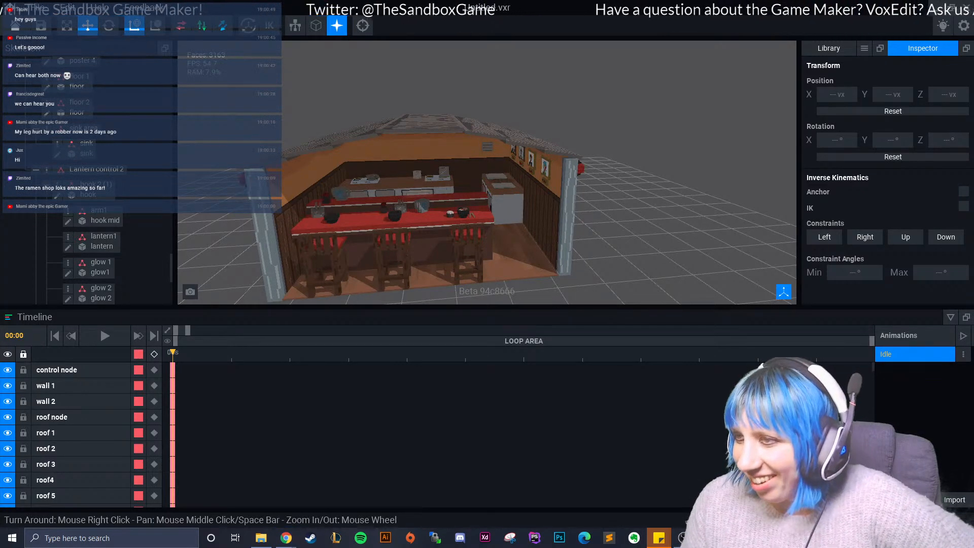
- Show the asset library and examine the ramen shop's open front, roof and side lanterns
{"action": "mouse_move", "coordinate": [507, 269]}
{"action": "right_mouse_down"}
{"action": "mouse_move", "coordinate": [442, 285]}
{"action": "mouse_move", "coordinate": [513, 260]}
{"action": "right_mouse_up"}
{"action": "left_click", "coordinate": [830, 48]}
{"action": "right_click_drag", "start_coordinate": [574, 216], "coordinate": [522, 241]}
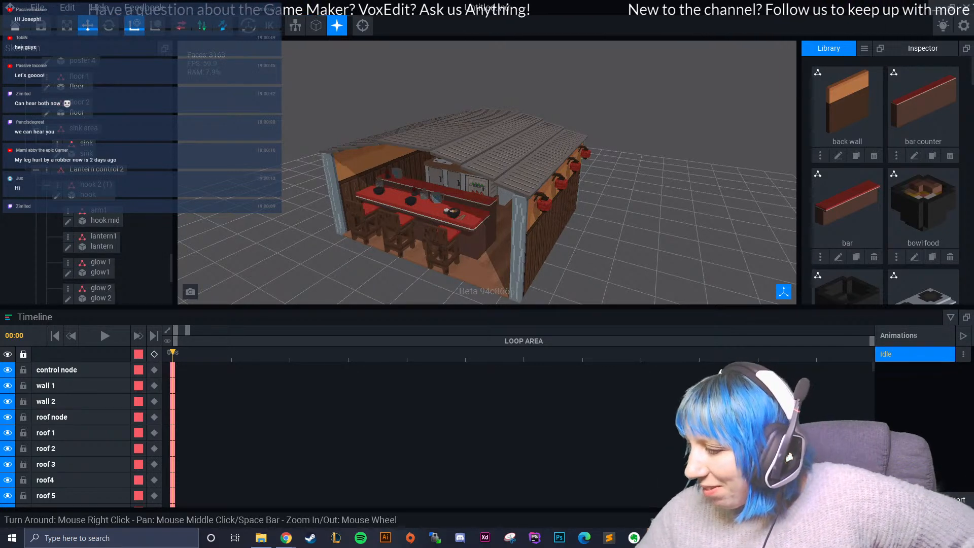
{"action": "mouse_move", "coordinate": [439, 258]}
{"action": "right_mouse_down"}
{"action": "mouse_move", "coordinate": [446, 268]}
{"action": "mouse_move", "coordinate": [440, 260]}
{"action": "mouse_move", "coordinate": [449, 260]}
{"action": "right_mouse_up"}
{"action": "scroll", "coordinate": [444, 259], "scroll_direction": "up", "scroll_amount": 3}
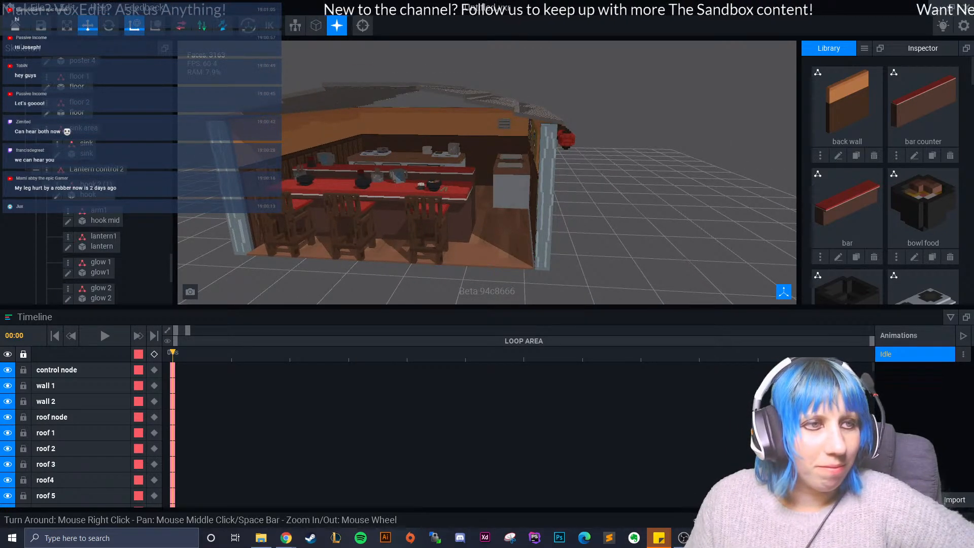
{"action": "right_click_drag", "start_coordinate": [449, 260], "coordinate": [477, 250]}
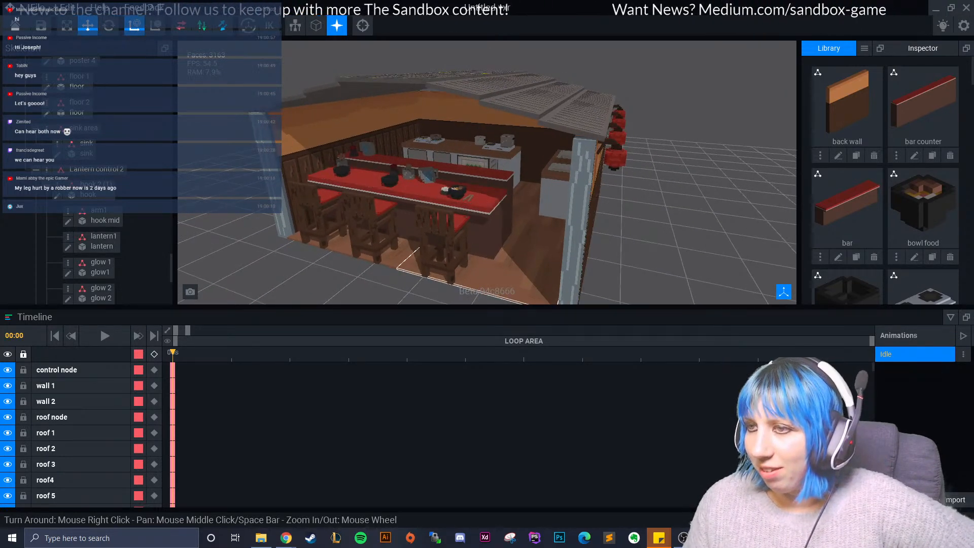
{"action": "right_click_drag", "start_coordinate": [582, 239], "coordinate": [596, 243]}
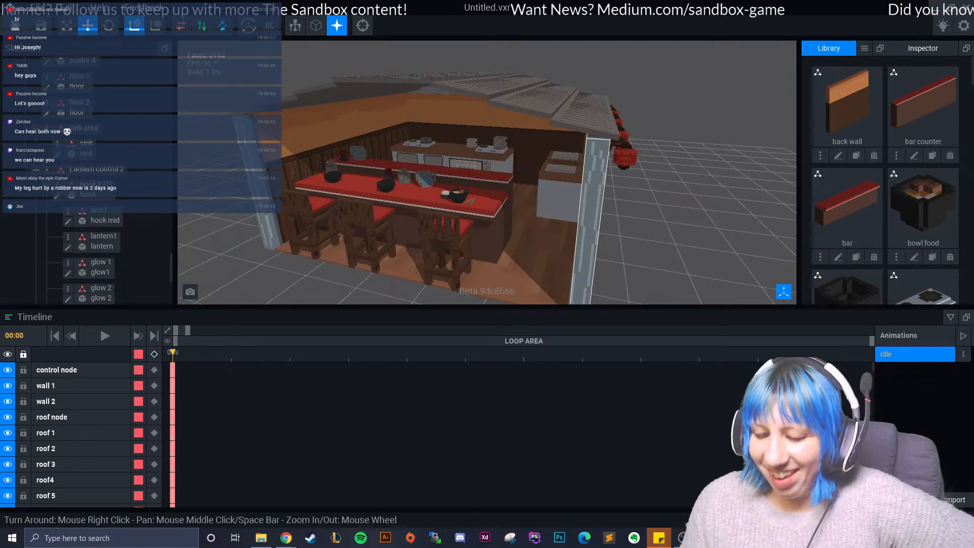
{"action": "right_click_drag", "start_coordinate": [477, 229], "coordinate": [500, 234]}
{"action": "right_click_drag", "start_coordinate": [467, 190], "coordinate": [480, 207]}
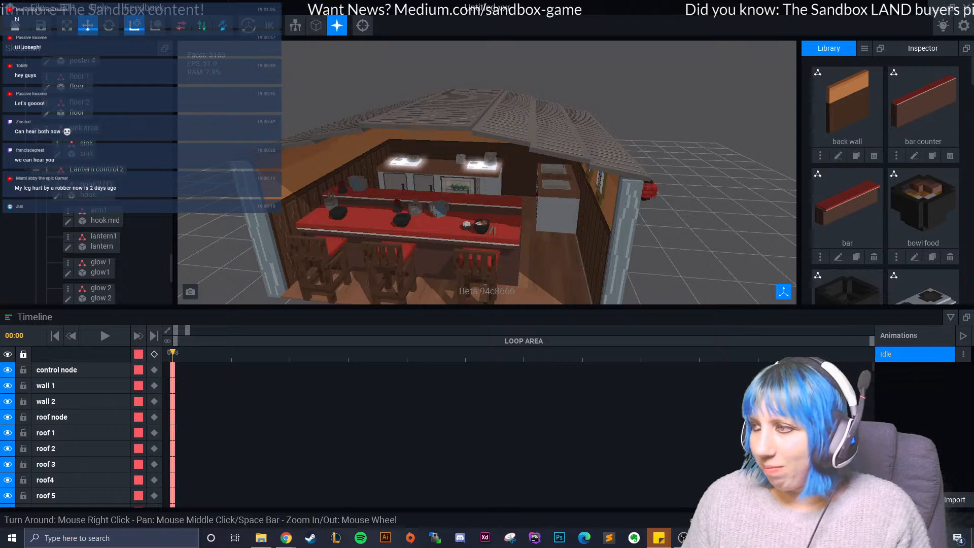
- Collapse the timeline to enlarge the 3D view of the ramen shop
{"action": "left_click", "coordinate": [951, 317]}
{"action": "mouse_move", "coordinate": [609, 325]}
{"action": "right_mouse_down"}
{"action": "mouse_move", "coordinate": [548, 284]}
{"action": "mouse_move", "coordinate": [599, 309]}
{"action": "mouse_move", "coordinate": [619, 340]}
{"action": "mouse_move", "coordinate": [599, 320]}
{"action": "right_mouse_up"}
{"action": "scroll", "coordinate": [584, 314], "scroll_direction": "down", "scroll_amount": 3}
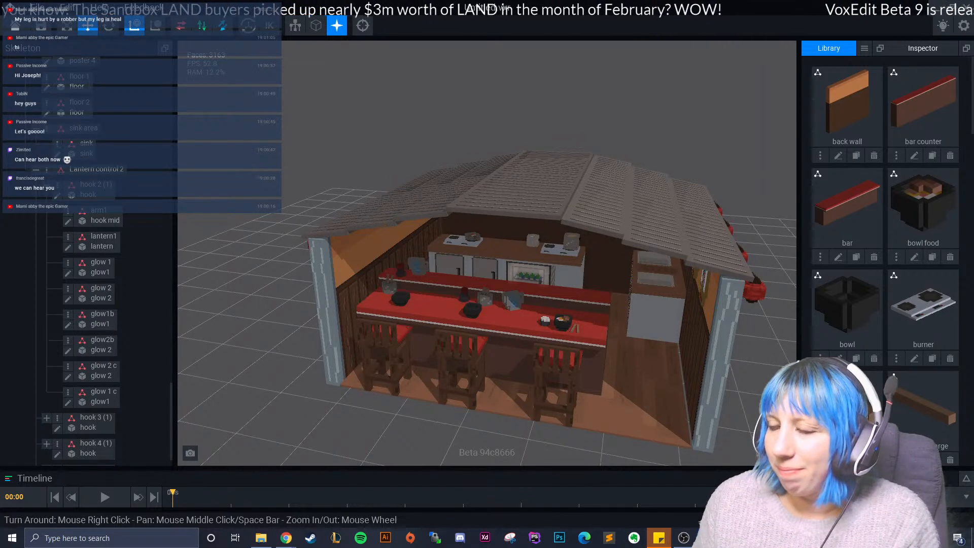
- Examine the ramen shop's bar counter, stools and kitchen, plus the exterior wall with its hanging red lanterns
{"action": "scroll", "coordinate": [407, 343], "scroll_direction": "up", "scroll_amount": 10}
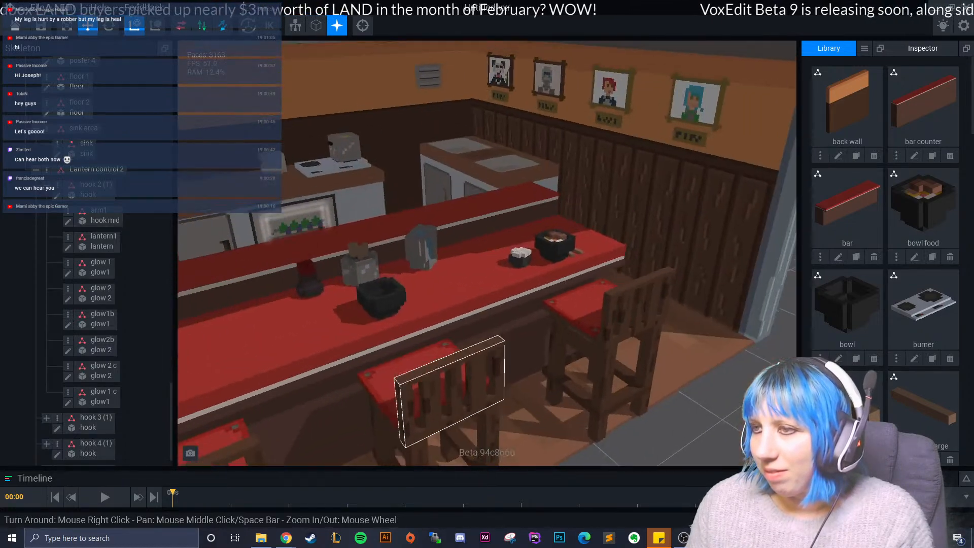
{"action": "scroll", "coordinate": [452, 355], "scroll_direction": "up", "scroll_amount": 4}
{"action": "middle_click_drag", "start_coordinate": [441, 305], "coordinate": [457, 340]}
{"action": "right_click_drag", "start_coordinate": [511, 302], "coordinate": [422, 343]}
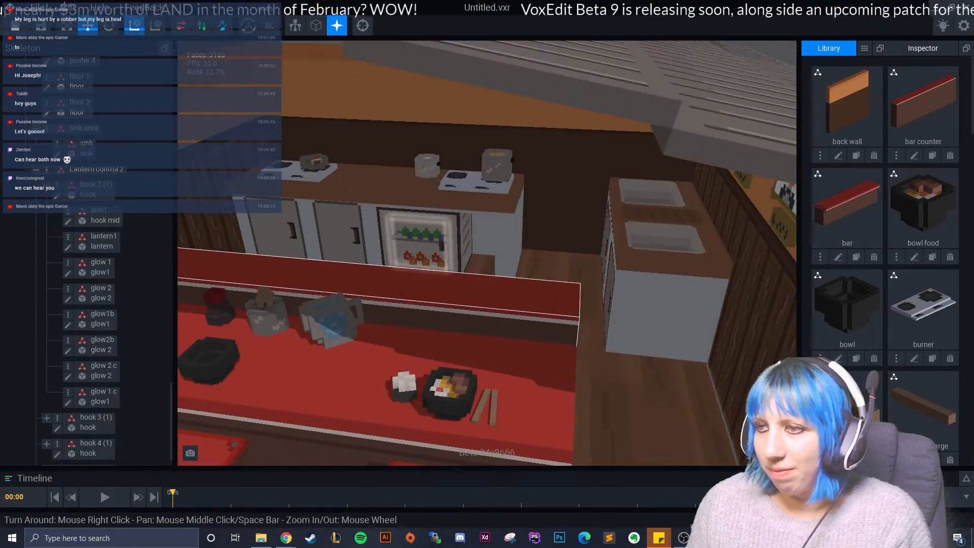
{"action": "scroll", "coordinate": [511, 302], "scroll_direction": "down", "scroll_amount": 3}
{"action": "scroll", "coordinate": [480, 348], "scroll_direction": "down", "scroll_amount": 5}
{"action": "right_click_drag", "start_coordinate": [481, 348], "coordinate": [411, 315]}
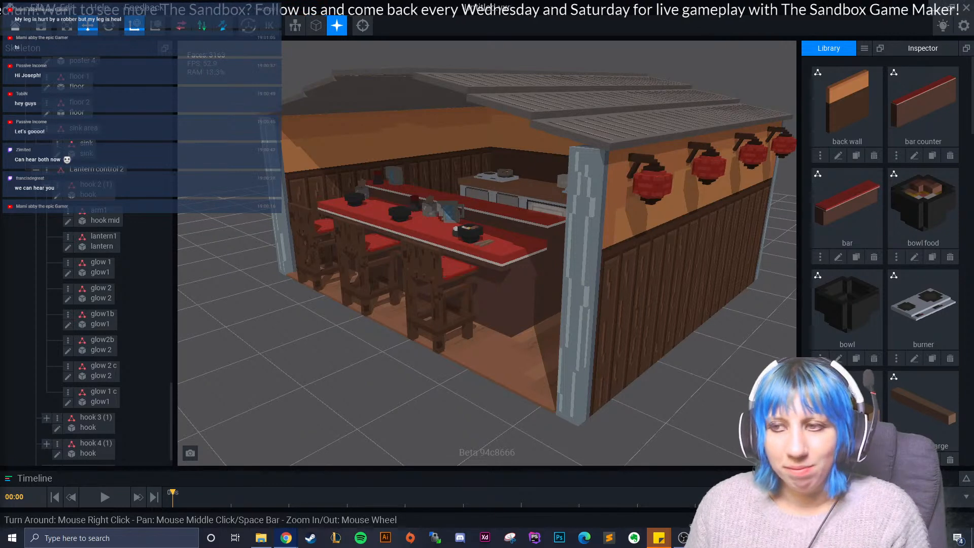
{"action": "right_click_drag", "start_coordinate": [223, 325], "coordinate": [456, 323]}
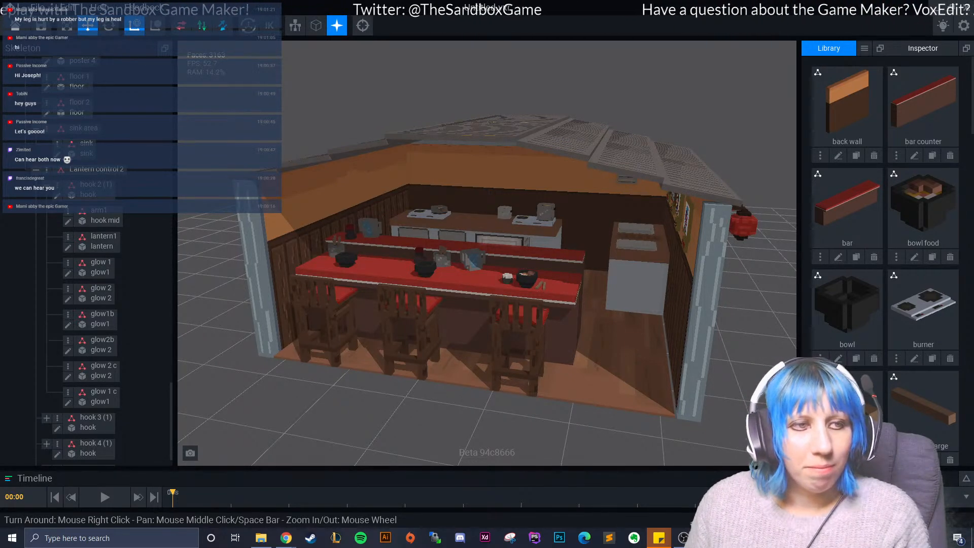
{"action": "right_click_drag", "start_coordinate": [259, 376], "coordinate": [244, 394]}
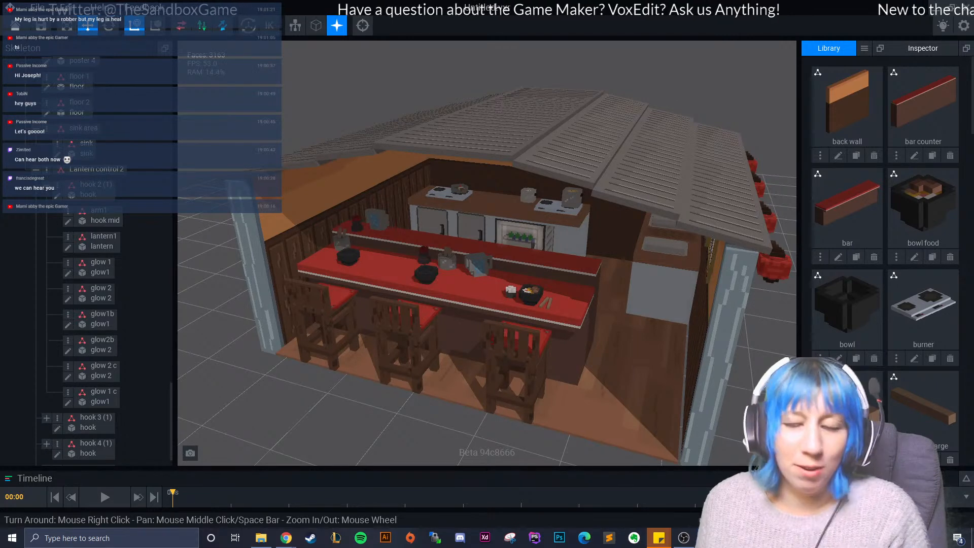
{"action": "right_click_drag", "start_coordinate": [262, 378], "coordinate": [333, 358]}
{"action": "scroll", "coordinate": [333, 358], "scroll_direction": "up", "scroll_amount": 3}
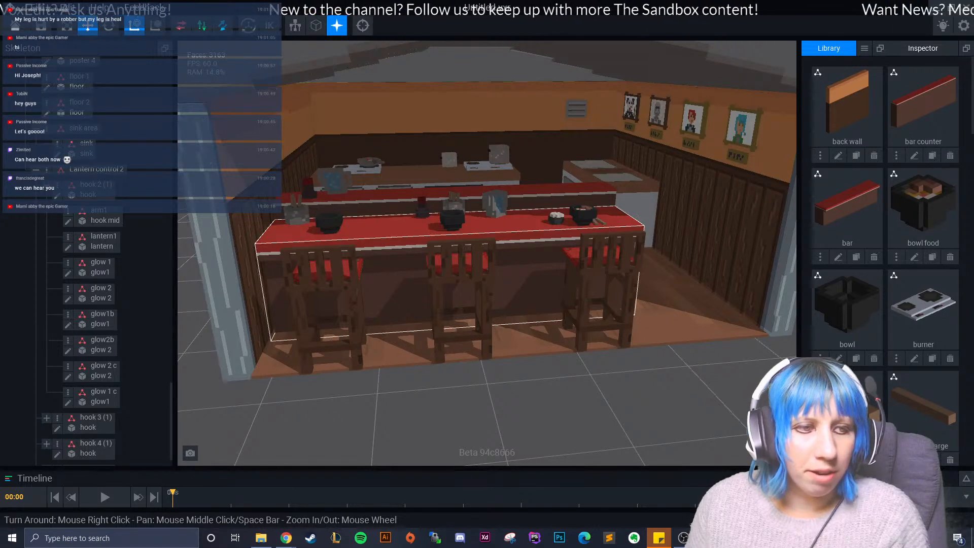
- Examine the table settings on the bar, the framed posters on the wall and the sink area
{"action": "right_click_drag", "start_coordinate": [512, 294], "coordinate": [462, 309]}
{"action": "middle_click_drag", "start_coordinate": [462, 309], "coordinate": [233, 323]}
{"action": "right_click_drag", "start_coordinate": [394, 226], "coordinate": [358, 251]}
{"action": "scroll", "coordinate": [363, 223], "scroll_direction": "down", "scroll_amount": 3}
{"action": "middle_click_drag", "start_coordinate": [358, 252], "coordinate": [477, 284]}
{"action": "right_click_drag", "start_coordinate": [477, 285], "coordinate": [469, 276]}
{"action": "scroll", "coordinate": [463, 241], "scroll_direction": "up", "scroll_amount": 3}
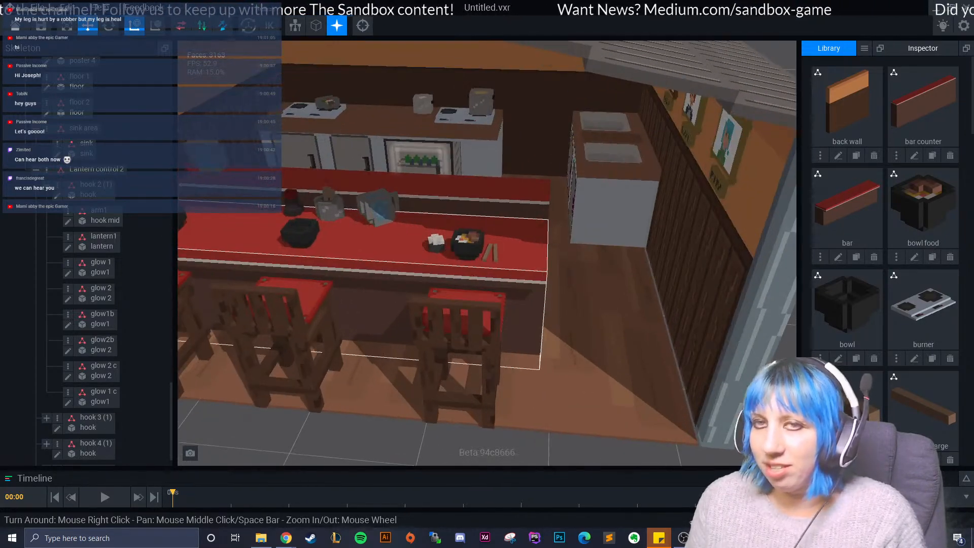
{"action": "middle_click_drag", "start_coordinate": [461, 218], "coordinate": [486, 286]}
{"action": "right_click_drag", "start_coordinate": [487, 287], "coordinate": [489, 265]}
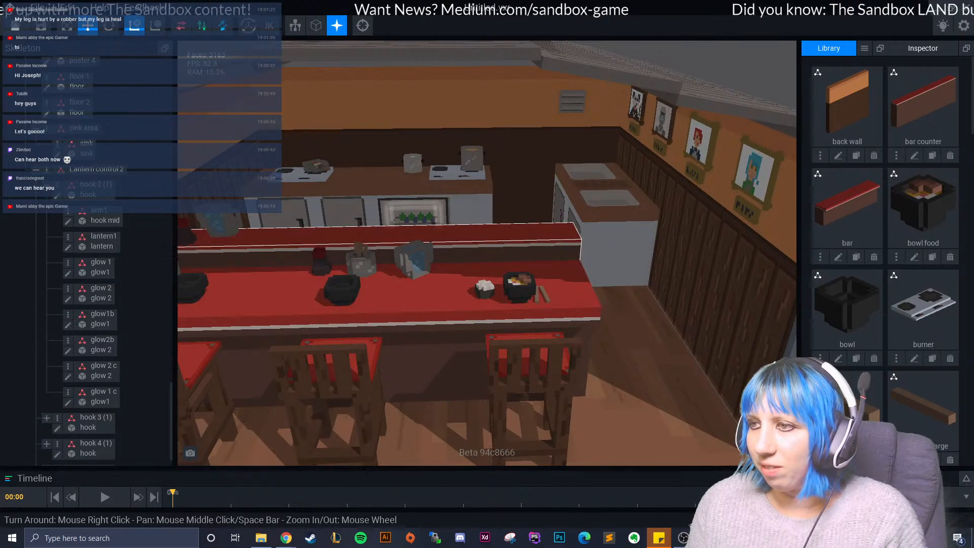
{"action": "scroll", "coordinate": [525, 242], "scroll_direction": "up", "scroll_amount": 5}
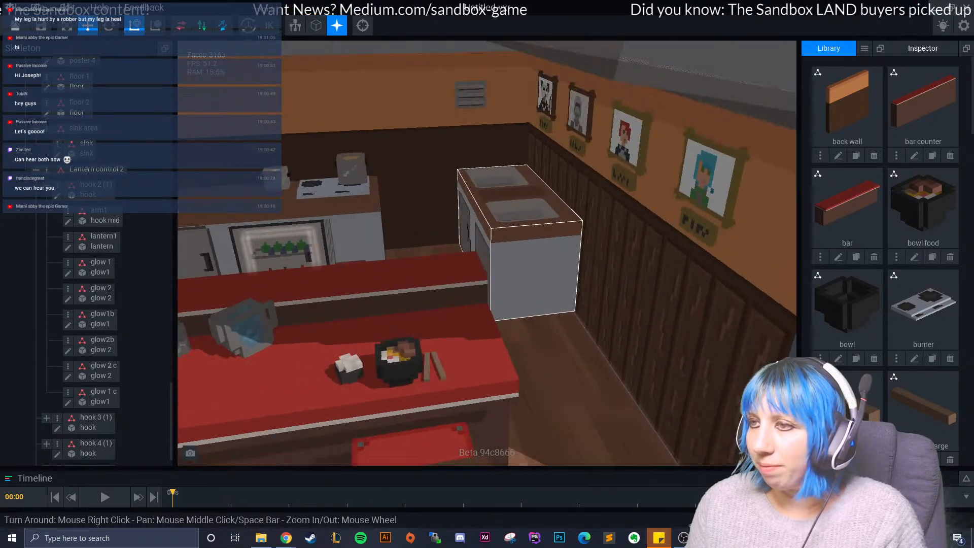
{"action": "scroll", "coordinate": [525, 243], "scroll_direction": "up", "scroll_amount": 5}
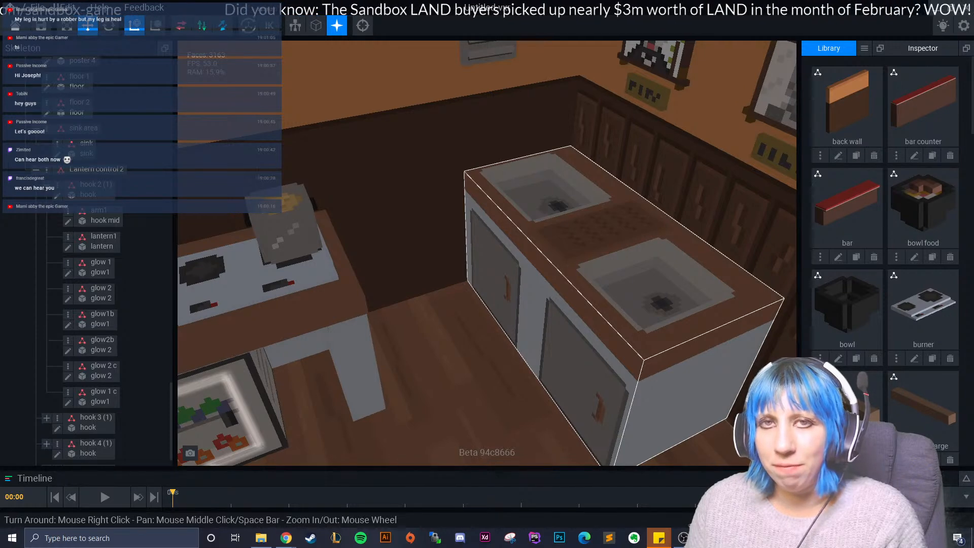
- Examine the double sink unit up close, the whole bar area and the kitchen counter with its burners and fridge
{"action": "right_click_drag", "start_coordinate": [465, 272], "coordinate": [457, 259]}
{"action": "scroll", "coordinate": [504, 303], "scroll_direction": "up", "scroll_amount": 10}
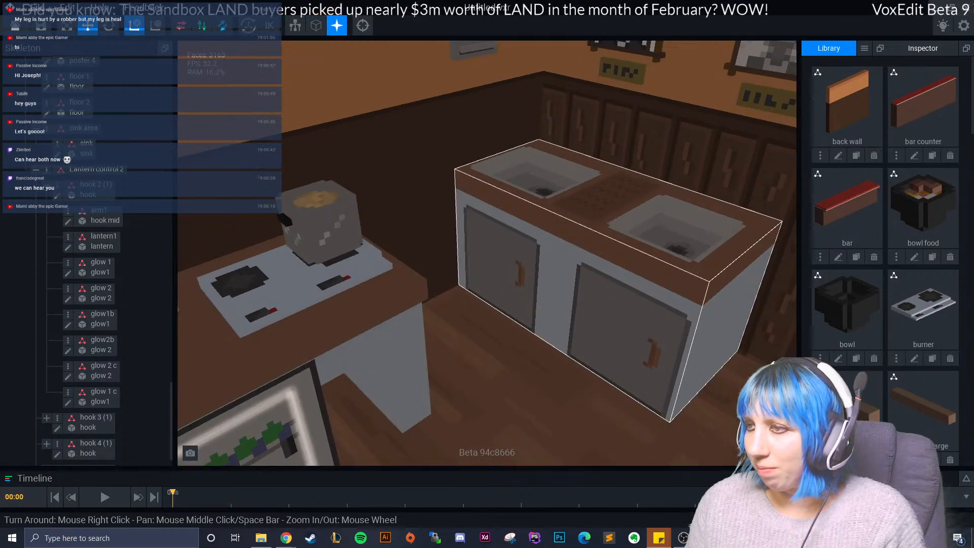
{"action": "scroll", "coordinate": [503, 303], "scroll_direction": "down", "scroll_amount": 10}
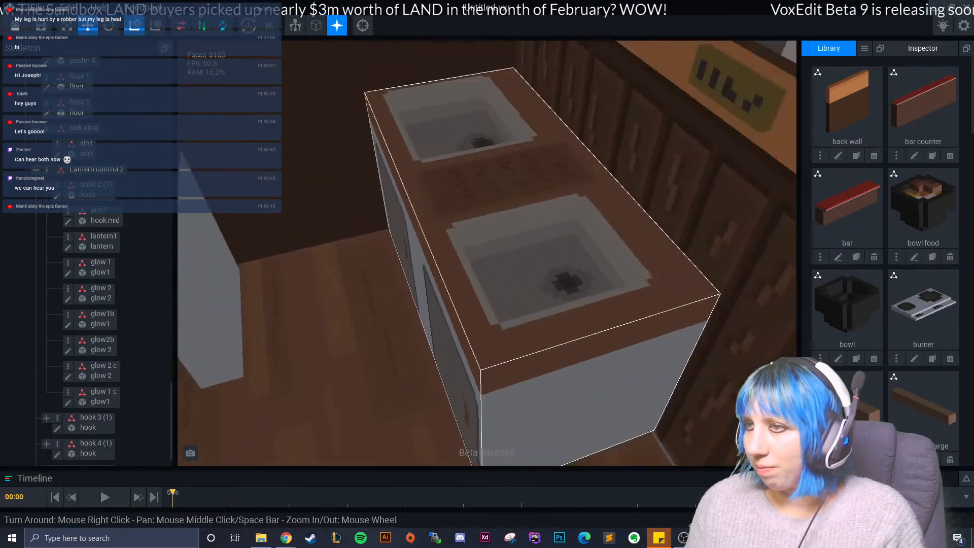
{"action": "right_click_drag", "start_coordinate": [504, 303], "coordinate": [464, 269]}
{"action": "mouse_move", "coordinate": [559, 269]}
{"action": "right_mouse_down"}
{"action": "mouse_move", "coordinate": [528, 281]}
{"action": "mouse_move", "coordinate": [557, 286]}
{"action": "right_mouse_up"}
{"action": "scroll", "coordinate": [550, 294], "scroll_direction": "down", "scroll_amount": 8}
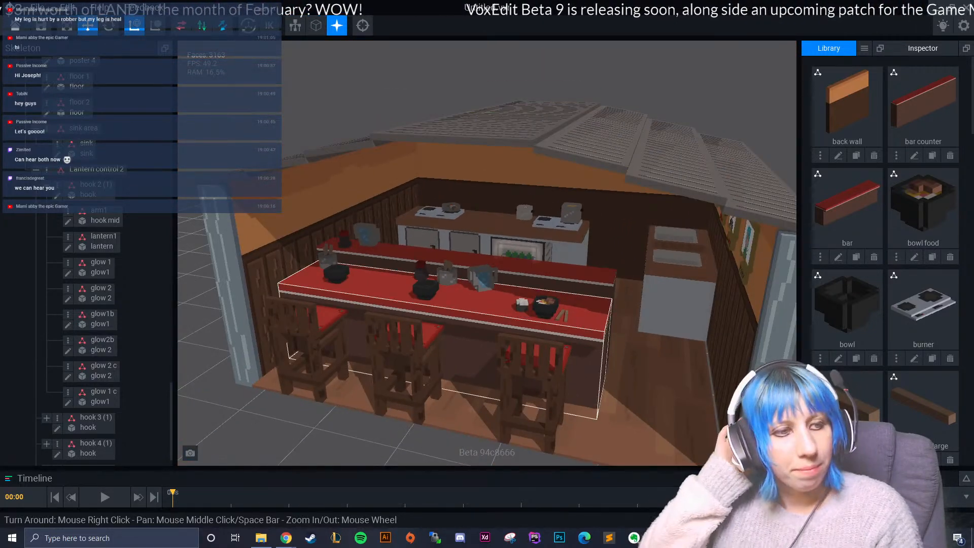
{"action": "right_click_drag", "start_coordinate": [396, 259], "coordinate": [446, 279]}
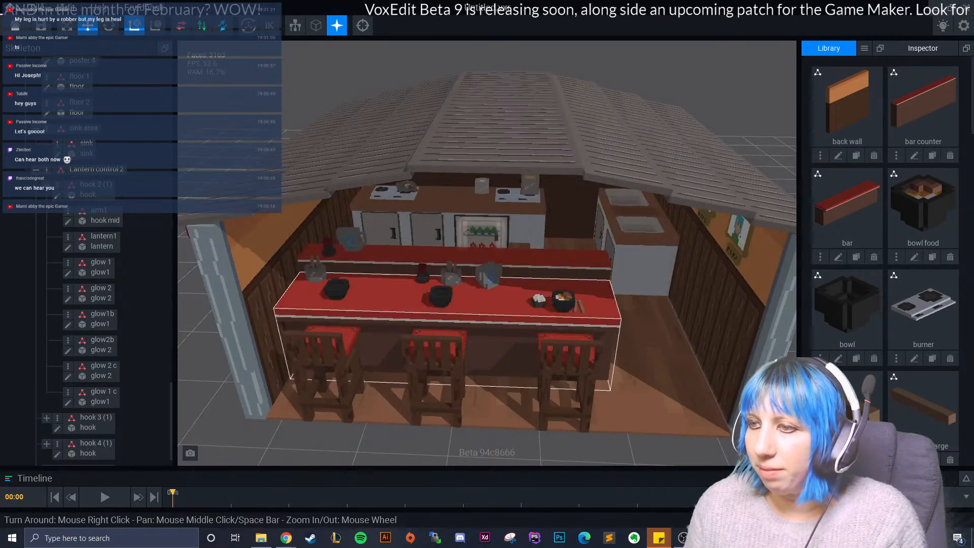
{"action": "scroll", "coordinate": [447, 280], "scroll_direction": "up", "scroll_amount": 4}
{"action": "scroll", "coordinate": [447, 281], "scroll_direction": "up", "scroll_amount": 6}
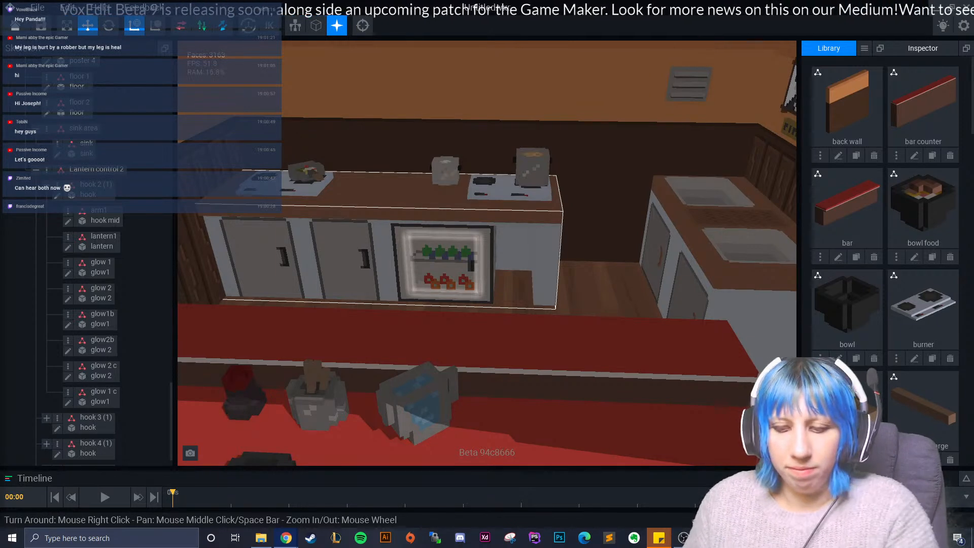
- Switch to The Sandbox website in the browser, dismiss the LAND NFT promotion and open the LAND map
{"action": "left_click_drag", "start_coordinate": [1, 203], "coordinate": [315, 0]}
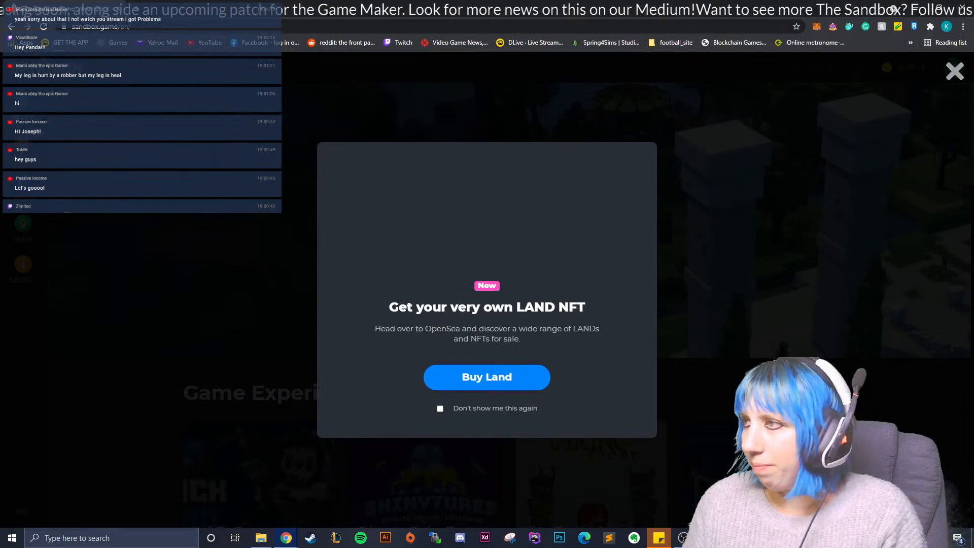
{"action": "left_click", "coordinate": [955, 72]}
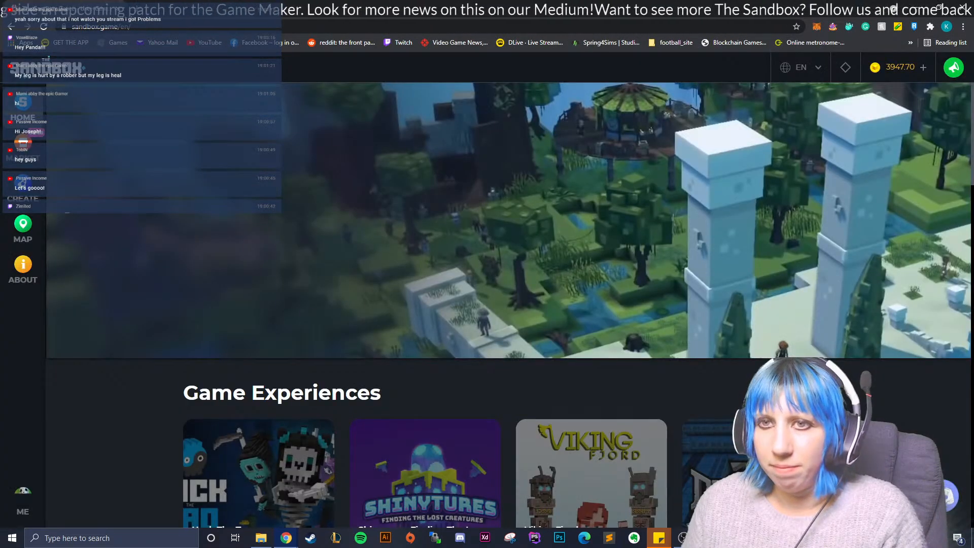
{"action": "left_click", "coordinate": [23, 231]}
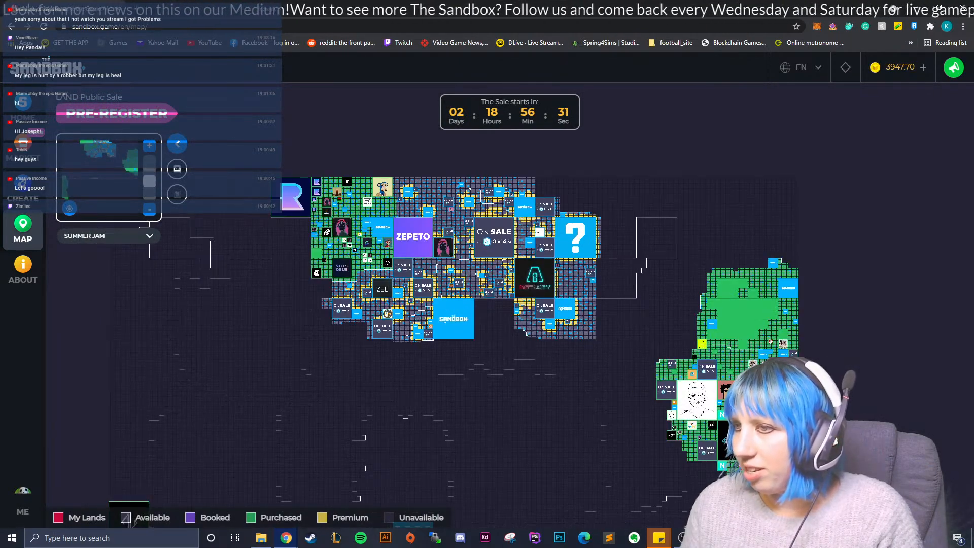
- Examine the LAND map around the Zepeto and Sandbox estates, the regions beneath them and the eastern island
{"action": "scroll", "coordinate": [533, 306], "scroll_direction": "up", "scroll_amount": 1}
{"action": "left_click_drag", "start_coordinate": [534, 307], "coordinate": [414, 378]}
{"action": "left_click_drag", "start_coordinate": [213, 305], "coordinate": [853, 294]}
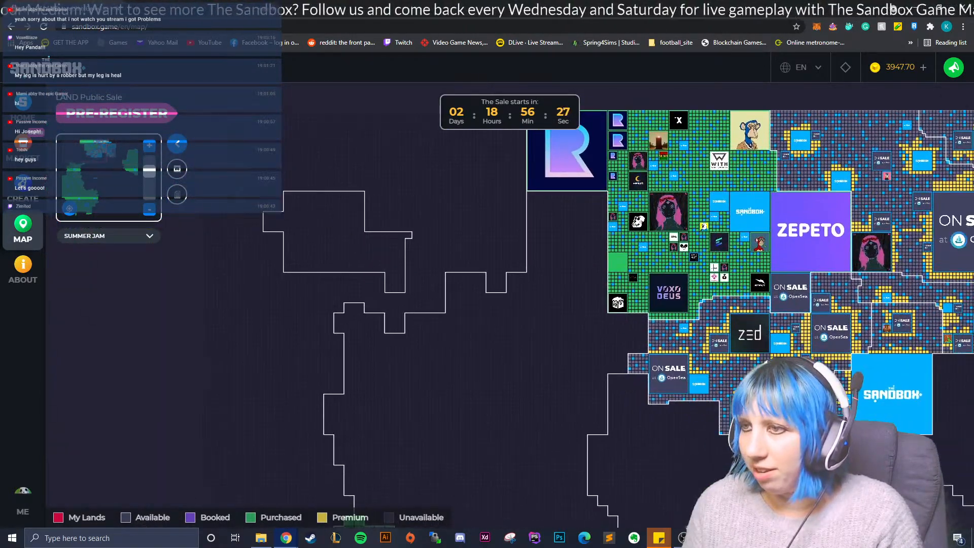
{"action": "left_click_drag", "start_coordinate": [584, 305], "coordinate": [453, 298]}
{"action": "left_click_drag", "start_coordinate": [761, 380], "coordinate": [287, 172]}
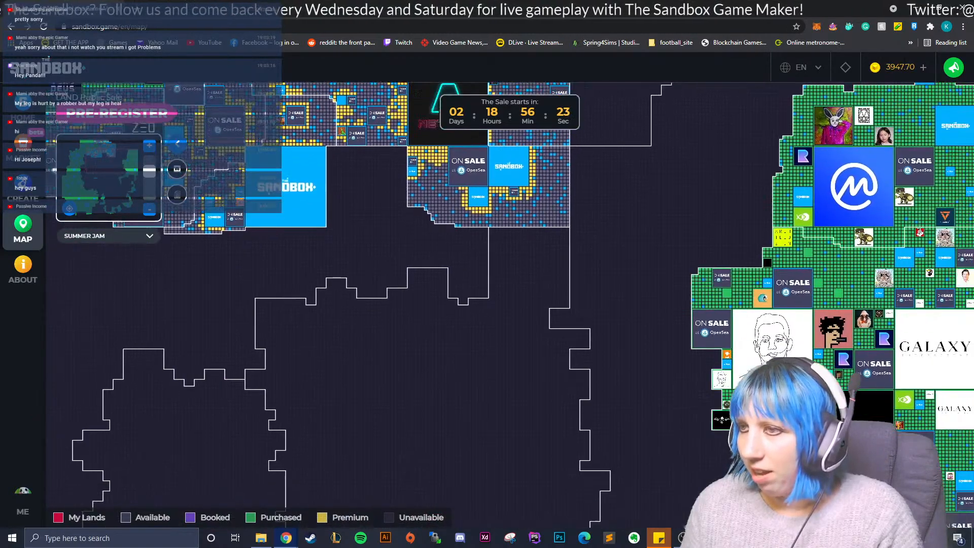
{"action": "scroll", "coordinate": [531, 306], "scroll_direction": "down", "scroll_amount": 3}
{"action": "scroll", "coordinate": [533, 307], "scroll_direction": "up", "scroll_amount": 2}
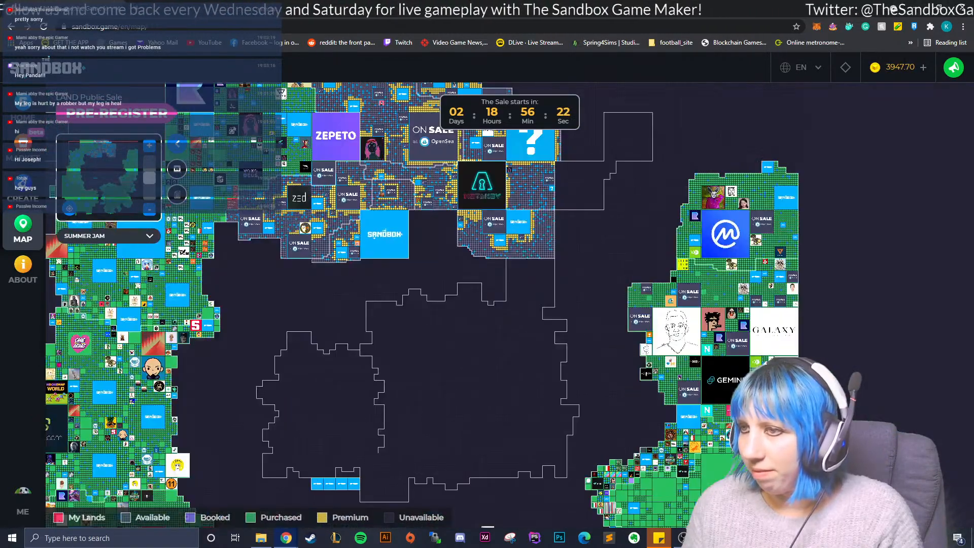
{"action": "left_click_drag", "start_coordinate": [533, 308], "coordinate": [571, 288]}
{"action": "scroll", "coordinate": [604, 223], "scroll_direction": "down", "scroll_amount": 3}
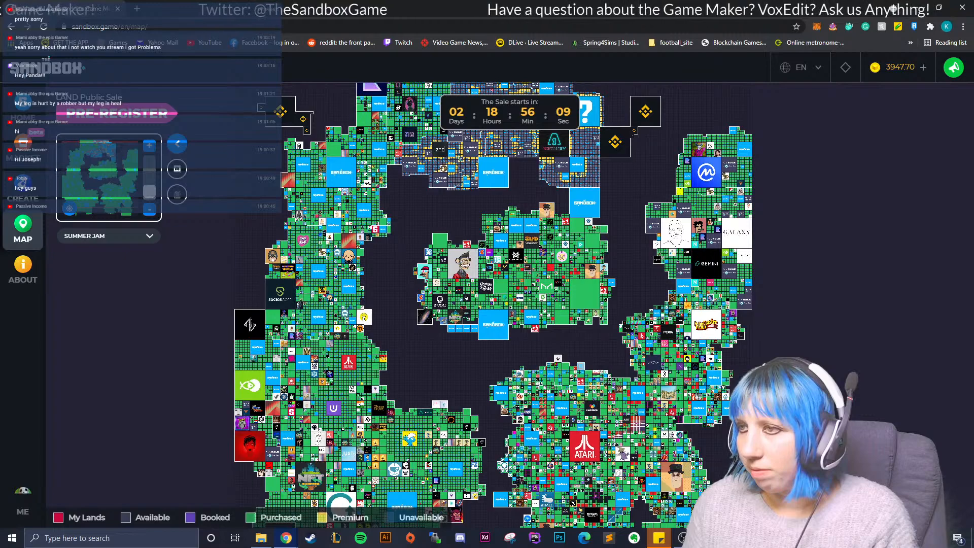
- Examine the overall LAND map from the public sale region down to the Atari estate, at several scales
{"action": "mouse_move", "coordinate": [604, 223]}
{"action": "left_mouse_down"}
{"action": "mouse_move", "coordinate": [577, 274]}
{"action": "mouse_move", "coordinate": [603, 238]}
{"action": "left_mouse_up"}
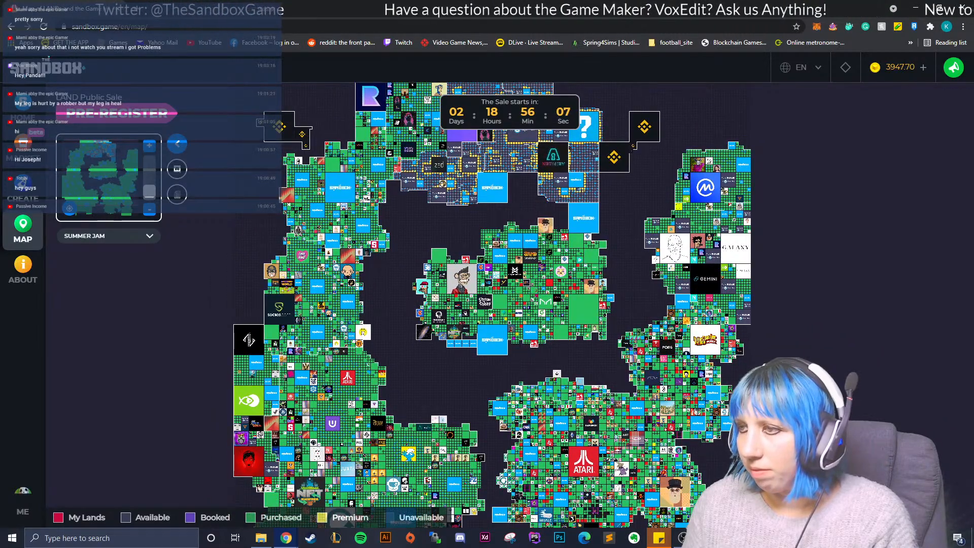
{"action": "left_click_drag", "start_coordinate": [522, 204], "coordinate": [521, 256]}
{"action": "scroll", "coordinate": [539, 301], "scroll_direction": "up", "scroll_amount": 2}
{"action": "scroll", "coordinate": [531, 304], "scroll_direction": "up", "scroll_amount": 3}
{"action": "scroll", "coordinate": [533, 303], "scroll_direction": "down", "scroll_amount": 2}
{"action": "left_click_drag", "start_coordinate": [533, 303], "coordinate": [516, 265]}
{"action": "scroll", "coordinate": [533, 305], "scroll_direction": "down", "scroll_amount": 2}
{"action": "left_click_drag", "start_coordinate": [533, 305], "coordinate": [518, 125]}
{"action": "left_click_drag", "start_coordinate": [518, 203], "coordinate": [536, 386]}
{"action": "scroll", "coordinate": [536, 386], "scroll_direction": "up", "scroll_amount": 1}
{"action": "scroll", "coordinate": [530, 304], "scroll_direction": "up", "scroll_amount": 1}
{"action": "left_click_drag", "start_coordinate": [531, 304], "coordinate": [552, 333]}
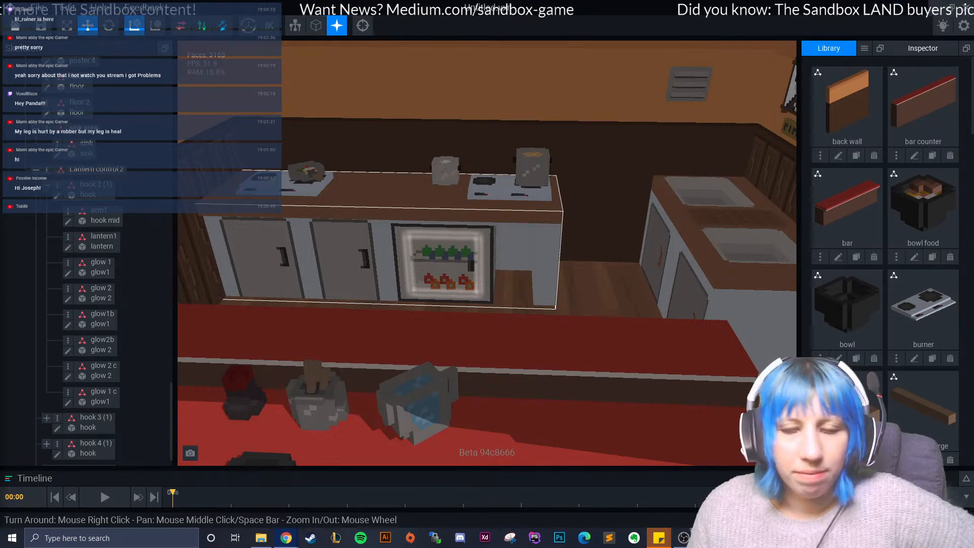
- Switch back to VoxEdit and examine the ramen shop's bar, stools and kitchen from different angles
{"action": "scroll", "coordinate": [536, 286], "scroll_direction": "down", "scroll_amount": 7}
{"action": "right_click_drag", "start_coordinate": [543, 290], "coordinate": [485, 327]}
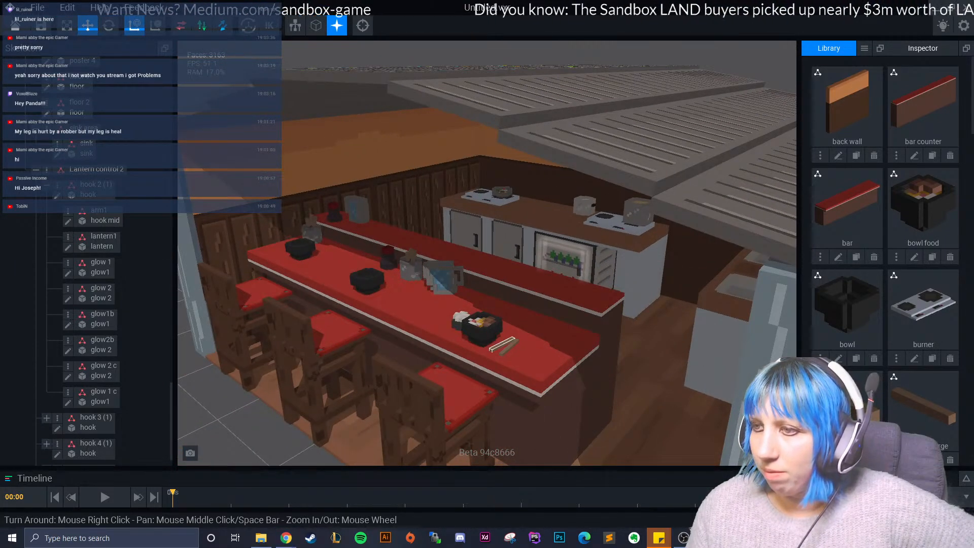
{"action": "right_click_drag", "start_coordinate": [381, 378], "coordinate": [442, 378]}
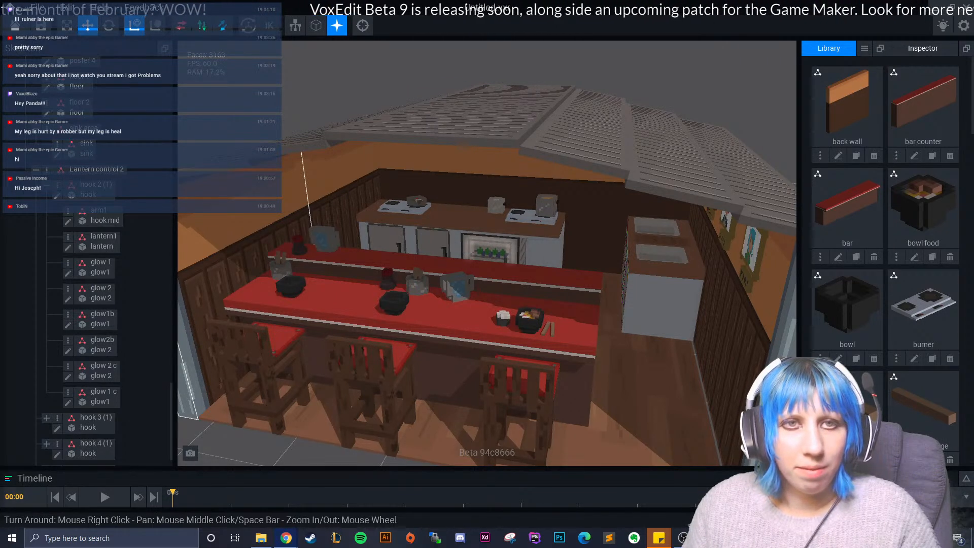
- Return to The Sandbox LAND map in the browser and examine the public sale region and surrounding islands
{"action": "left_click_drag", "start_coordinate": [0, 193], "coordinate": [449, 4]}
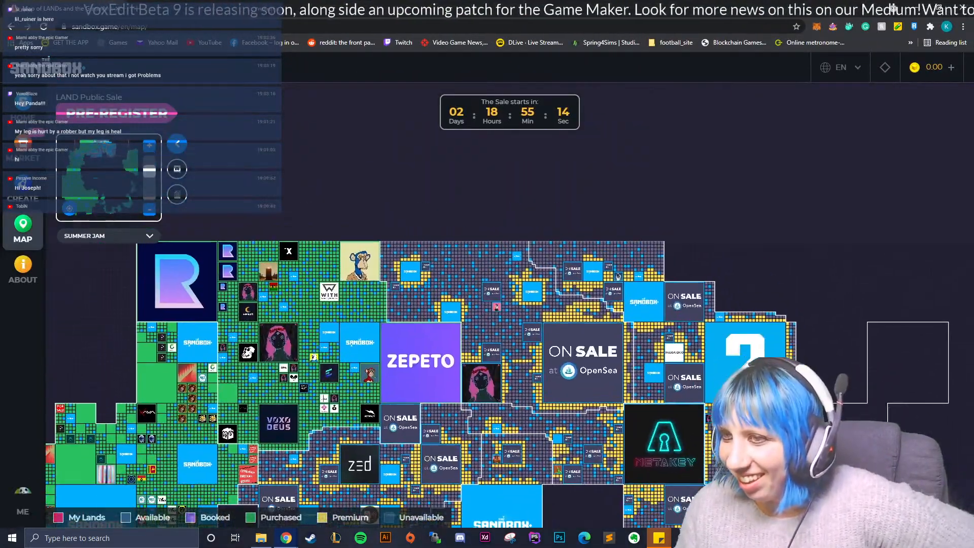
{"action": "left_click_drag", "start_coordinate": [507, 457], "coordinate": [352, 93]}
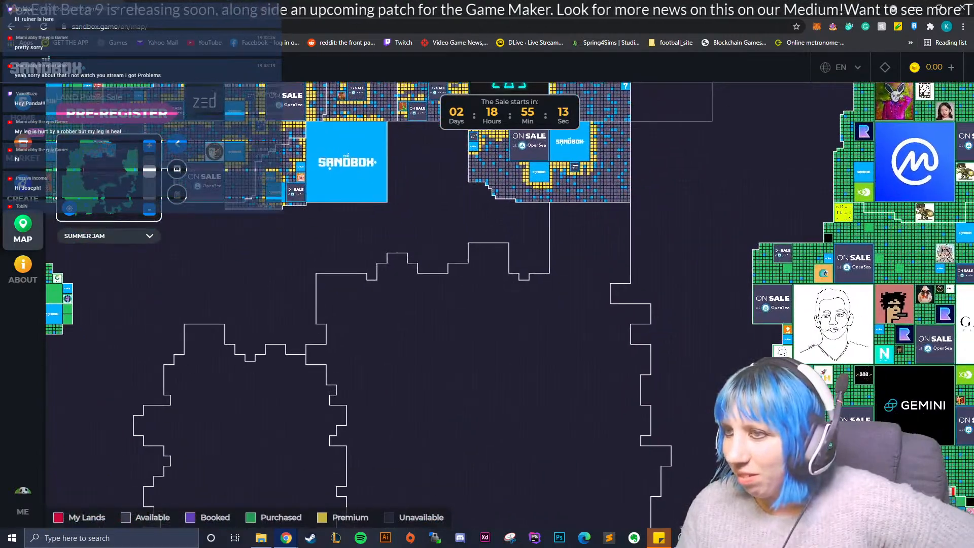
{"action": "left_click_drag", "start_coordinate": [508, 203], "coordinate": [194, 295]}
{"action": "left_click_drag", "start_coordinate": [780, 214], "coordinate": [928, 252]}
{"action": "scroll", "coordinate": [864, 291], "scroll_direction": "down", "scroll_amount": 2}
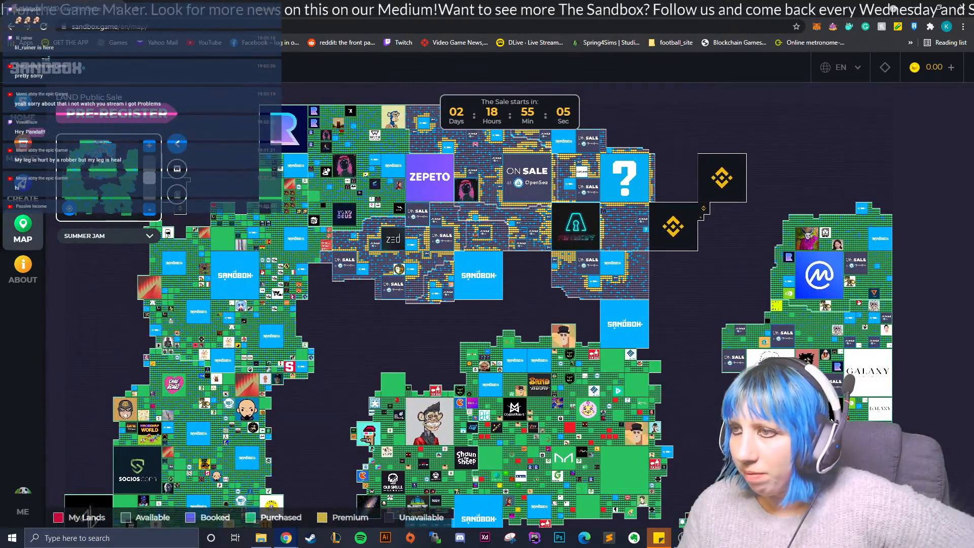
- Examine the eastern island on the LAND map and the overall layout down to the Atari estate at several scales
{"action": "left_click_drag", "start_coordinate": [831, 420], "coordinate": [633, 409]}
{"action": "scroll", "coordinate": [634, 409], "scroll_direction": "up", "scroll_amount": 2}
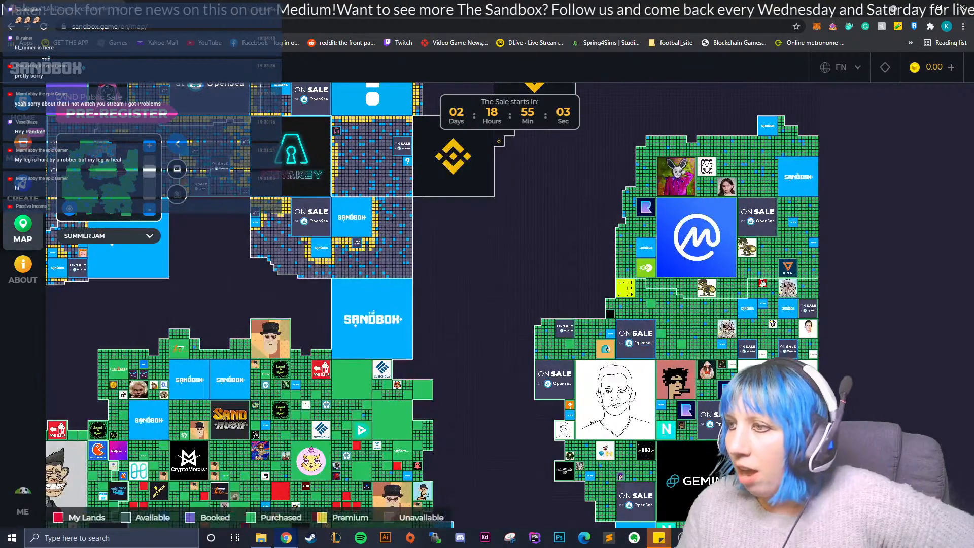
{"action": "scroll", "coordinate": [533, 305], "scroll_direction": "down", "scroll_amount": 2}
{"action": "left_click_drag", "start_coordinate": [538, 310], "coordinate": [799, 217]}
{"action": "scroll", "coordinate": [532, 304], "scroll_direction": "up", "scroll_amount": 4}
{"action": "scroll", "coordinate": [532, 303], "scroll_direction": "down", "scroll_amount": 4}
{"action": "left_click_drag", "start_coordinate": [521, 126], "coordinate": [533, 306]}
{"action": "scroll", "coordinate": [533, 306], "scroll_direction": "down", "scroll_amount": 1}
{"action": "left_click_drag", "start_coordinate": [655, 375], "coordinate": [641, 235]}
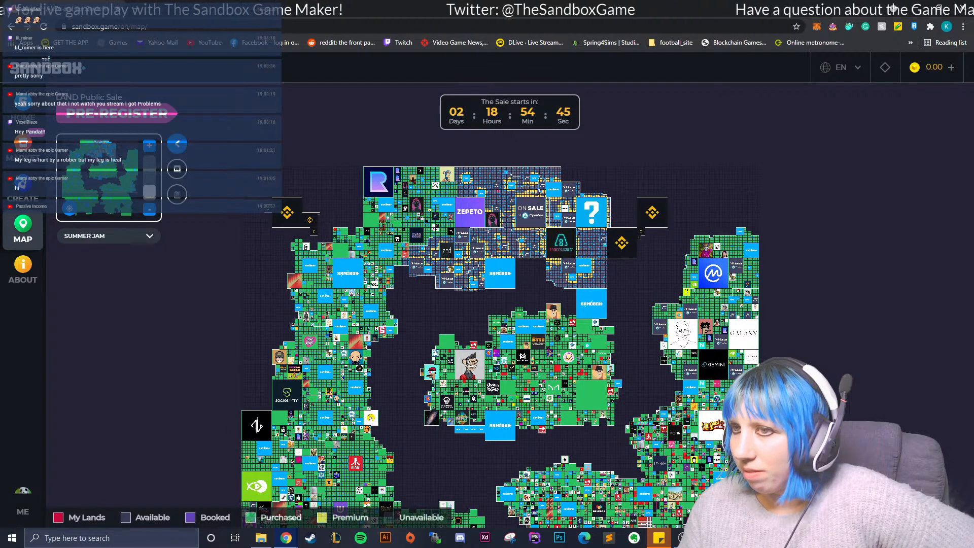
{"action": "left_click_drag", "start_coordinate": [641, 233], "coordinate": [605, 135]}
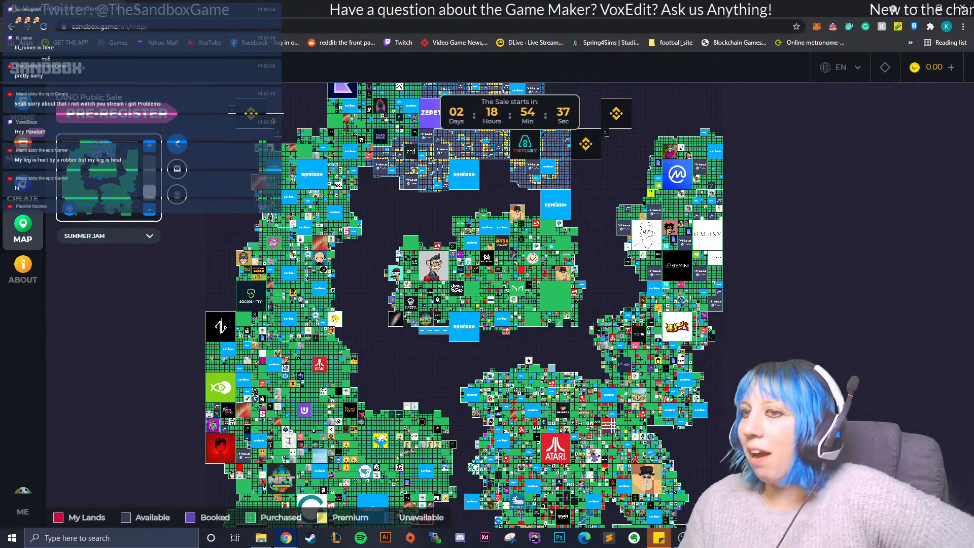
{"action": "scroll", "coordinate": [458, 271], "scroll_direction": "up", "scroll_amount": 5}
{"action": "scroll", "coordinate": [520, 381], "scroll_direction": "down", "scroll_amount": 3}
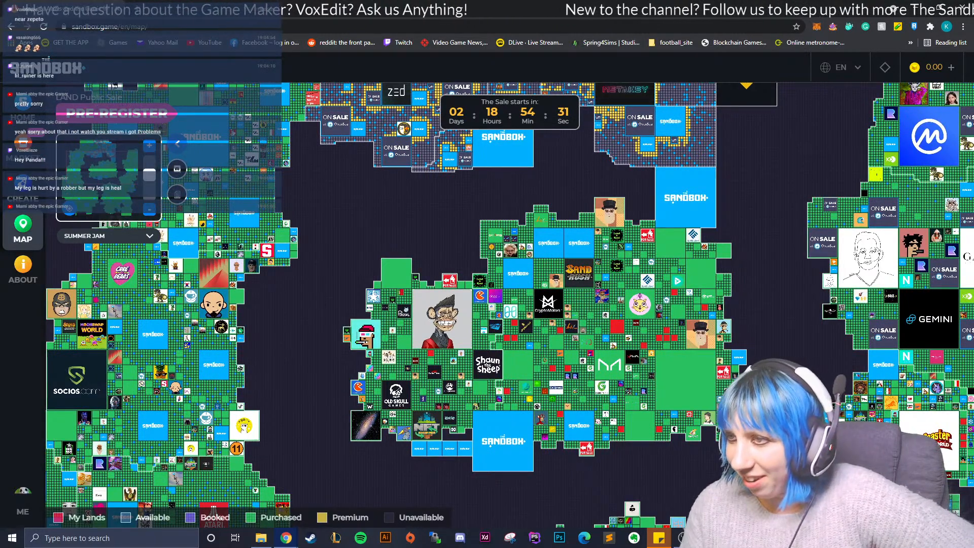
- Examine the public sale region between the central Sandbox estate, Zepeto and Metakey
{"action": "left_click_drag", "start_coordinate": [538, 223], "coordinate": [544, 400]}
{"action": "scroll", "coordinate": [533, 305], "scroll_direction": "up", "scroll_amount": 2}
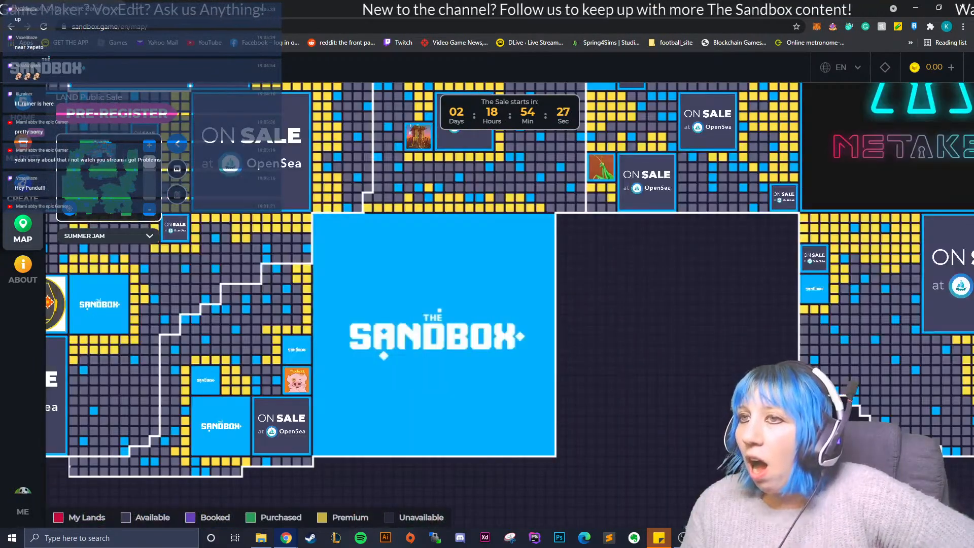
{"action": "scroll", "coordinate": [533, 305], "scroll_direction": "down", "scroll_amount": 2}
{"action": "left_click_drag", "start_coordinate": [533, 305], "coordinate": [550, 355]}
{"action": "scroll", "coordinate": [532, 307], "scroll_direction": "up", "scroll_amount": 1}
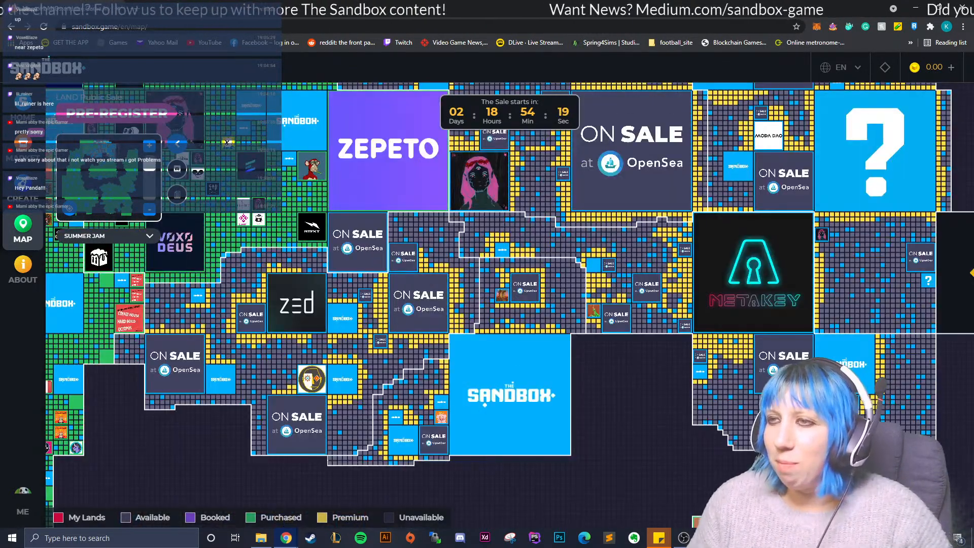
{"action": "left_click_drag", "start_coordinate": [228, 142], "coordinate": [279, 177]}
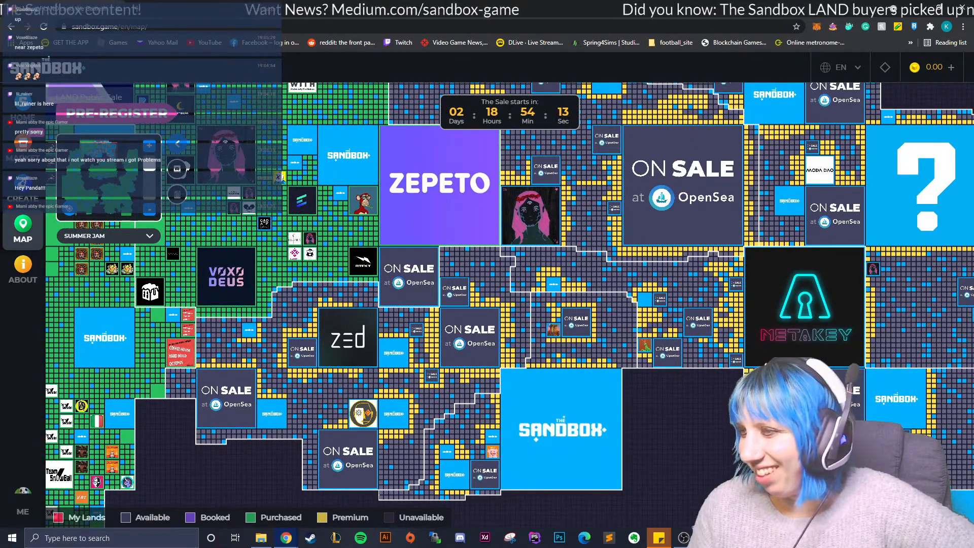
{"action": "left_click_drag", "start_coordinate": [280, 178], "coordinate": [238, 167]}
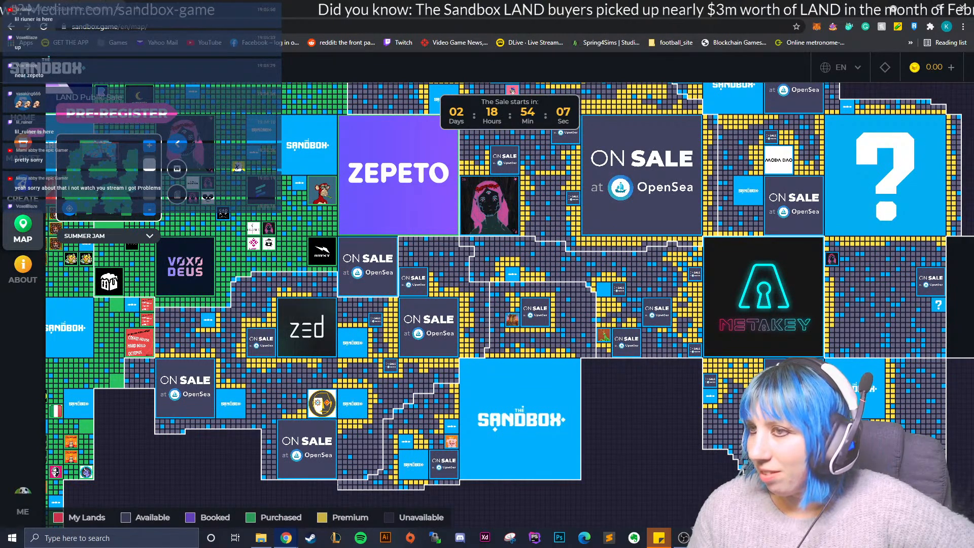
{"action": "left_click_drag", "start_coordinate": [238, 167], "coordinate": [320, 158]}
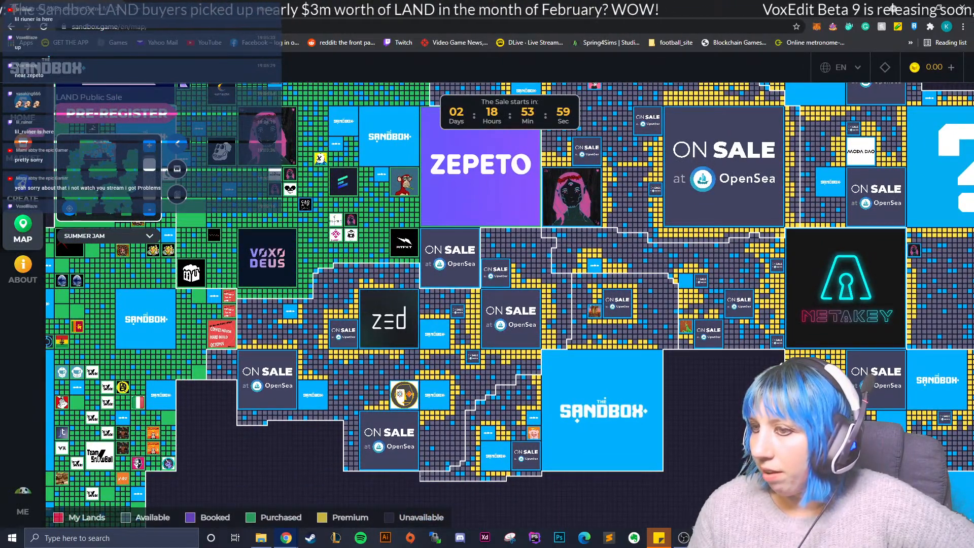
- Examine the available and premium parcels around the Zed estate and the neighbouring OpenSea estates
{"action": "scroll", "coordinate": [534, 304], "scroll_direction": "up", "scroll_amount": 1}
{"action": "scroll", "coordinate": [534, 304], "scroll_direction": "down", "scroll_amount": 1}
{"action": "left_click_drag", "start_coordinate": [534, 304], "coordinate": [633, 258]}
{"action": "scroll", "coordinate": [534, 304], "scroll_direction": "up", "scroll_amount": 1}
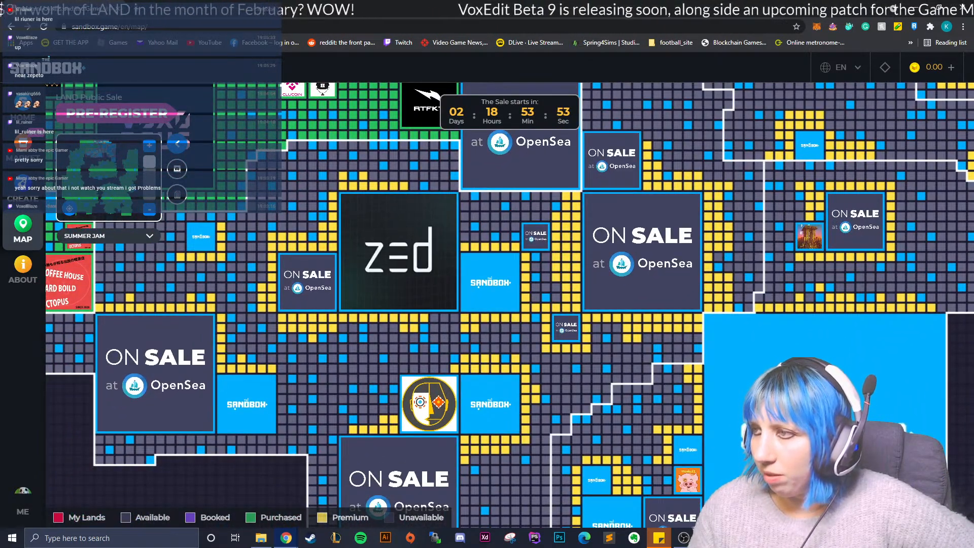
{"action": "left_click_drag", "start_coordinate": [569, 285], "coordinate": [532, 304]}
{"action": "scroll", "coordinate": [532, 304], "scroll_direction": "down", "scroll_amount": 1}
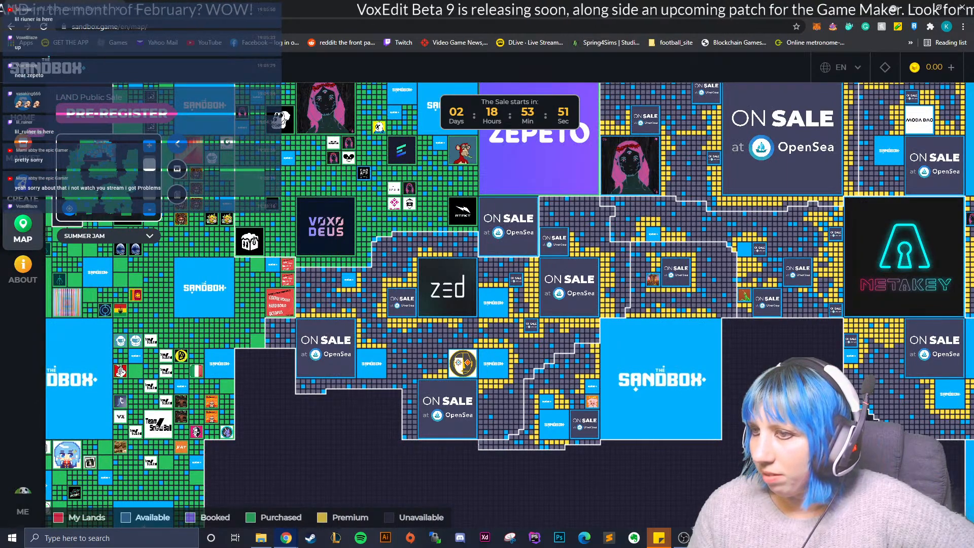
{"action": "left_click_drag", "start_coordinate": [604, 284], "coordinate": [395, 346]}
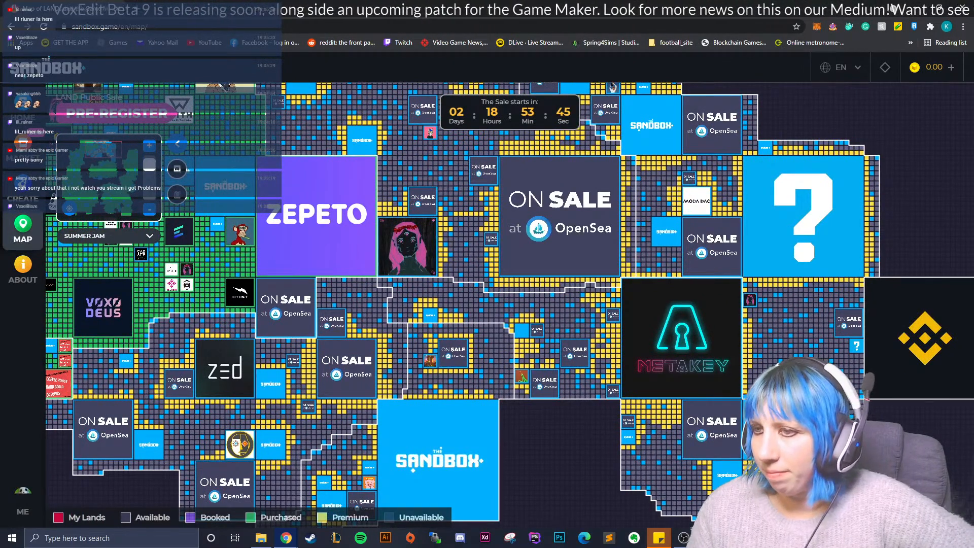
- Examine the parcels surrounding the large OpenSea estate between Zepeto and Metakey
{"action": "left_click_drag", "start_coordinate": [558, 305], "coordinate": [523, 311]}
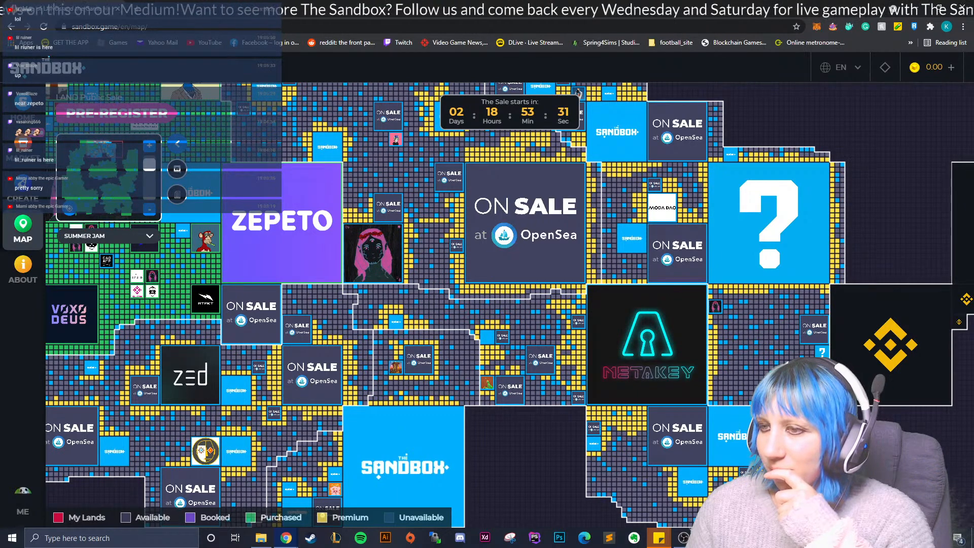
{"action": "scroll", "coordinate": [465, 266], "scroll_direction": "up", "scroll_amount": 3}
{"action": "left_click_drag", "start_coordinate": [466, 266], "coordinate": [497, 288]}
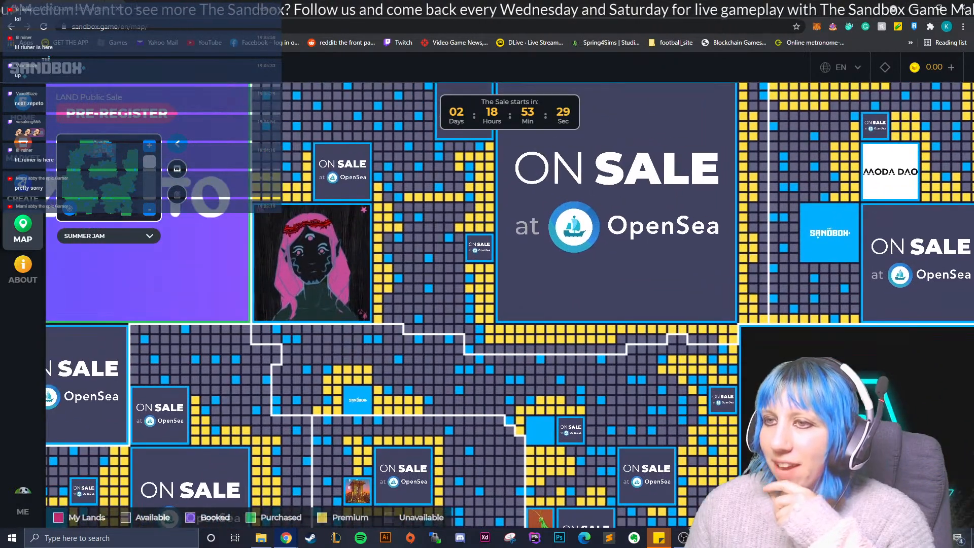
{"action": "left_click_drag", "start_coordinate": [498, 228], "coordinate": [506, 299]}
{"action": "scroll", "coordinate": [533, 303], "scroll_direction": "down", "scroll_amount": 4}
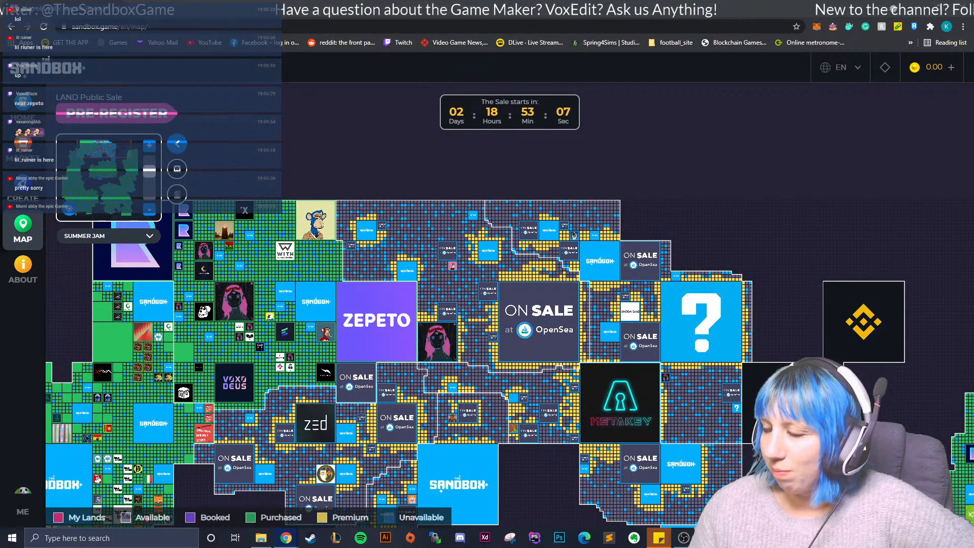
{"action": "scroll", "coordinate": [533, 304], "scroll_direction": "up", "scroll_amount": 2}
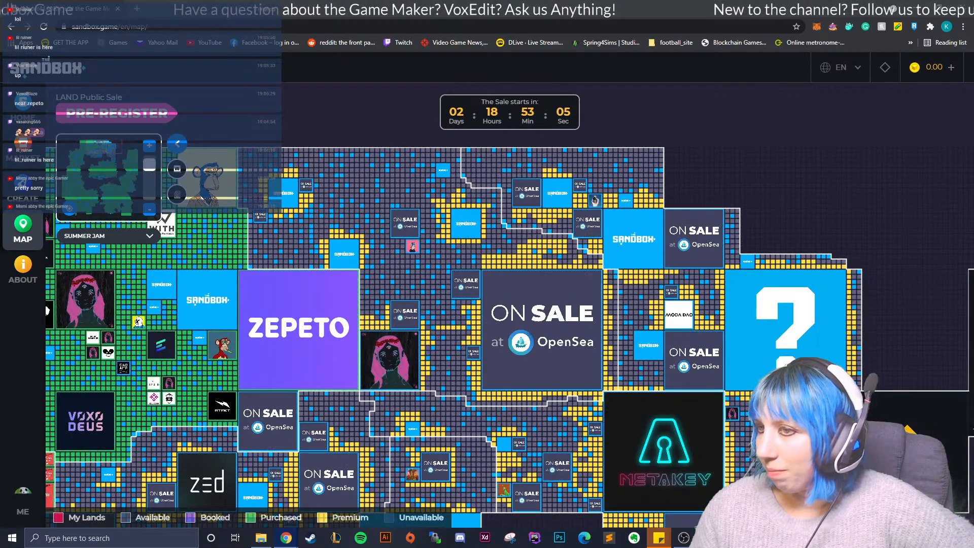
- Open the details of the McDull estate at -15, 114 beside the large Sandbox estate
{"action": "scroll", "coordinate": [532, 305], "scroll_direction": "up", "scroll_amount": 3}
{"action": "mouse_move", "coordinate": [532, 305]}
{"action": "left_mouse_down"}
{"action": "mouse_move", "coordinate": [531, 252]}
{"action": "mouse_move", "coordinate": [581, 91]}
{"action": "mouse_move", "coordinate": [618, 233]}
{"action": "mouse_move", "coordinate": [699, 357]}
{"action": "mouse_move", "coordinate": [723, 426]}
{"action": "mouse_move", "coordinate": [605, 258]}
{"action": "mouse_move", "coordinate": [590, 52]}
{"action": "mouse_move", "coordinate": [594, 176]}
{"action": "mouse_move", "coordinate": [556, 198]}
{"action": "mouse_move", "coordinate": [545, 299]}
{"action": "left_mouse_up"}
{"action": "scroll", "coordinate": [544, 299], "scroll_direction": "down", "scroll_amount": 1}
{"action": "left_click_drag", "start_coordinate": [503, 523], "coordinate": [642, 200]}
{"action": "scroll", "coordinate": [533, 306], "scroll_direction": "up", "scroll_amount": 1}
{"action": "left_click", "coordinate": [365, 329]}
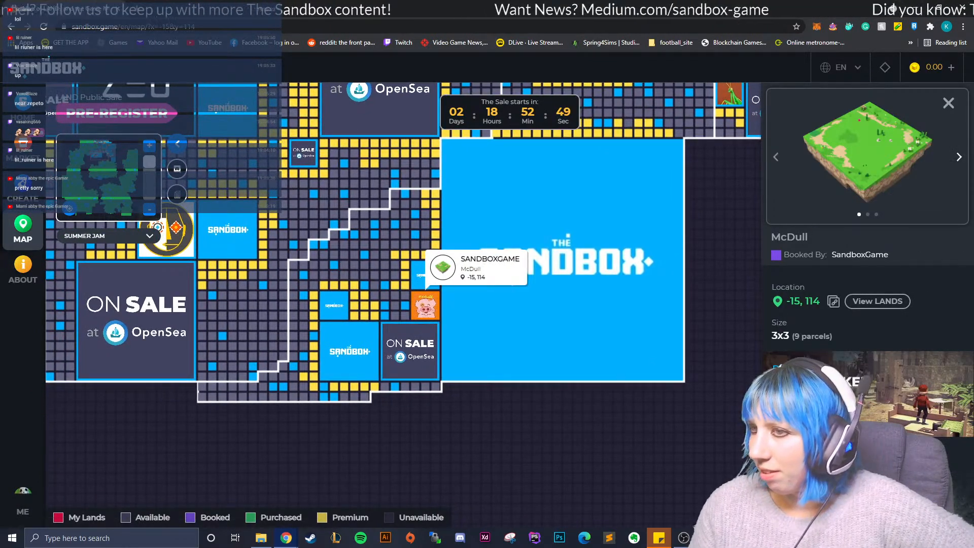
- Inspect the details of the single parcels at -16, 114, -15, 126 and -17, 118 near McDull, and close them
{"action": "left_click", "coordinate": [405, 316]}
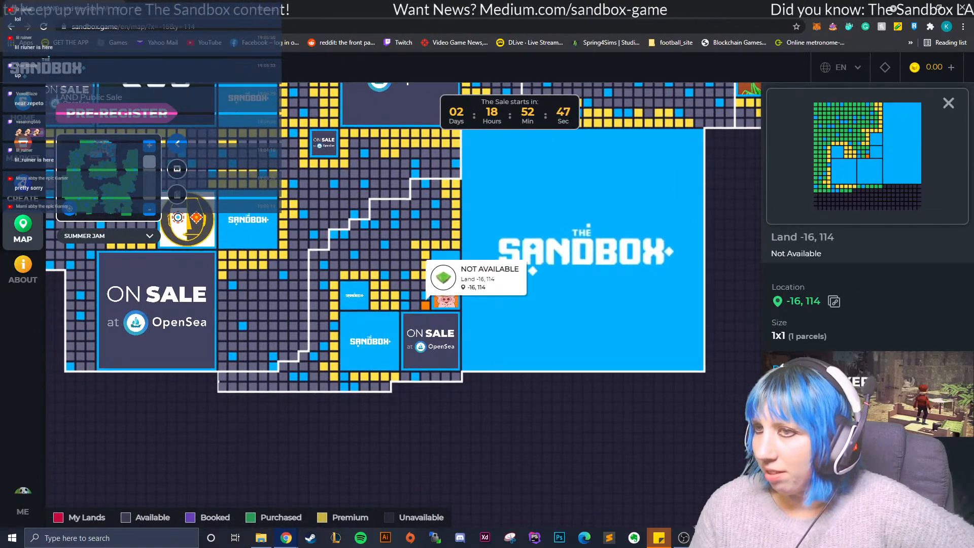
{"action": "left_click", "coordinate": [405, 265]}
{"action": "left_click_drag", "start_coordinate": [405, 264], "coordinate": [335, 384]}
{"action": "left_click", "coordinate": [388, 324]}
{"action": "left_click_drag", "start_coordinate": [414, 305], "coordinate": [426, 305]}
{"action": "left_click", "coordinate": [426, 305]}
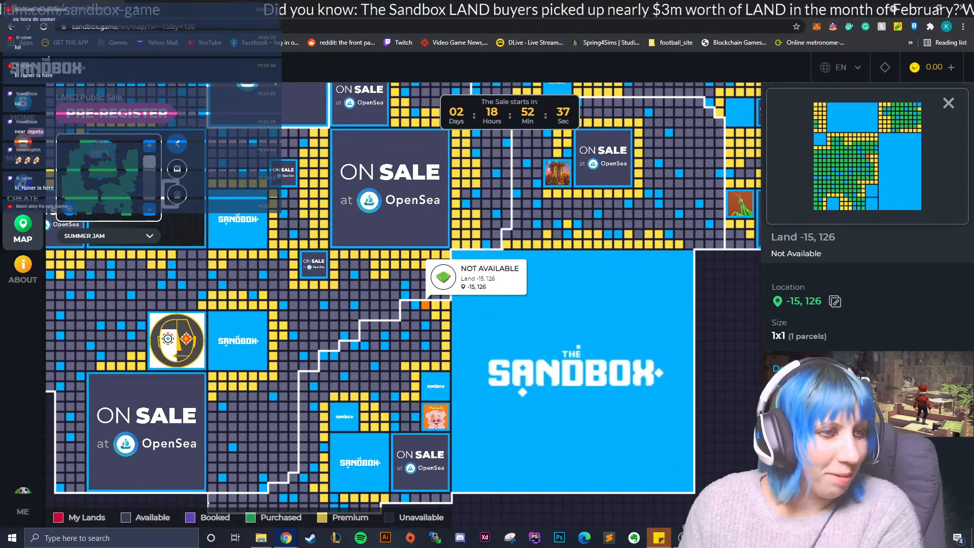
{"action": "left_click", "coordinate": [406, 387]}
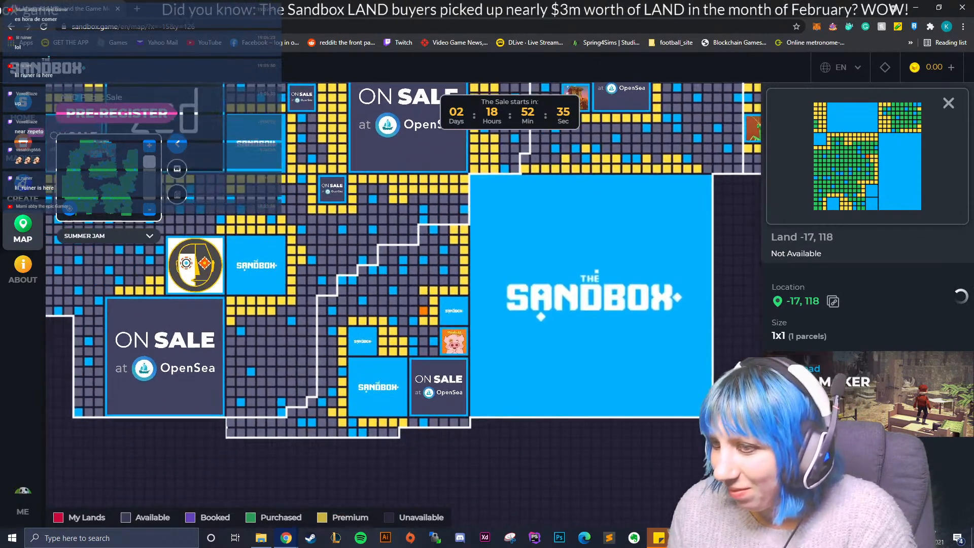
{"action": "left_click_drag", "start_coordinate": [406, 386], "coordinate": [324, 449]}
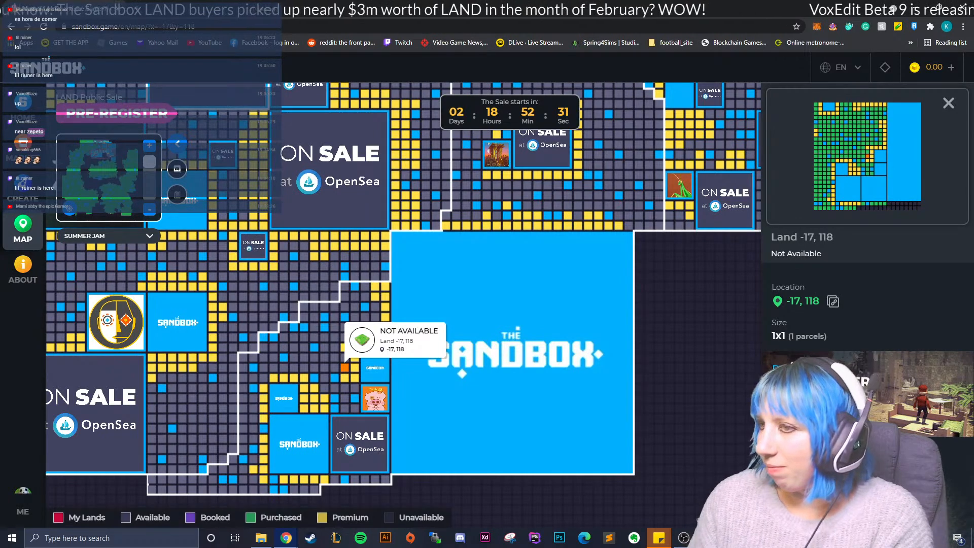
{"action": "left_click", "coordinate": [948, 103]}
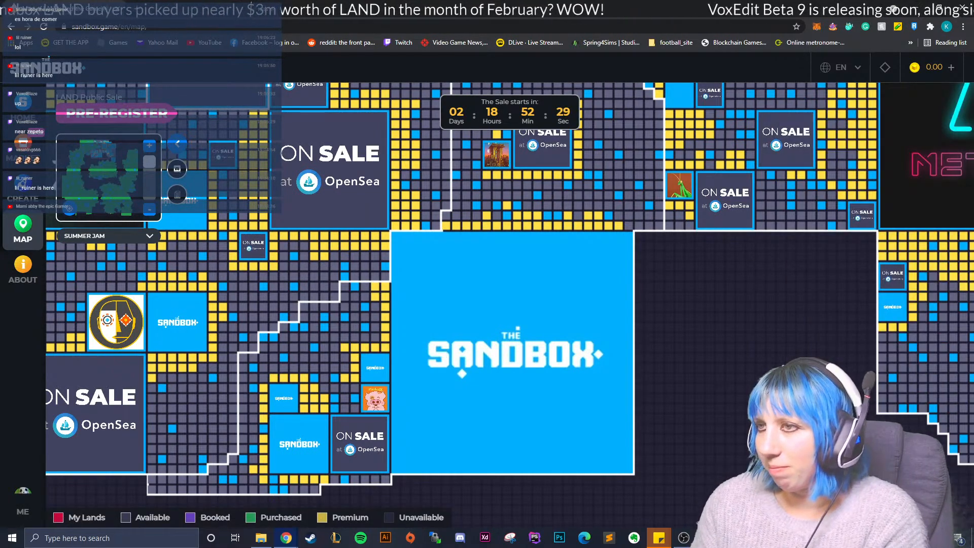
- View the details of the Shrine estate at -3, 138, close them and return to a wider map view
{"action": "left_click", "coordinate": [497, 155]}
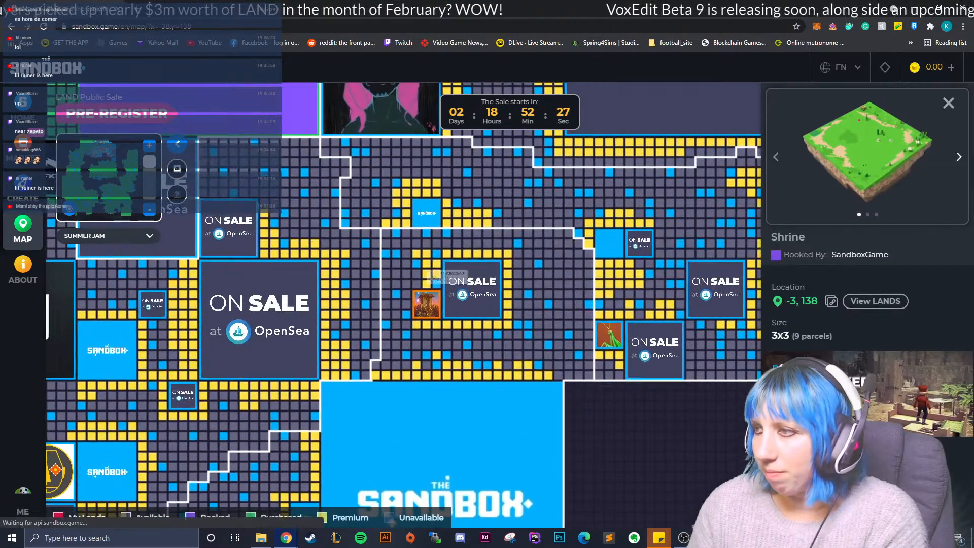
{"action": "left_click", "coordinate": [948, 103]}
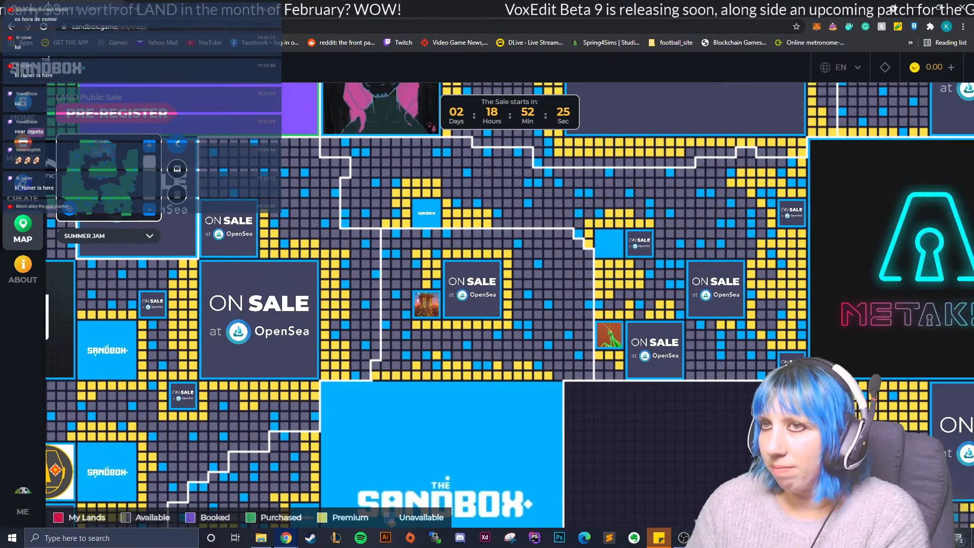
{"action": "scroll", "coordinate": [510, 305], "scroll_direction": "down", "scroll_amount": 1}
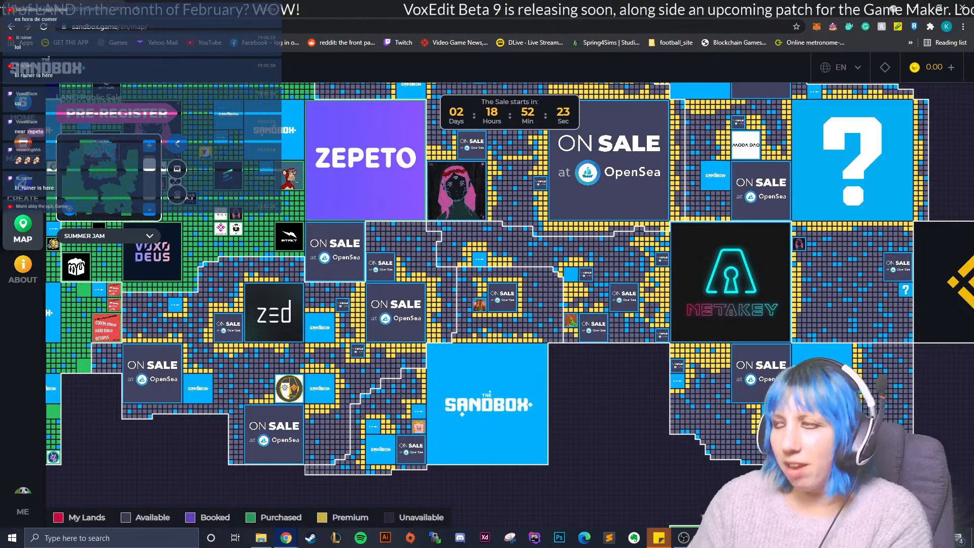
- Switch back to VoxEdit and examine the front of the ramen shop with its bar, stools and wall pictures
{"action": "left_click", "coordinate": [963, 7]}
{"action": "scroll", "coordinate": [381, 335], "scroll_direction": "down", "scroll_amount": 1}
{"action": "right_click_drag", "start_coordinate": [380, 335], "coordinate": [414, 337]}
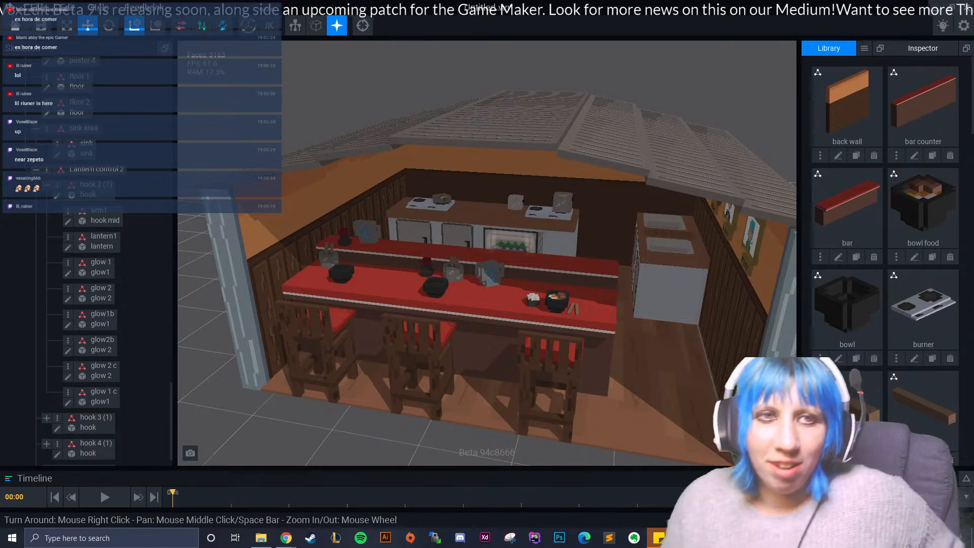
{"action": "right_click_drag", "start_coordinate": [546, 312], "coordinate": [510, 337]}
{"action": "scroll", "coordinate": [528, 335], "scroll_direction": "down", "scroll_amount": 5}
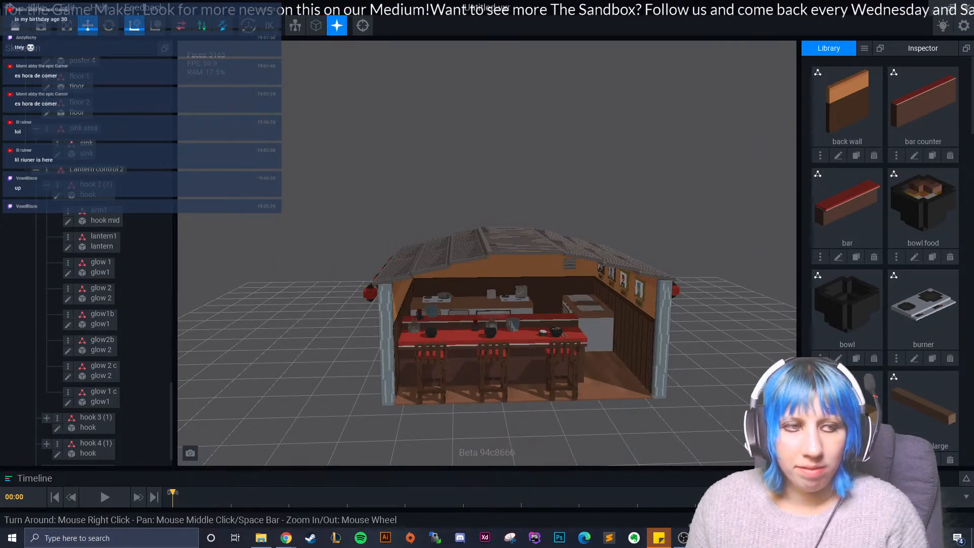
{"action": "scroll", "coordinate": [511, 356], "scroll_direction": "up", "scroll_amount": 5}
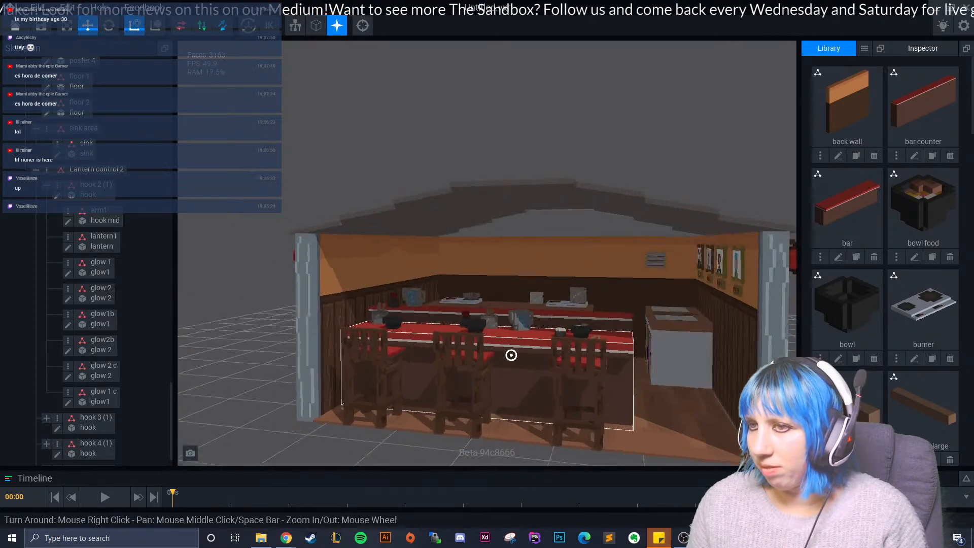
{"action": "right_click_drag", "start_coordinate": [511, 355], "coordinate": [534, 361]}
{"action": "mouse_move", "coordinate": [350, 274]}
{"action": "right_mouse_down"}
{"action": "mouse_move", "coordinate": [289, 297]}
{"action": "mouse_move", "coordinate": [337, 286]}
{"action": "right_mouse_up"}
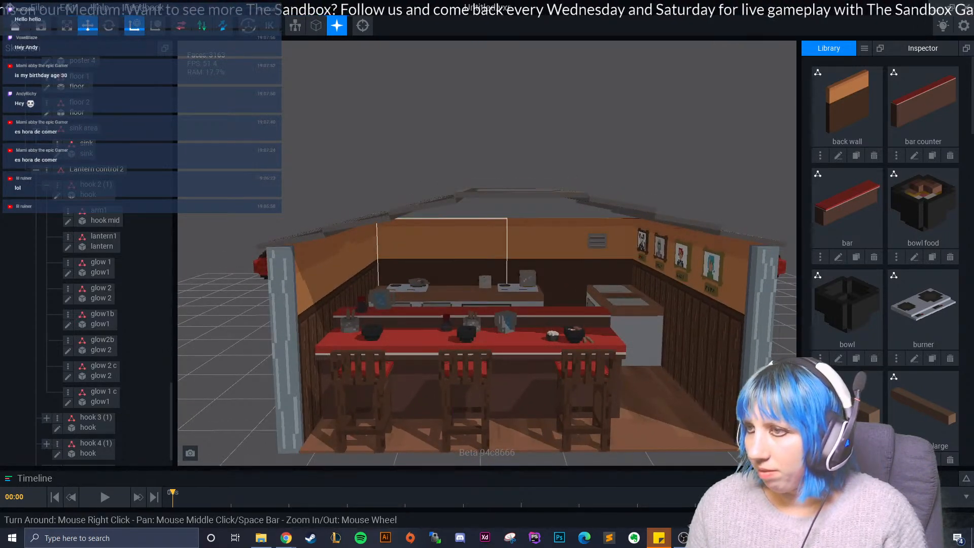
{"action": "left_click", "coordinate": [441, 244]}
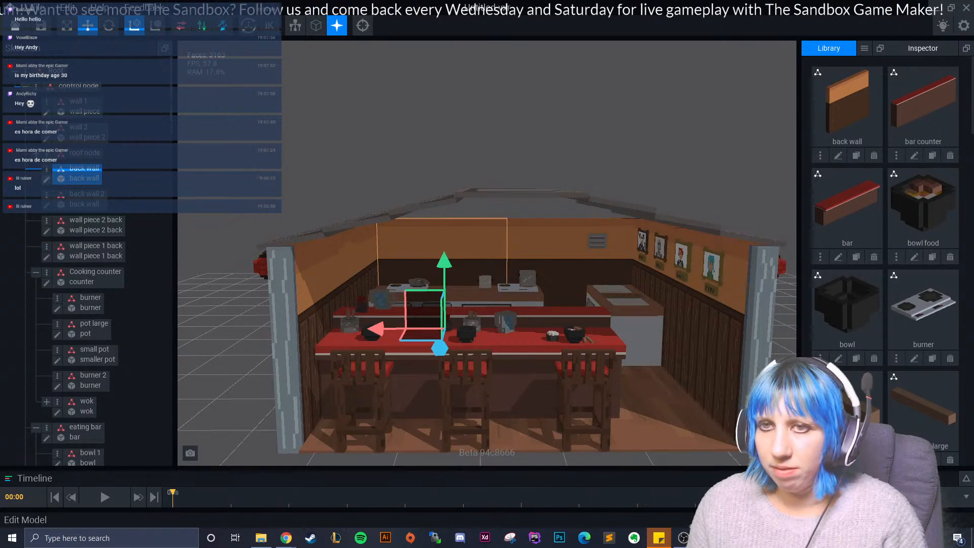
{"action": "left_click", "coordinate": [46, 180]}
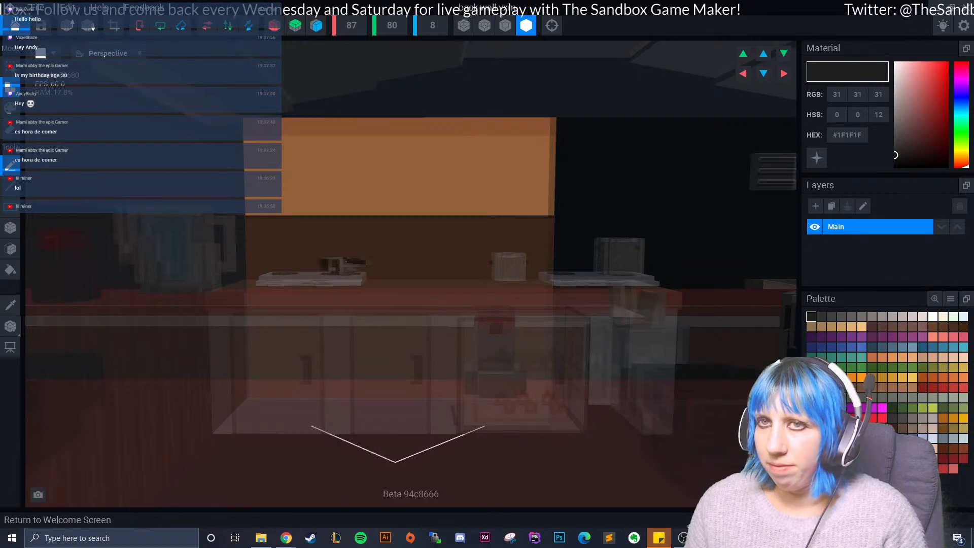
{"action": "left_click", "coordinate": [15, 25]}
{"action": "left_click", "coordinate": [396, 196]}
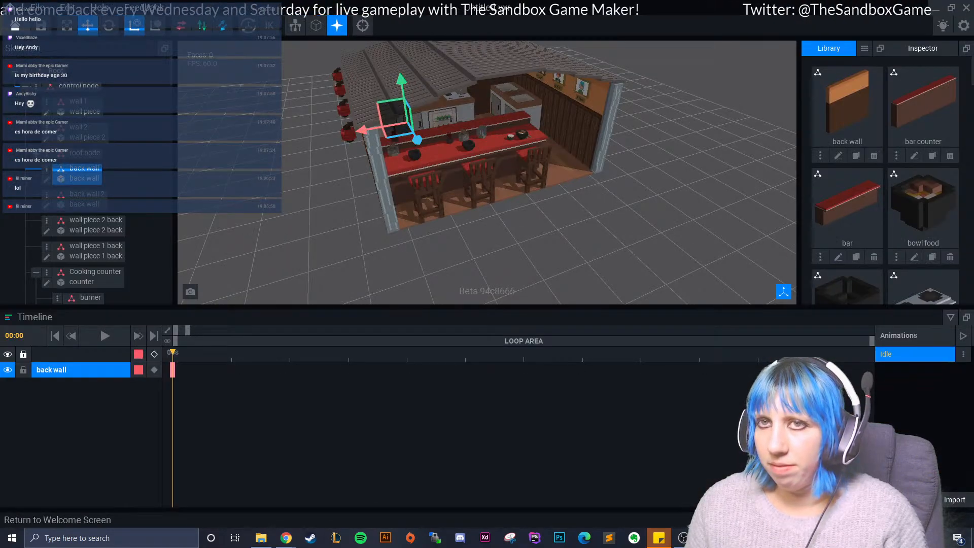
{"action": "left_click", "coordinate": [15, 26]}
{"action": "left_click", "coordinate": [578, 196]}
- Open the sink model from the shop's kitchen for editing and examine its basin and drain up close
{"action": "right_click_drag", "start_coordinate": [609, 228], "coordinate": [710, 239]}
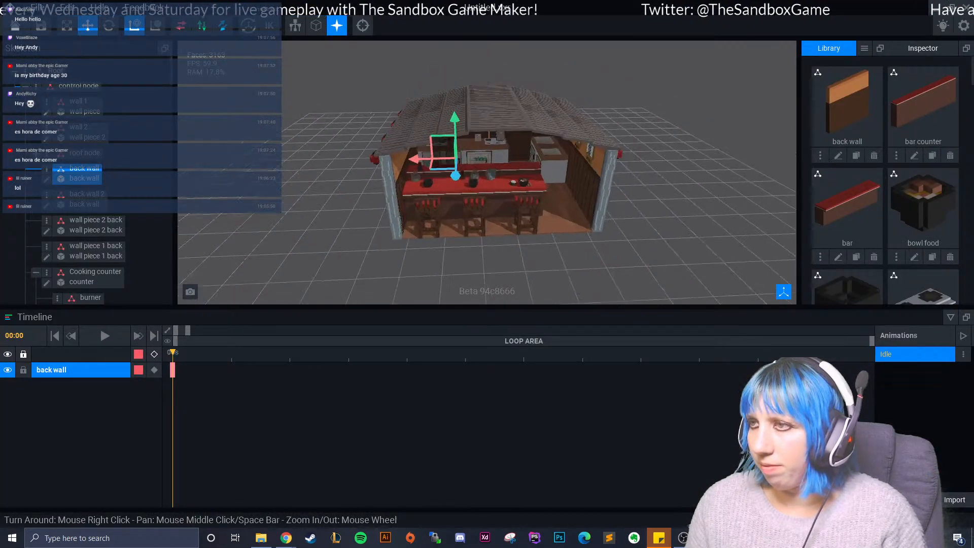
{"action": "scroll", "coordinate": [609, 223], "scroll_direction": "up", "scroll_amount": 4}
{"action": "right_click_drag", "start_coordinate": [431, 213], "coordinate": [469, 190]}
{"action": "scroll", "coordinate": [446, 211], "scroll_direction": "up", "scroll_amount": 3}
{"action": "scroll", "coordinate": [477, 203], "scroll_direction": "up", "scroll_amount": 5}
{"action": "left_click", "coordinate": [469, 191]}
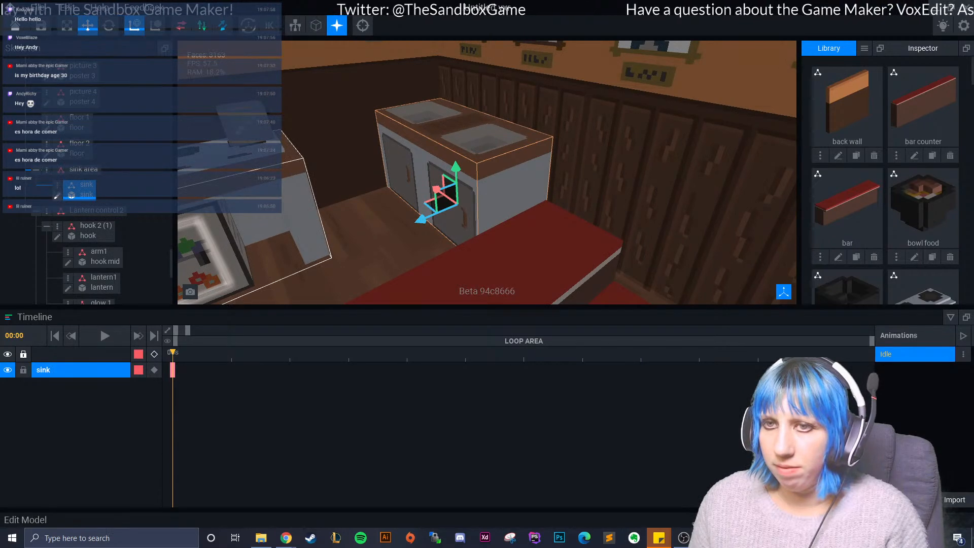
{"action": "left_click", "coordinate": [57, 197]}
{"action": "right_click_drag", "start_coordinate": [507, 218], "coordinate": [448, 239]}
{"action": "scroll", "coordinate": [448, 240], "scroll_direction": "up", "scroll_amount": 8}
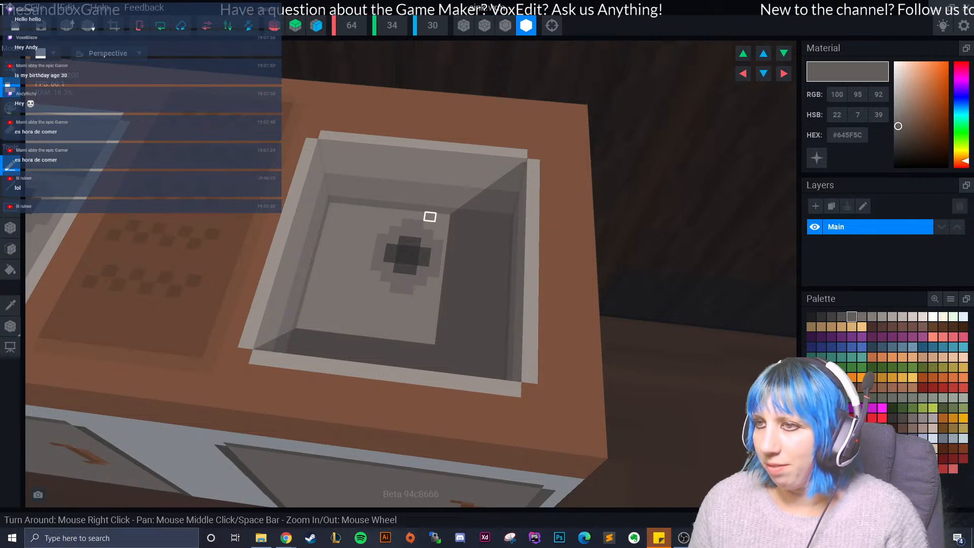
- Leave the sink model and return to the ramen shop scene
{"action": "right_click_drag", "start_coordinate": [386, 198], "coordinate": [345, 213]}
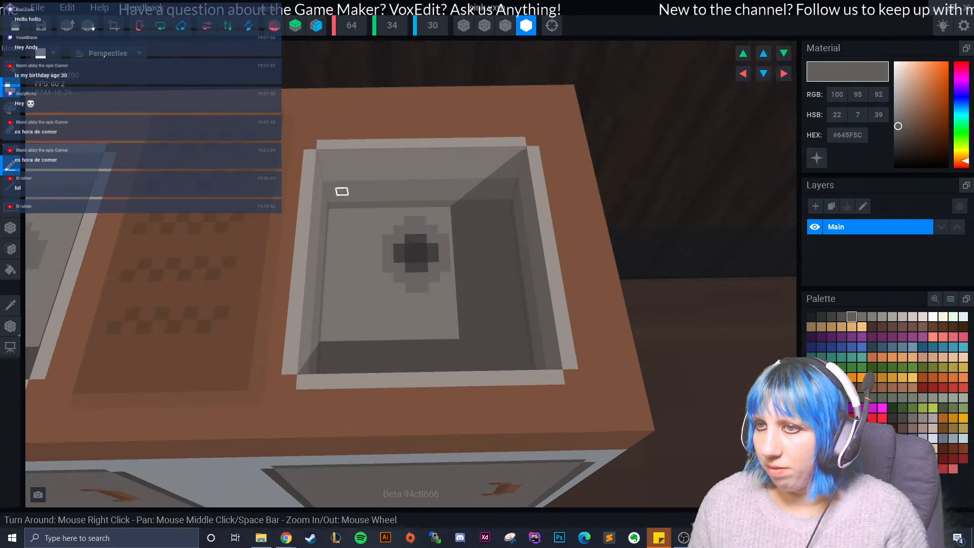
{"action": "left_click", "coordinate": [15, 25]}
{"action": "left_click", "coordinate": [396, 196]}
{"action": "scroll", "coordinate": [396, 196], "scroll_direction": "up", "scroll_amount": 3}
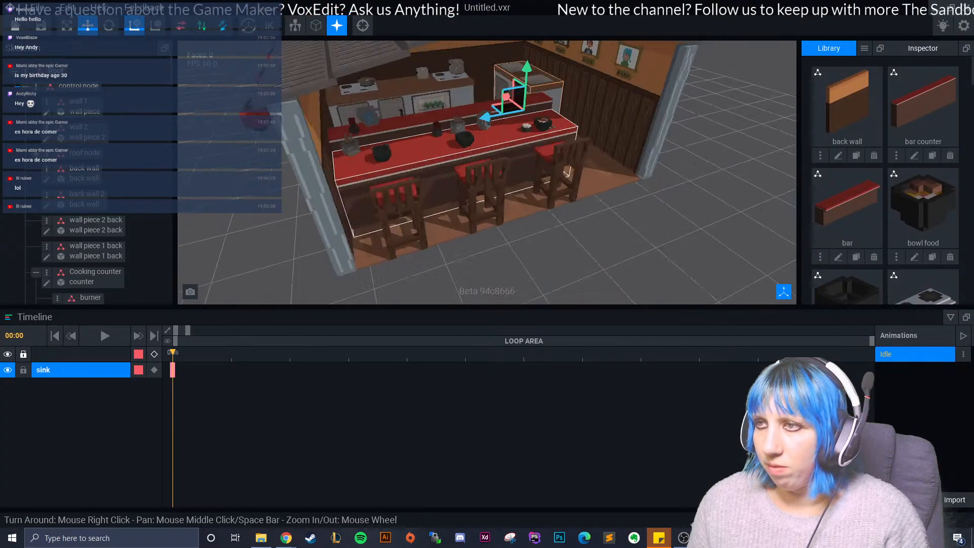
- Start importing a VXM model and browse the VoxEdit, Desktop and D: drive folders for it
{"action": "left_click", "coordinate": [865, 48]}
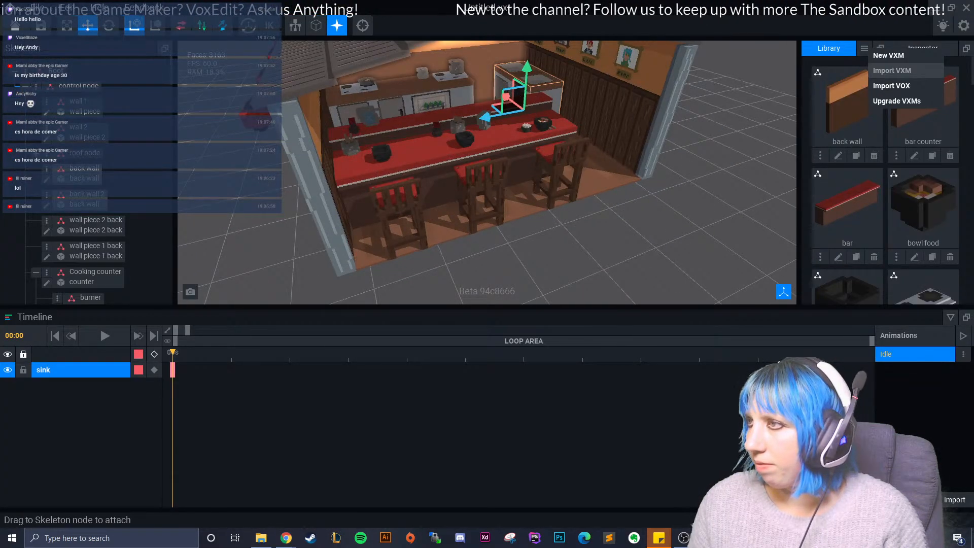
{"action": "left_click", "coordinate": [892, 70]}
{"action": "left_click", "coordinate": [503, 120]}
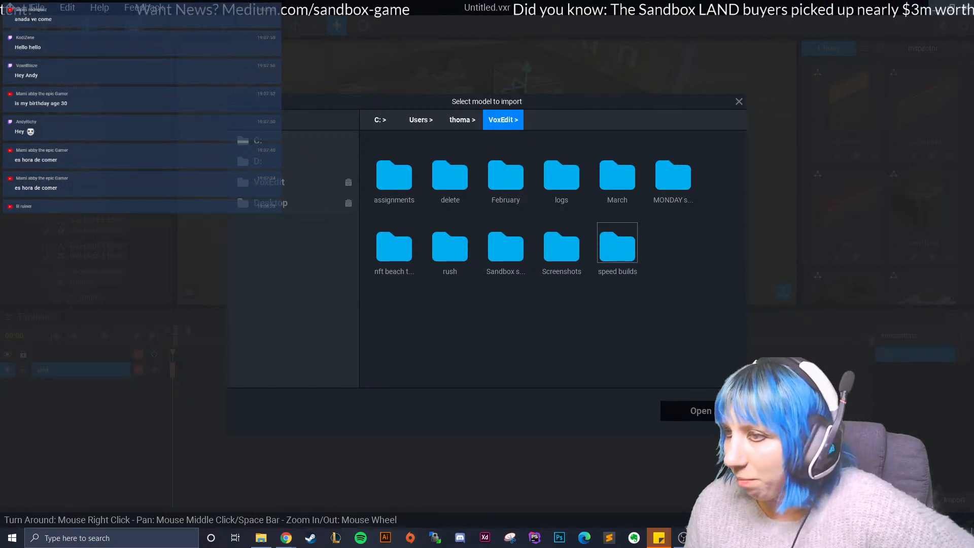
{"action": "double_click", "coordinate": [506, 247]}
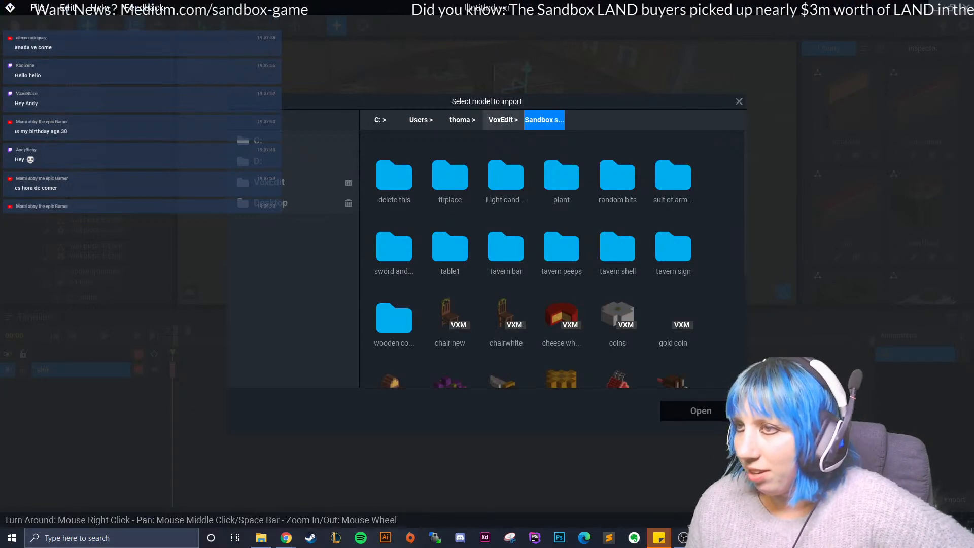
{"action": "left_click", "coordinate": [503, 120]}
{"action": "left_click", "coordinate": [271, 203]}
{"action": "left_click", "coordinate": [258, 161]}
{"action": "scroll", "coordinate": [561, 334], "scroll_direction": "down", "scroll_amount": 2}
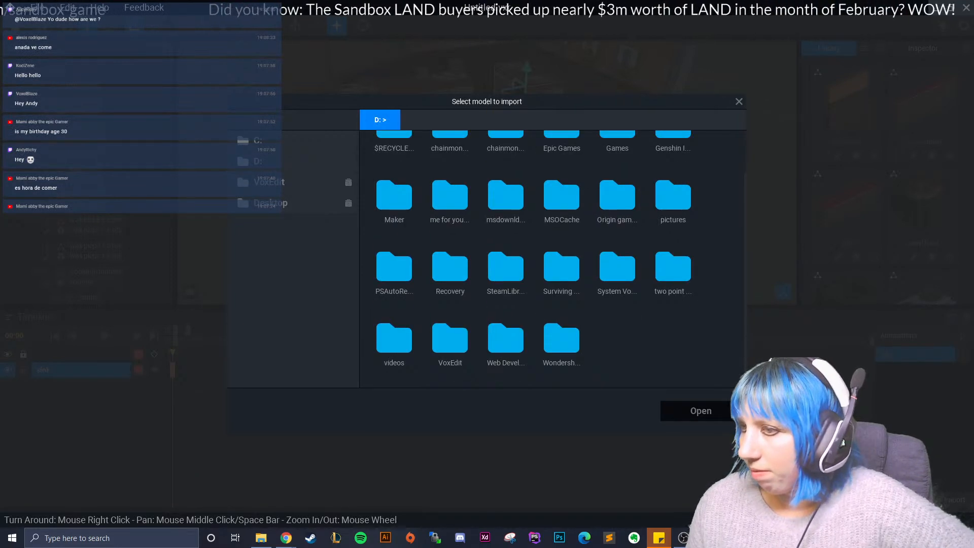
- Look through the November and December assignments folders on drive D:, including the Kitchen models, and cancel the import
{"action": "double_click", "coordinate": [450, 337]}
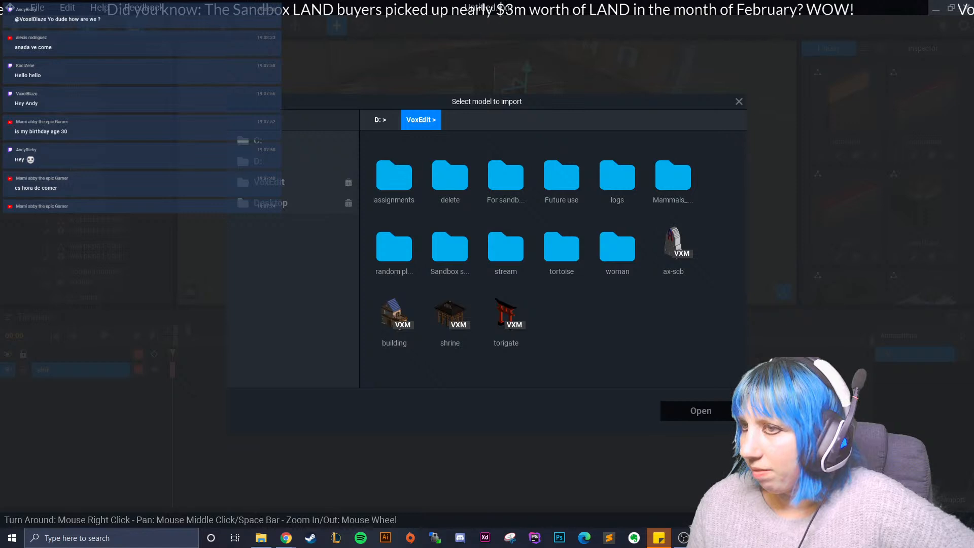
{"action": "double_click", "coordinate": [395, 178]}
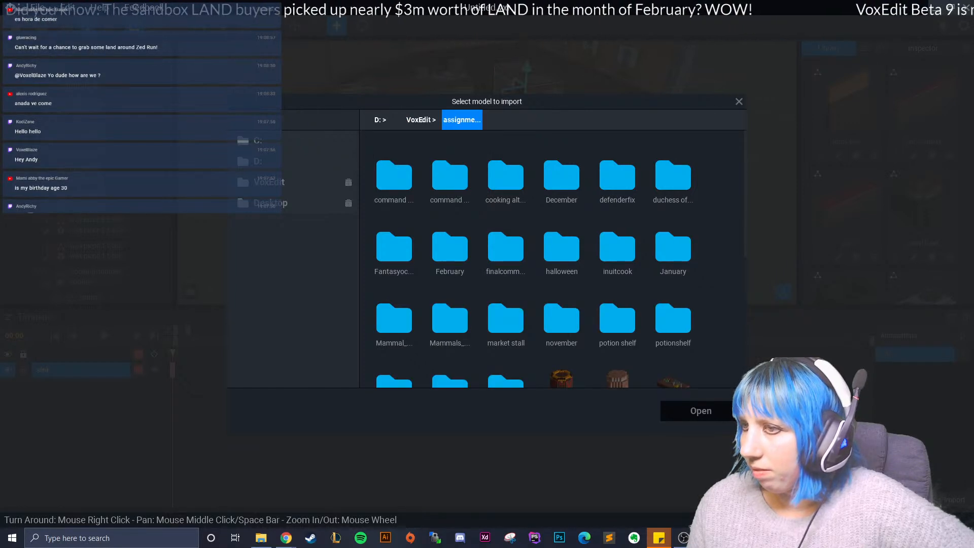
{"action": "double_click", "coordinate": [562, 320]}
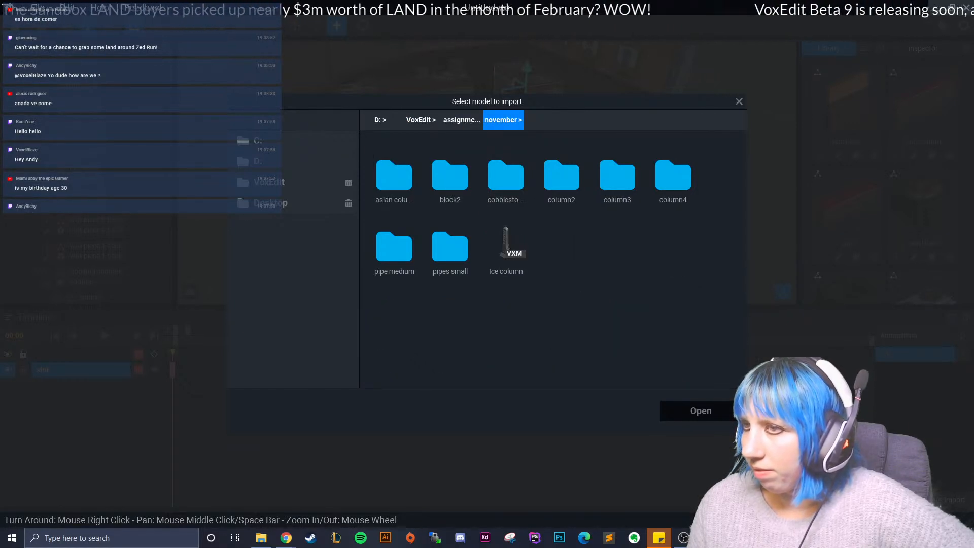
{"action": "left_click", "coordinate": [461, 120]}
{"action": "double_click", "coordinate": [562, 175]}
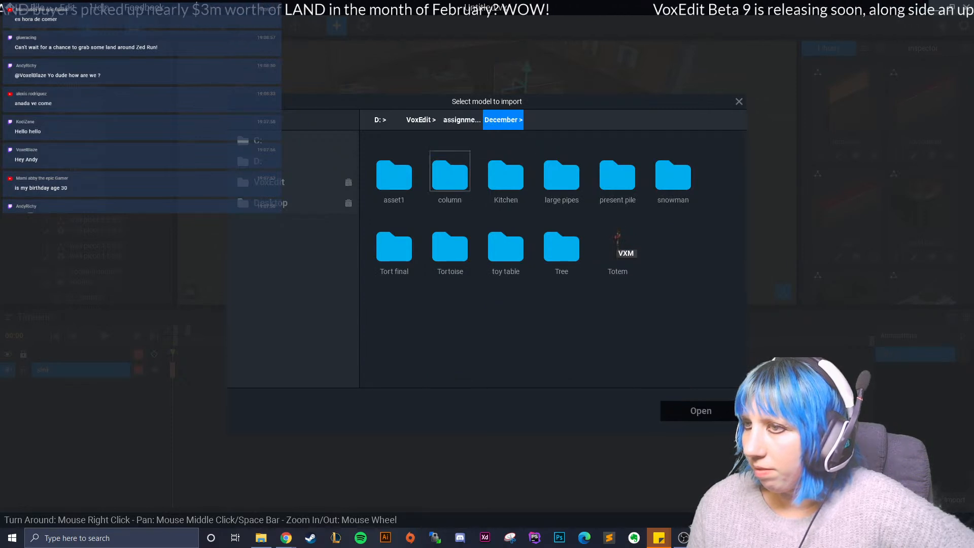
{"action": "double_click", "coordinate": [506, 176]}
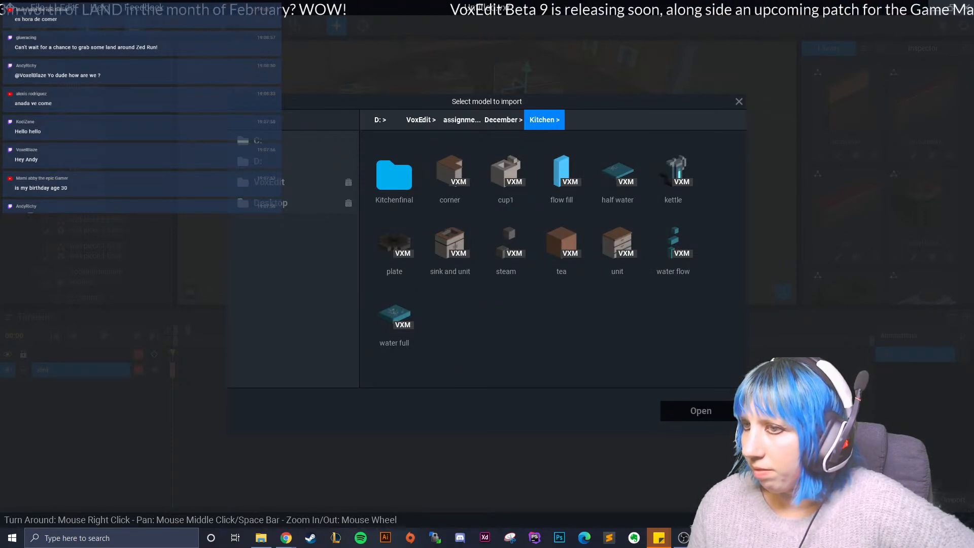
{"action": "left_click", "coordinate": [740, 101]}
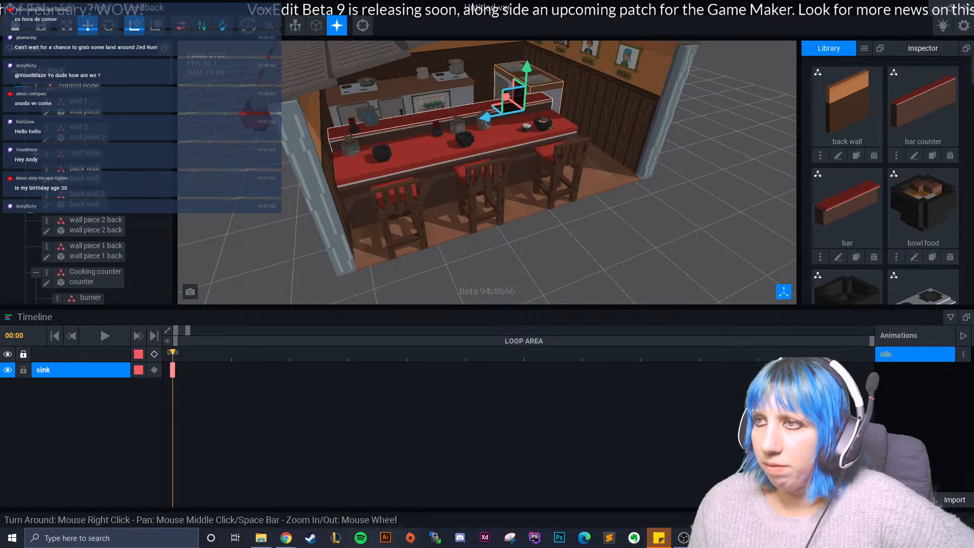
- Open the sink model from the shop's sink area for editing again
{"action": "scroll", "coordinate": [536, 99], "scroll_direction": "up", "scroll_amount": 4}
{"action": "middle_click_drag", "start_coordinate": [533, 102], "coordinate": [469, 165]}
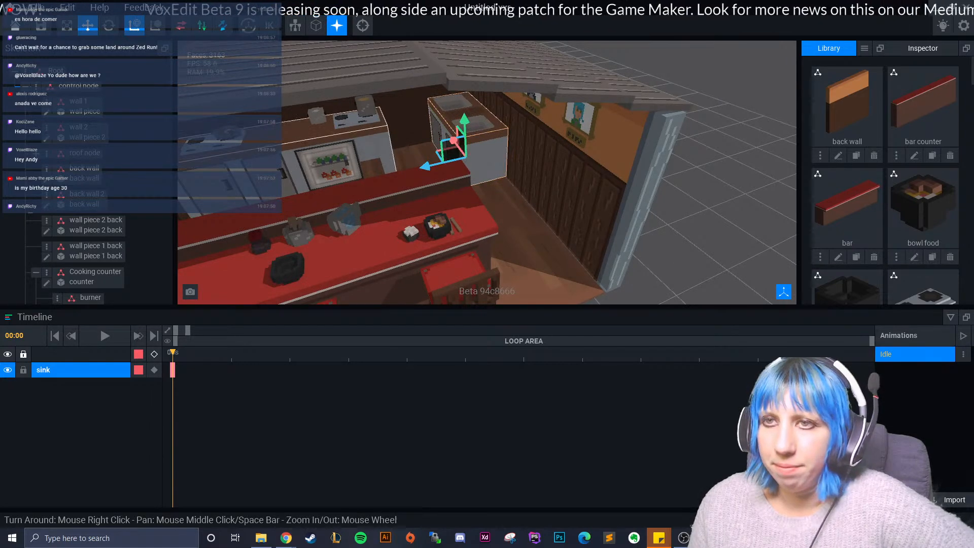
{"action": "scroll", "coordinate": [87, 244], "scroll_direction": "down", "scroll_amount": 4}
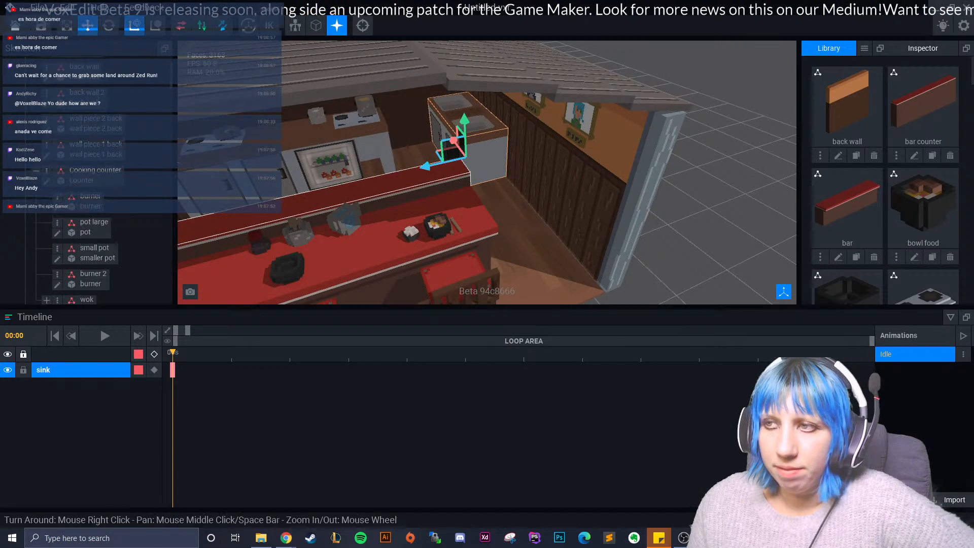
{"action": "scroll", "coordinate": [83, 228], "scroll_direction": "down", "scroll_amount": 5}
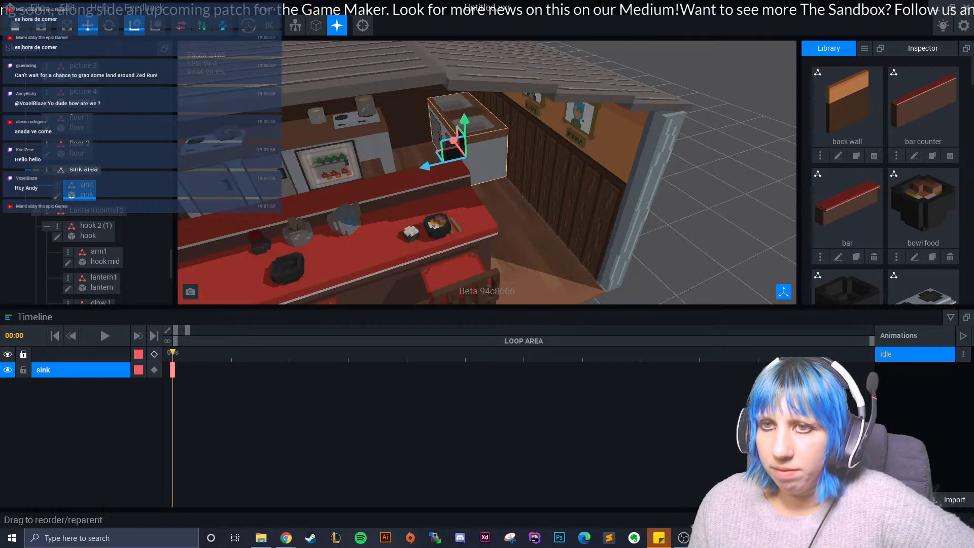
{"action": "left_click", "coordinate": [56, 195]}
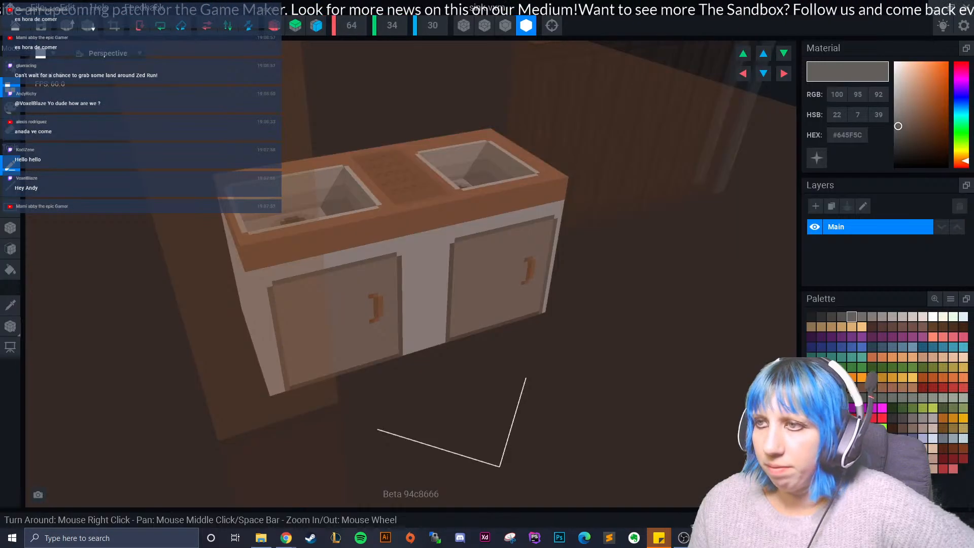
- Set the sink model's Y height to 36 voxels to make room above the countertop
{"action": "scroll", "coordinate": [442, 163], "scroll_direction": "up", "scroll_amount": 5}
{"action": "right_click_drag", "start_coordinate": [450, 180], "coordinate": [431, 119]}
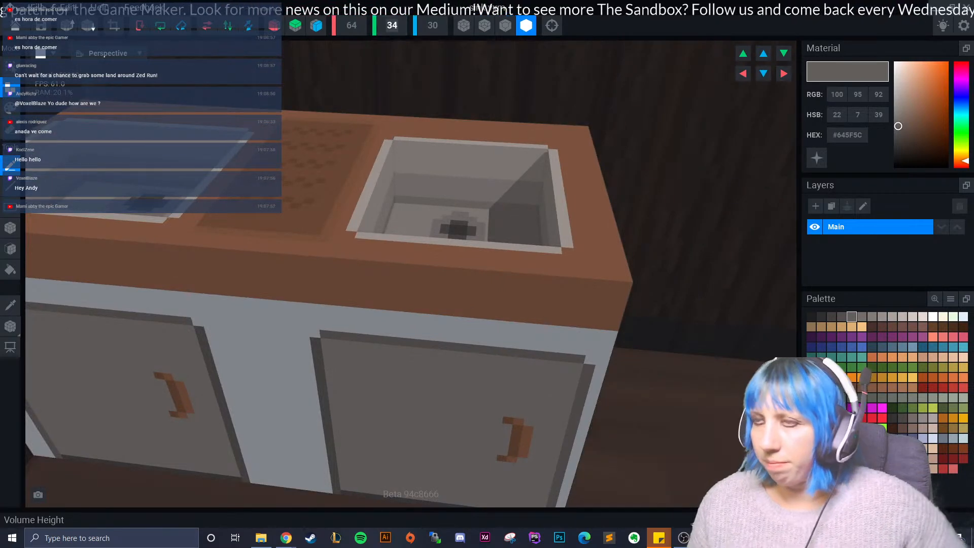
{"action": "key", "text": "BackSpace"}
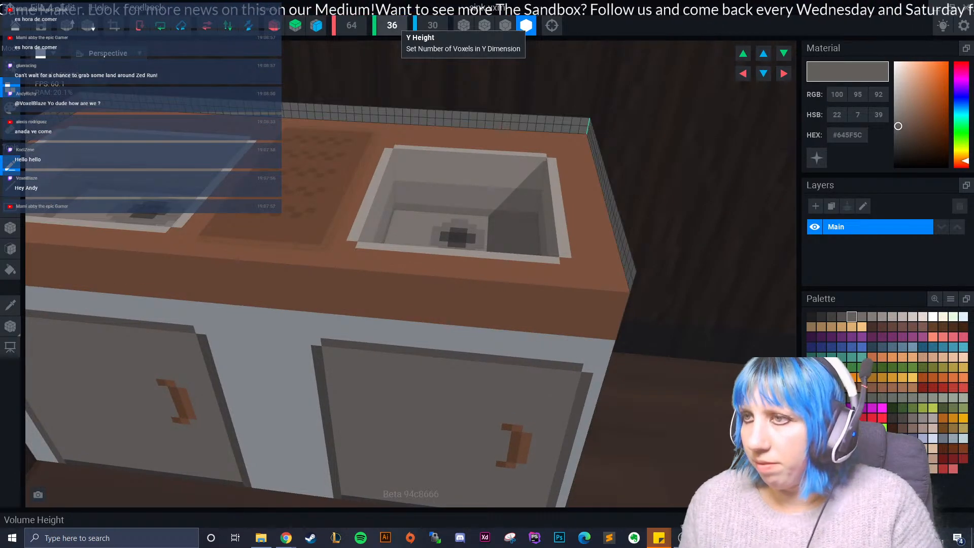
- Draw a dark grey #534F4E box on the countertop behind the right-hand basin as the tap's base
{"action": "scroll", "coordinate": [386, 241], "scroll_direction": "up", "scroll_amount": 5}
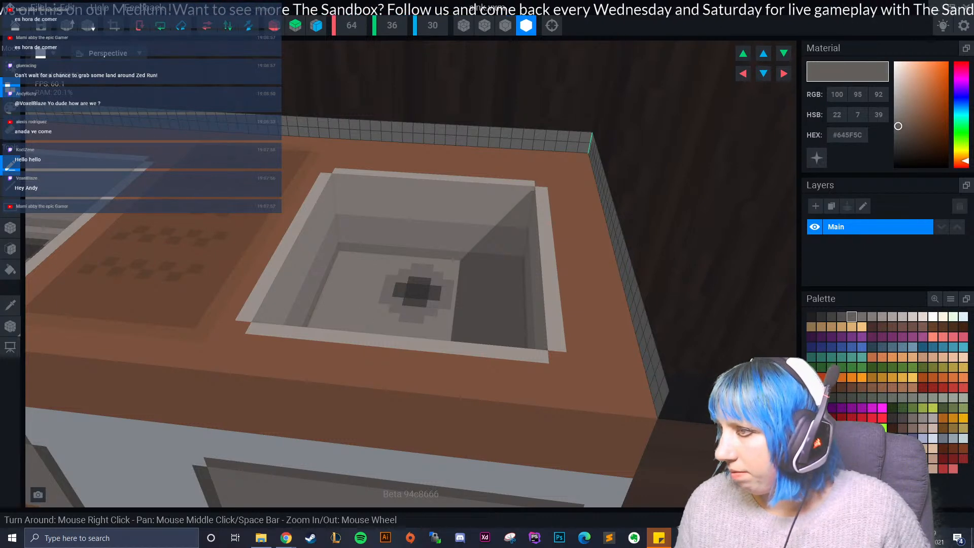
{"action": "scroll", "coordinate": [506, 248], "scroll_direction": "up", "scroll_amount": 3}
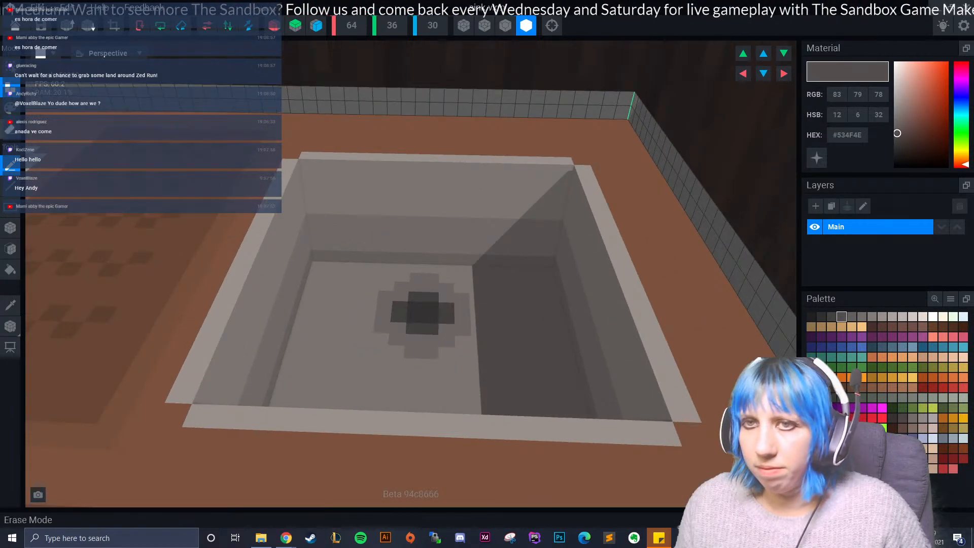
{"action": "left_click", "coordinate": [11, 228]}
{"action": "left_click_drag", "start_coordinate": [390, 136], "coordinate": [424, 145]}
{"action": "left_click_drag", "start_coordinate": [482, 146], "coordinate": [453, 132]}
{"action": "left_click_drag", "start_coordinate": [437, 140], "coordinate": [454, 141]}
{"action": "right_click_drag", "start_coordinate": [459, 150], "coordinate": [459, 150]}
{"action": "key", "text": "ctrl+z"}
{"action": "key", "text": "ctrl+z"}
{"action": "key", "text": "ctrl+z"}
{"action": "key", "text": "ctrl+z"}
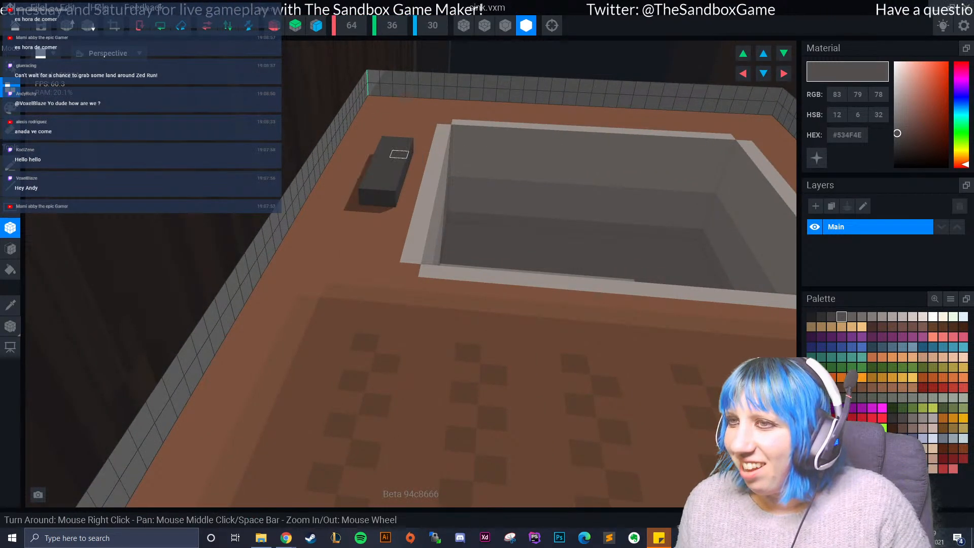
- Add a raised block on the middle of the tap's base and set the model's Y height to 37 voxels
{"action": "mouse_move", "coordinate": [361, 183]}
{"action": "right_mouse_down"}
{"action": "mouse_move", "coordinate": [404, 188]}
{"action": "mouse_move", "coordinate": [362, 186]}
{"action": "right_mouse_up"}
{"action": "left_click", "coordinate": [391, 202]}
{"action": "left_click", "coordinate": [396, 27]}
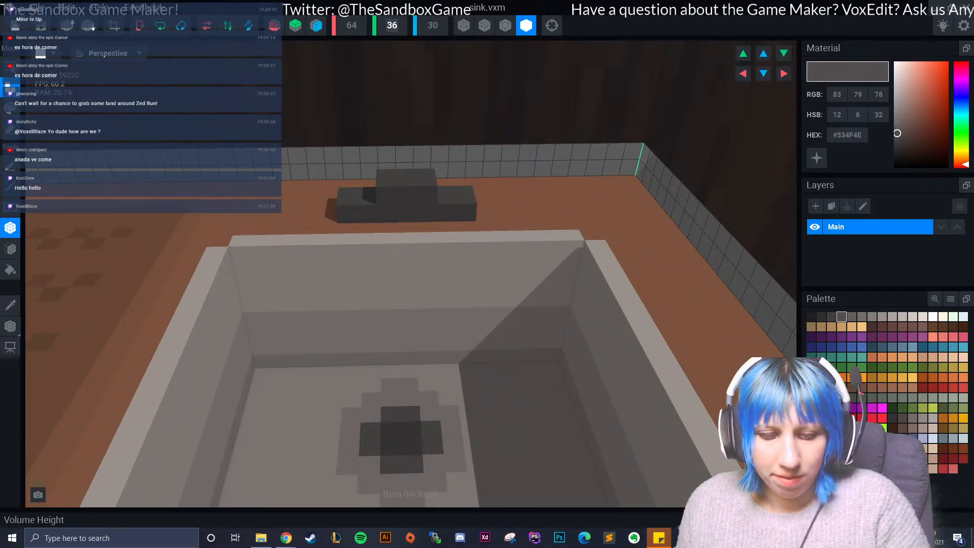
{"action": "key", "text": "BackSpace"}
{"action": "type", "text": "7"}
{"action": "key", "text": "Return"}
- Extend the tap's raised block forward over the basin's edge to form a spout
{"action": "left_click_drag", "start_coordinate": [385, 182], "coordinate": [426, 189]}
{"action": "left_click_drag", "start_coordinate": [386, 186], "coordinate": [429, 197]}
{"action": "right_click_drag", "start_coordinate": [385, 195], "coordinate": [323, 233]}
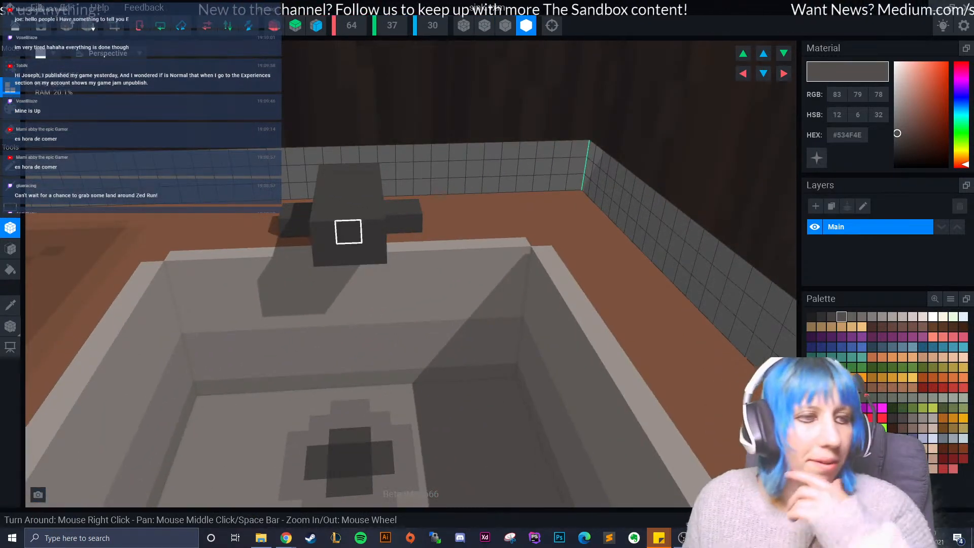
{"action": "right_click_drag", "start_coordinate": [348, 234], "coordinate": [387, 271]}
- Paint the tap's spout and base in the lighter grey #746E6B
{"action": "left_click", "coordinate": [863, 316]}
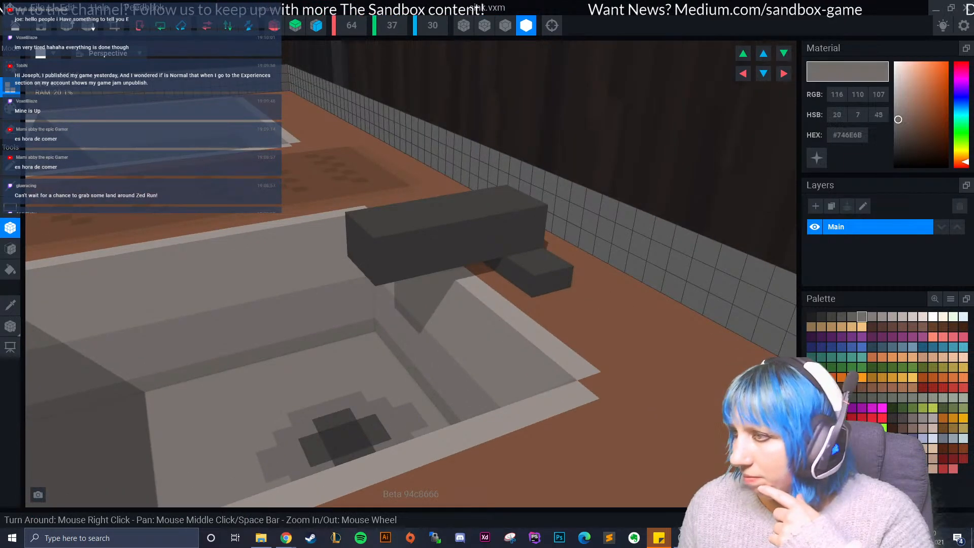
{"action": "left_click", "coordinate": [10, 108]}
{"action": "left_click", "coordinate": [10, 248]}
{"action": "left_click", "coordinate": [446, 218]}
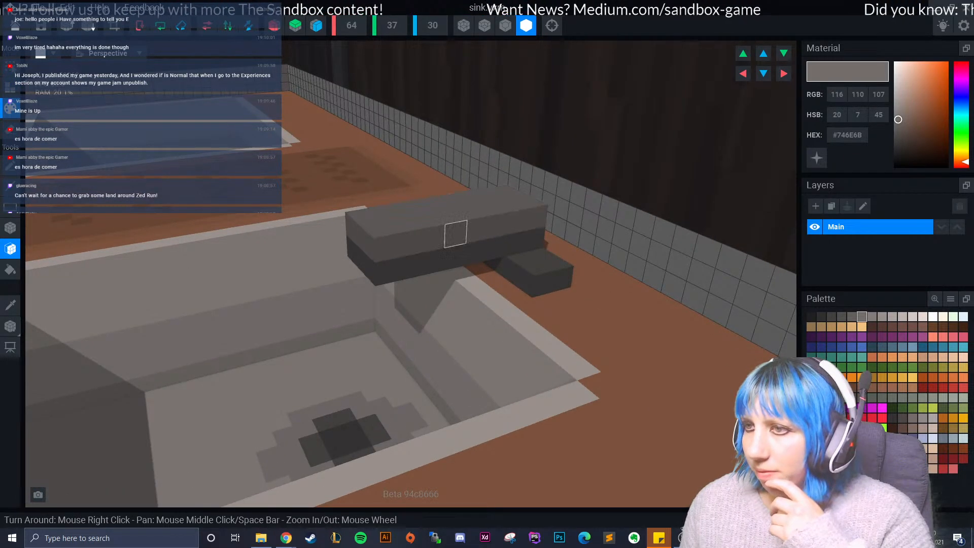
{"action": "left_click", "coordinate": [479, 251]}
{"action": "left_click", "coordinate": [533, 267]}
- Switch away from the blank VoxEdit window to the desktop and close the program
{"action": "scroll", "coordinate": [410, 266], "scroll_direction": "up", "scroll_amount": 10}
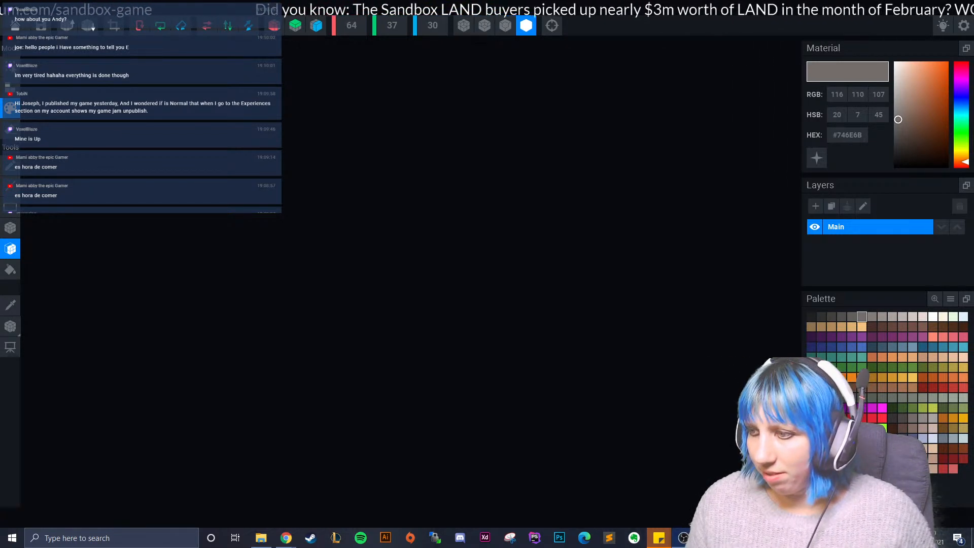
{"action": "key", "text": "alt+Tab"}
{"action": "key", "text": "alt+Tab"}
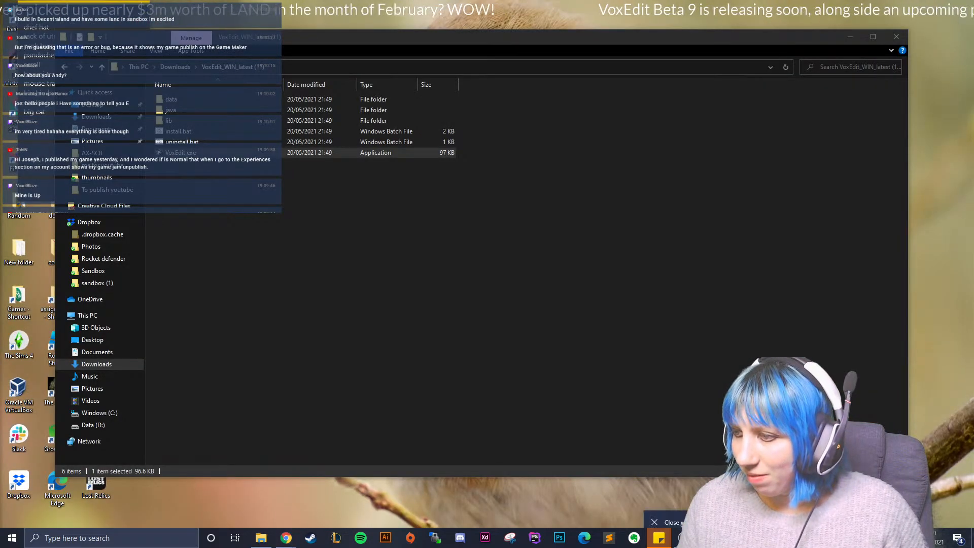
{"action": "left_click", "coordinate": [705, 517]}
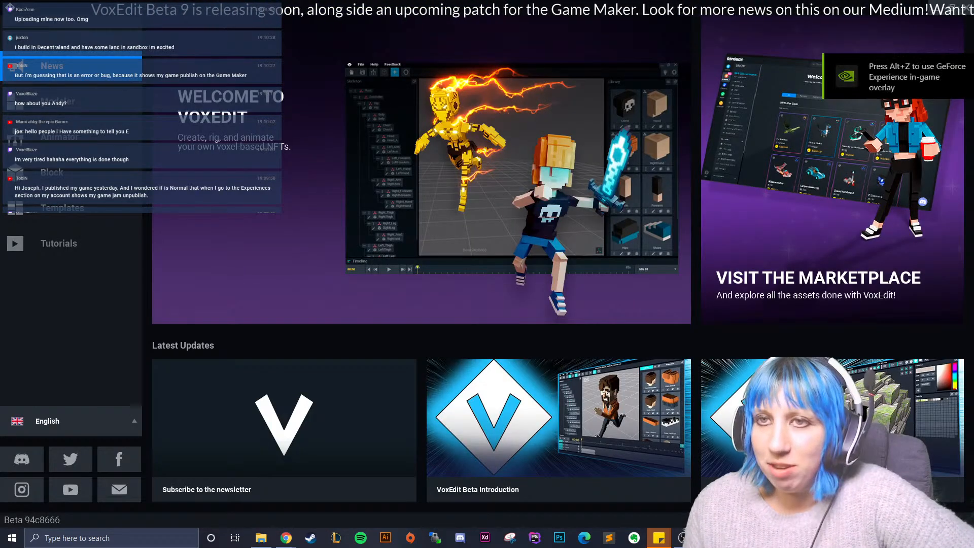
- Open the recent ramen shop project Untitled.vxr in the Animator
{"action": "left_click", "coordinate": [71, 102]}
{"action": "left_click", "coordinate": [71, 137]}
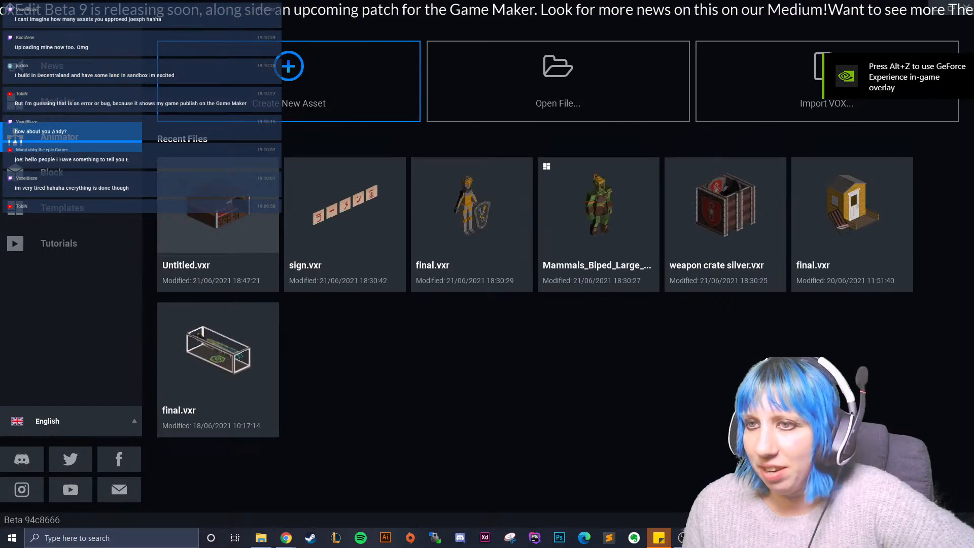
{"action": "left_click", "coordinate": [218, 223]}
- Examine the reopened ramen shop from several angles, including its roof, bar, stools, kitchen counter and sink area
{"action": "right_click_drag", "start_coordinate": [639, 173], "coordinate": [385, 193]}
{"action": "scroll", "coordinate": [416, 173], "scroll_direction": "down", "scroll_amount": 4}
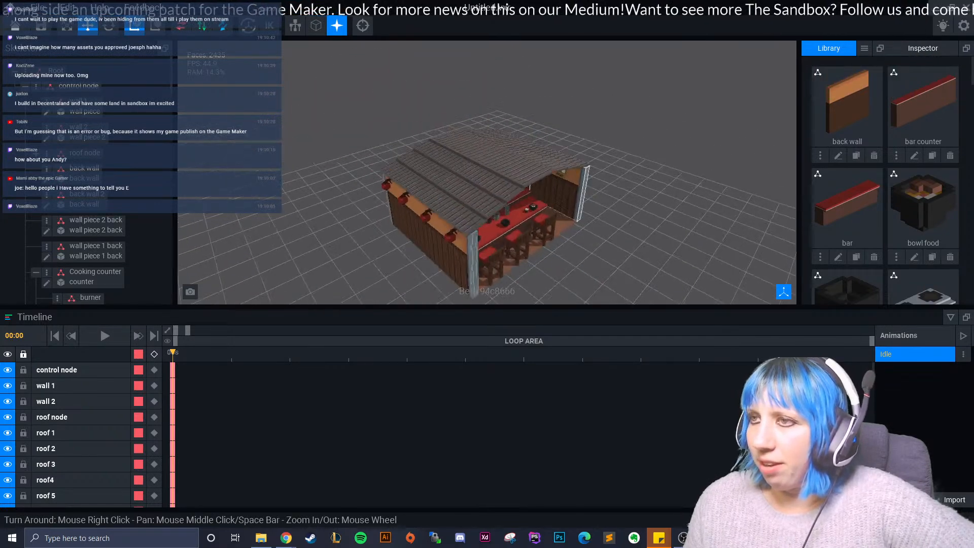
{"action": "scroll", "coordinate": [442, 203], "scroll_direction": "up", "scroll_amount": 4}
{"action": "right_click_drag", "start_coordinate": [467, 201], "coordinate": [442, 203]}
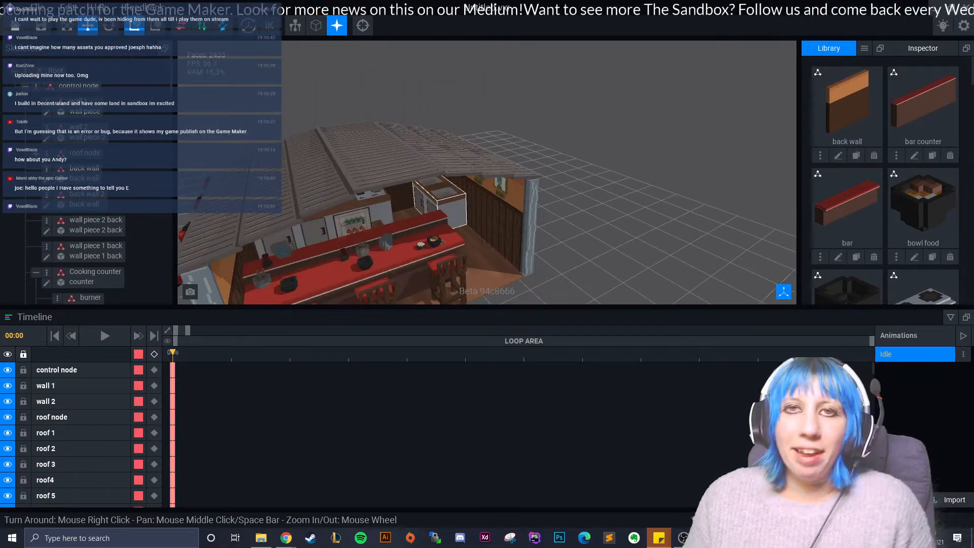
{"action": "right_click_drag", "start_coordinate": [551, 299], "coordinate": [485, 277]}
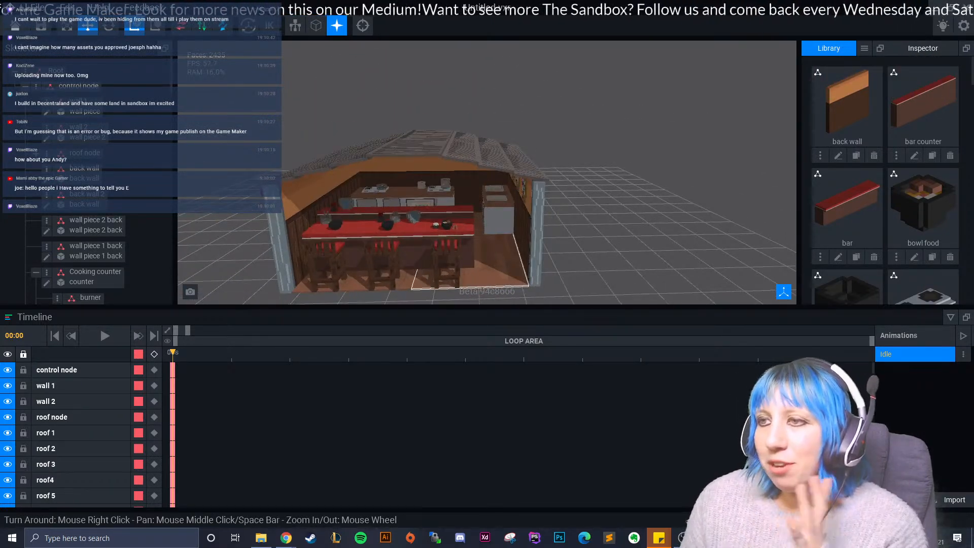
{"action": "right_click_drag", "start_coordinate": [523, 206], "coordinate": [508, 223]}
{"action": "scroll", "coordinate": [512, 228], "scroll_direction": "up", "scroll_amount": 5}
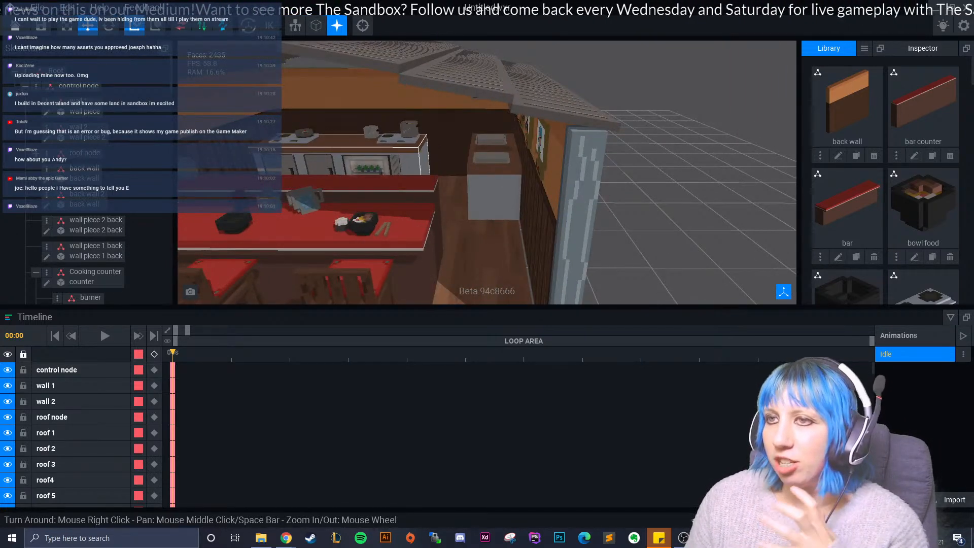
{"action": "mouse_move", "coordinate": [452, 262]}
{"action": "right_mouse_down"}
{"action": "mouse_move", "coordinate": [487, 254]}
{"action": "mouse_move", "coordinate": [439, 269]}
{"action": "right_mouse_up"}
{"action": "scroll", "coordinate": [480, 254], "scroll_direction": "down", "scroll_amount": 5}
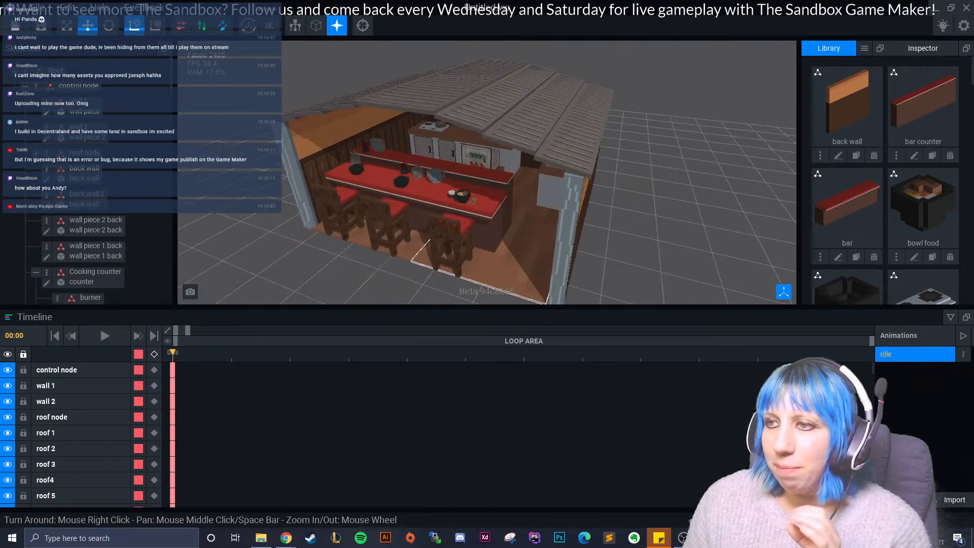
{"action": "scroll", "coordinate": [442, 269], "scroll_direction": "up", "scroll_amount": 4}
{"action": "scroll", "coordinate": [457, 213], "scroll_direction": "up", "scroll_amount": 2}
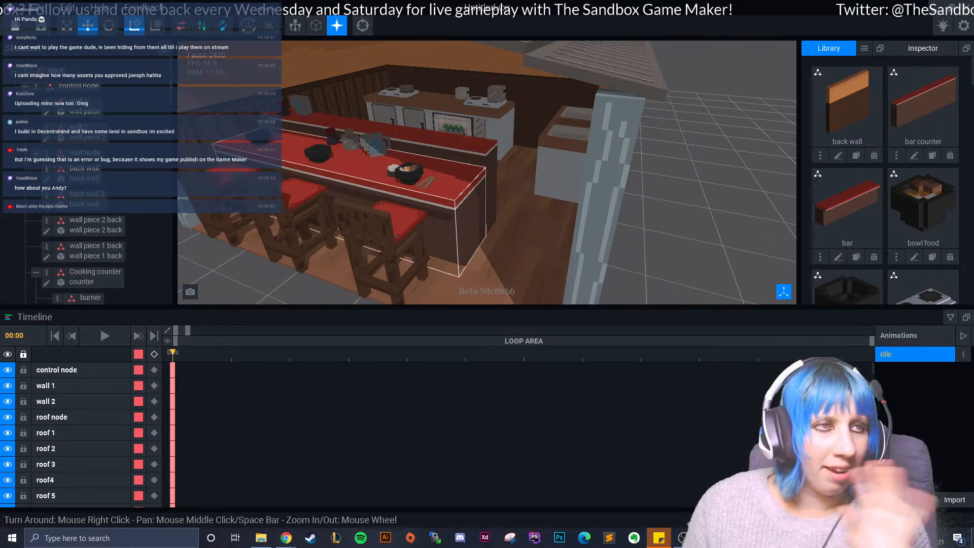
- Move the Idle animation's playhead to 00:01 on the timeline
{"action": "scroll", "coordinate": [350, 212], "scroll_direction": "down", "scroll_amount": 5}
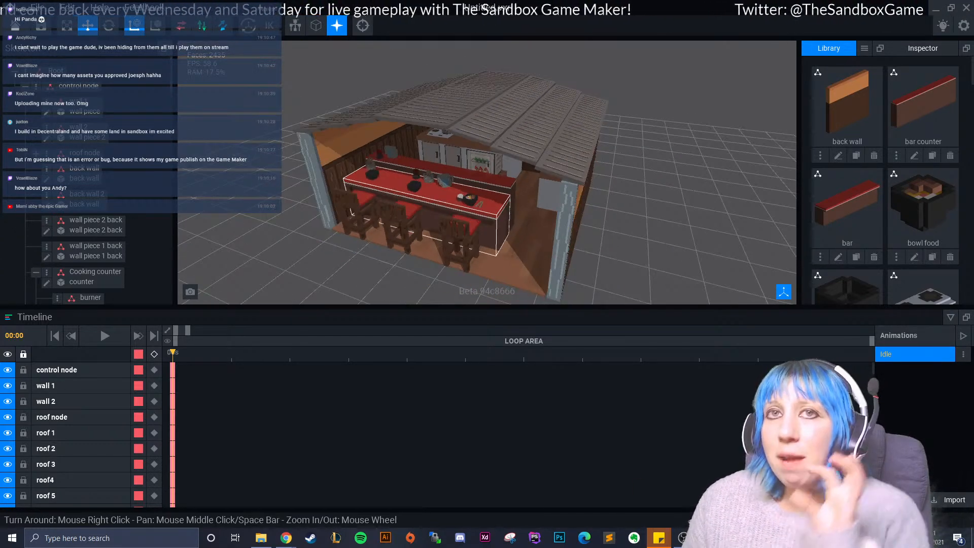
{"action": "right_click_drag", "start_coordinate": [352, 212], "coordinate": [403, 236]}
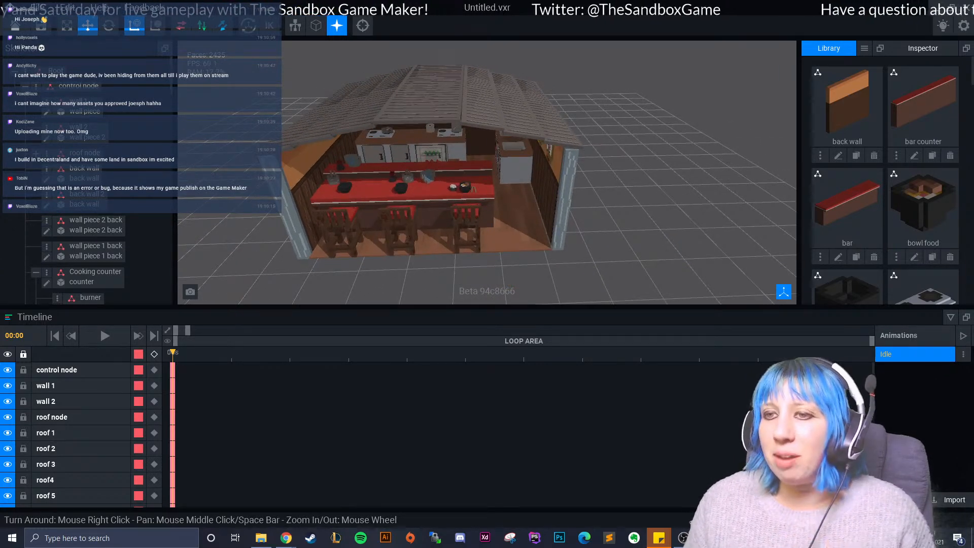
{"action": "left_click_drag", "start_coordinate": [172, 352], "coordinate": [231, 352]}
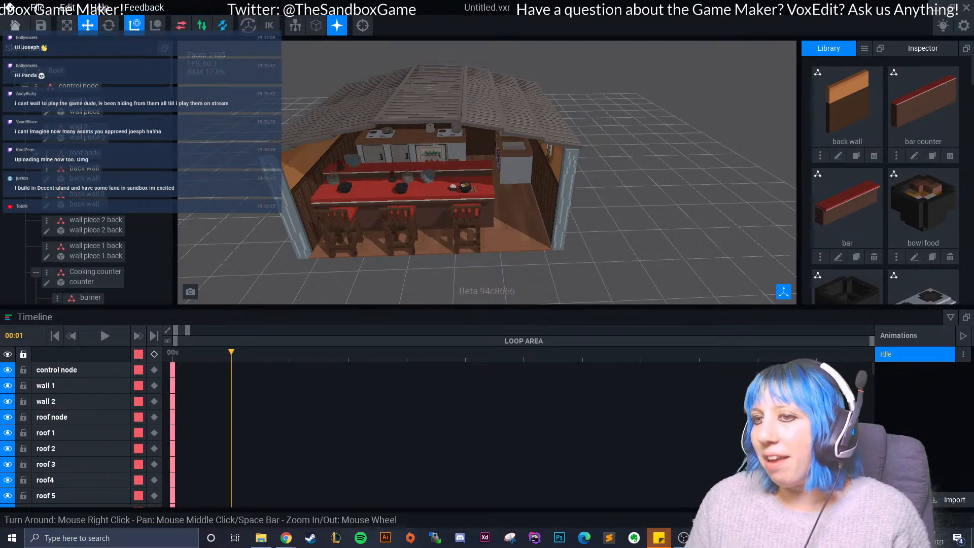
- Examine the ramen shop's open front, bar and stools both up close and from a distance
{"action": "scroll", "coordinate": [345, 223], "scroll_direction": "up", "scroll_amount": 3}
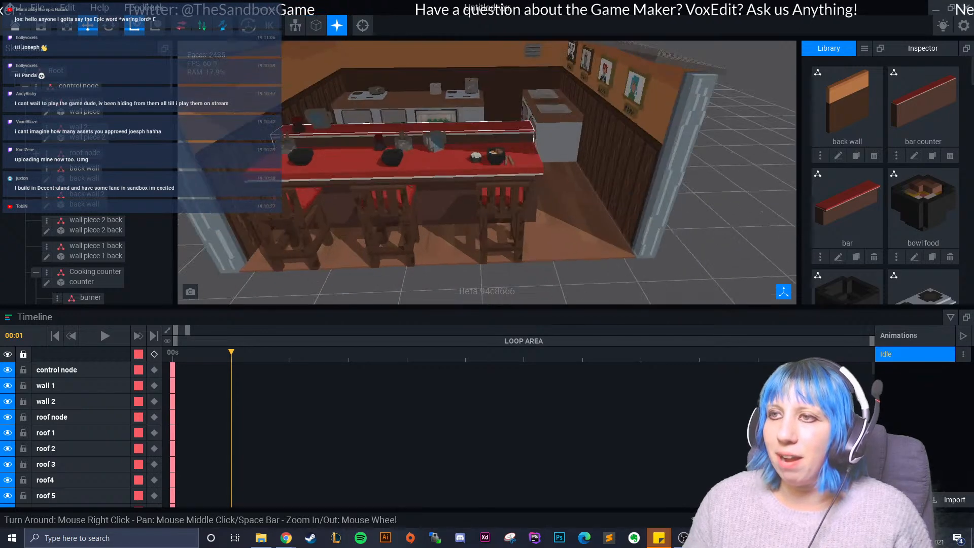
{"action": "scroll", "coordinate": [573, 152], "scroll_direction": "up", "scroll_amount": 4}
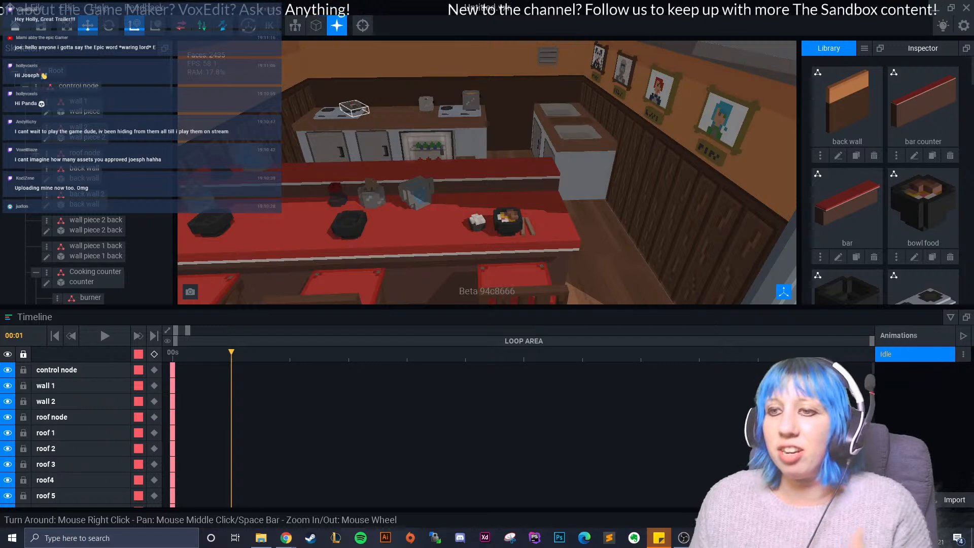
{"action": "scroll", "coordinate": [354, 109], "scroll_direction": "down", "scroll_amount": 5}
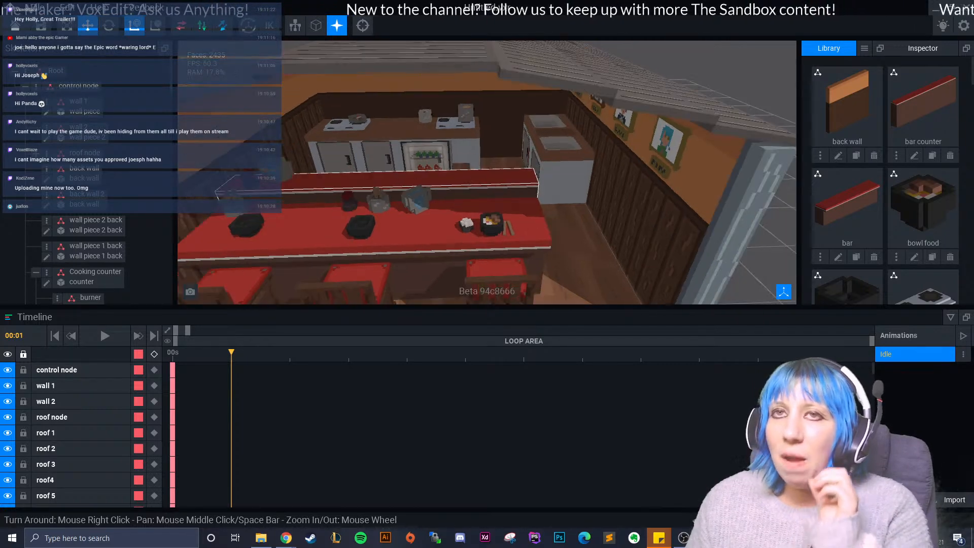
{"action": "scroll", "coordinate": [563, 230], "scroll_direction": "down", "scroll_amount": 5}
{"action": "right_click_drag", "start_coordinate": [564, 230], "coordinate": [513, 223]}
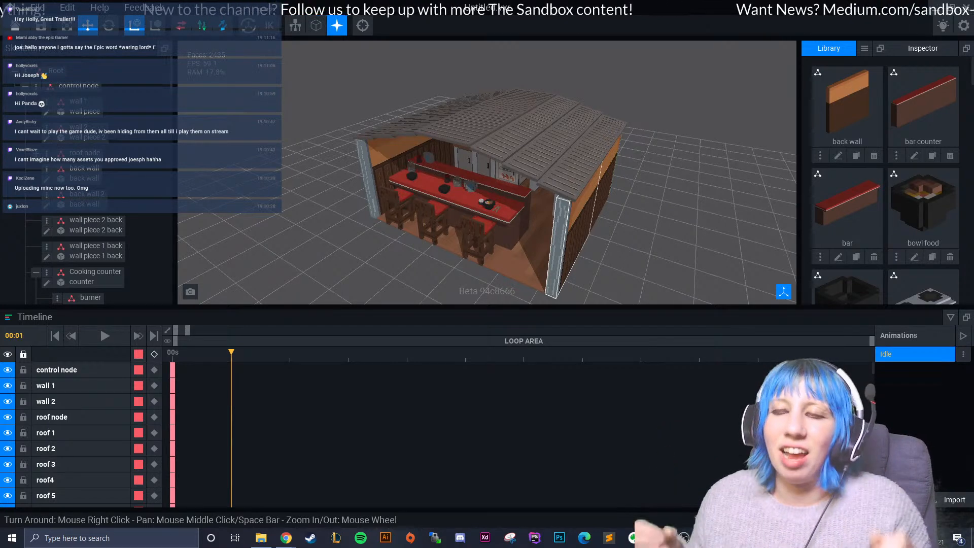
{"action": "scroll", "coordinate": [530, 248], "scroll_direction": "up", "scroll_amount": 4}
{"action": "right_click_drag", "start_coordinate": [530, 248], "coordinate": [547, 203]}
{"action": "scroll", "coordinate": [487, 172], "scroll_direction": "up", "scroll_amount": 3}
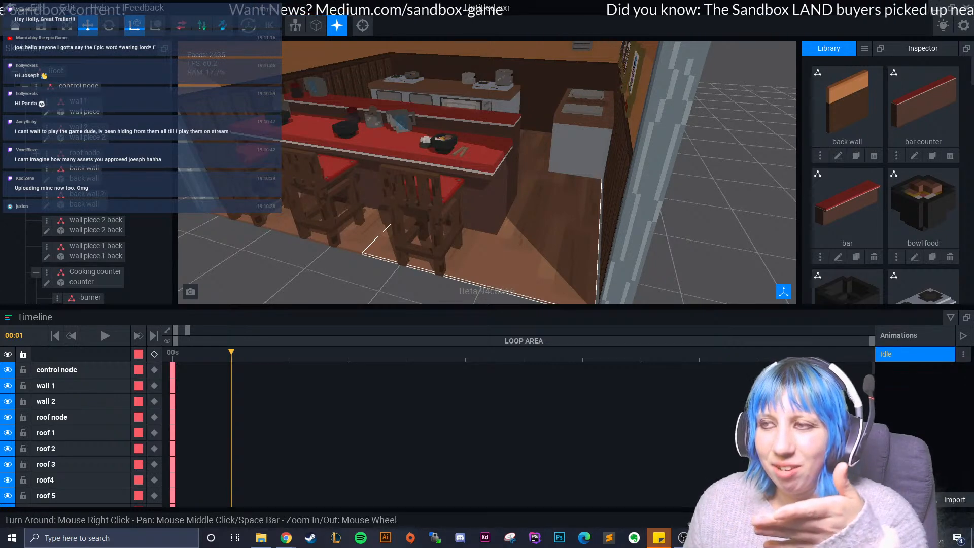
{"action": "scroll", "coordinate": [501, 235], "scroll_direction": "down", "scroll_amount": 5}
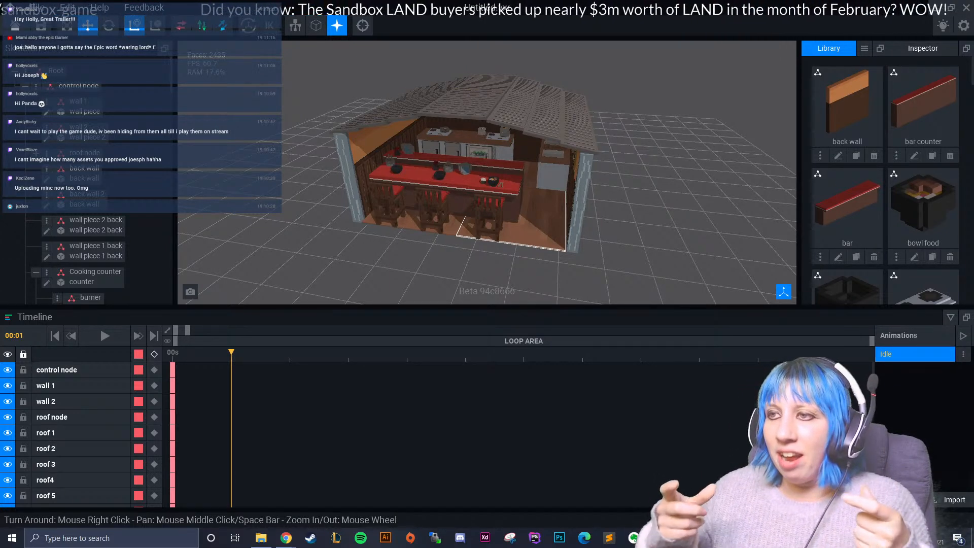
{"action": "scroll", "coordinate": [455, 177], "scroll_direction": "up", "scroll_amount": 5}
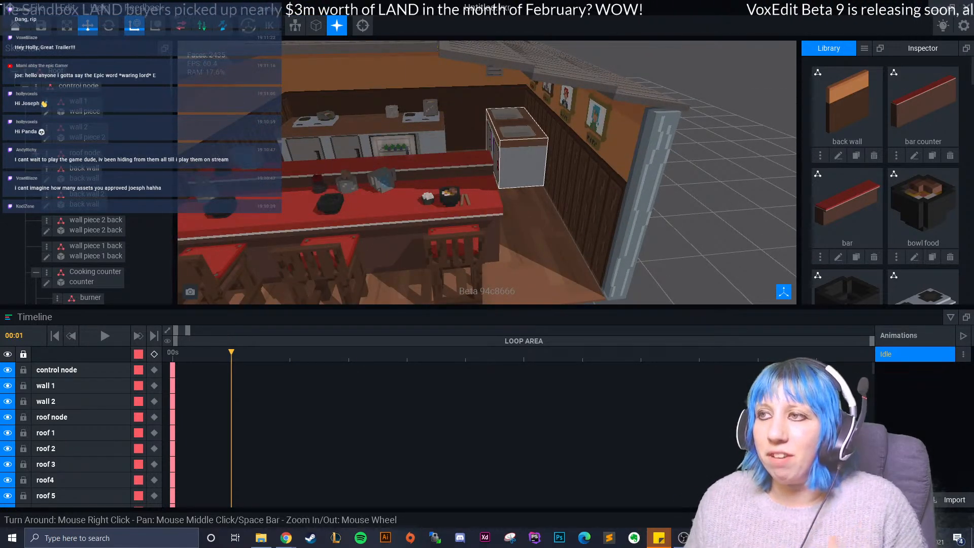
{"action": "scroll", "coordinate": [521, 219], "scroll_direction": "down", "scroll_amount": 5}
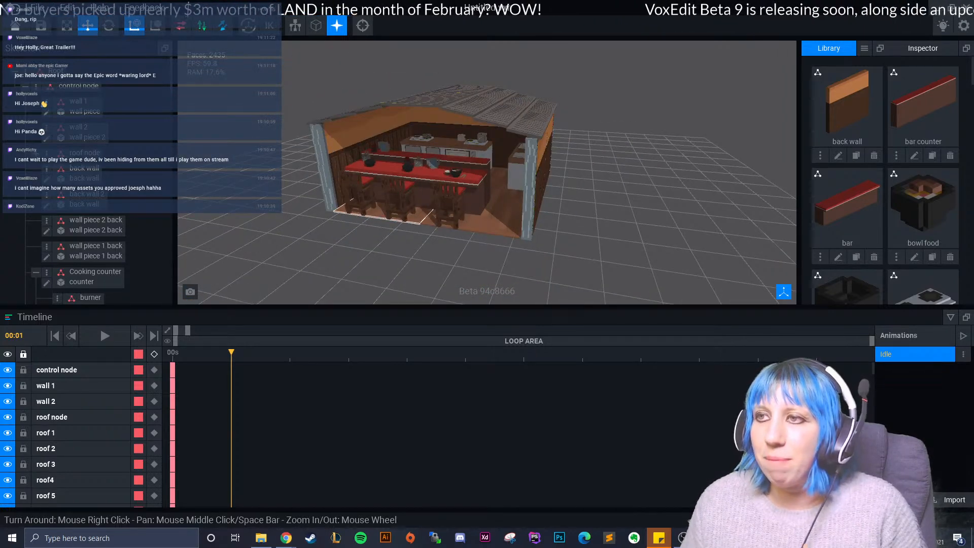
{"action": "scroll", "coordinate": [520, 220], "scroll_direction": "up", "scroll_amount": 3}
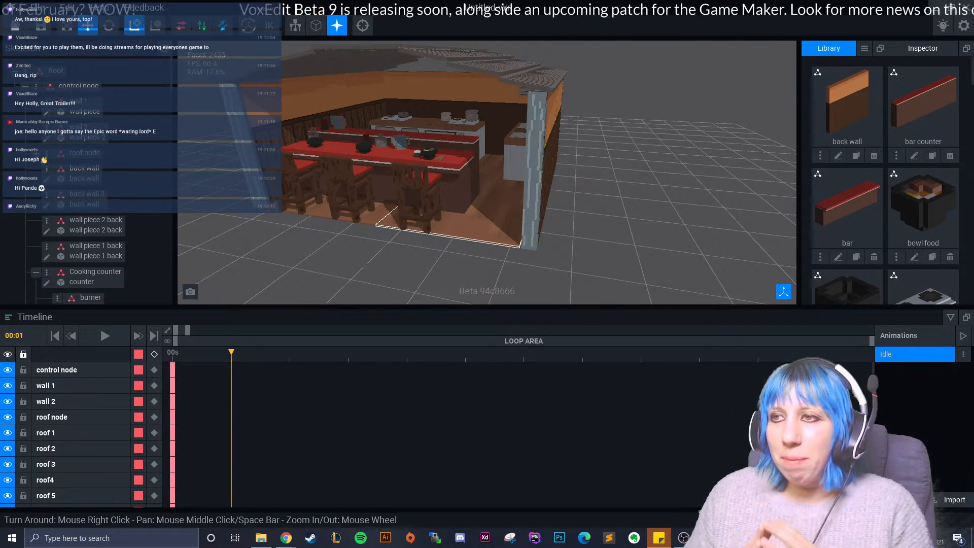
- Inspect the shop interior through the front opening, covering the bar tableware, wall portraits and walkway beside the bar
{"action": "right_click_drag", "start_coordinate": [494, 189], "coordinate": [599, 215]}
{"action": "middle_click_drag", "start_coordinate": [456, 172], "coordinate": [563, 140]}
{"action": "right_click_drag", "start_coordinate": [634, 213], "coordinate": [599, 203]}
{"action": "middle_click_drag", "start_coordinate": [558, 157], "coordinate": [569, 166]}
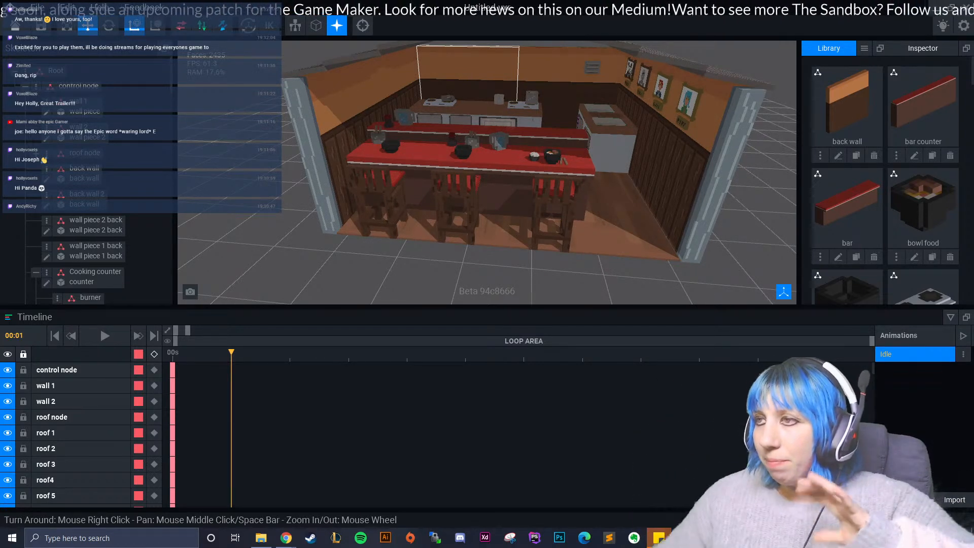
{"action": "right_click_drag", "start_coordinate": [461, 110], "coordinate": [485, 118]}
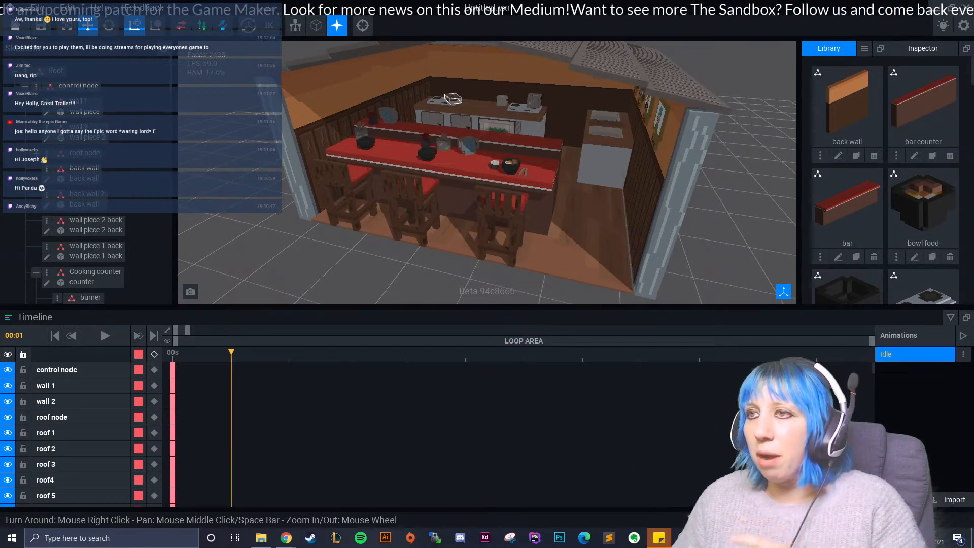
{"action": "right_click_drag", "start_coordinate": [608, 123], "coordinate": [585, 131]}
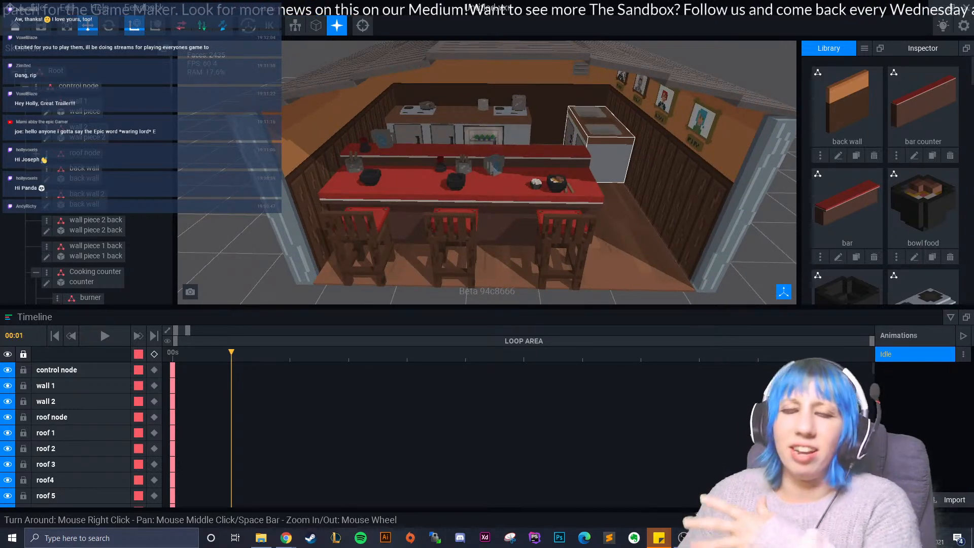
{"action": "right_click_drag", "start_coordinate": [562, 231], "coordinate": [521, 221]}
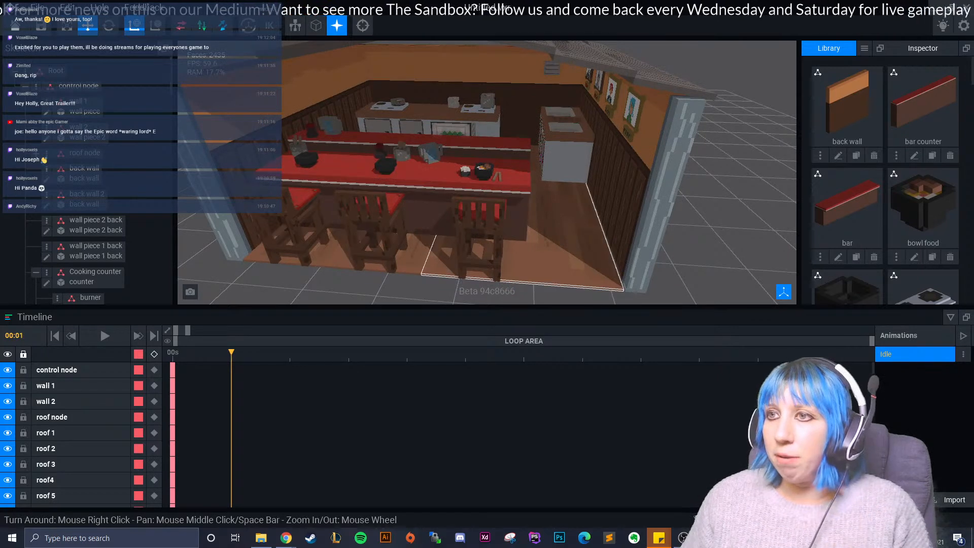
{"action": "scroll", "coordinate": [518, 246], "scroll_direction": "down", "scroll_amount": 2}
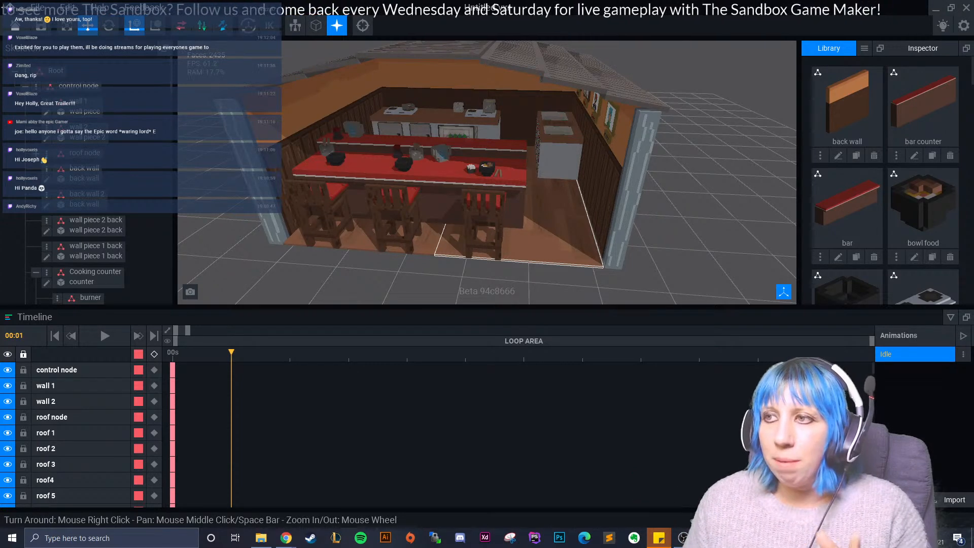
{"action": "scroll", "coordinate": [477, 177], "scroll_direction": "up", "scroll_amount": 3}
{"action": "scroll", "coordinate": [477, 178], "scroll_direction": "down", "scroll_amount": 2}
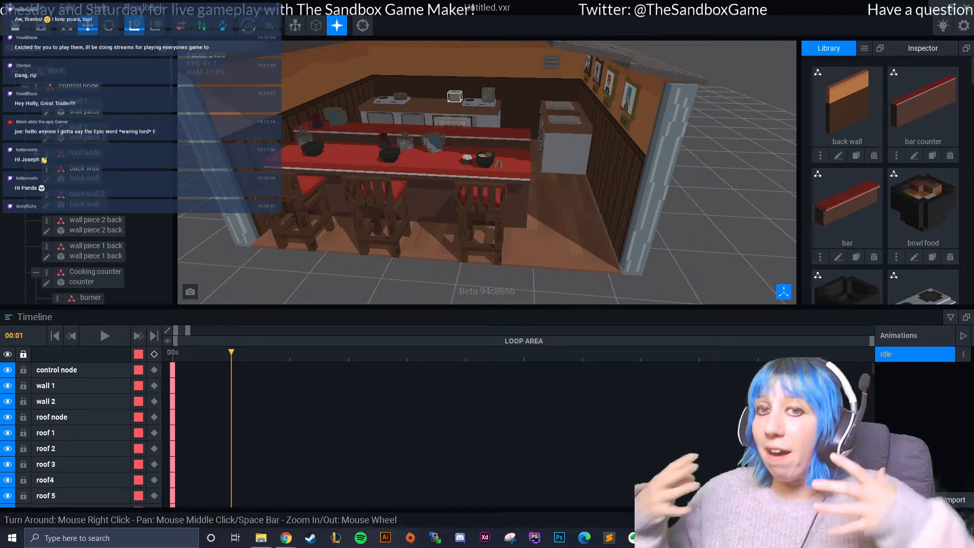
{"action": "scroll", "coordinate": [507, 165], "scroll_direction": "up", "scroll_amount": 4}
- Examine the sink cabinet and the cooking counter with its burners, pots and glass-fronted food cabinet up close
{"action": "right_click_drag", "start_coordinate": [477, 164], "coordinate": [574, 159]}
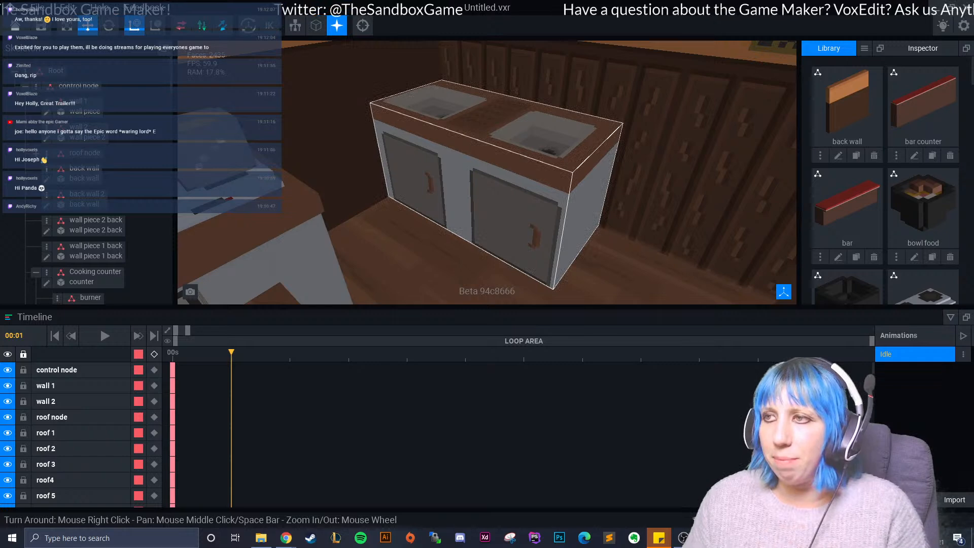
{"action": "right_click_drag", "start_coordinate": [569, 165], "coordinate": [472, 175]}
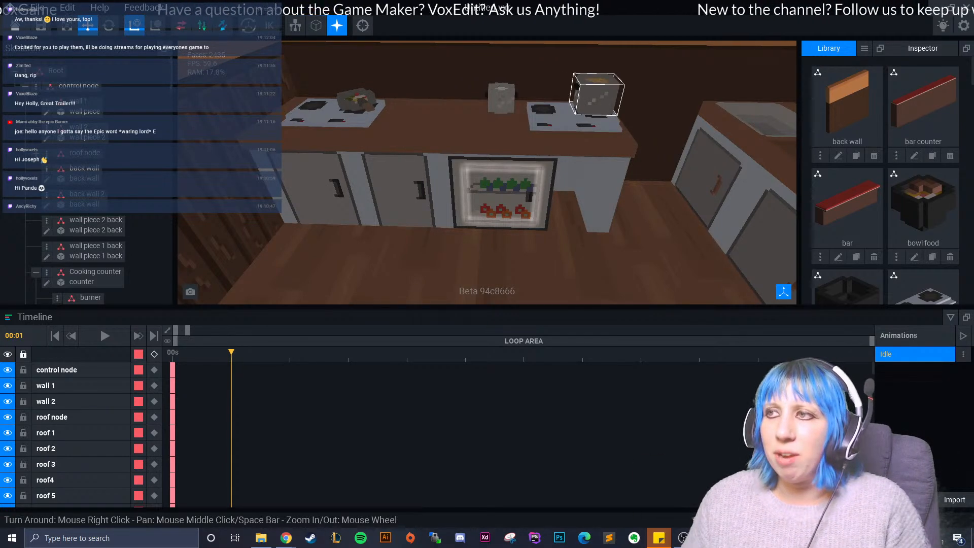
{"action": "scroll", "coordinate": [487, 173], "scroll_direction": "down", "scroll_amount": 3}
{"action": "middle_click_drag", "start_coordinate": [472, 270], "coordinate": [476, 230]}
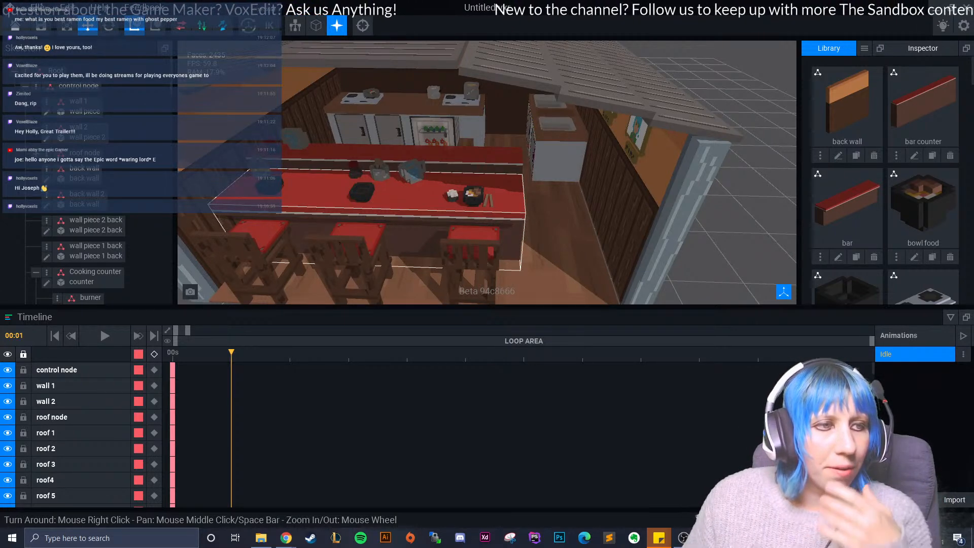
{"action": "scroll", "coordinate": [477, 188], "scroll_direction": "up", "scroll_amount": 4}
{"action": "right_click_drag", "start_coordinate": [484, 188], "coordinate": [426, 181]}
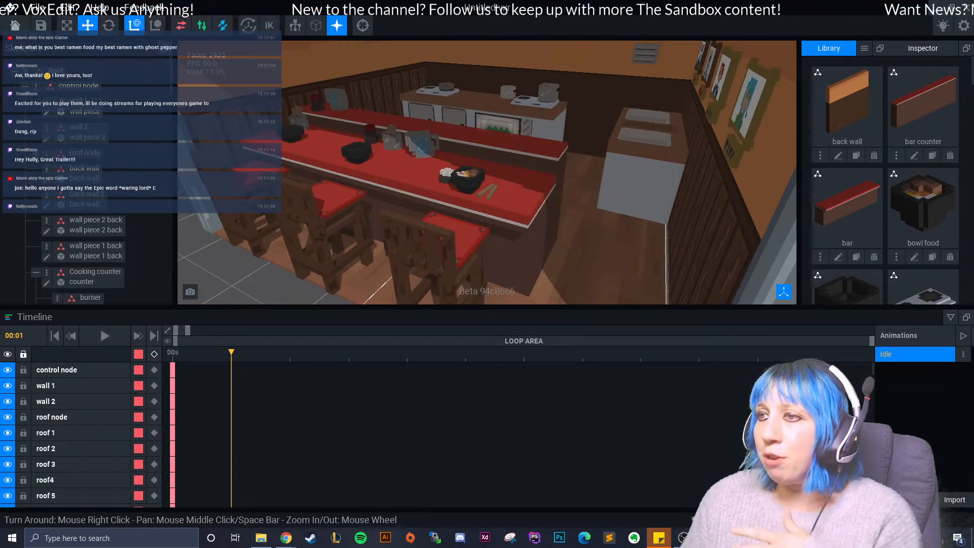
{"action": "scroll", "coordinate": [446, 178], "scroll_direction": "up", "scroll_amount": 6}
{"action": "scroll", "coordinate": [472, 211], "scroll_direction": "up", "scroll_amount": 4}
{"action": "right_click_drag", "start_coordinate": [472, 212], "coordinate": [571, 207]}
{"action": "scroll", "coordinate": [488, 208], "scroll_direction": "down", "scroll_amount": 10}
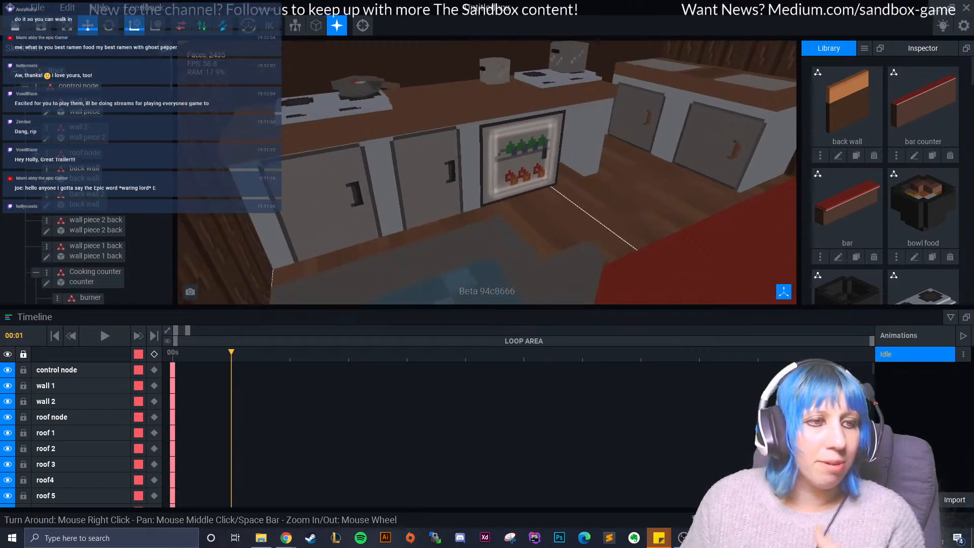
{"action": "right_click_drag", "start_coordinate": [487, 208], "coordinate": [431, 190]}
{"action": "scroll", "coordinate": [487, 208], "scroll_direction": "down", "scroll_amount": 5}
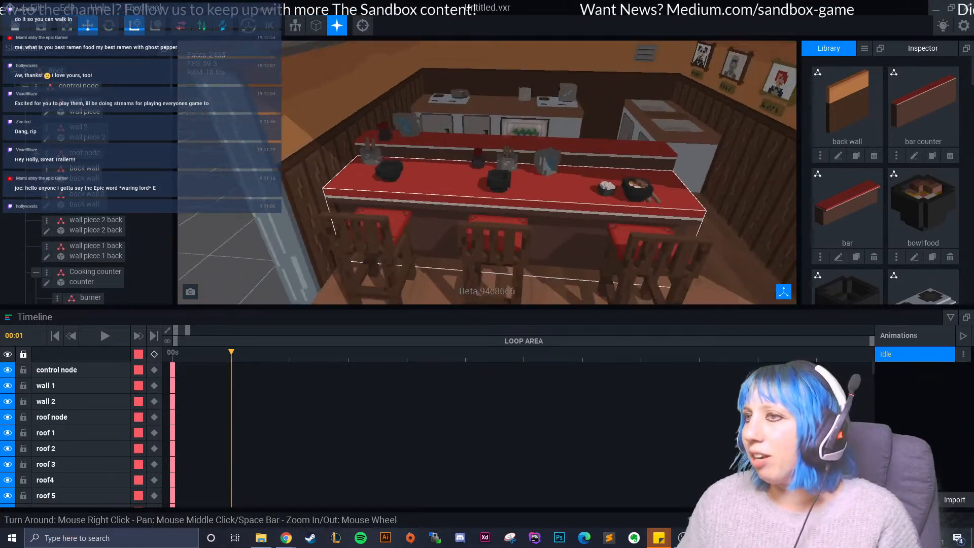
- Inspect the food on the bar and the double sink counter beneath the wall portraits
{"action": "right_click_drag", "start_coordinate": [556, 236], "coordinate": [513, 183]}
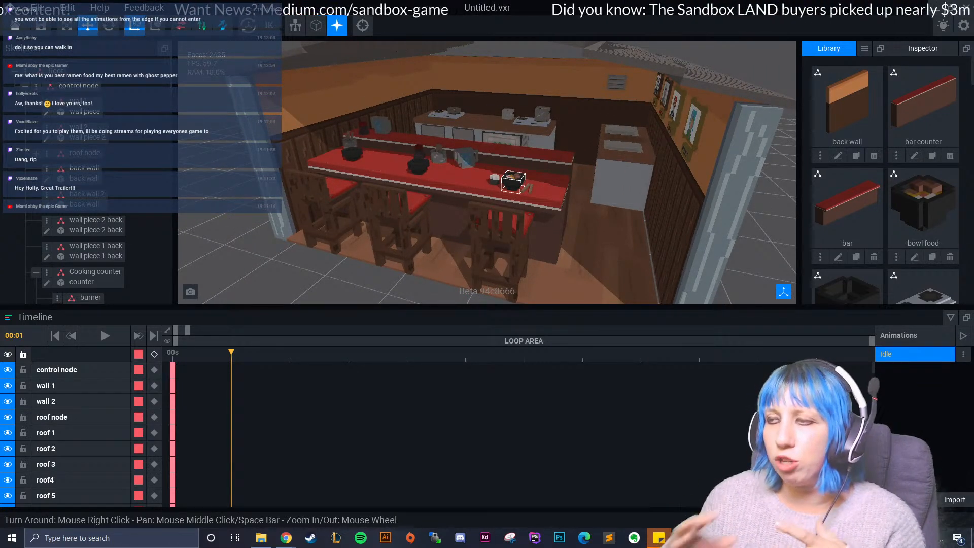
{"action": "right_click_drag", "start_coordinate": [533, 197], "coordinate": [579, 224]}
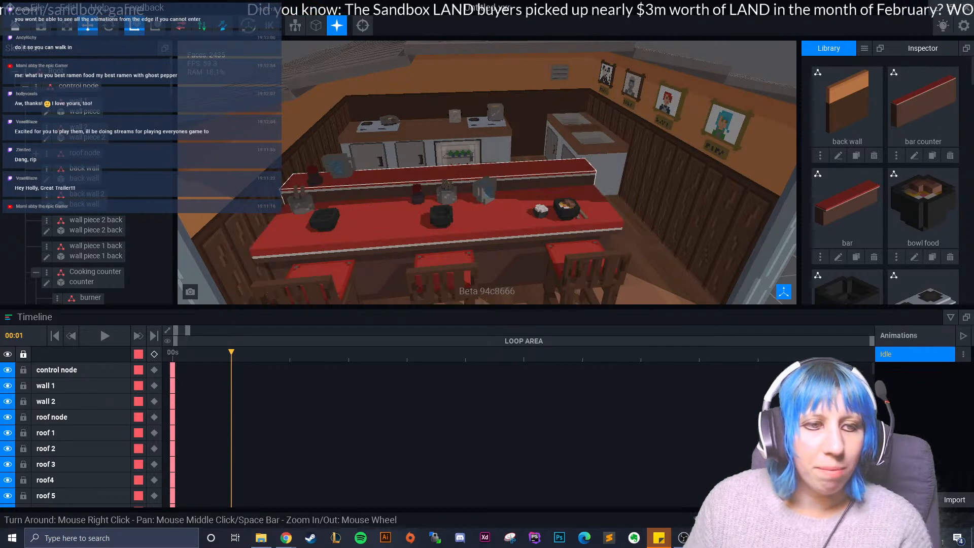
{"action": "right_click_drag", "start_coordinate": [521, 147], "coordinate": [596, 165]}
{"action": "scroll", "coordinate": [521, 147], "scroll_direction": "up", "scroll_amount": 4}
{"action": "scroll", "coordinate": [521, 152], "scroll_direction": "up", "scroll_amount": 4}
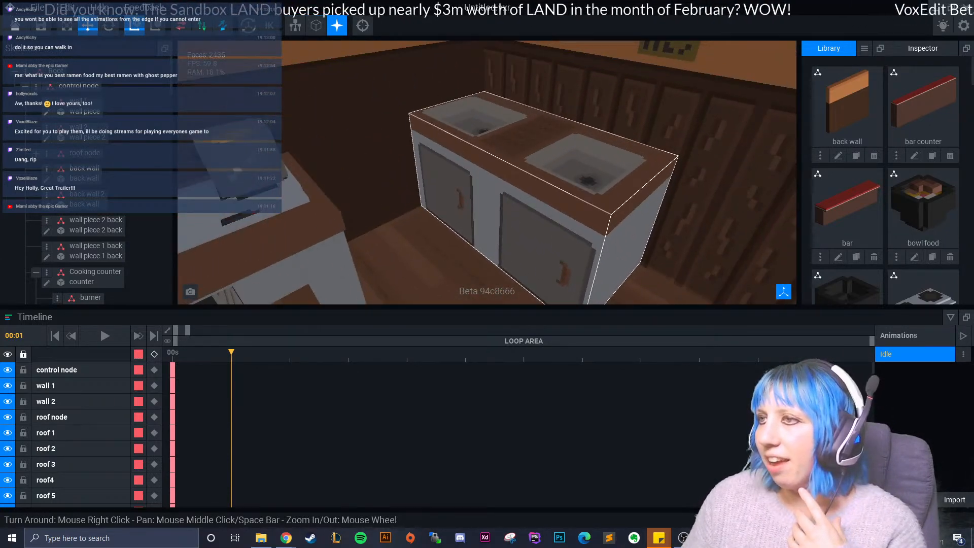
{"action": "scroll", "coordinate": [597, 165], "scroll_direction": "up", "scroll_amount": 2}
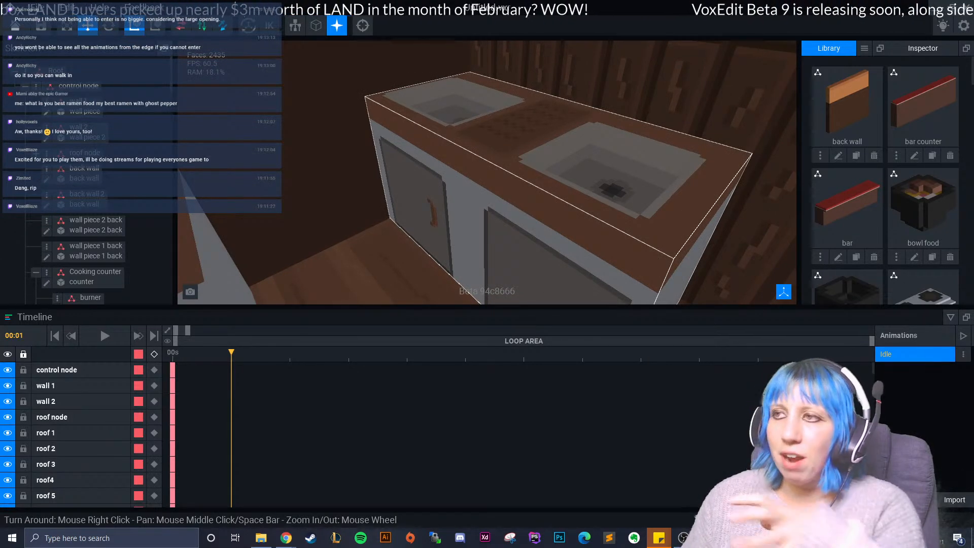
{"action": "right_click_drag", "start_coordinate": [597, 164], "coordinate": [553, 147]}
{"action": "scroll", "coordinate": [588, 160], "scroll_direction": "down", "scroll_amount": 3}
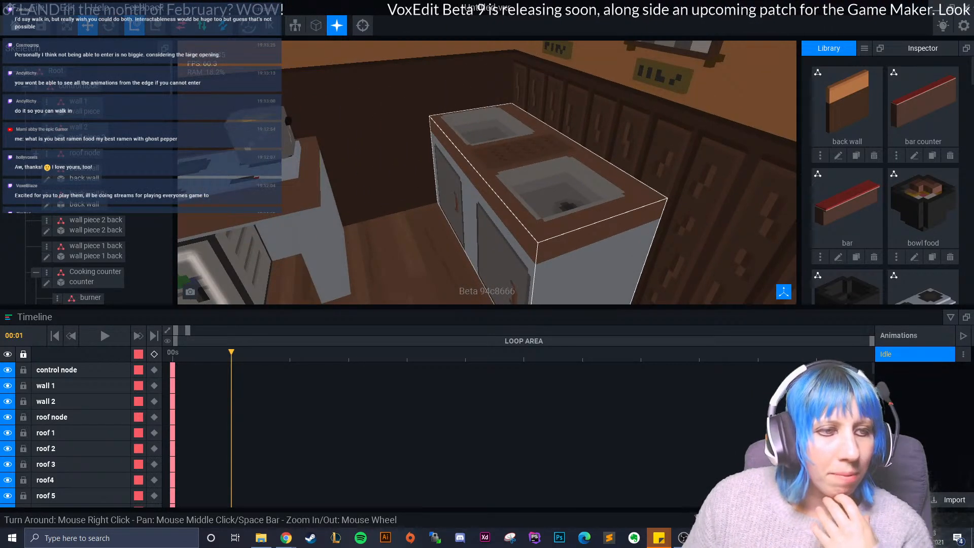
{"action": "scroll", "coordinate": [553, 147], "scroll_direction": "down", "scroll_amount": 5}
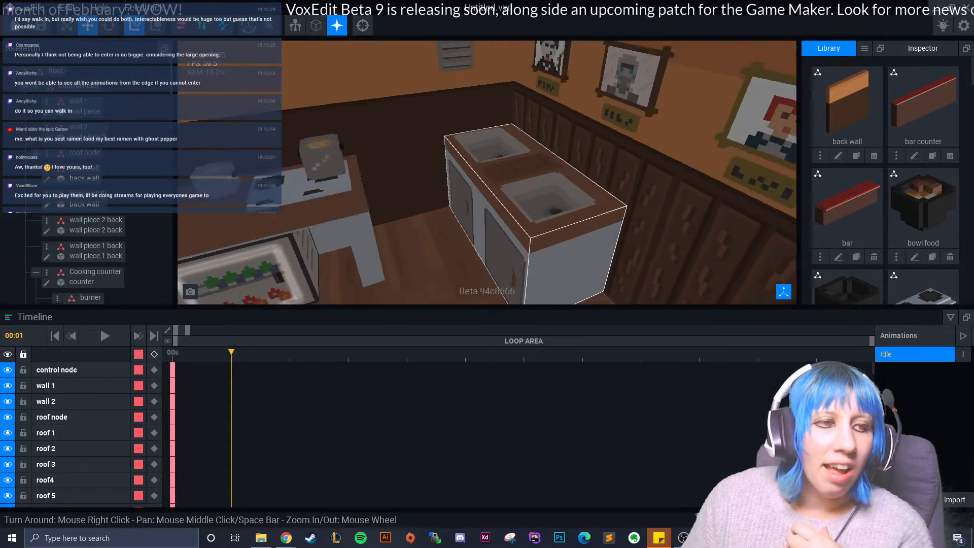
{"action": "right_click_drag", "start_coordinate": [553, 147], "coordinate": [518, 132]}
- Recentre the camera on the ramen shop and review its seating area and kitchen from the front
{"action": "left_click", "coordinate": [363, 25]}
{"action": "scroll", "coordinate": [517, 132], "scroll_direction": "up", "scroll_amount": 2}
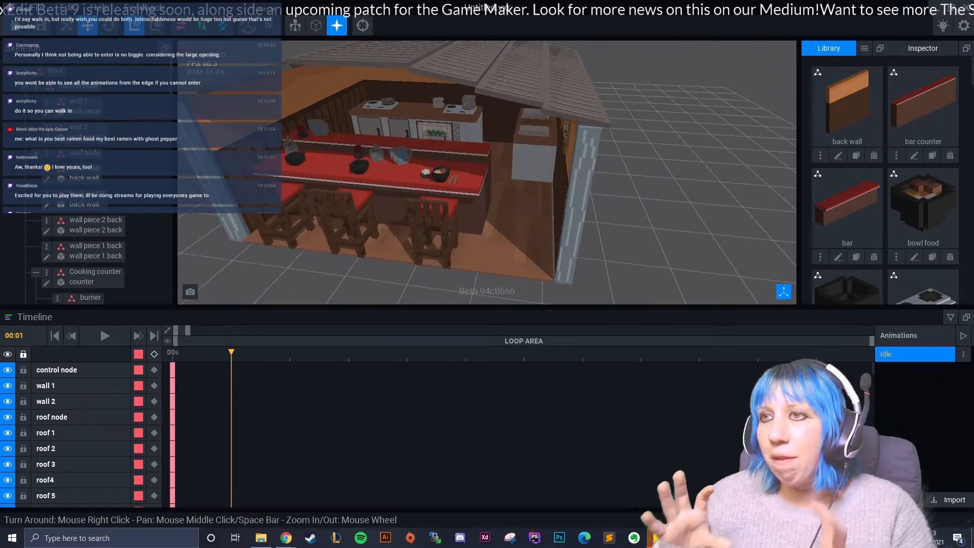
{"action": "right_click_drag", "start_coordinate": [576, 165], "coordinate": [606, 168]}
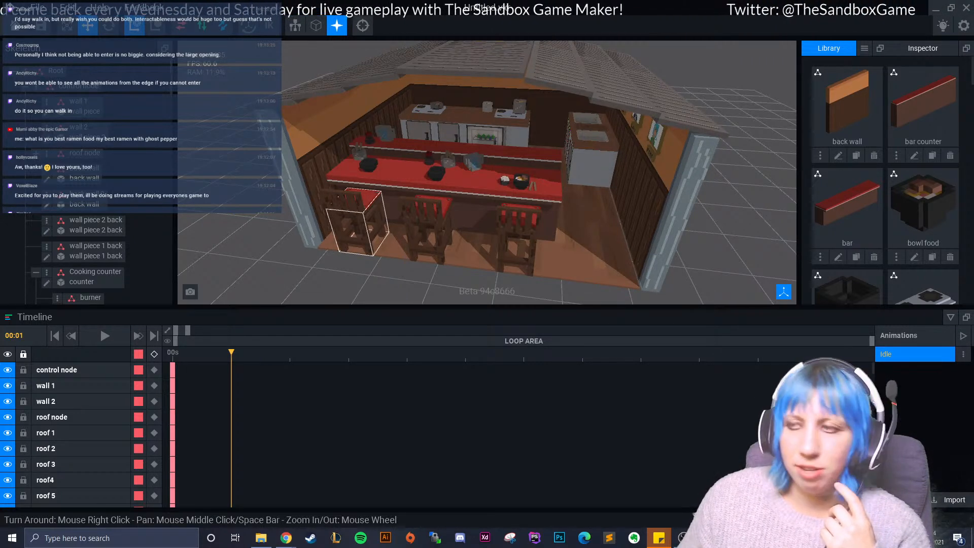
{"action": "scroll", "coordinate": [429, 201], "scroll_direction": "up", "scroll_amount": 6}
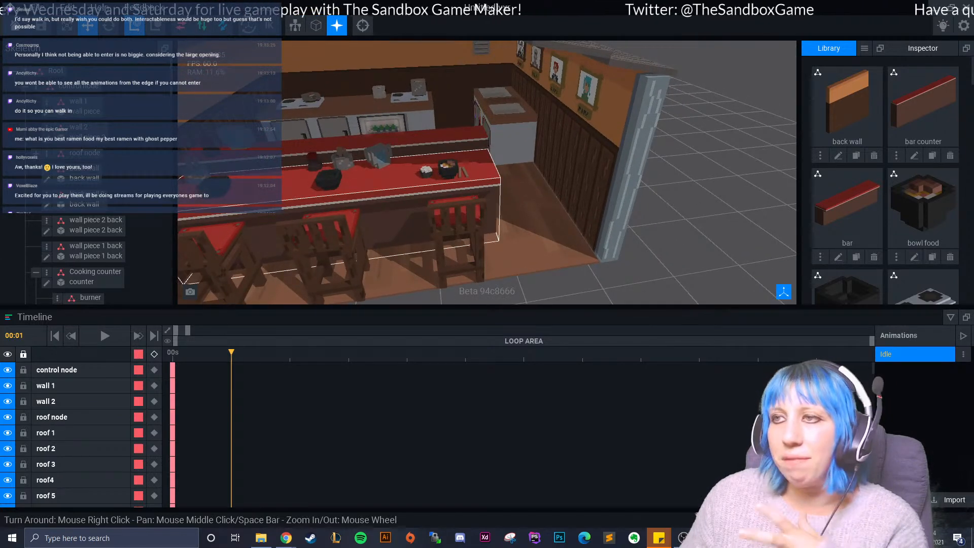
{"action": "middle_click_drag", "start_coordinate": [482, 203], "coordinate": [543, 209]}
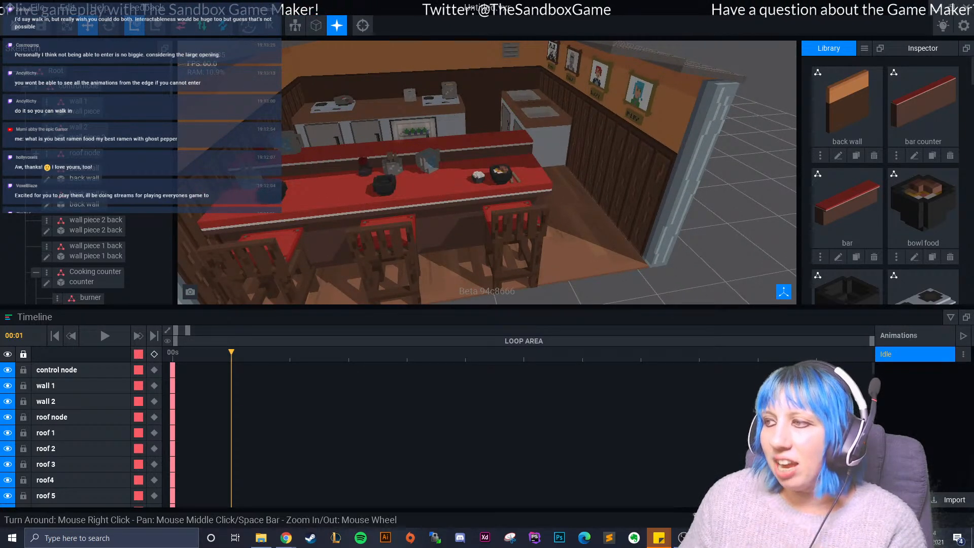
{"action": "right_click_drag", "start_coordinate": [488, 183], "coordinate": [436, 158]}
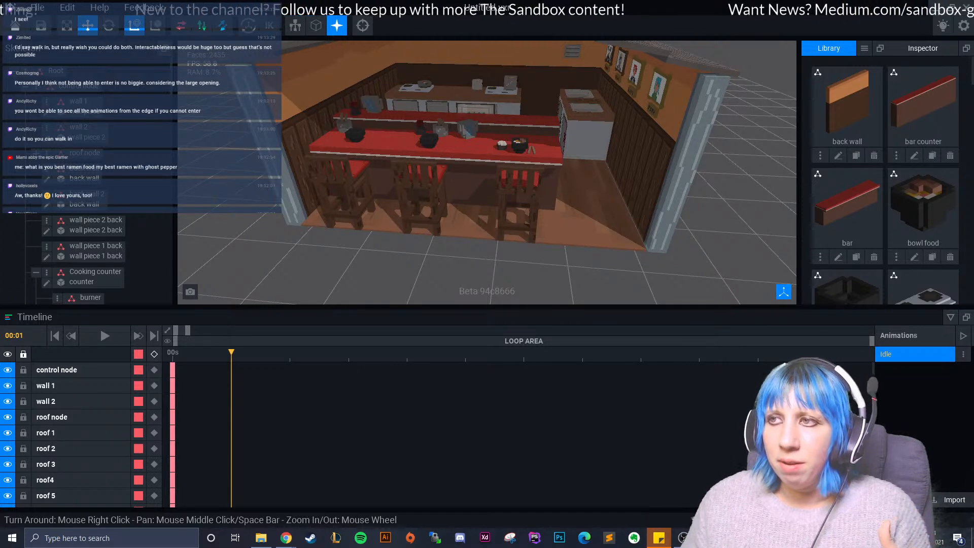
- Examine the kitchen from the front opening, covering the cooking counter, glass-fronted cabinet and double sink up close
{"action": "right_click_drag", "start_coordinate": [346, 194], "coordinate": [391, 209]}
{"action": "scroll", "coordinate": [391, 209], "scroll_direction": "up", "scroll_amount": 5}
{"action": "mouse_move", "coordinate": [431, 175]}
{"action": "right_mouse_down"}
{"action": "mouse_move", "coordinate": [373, 179]}
{"action": "mouse_move", "coordinate": [406, 182]}
{"action": "mouse_move", "coordinate": [447, 165]}
{"action": "mouse_move", "coordinate": [435, 167]}
{"action": "right_mouse_up"}
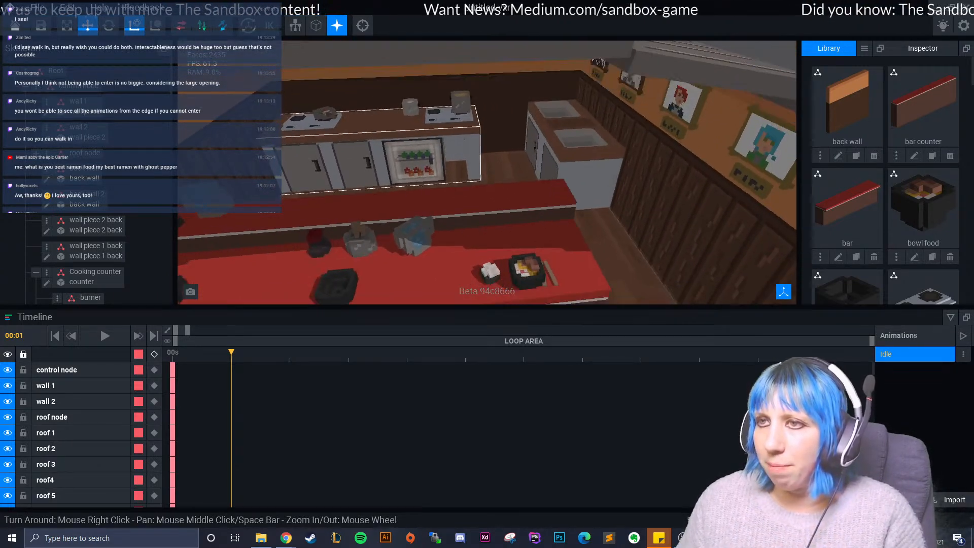
{"action": "scroll", "coordinate": [574, 147], "scroll_direction": "up", "scroll_amount": 4}
{"action": "right_click_drag", "start_coordinate": [574, 147], "coordinate": [550, 120]}
{"action": "scroll", "coordinate": [612, 168], "scroll_direction": "down", "scroll_amount": 5}
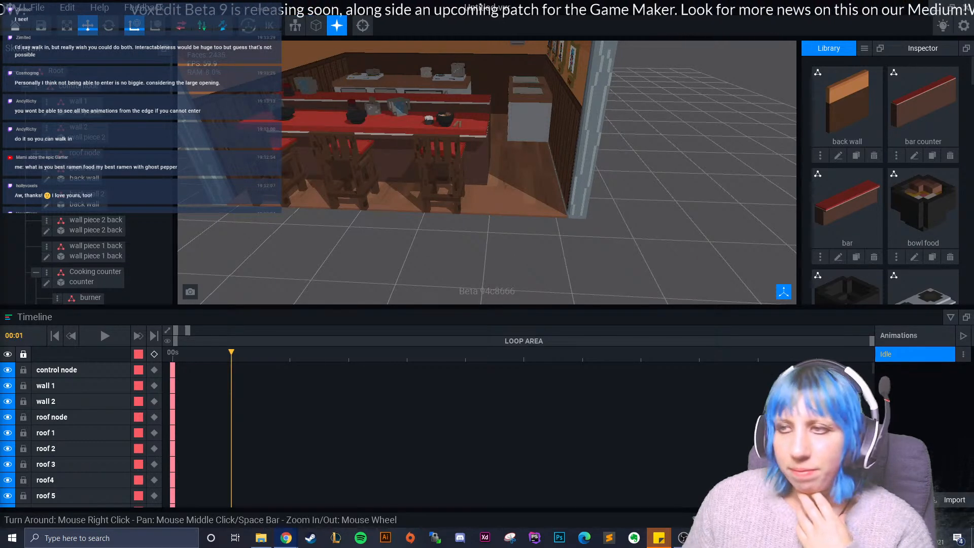
- Inspect the bar top, its tableware and the stools from above, together with the whole shop front
{"action": "right_click_drag", "start_coordinate": [424, 188], "coordinate": [449, 211]}
{"action": "scroll", "coordinate": [449, 211], "scroll_direction": "up", "scroll_amount": 3}
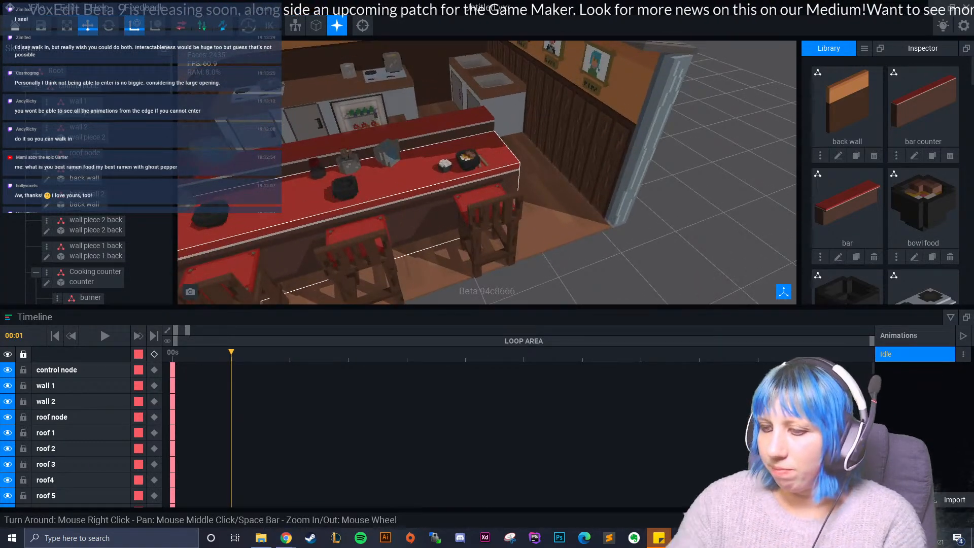
{"action": "right_click_drag", "start_coordinate": [478, 200], "coordinate": [528, 187]}
{"action": "scroll", "coordinate": [479, 203], "scroll_direction": "up", "scroll_amount": 5}
{"action": "scroll", "coordinate": [479, 200], "scroll_direction": "down", "scroll_amount": 5}
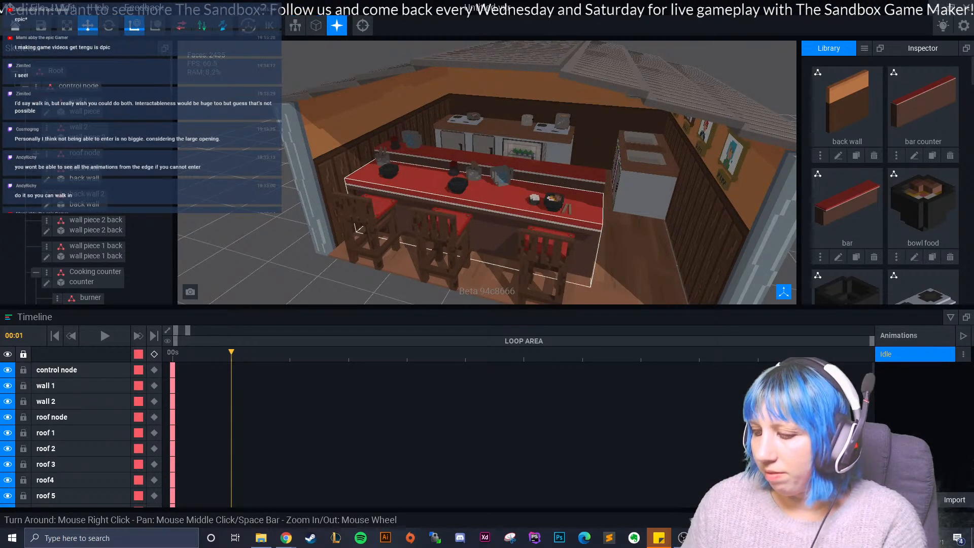
{"action": "right_click_drag", "start_coordinate": [589, 183], "coordinate": [597, 186]}
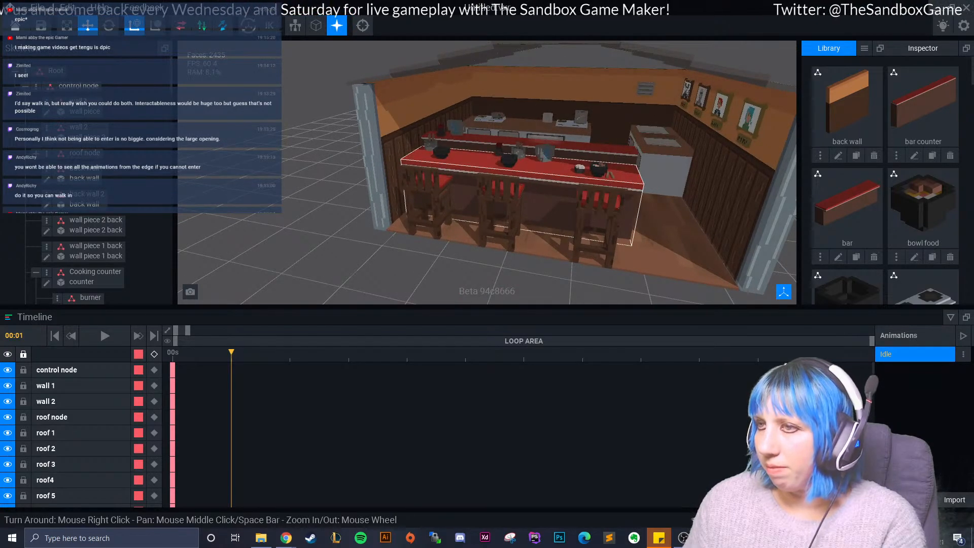
{"action": "right_click_drag", "start_coordinate": [522, 218], "coordinate": [532, 241]}
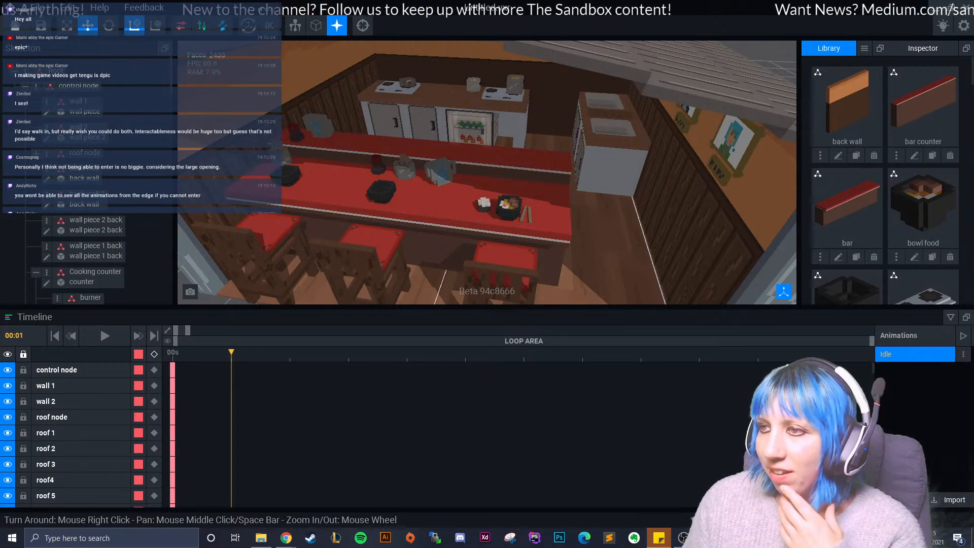
{"action": "scroll", "coordinate": [581, 242], "scroll_direction": "down", "scroll_amount": 5}
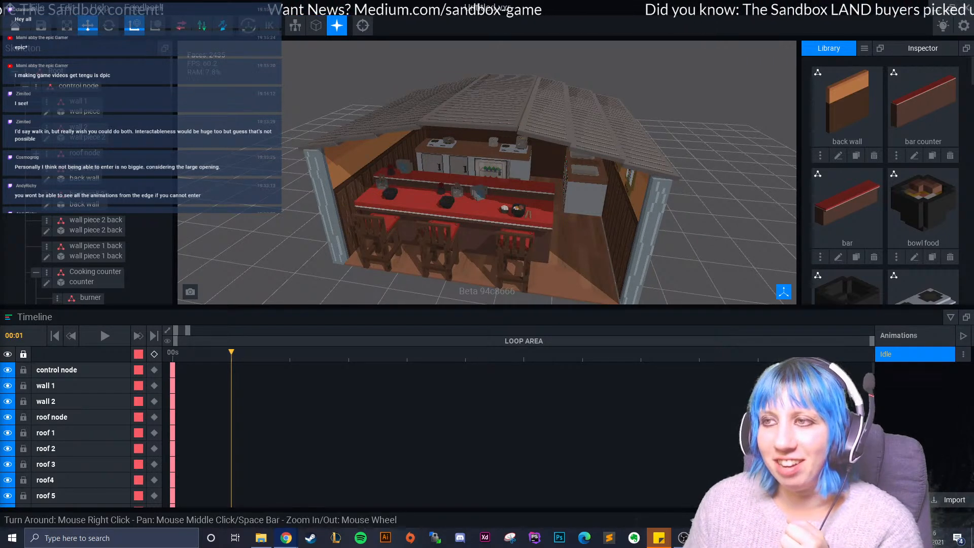
- Examine the walkway between the end of the bar and the side wall, up to the sink counter
{"action": "scroll", "coordinate": [311, 183], "scroll_direction": "up", "scroll_amount": 5}
{"action": "right_click_drag", "start_coordinate": [356, 199], "coordinate": [392, 199]}
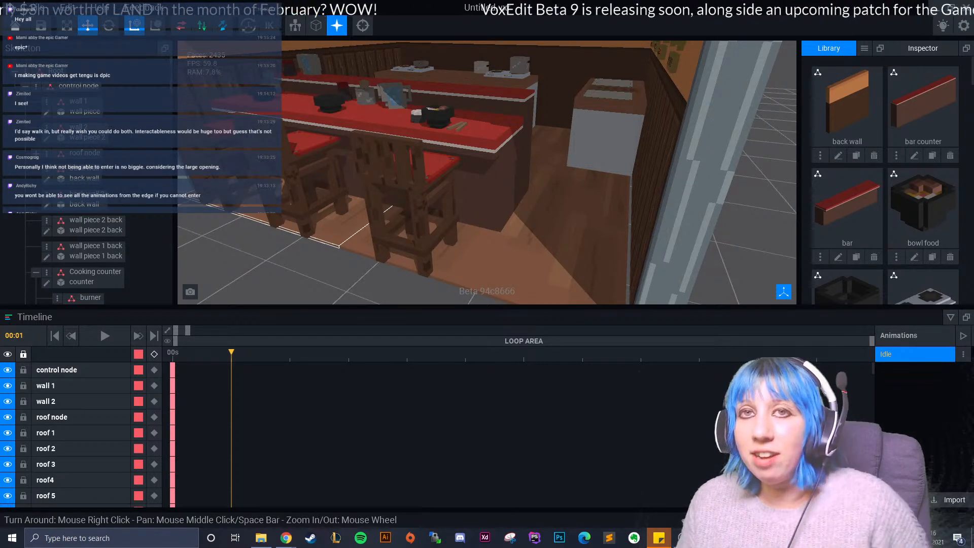
{"action": "scroll", "coordinate": [381, 203], "scroll_direction": "down", "scroll_amount": 10}
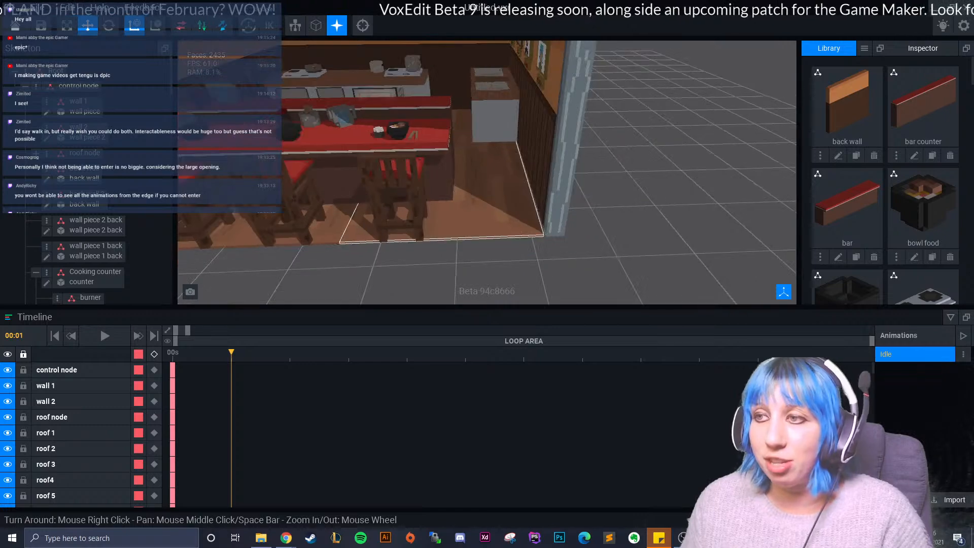
{"action": "scroll", "coordinate": [427, 203], "scroll_direction": "down", "scroll_amount": 3}
{"action": "right_click_drag", "start_coordinate": [422, 203], "coordinate": [482, 221]}
{"action": "scroll", "coordinate": [490, 252], "scroll_direction": "up", "scroll_amount": 5}
{"action": "scroll", "coordinate": [482, 220], "scroll_direction": "up", "scroll_amount": 2}
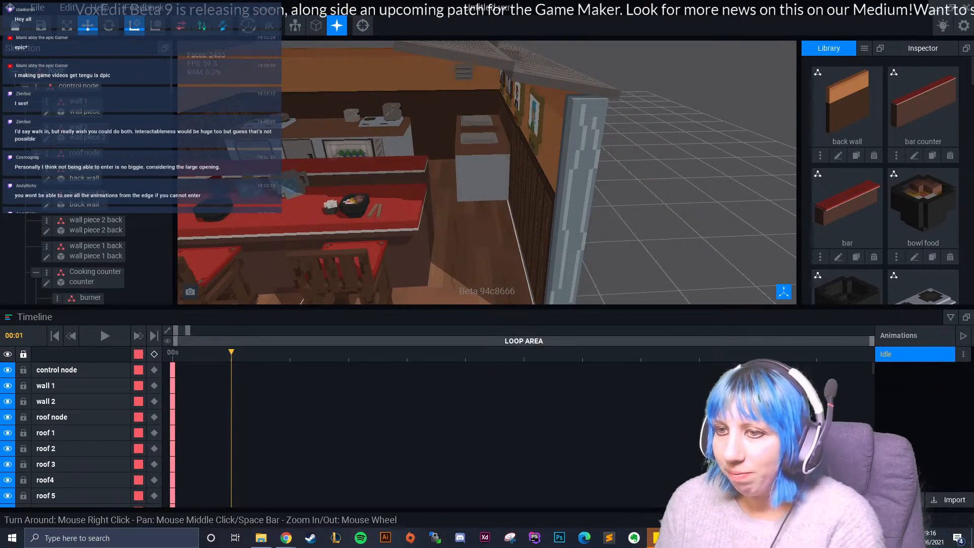
- Inspect the shop's outer side wall, the wall portraits, and the fronts of the food cabinet and sink cupboards
{"action": "scroll", "coordinate": [461, 247], "scroll_direction": "down", "scroll_amount": 5}
{"action": "scroll", "coordinate": [488, 244], "scroll_direction": "down", "scroll_amount": 3}
{"action": "right_click_drag", "start_coordinate": [507, 241], "coordinate": [482, 209]}
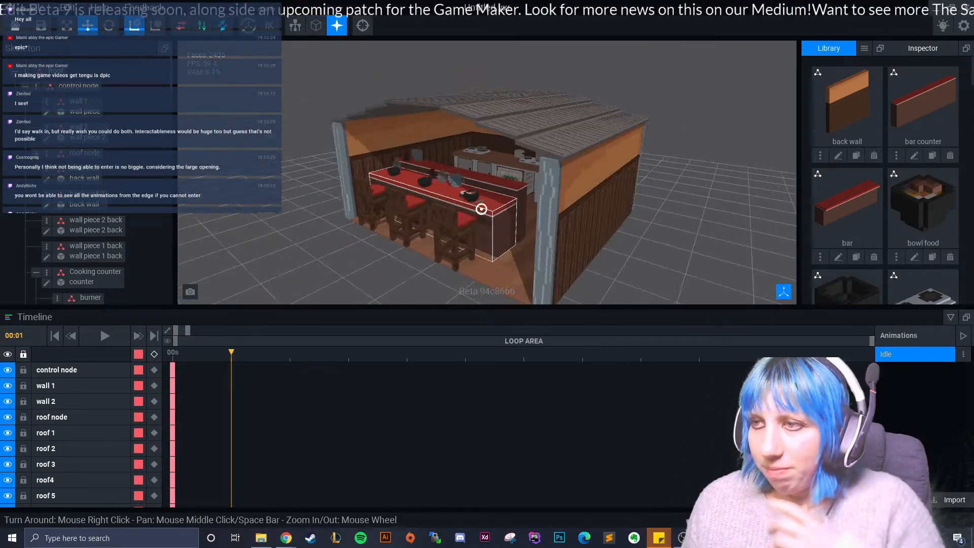
{"action": "right_click_drag", "start_coordinate": [553, 214], "coordinate": [630, 228]}
{"action": "scroll", "coordinate": [552, 213], "scroll_direction": "up", "scroll_amount": 3}
{"action": "scroll", "coordinate": [451, 241], "scroll_direction": "up", "scroll_amount": 5}
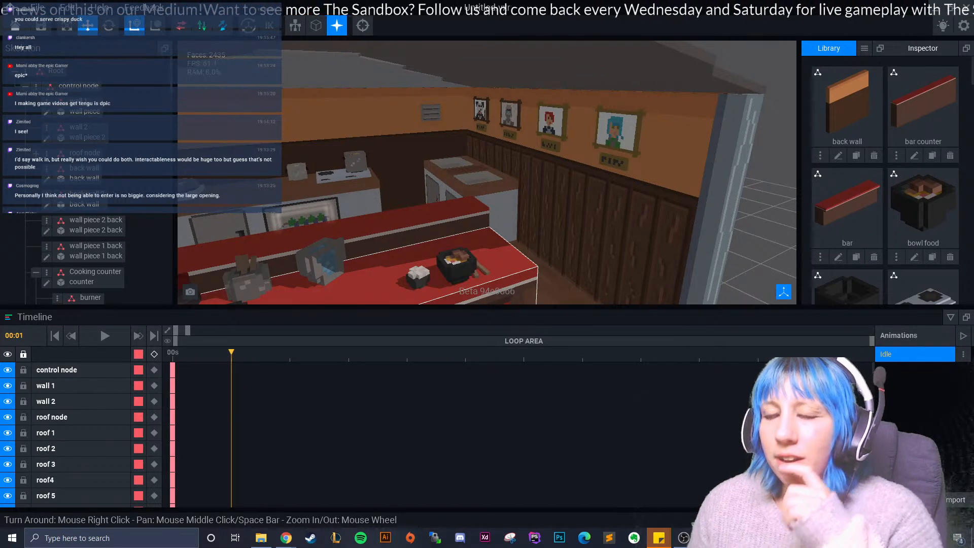
{"action": "right_click_drag", "start_coordinate": [437, 224], "coordinate": [421, 251]}
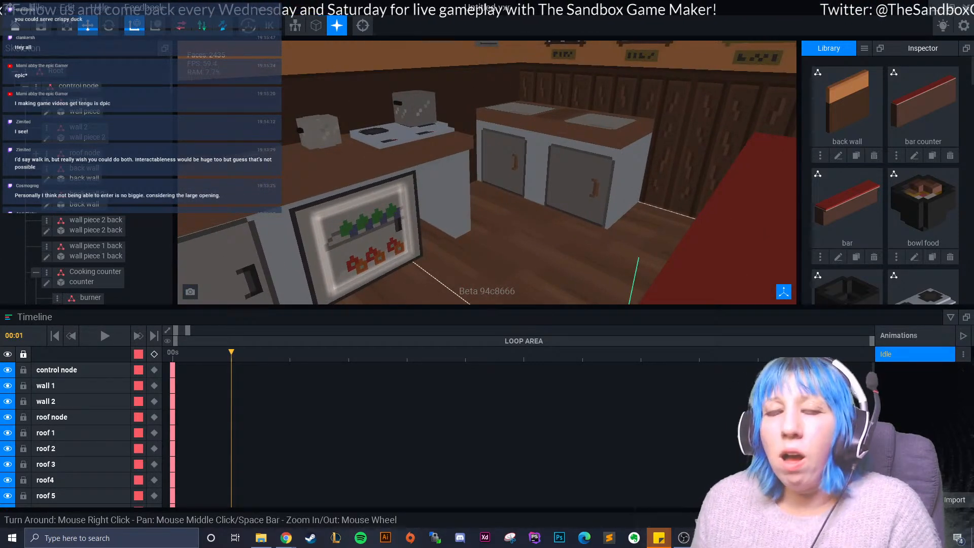
{"action": "right_click_drag", "start_coordinate": [421, 251], "coordinate": [485, 224]}
{"action": "scroll", "coordinate": [485, 224], "scroll_direction": "down", "scroll_amount": 6}
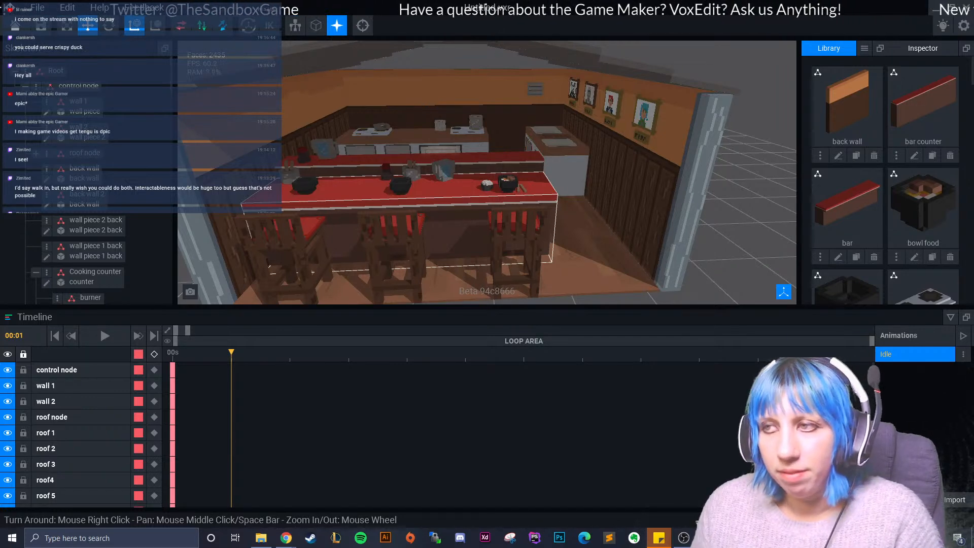
- Review the seating and bar tableware from the front and the shop's outer side walls, including the one hung with lanterns
{"action": "right_click_drag", "start_coordinate": [543, 196], "coordinate": [583, 215]}
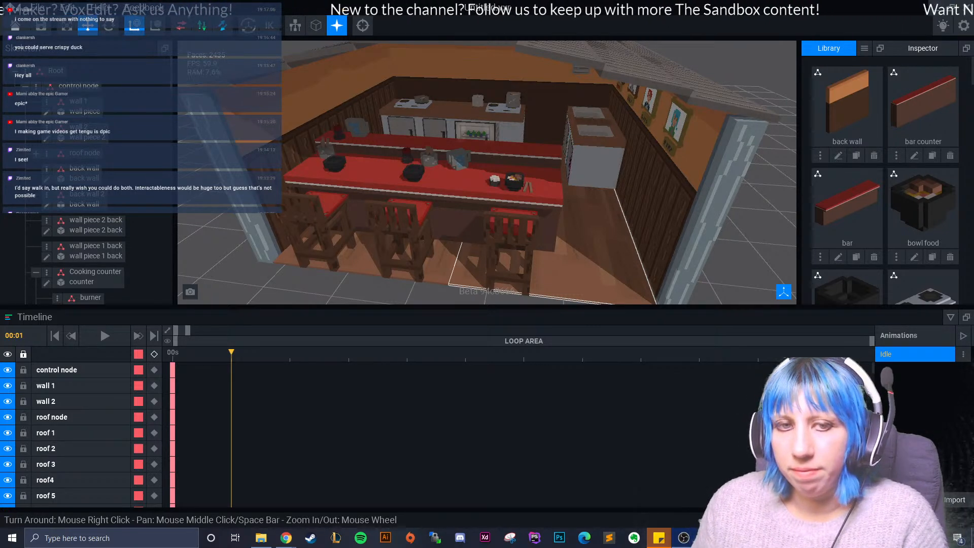
{"action": "right_click_drag", "start_coordinate": [393, 258], "coordinate": [403, 254]}
{"action": "middle_click_drag", "start_coordinate": [404, 252], "coordinate": [414, 274]}
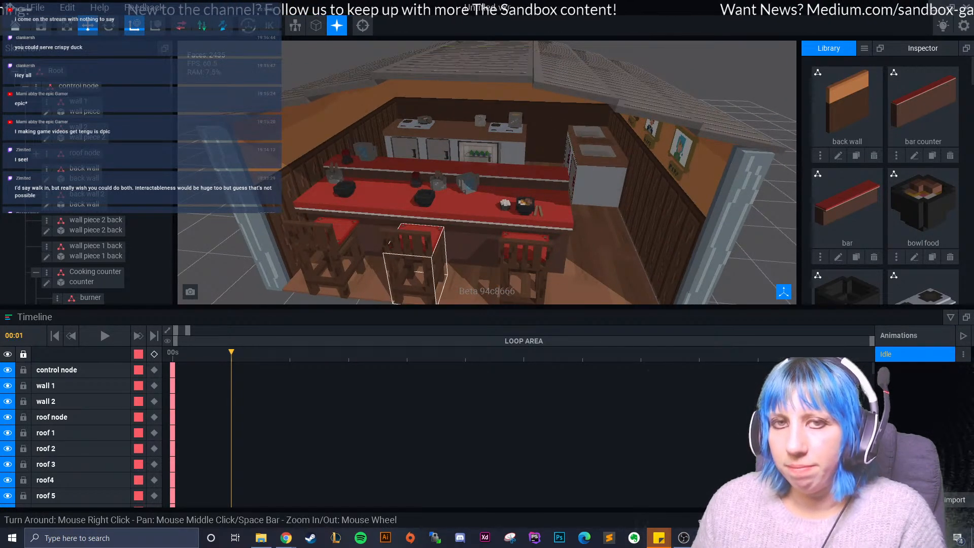
{"action": "right_click_drag", "start_coordinate": [513, 151], "coordinate": [487, 156]}
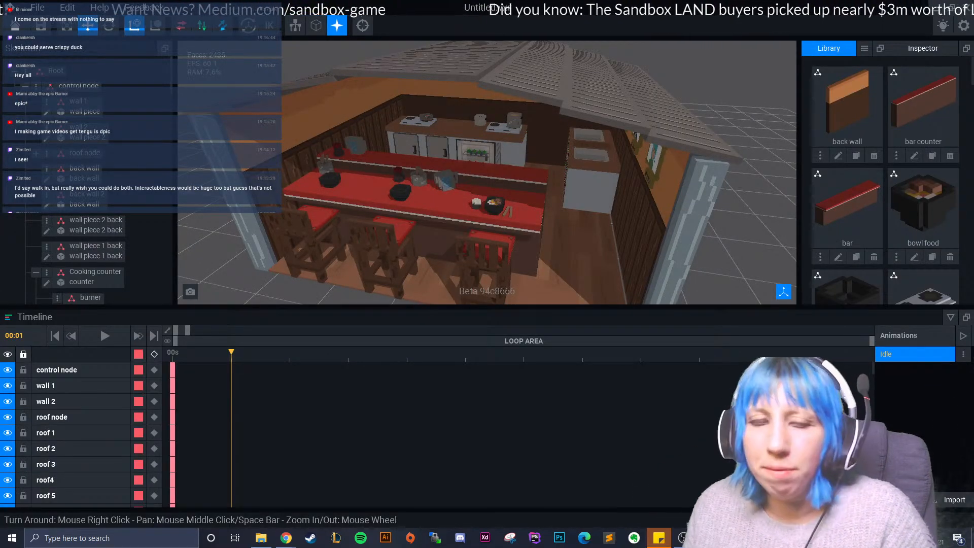
{"action": "right_click_drag", "start_coordinate": [470, 216], "coordinate": [466, 207]}
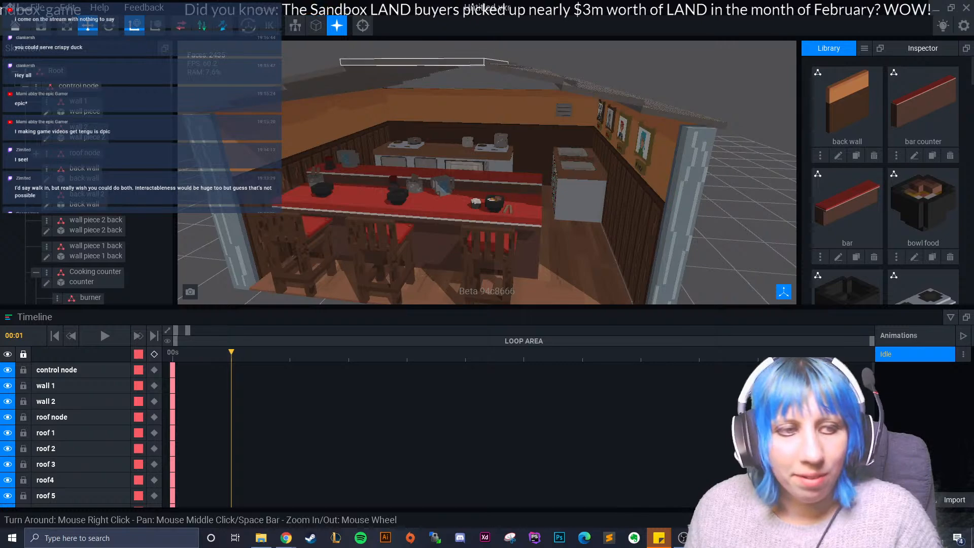
{"action": "scroll", "coordinate": [442, 206], "scroll_direction": "up", "scroll_amount": 5}
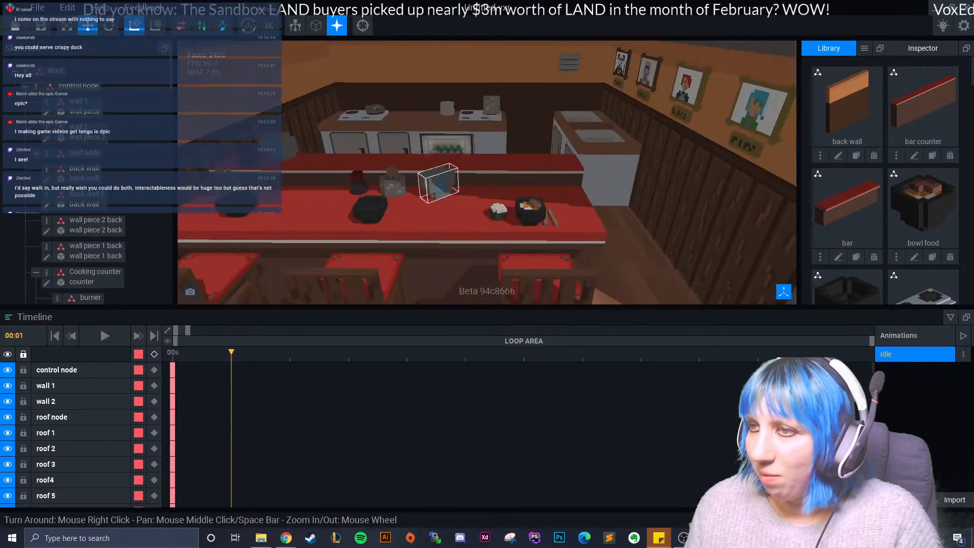
{"action": "right_click_drag", "start_coordinate": [442, 205], "coordinate": [442, 206]}
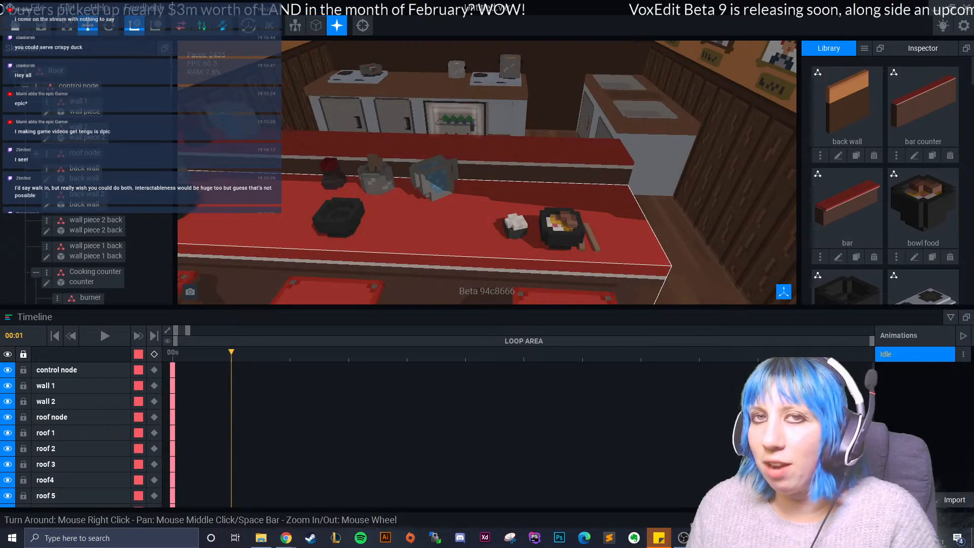
{"action": "scroll", "coordinate": [442, 206], "scroll_direction": "down", "scroll_amount": 5}
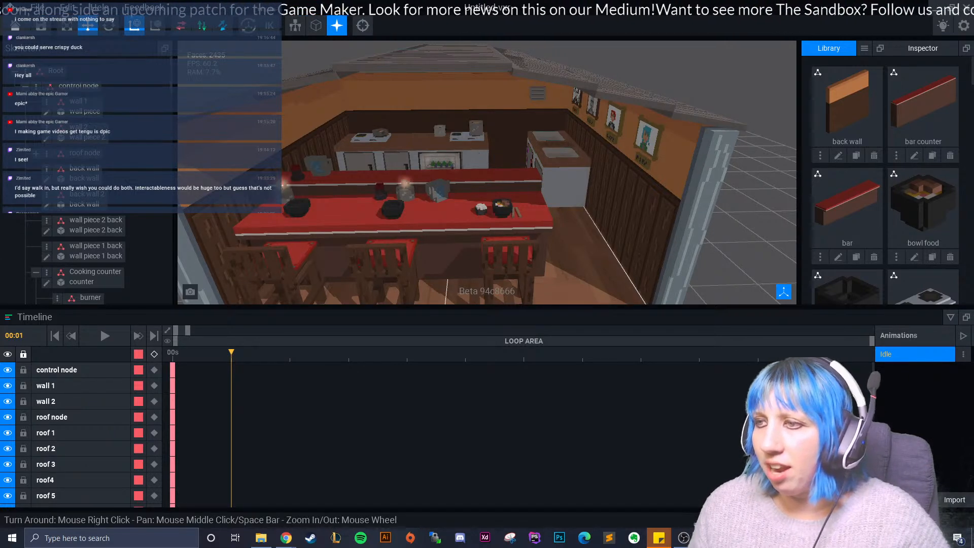
{"action": "right_click_drag", "start_coordinate": [406, 189], "coordinate": [487, 223]}
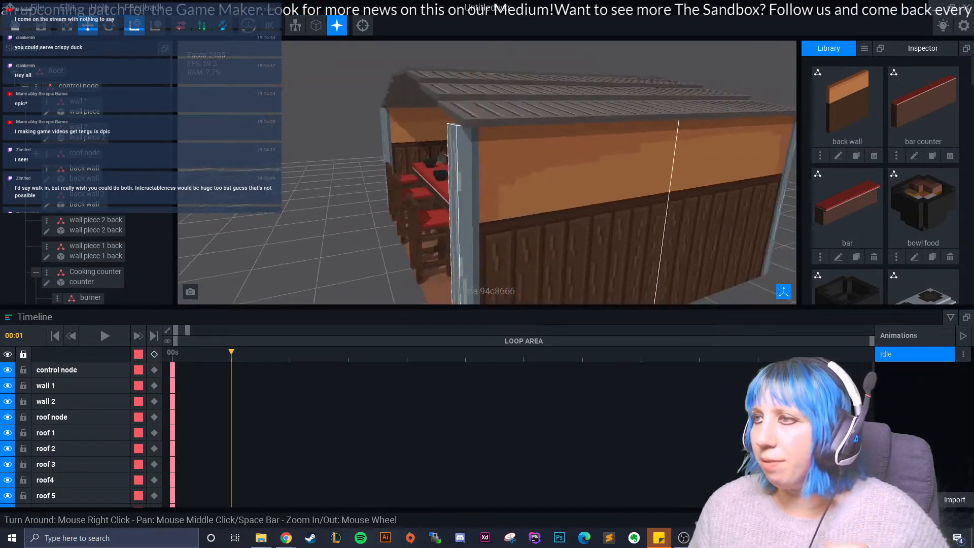
{"action": "scroll", "coordinate": [488, 223], "scroll_direction": "down", "scroll_amount": 3}
{"action": "right_click_drag", "start_coordinate": [406, 203], "coordinate": [426, 99]}
- Duplicate the "lantern control" node with its lanterns and name the copy "lantern control 2"
{"action": "scroll", "coordinate": [87, 253], "scroll_direction": "down", "scroll_amount": 10}
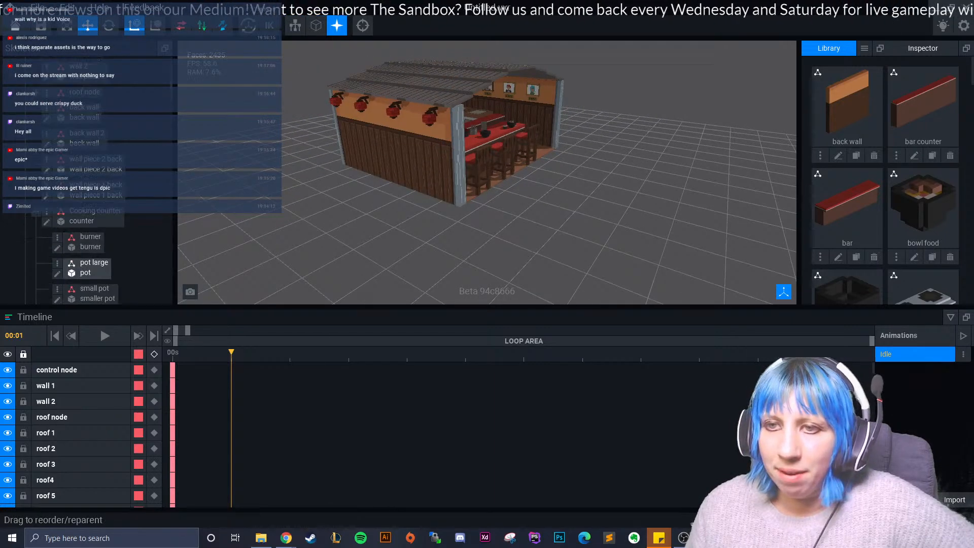
{"action": "scroll", "coordinate": [92, 254], "scroll_direction": "down", "scroll_amount": 5}
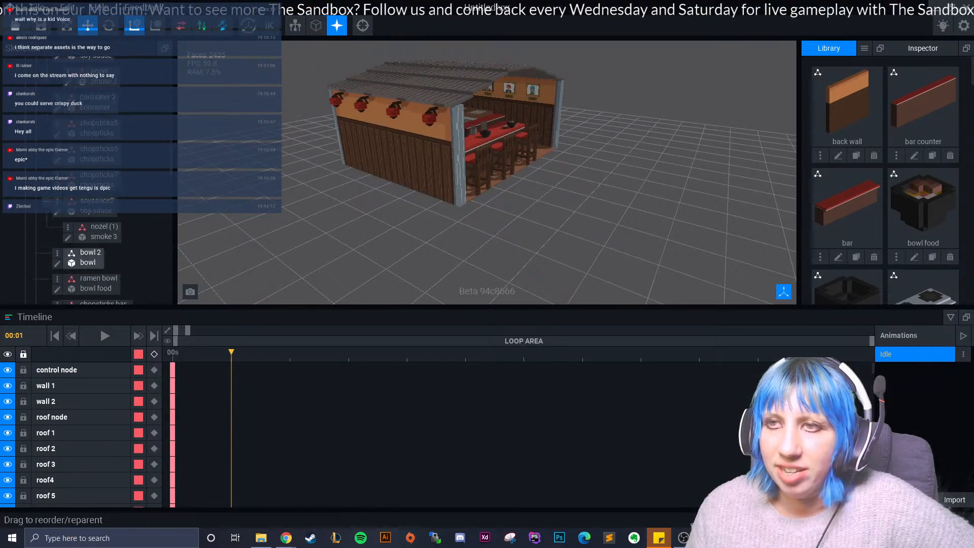
{"action": "right_click_drag", "start_coordinate": [377, 112], "coordinate": [353, 116]}
{"action": "scroll", "coordinate": [94, 257], "scroll_direction": "down", "scroll_amount": 7}
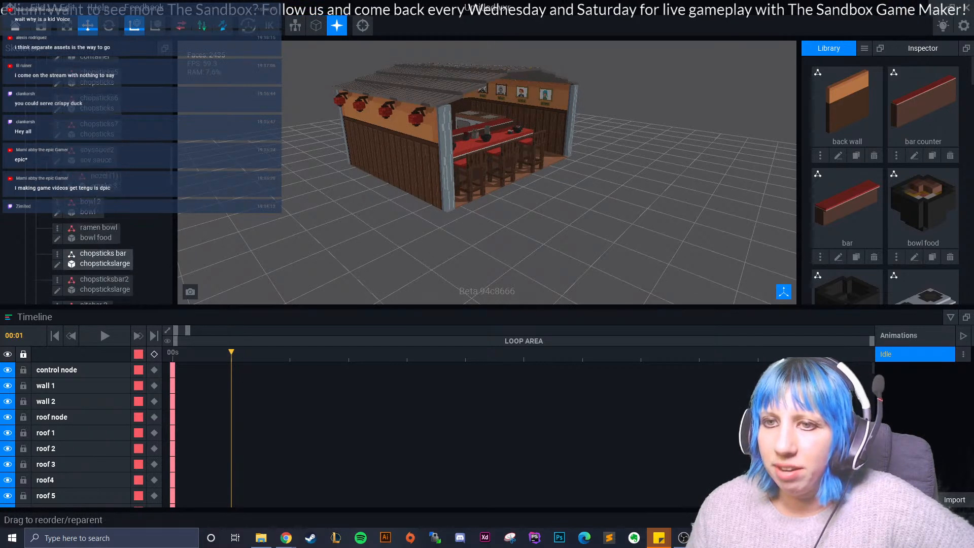
{"action": "scroll", "coordinate": [94, 256], "scroll_direction": "down", "scroll_amount": 10}
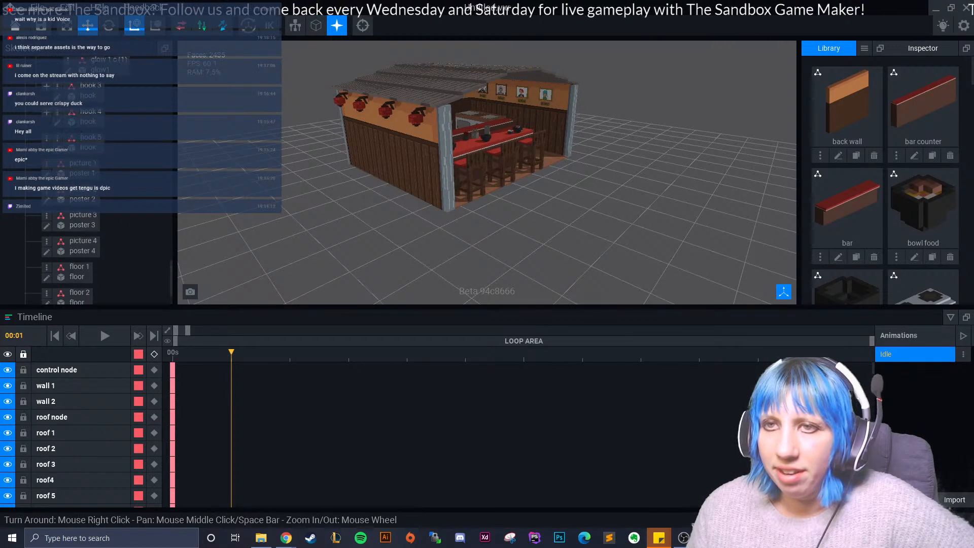
{"action": "scroll", "coordinate": [94, 152], "scroll_direction": "up", "scroll_amount": 5}
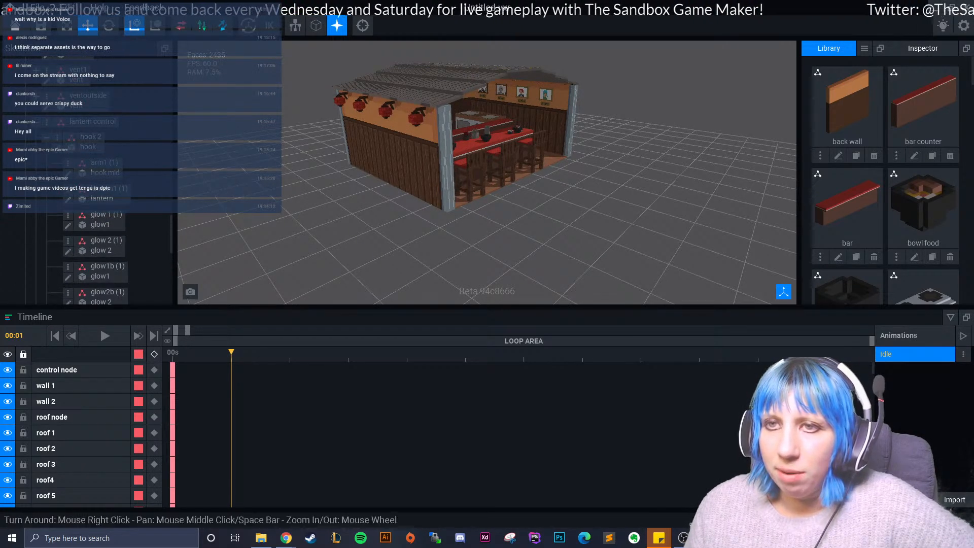
{"action": "left_click", "coordinate": [92, 122]}
{"action": "left_click", "coordinate": [47, 121]}
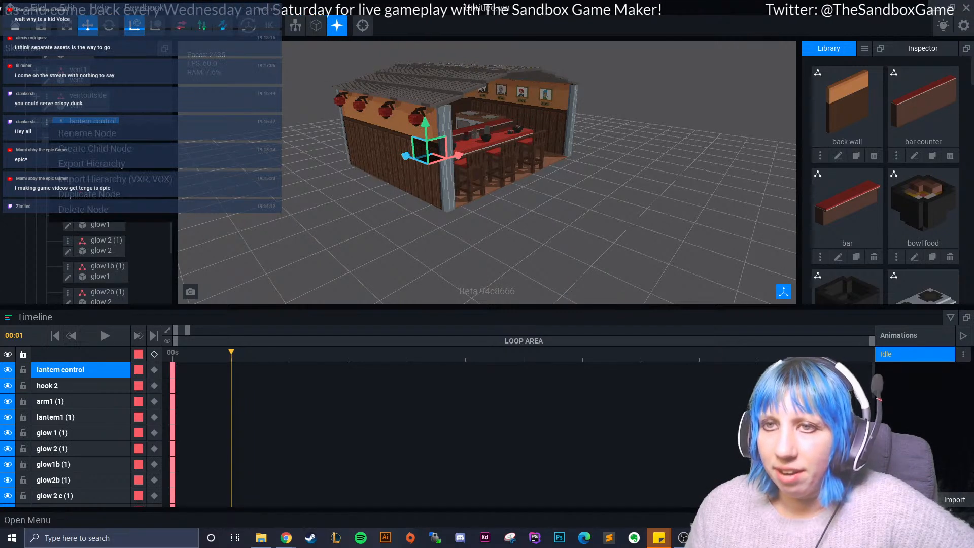
{"action": "left_click", "coordinate": [88, 194]}
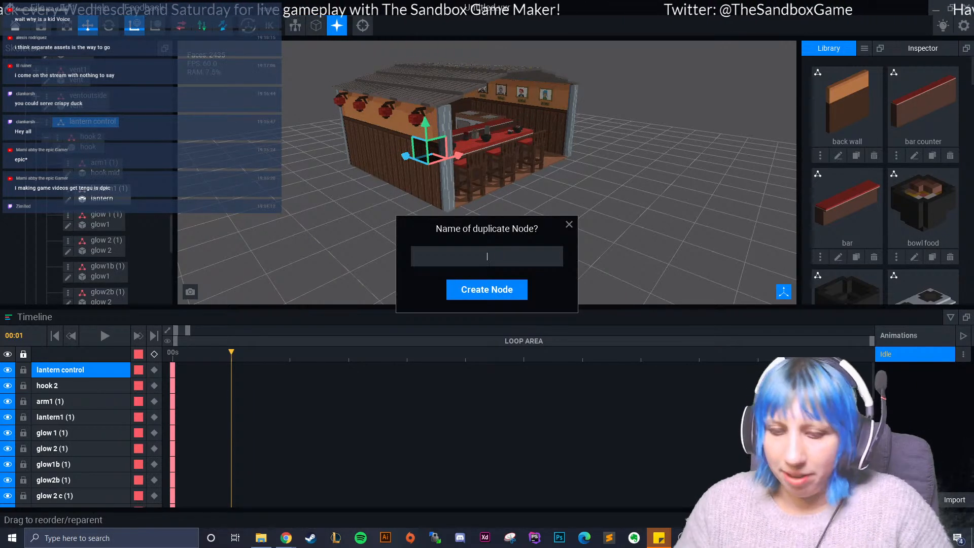
{"action": "type", "text": "lante"}
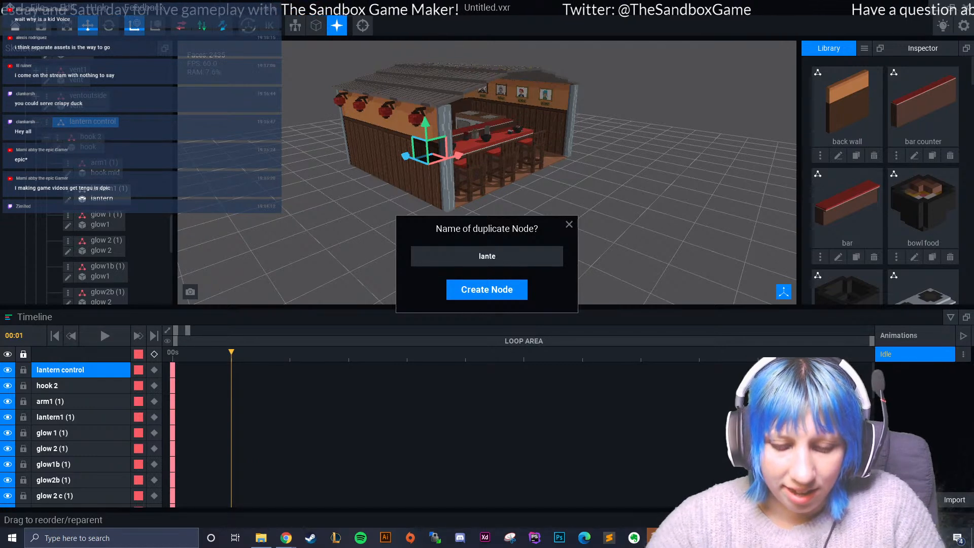
{"action": "type", "text": "rn control 2"}
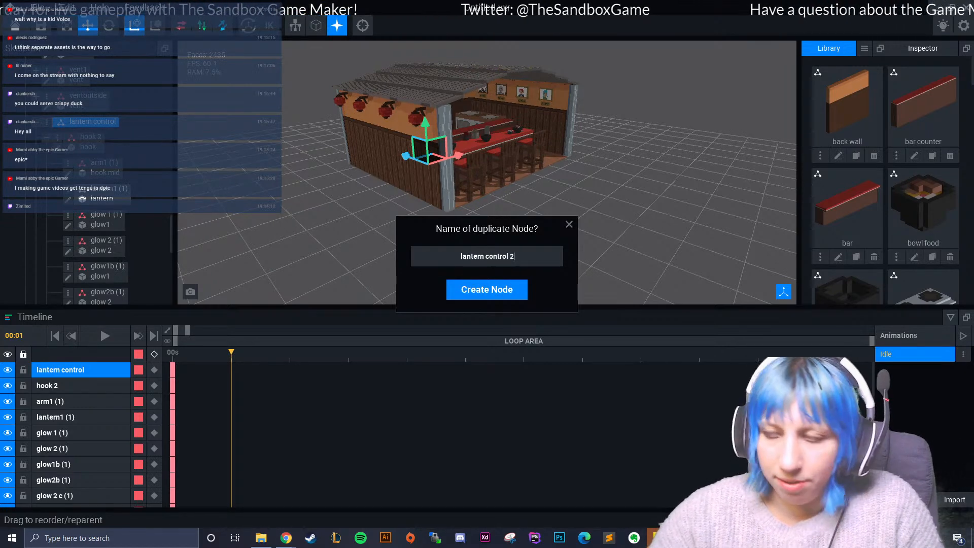
{"action": "key", "text": "Return"}
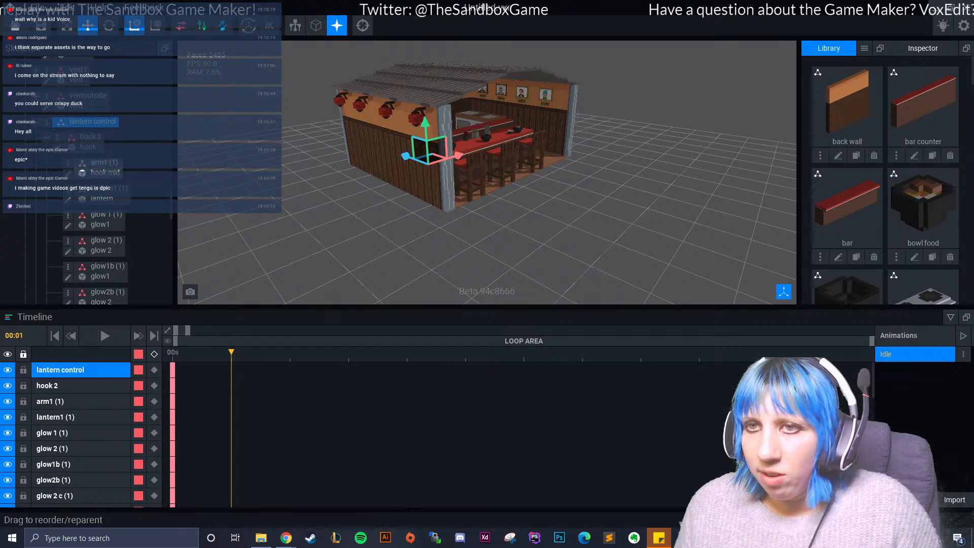
- Move the "lantern control 2" group across the shop to beyond the outside of the opposite side wall
{"action": "scroll", "coordinate": [97, 219], "scroll_direction": "up", "scroll_amount": 6}
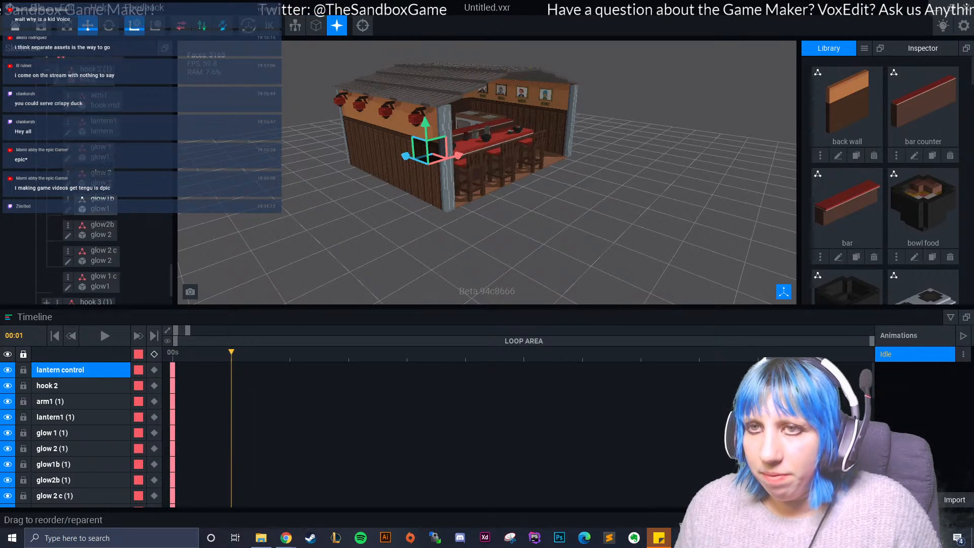
{"action": "left_click", "coordinate": [95, 166]}
{"action": "right_click_drag", "start_coordinate": [497, 191], "coordinate": [360, 195]}
{"action": "left_click_drag", "start_coordinate": [436, 167], "coordinate": [629, 157]}
{"action": "right_click_drag", "start_coordinate": [604, 189], "coordinate": [508, 189]}
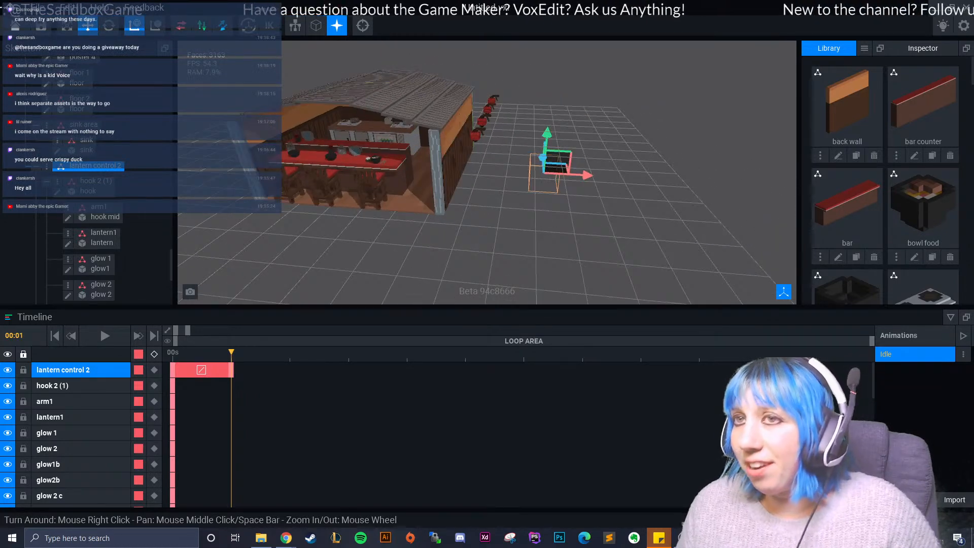
- Rotate "lantern control 2" to face the opposite way and move it in against the outer side wall
{"action": "left_click", "coordinate": [109, 26]}
{"action": "left_click_drag", "start_coordinate": [545, 203], "coordinate": [576, 143]}
{"action": "left_click", "coordinate": [87, 25]}
{"action": "left_click_drag", "start_coordinate": [504, 170], "coordinate": [379, 163]}
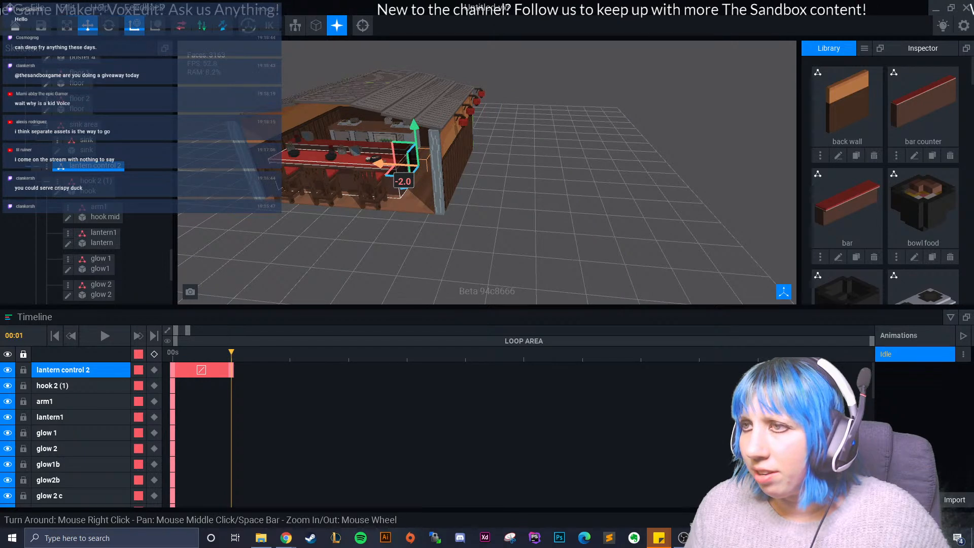
- Slide the "lantern control 2" group along the outer side wall toward the shop's front so all four lanterns hang on the wall
{"action": "scroll", "coordinate": [441, 171], "scroll_direction": "up", "scroll_amount": 3}
{"action": "right_click_drag", "start_coordinate": [510, 172], "coordinate": [481, 163]}
{"action": "left_click_drag", "start_coordinate": [304, 174], "coordinate": [302, 174]}
{"action": "scroll", "coordinate": [433, 183], "scroll_direction": "down", "scroll_amount": 4}
{"action": "right_click_drag", "start_coordinate": [437, 182], "coordinate": [435, 181]}
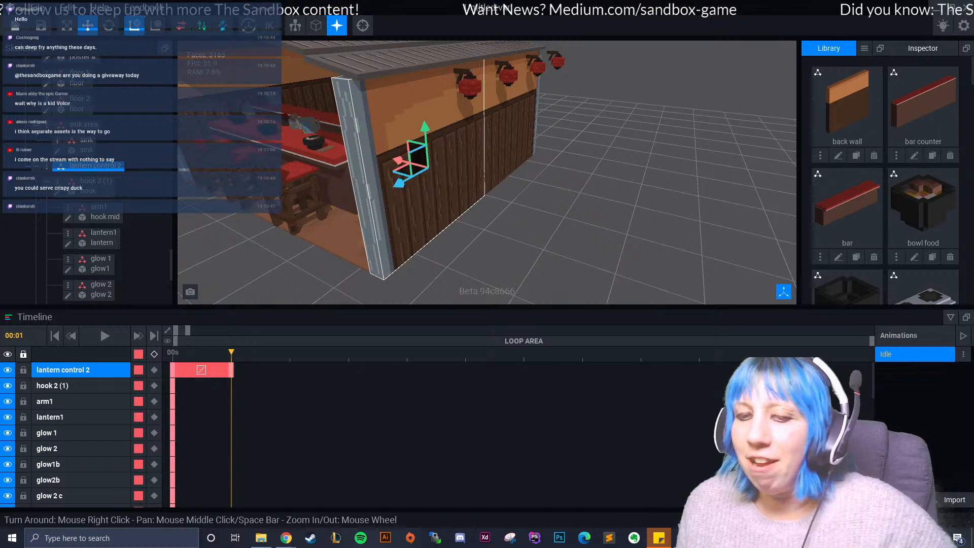
{"action": "left_click_drag", "start_coordinate": [399, 183], "coordinate": [356, 207]}
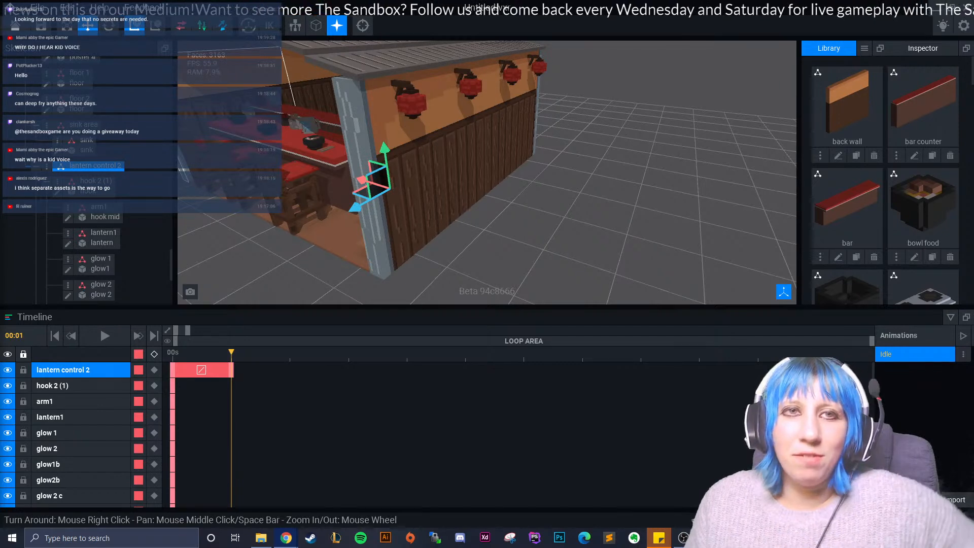
{"action": "right_click_drag", "start_coordinate": [558, 178], "coordinate": [437, 195]}
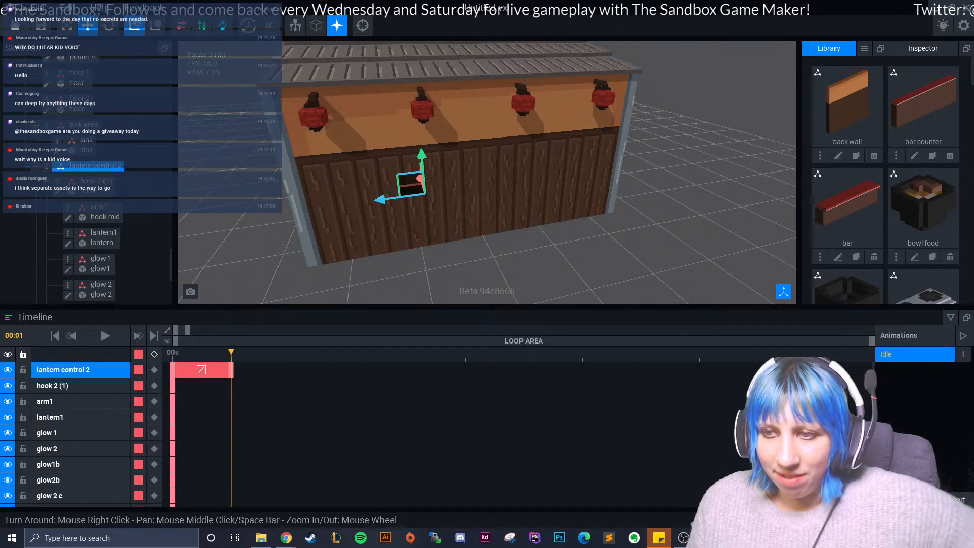
- Delete the "lantern control 2" keyframe at 00:01 and, at 00:00, move the group across the shop toward the opposite side wall
{"action": "key", "text": "Delete"}
{"action": "left_click", "coordinate": [172, 353]}
{"action": "left_click_drag", "start_coordinate": [467, 165], "coordinate": [543, 287]}
{"action": "right_click_drag", "start_coordinate": [376, 241], "coordinate": [528, 224]}
{"action": "left_click_drag", "start_coordinate": [501, 215], "coordinate": [588, 205]}
{"action": "right_click_drag", "start_coordinate": [584, 208], "coordinate": [523, 195]}
- Rotate "lantern control 2" at 00:00 to face the opposite way and bring it in against the outer side wall
{"action": "left_click", "coordinate": [109, 25]}
{"action": "left_click_drag", "start_coordinate": [579, 223], "coordinate": [574, 158]}
{"action": "left_click_drag", "start_coordinate": [577, 223], "coordinate": [338, 217]}
{"action": "left_click", "coordinate": [87, 25]}
{"action": "right_click_drag", "start_coordinate": [563, 201], "coordinate": [449, 204]}
{"action": "left_click", "coordinate": [361, 170]}
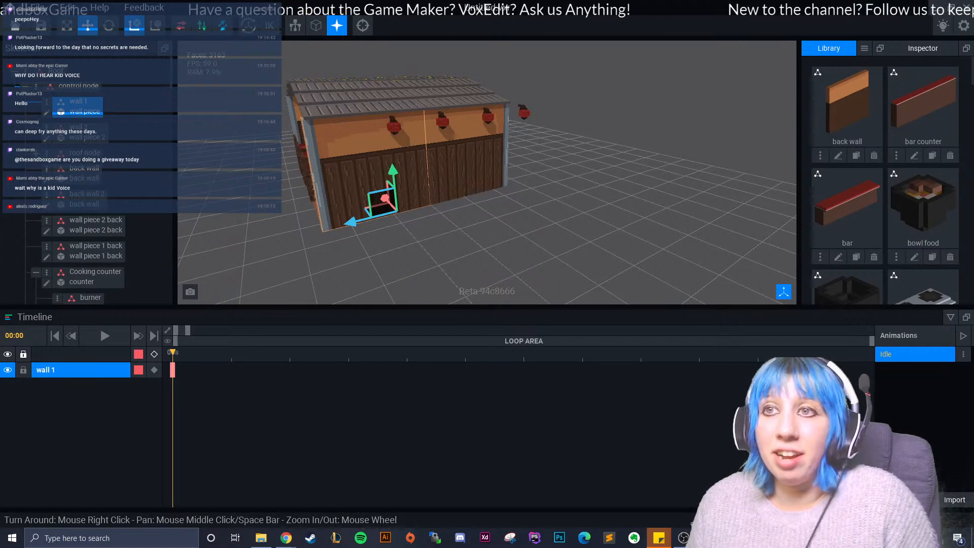
- Reselect "lantern control 2", slide it toward the front of the shop, and fine-tune its distance from the outer side wall
{"action": "scroll", "coordinate": [87, 203], "scroll_direction": "down", "scroll_amount": 10}
{"action": "scroll", "coordinate": [97, 142], "scroll_direction": "up", "scroll_amount": 2}
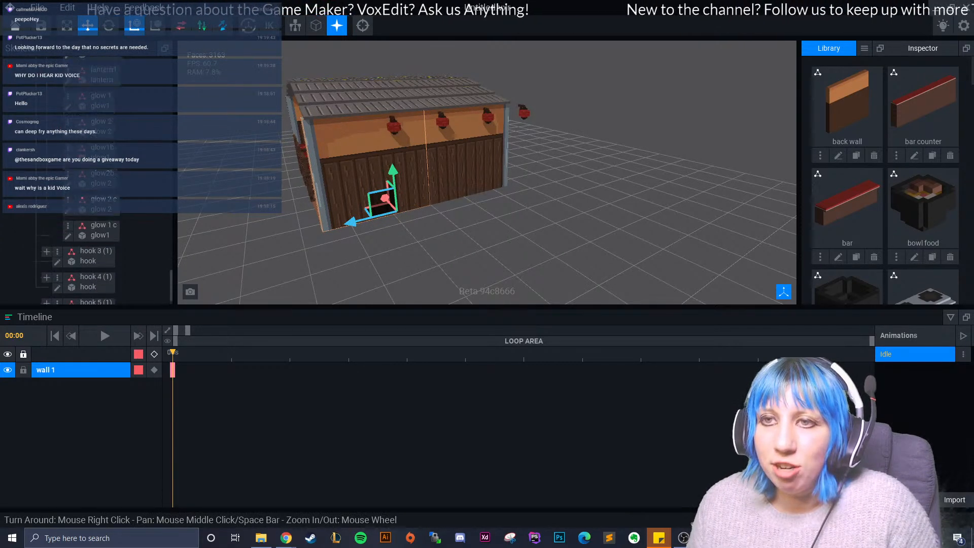
{"action": "left_click", "coordinate": [96, 142]}
{"action": "left_click_drag", "start_coordinate": [378, 190], "coordinate": [341, 199]}
{"action": "right_click_drag", "start_coordinate": [365, 213], "coordinate": [503, 208]}
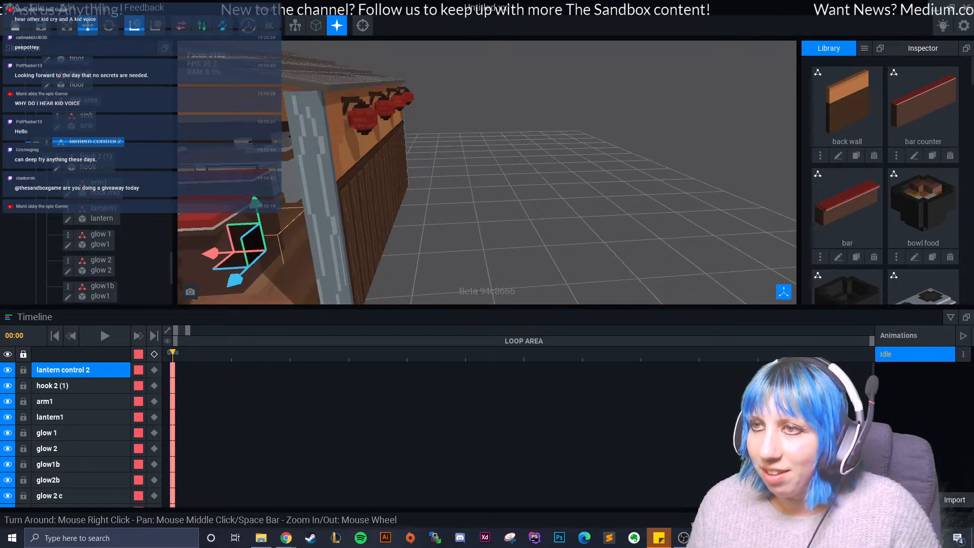
{"action": "left_click_drag", "start_coordinate": [215, 254], "coordinate": [218, 253]}
{"action": "mouse_move", "coordinate": [456, 235]}
{"action": "right_mouse_down"}
{"action": "mouse_move", "coordinate": [485, 233]}
{"action": "mouse_move", "coordinate": [373, 218]}
{"action": "mouse_move", "coordinate": [447, 222]}
{"action": "right_mouse_up"}
- Review the whole ramen shop from the front and sides, including the bar, kitchen and lanterns on both outer walls
{"action": "left_click", "coordinate": [496, 248]}
{"action": "middle_click_drag", "start_coordinate": [406, 223], "coordinate": [558, 221]}
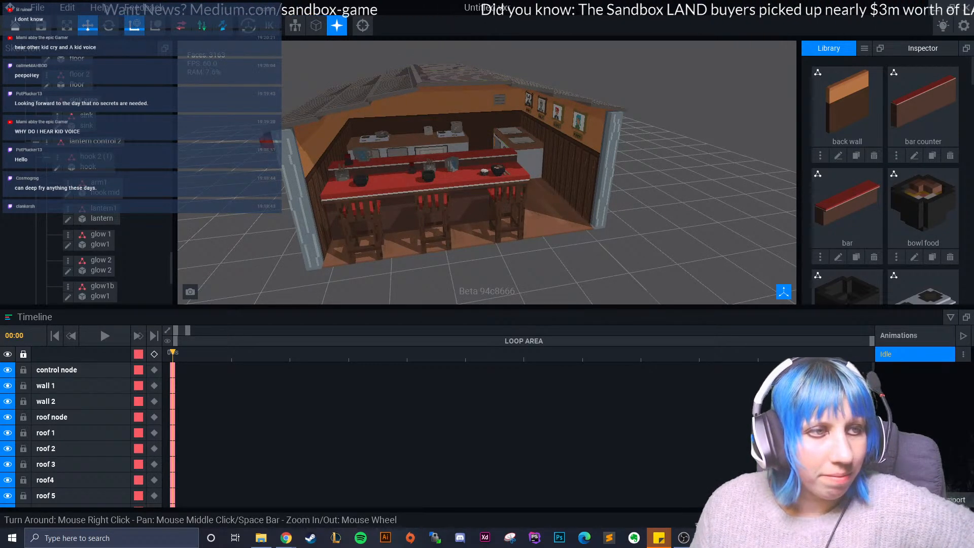
{"action": "right_click_drag", "start_coordinate": [660, 258], "coordinate": [569, 197]}
{"action": "scroll", "coordinate": [518, 218], "scroll_direction": "up", "scroll_amount": 8}
{"action": "scroll", "coordinate": [570, 197], "scroll_direction": "down", "scroll_amount": 8}
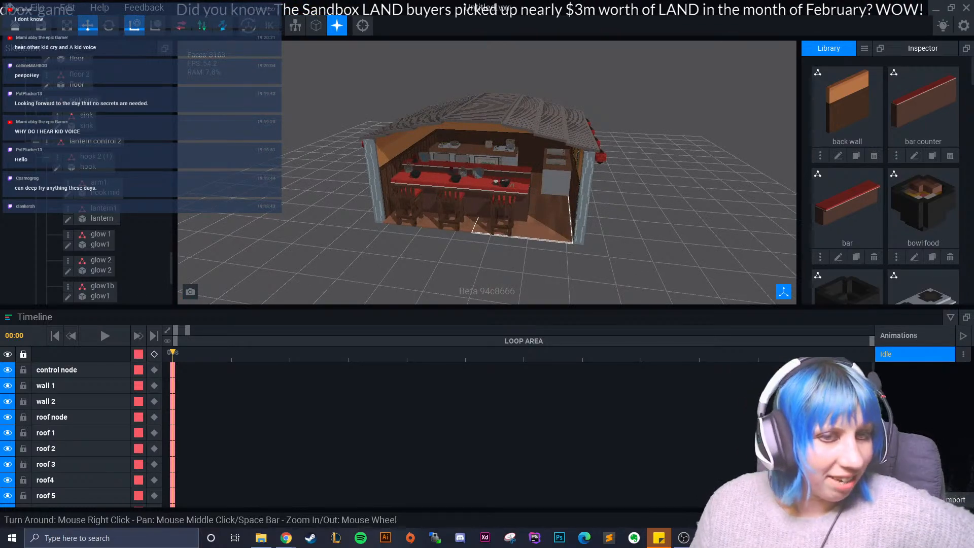
{"action": "scroll", "coordinate": [500, 215], "scroll_direction": "up", "scroll_amount": 2}
{"action": "right_click_drag", "start_coordinate": [472, 244], "coordinate": [493, 229]}
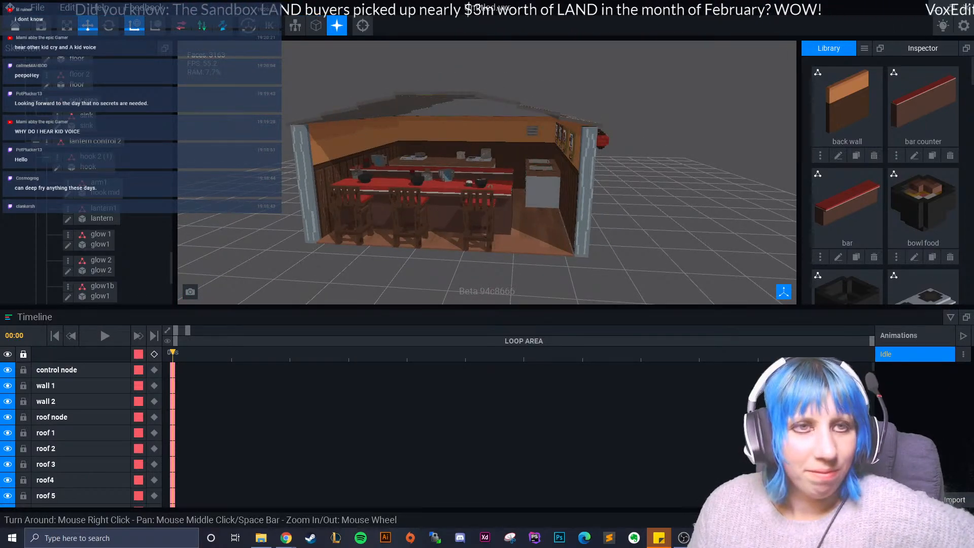
{"action": "right_click_drag", "start_coordinate": [576, 204], "coordinate": [550, 215]}
{"action": "right_click_drag", "start_coordinate": [419, 230], "coordinate": [330, 226]}
{"action": "scroll", "coordinate": [459, 246], "scroll_direction": "up", "scroll_amount": 6}
- Save the ramen shop, leave it for the start screen, and begin a new voxel model located in the "ramen stand" folder
{"action": "left_click", "coordinate": [15, 25]}
{"action": "left_click", "coordinate": [397, 196]}
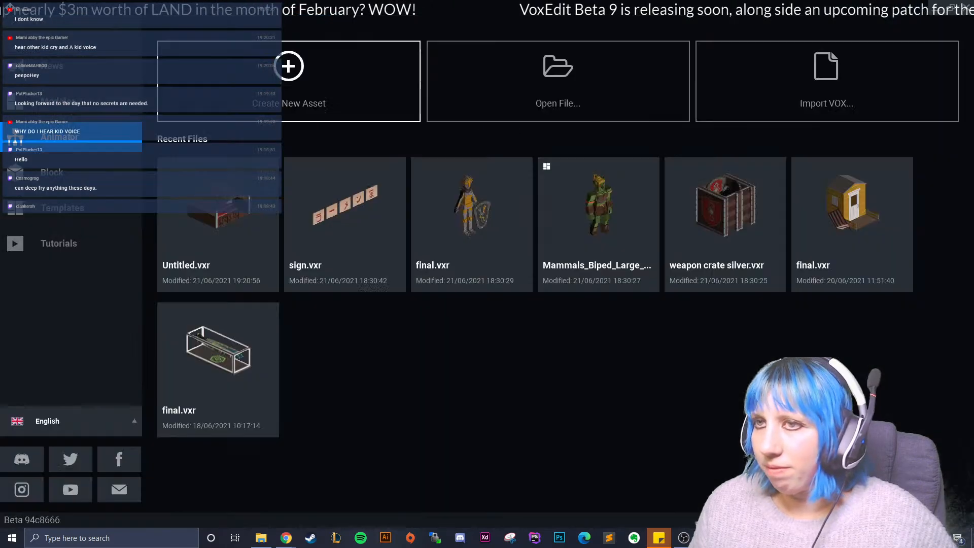
{"action": "left_click", "coordinate": [71, 101]}
{"action": "left_click", "coordinate": [288, 81]}
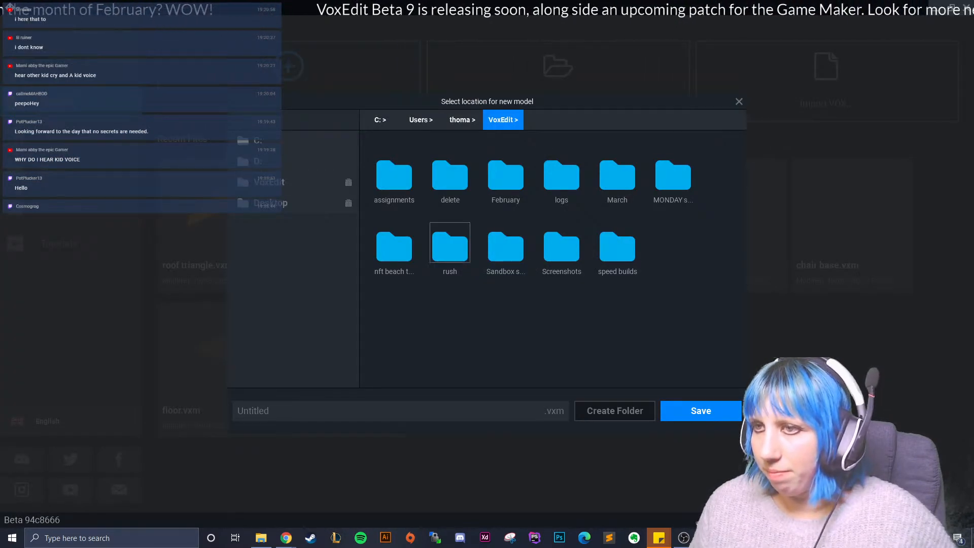
{"action": "double_click", "coordinate": [674, 175]}
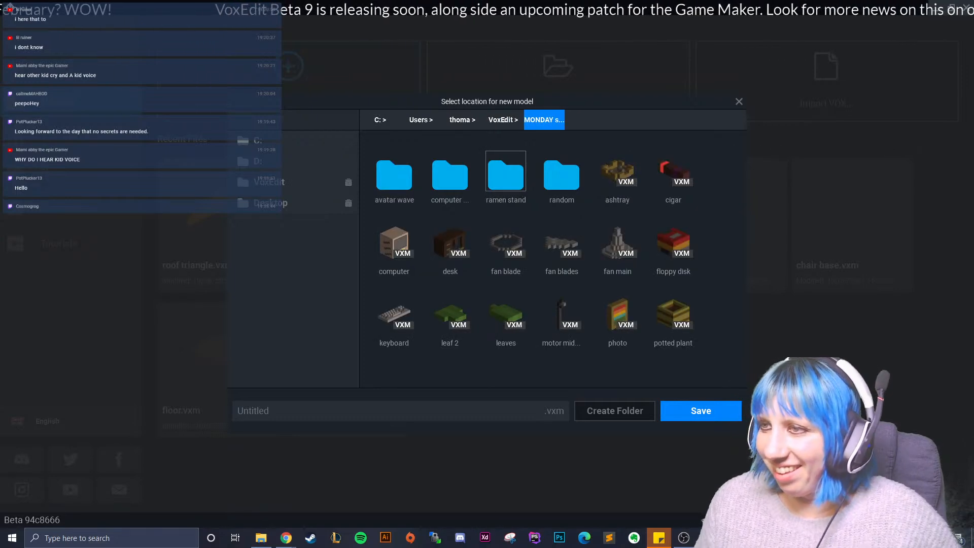
{"action": "double_click", "coordinate": [506, 175]}
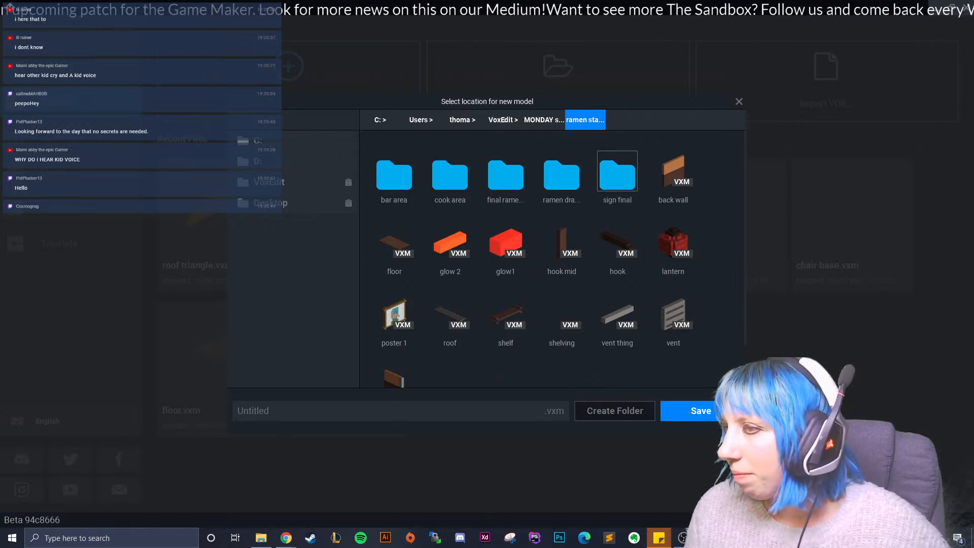
- Check the contents of the ramen stand's subfolders, including the sign and drape folders, for a place to store the new model
{"action": "left_click", "coordinate": [618, 172]}
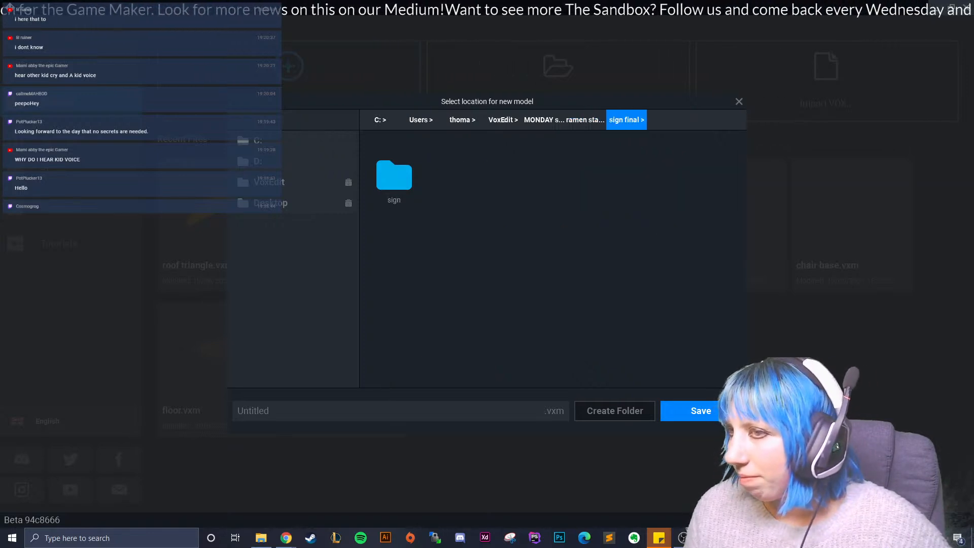
{"action": "left_click", "coordinate": [585, 120]}
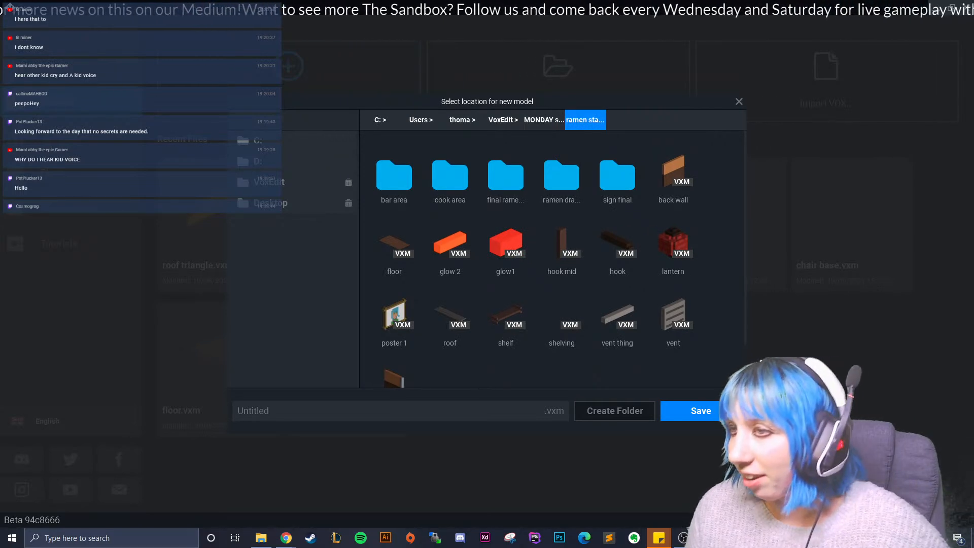
{"action": "left_click", "coordinate": [506, 175]}
{"action": "left_click", "coordinate": [585, 119]}
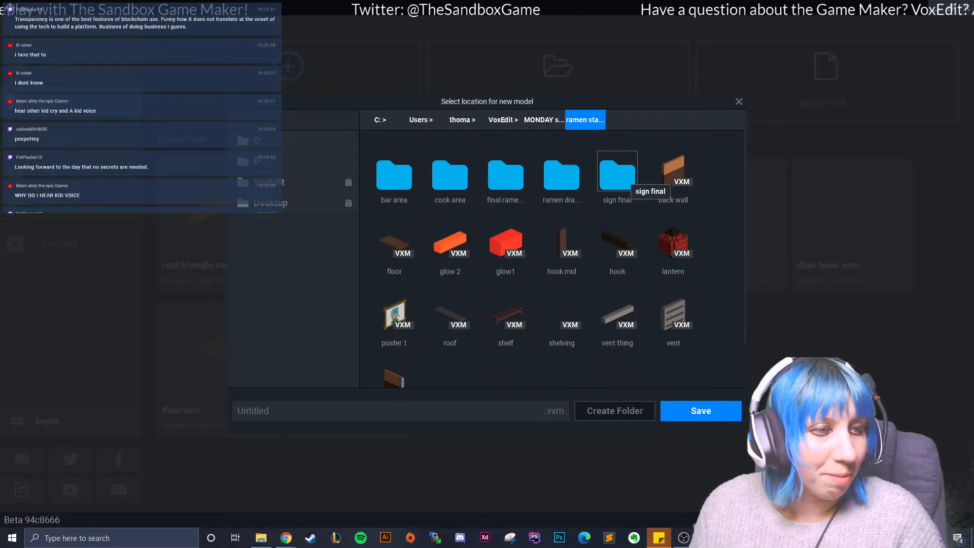
{"action": "double_click", "coordinate": [618, 176]}
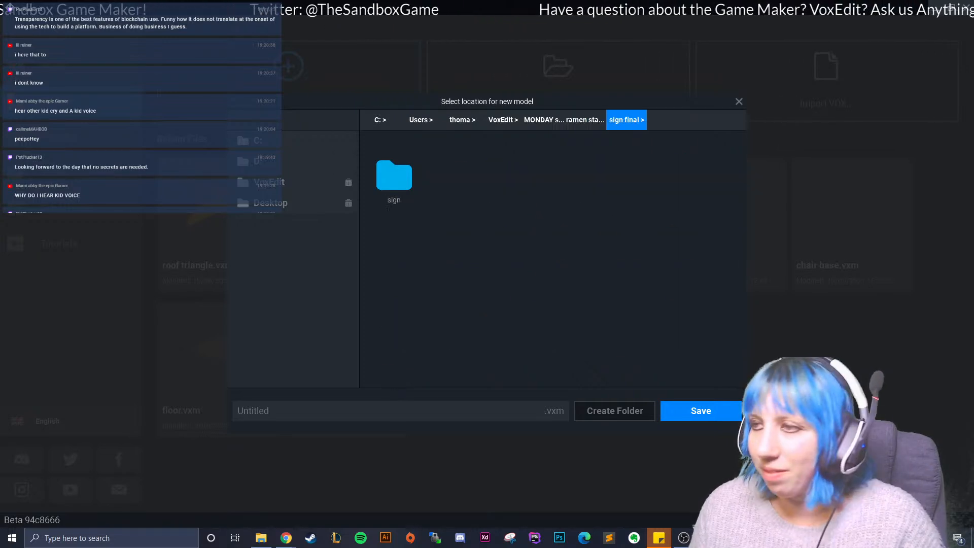
{"action": "left_click", "coordinate": [585, 120]}
{"action": "double_click", "coordinate": [561, 173]}
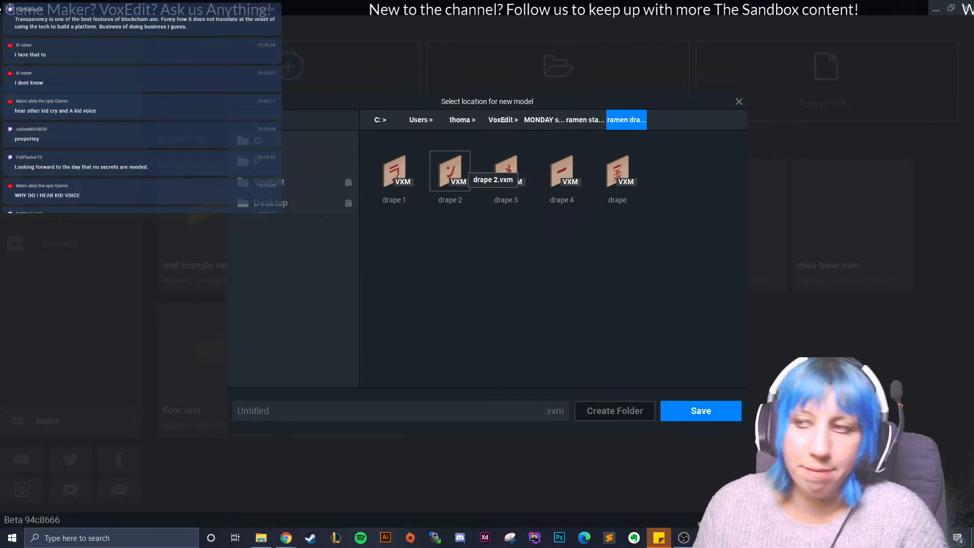
{"action": "left_click", "coordinate": [585, 120]}
{"action": "left_click", "coordinate": [544, 119]}
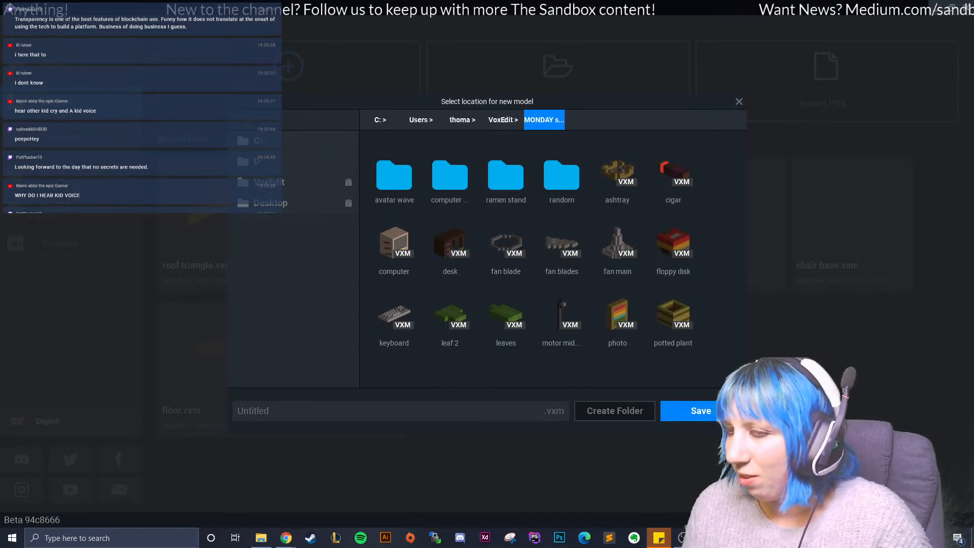
- Save the new voxel model as "Bins" in the "ramen stand" folder
{"action": "double_click", "coordinate": [506, 175]}
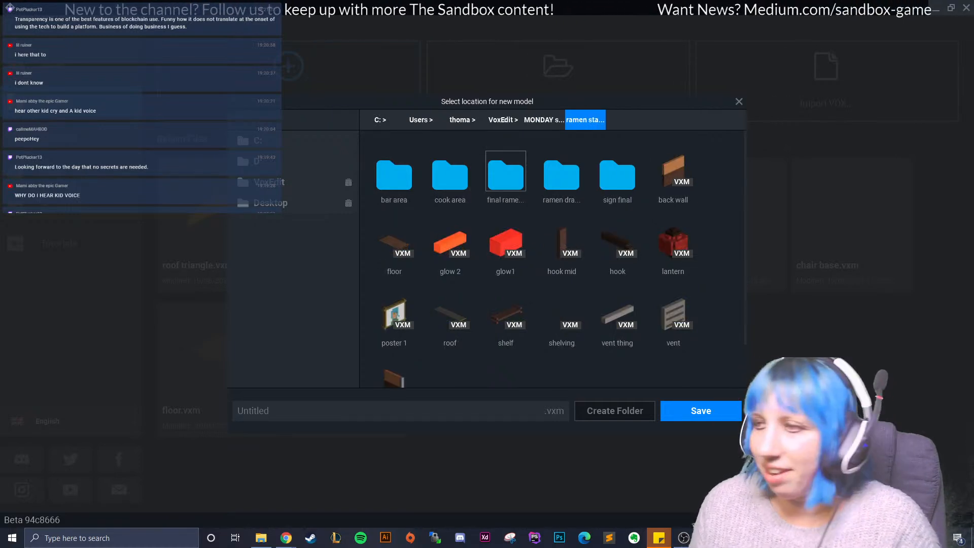
{"action": "left_click", "coordinate": [401, 411]}
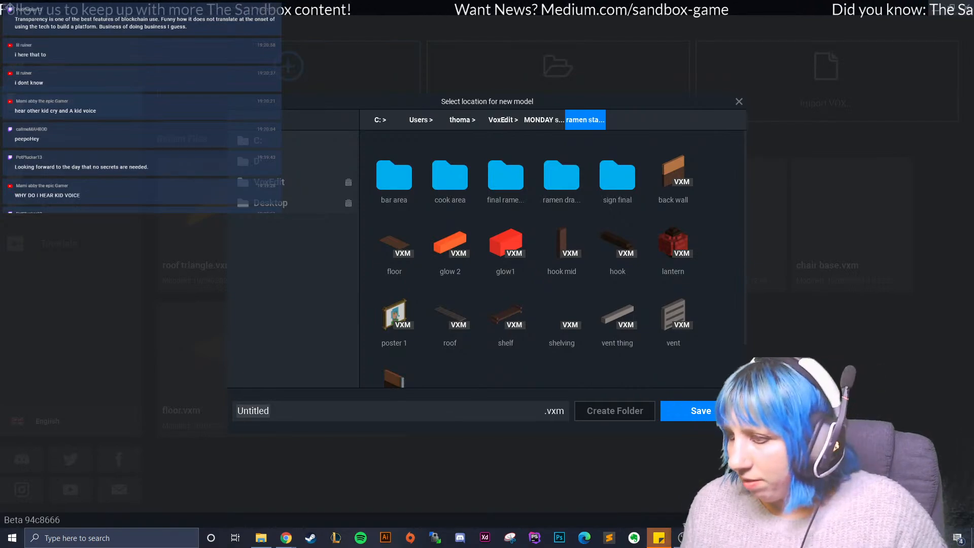
{"action": "mouse_move", "coordinate": [659, 539]}
{"action": "mouse_move", "coordinate": [729, 495]}
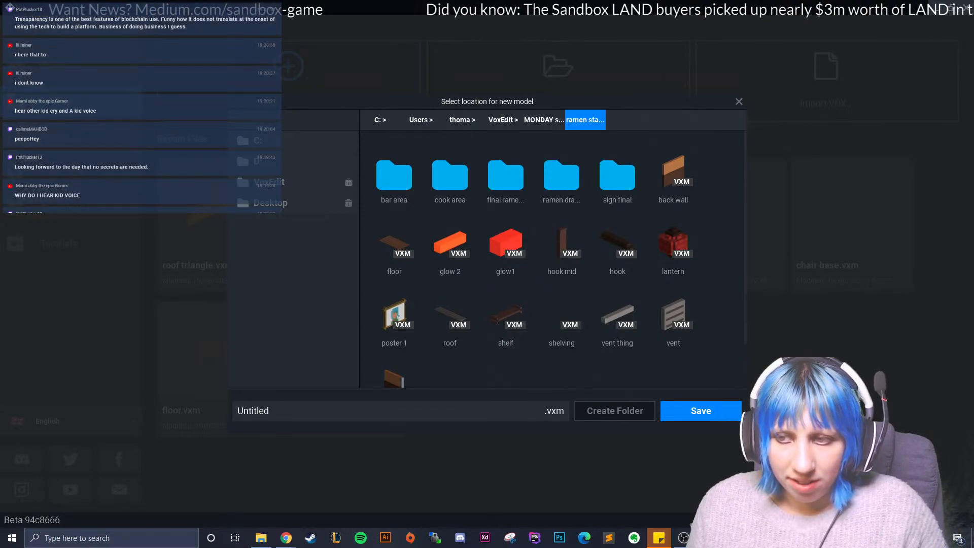
{"action": "key", "text": "BackSpace"}
{"action": "key", "text": "BackSpace"}
{"action": "key", "text": "BackSpace"}
{"action": "key", "text": "BackSpace"}
{"action": "key", "text": "BackSpace"}
{"action": "key", "text": "BackSpace"}
{"action": "key", "text": "BackSpace"}
{"action": "key", "text": "BackSpace"}
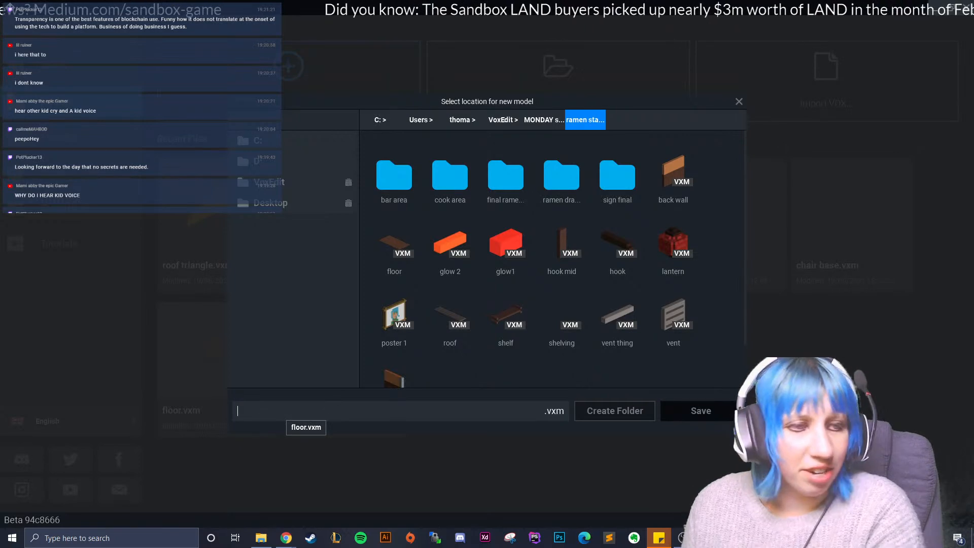
{"action": "type", "text": "Bins"}
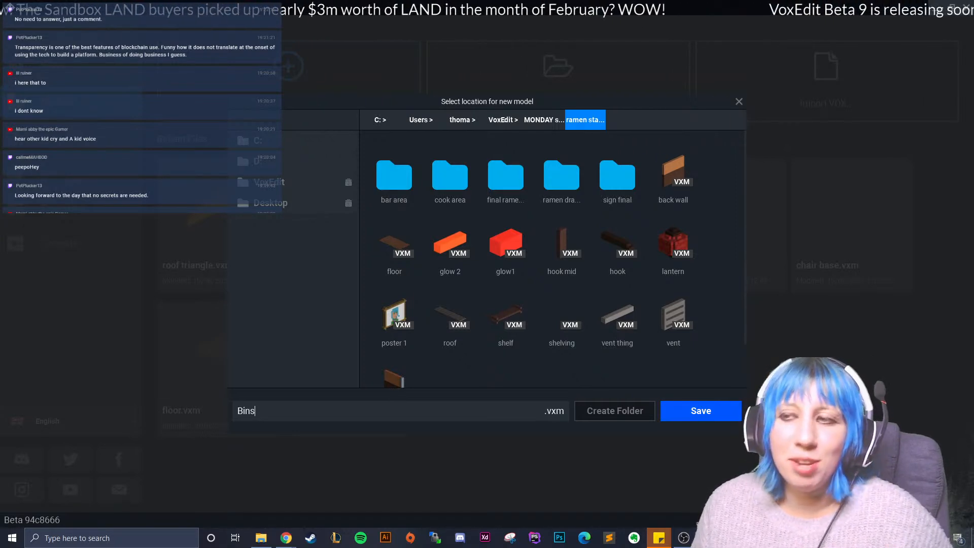
{"action": "key", "text": "Return"}
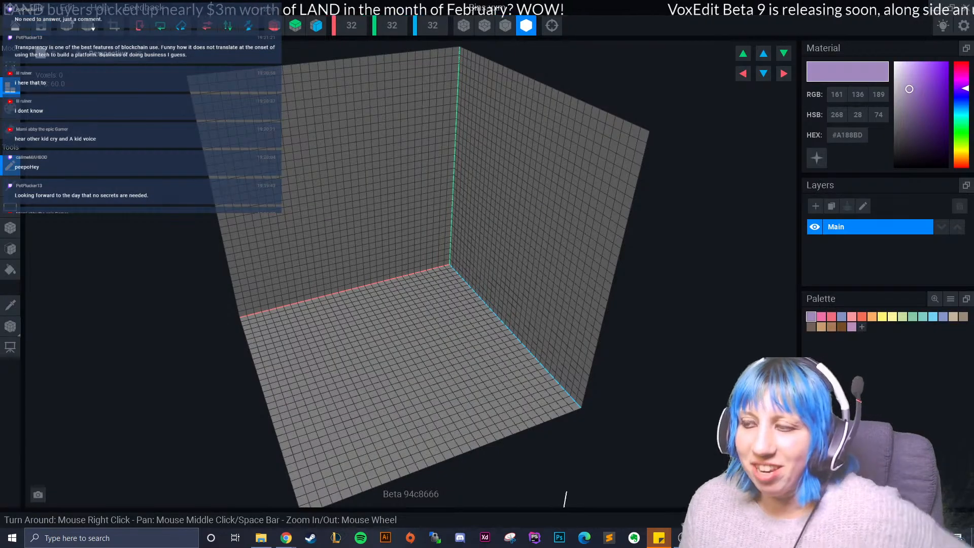
- Replace the default colour palette with a PNG palette from the user's Downloads folder
{"action": "right_click_drag", "start_coordinate": [447, 259], "coordinate": [340, 238]}
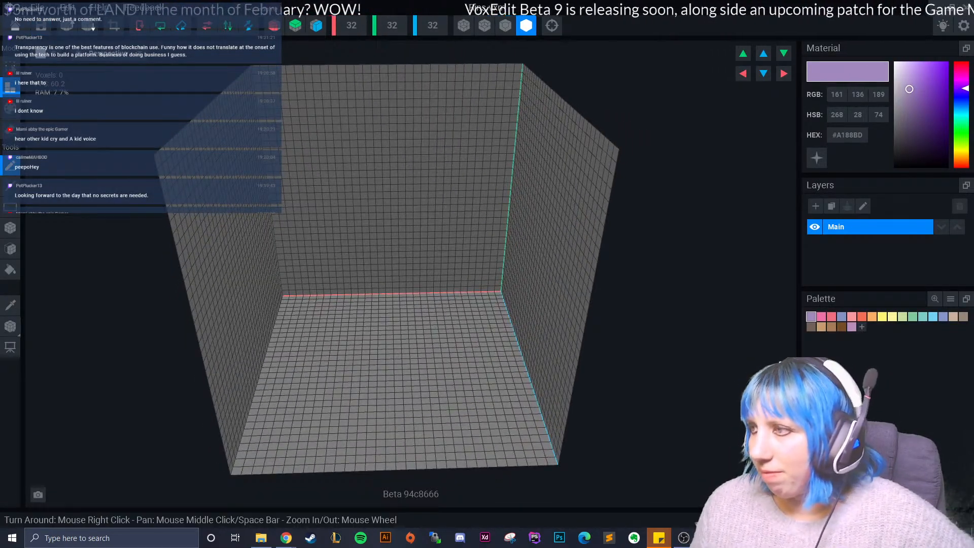
{"action": "left_click", "coordinate": [951, 299]}
{"action": "left_click", "coordinate": [914, 320]}
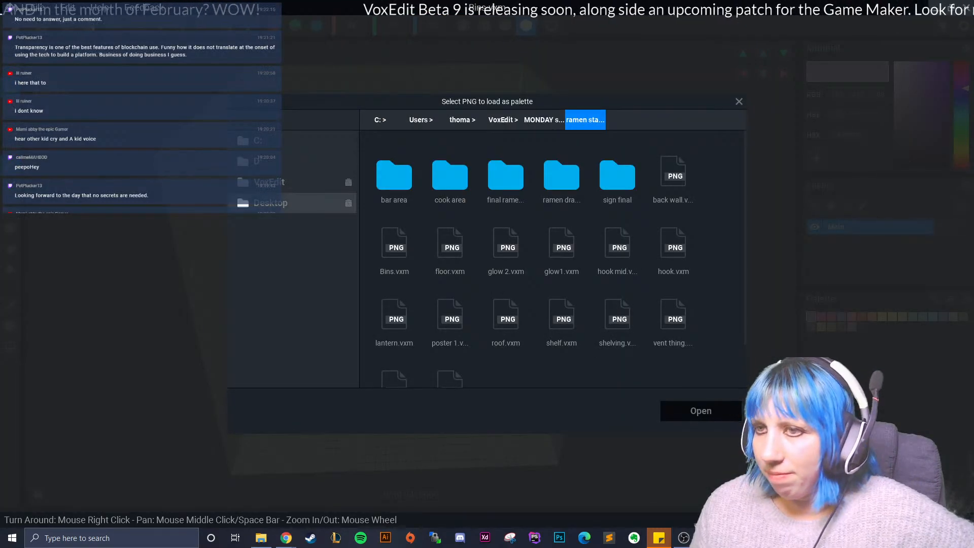
{"action": "left_click", "coordinate": [300, 203]}
{"action": "left_click", "coordinate": [299, 182]}
{"action": "left_click", "coordinate": [299, 141]}
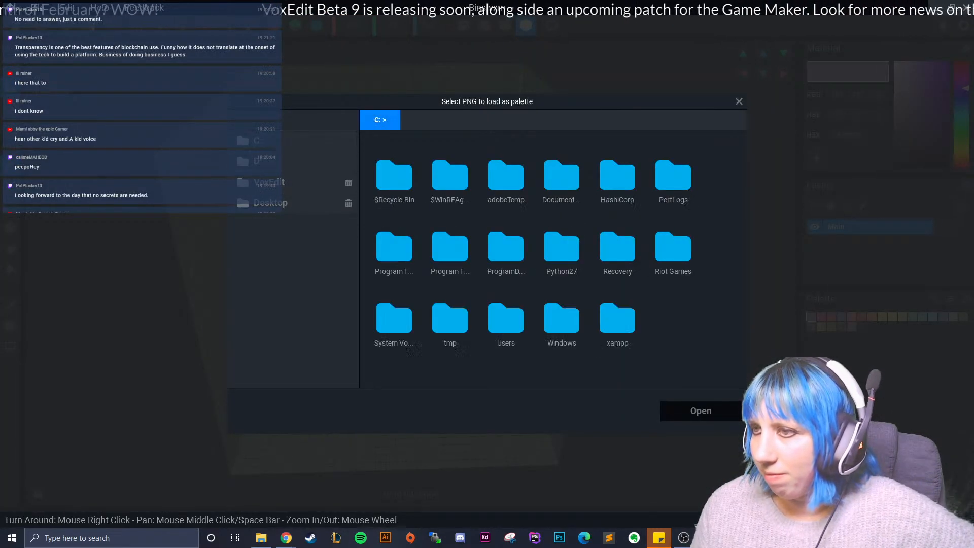
{"action": "left_click", "coordinate": [506, 320]}
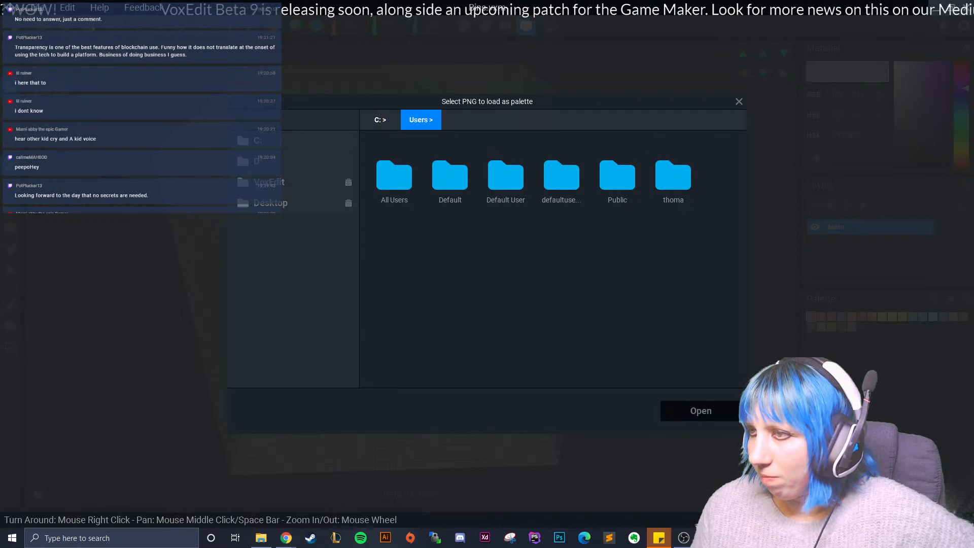
{"action": "left_click", "coordinate": [674, 175]}
{"action": "scroll", "coordinate": [559, 254], "scroll_direction": "down", "scroll_amount": 2}
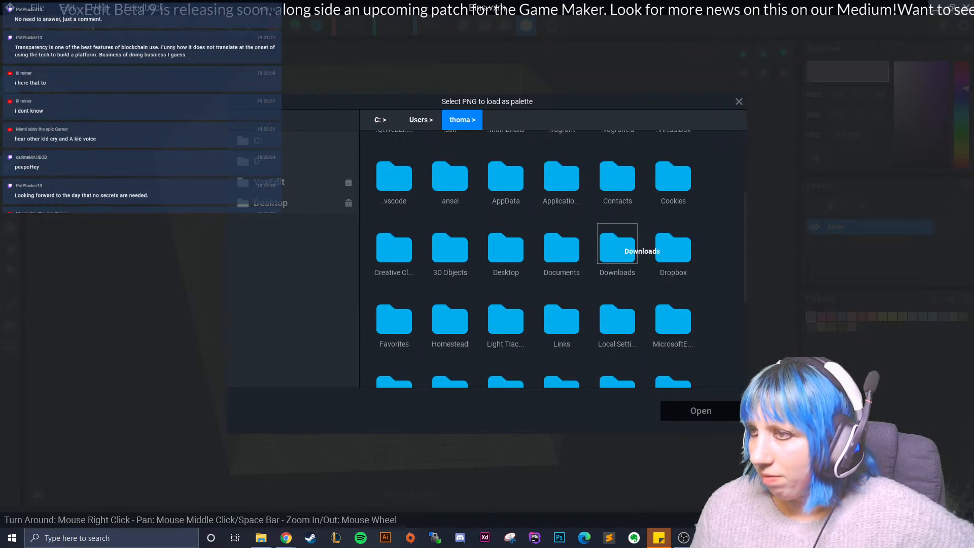
{"action": "left_click", "coordinate": [618, 246]}
{"action": "scroll", "coordinate": [617, 315], "scroll_direction": "down", "scroll_amount": 15}
{"action": "left_click", "coordinate": [450, 334]}
{"action": "left_click", "coordinate": [701, 411]}
- Set the X width of the Bins model's volume to 50 voxels
{"action": "right_click_drag", "start_coordinate": [431, 350], "coordinate": [398, 337]}
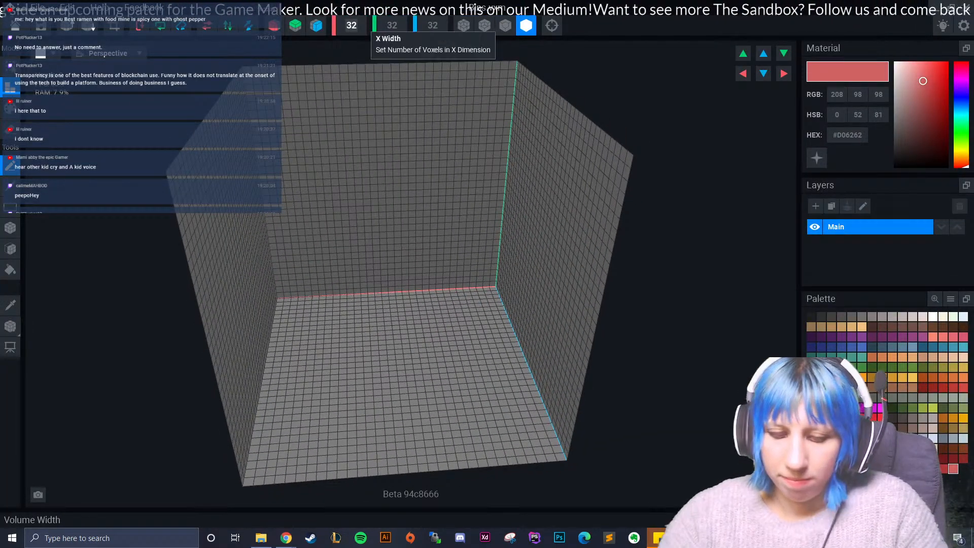
{"action": "type", "text": "50"}
{"action": "key", "text": "Return"}
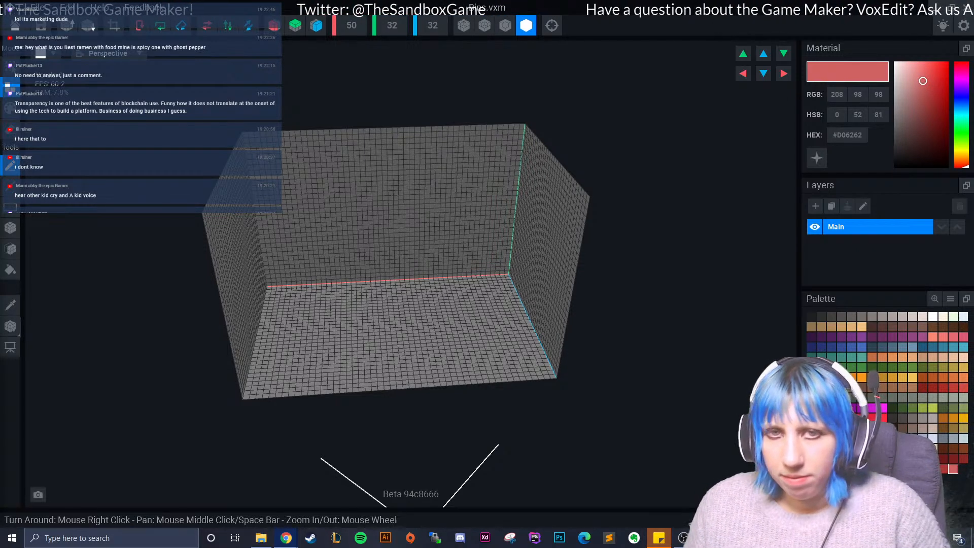
- Choose the dark green #486E2C from the palette as the material colour and bring the empty volume into view
{"action": "left_click", "coordinate": [893, 367]}
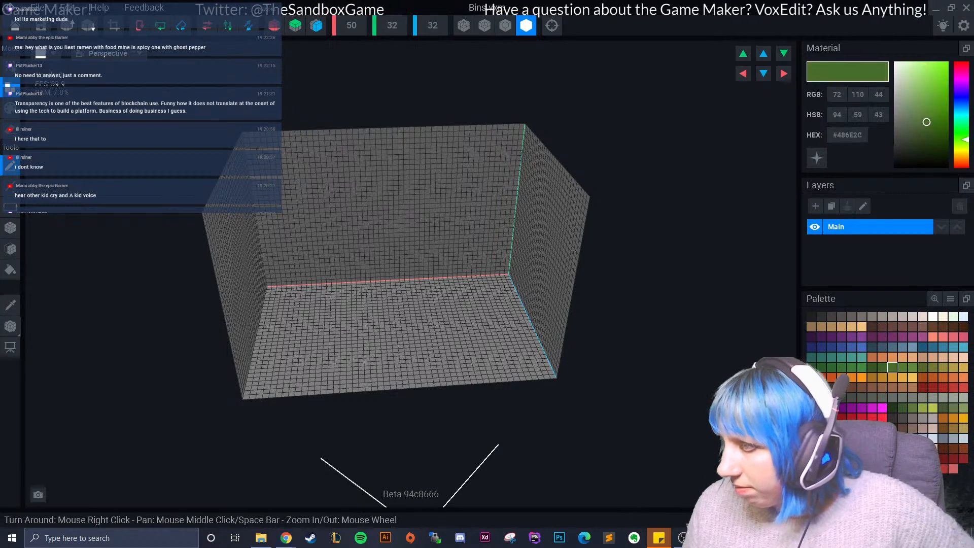
{"action": "scroll", "coordinate": [330, 350], "scroll_direction": "up", "scroll_amount": 3}
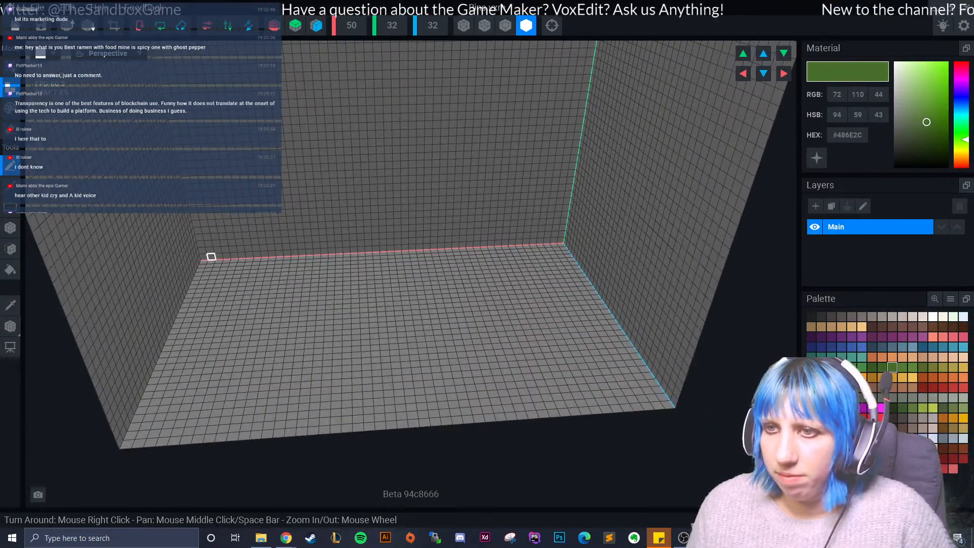
{"action": "right_click_drag", "start_coordinate": [76, 213], "coordinate": [286, 193]}
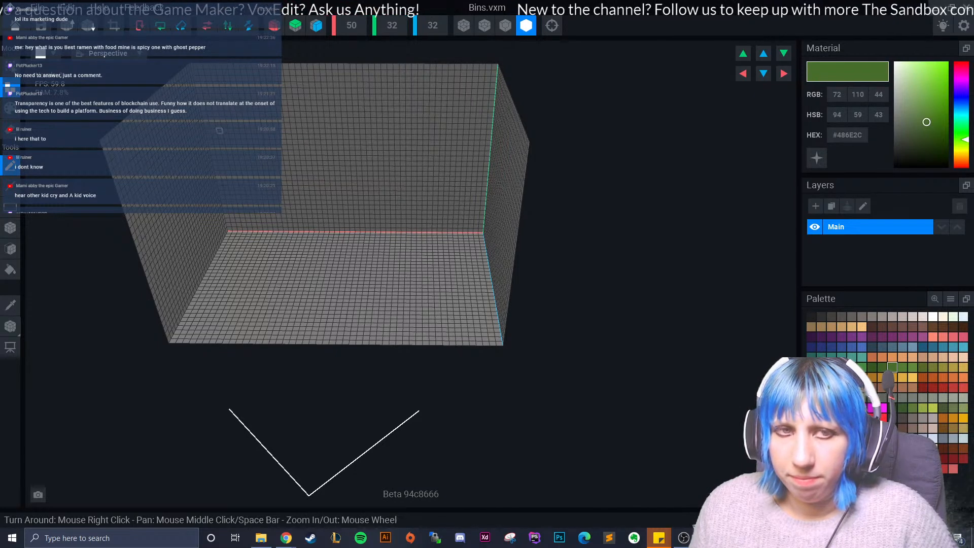
- Build a large solid dark green block that nearly fills the volume with the Box tool
{"action": "left_click_drag", "start_coordinate": [294, 217], "coordinate": [416, 292]}
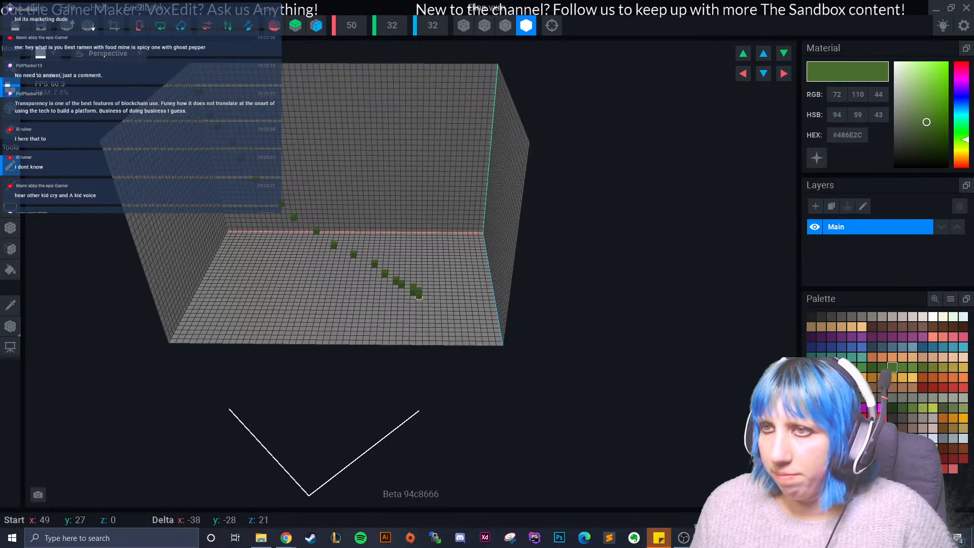
{"action": "key", "text": "ctrl+z"}
{"action": "left_click", "coordinate": [10, 227]}
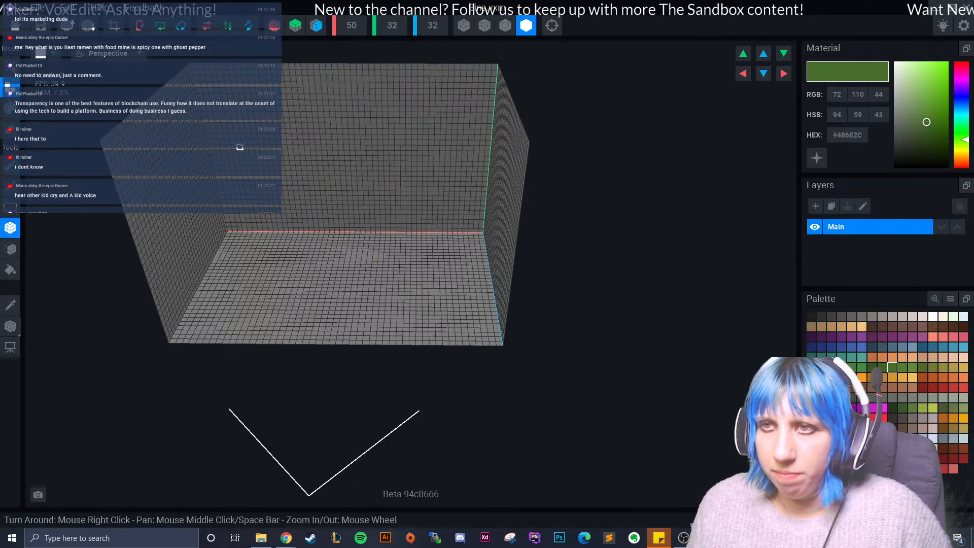
{"action": "left_click_drag", "start_coordinate": [201, 96], "coordinate": [499, 335]}
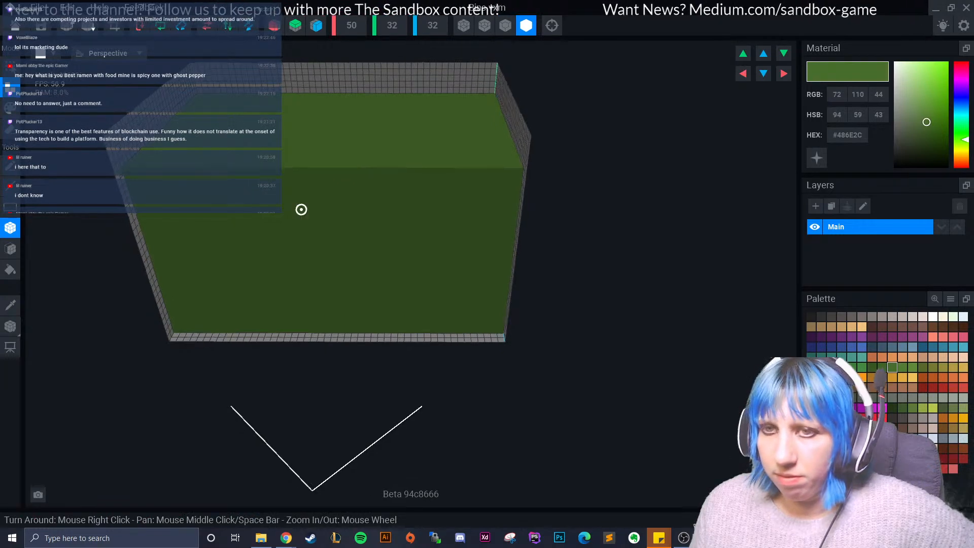
- Erase voxel layers from the underside of the green block with the Face tool and display the model with outlined edges
{"action": "right_click_drag", "start_coordinate": [497, 333], "coordinate": [457, 193]}
{"action": "left_click", "coordinate": [10, 249]}
{"action": "left_click", "coordinate": [10, 129]}
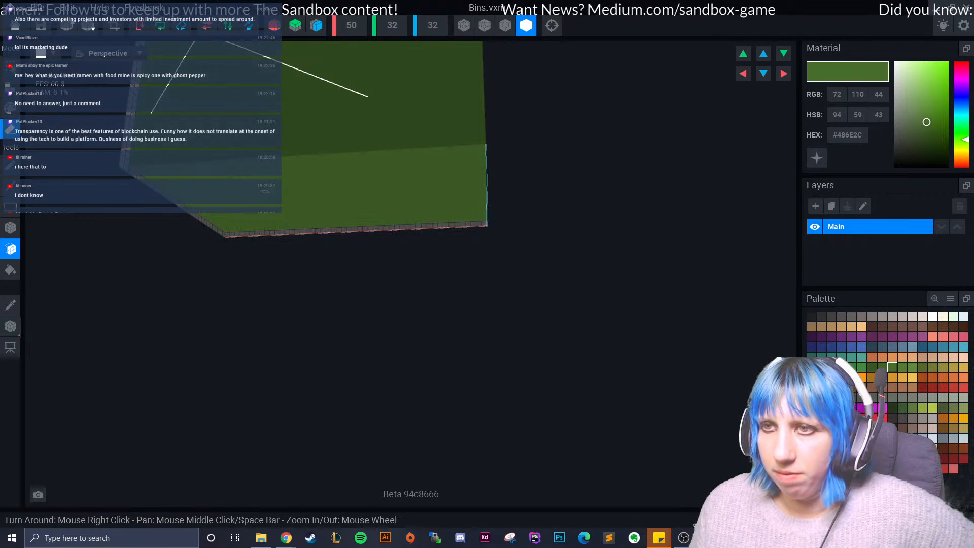
{"action": "left_click", "coordinate": [10, 88]}
{"action": "right_click_drag", "start_coordinate": [432, 208], "coordinate": [604, 230]}
{"action": "left_click", "coordinate": [505, 26]}
{"action": "right_click_drag", "start_coordinate": [254, 135], "coordinate": [231, 167]}
{"action": "left_click", "coordinate": [163, 176]}
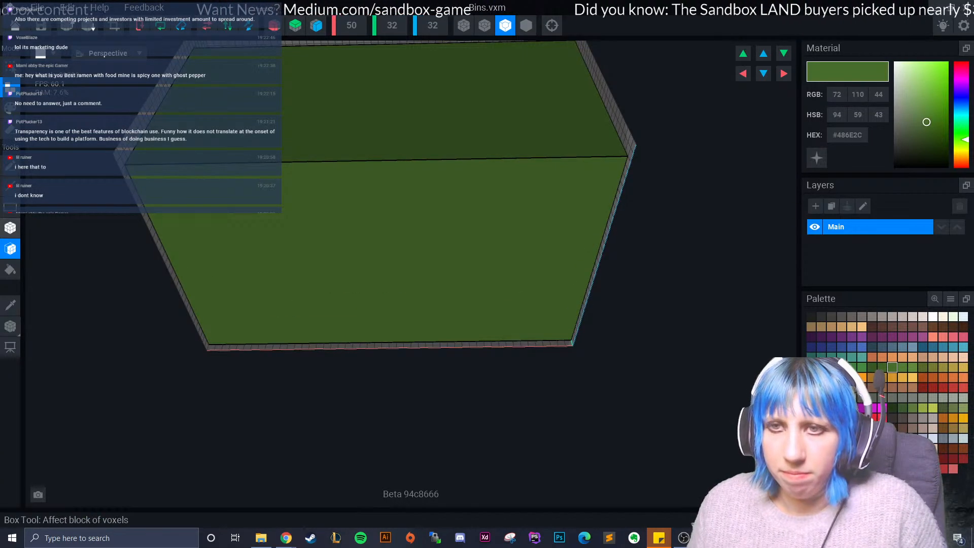
- Add a dark grey #534F4E foot near a front corner of the block's underside with the Box tool
{"action": "left_click", "coordinate": [10, 228]}
{"action": "mouse_move", "coordinate": [184, 193]}
{"action": "left_mouse_down"}
{"action": "mouse_move", "coordinate": [178, 185]}
{"action": "mouse_move", "coordinate": [191, 203]}
{"action": "mouse_move", "coordinate": [182, 166]}
{"action": "left_mouse_up"}
{"action": "key", "text": "ctrl+z"}
{"action": "left_click", "coordinate": [842, 316]}
{"action": "right_click_drag", "start_coordinate": [546, 215], "coordinate": [540, 198]}
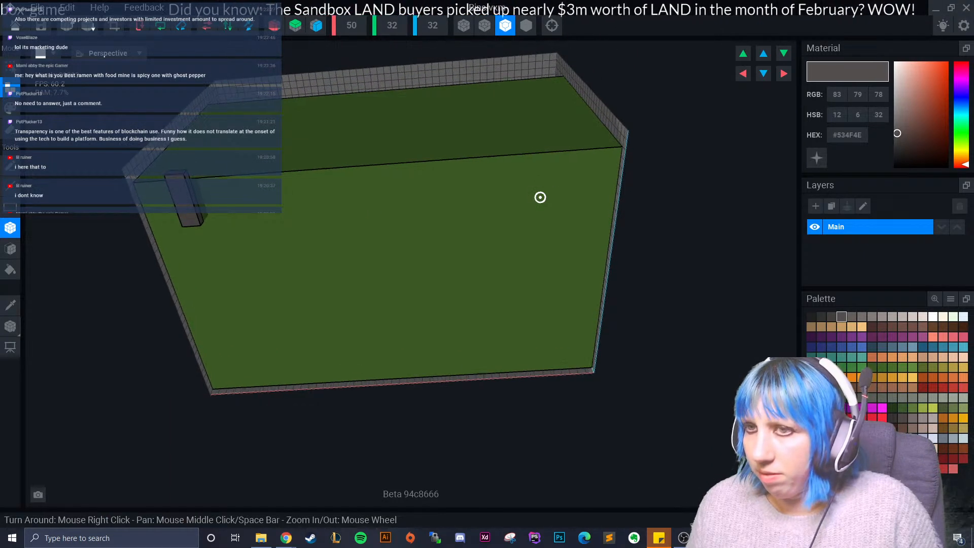
- Turn on X-axis symmetry and redraw the foot so that both front corners of the underside have one
{"action": "left_click", "coordinate": [275, 25]}
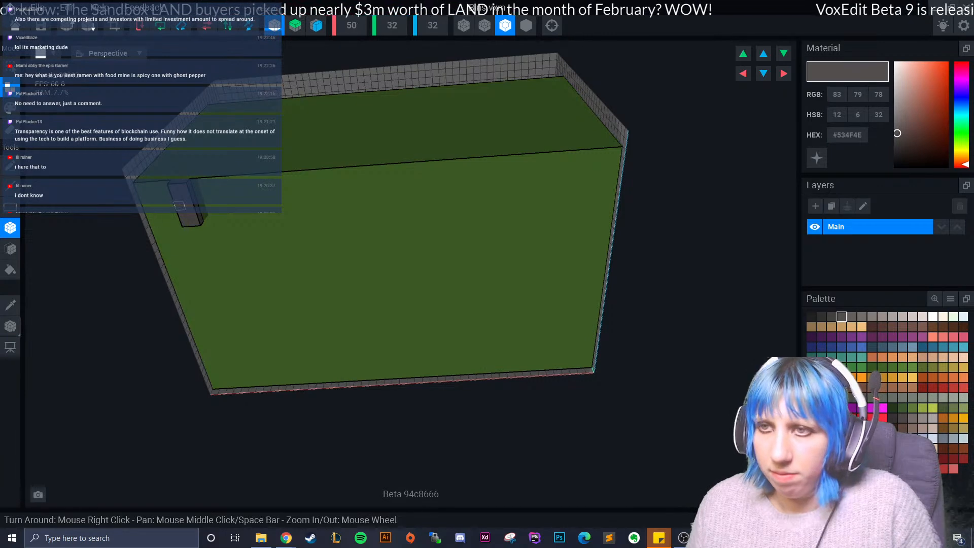
{"action": "left_click_drag", "start_coordinate": [173, 181], "coordinate": [186, 180]}
{"action": "left_click_drag", "start_coordinate": [569, 150], "coordinate": [572, 189]}
{"action": "right_click_drag", "start_coordinate": [572, 190], "coordinate": [557, 224]}
{"action": "left_click_drag", "start_coordinate": [556, 189], "coordinate": [567, 187]}
{"action": "right_click_drag", "start_coordinate": [310, 277], "coordinate": [311, 334]}
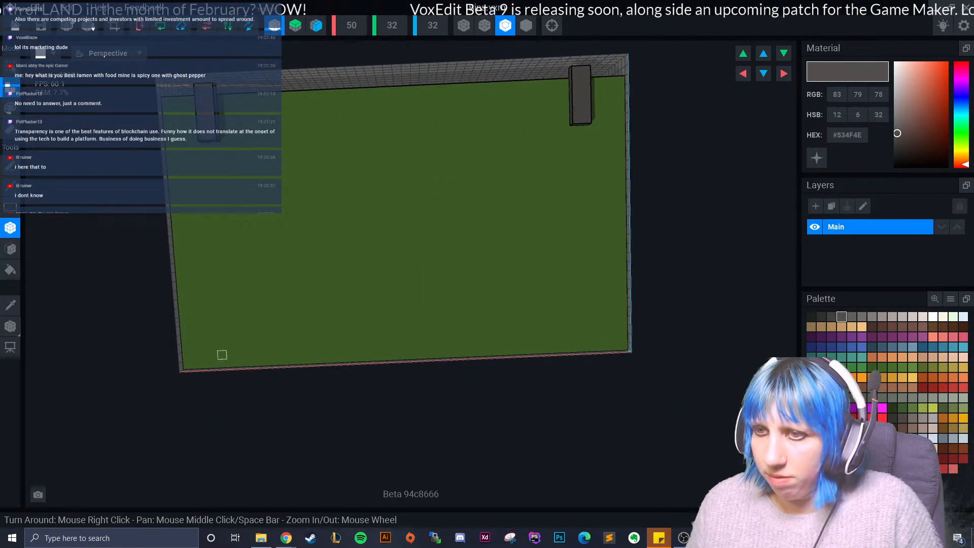
- Extend the two feet into strips to the back edge and erase their middle sections, leaving a foot at each corner
{"action": "left_click_drag", "start_coordinate": [207, 146], "coordinate": [229, 370]}
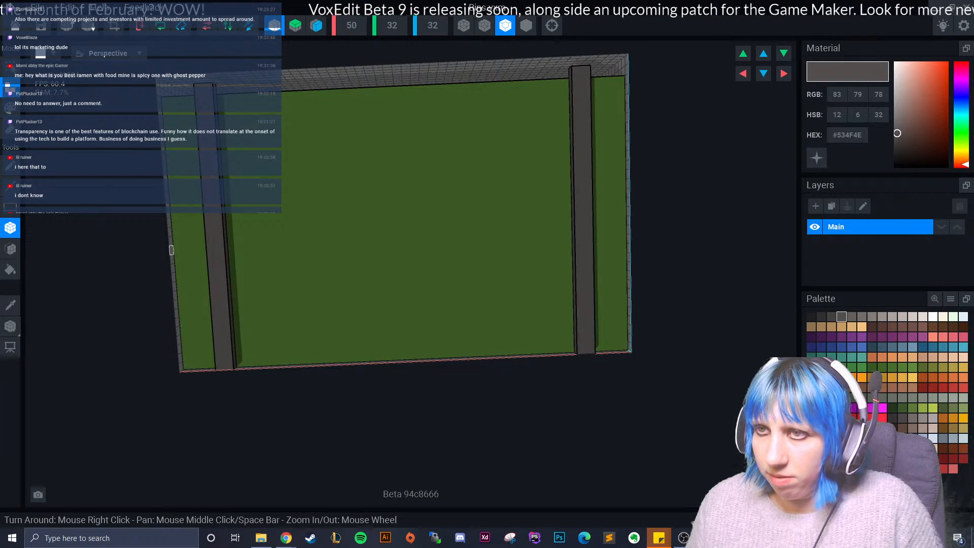
{"action": "left_click", "coordinate": [10, 130]}
{"action": "left_click_drag", "start_coordinate": [203, 155], "coordinate": [223, 323]}
{"action": "left_click_drag", "start_coordinate": [202, 136], "coordinate": [213, 146]}
{"action": "scroll", "coordinate": [355, 241], "scroll_direction": "down", "scroll_amount": 3}
{"action": "key", "text": "ctrl+z"}
{"action": "left_click_drag", "start_coordinate": [262, 184], "coordinate": [270, 181]}
{"action": "key", "text": "ctrl+z"}
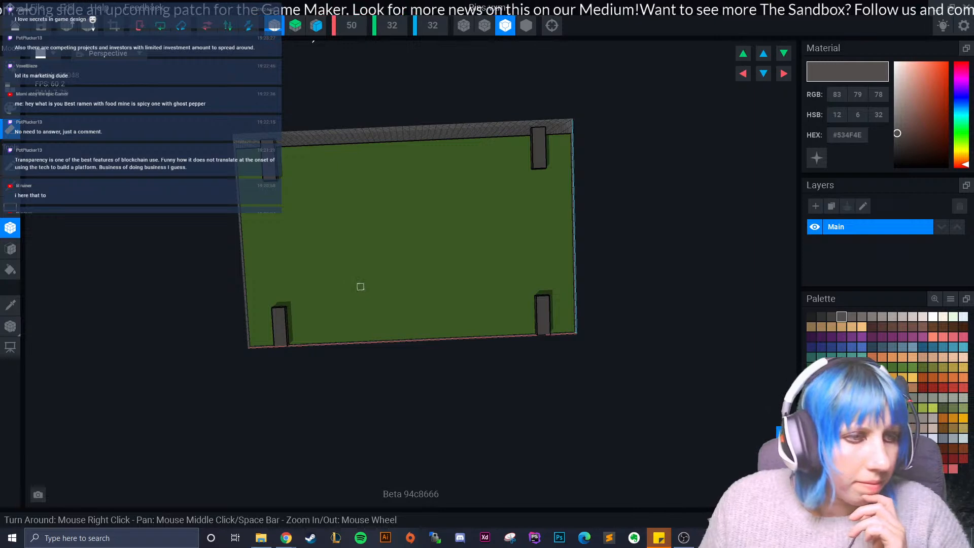
- Add a matching grey foot at the middle of the underside's front edge
{"action": "right_click_drag", "start_coordinate": [425, 257], "coordinate": [433, 270]}
{"action": "middle_click_drag", "start_coordinate": [433, 270], "coordinate": [398, 109]}
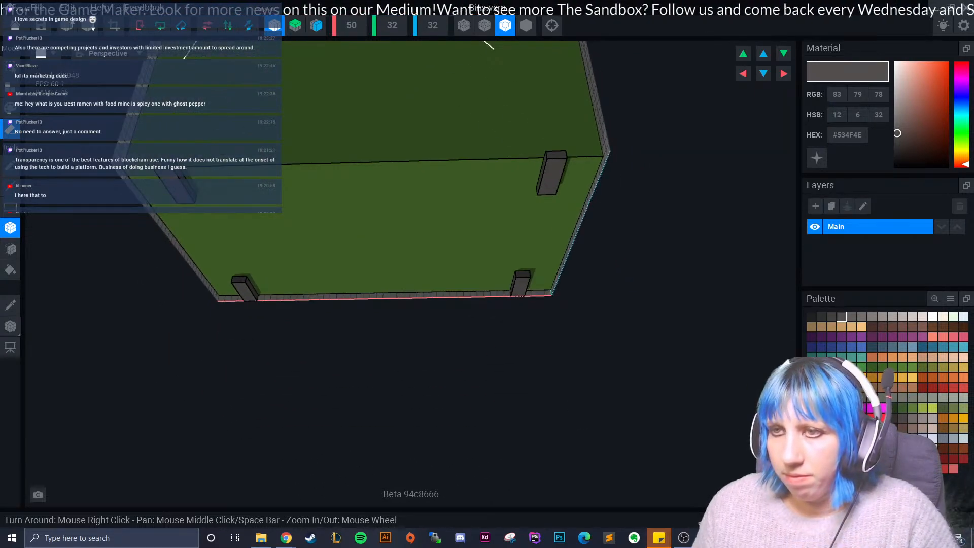
{"action": "left_click", "coordinate": [10, 87]}
{"action": "right_click_drag", "start_coordinate": [351, 189], "coordinate": [355, 159]}
{"action": "left_click", "coordinate": [365, 156]}
{"action": "left_click_drag", "start_coordinate": [355, 159], "coordinate": [361, 192]}
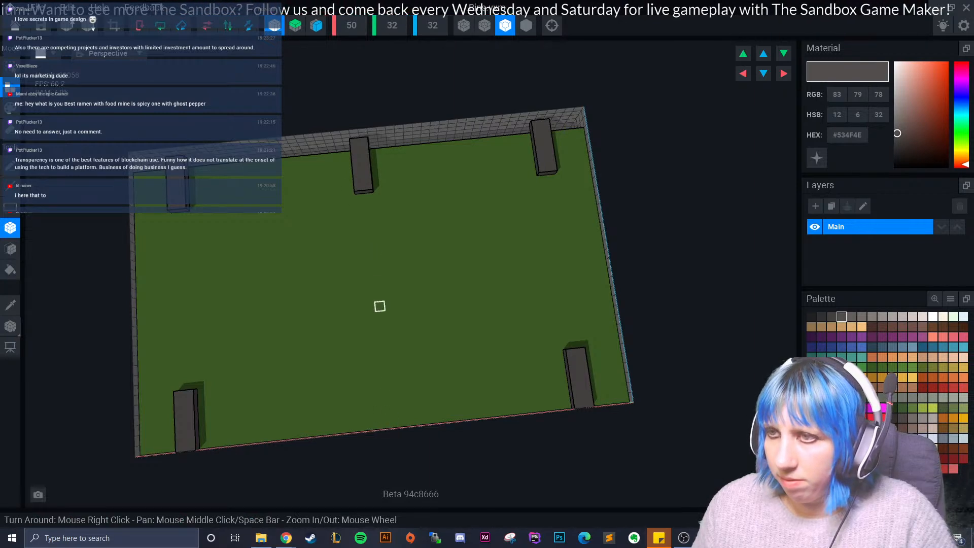
- Add a matching grey foot, centred and built up row by row, at the underside's back edge
{"action": "left_click_drag", "start_coordinate": [392, 423], "coordinate": [402, 423]}
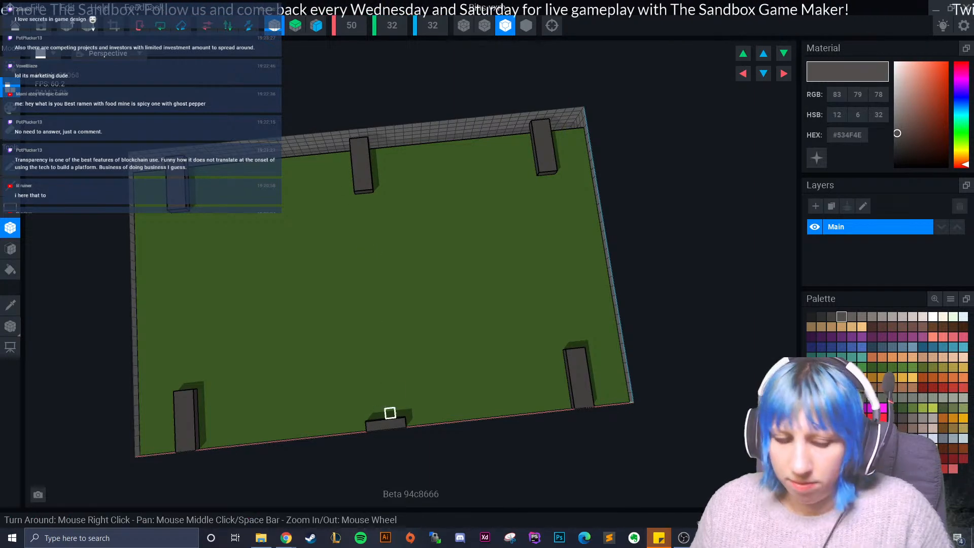
{"action": "key", "text": "ctrl+z"}
{"action": "left_click", "coordinate": [382, 424]}
{"action": "left_click", "coordinate": [381, 414]}
{"action": "left_click", "coordinate": [379, 404]}
{"action": "left_click", "coordinate": [378, 394]}
{"action": "left_click", "coordinate": [378, 384]}
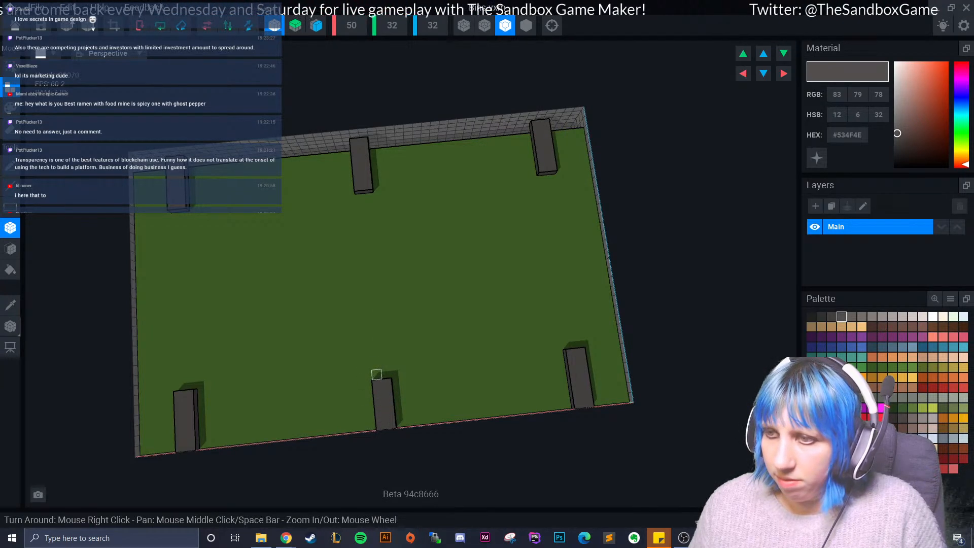
- Cover the top of the green block with a thin #302F2F lid slab that leaves a narrow green rim
{"action": "scroll", "coordinate": [337, 349], "scroll_direction": "up", "scroll_amount": 5}
{"action": "scroll", "coordinate": [339, 350], "scroll_direction": "down", "scroll_amount": 5}
{"action": "right_click_drag", "start_coordinate": [359, 379], "coordinate": [377, 362]}
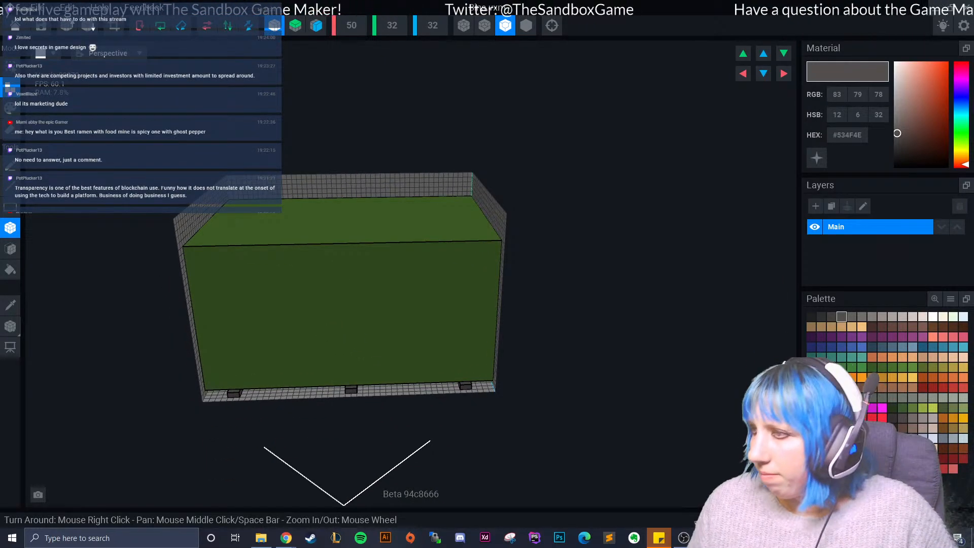
{"action": "left_click", "coordinate": [821, 316]}
{"action": "right_click_drag", "start_coordinate": [290, 247], "coordinate": [278, 274]}
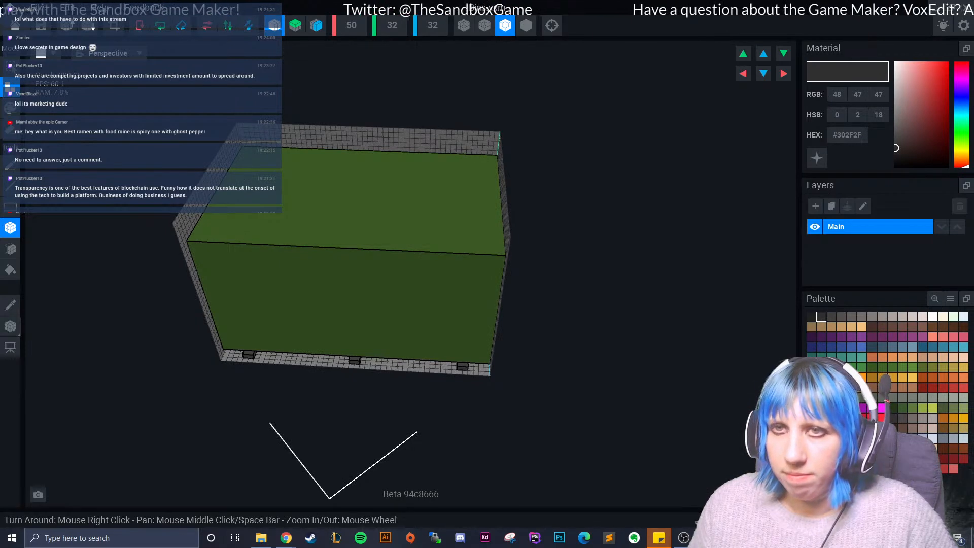
{"action": "scroll", "coordinate": [363, 251], "scroll_direction": "up", "scroll_amount": 3}
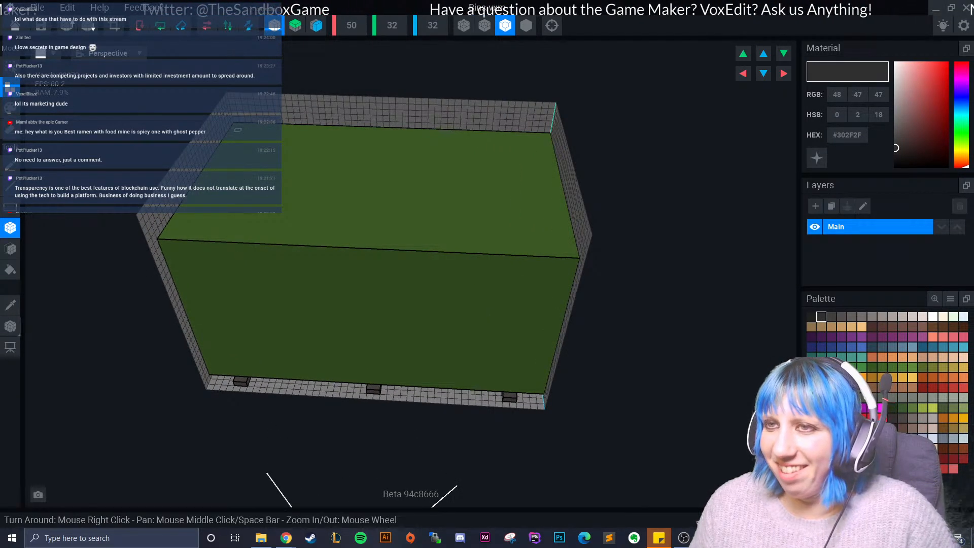
{"action": "left_click_drag", "start_coordinate": [240, 127], "coordinate": [565, 246]}
{"action": "middle_click_drag", "start_coordinate": [440, 208], "coordinate": [437, 303]}
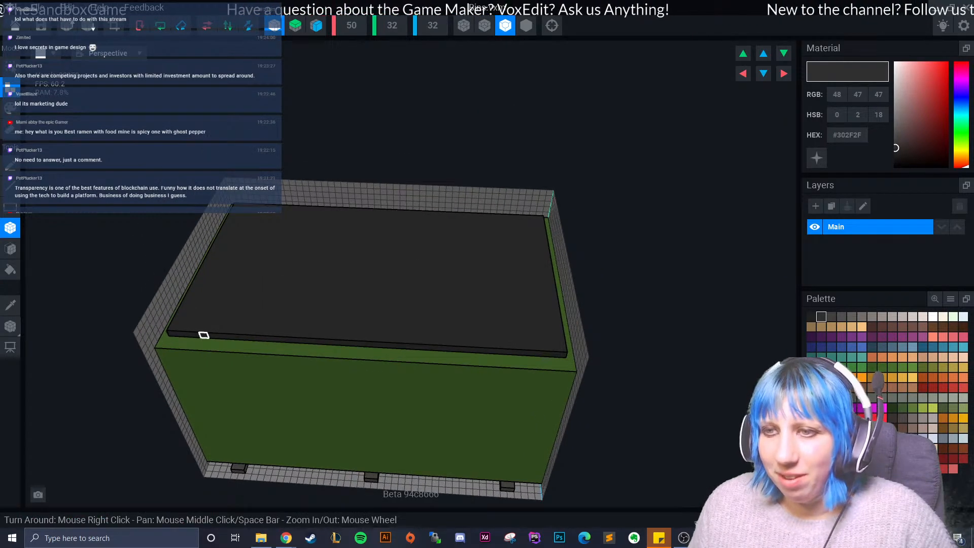
{"action": "left_click_drag", "start_coordinate": [171, 339], "coordinate": [563, 360]}
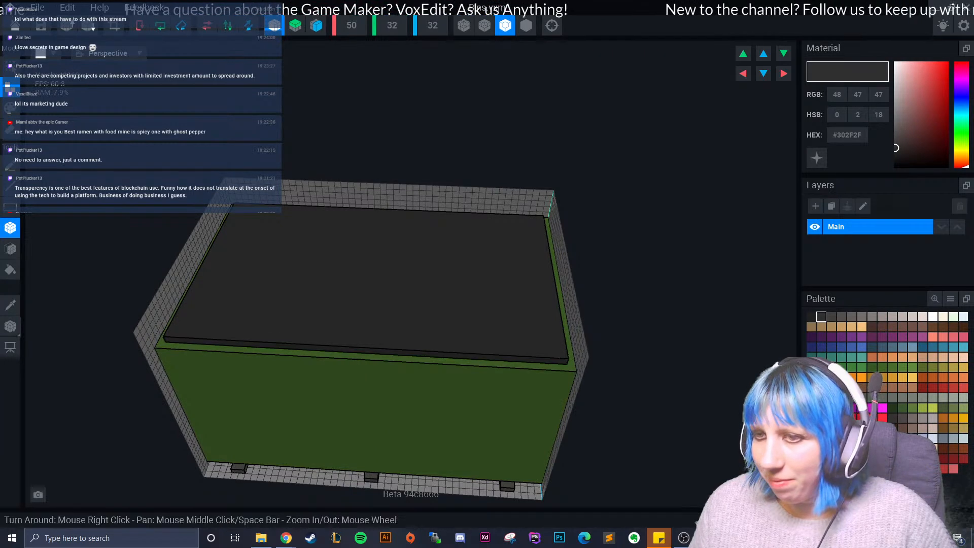
- Thicken the dark lid upward with the Face tool
{"action": "left_click", "coordinate": [11, 248]}
{"action": "left_click", "coordinate": [305, 261]}
{"action": "right_click_drag", "start_coordinate": [306, 261], "coordinate": [61, 249]}
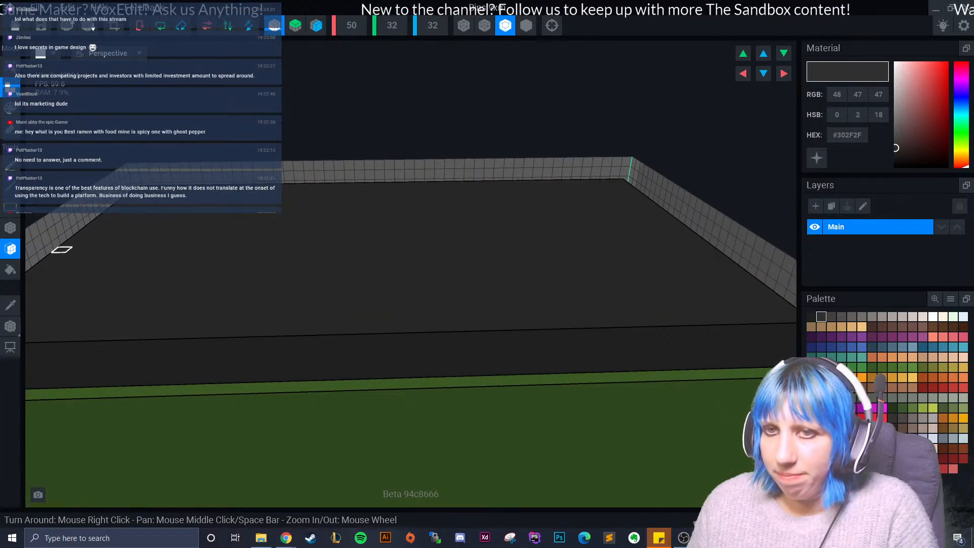
- Paint five lighter #423F3E stripes from back to front across the top of the lid
{"action": "left_click", "coordinate": [832, 317]}
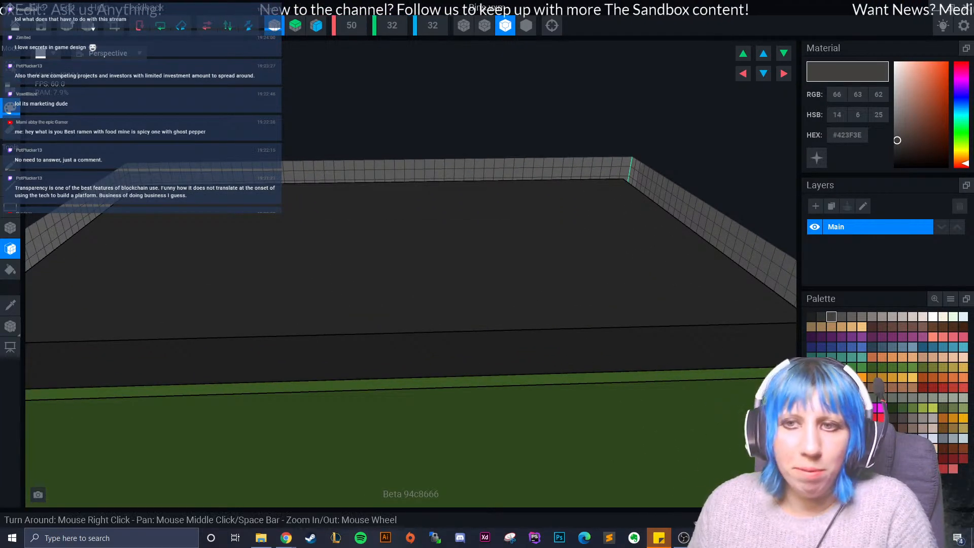
{"action": "left_click", "coordinate": [10, 228]}
{"action": "right_click_drag", "start_coordinate": [167, 235], "coordinate": [218, 230]}
{"action": "scroll", "coordinate": [218, 230], "scroll_direction": "down", "scroll_amount": 5}
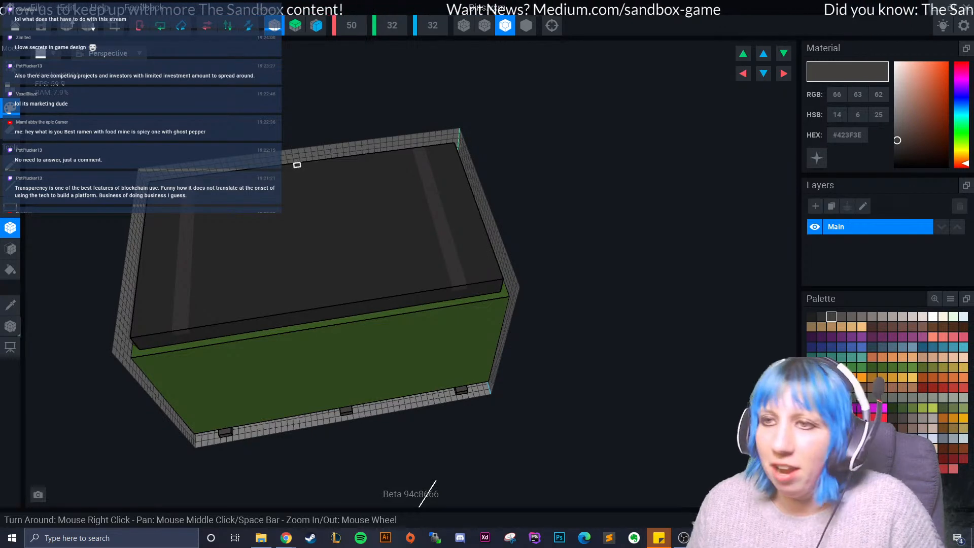
{"action": "left_click_drag", "start_coordinate": [305, 171], "coordinate": [328, 304]}
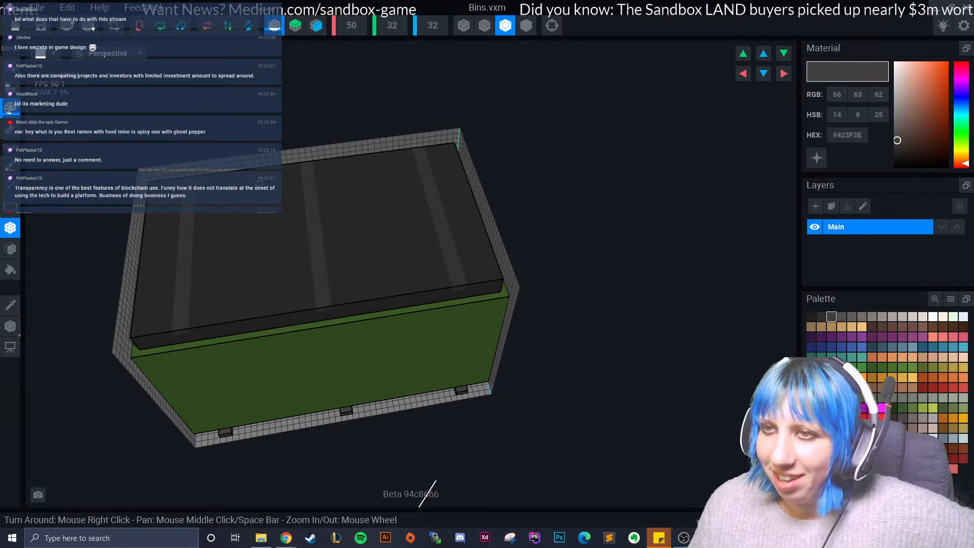
{"action": "left_click_drag", "start_coordinate": [245, 175], "coordinate": [246, 331]}
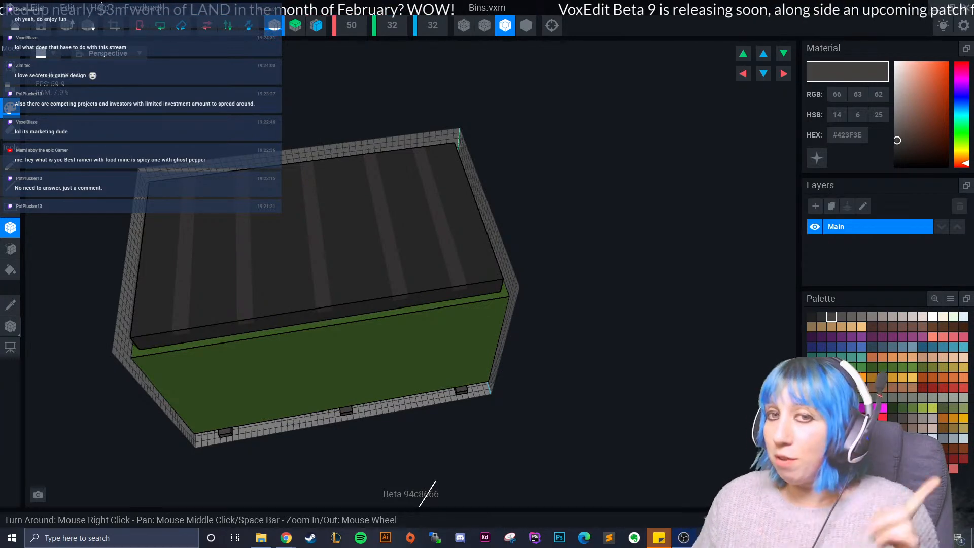
- Continue the #423F3E stripes down the front edge of the lid
{"action": "right_click_drag", "start_coordinate": [352, 292], "coordinate": [321, 228]}
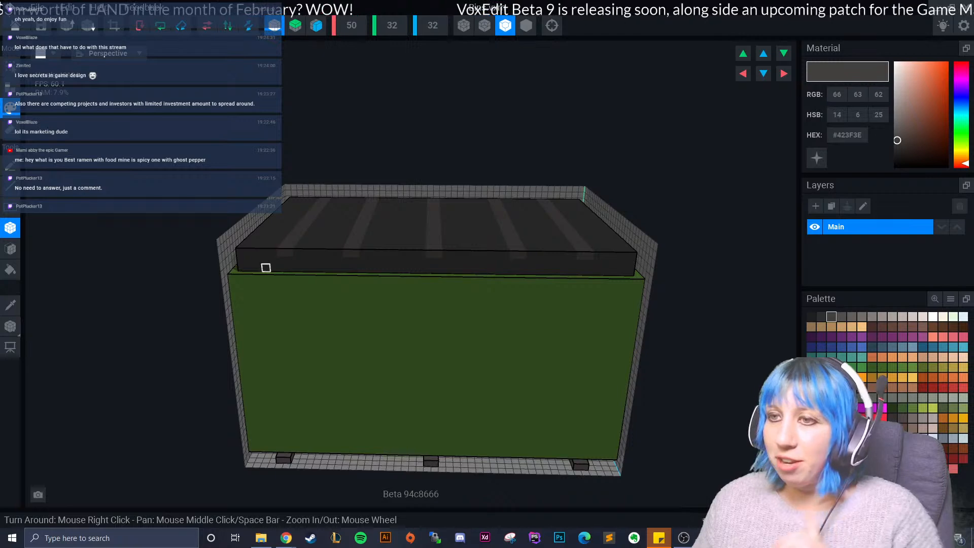
{"action": "left_click", "coordinate": [282, 261]}
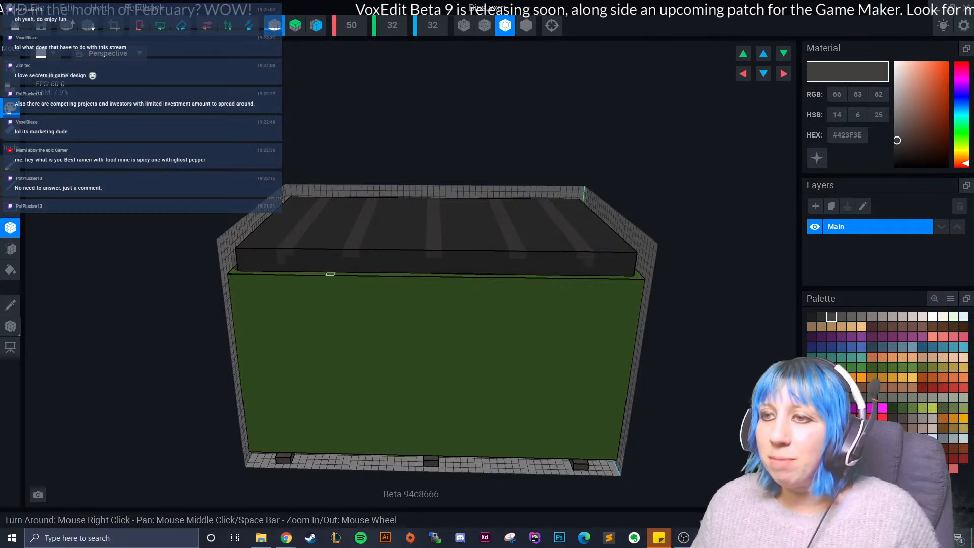
{"action": "left_click", "coordinate": [347, 261]}
{"action": "left_click", "coordinate": [427, 261]}
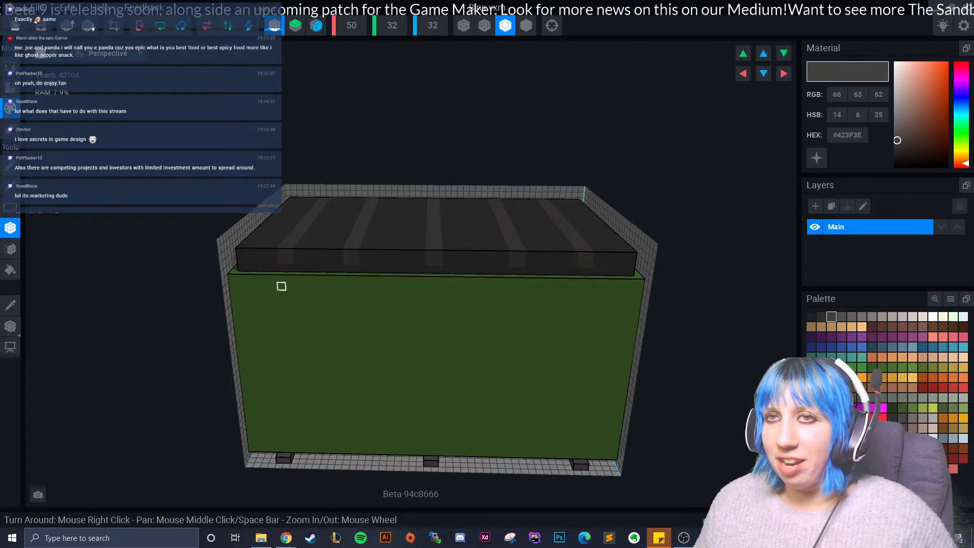
{"action": "right_click_drag", "start_coordinate": [297, 279], "coordinate": [430, 332]}
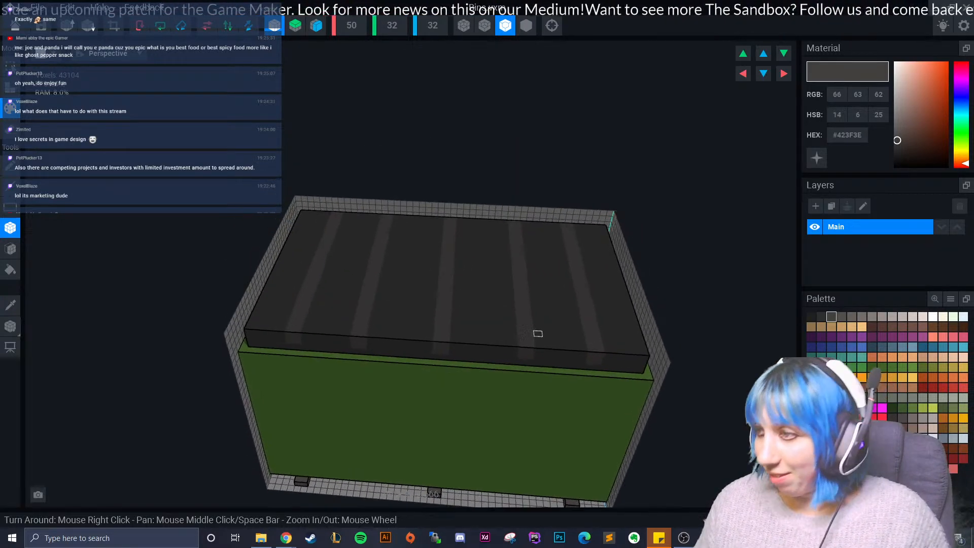
- Paint #1F1F1F shadow lines along the outer sides of the lid's stripes and both sides of the centre stripe
{"action": "left_click", "coordinate": [811, 317]}
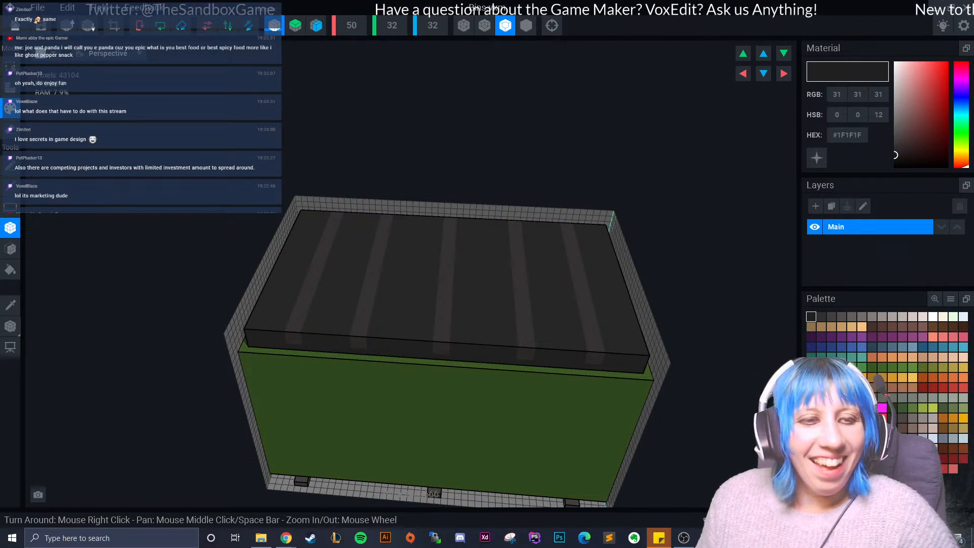
{"action": "mouse_move", "coordinate": [245, 344]}
{"action": "right_mouse_down"}
{"action": "mouse_move", "coordinate": [298, 320]}
{"action": "mouse_move", "coordinate": [300, 305]}
{"action": "right_mouse_up"}
{"action": "scroll", "coordinate": [298, 320], "scroll_direction": "up", "scroll_amount": 2}
{"action": "left_click_drag", "start_coordinate": [276, 173], "coordinate": [274, 340]}
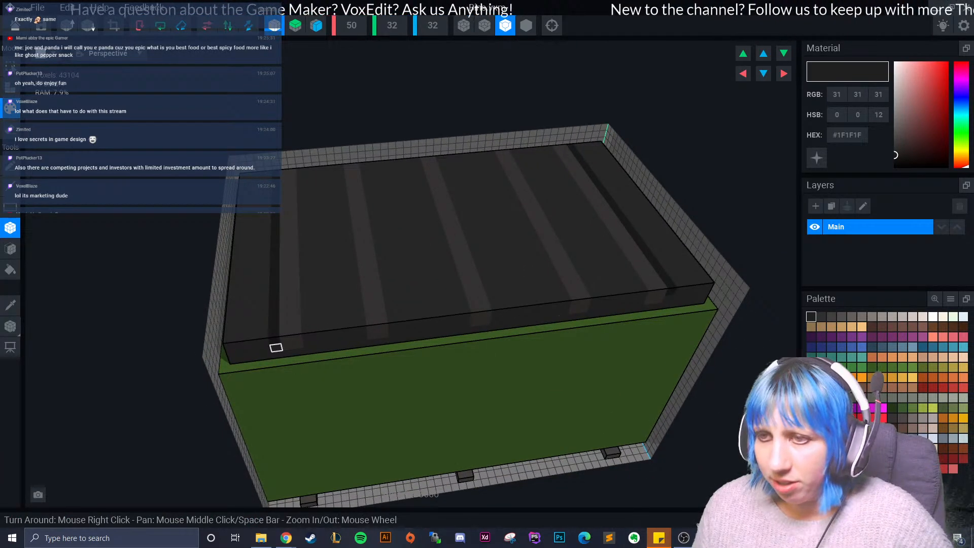
{"action": "right_click_drag", "start_coordinate": [339, 324], "coordinate": [341, 292]}
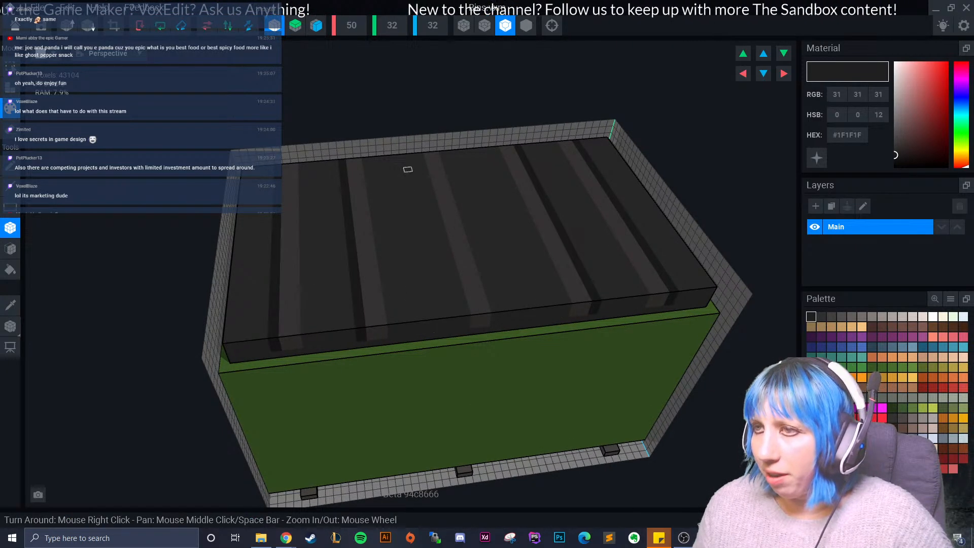
{"action": "left_click_drag", "start_coordinate": [420, 153], "coordinate": [465, 322]}
{"action": "right_click_drag", "start_coordinate": [456, 320], "coordinate": [450, 320]}
- Paint matching #1F1F1F shadow lines along the inner sides of the four outer lid stripes
{"action": "scroll", "coordinate": [424, 321], "scroll_direction": "down", "scroll_amount": 2}
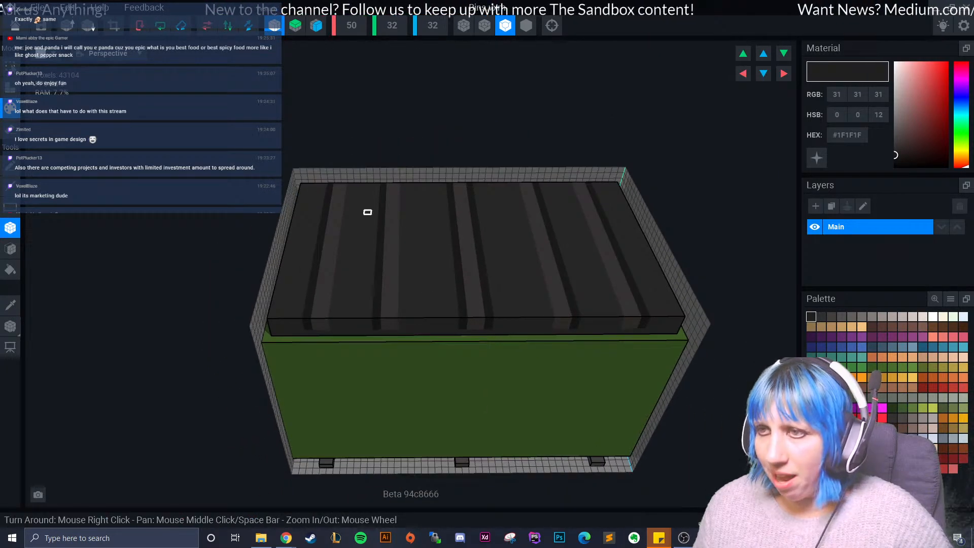
{"action": "left_click_drag", "start_coordinate": [349, 185], "coordinate": [334, 326]}
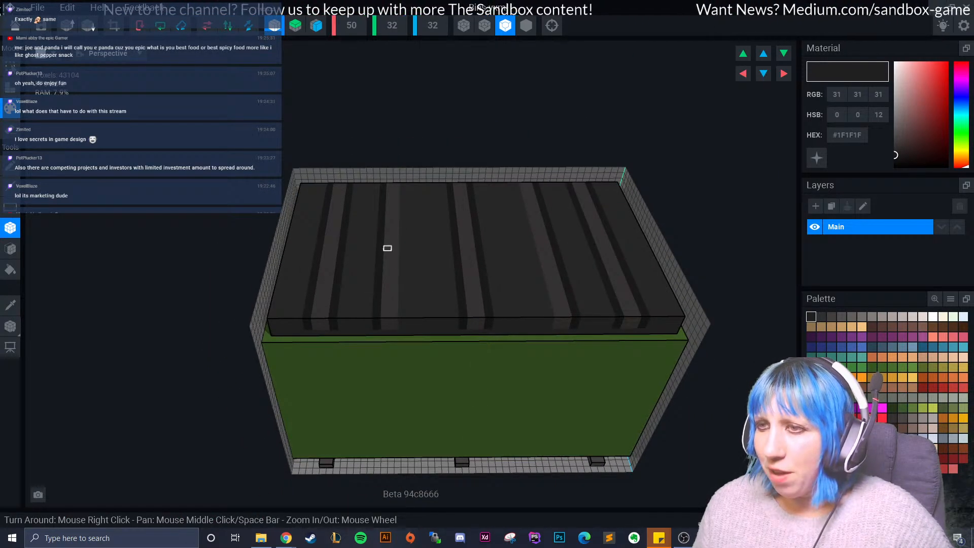
{"action": "left_click_drag", "start_coordinate": [403, 184], "coordinate": [404, 321]}
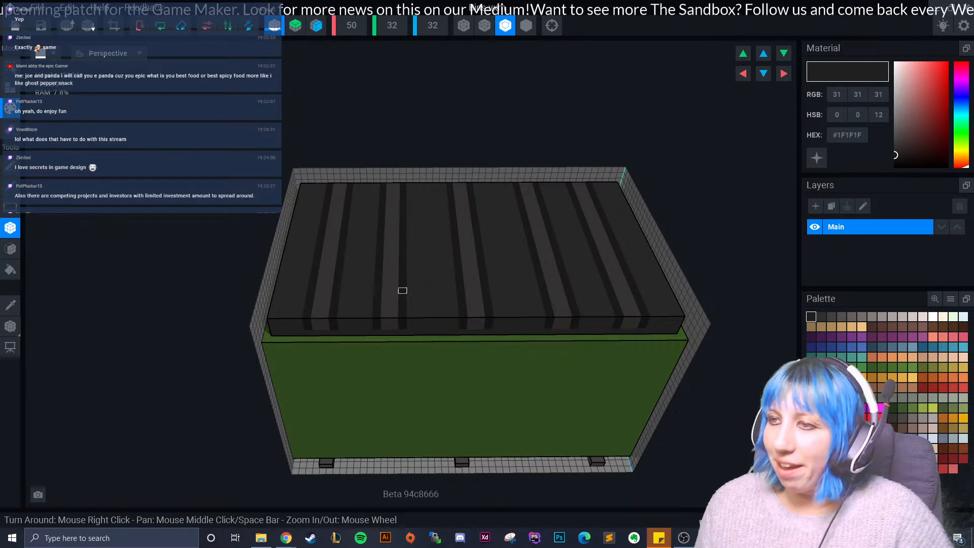
{"action": "right_click_drag", "start_coordinate": [372, 233], "coordinate": [433, 344]}
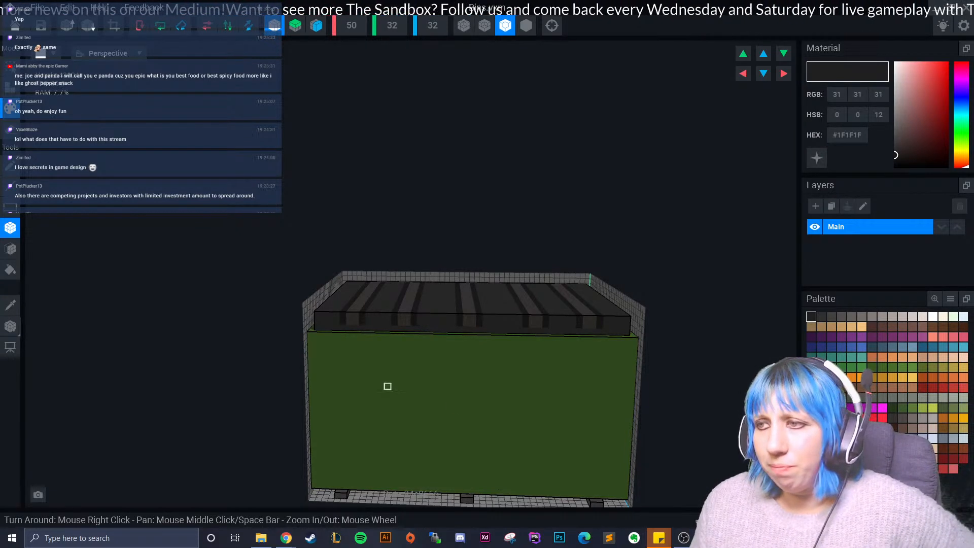
{"action": "right_click_drag", "start_coordinate": [452, 364], "coordinate": [458, 385]}
{"action": "scroll", "coordinate": [457, 386], "scroll_direction": "up", "scroll_amount": 1}
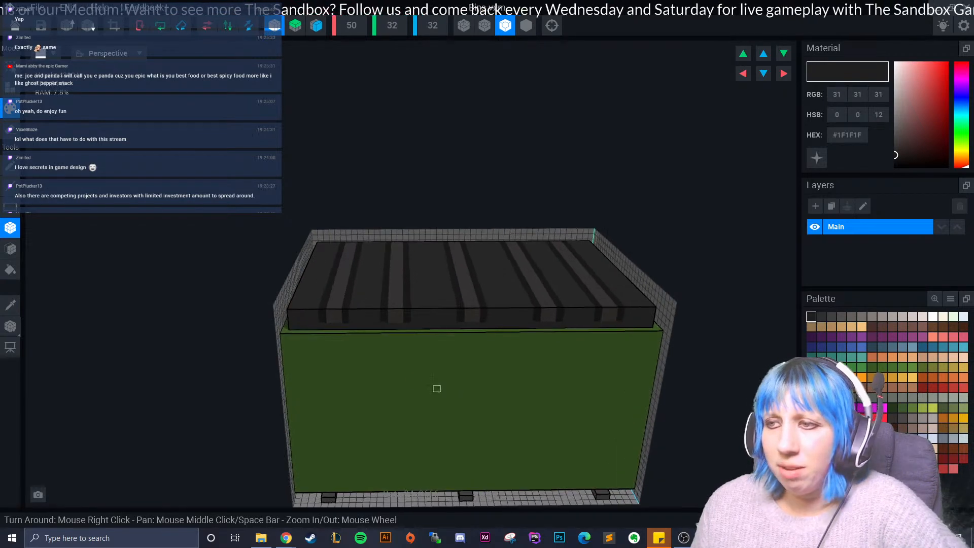
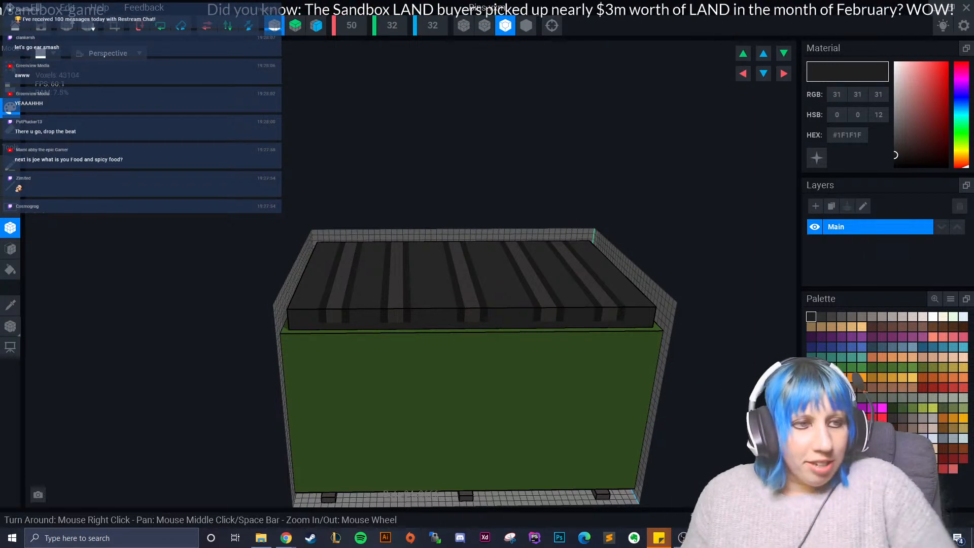
- Sample the bin's green and paint a #406227 horizontal band across the upper part of its front face
{"action": "right_click_drag", "start_coordinate": [401, 395], "coordinate": [463, 429]}
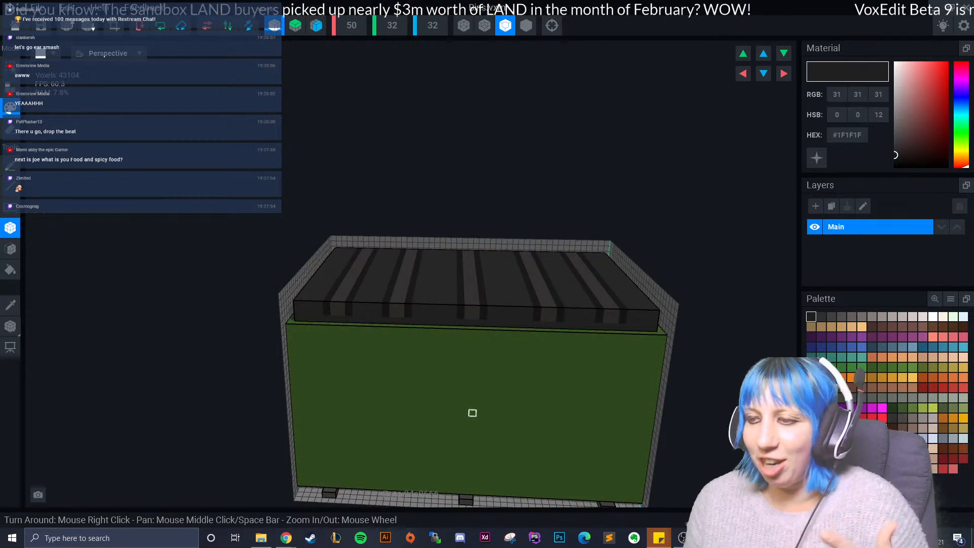
{"action": "left_click", "coordinate": [10, 305]}
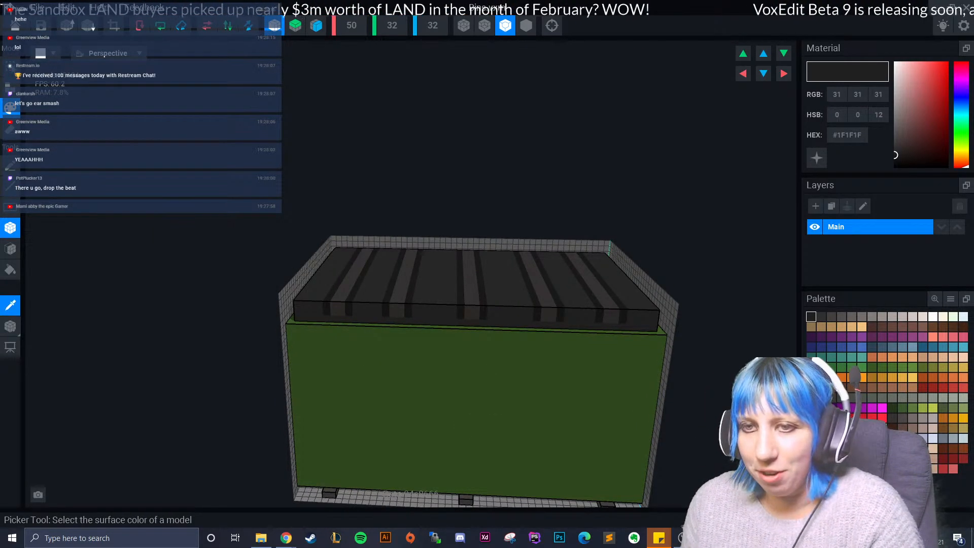
{"action": "left_click", "coordinate": [391, 396]}
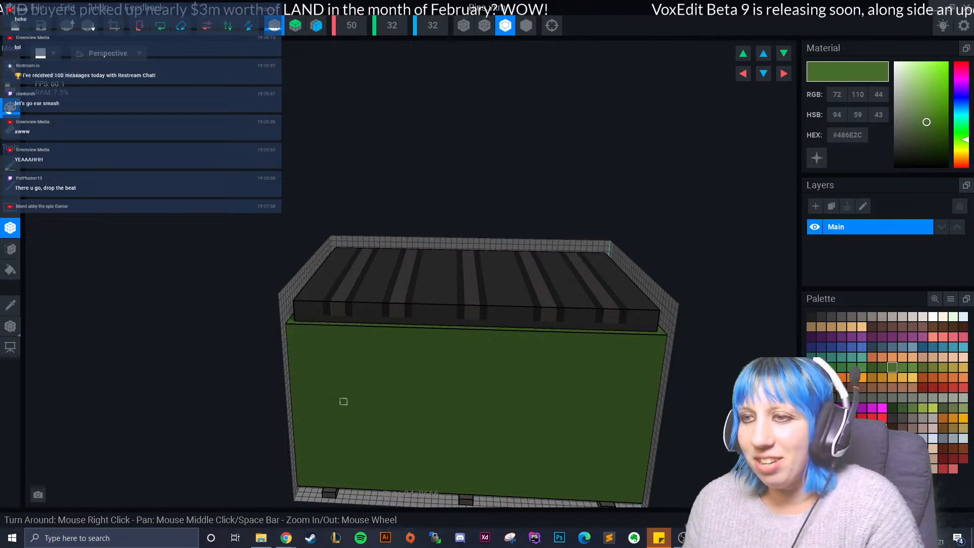
{"action": "middle_click_drag", "start_coordinate": [423, 437], "coordinate": [396, 389]}
{"action": "scroll", "coordinate": [427, 391], "scroll_direction": "up", "scroll_amount": 2}
{"action": "left_click", "coordinate": [883, 368]}
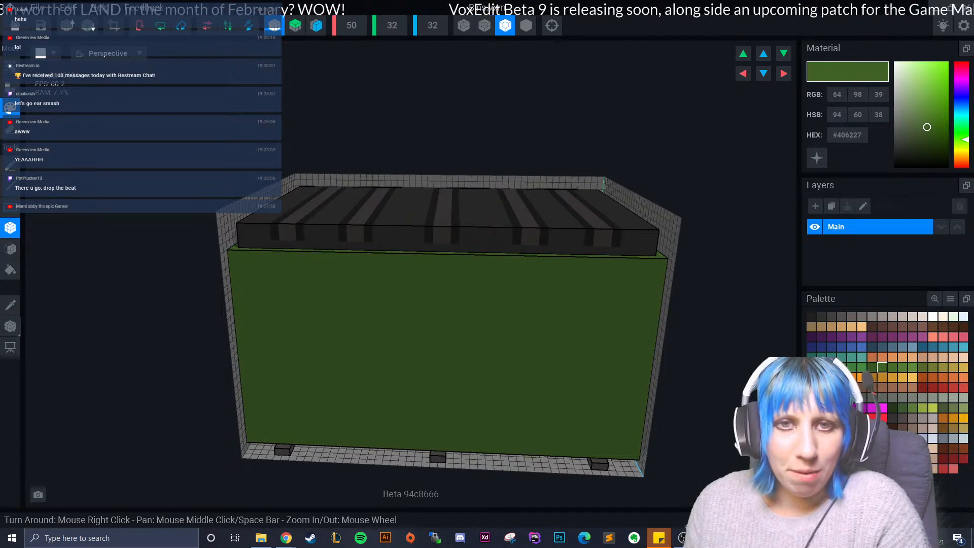
{"action": "mouse_move", "coordinate": [350, 299]}
{"action": "right_mouse_down"}
{"action": "mouse_move", "coordinate": [418, 327]}
{"action": "mouse_move", "coordinate": [349, 297]}
{"action": "right_mouse_up"}
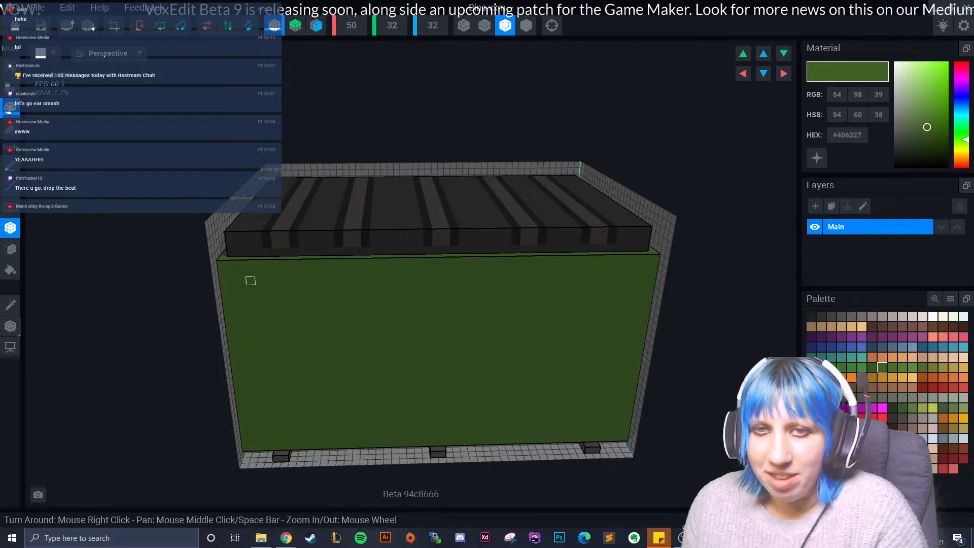
{"action": "left_click_drag", "start_coordinate": [256, 280], "coordinate": [440, 294]}
{"action": "left_click_drag", "start_coordinate": [591, 296], "coordinate": [591, 297]}
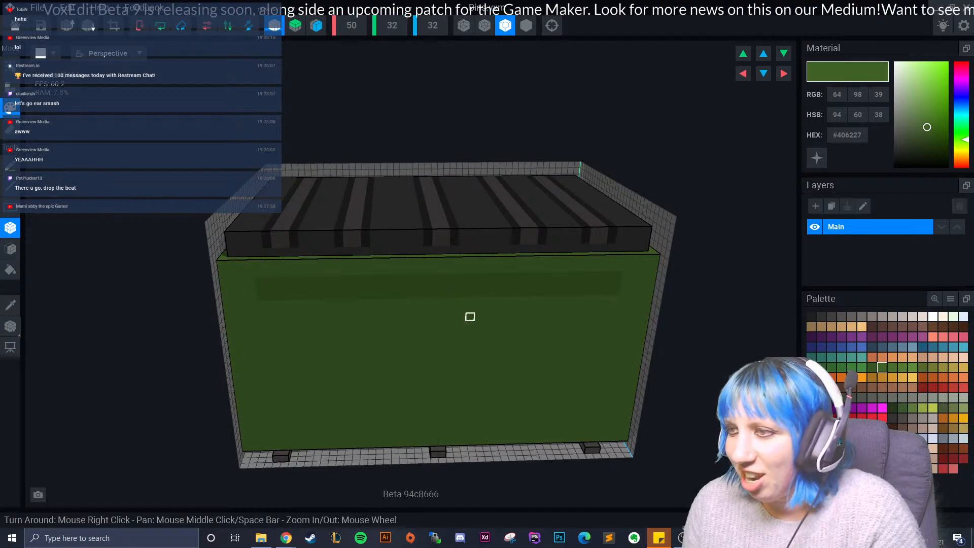
- Recolour the upper front band to #375621 and add another row of the same green along its lower edge
{"action": "scroll", "coordinate": [372, 344], "scroll_direction": "up", "scroll_amount": 2}
{"action": "left_click", "coordinate": [873, 367]}
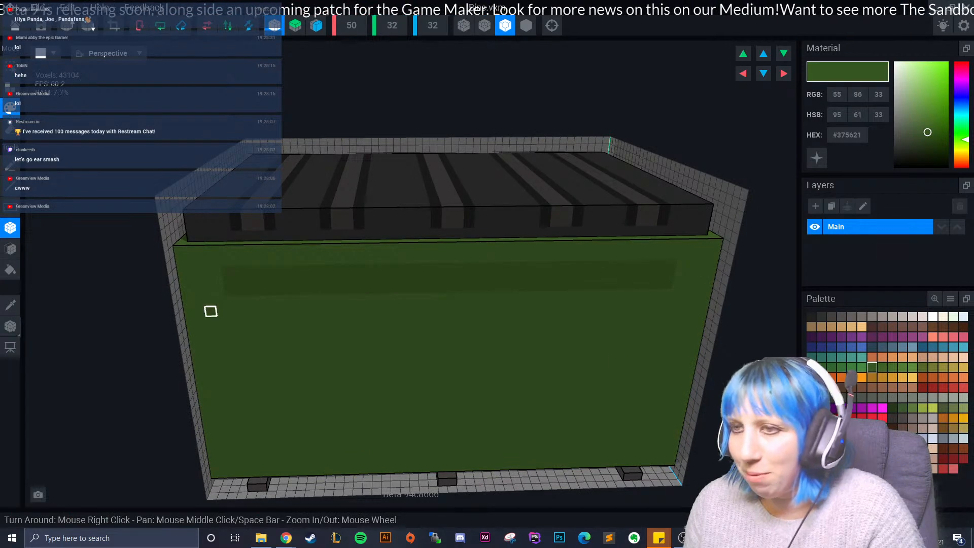
{"action": "left_click", "coordinate": [10, 248]}
{"action": "left_click", "coordinate": [292, 280]}
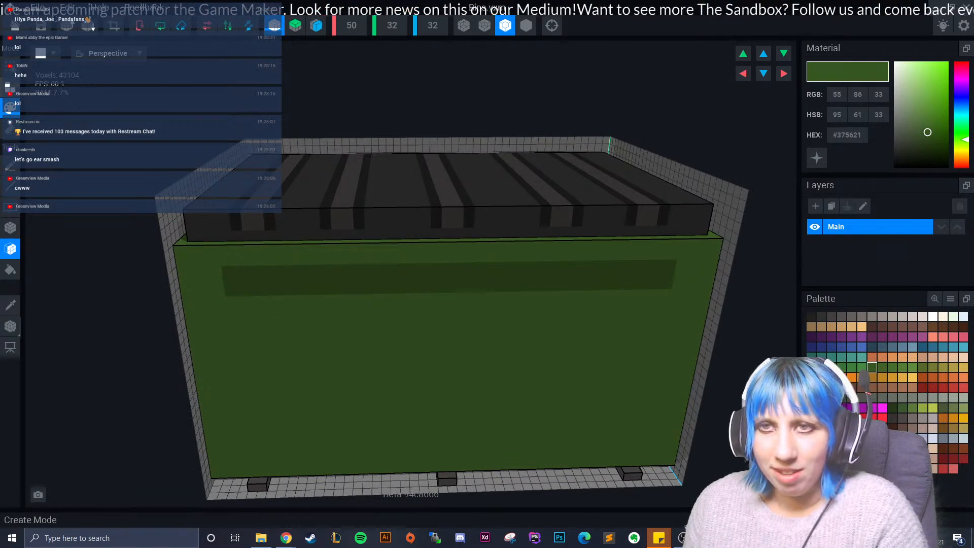
{"action": "left_click", "coordinate": [10, 228]}
{"action": "right_click_drag", "start_coordinate": [354, 382], "coordinate": [294, 307]}
{"action": "left_click_drag", "start_coordinate": [192, 218], "coordinate": [609, 216]}
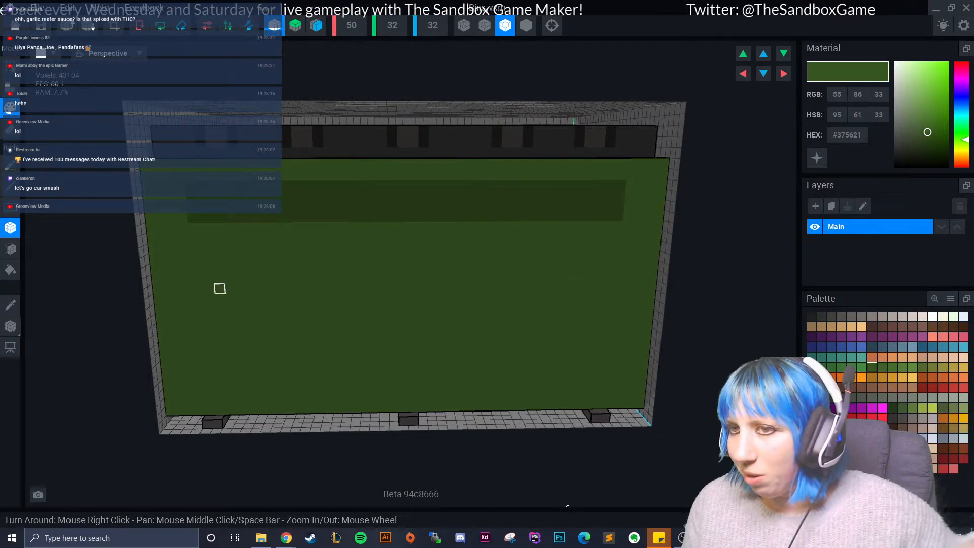
- Paint a #375621 stepped band near the base of the bin's front, with each upper tier narrower than the one below
{"action": "left_click_drag", "start_coordinate": [236, 374], "coordinate": [423, 372]}
{"action": "left_click_drag", "start_coordinate": [246, 363], "coordinate": [403, 363]}
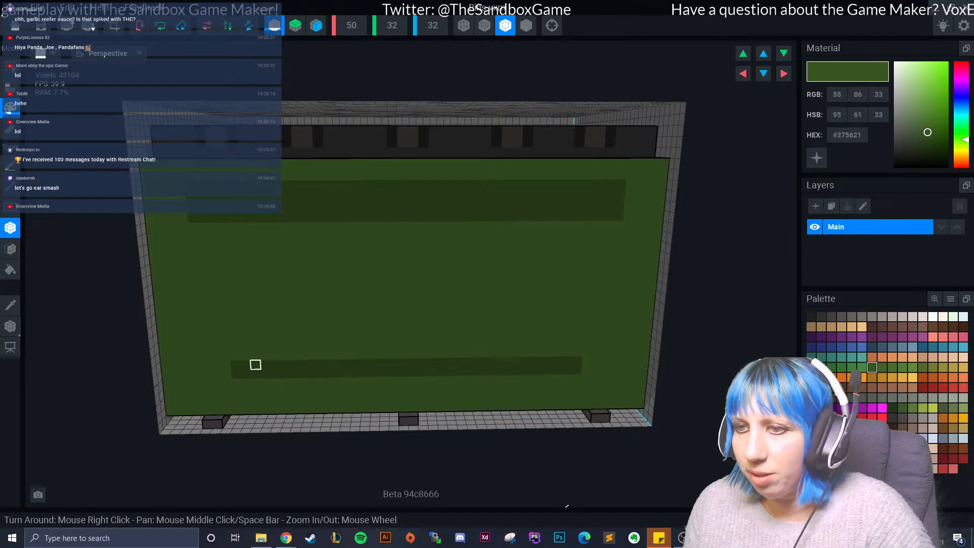
{"action": "left_click_drag", "start_coordinate": [245, 355], "coordinate": [407, 354]}
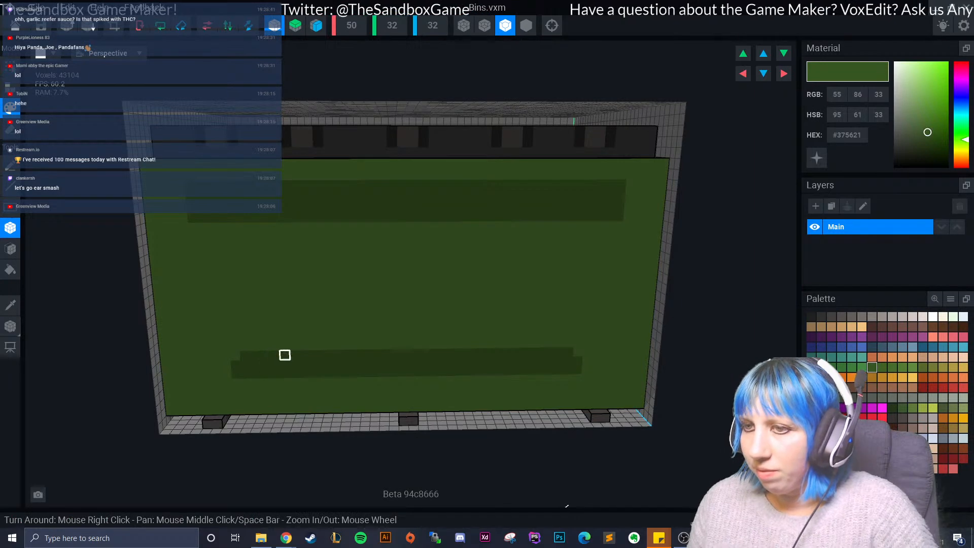
{"action": "left_click_drag", "start_coordinate": [262, 344], "coordinate": [407, 344]}
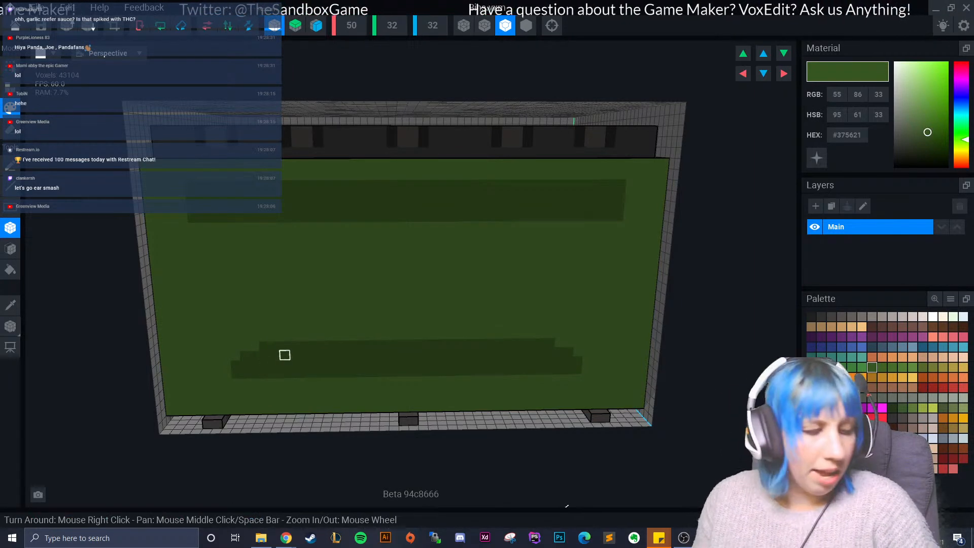
{"action": "left_click", "coordinate": [254, 346]}
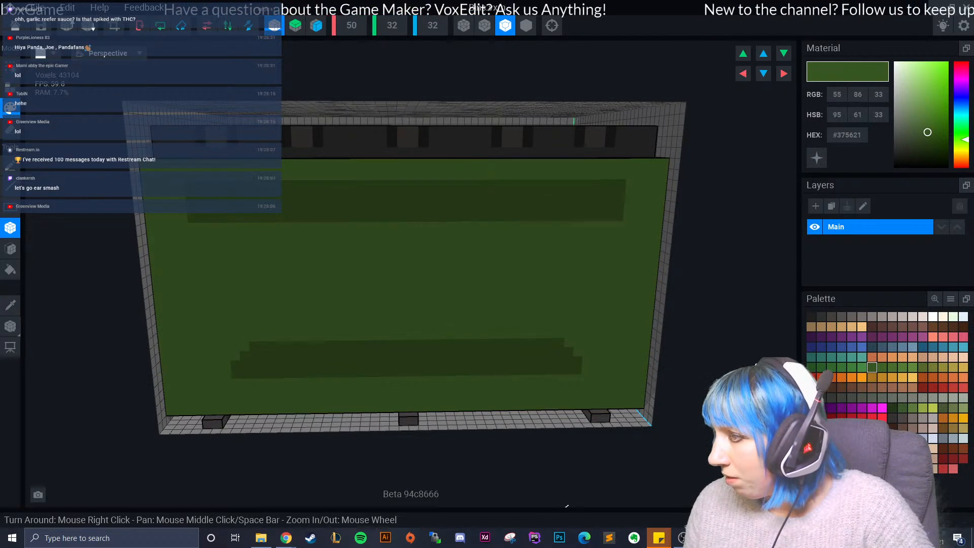
- Paint a single #BE8528 rectangle beneath the right end of the upper band, replacing the mirrored pair
{"action": "left_click", "coordinate": [882, 377]}
{"action": "left_click_drag", "start_coordinate": [535, 246], "coordinate": [614, 266]}
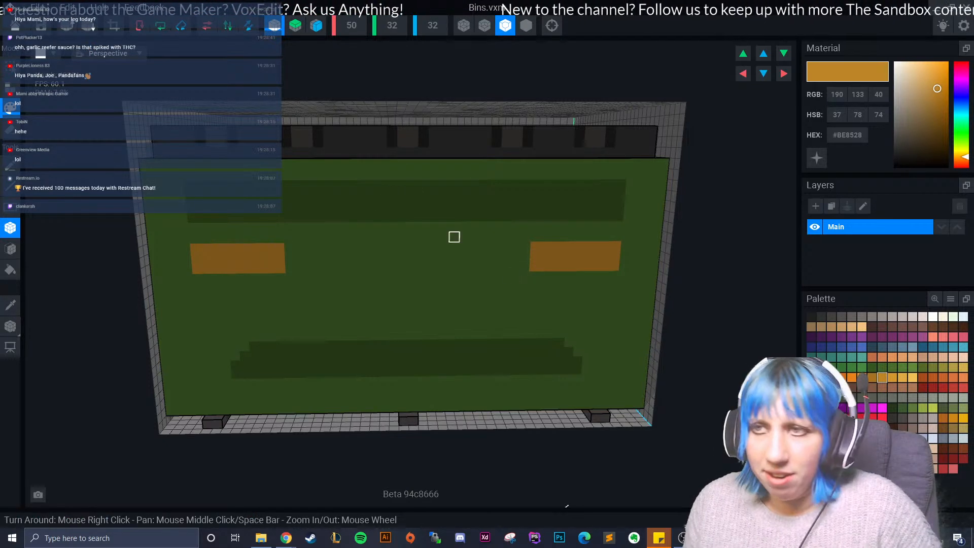
{"action": "key", "text": "ctrl+z"}
{"action": "left_click_drag", "start_coordinate": [616, 235], "coordinate": [530, 269]}
- Paint a large #375621 rectangle on the bin's end face and line its left and top edges with #406227
{"action": "right_click_drag", "start_coordinate": [550, 303], "coordinate": [555, 304]}
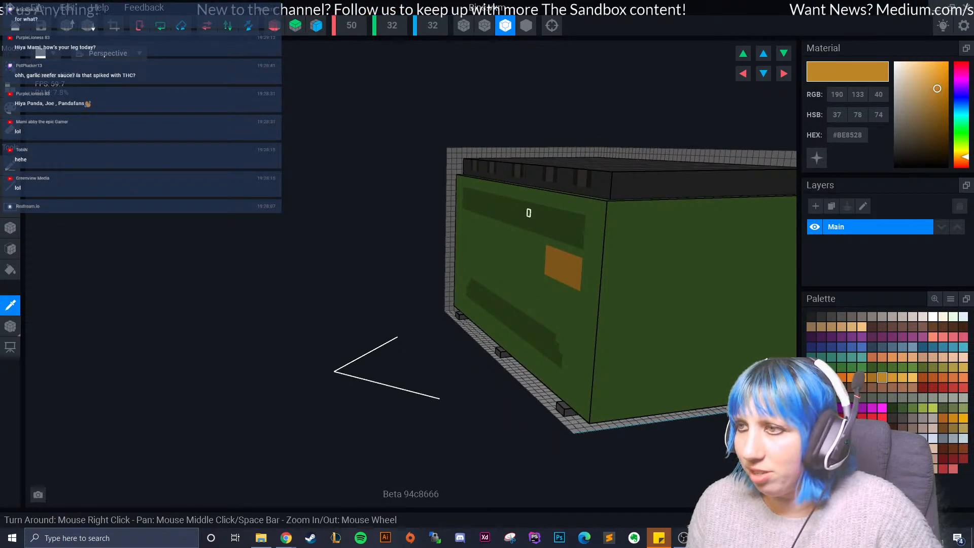
{"action": "left_click", "coordinate": [525, 213]}
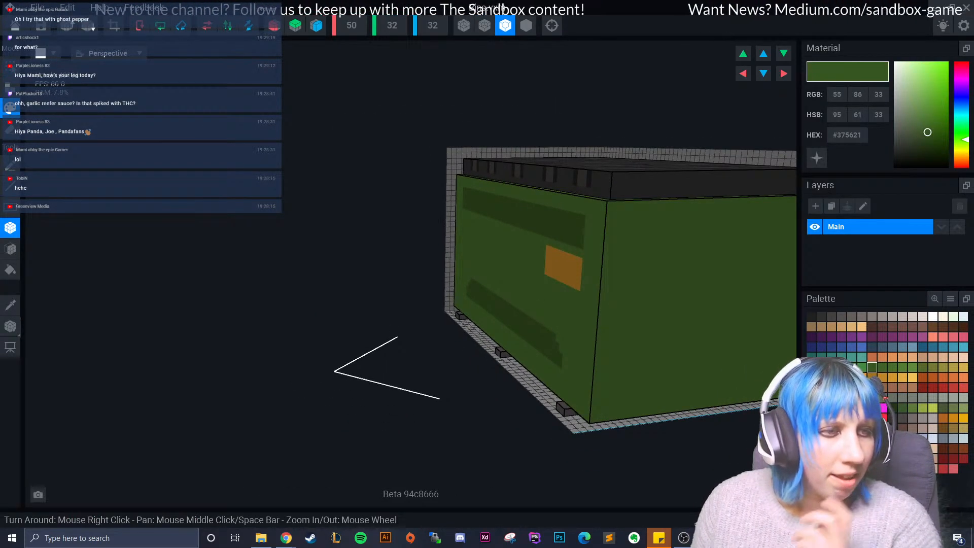
{"action": "right_click_drag", "start_coordinate": [482, 355], "coordinate": [363, 271]}
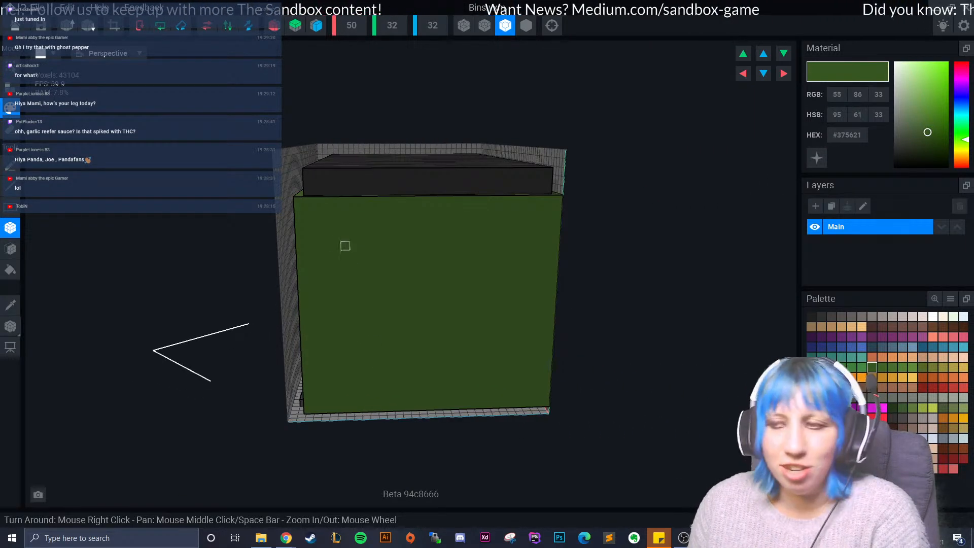
{"action": "left_click_drag", "start_coordinate": [336, 246], "coordinate": [524, 349]}
{"action": "left_click", "coordinate": [883, 367]}
{"action": "left_click_drag", "start_coordinate": [335, 246], "coordinate": [350, 349]}
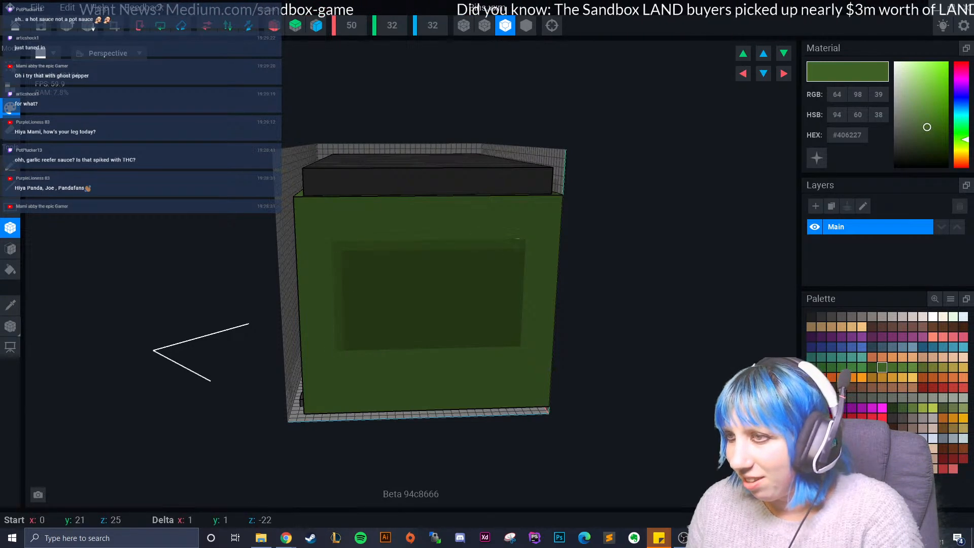
- Examine the painted bin's end face, front and lid from several angles and distances
{"action": "right_click_drag", "start_coordinate": [406, 339], "coordinate": [401, 347]}
{"action": "scroll", "coordinate": [396, 349], "scroll_direction": "down", "scroll_amount": 3}
{"action": "right_click_drag", "start_coordinate": [308, 353], "coordinate": [308, 353]}
{"action": "left_click", "coordinate": [275, 25]}
{"action": "right_click_drag", "start_coordinate": [430, 301], "coordinate": [431, 304]}
{"action": "left_click", "coordinate": [10, 249]}
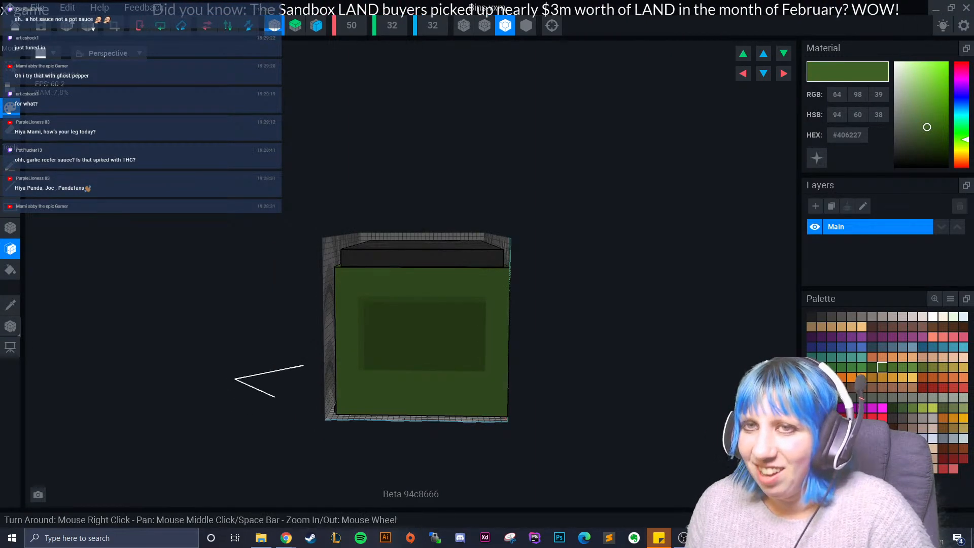
{"action": "left_click", "coordinate": [10, 305]}
{"action": "left_click", "coordinate": [413, 341]}
{"action": "right_click_drag", "start_coordinate": [413, 340], "coordinate": [315, 337]}
{"action": "scroll", "coordinate": [315, 336], "scroll_direction": "down", "scroll_amount": 3}
{"action": "right_click_drag", "start_coordinate": [222, 393], "coordinate": [218, 385]}
{"action": "left_click", "coordinate": [274, 25]}
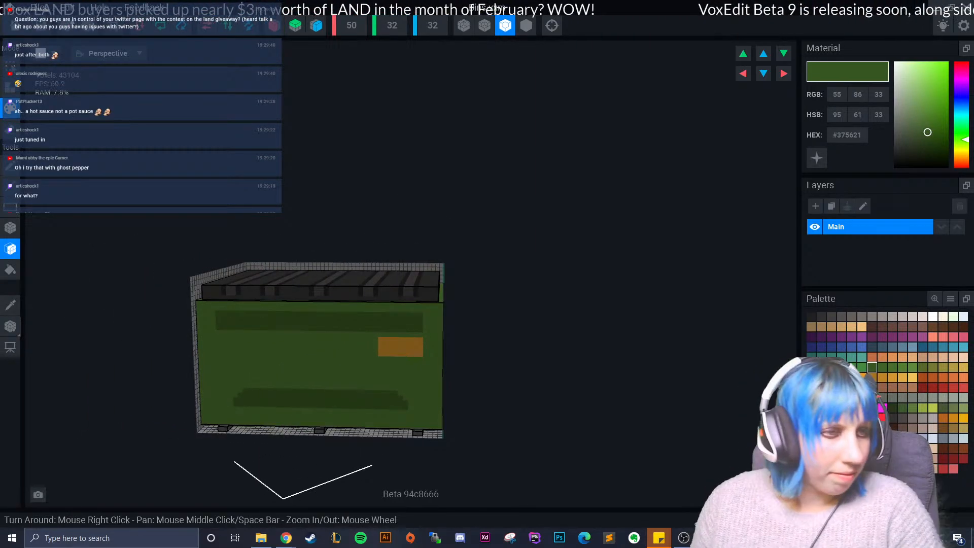
{"action": "scroll", "coordinate": [342, 322], "scroll_direction": "up", "scroll_amount": 5}
{"action": "scroll", "coordinate": [318, 342], "scroll_direction": "down", "scroll_amount": 2}
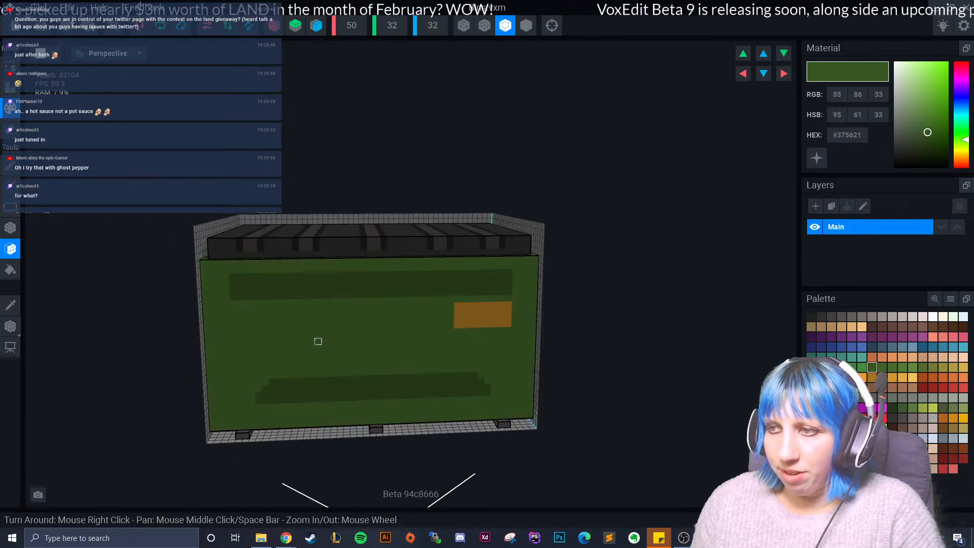
{"action": "scroll", "coordinate": [301, 354], "scroll_direction": "up", "scroll_amount": 3}
{"action": "right_click_drag", "start_coordinate": [413, 311], "coordinate": [415, 307]}
{"action": "scroll", "coordinate": [364, 355], "scroll_direction": "down", "scroll_amount": 5}
{"action": "right_click_drag", "start_coordinate": [363, 355], "coordinate": [305, 332]}
- Close Bins.vxm with its changes saved and open the ramen stand's Untitled.vxr in the Animator
{"action": "left_click", "coordinate": [15, 26]}
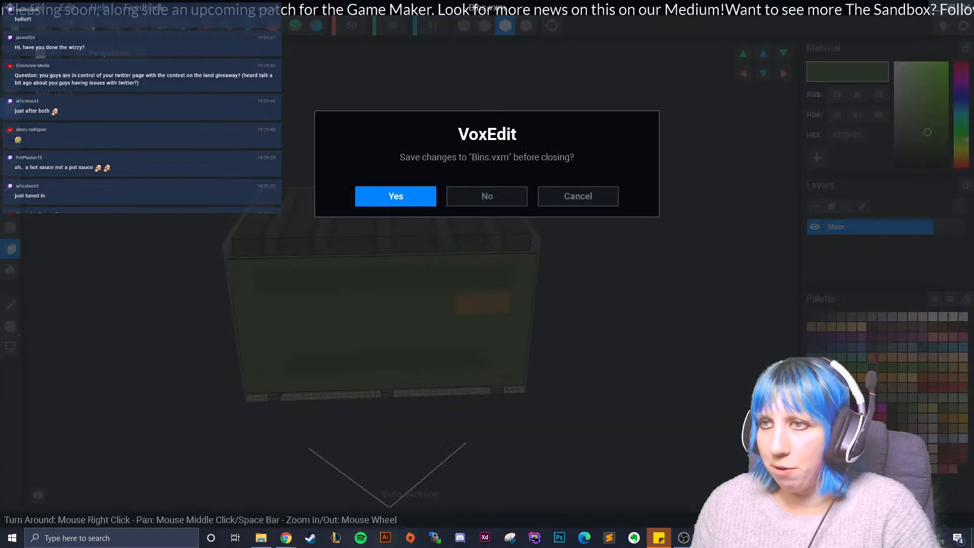
{"action": "left_click", "coordinate": [393, 196]}
{"action": "left_click", "coordinate": [71, 137]}
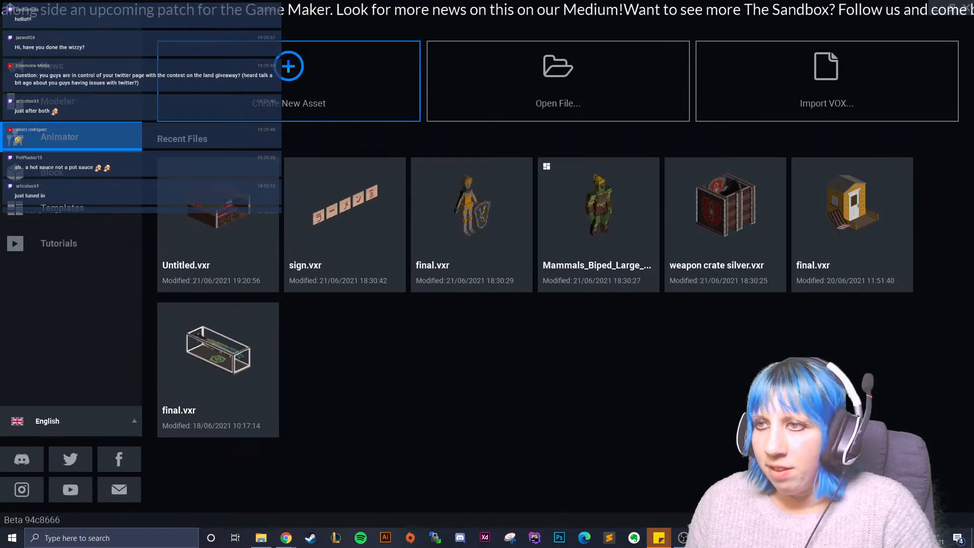
{"action": "left_click", "coordinate": [218, 208]}
- Import the bin's VXM model from the VoxEdit ramen stand folder into the library
{"action": "left_click", "coordinate": [865, 48]}
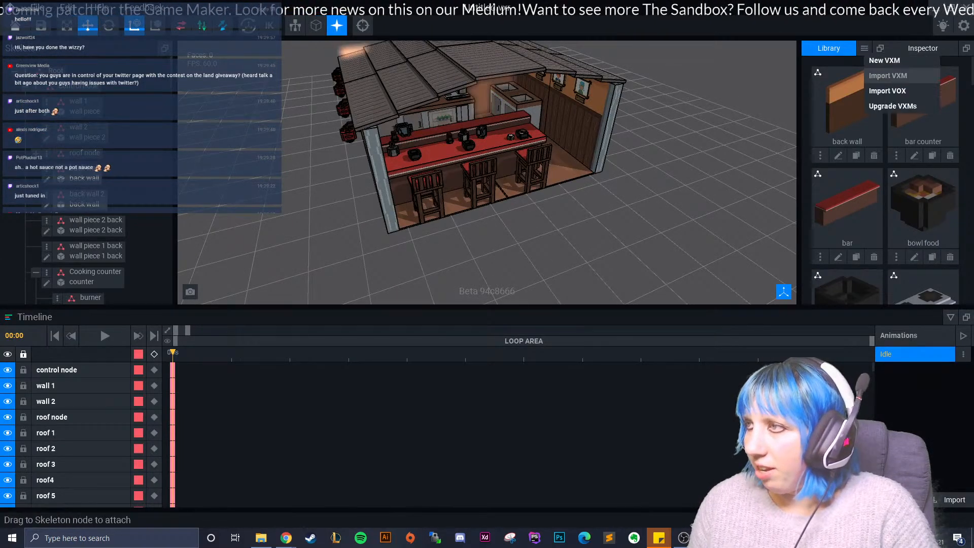
{"action": "left_click", "coordinate": [889, 75]}
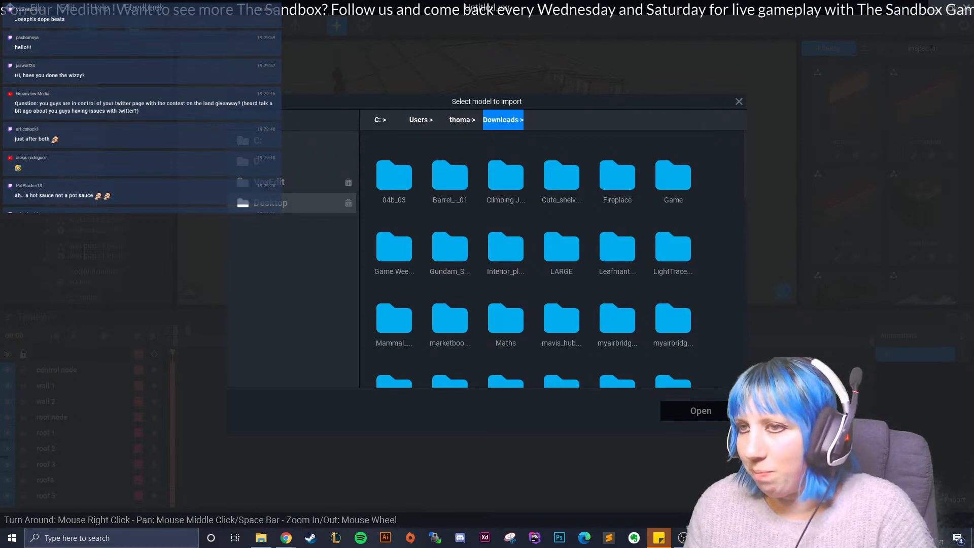
{"action": "left_click", "coordinate": [269, 182]}
{"action": "double_click", "coordinate": [673, 176]}
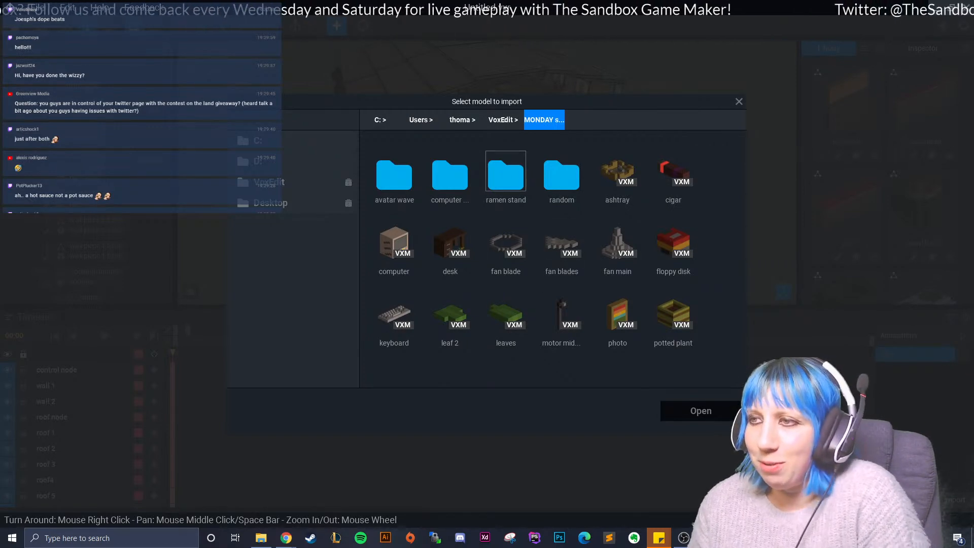
{"action": "double_click", "coordinate": [506, 175]}
{"action": "double_click", "coordinate": [394, 244]}
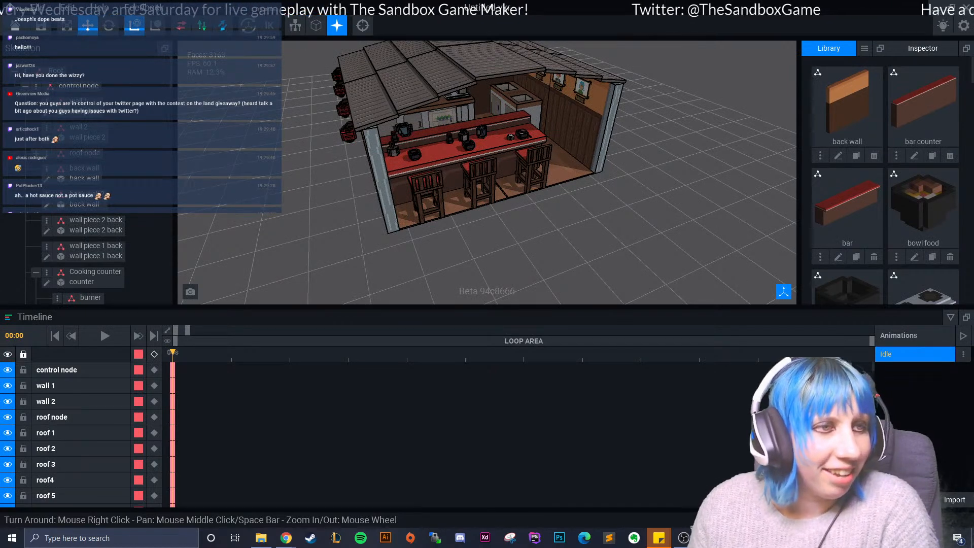
- Create a child node named dumpsters under the control node
{"action": "right_click_drag", "start_coordinate": [518, 178], "coordinate": [432, 170]}
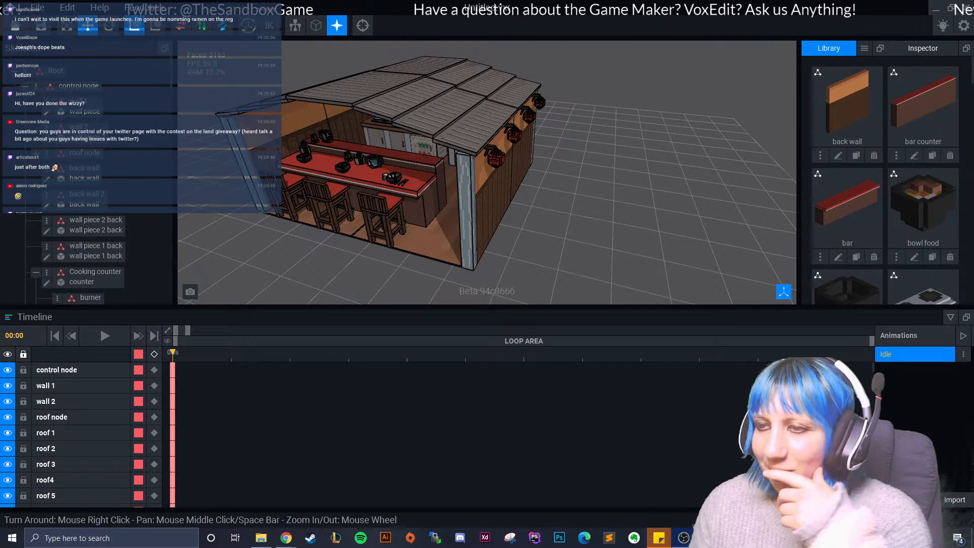
{"action": "left_click", "coordinate": [36, 86]}
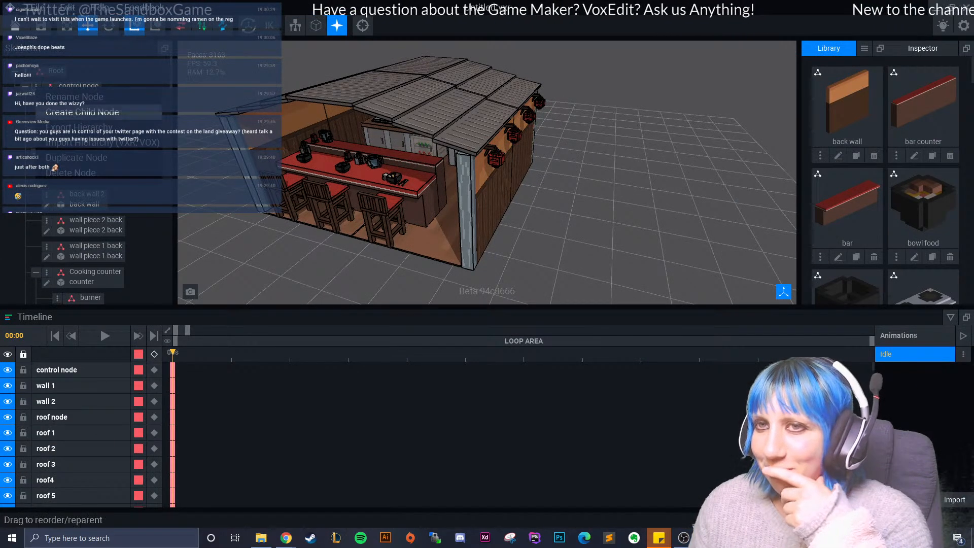
{"action": "left_click", "coordinate": [76, 112]}
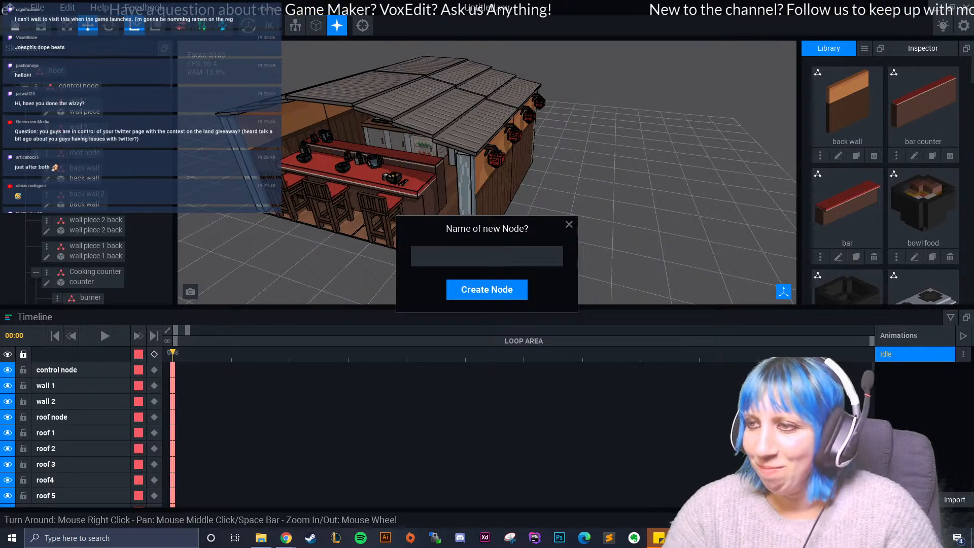
{"action": "type", "text": "du"}
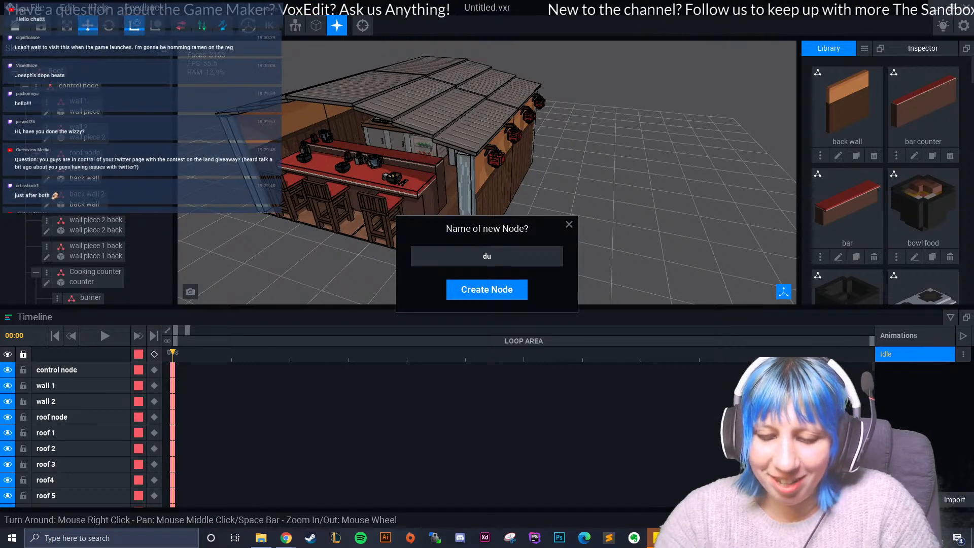
{"action": "type", "text": "mpster"}
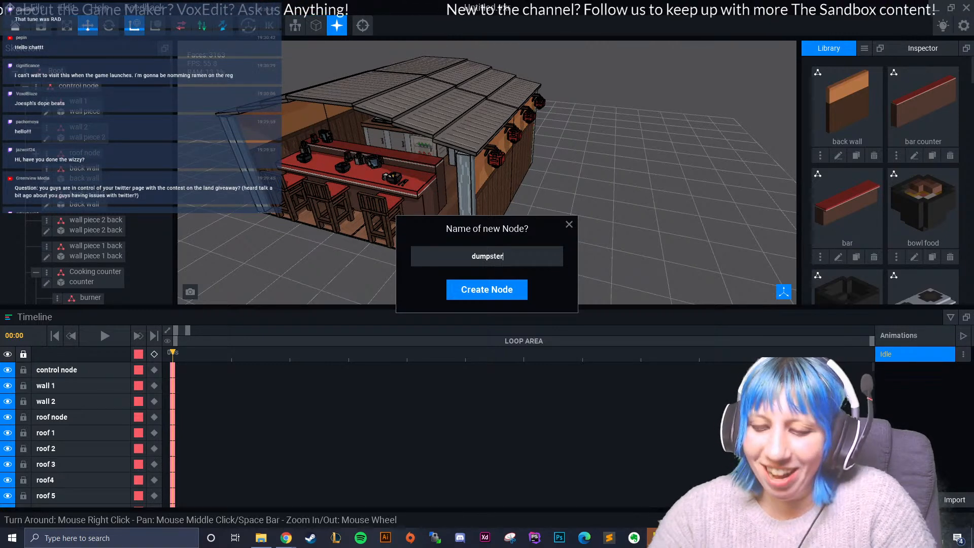
{"action": "key", "text": "Return"}
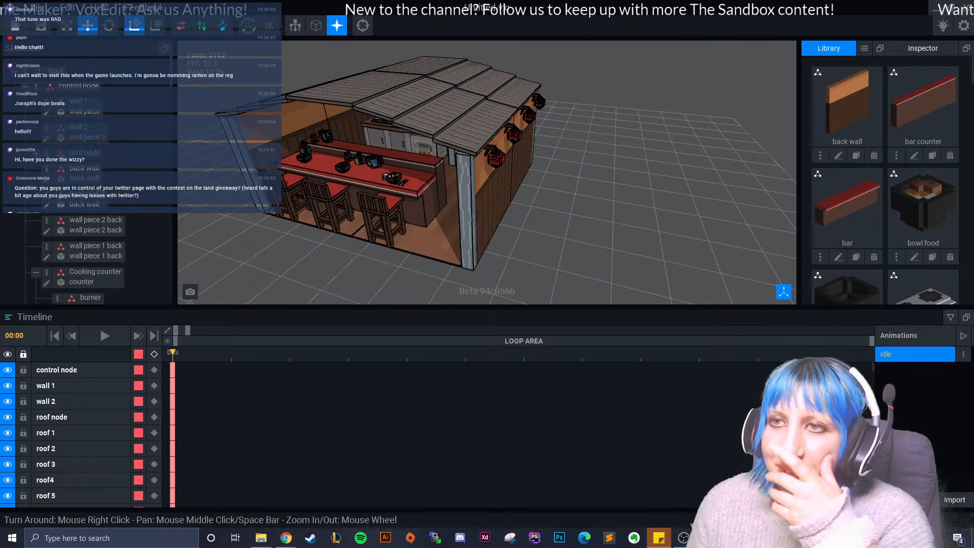
- Attach the Bins model from the library to the dumpsters node
{"action": "scroll", "coordinate": [97, 244], "scroll_direction": "down", "scroll_amount": 20}
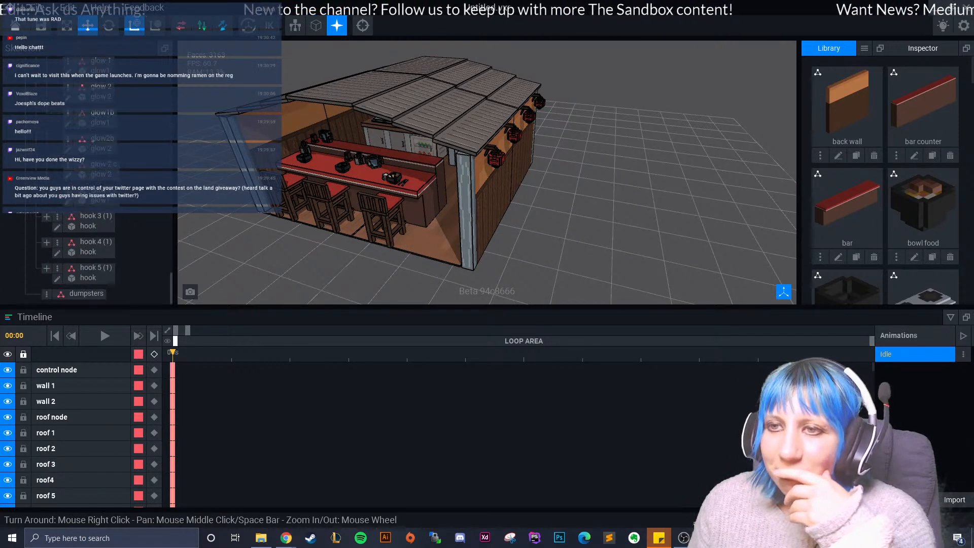
{"action": "scroll", "coordinate": [886, 188], "scroll_direction": "down", "scroll_amount": 11}
{"action": "scroll", "coordinate": [886, 188], "scroll_direction": "down", "scroll_amount": 15}
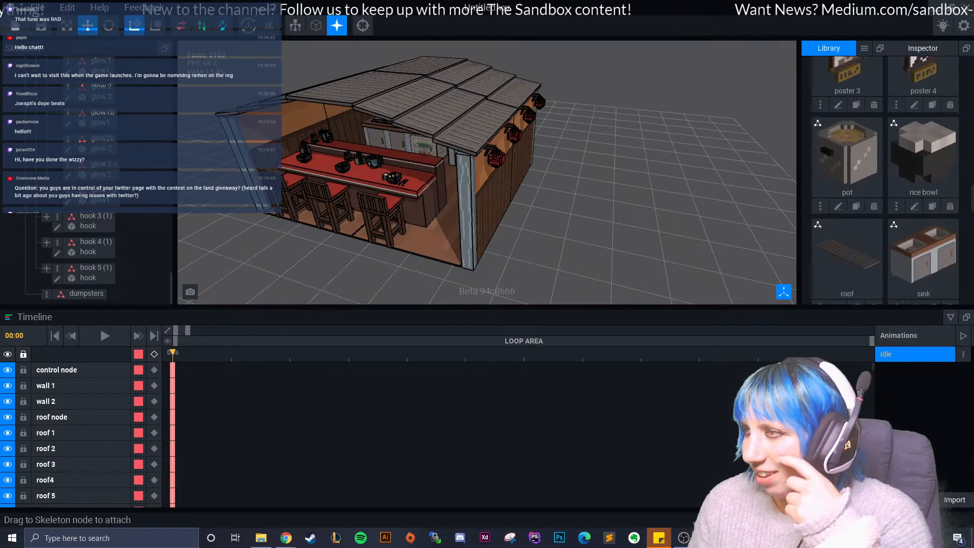
{"action": "left_click_drag", "start_coordinate": [848, 239], "coordinate": [87, 294]}
- Move the dumpsters node out of the shop interior to the ground outside the side wall with the lanterns
{"action": "left_click_drag", "start_coordinate": [403, 231], "coordinate": [461, 263]}
{"action": "scroll", "coordinate": [461, 263], "scroll_direction": "up", "scroll_amount": 5}
{"action": "right_click_drag", "start_coordinate": [461, 262], "coordinate": [449, 243]}
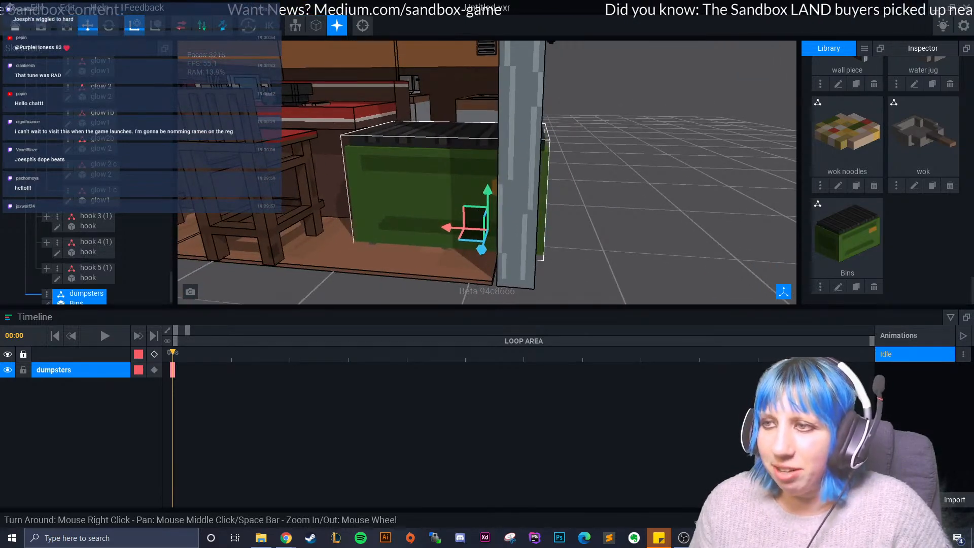
{"action": "left_click_drag", "start_coordinate": [450, 228], "coordinate": [614, 236]}
{"action": "right_click_drag", "start_coordinate": [614, 236], "coordinate": [482, 248]}
{"action": "scroll", "coordinate": [563, 252], "scroll_direction": "down", "scroll_amount": 3}
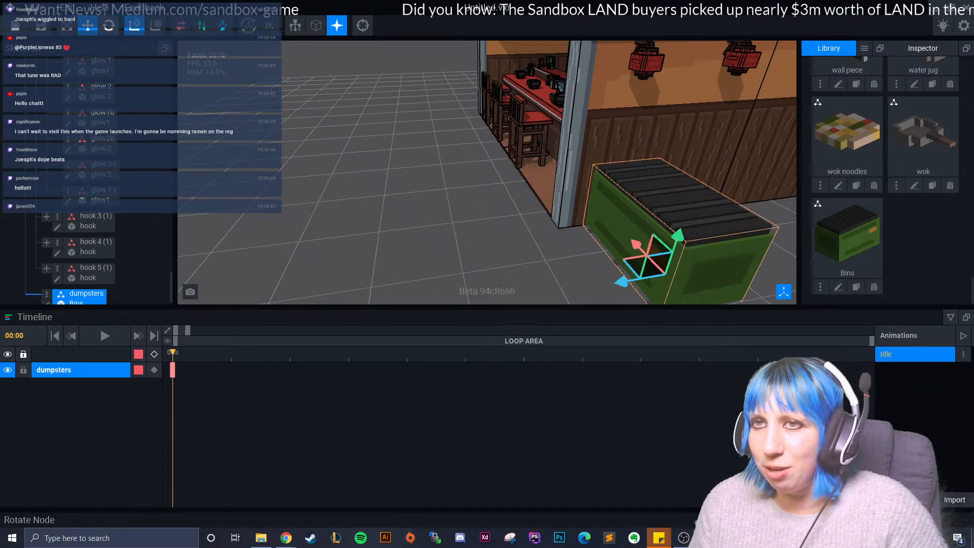
- Rotate the bin so its long side runs parallel to the shop's side wall and its orange label faces outward
{"action": "left_click", "coordinate": [109, 25]}
{"action": "right_click_drag", "start_coordinate": [599, 213], "coordinate": [523, 211]}
{"action": "left_click_drag", "start_coordinate": [522, 211], "coordinate": [567, 351]}
{"action": "key", "text": "ctrl+z"}
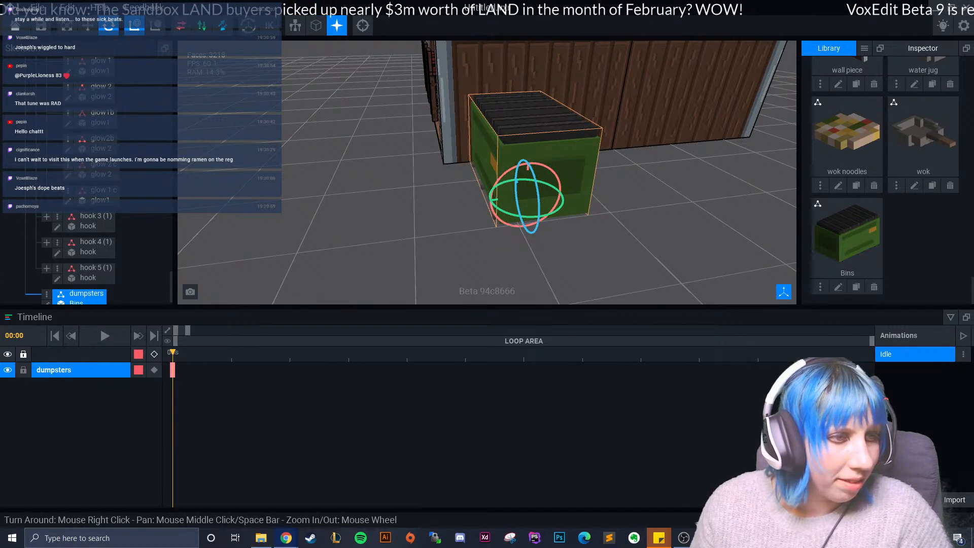
{"action": "right_click_drag", "start_coordinate": [641, 274], "coordinate": [711, 291]}
{"action": "mouse_move", "coordinate": [479, 243]}
{"action": "left_mouse_down"}
{"action": "mouse_move", "coordinate": [586, 235]}
{"action": "mouse_move", "coordinate": [478, 249]}
{"action": "left_mouse_up"}
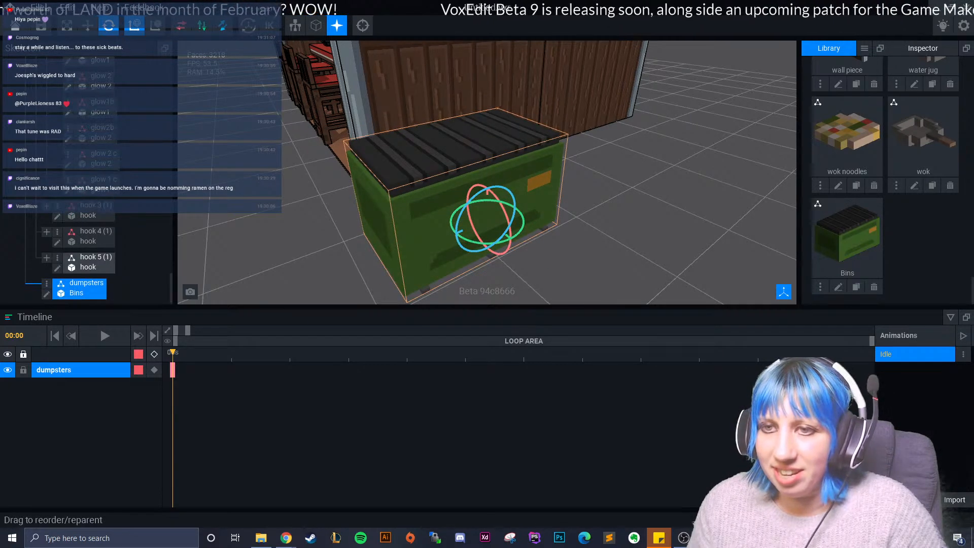
- Edit the Bins model, set its pivot to the floor position and return to the ramen shop scene
{"action": "left_click", "coordinate": [46, 290]}
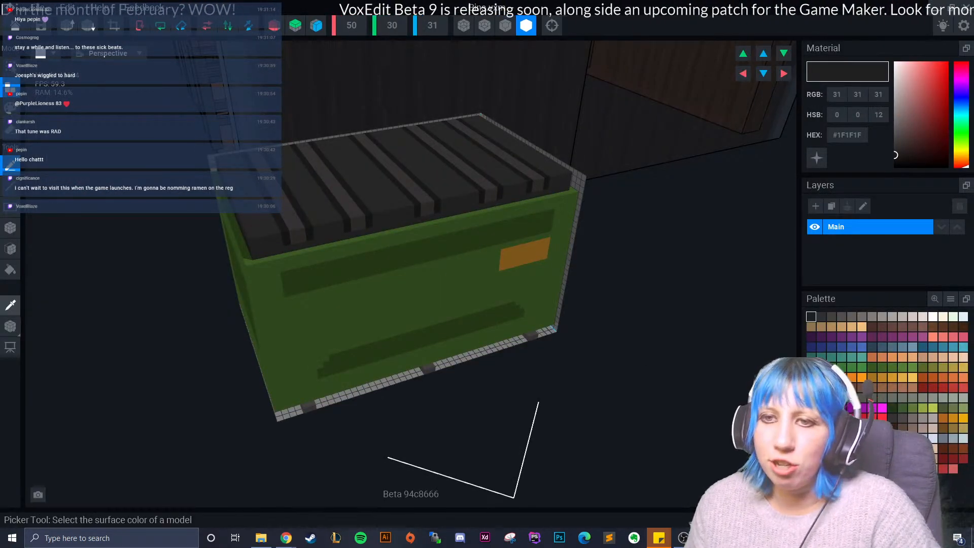
{"action": "left_click", "coordinate": [10, 326]}
{"action": "right_click", "coordinate": [11, 326]}
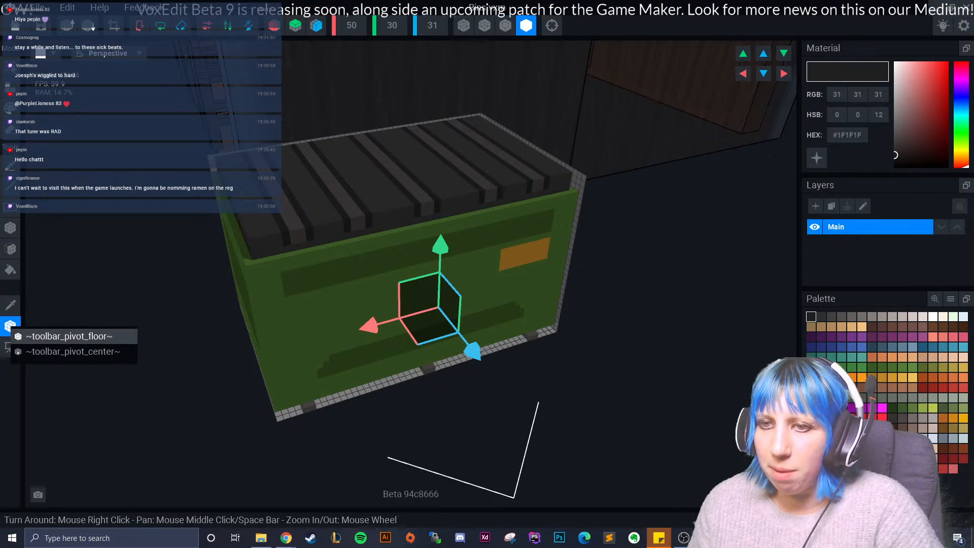
{"action": "left_click", "coordinate": [69, 336]}
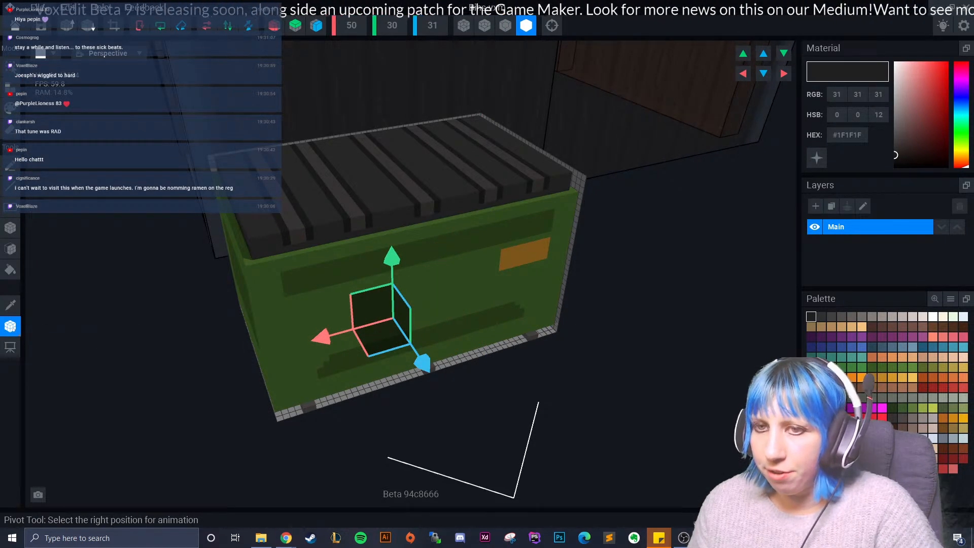
{"action": "right_click", "coordinate": [10, 326]}
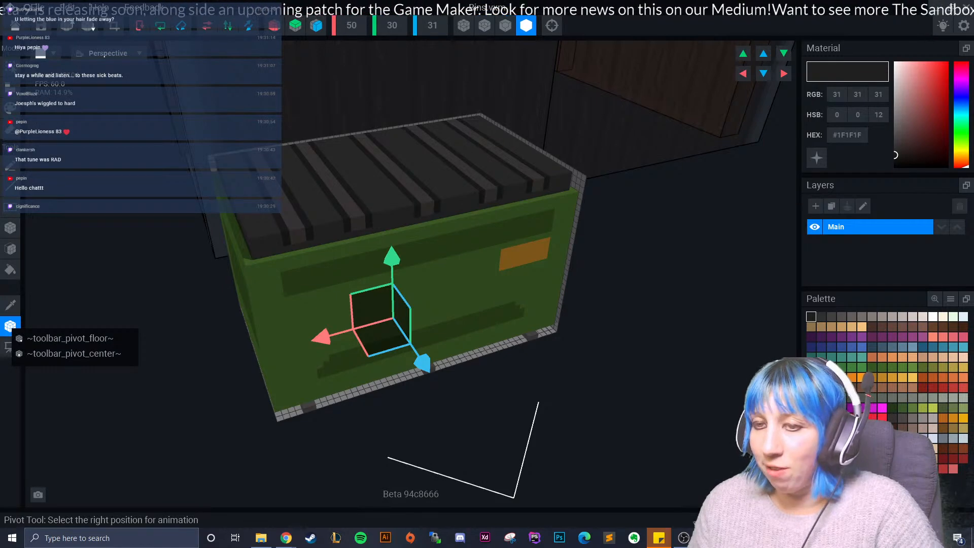
{"action": "left_click", "coordinate": [70, 338]}
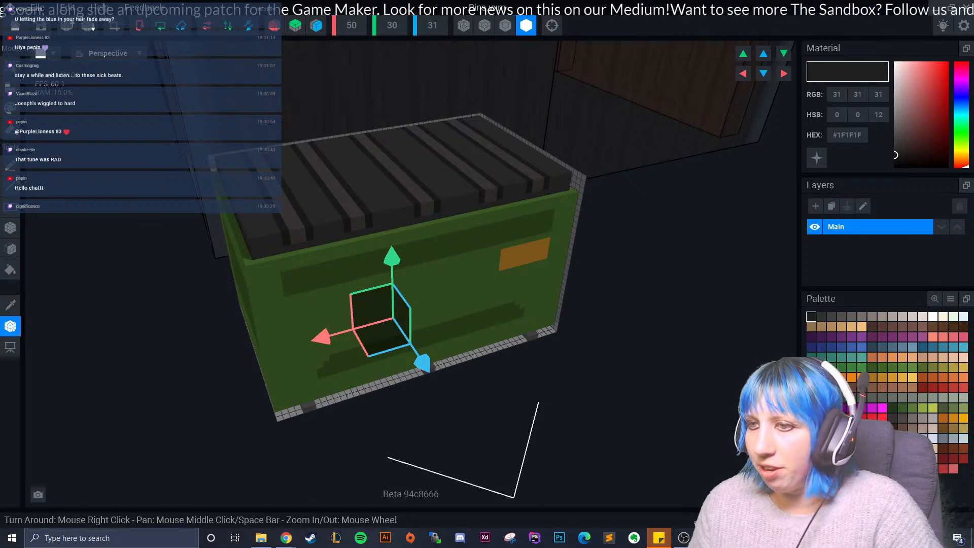
{"action": "mouse_move", "coordinate": [392, 258]}
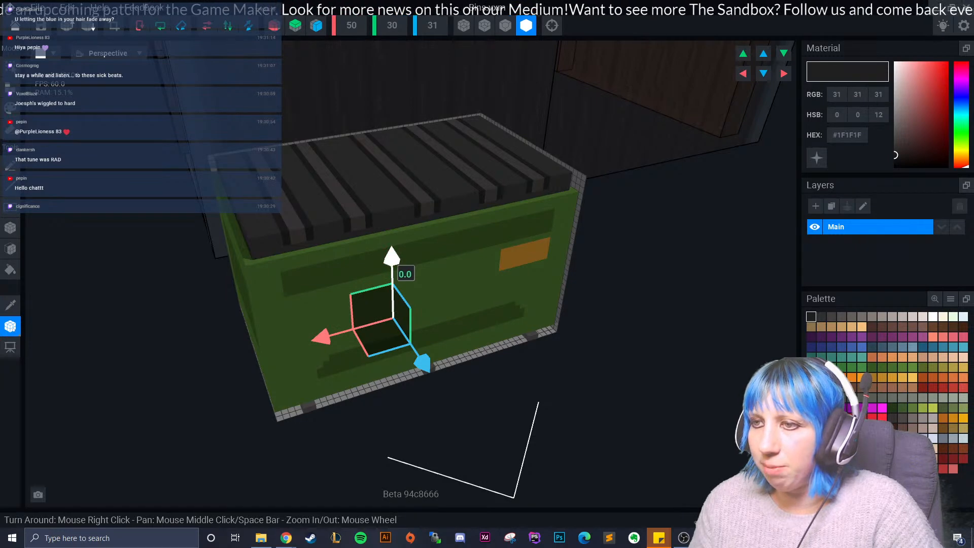
{"action": "right_click_drag", "start_coordinate": [357, 320], "coordinate": [456, 302]}
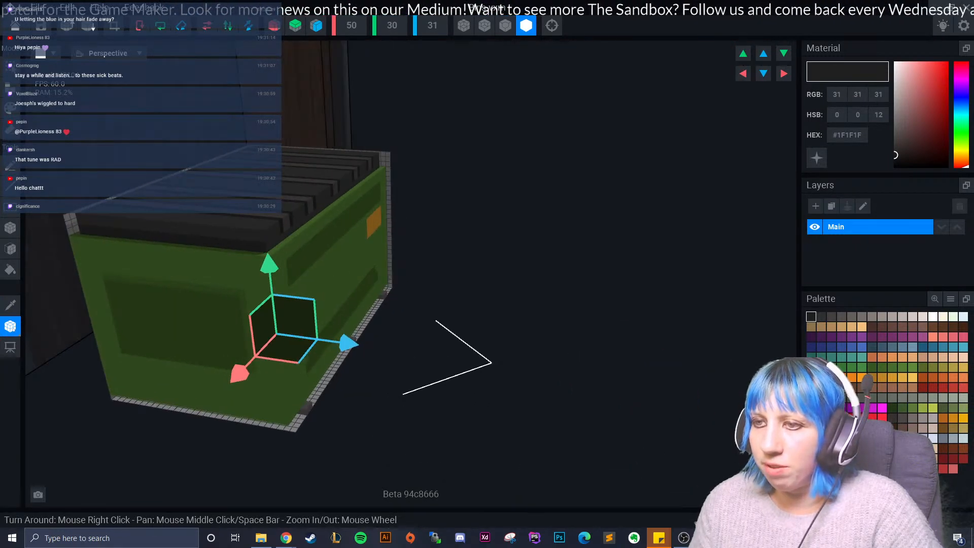
{"action": "right_click_drag", "start_coordinate": [254, 366], "coordinate": [339, 371]}
{"action": "left_click", "coordinate": [15, 26]}
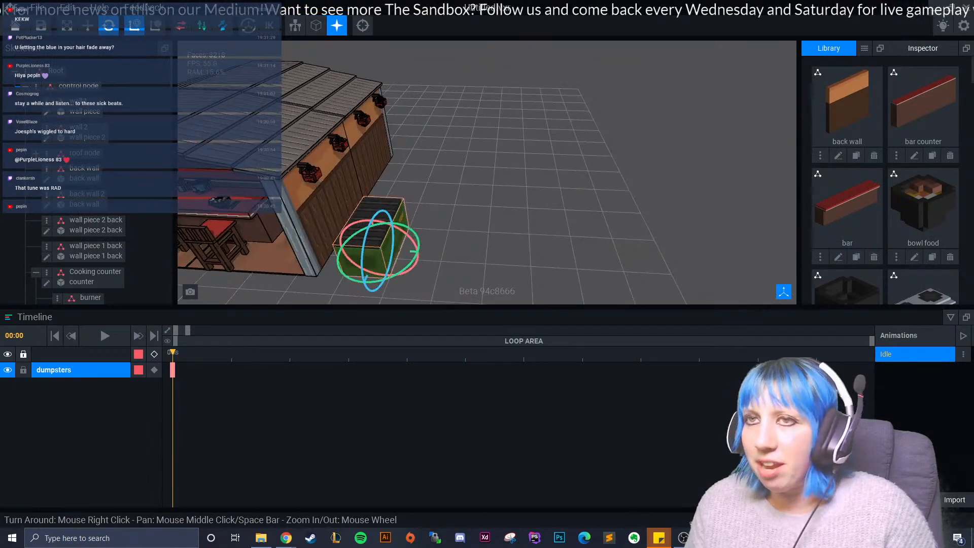
- Move the bin back along the outside of the shop's side wall, beneath the lanterns
{"action": "left_click", "coordinate": [88, 25]}
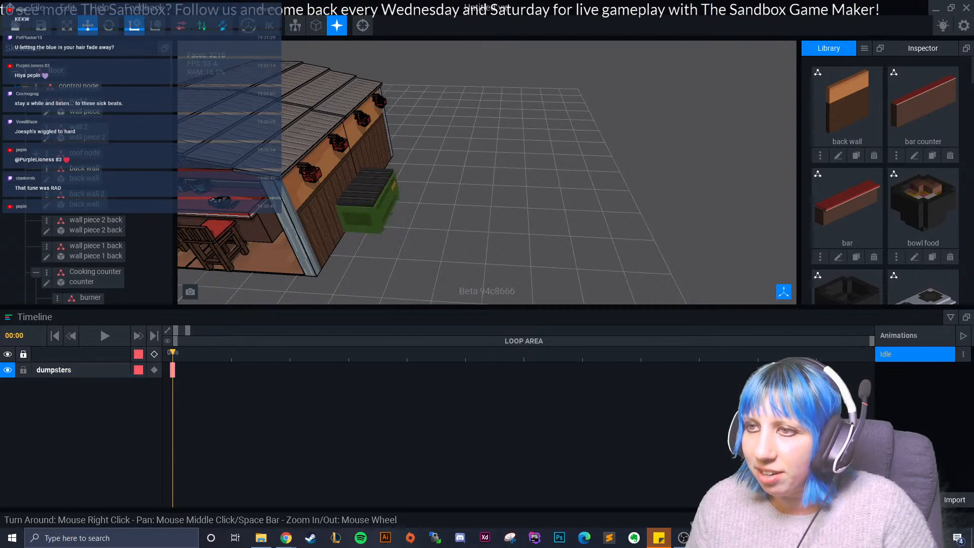
{"action": "left_click", "coordinate": [453, 203]}
{"action": "mouse_move", "coordinate": [453, 203]}
{"action": "right_mouse_down"}
{"action": "mouse_move", "coordinate": [442, 231]}
{"action": "mouse_move", "coordinate": [426, 192]}
{"action": "mouse_move", "coordinate": [453, 200]}
{"action": "mouse_move", "coordinate": [424, 235]}
{"action": "mouse_move", "coordinate": [545, 225]}
{"action": "mouse_move", "coordinate": [527, 245]}
{"action": "mouse_move", "coordinate": [563, 224]}
{"action": "mouse_move", "coordinate": [383, 229]}
{"action": "mouse_move", "coordinate": [450, 213]}
{"action": "right_mouse_up"}
{"action": "scroll", "coordinate": [530, 233], "scroll_direction": "up", "scroll_amount": 3}
{"action": "scroll", "coordinate": [508, 221], "scroll_direction": "down", "scroll_amount": 4}
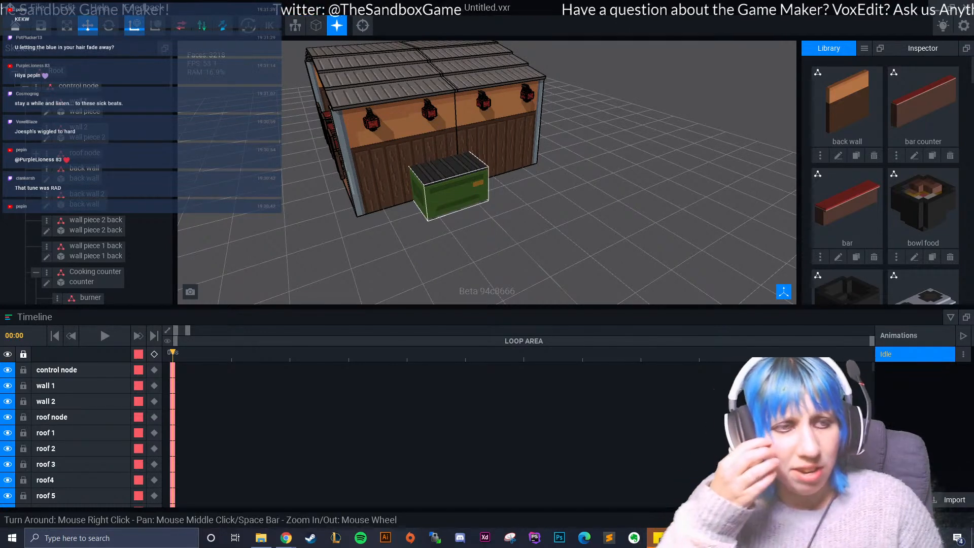
{"action": "left_click", "coordinate": [443, 212]}
{"action": "right_click_drag", "start_coordinate": [443, 212], "coordinate": [443, 212]}
{"action": "left_click", "coordinate": [443, 212]}
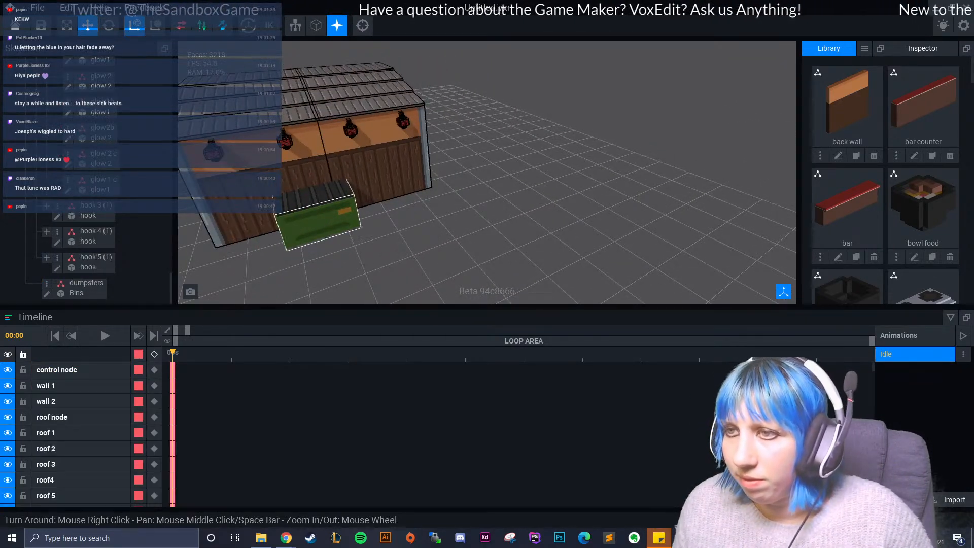
- Select the bin and check its placement against the side wall along the red axis
{"action": "left_click", "coordinate": [319, 222]}
{"action": "right_click_drag", "start_coordinate": [403, 229], "coordinate": [372, 243]}
{"action": "scroll", "coordinate": [402, 228], "scroll_direction": "up", "scroll_amount": 5}
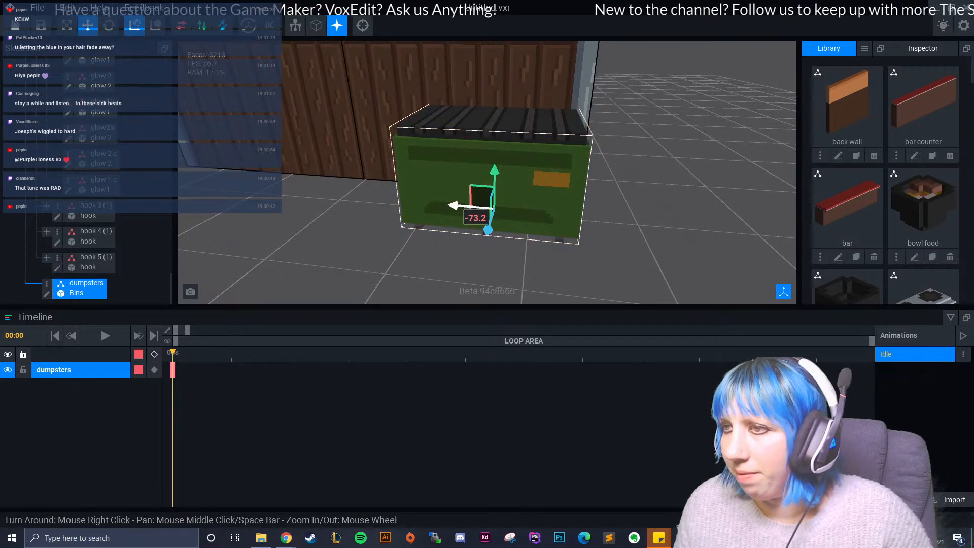
{"action": "right_click_drag", "start_coordinate": [497, 211], "coordinate": [500, 214]}
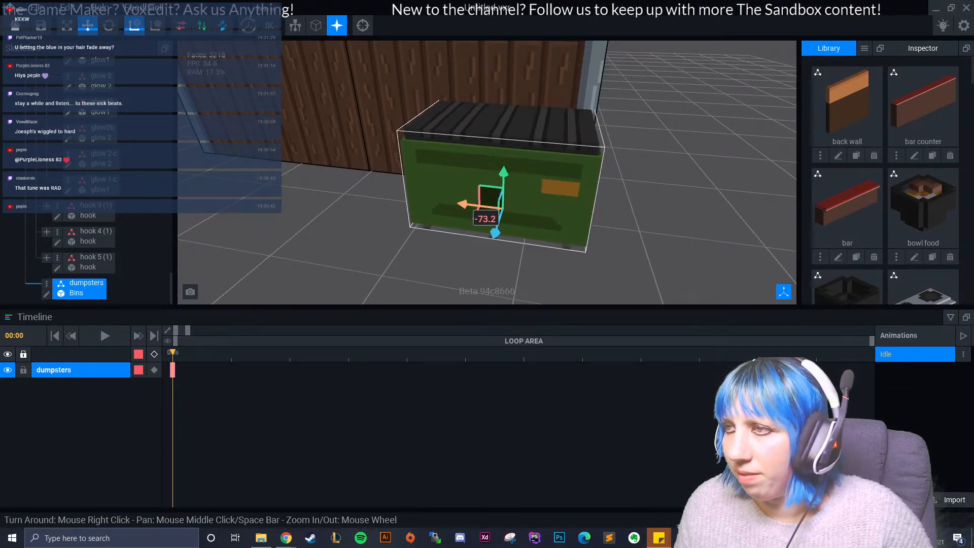
- Examine the front of the shop, including the bar and the sink area, from several distances
{"action": "left_click", "coordinate": [677, 215]}
{"action": "right_click_drag", "start_coordinate": [677, 216], "coordinate": [612, 234]}
{"action": "scroll", "coordinate": [632, 228], "scroll_direction": "down", "scroll_amount": 6}
{"action": "scroll", "coordinate": [650, 230], "scroll_direction": "down", "scroll_amount": 3}
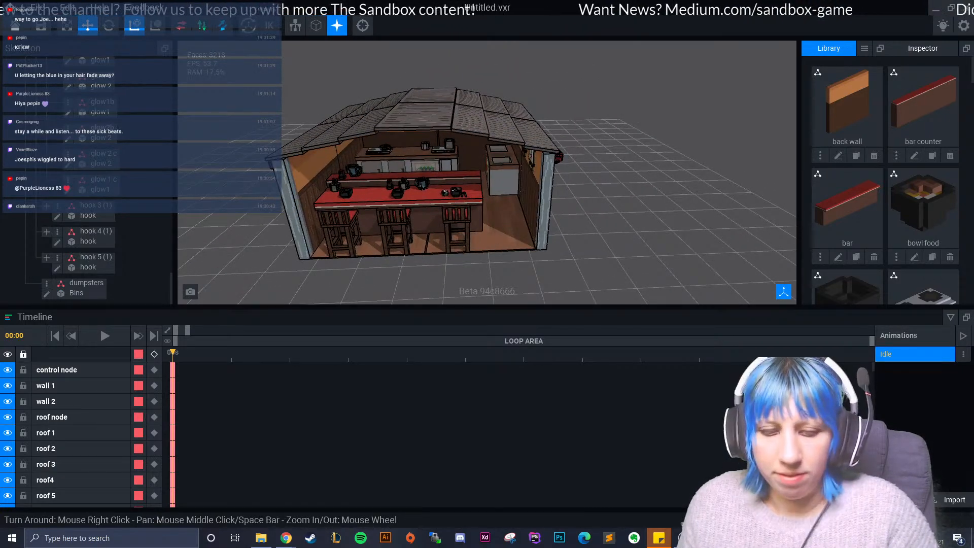
{"action": "scroll", "coordinate": [487, 203], "scroll_direction": "up", "scroll_amount": 4}
{"action": "mouse_move", "coordinate": [558, 219]}
{"action": "right_mouse_down"}
{"action": "mouse_move", "coordinate": [498, 235]}
{"action": "mouse_move", "coordinate": [546, 225]}
{"action": "right_mouse_up"}
{"action": "scroll", "coordinate": [535, 226], "scroll_direction": "down", "scroll_amount": 3}
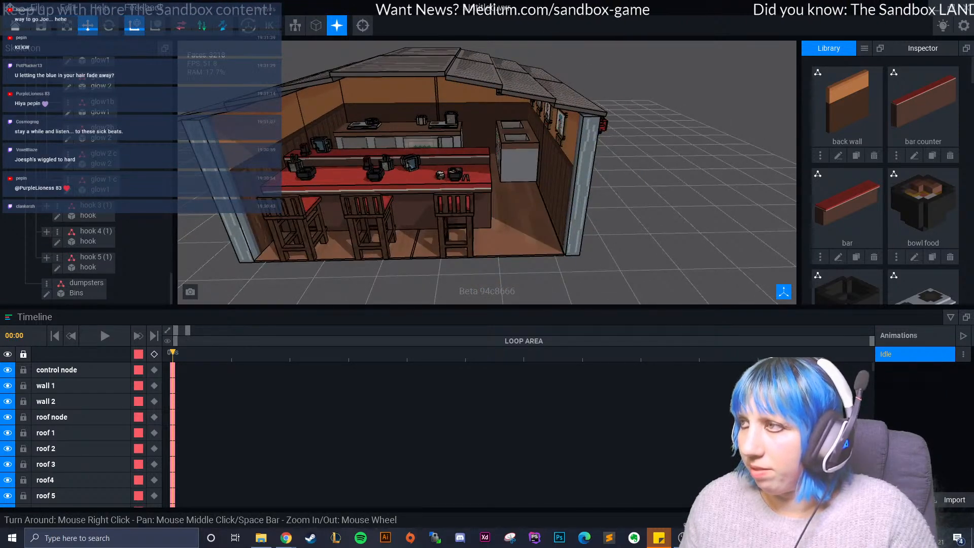
- Start a VXM import and browse on drive D: to the Kitchen folder in VoxEdit's December assignments
{"action": "left_click", "coordinate": [864, 49]}
{"action": "left_click", "coordinate": [886, 70]}
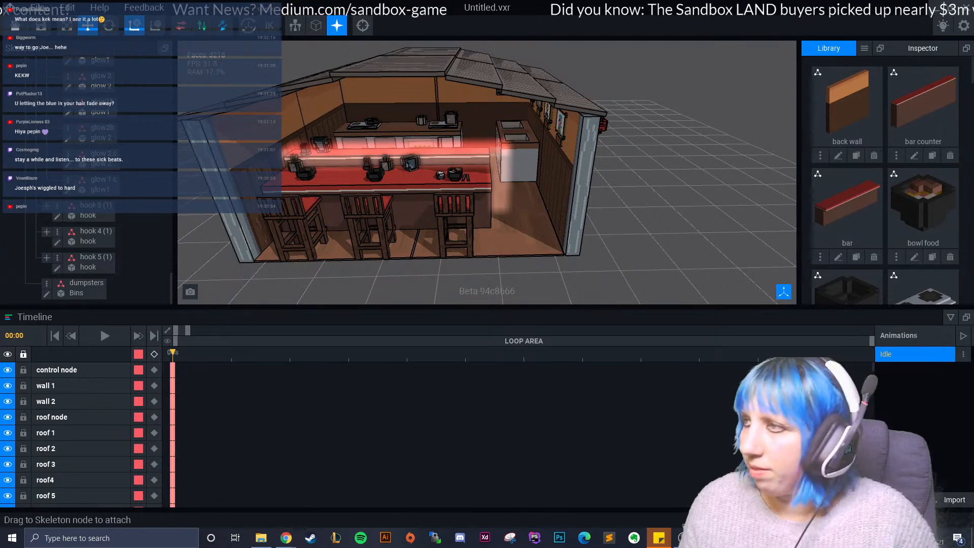
{"action": "left_click", "coordinate": [865, 49]}
{"action": "left_click", "coordinate": [886, 72]}
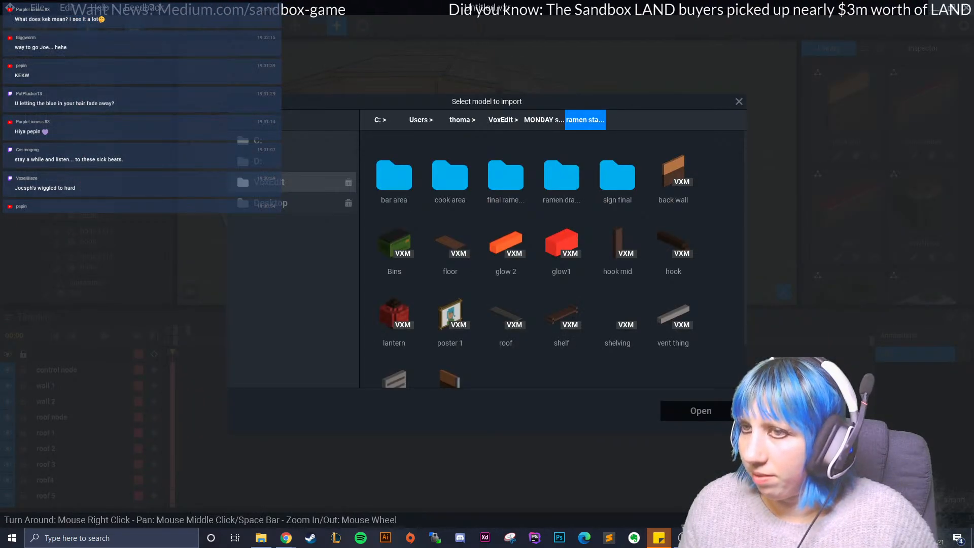
{"action": "left_click", "coordinate": [269, 182]}
{"action": "left_click", "coordinate": [294, 162]}
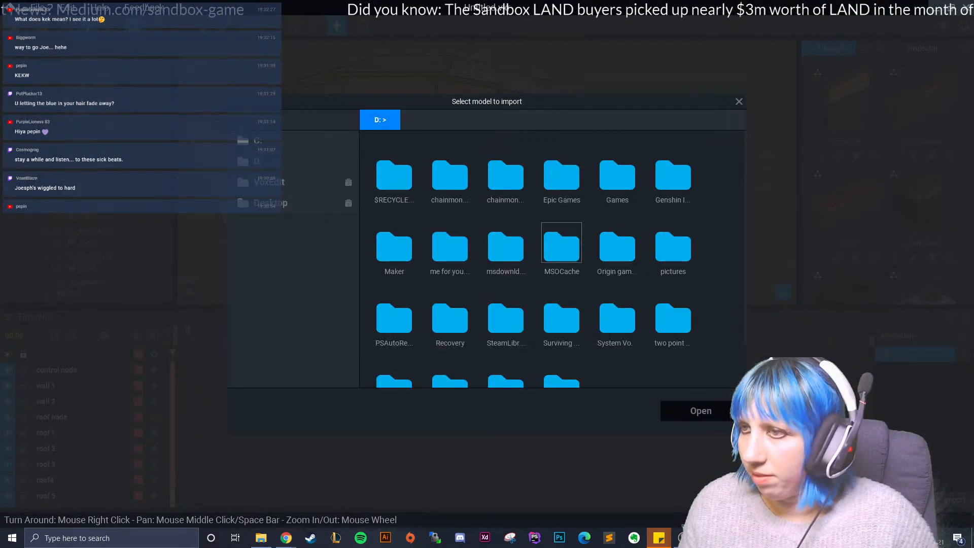
{"action": "scroll", "coordinate": [506, 335], "scroll_direction": "down", "scroll_amount": 1}
{"action": "double_click", "coordinate": [451, 335]}
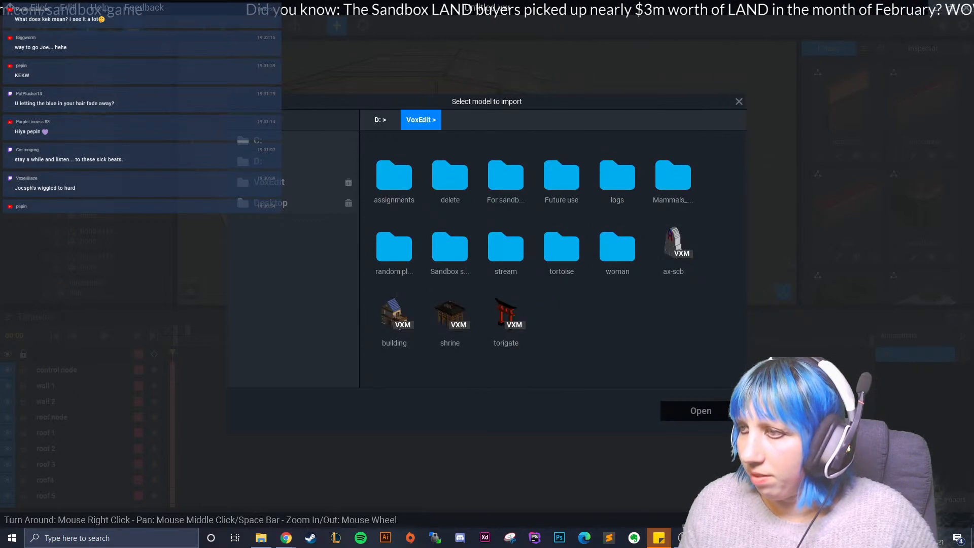
{"action": "double_click", "coordinate": [395, 178]}
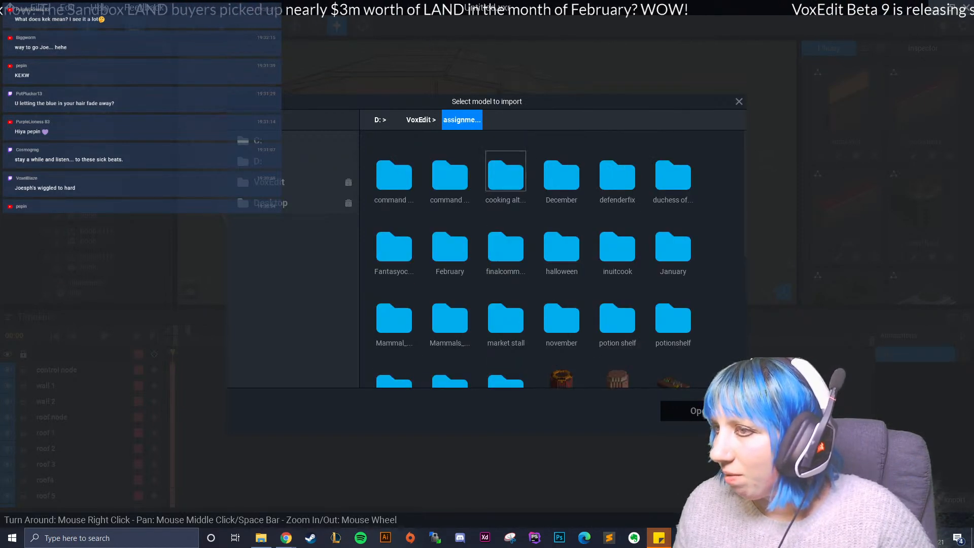
{"action": "double_click", "coordinate": [562, 175]}
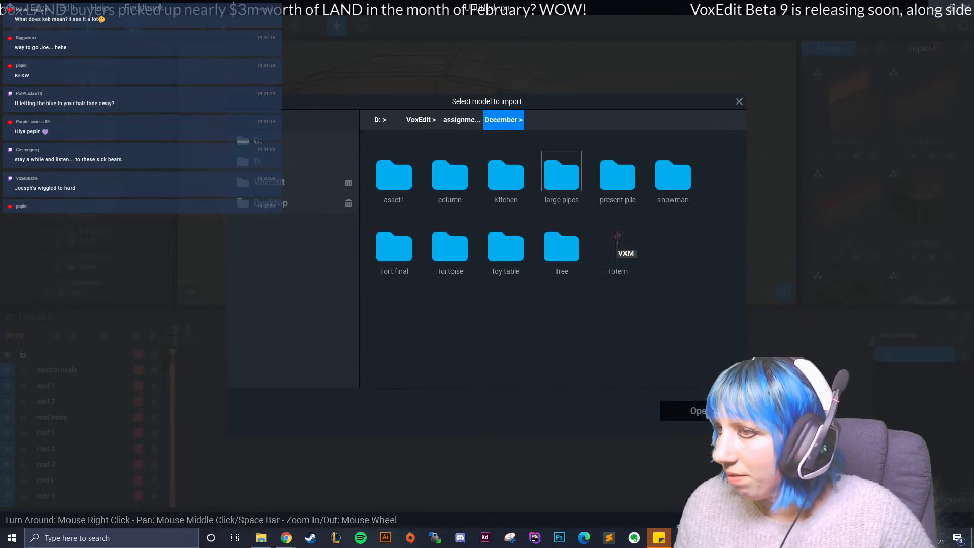
{"action": "double_click", "coordinate": [506, 175]}
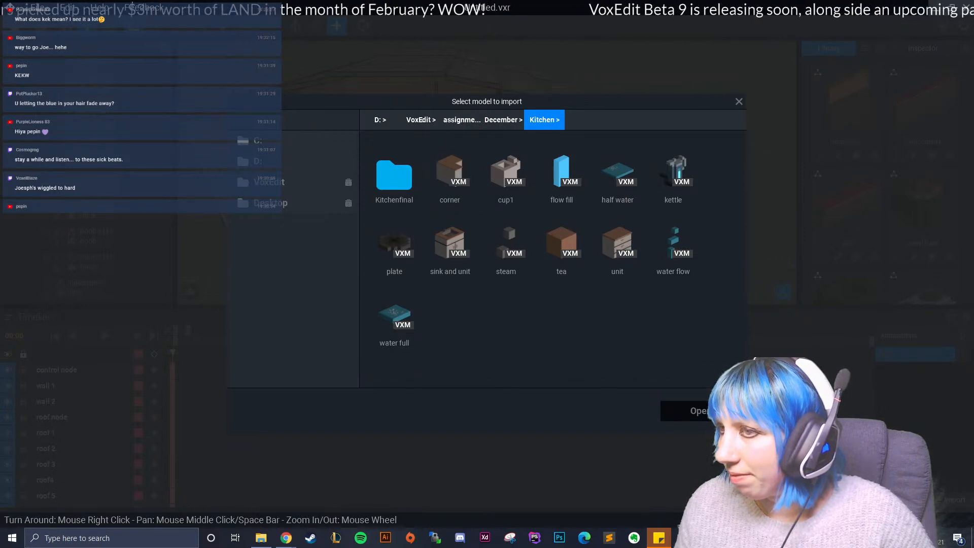
- Import the half water and flow fill VXM models into the library
{"action": "left_click", "coordinate": [618, 171]}
{"action": "left_click", "coordinate": [685, 411]}
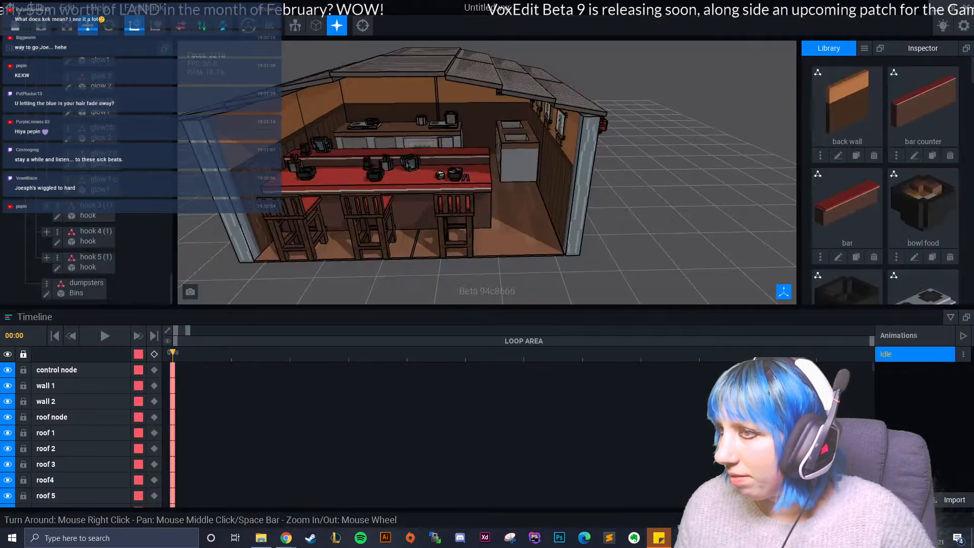
{"action": "left_click", "coordinate": [864, 48]}
{"action": "left_click", "coordinate": [891, 72]}
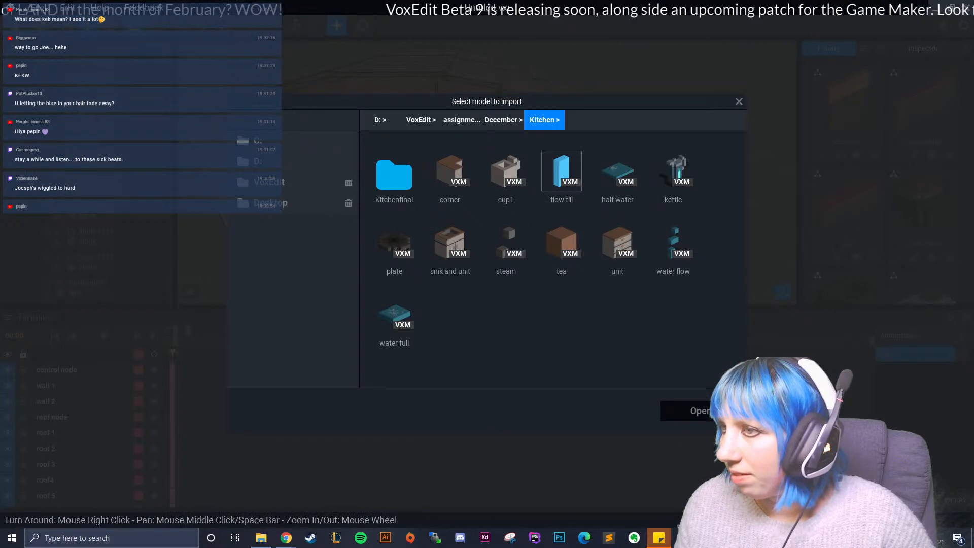
{"action": "left_click", "coordinate": [562, 171]}
{"action": "left_click", "coordinate": [685, 411]}
- Continue importing water models from the Kitchen folder, including water full, into the library
{"action": "left_click", "coordinate": [865, 48]}
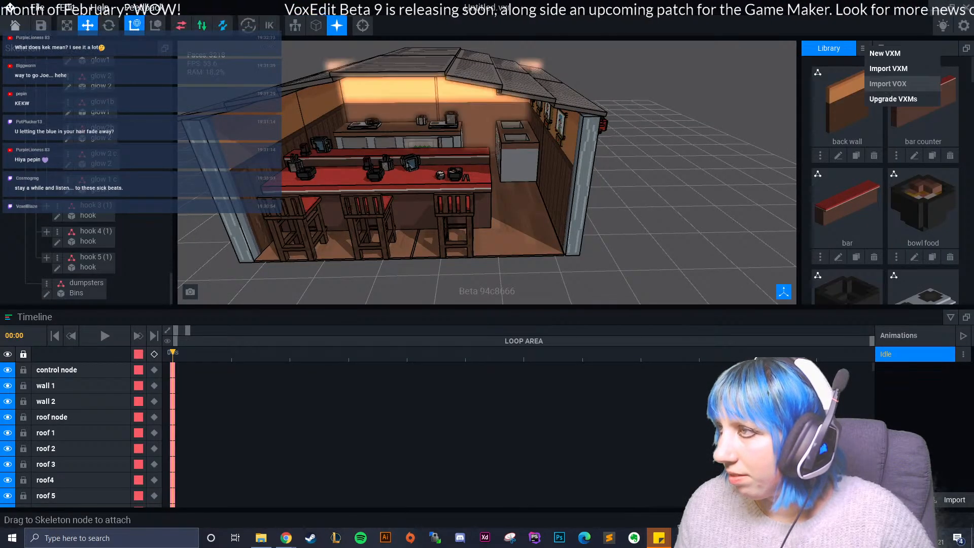
{"action": "left_click", "coordinate": [890, 70]}
{"action": "left_click", "coordinate": [685, 411]}
{"action": "left_click", "coordinate": [866, 48]}
{"action": "left_click", "coordinate": [888, 75]}
{"action": "left_click", "coordinate": [394, 315]}
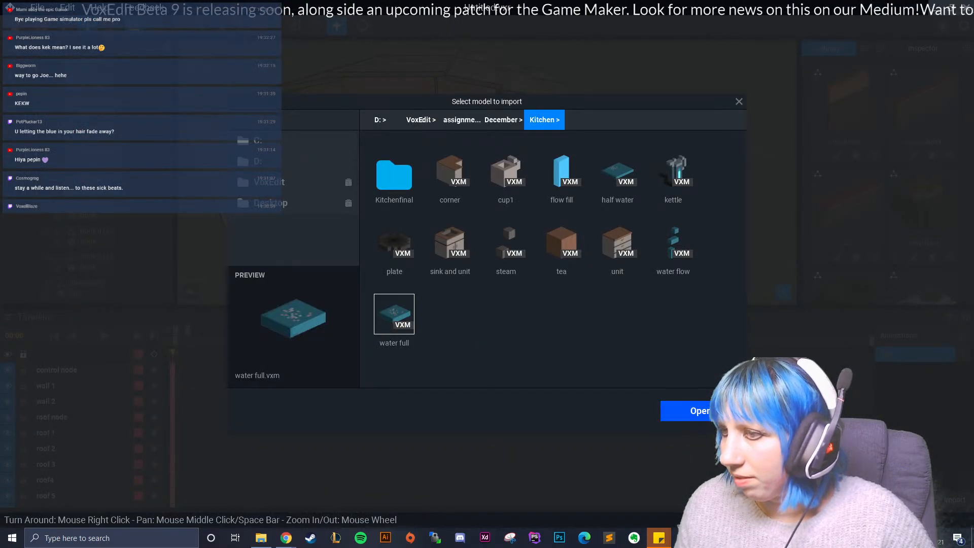
{"action": "left_click", "coordinate": [685, 411]}
- Create a child node named water half under the sink area node
{"action": "right_click_drag", "start_coordinate": [456, 218], "coordinate": [518, 233]}
{"action": "scroll", "coordinate": [446, 238], "scroll_direction": "up", "scroll_amount": 4}
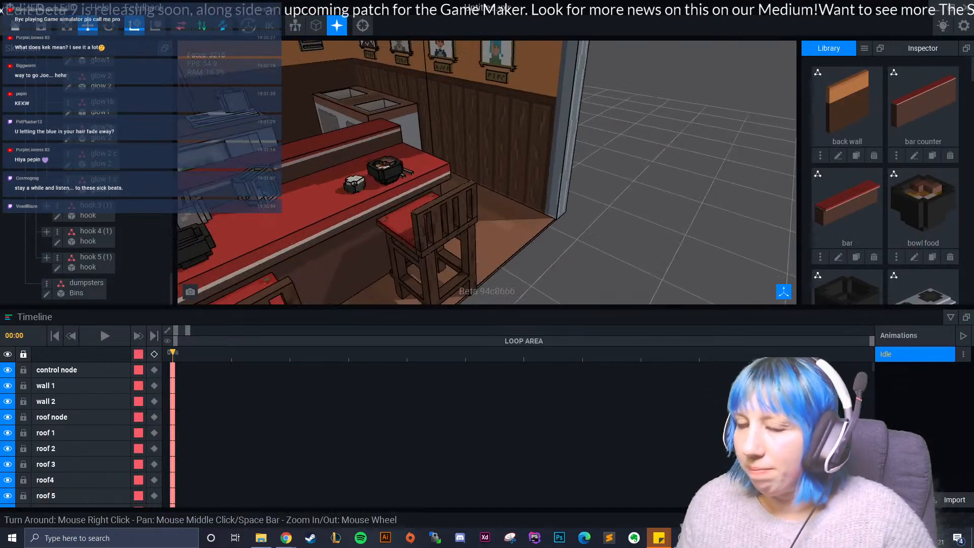
{"action": "left_click", "coordinate": [373, 107]}
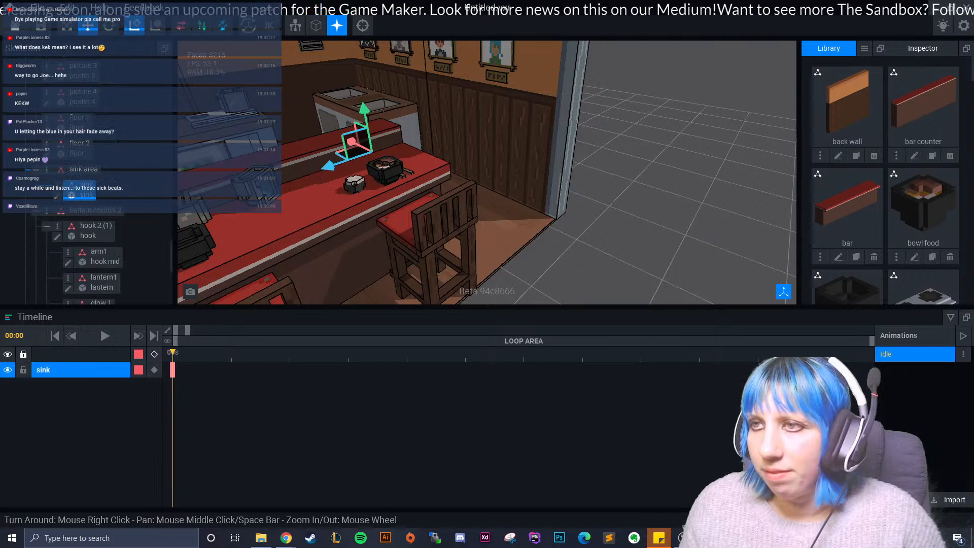
{"action": "left_click", "coordinate": [47, 170]}
{"action": "left_click", "coordinate": [76, 193]}
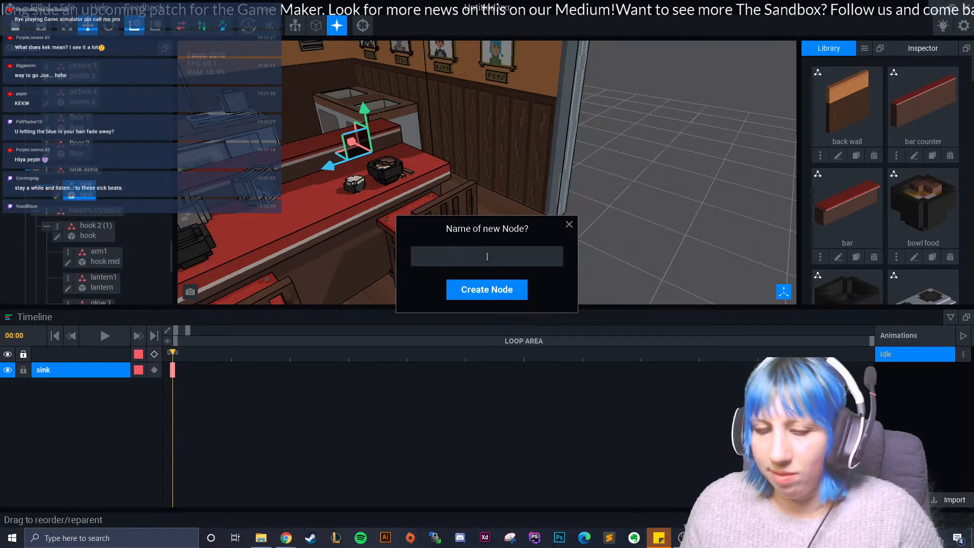
{"action": "type", "text": "water half"}
{"action": "key", "text": "Return"}
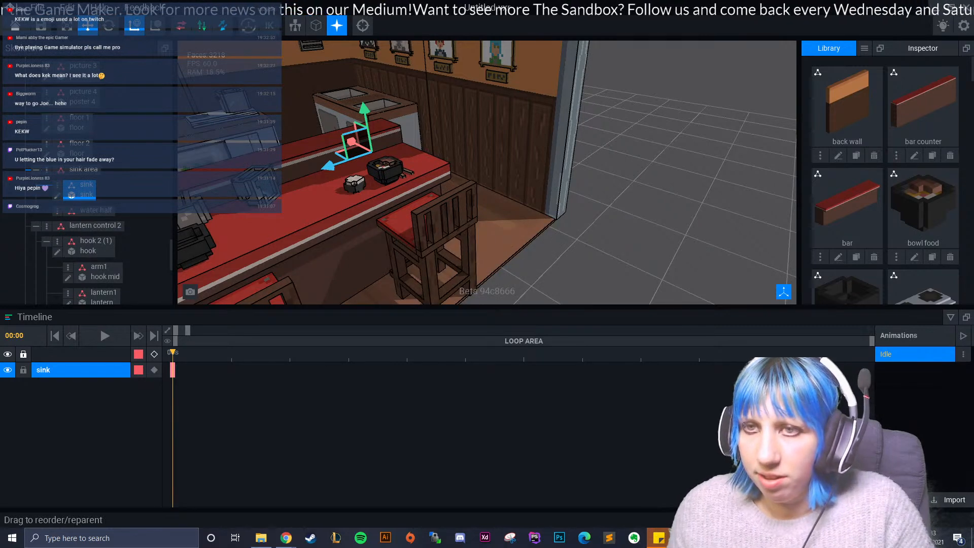
- Create a child node named water flow under the sink area node
{"action": "left_click", "coordinate": [46, 169]}
{"action": "left_click", "coordinate": [77, 194]}
{"action": "type", "text": "water fu"}
{"action": "key", "text": "BackSpace"}
{"action": "key", "text": "BackSpace"}
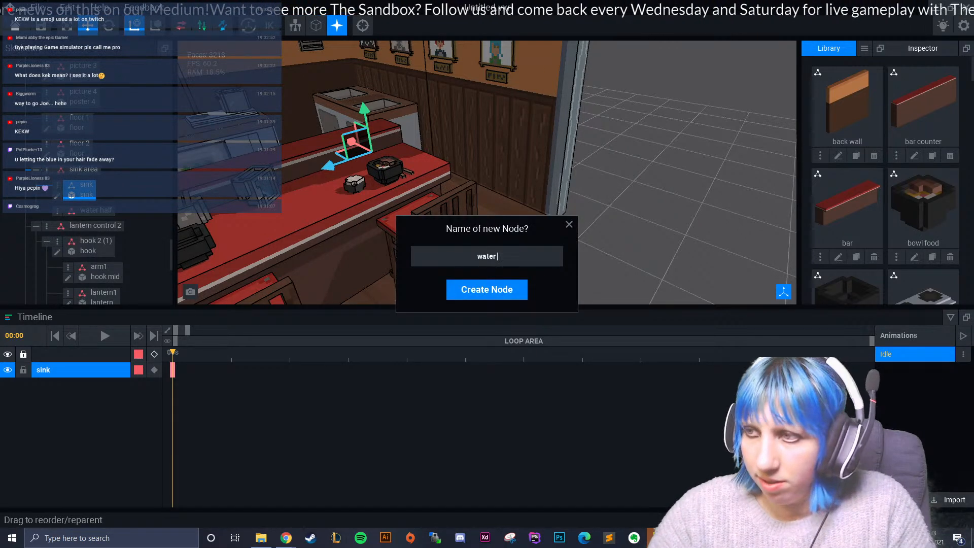
{"action": "type", "text": "fl"}
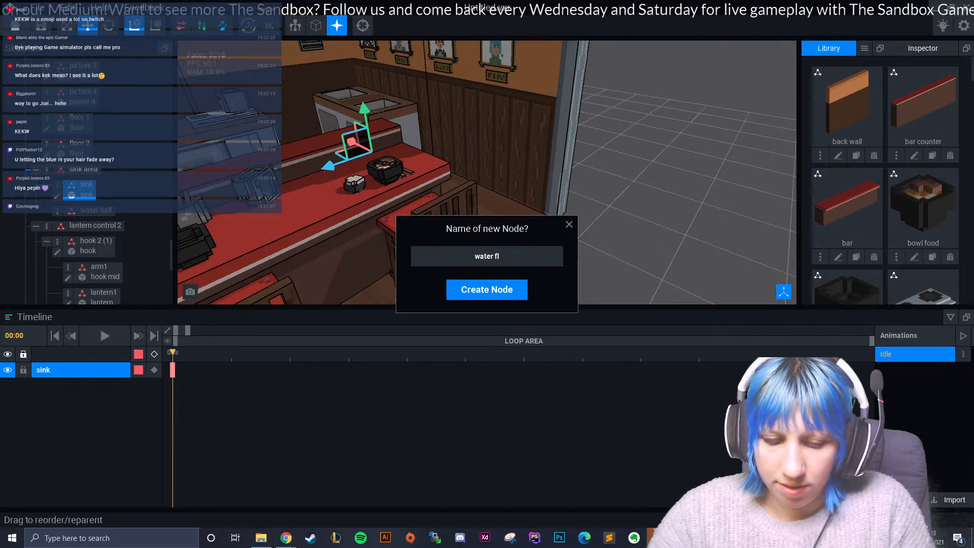
{"action": "type", "text": "ow"}
{"action": "key", "text": "Return"}
- Add another child node named water flow 2 under the sink area node
{"action": "left_click", "coordinate": [47, 170]}
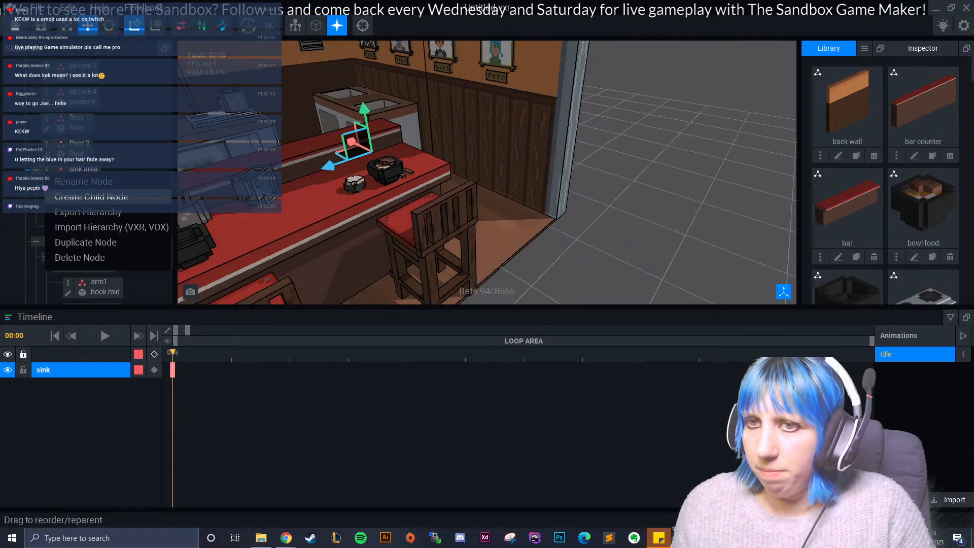
{"action": "left_click", "coordinate": [76, 197]}
{"action": "type", "text": "water flow 2"}
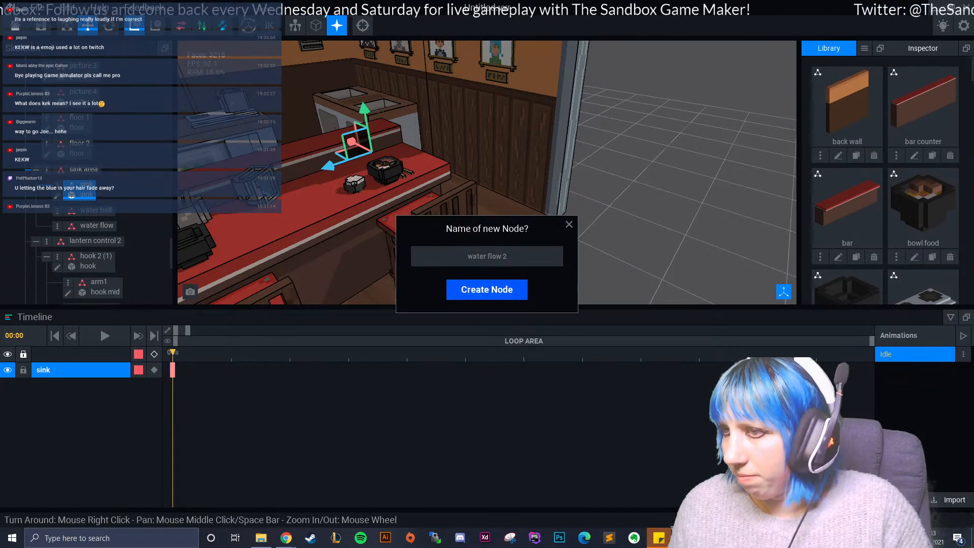
{"action": "key", "text": "Return"}
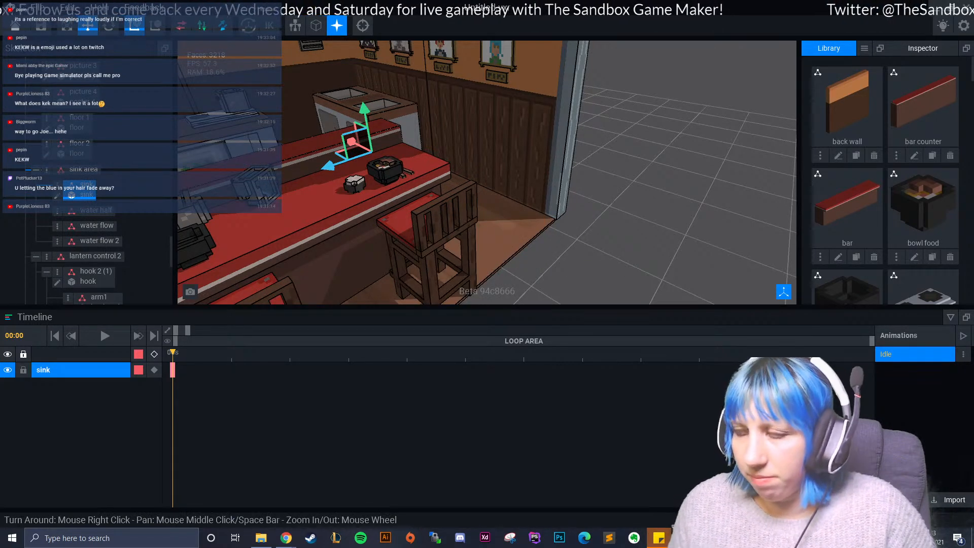
- Open the sink model for voxel editing and set its volume height to 37
{"action": "scroll", "coordinate": [922, 236], "scroll_direction": "down", "scroll_amount": 15}
{"action": "scroll", "coordinate": [885, 203], "scroll_direction": "down", "scroll_amount": 10}
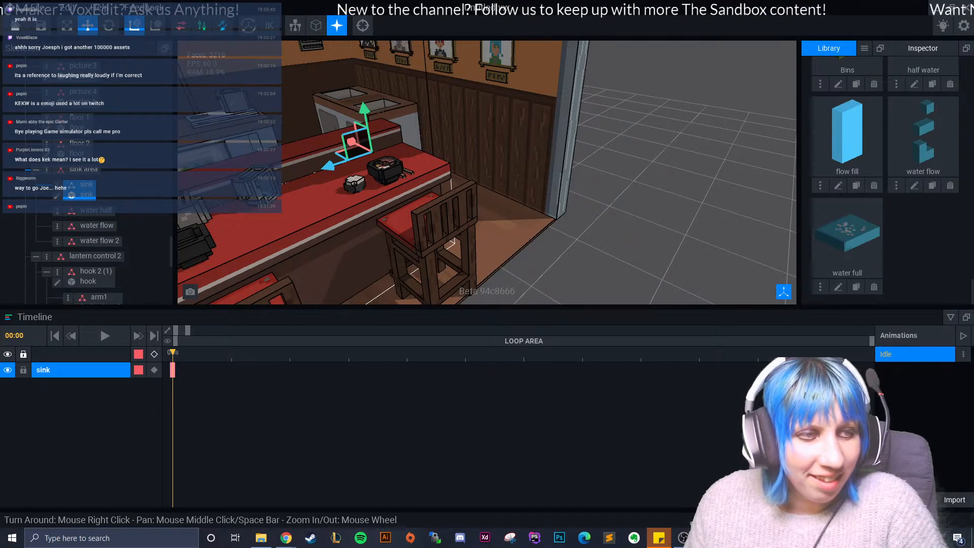
{"action": "right_click_drag", "start_coordinate": [370, 177], "coordinate": [392, 252]}
{"action": "scroll", "coordinate": [378, 234], "scroll_direction": "up", "scroll_amount": 6}
{"action": "scroll", "coordinate": [392, 253], "scroll_direction": "up", "scroll_amount": 5}
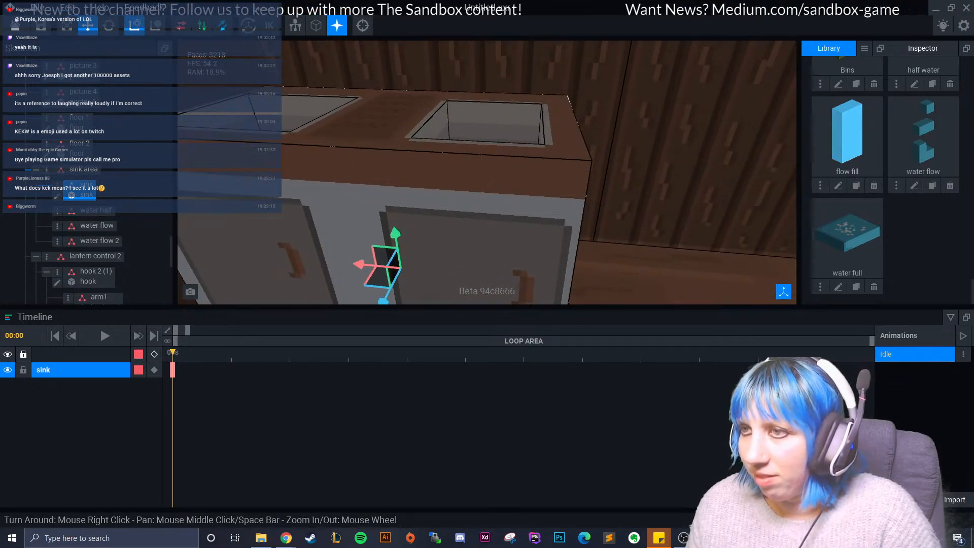
{"action": "left_click", "coordinate": [58, 196]}
{"action": "right_click_drag", "start_coordinate": [496, 163], "coordinate": [475, 181]}
{"action": "scroll", "coordinate": [475, 181], "scroll_direction": "up", "scroll_amount": 4}
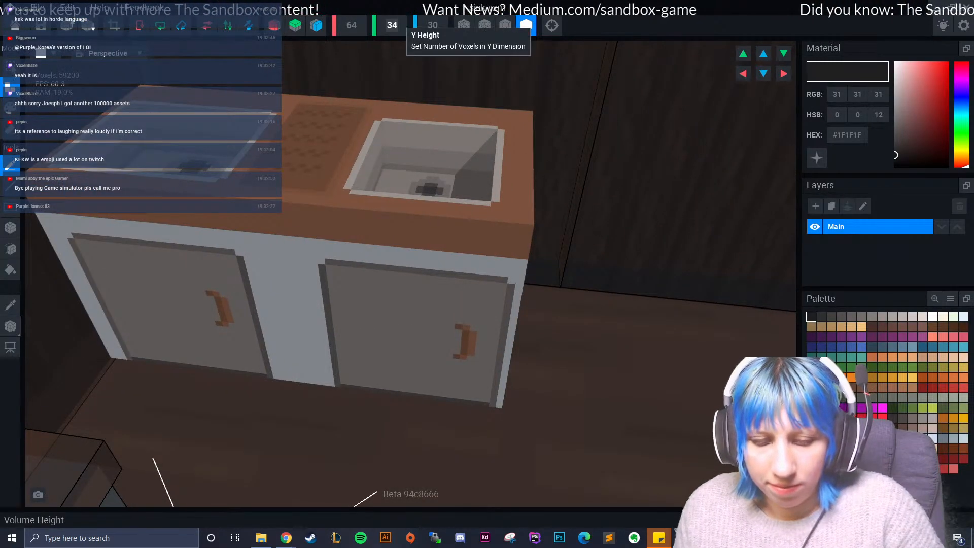
{"action": "key", "text": "Return"}
{"action": "right_click_drag", "start_coordinate": [477, 203], "coordinate": [510, 201]}
{"action": "scroll", "coordinate": [457, 203], "scroll_direction": "up", "scroll_amount": 3}
{"action": "middle_click_drag", "start_coordinate": [457, 203], "coordinate": [418, 318]}
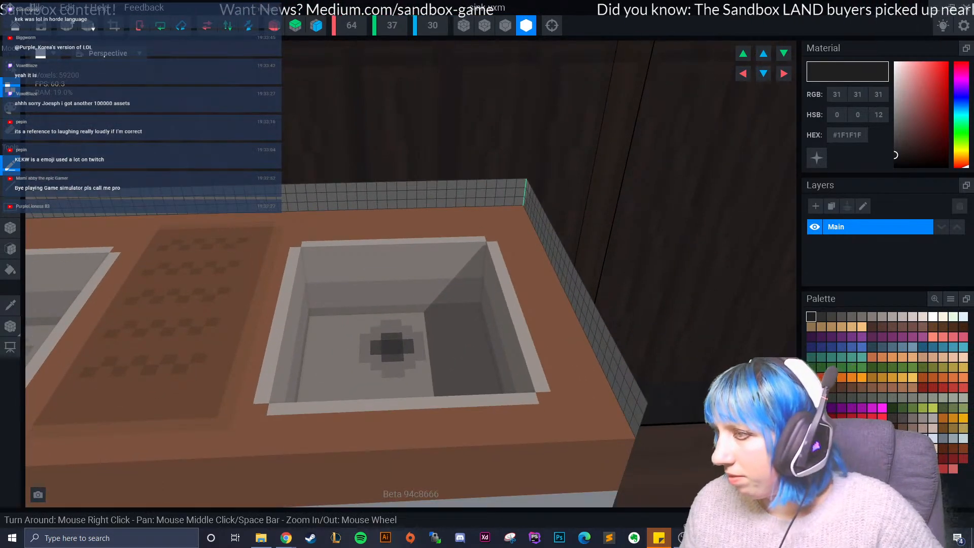
- Build a low dark grey #534F4E tap base behind the right basin with the Box tool, undoing the misplaced block
{"action": "left_click", "coordinate": [842, 317]}
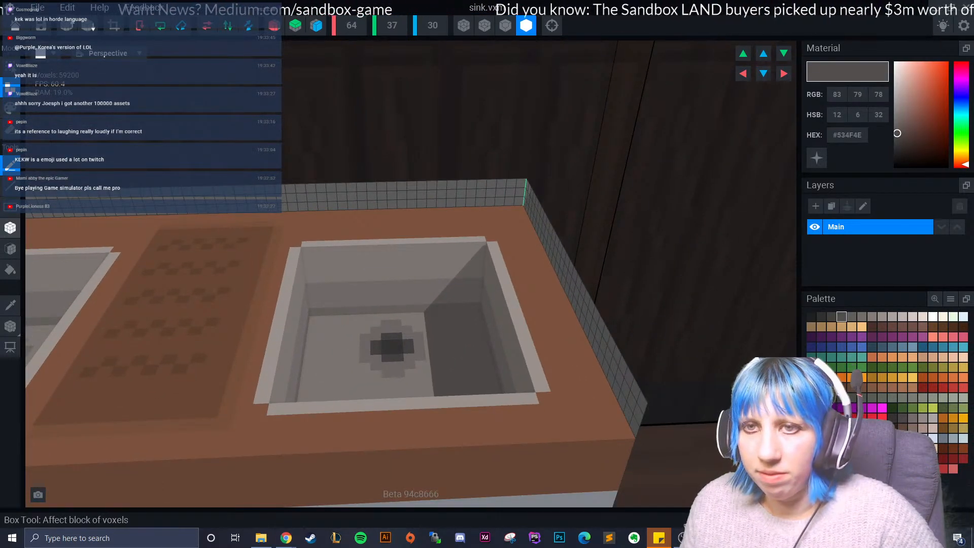
{"action": "left_click", "coordinate": [11, 228]}
{"action": "right_click_drag", "start_coordinate": [403, 240], "coordinate": [393, 230]}
{"action": "mouse_move", "coordinate": [371, 231]}
{"action": "left_mouse_down"}
{"action": "mouse_move", "coordinate": [414, 222]}
{"action": "mouse_move", "coordinate": [361, 220]}
{"action": "mouse_move", "coordinate": [360, 229]}
{"action": "left_mouse_up"}
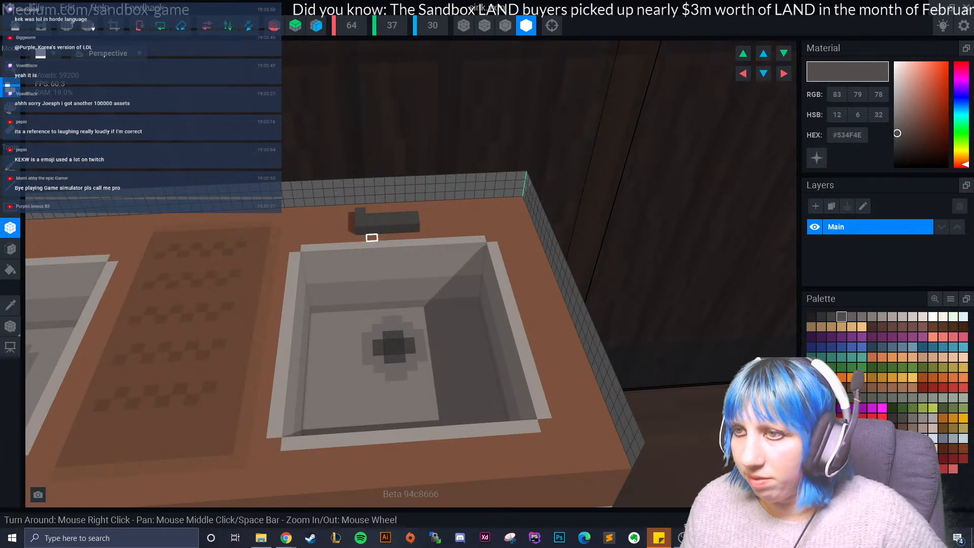
{"action": "key", "text": "ctrl+z"}
{"action": "left_click", "coordinate": [361, 230]}
{"action": "right_click_drag", "start_coordinate": [360, 223], "coordinate": [345, 239]}
{"action": "left_click", "coordinate": [350, 230]}
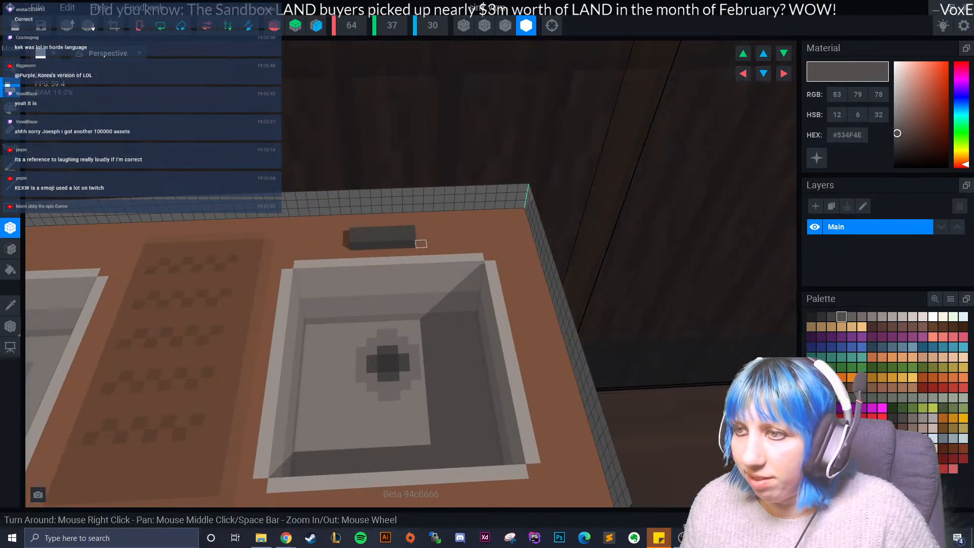
{"action": "right_click_drag", "start_coordinate": [421, 241], "coordinate": [388, 241]}
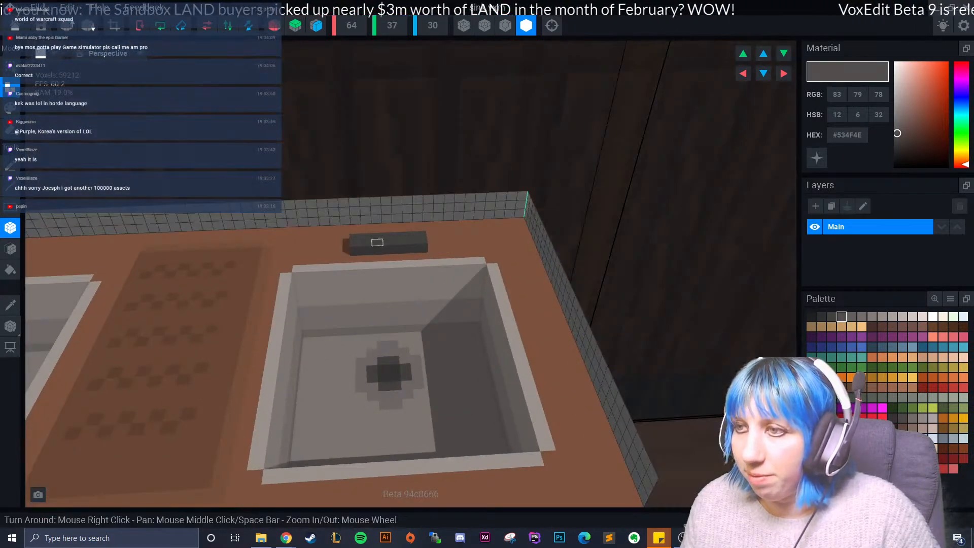
- Undo the last boxes on the tap base and build the tap's upright with a spout reaching towards the right basin
{"action": "left_click_drag", "start_coordinate": [377, 236], "coordinate": [399, 236]}
{"action": "key", "text": "ctrl+z"}
{"action": "key", "text": "ctrl+z"}
{"action": "mouse_move", "coordinate": [422, 248]}
{"action": "right_mouse_down"}
{"action": "mouse_move", "coordinate": [437, 239]}
{"action": "mouse_move", "coordinate": [427, 233]}
{"action": "right_mouse_up"}
{"action": "scroll", "coordinate": [363, 237], "scroll_direction": "up", "scroll_amount": 5}
{"action": "left_click_drag", "start_coordinate": [309, 200], "coordinate": [346, 208]}
{"action": "left_click_drag", "start_coordinate": [296, 211], "coordinate": [323, 213]}
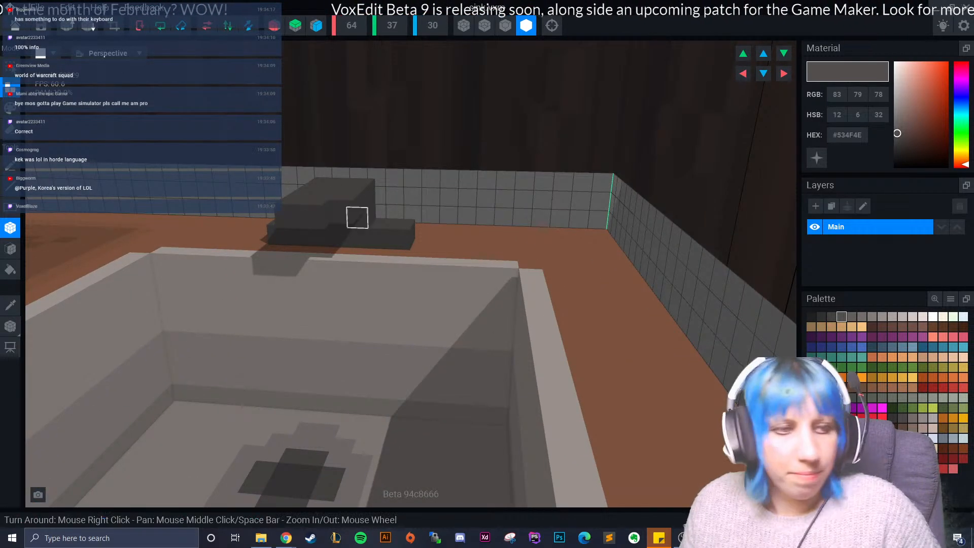
{"action": "mouse_move", "coordinate": [421, 247]}
{"action": "right_mouse_down"}
{"action": "mouse_move", "coordinate": [406, 237]}
{"action": "mouse_move", "coordinate": [420, 244]}
{"action": "right_mouse_up"}
{"action": "left_click", "coordinate": [337, 214]}
{"action": "right_click_drag", "start_coordinate": [339, 219], "coordinate": [326, 250]}
- Add more dark grey voxels to the spout of the right basin's tap
{"action": "left_click", "coordinate": [552, 25]}
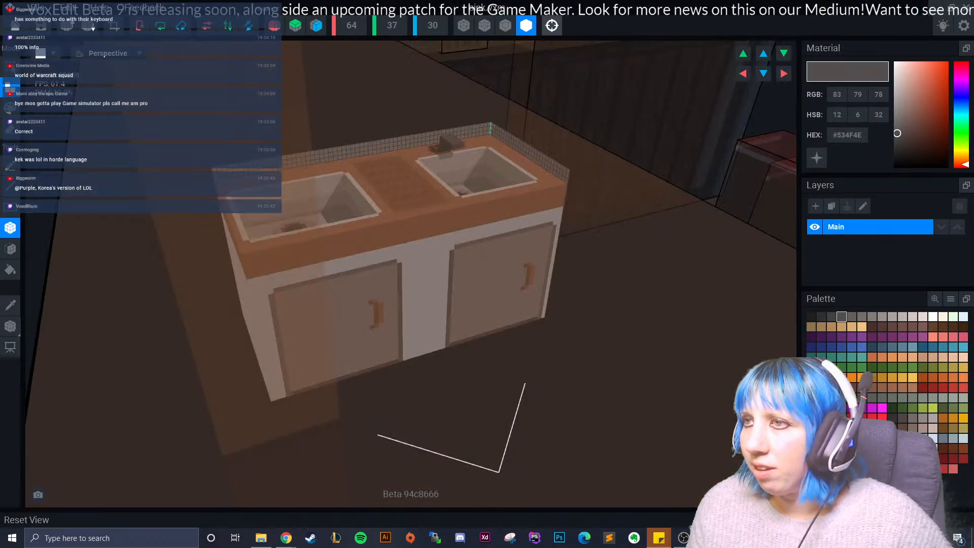
{"action": "scroll", "coordinate": [399, 218], "scroll_direction": "up", "scroll_amount": 8}
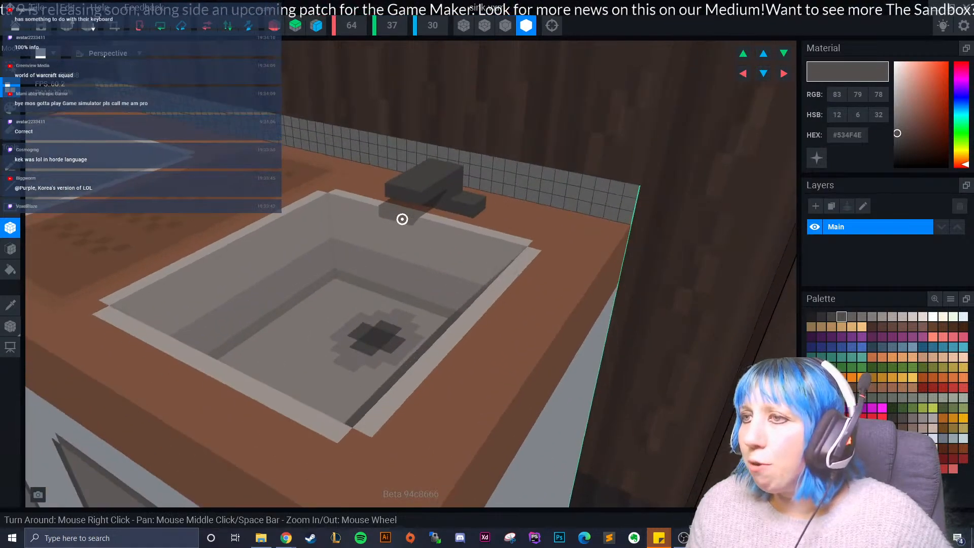
{"action": "right_click_drag", "start_coordinate": [402, 220], "coordinate": [403, 219]}
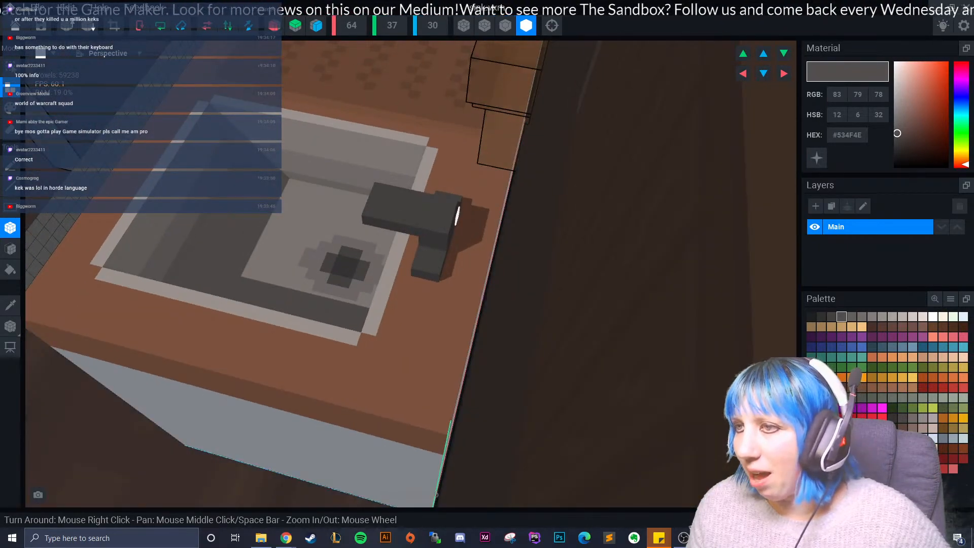
{"action": "right_click_drag", "start_coordinate": [447, 280], "coordinate": [440, 326]}
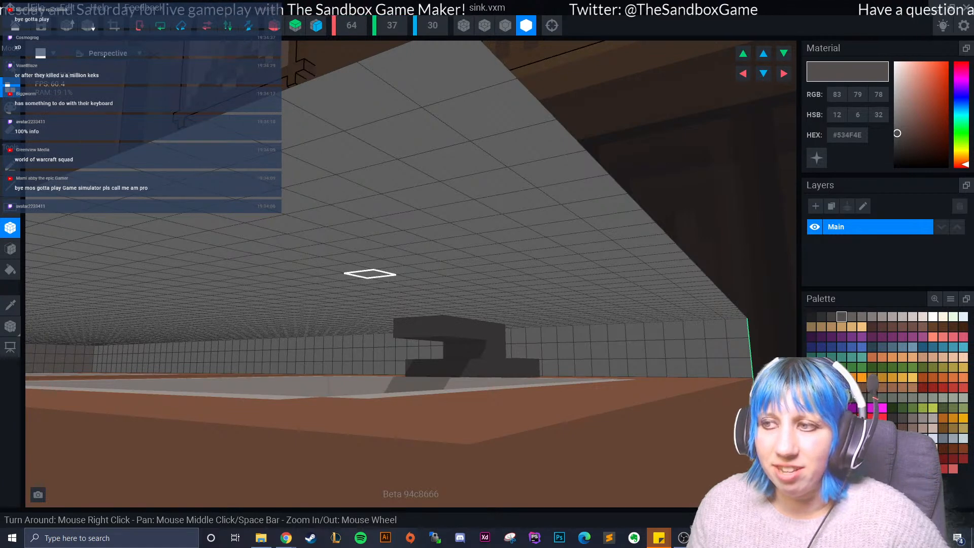
- Set the sink's volume height to 38 and build up the right basin's tap within the added layer
{"action": "right_click_drag", "start_coordinate": [406, 261], "coordinate": [421, 337]}
{"action": "scroll", "coordinate": [451, 332], "scroll_direction": "down", "scroll_amount": 3}
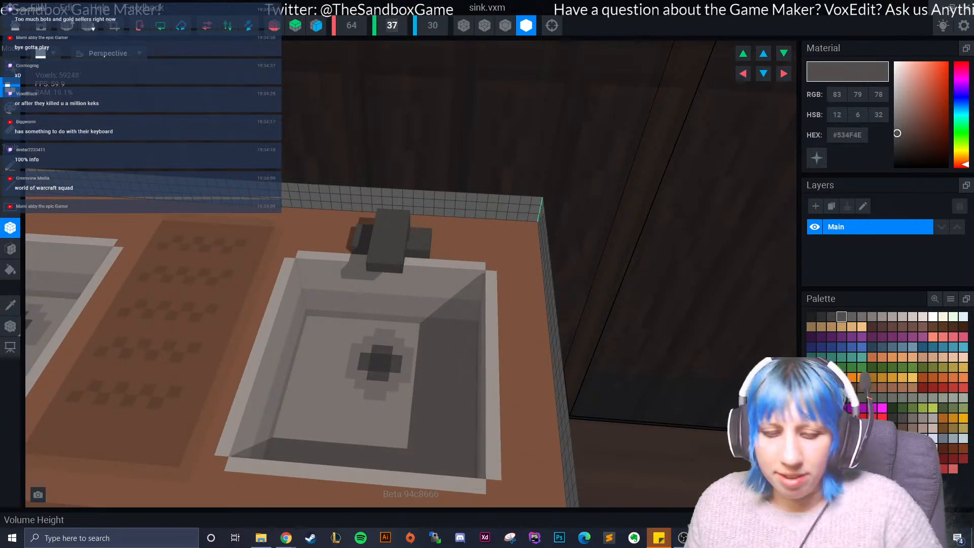
{"action": "key", "text": "Return"}
{"action": "mouse_move", "coordinate": [425, 225]}
{"action": "right_mouse_down"}
{"action": "mouse_move", "coordinate": [396, 223]}
{"action": "mouse_move", "coordinate": [421, 224]}
{"action": "mouse_move", "coordinate": [433, 275]}
{"action": "right_mouse_up"}
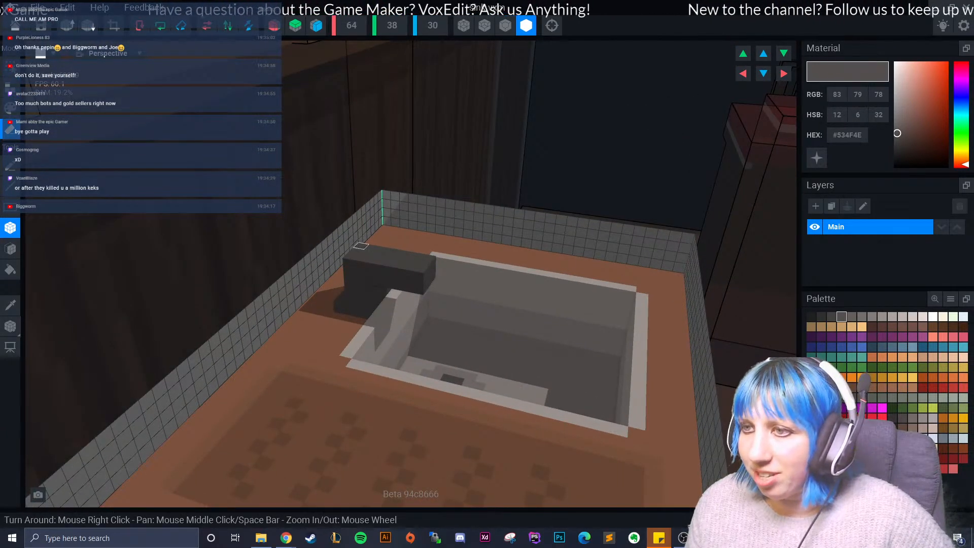
{"action": "right_click_drag", "start_coordinate": [348, 261], "coordinate": [324, 282]}
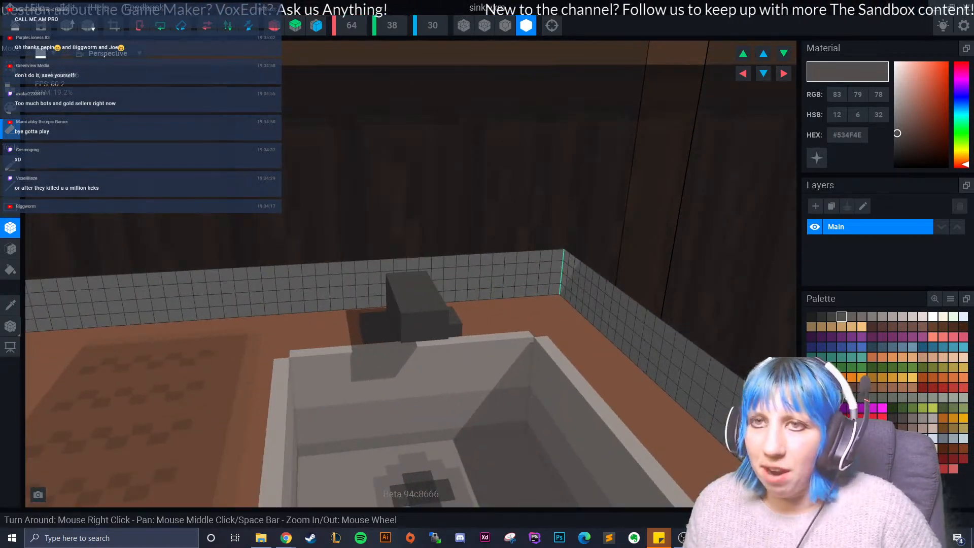
{"action": "right_click_drag", "start_coordinate": [429, 335], "coordinate": [429, 338]}
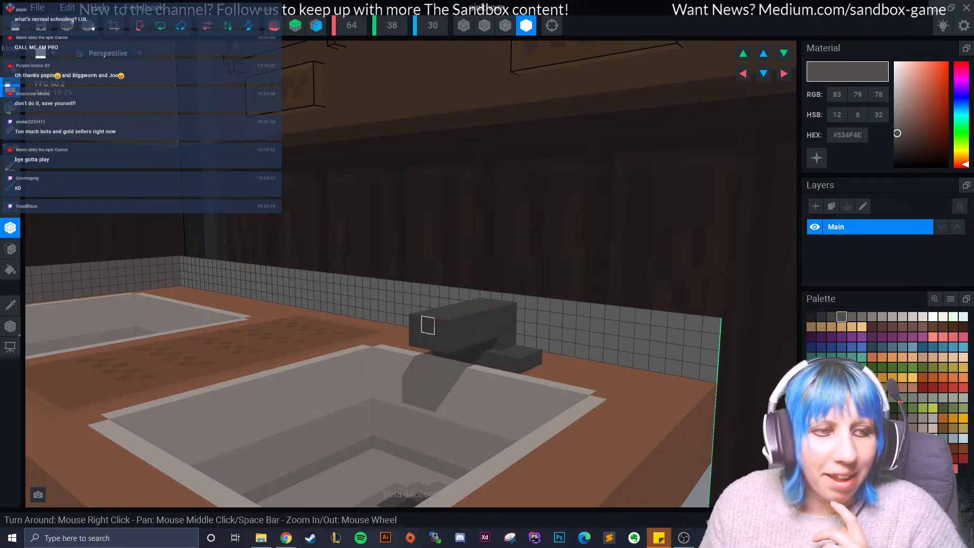
{"action": "right_click_drag", "start_coordinate": [447, 337], "coordinate": [462, 352]}
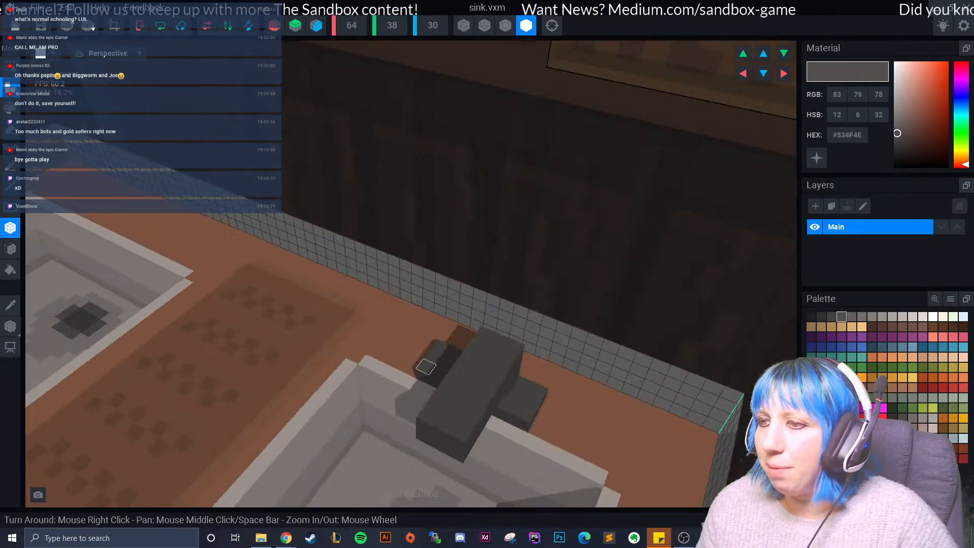
{"action": "left_click_drag", "start_coordinate": [551, 407], "coordinate": [535, 431]}
{"action": "right_click_drag", "start_coordinate": [523, 424], "coordinate": [538, 429]}
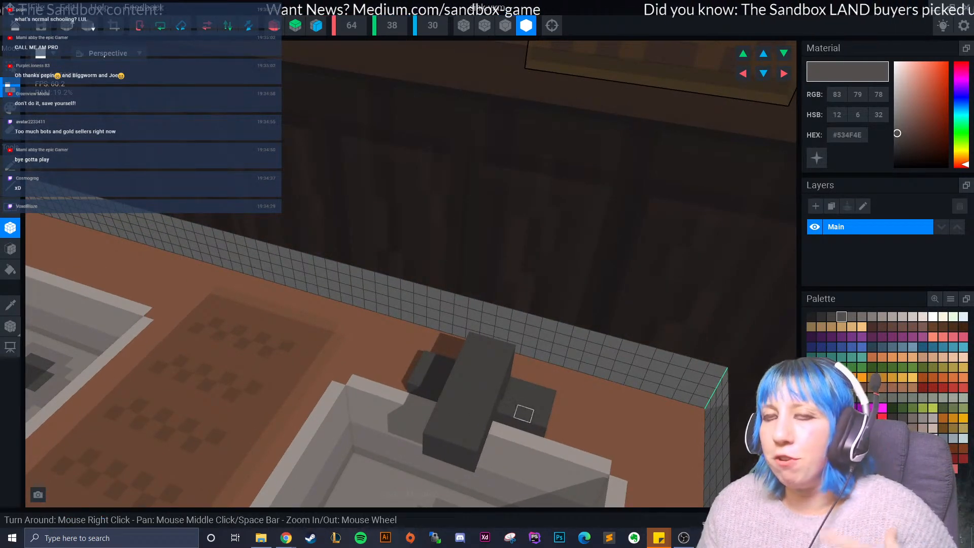
{"action": "right_click_drag", "start_coordinate": [524, 414], "coordinate": [490, 392]}
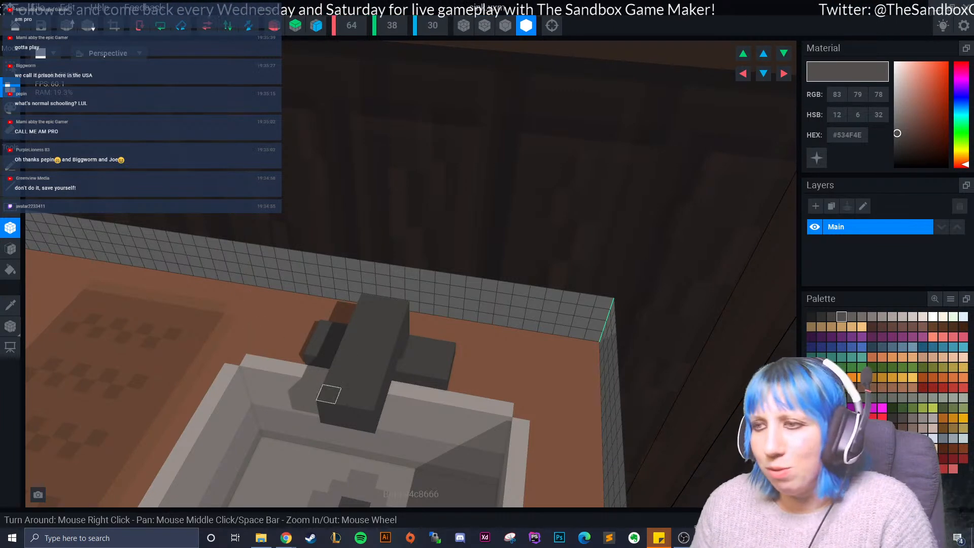
{"action": "right_click_drag", "start_coordinate": [328, 394], "coordinate": [407, 394]}
{"action": "scroll", "coordinate": [401, 398], "scroll_direction": "up", "scroll_amount": 3}
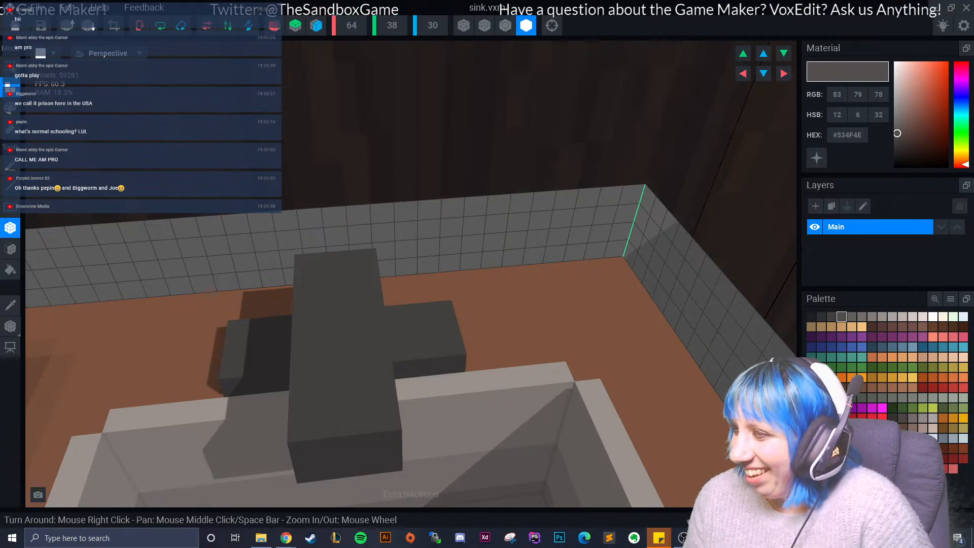
- Draw a one-voxel-high dark grey strip behind the left basin as the base of a second tap
{"action": "right_click_drag", "start_coordinate": [618, 387], "coordinate": [533, 387]}
{"action": "scroll", "coordinate": [461, 370], "scroll_direction": "down", "scroll_amount": 2}
{"action": "right_click_drag", "start_coordinate": [460, 369], "coordinate": [479, 384]}
{"action": "scroll", "coordinate": [500, 409], "scroll_direction": "down", "scroll_amount": 3}
{"action": "right_click_drag", "start_coordinate": [507, 416], "coordinate": [430, 410]}
{"action": "mouse_move", "coordinate": [188, 341]}
{"action": "right_mouse_down"}
{"action": "mouse_move", "coordinate": [200, 338]}
{"action": "mouse_move", "coordinate": [196, 348]}
{"action": "right_mouse_up"}
{"action": "left_click_drag", "start_coordinate": [196, 348], "coordinate": [257, 342]}
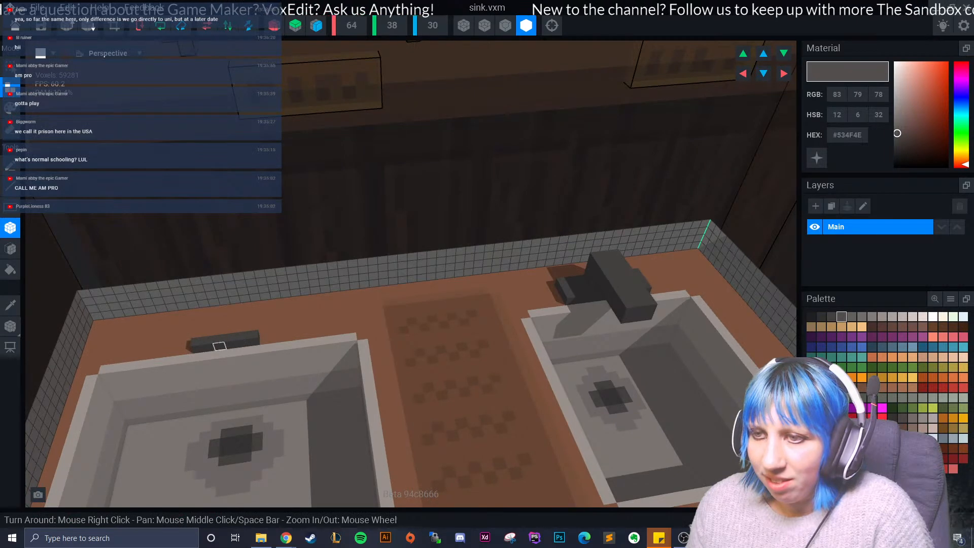
- Widen the left basin's tap base towards the wall with additional dark grey boxes
{"action": "right_click_drag", "start_coordinate": [231, 345], "coordinate": [232, 317]}
{"action": "left_click_drag", "start_coordinate": [229, 310], "coordinate": [264, 354]}
{"action": "right_click_drag", "start_coordinate": [235, 322], "coordinate": [232, 317]}
{"action": "left_click_drag", "start_coordinate": [231, 309], "coordinate": [237, 332]}
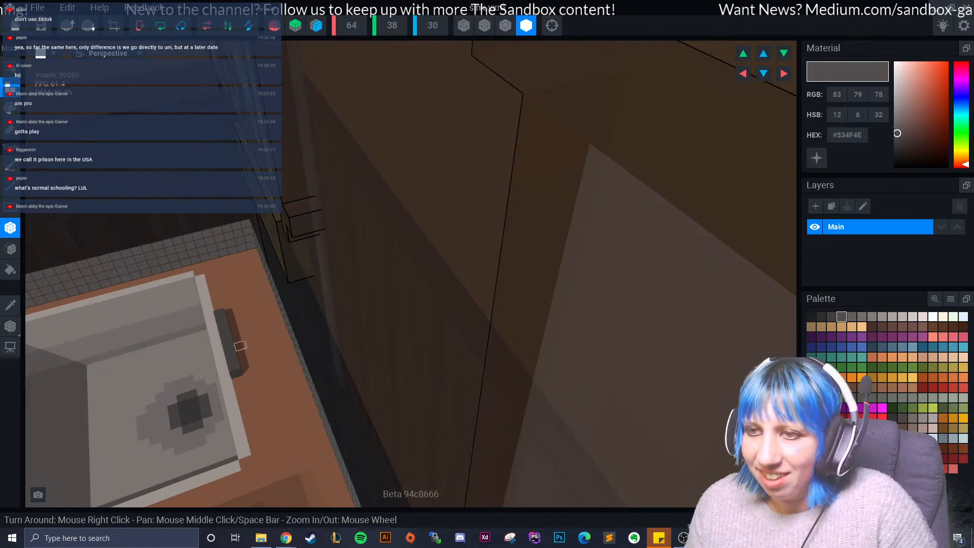
{"action": "left_click_drag", "start_coordinate": [242, 354], "coordinate": [259, 365]}
{"action": "right_click_drag", "start_coordinate": [259, 366], "coordinate": [270, 366]}
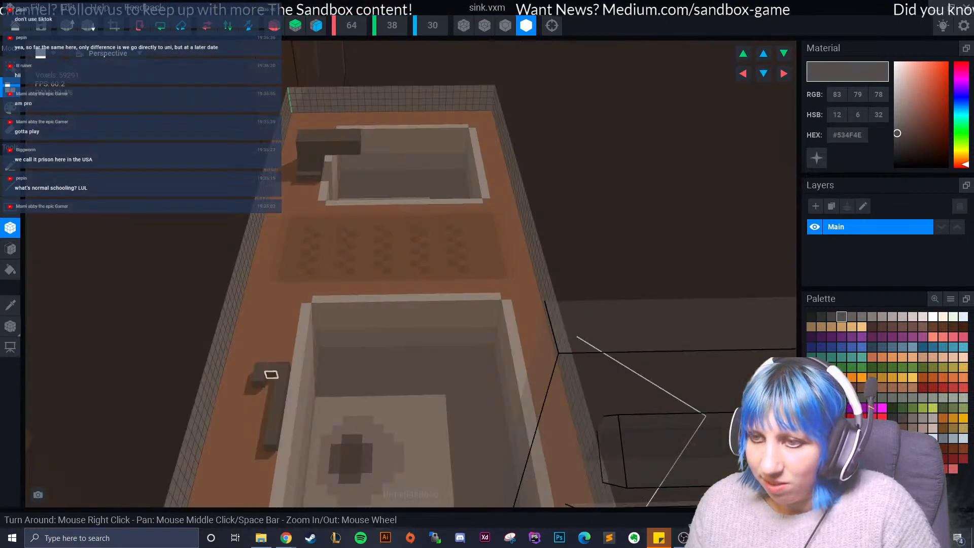
{"action": "left_click", "coordinate": [271, 383]}
{"action": "left_click", "coordinate": [260, 393]}
{"action": "left_click_drag", "start_coordinate": [260, 448], "coordinate": [262, 443]}
{"action": "right_click_drag", "start_coordinate": [262, 442], "coordinate": [258, 359]}
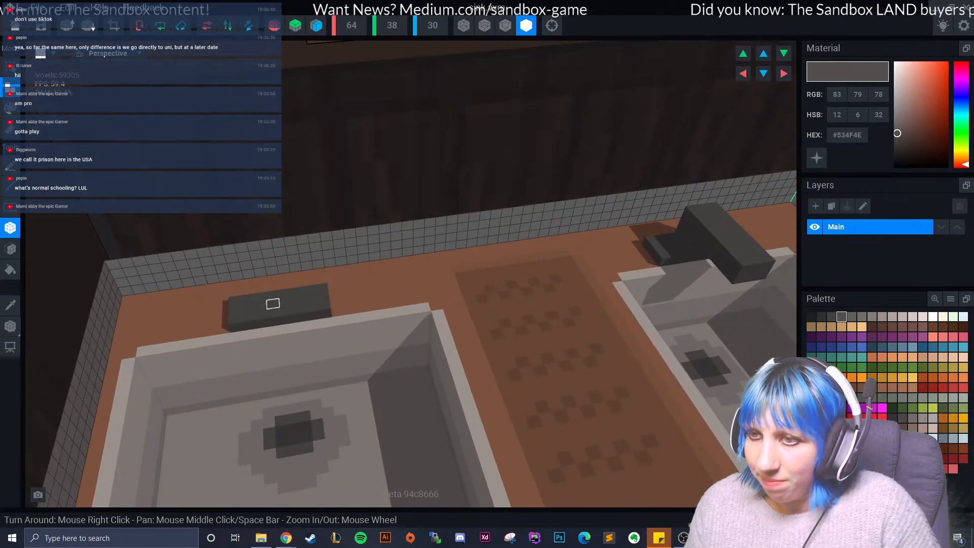
{"action": "left_click_drag", "start_coordinate": [260, 297], "coordinate": [285, 311]}
{"action": "mouse_move", "coordinate": [285, 310]}
{"action": "right_mouse_down"}
{"action": "mouse_move", "coordinate": [289, 328]}
{"action": "mouse_move", "coordinate": [287, 319]}
{"action": "right_mouse_up"}
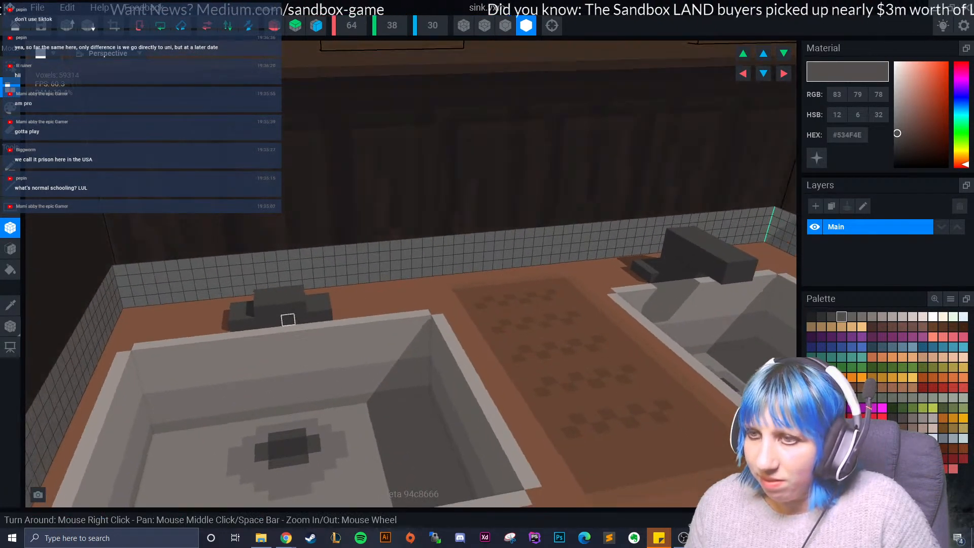
{"action": "right_click_drag", "start_coordinate": [582, 288], "coordinate": [584, 284]}
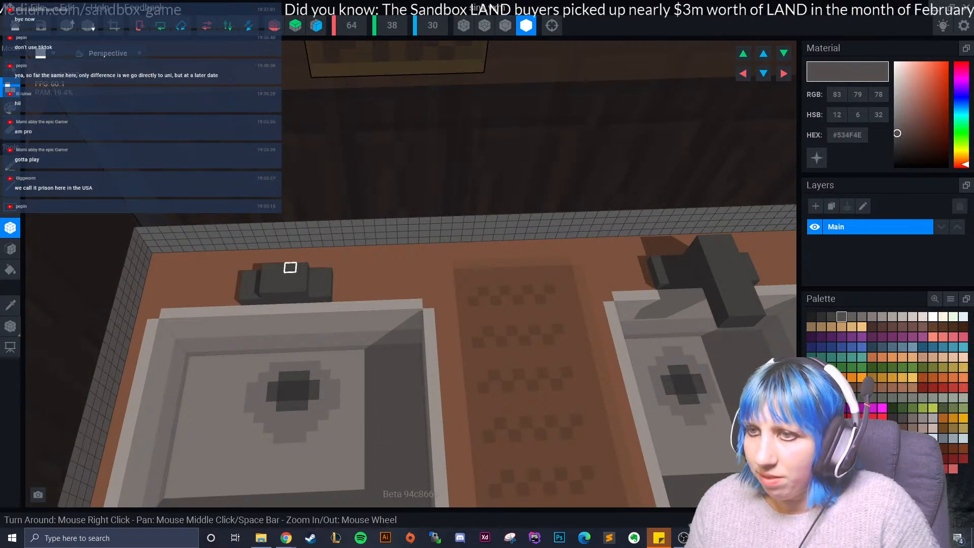
- Build up the left basin's tap in dark grey, adding a raised stem and a spout that reaches over the basin
{"action": "left_click", "coordinate": [338, 278]}
{"action": "mouse_move", "coordinate": [292, 274]}
{"action": "left_mouse_down"}
{"action": "mouse_move", "coordinate": [293, 294]}
{"action": "mouse_move", "coordinate": [303, 274]}
{"action": "mouse_move", "coordinate": [303, 293]}
{"action": "mouse_move", "coordinate": [276, 269]}
{"action": "mouse_move", "coordinate": [301, 267]}
{"action": "mouse_move", "coordinate": [277, 263]}
{"action": "mouse_move", "coordinate": [300, 281]}
{"action": "left_mouse_up"}
{"action": "right_click_drag", "start_coordinate": [294, 308], "coordinate": [291, 290]}
{"action": "left_click_drag", "start_coordinate": [274, 276], "coordinate": [289, 301]}
{"action": "mouse_move", "coordinate": [263, 302]}
{"action": "right_mouse_down"}
{"action": "mouse_move", "coordinate": [274, 311]}
{"action": "mouse_move", "coordinate": [264, 310]}
{"action": "right_mouse_up"}
{"action": "right_click_drag", "start_coordinate": [387, 313], "coordinate": [300, 305]}
{"action": "scroll", "coordinate": [374, 337], "scroll_direction": "down", "scroll_amount": 3}
{"action": "scroll", "coordinate": [325, 309], "scroll_direction": "up", "scroll_amount": 3}
{"action": "left_click_drag", "start_coordinate": [211, 283], "coordinate": [249, 304]}
{"action": "right_click_drag", "start_coordinate": [284, 313], "coordinate": [492, 415]}
{"action": "scroll", "coordinate": [484, 355], "scroll_direction": "down", "scroll_amount": 3}
{"action": "scroll", "coordinate": [419, 369], "scroll_direction": "up", "scroll_amount": 3}
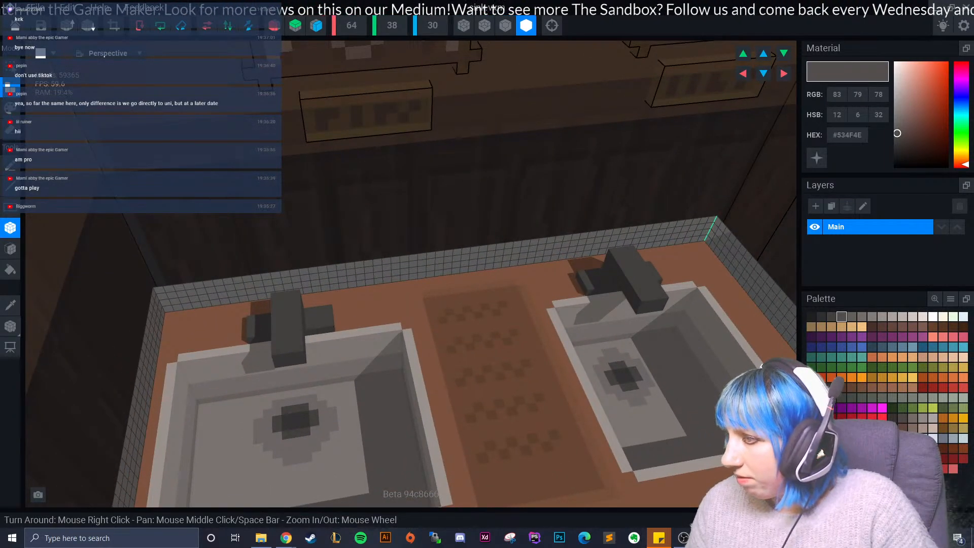
- Paint small brown (#6F4A20) accents on the base of both taps, on each side of the spout
{"action": "left_click", "coordinate": [943, 428]}
{"action": "right_click_drag", "start_coordinate": [698, 391], "coordinate": [668, 281]}
{"action": "left_click", "coordinate": [626, 256]}
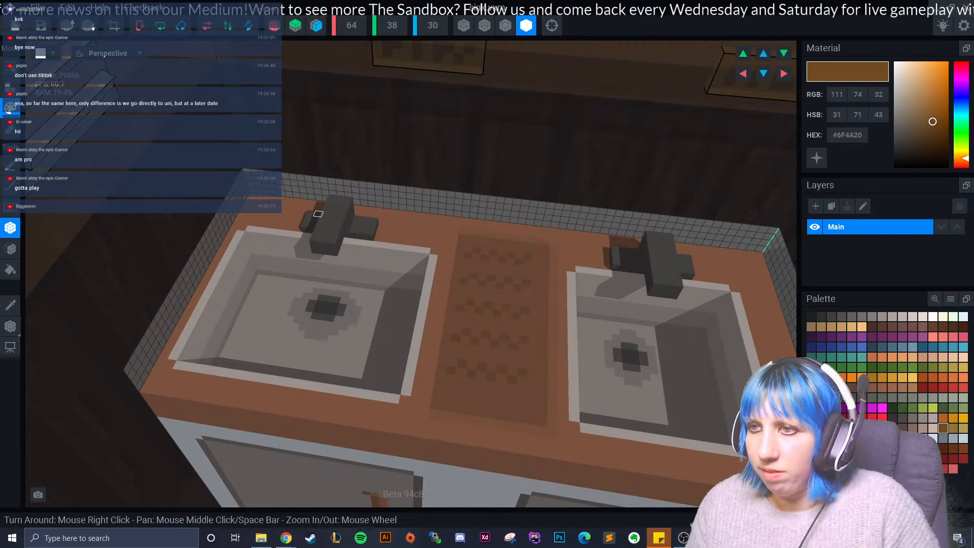
{"action": "right_click_drag", "start_coordinate": [363, 225], "coordinate": [534, 226]}
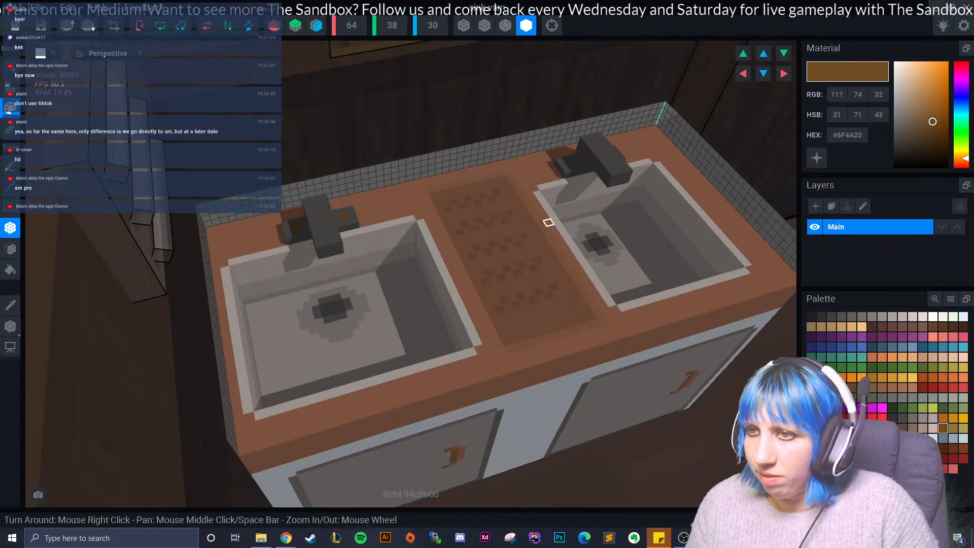
{"action": "right_click_drag", "start_coordinate": [574, 168], "coordinate": [501, 206]}
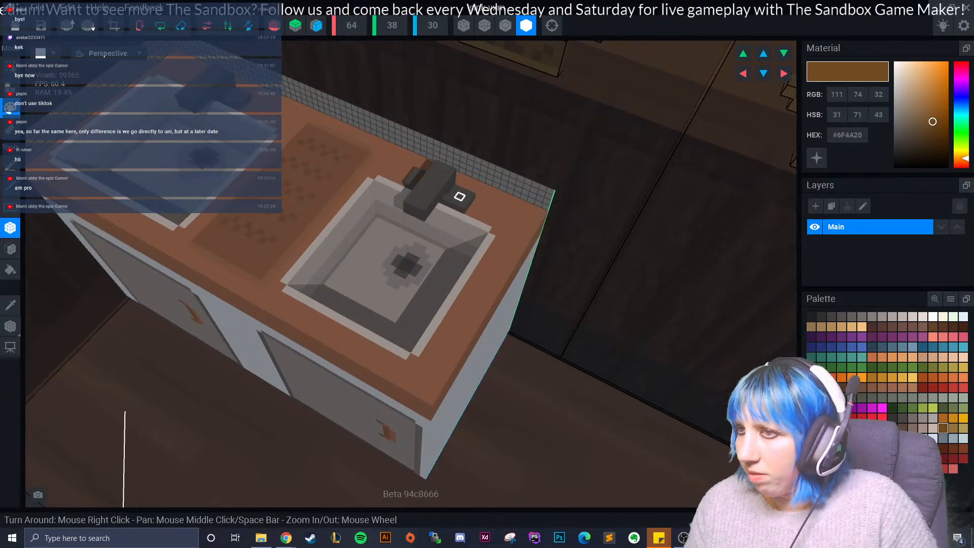
{"action": "scroll", "coordinate": [496, 239], "scroll_direction": "up", "scroll_amount": 3}
{"action": "right_click_drag", "start_coordinate": [490, 243], "coordinate": [299, 272]}
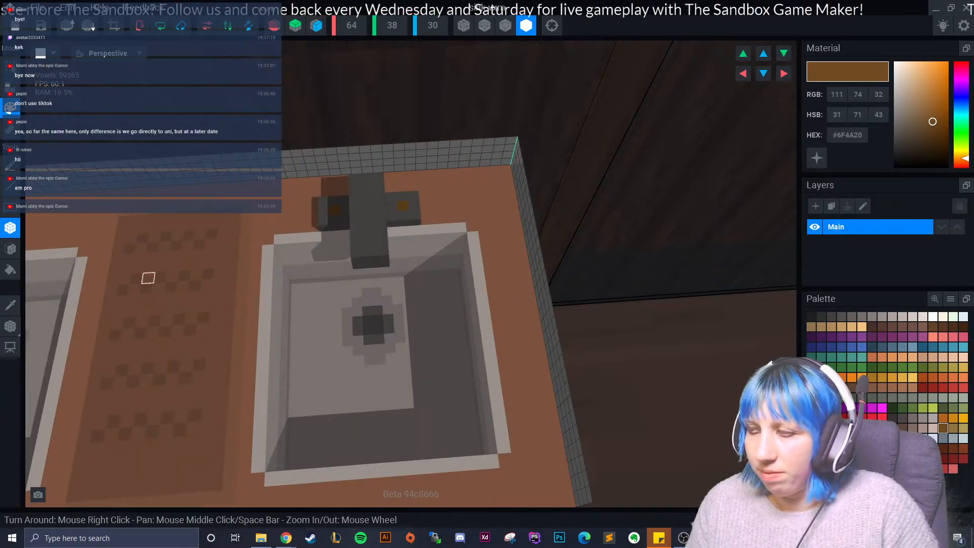
- Choose the lighter grey #746E6B and paint faces of the right basin's tap spout with it
{"action": "left_click", "coordinate": [10, 326]}
{"action": "left_click", "coordinate": [10, 306]}
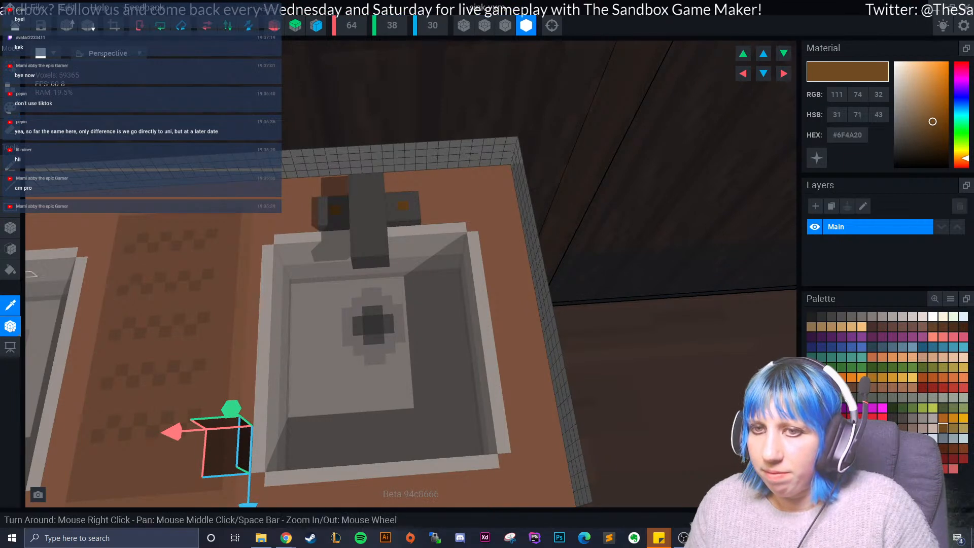
{"action": "left_click", "coordinate": [41, 274]}
{"action": "left_click", "coordinate": [11, 326]}
{"action": "left_click", "coordinate": [347, 226]}
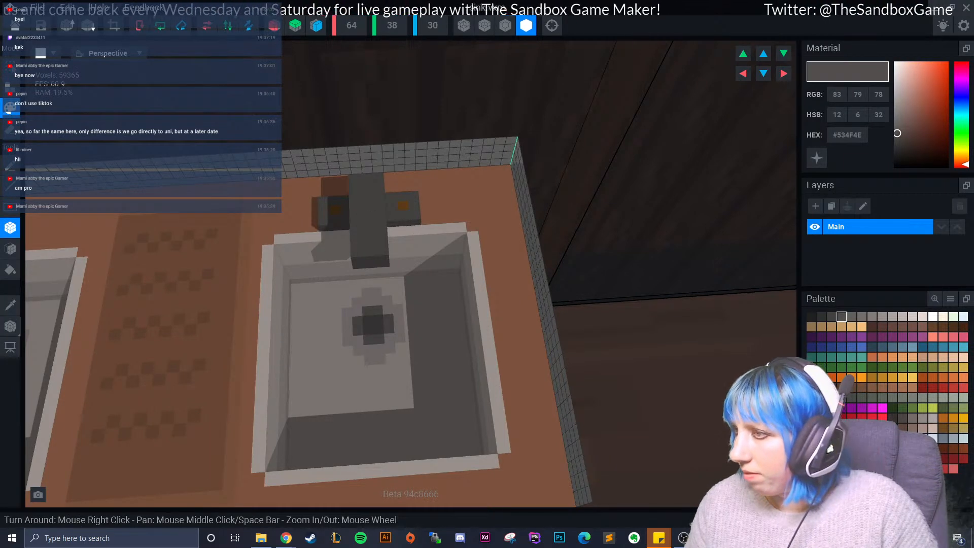
{"action": "left_click", "coordinate": [862, 317]}
{"action": "left_click", "coordinate": [10, 248]}
{"action": "right_click_drag", "start_coordinate": [379, 217], "coordinate": [354, 262]}
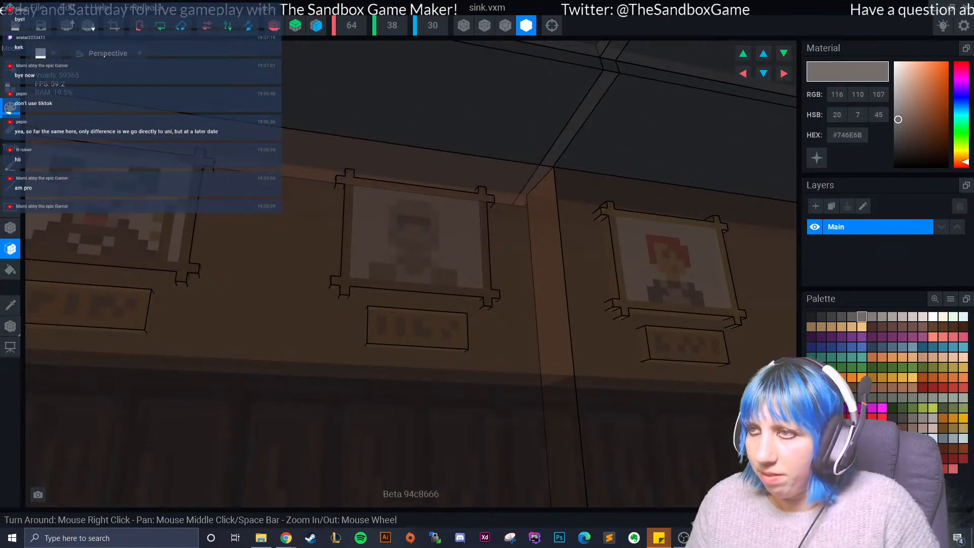
{"action": "left_click", "coordinate": [552, 26]}
{"action": "right_click_drag", "start_coordinate": [437, 233], "coordinate": [433, 111]}
{"action": "scroll", "coordinate": [434, 112], "scroll_direction": "up", "scroll_amount": 6}
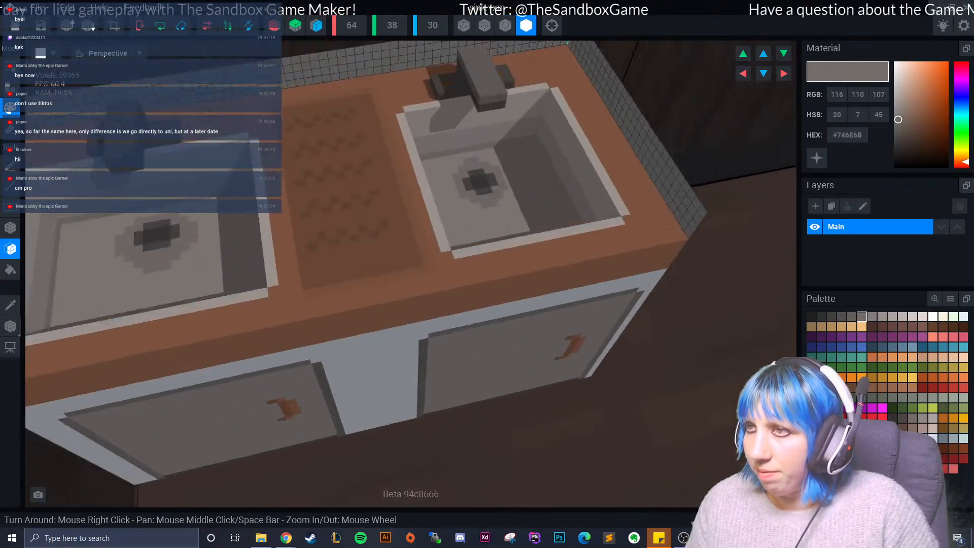
{"action": "right_click_drag", "start_coordinate": [374, 244], "coordinate": [335, 285]}
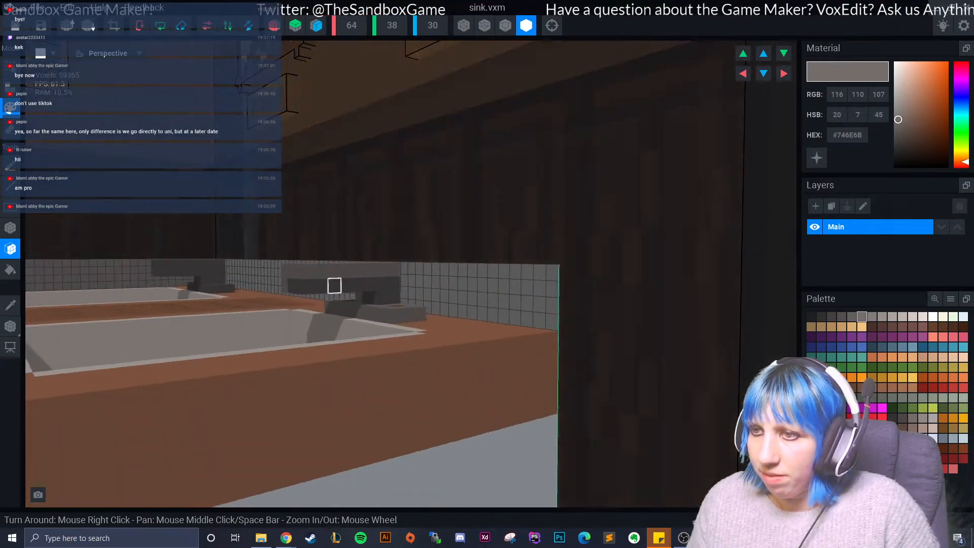
{"action": "scroll", "coordinate": [347, 285], "scroll_direction": "up", "scroll_amount": 3}
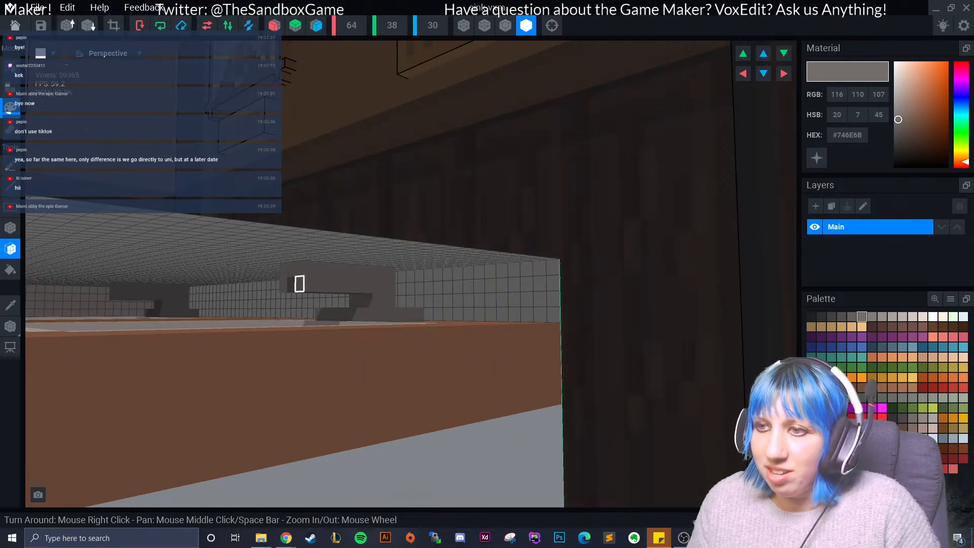
{"action": "mouse_move", "coordinate": [306, 285]}
{"action": "right_mouse_down"}
{"action": "mouse_move", "coordinate": [353, 295]}
{"action": "mouse_move", "coordinate": [341, 311]}
{"action": "right_mouse_up"}
{"action": "left_click", "coordinate": [335, 293]}
- Paint the faces of the left basin's tap with the same lighter grey
{"action": "scroll", "coordinate": [336, 294], "scroll_direction": "down", "scroll_amount": 3}
{"action": "middle_click_drag", "start_coordinate": [341, 311], "coordinate": [398, 416]}
{"action": "scroll", "coordinate": [398, 415], "scroll_direction": "up", "scroll_amount": 4}
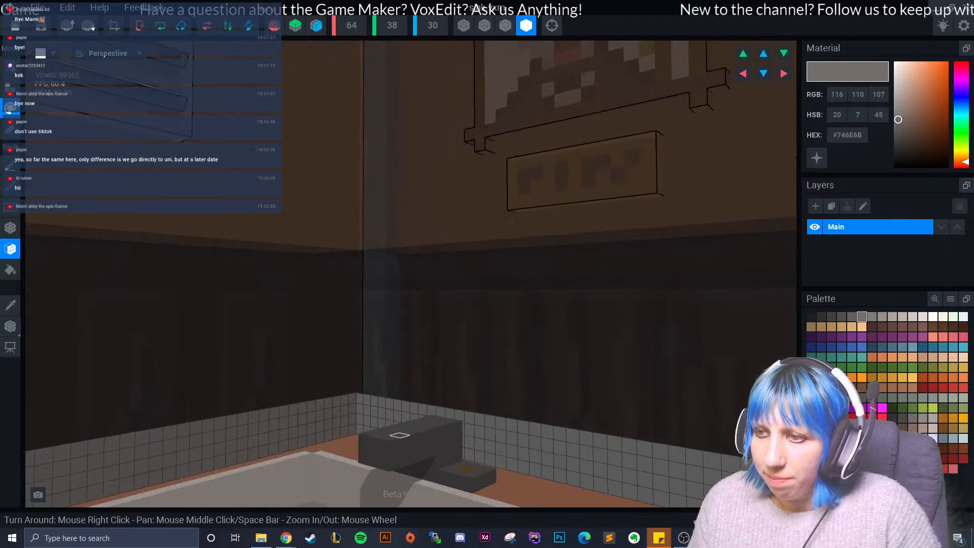
{"action": "right_click_drag", "start_coordinate": [395, 427], "coordinate": [385, 413]}
{"action": "right_click_drag", "start_coordinate": [344, 369], "coordinate": [339, 350]}
{"action": "left_click", "coordinate": [356, 347]}
{"action": "scroll", "coordinate": [339, 350], "scroll_direction": "down", "scroll_amount": 5}
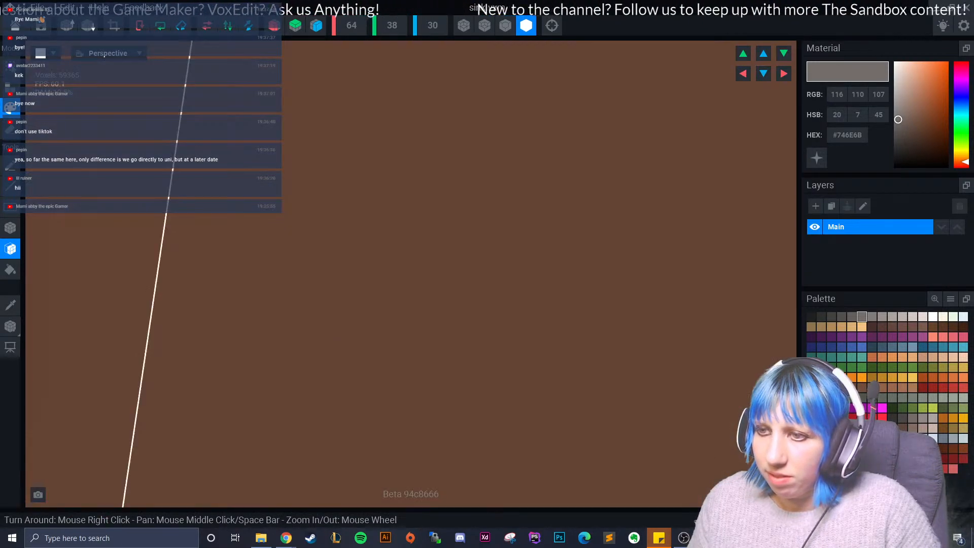
{"action": "left_click", "coordinate": [552, 25]}
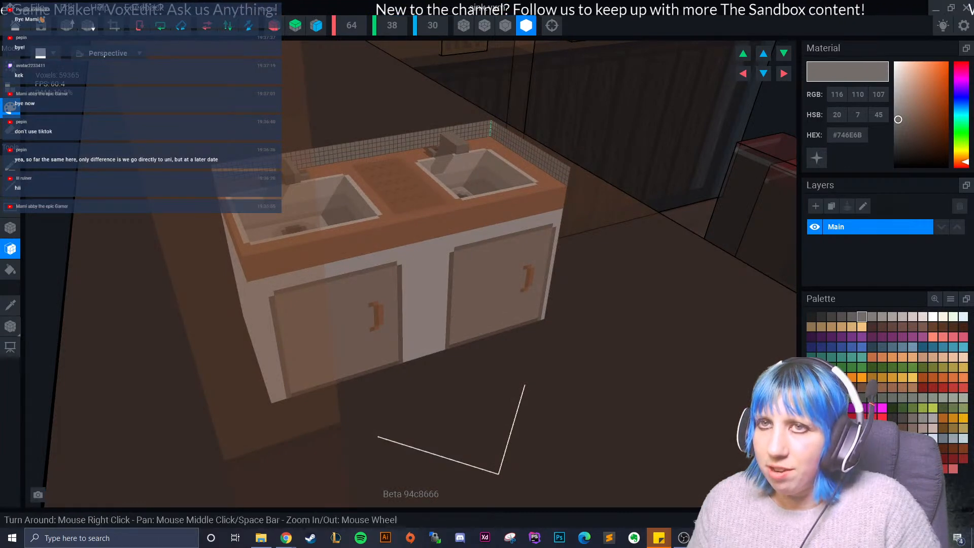
{"action": "scroll", "coordinate": [355, 228], "scroll_direction": "up", "scroll_amount": 5}
{"action": "right_click_drag", "start_coordinate": [320, 125], "coordinate": [287, 228]}
{"action": "left_click", "coordinate": [297, 226]}
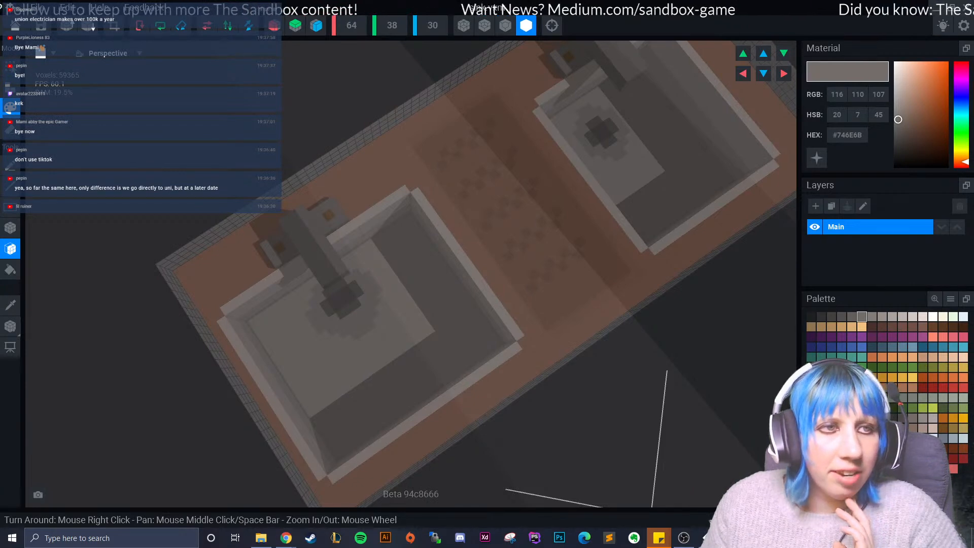
{"action": "right_click_drag", "start_coordinate": [315, 168], "coordinate": [316, 168]}
{"action": "scroll", "coordinate": [355, 274], "scroll_direction": "up", "scroll_amount": 3}
{"action": "right_click_drag", "start_coordinate": [355, 274], "coordinate": [297, 278]}
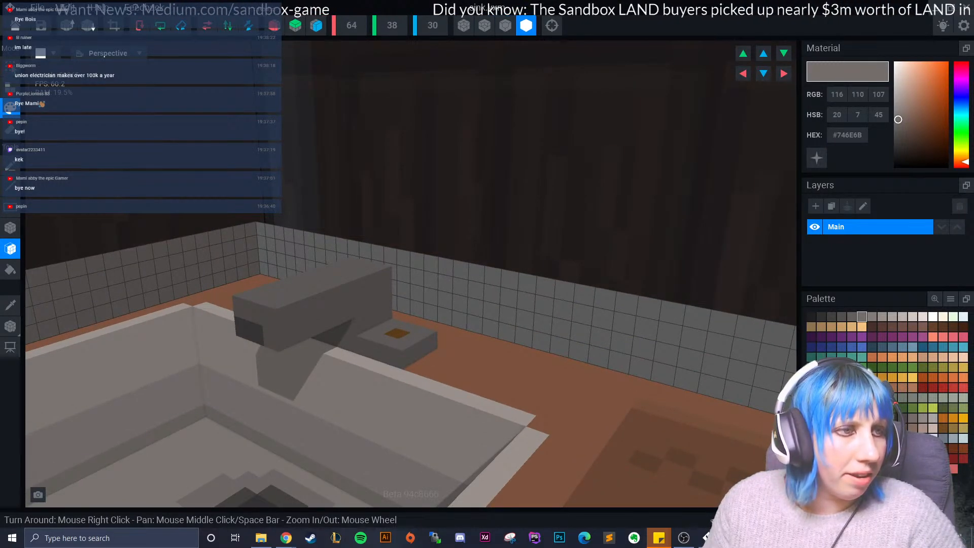
{"action": "right_click_drag", "start_coordinate": [149, 284], "coordinate": [340, 304]}
{"action": "right_click_drag", "start_coordinate": [228, 330], "coordinate": [291, 327]}
- Close the sink model, saving the changes, and return to the ramen shop scene with the sink in view
{"action": "left_click", "coordinate": [15, 25]}
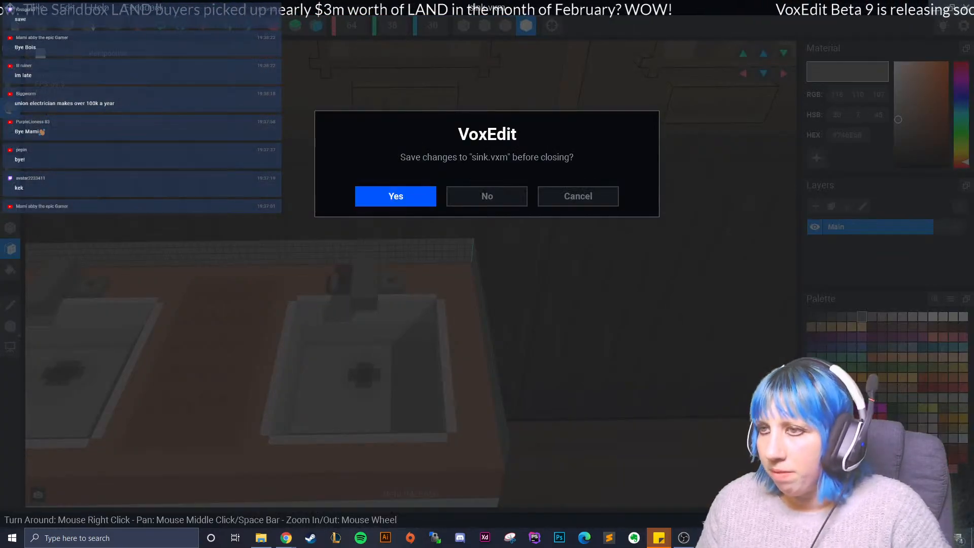
{"action": "left_click", "coordinate": [396, 196]}
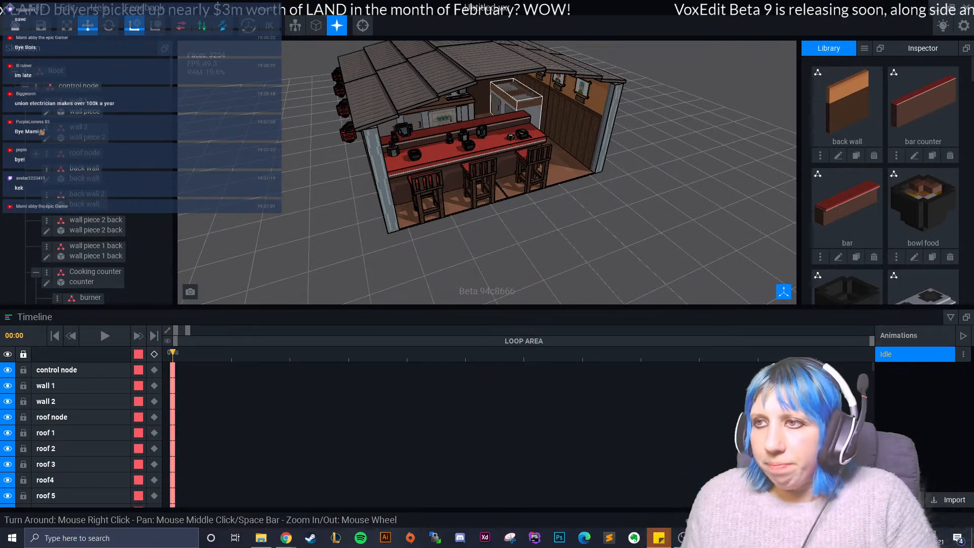
{"action": "right_click_drag", "start_coordinate": [487, 163], "coordinate": [436, 178]}
{"action": "scroll", "coordinate": [436, 142], "scroll_direction": "up", "scroll_amount": 8}
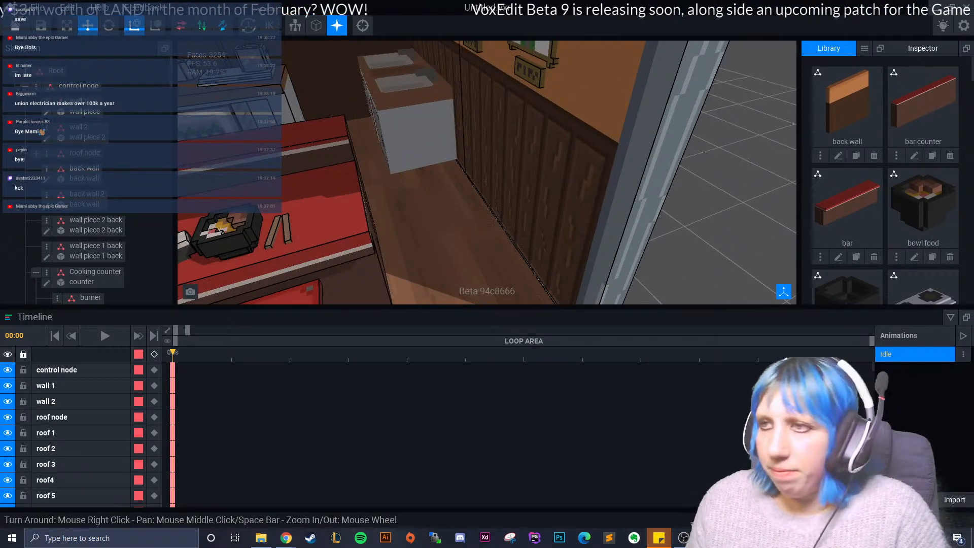
{"action": "scroll", "coordinate": [487, 172], "scroll_direction": "down", "scroll_amount": 5}
{"action": "right_click_drag", "start_coordinate": [457, 162], "coordinate": [528, 182]}
{"action": "scroll", "coordinate": [487, 173], "scroll_direction": "up", "scroll_amount": 4}
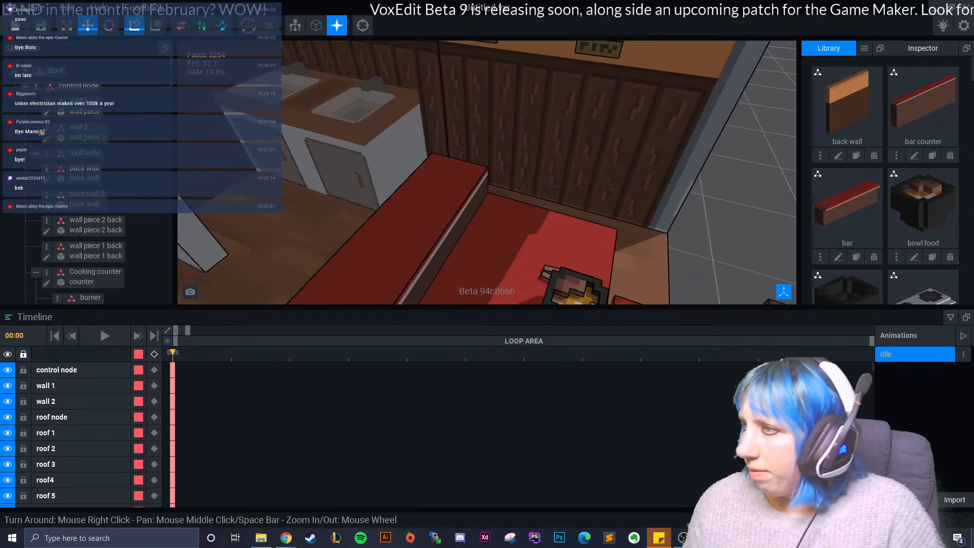
- Attach the water full model to the water half node in the sink area
{"action": "scroll", "coordinate": [886, 183], "scroll_direction": "down", "scroll_amount": 5}
{"action": "scroll", "coordinate": [843, 223], "scroll_direction": "down", "scroll_amount": 6}
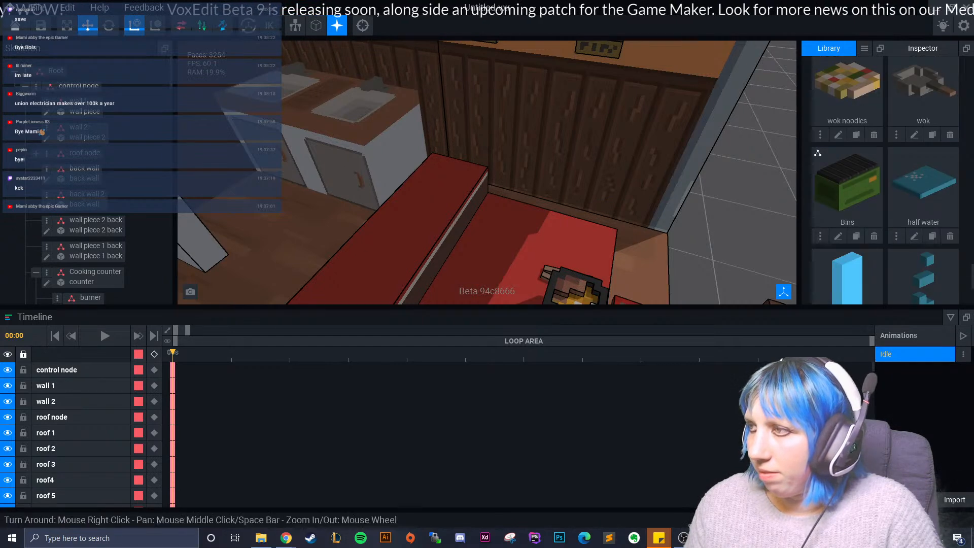
{"action": "left_click", "coordinate": [335, 157]}
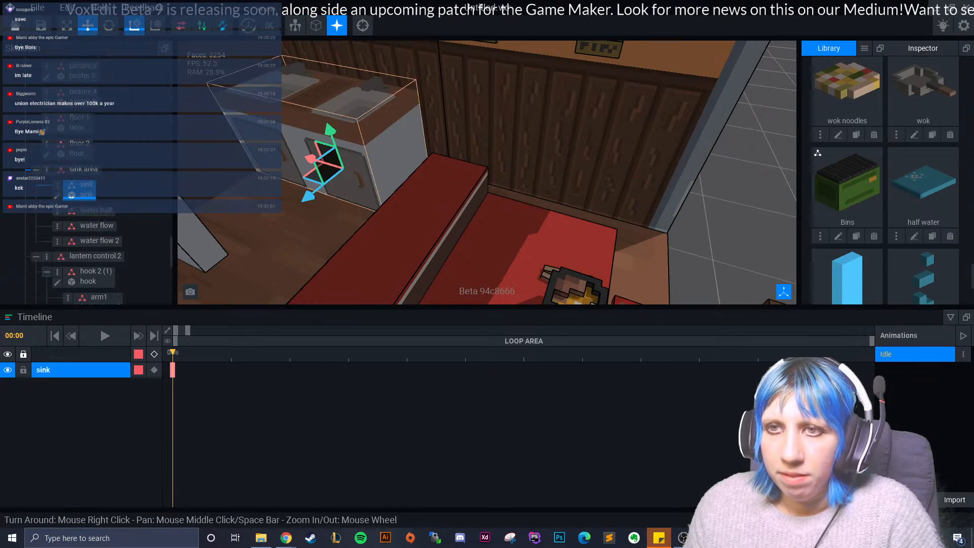
{"action": "left_click", "coordinate": [95, 210]}
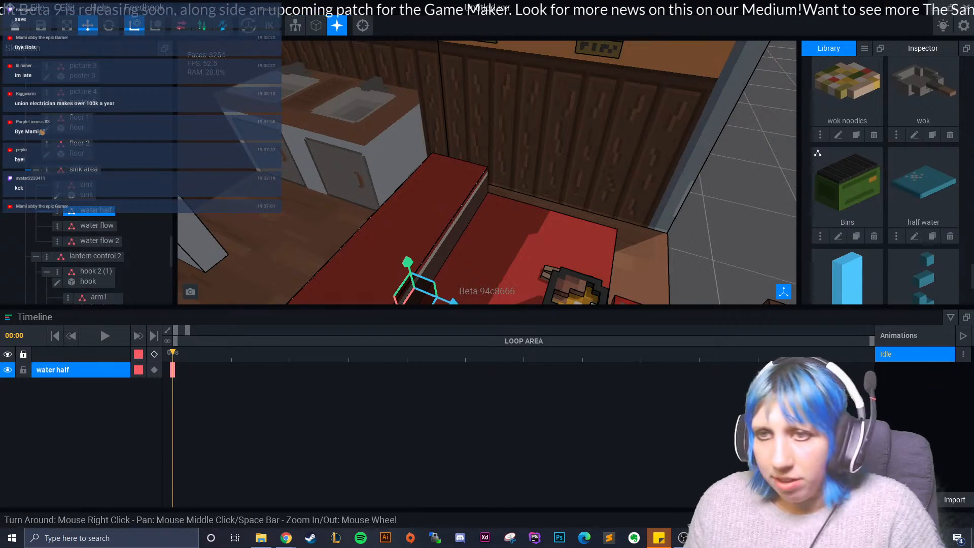
{"action": "scroll", "coordinate": [856, 203], "scroll_direction": "down", "scroll_amount": 3}
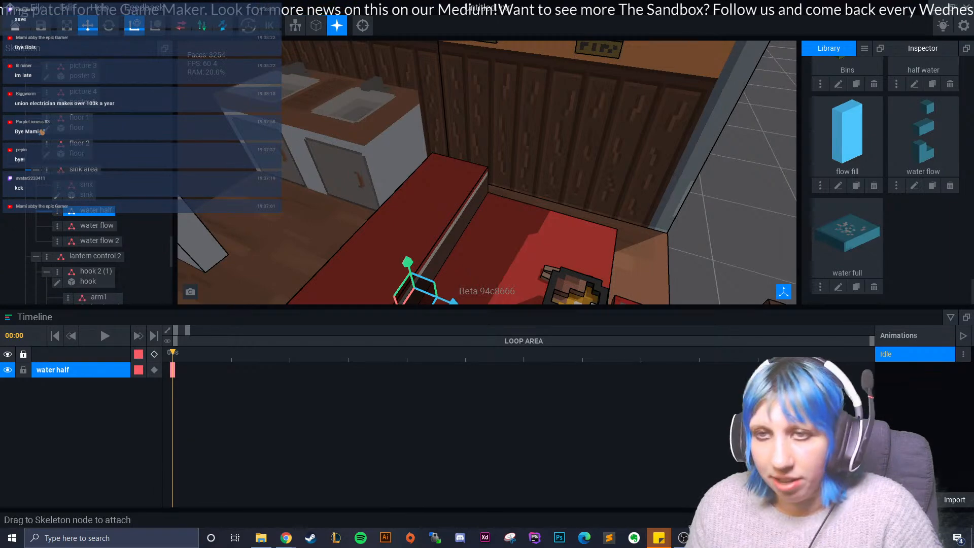
{"action": "left_click_drag", "start_coordinate": [842, 226], "coordinate": [84, 215]}
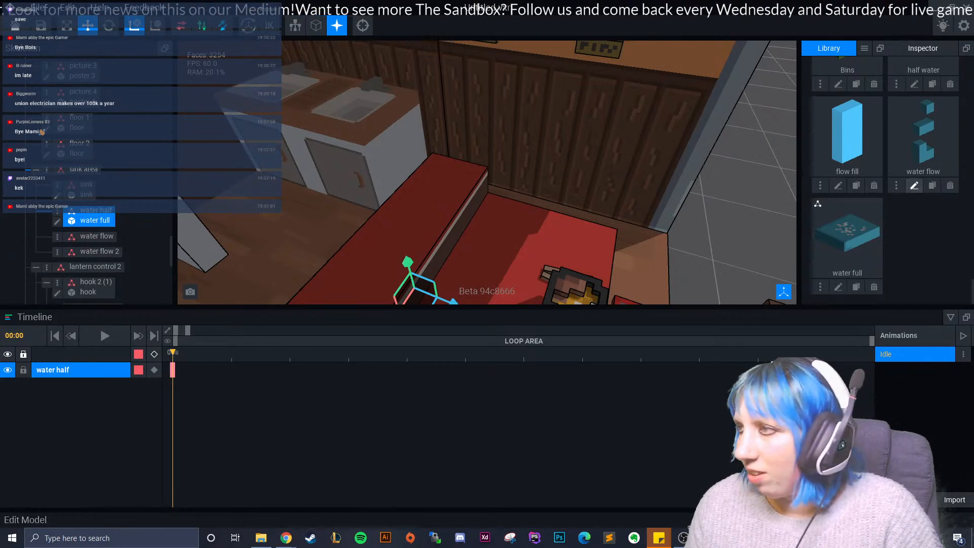
- Attach the flow fill model to the water flow node and the water flow model to the water flow 2 node
{"action": "scroll", "coordinate": [846, 152], "scroll_direction": "down", "scroll_amount": 1}
{"action": "left_click_drag", "start_coordinate": [846, 147], "coordinate": [126, 289]}
{"action": "left_click_drag", "start_coordinate": [88, 258], "coordinate": [88, 238]}
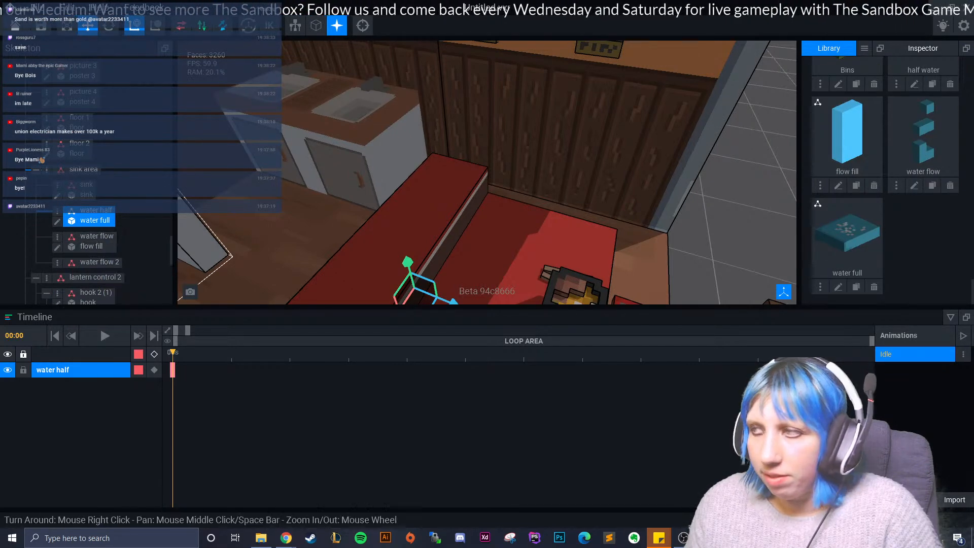
{"action": "left_click_drag", "start_coordinate": [912, 147], "coordinate": [86, 264]}
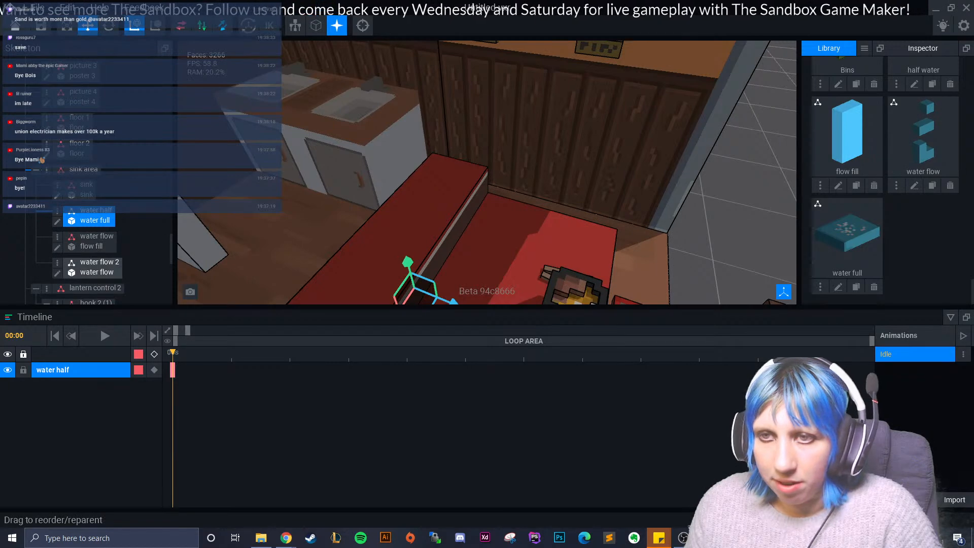
- Select the water half node and move it up and across to the sink's right basin
{"action": "left_click", "coordinate": [97, 263]}
{"action": "left_click", "coordinate": [96, 240]}
{"action": "scroll", "coordinate": [406, 198], "scroll_direction": "up", "scroll_amount": 2}
{"action": "scroll", "coordinate": [94, 224], "scroll_direction": "down", "scroll_amount": 1}
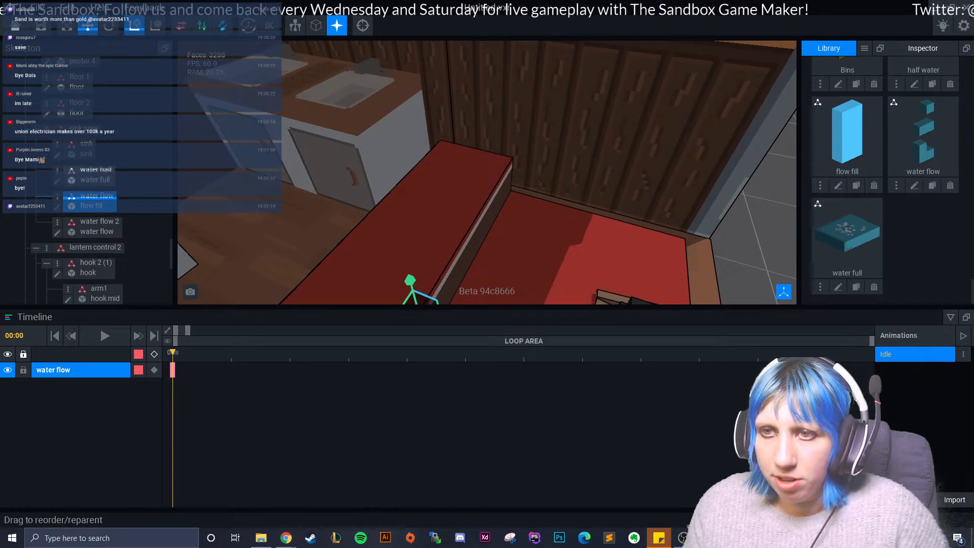
{"action": "left_click", "coordinate": [96, 174]}
{"action": "scroll", "coordinate": [403, 218], "scroll_direction": "down", "scroll_amount": 2}
{"action": "left_click_drag", "start_coordinate": [406, 256], "coordinate": [371, 108]}
{"action": "left_click_drag", "start_coordinate": [415, 159], "coordinate": [405, 89]}
{"action": "left_click_drag", "start_coordinate": [357, 40], "coordinate": [373, 98]}
{"action": "scroll", "coordinate": [373, 98], "scroll_direction": "up", "scroll_amount": 3}
{"action": "middle_click_drag", "start_coordinate": [373, 99], "coordinate": [437, 248]}
{"action": "right_click_drag", "start_coordinate": [437, 248], "coordinate": [484, 257]}
{"action": "scroll", "coordinate": [512, 274], "scroll_direction": "up", "scroll_amount": 5}
- Fine-tune the water half node's position so the water sits inside the right basin
{"action": "left_click_drag", "start_coordinate": [511, 209], "coordinate": [466, 222]}
{"action": "left_click_drag", "start_coordinate": [433, 275], "coordinate": [438, 296]}
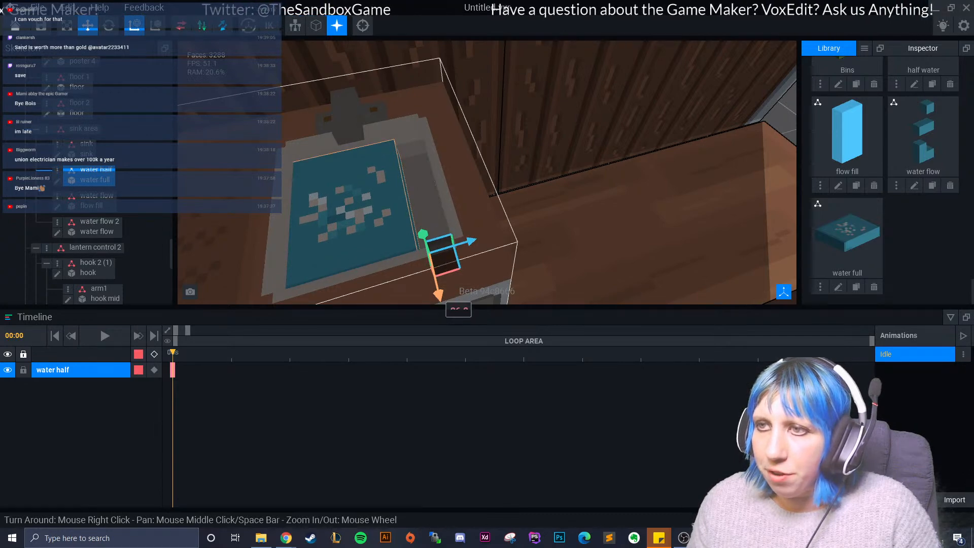
{"action": "mouse_move", "coordinate": [569, 233]}
{"action": "right_mouse_down"}
{"action": "mouse_move", "coordinate": [514, 180]}
{"action": "mouse_move", "coordinate": [569, 239]}
{"action": "right_mouse_up"}
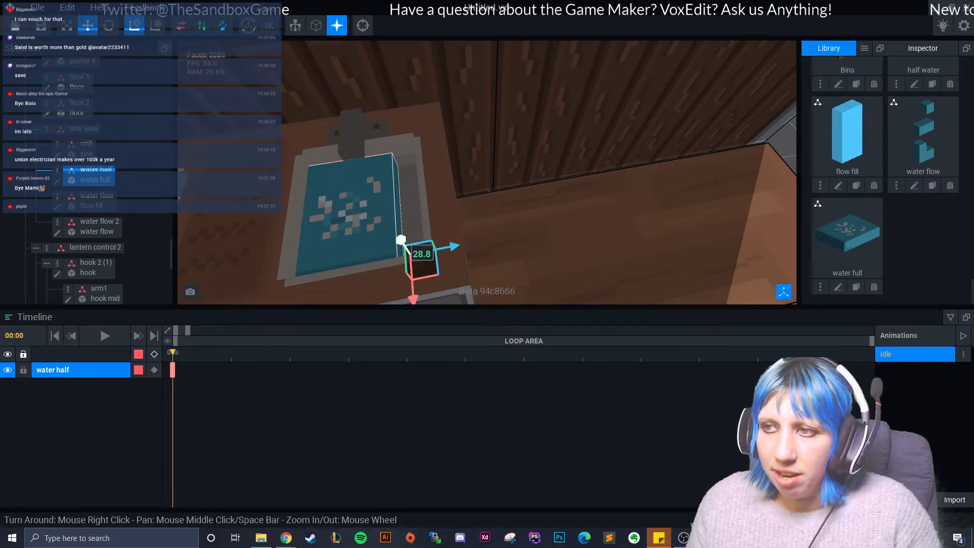
{"action": "left_click_drag", "start_coordinate": [401, 241], "coordinate": [406, 247]}
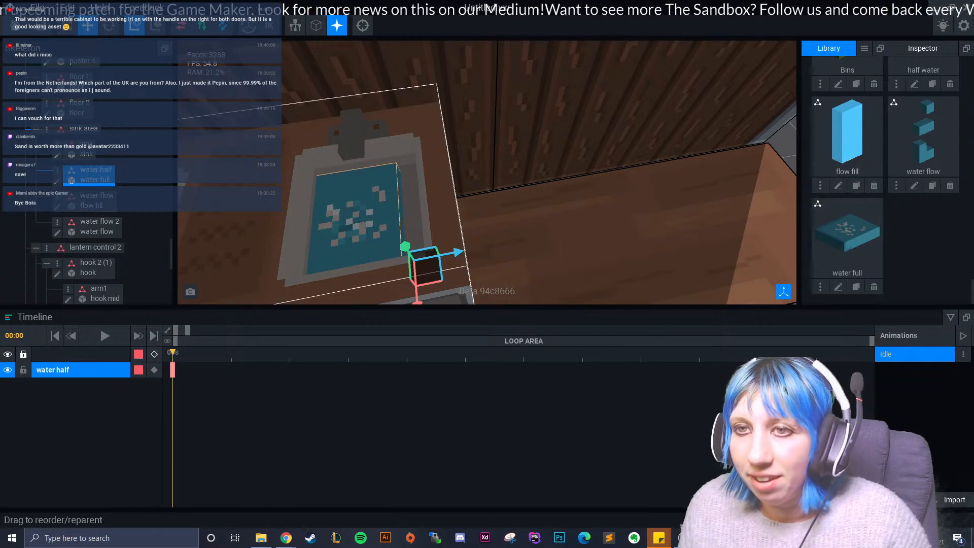
{"action": "mouse_move", "coordinate": [458, 252]}
{"action": "left_mouse_down"}
{"action": "mouse_move", "coordinate": [485, 247]}
{"action": "mouse_move", "coordinate": [471, 250]}
{"action": "left_mouse_up"}
- Open the water full model for editing and set its volume depth to 18 voxels
{"action": "left_click", "coordinate": [57, 181]}
{"action": "right_click_drag", "start_coordinate": [299, 237], "coordinate": [455, 267]}
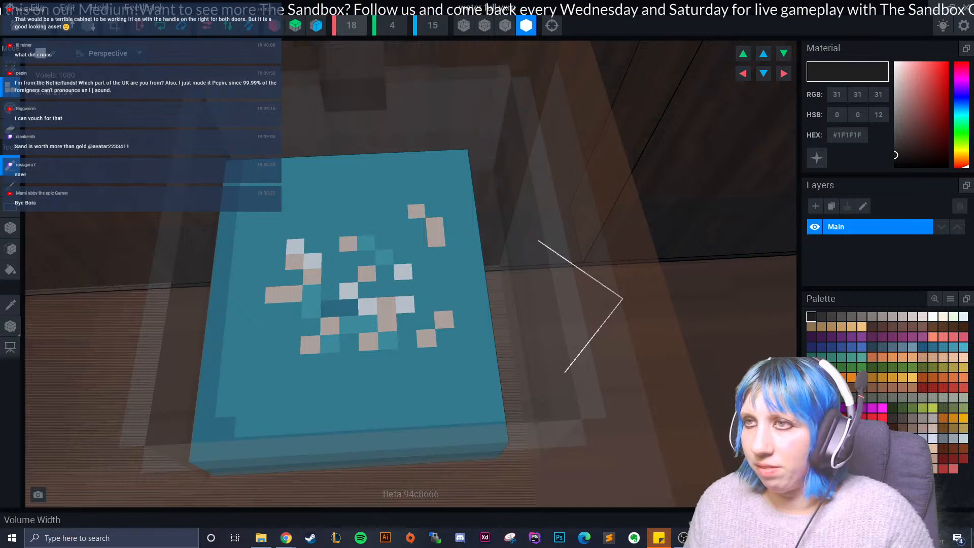
{"action": "right_click_drag", "start_coordinate": [407, 171], "coordinate": [407, 171]}
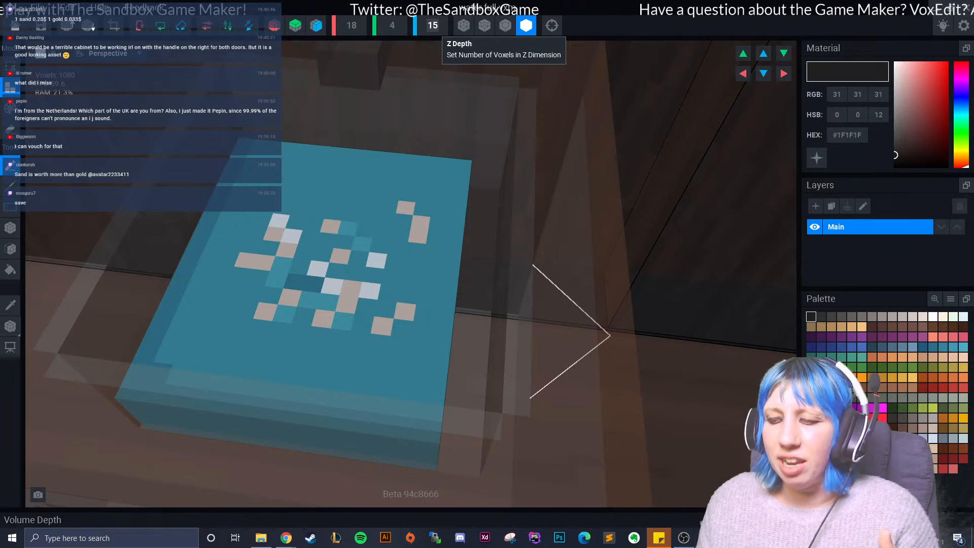
{"action": "type", "text": "20"}
{"action": "key", "text": "Return"}
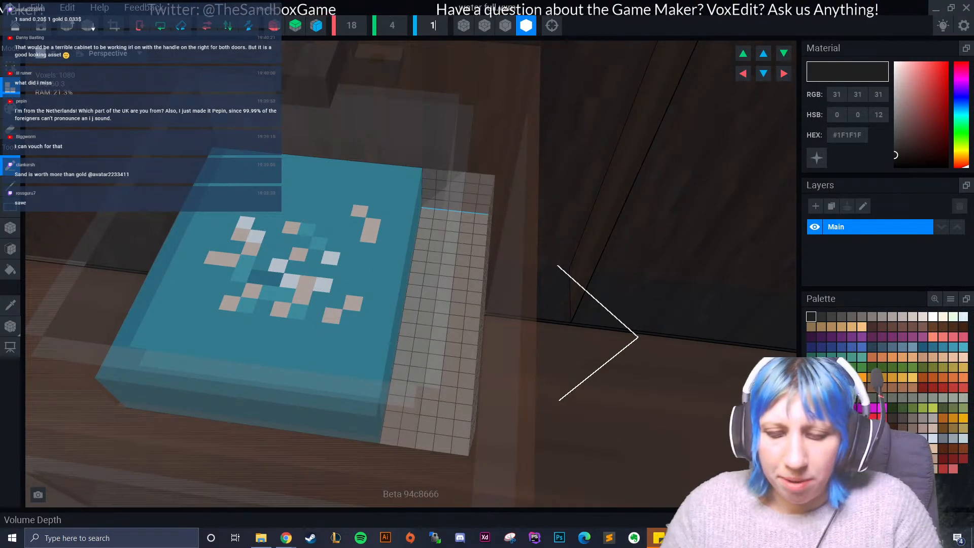
{"action": "type", "text": "18"}
{"action": "key", "text": "Return"}
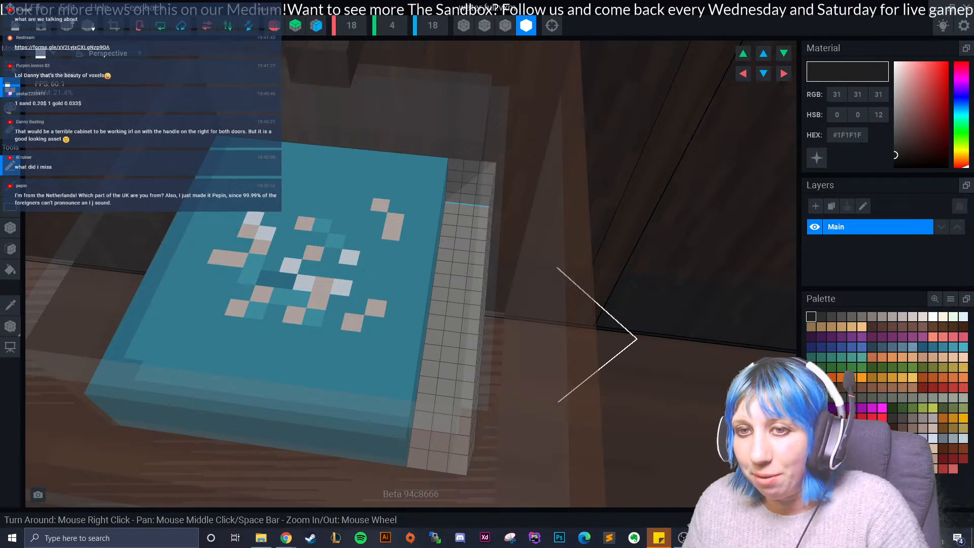
- Sample the water's lighter blue (#4198B2) and extend the block's side face into the added depth
{"action": "left_click", "coordinate": [243, 345]}
{"action": "right_click_drag", "start_coordinate": [244, 345], "coordinate": [228, 314]}
{"action": "right_click_drag", "start_coordinate": [179, 268], "coordinate": [93, 254]}
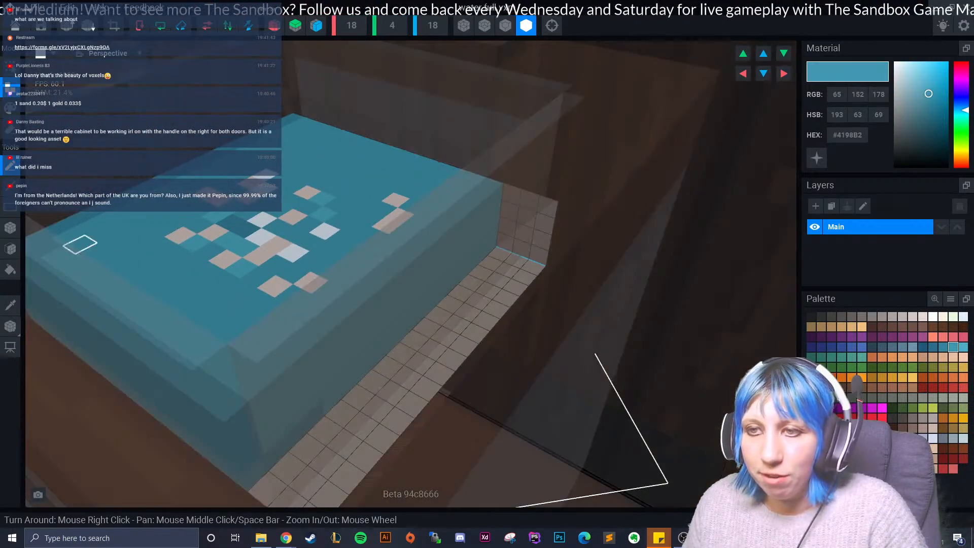
{"action": "left_click", "coordinate": [10, 249]}
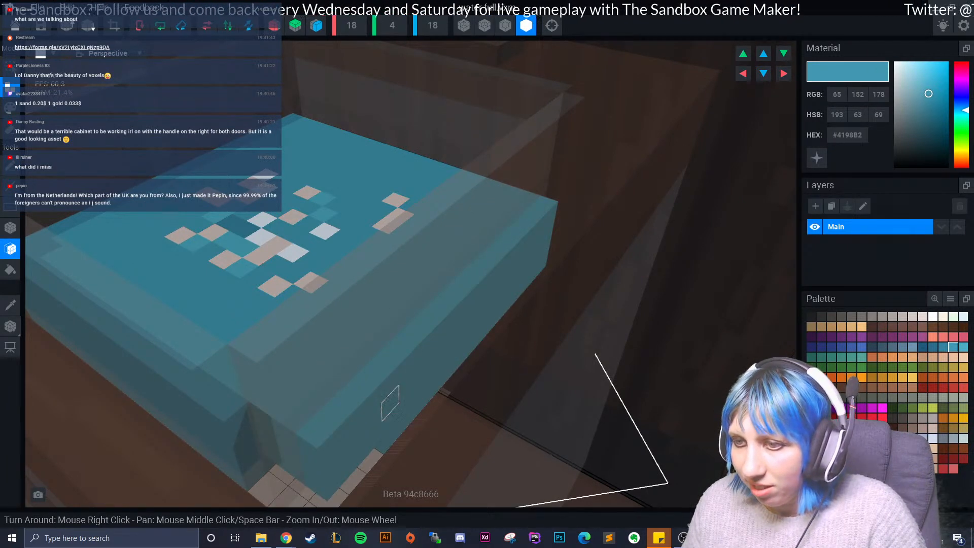
{"action": "scroll", "coordinate": [391, 399], "scroll_direction": "up", "scroll_amount": 5}
{"action": "right_click_drag", "start_coordinate": [393, 399], "coordinate": [239, 339]}
- Sample the darker water blue (#36839F) and complete the remaining voxels along the block's extended side
{"action": "left_click", "coordinate": [11, 305]}
{"action": "left_click", "coordinate": [134, 356]}
{"action": "left_click", "coordinate": [265, 427]}
{"action": "mouse_move", "coordinate": [303, 442]}
{"action": "right_mouse_down"}
{"action": "mouse_move", "coordinate": [285, 449]}
{"action": "mouse_move", "coordinate": [303, 445]}
{"action": "right_mouse_up"}
{"action": "right_click_drag", "start_coordinate": [363, 473], "coordinate": [485, 327]}
{"action": "left_click", "coordinate": [362, 494]}
{"action": "right_click_drag", "start_coordinate": [300, 336], "coordinate": [346, 321]}
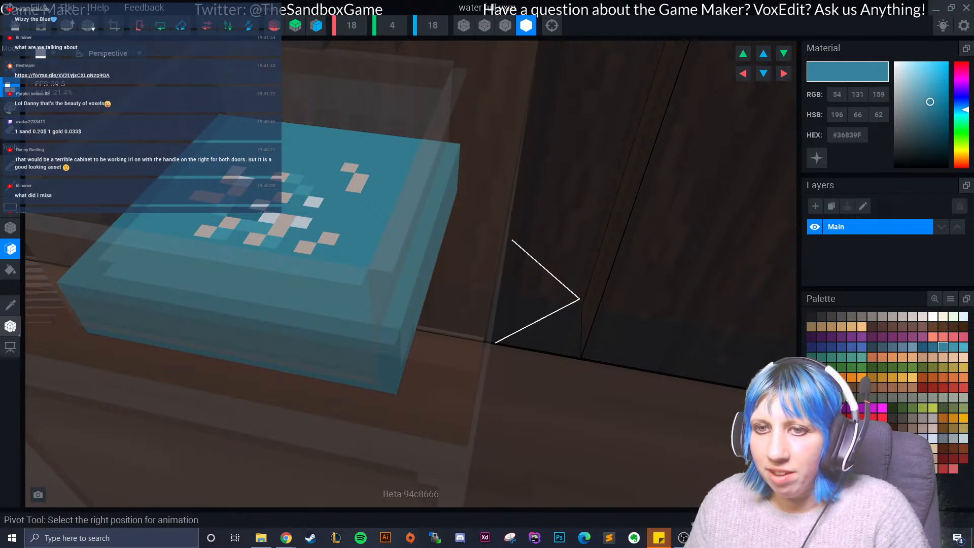
{"action": "right_click_drag", "start_coordinate": [256, 265], "coordinate": [290, 313]}
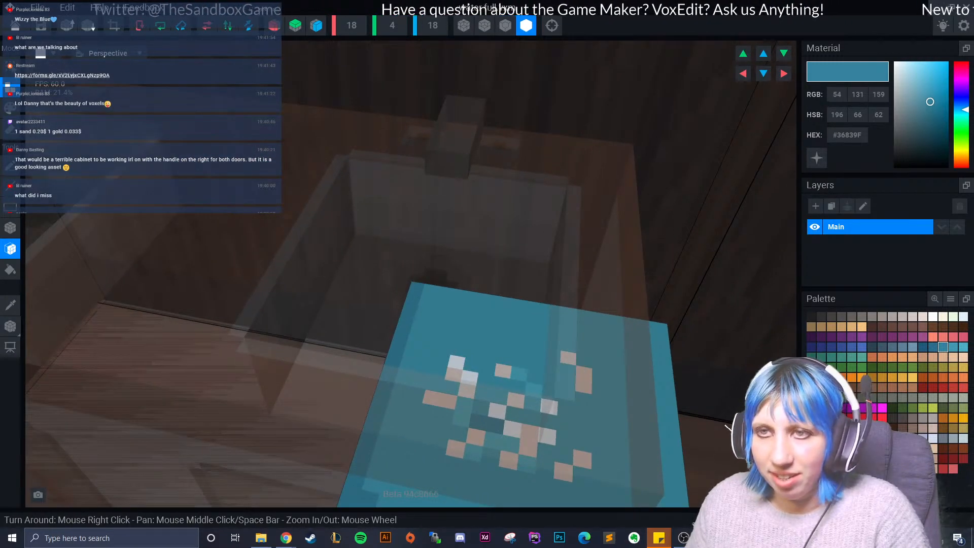
- Save the water full model and return to the sink area in the ramen shop scene
{"action": "left_click", "coordinate": [15, 25]}
{"action": "left_click", "coordinate": [396, 197]}
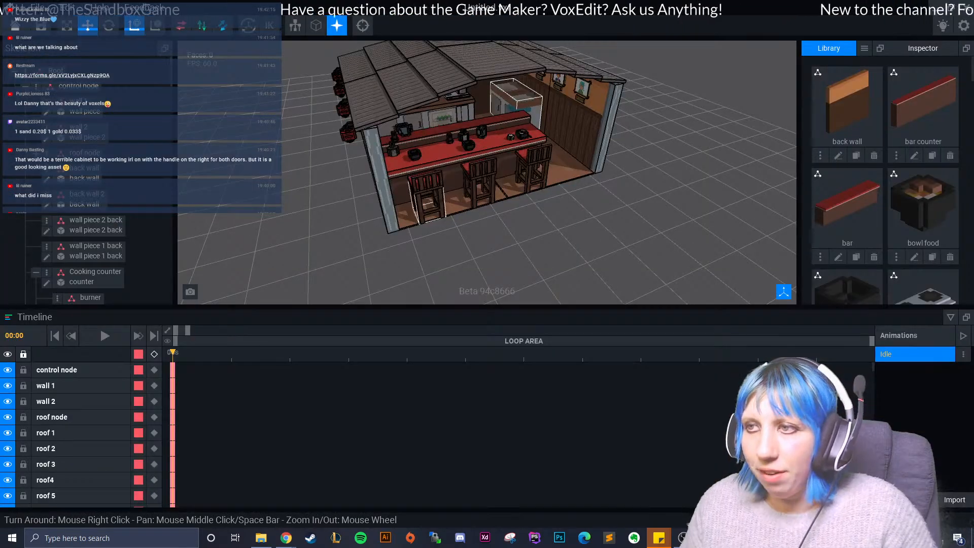
{"action": "right_click_drag", "start_coordinate": [406, 198], "coordinate": [432, 233]}
{"action": "scroll", "coordinate": [432, 233], "scroll_direction": "up", "scroll_amount": 4}
{"action": "scroll", "coordinate": [487, 223], "scroll_direction": "up", "scroll_amount": 8}
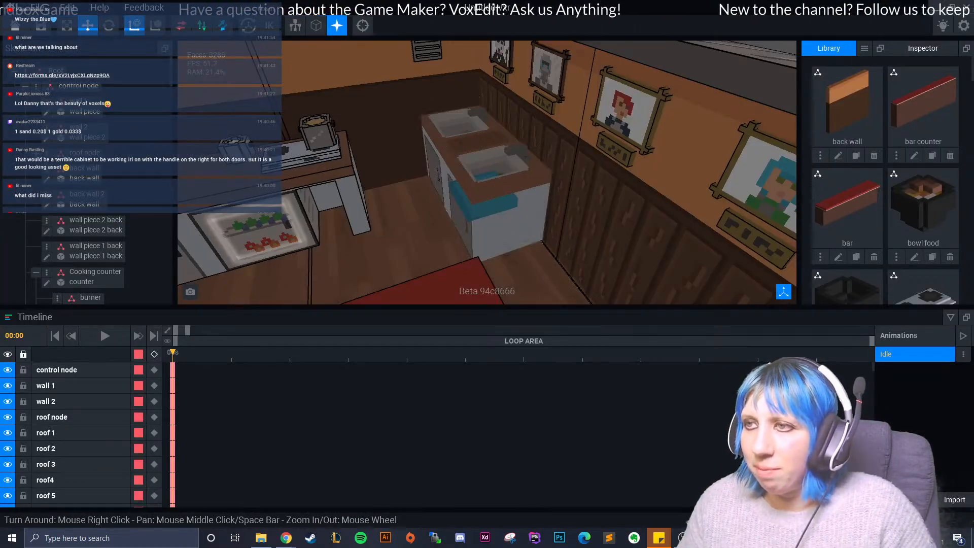
- Align the water half node with the right basin and lower it beneath the basin floor
{"action": "left_click", "coordinate": [507, 237]}
{"action": "left_click_drag", "start_coordinate": [448, 232], "coordinate": [523, 220]}
{"action": "right_click_drag", "start_coordinate": [522, 220], "coordinate": [604, 264]}
{"action": "scroll", "coordinate": [559, 243], "scroll_direction": "up", "scroll_amount": 4}
{"action": "middle_click_drag", "start_coordinate": [508, 254], "coordinate": [543, 221]}
{"action": "left_click_drag", "start_coordinate": [517, 210], "coordinate": [538, 218]}
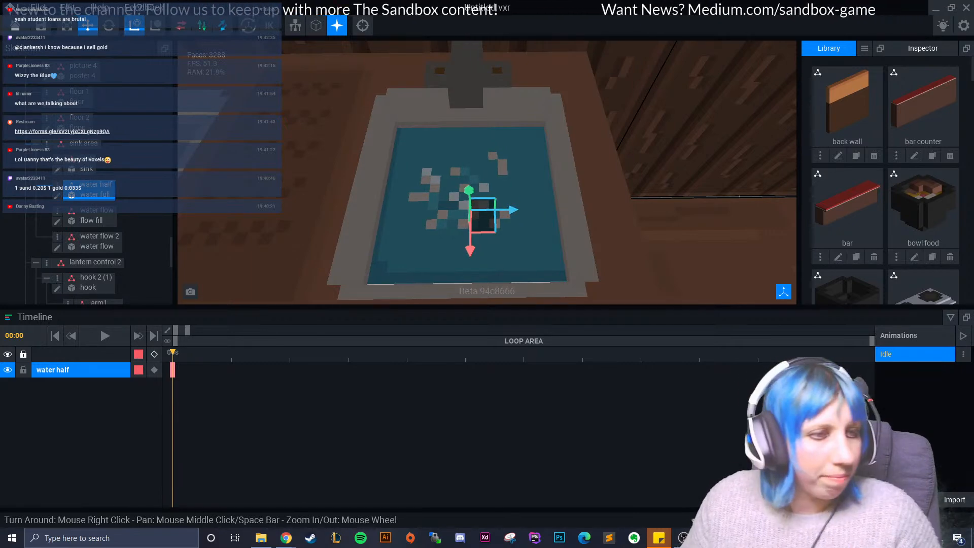
{"action": "mouse_move", "coordinate": [469, 190]}
{"action": "left_mouse_down"}
{"action": "mouse_move", "coordinate": [469, 162]}
{"action": "mouse_move", "coordinate": [470, 203]}
{"action": "left_mouse_up"}
- Select the water flow node, raise it and shift it across towards the sink
{"action": "left_click", "coordinate": [91, 220]}
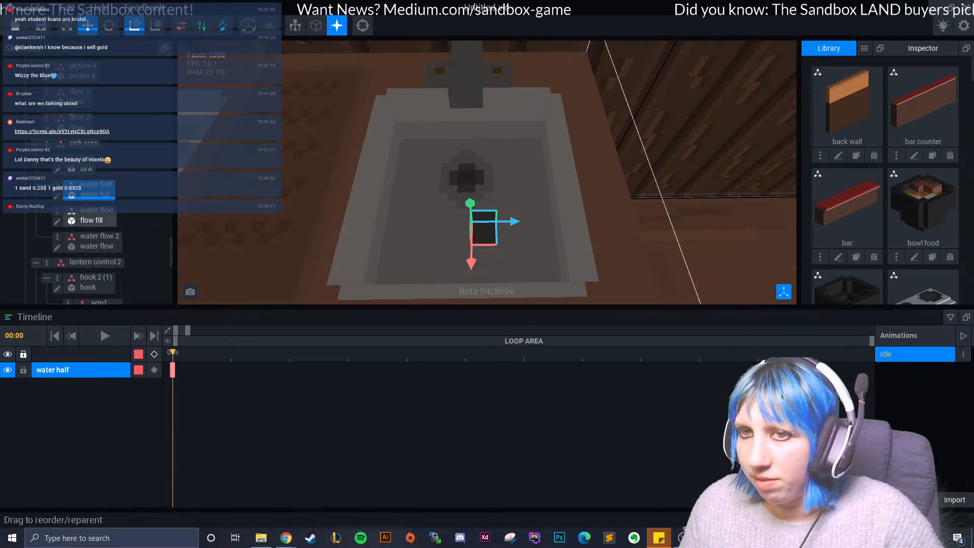
{"action": "scroll", "coordinate": [899, 250], "scroll_direction": "down", "scroll_amount": 20}
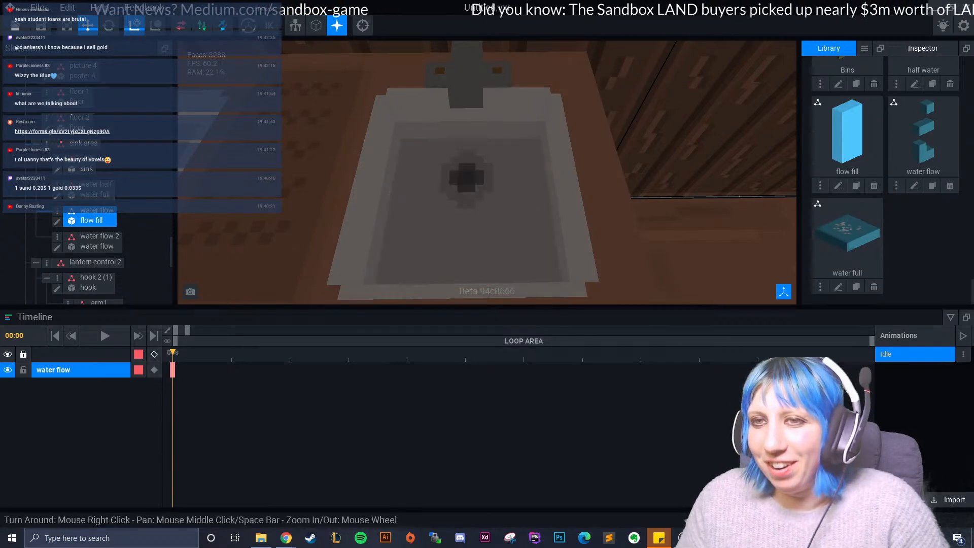
{"action": "scroll", "coordinate": [608, 260], "scroll_direction": "down", "scroll_amount": 6}
{"action": "scroll", "coordinate": [608, 259], "scroll_direction": "up", "scroll_amount": 2}
{"action": "middle_click_drag", "start_coordinate": [608, 259], "coordinate": [477, 198]}
{"action": "left_click_drag", "start_coordinate": [478, 183], "coordinate": [473, 64]}
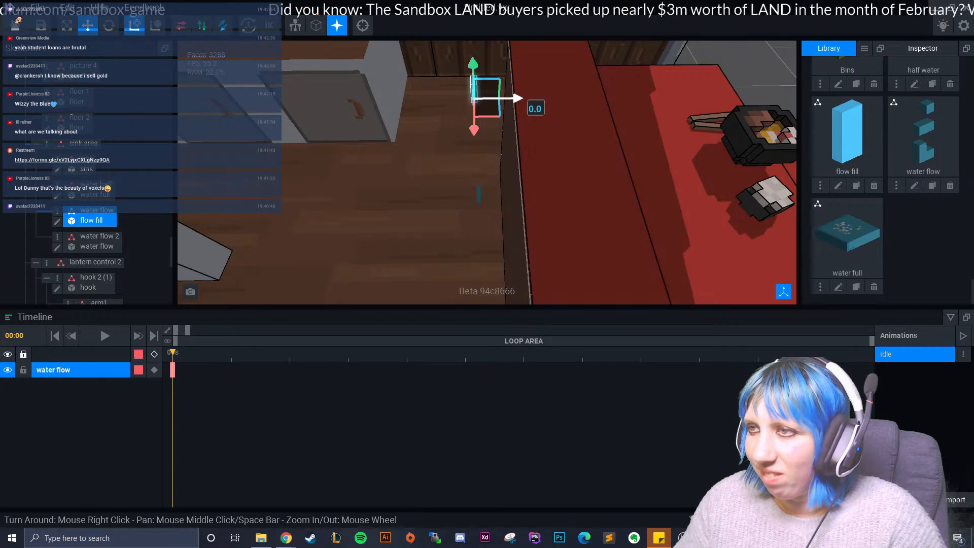
{"action": "left_click", "coordinate": [523, 99]}
{"action": "left_click", "coordinate": [476, 95]}
{"action": "left_click_drag", "start_coordinate": [516, 99], "coordinate": [384, 101]}
{"action": "right_click_drag", "start_coordinate": [384, 100], "coordinate": [446, 152]}
- Move the water flow node back and up so it sits above the sink's right basin
{"action": "left_click", "coordinate": [378, 219]}
{"action": "left_click", "coordinate": [371, 158]}
{"action": "left_click", "coordinate": [377, 218]}
{"action": "left_click", "coordinate": [365, 152]}
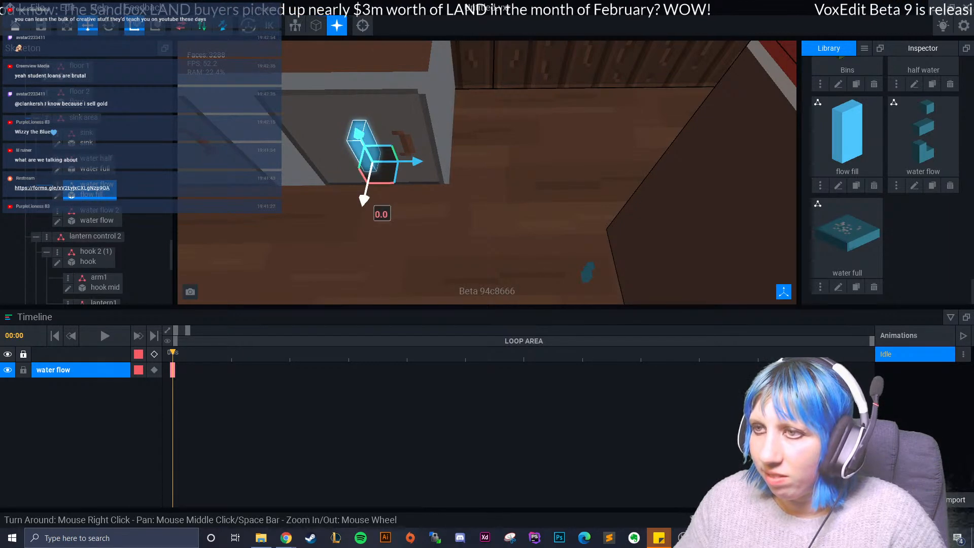
{"action": "left_click_drag", "start_coordinate": [366, 200], "coordinate": [389, 105]}
{"action": "right_click_drag", "start_coordinate": [389, 105], "coordinate": [434, 152]}
{"action": "left_click_drag", "start_coordinate": [468, 173], "coordinate": [463, 60]}
{"action": "left_click_drag", "start_coordinate": [508, 103], "coordinate": [424, 104]}
{"action": "left_click_drag", "start_coordinate": [370, 137], "coordinate": [394, 74]}
{"action": "right_click_drag", "start_coordinate": [401, 76], "coordinate": [423, 135]}
{"action": "scroll", "coordinate": [424, 153], "scroll_direction": "up", "scroll_amount": 3}
{"action": "scroll", "coordinate": [365, 119], "scroll_direction": "down", "scroll_amount": 3}
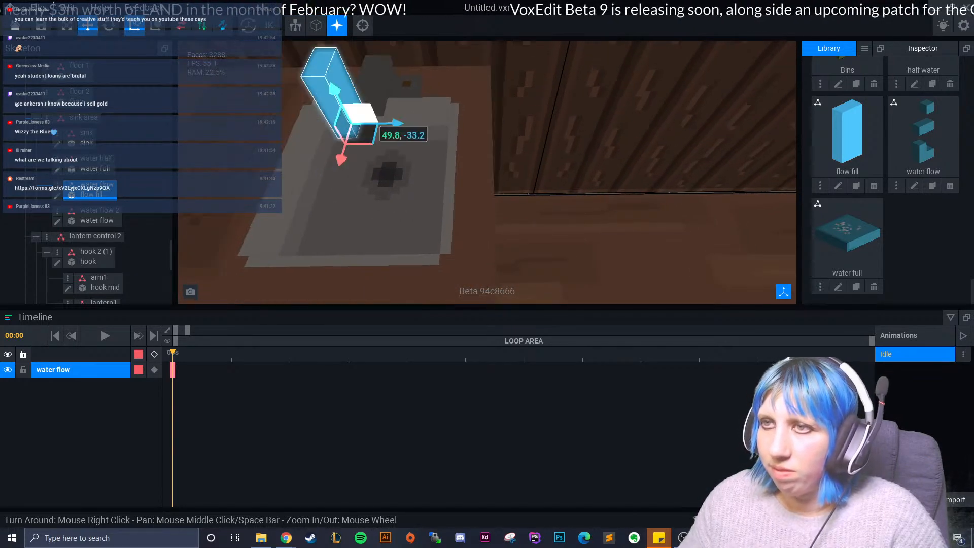
- Position the water flow node just in front of the right basin's tap
{"action": "left_click_drag", "start_coordinate": [348, 97], "coordinate": [373, 165]}
{"action": "left_click_drag", "start_coordinate": [378, 228], "coordinate": [396, 135]}
{"action": "left_click_drag", "start_coordinate": [445, 105], "coordinate": [407, 106]}
{"action": "left_click", "coordinate": [439, 108]}
{"action": "left_click", "coordinate": [396, 87]}
{"action": "scroll", "coordinate": [408, 105], "scroll_direction": "up", "scroll_amount": 3}
{"action": "middle_click_drag", "start_coordinate": [365, 117], "coordinate": [422, 165]}
{"action": "right_click_drag", "start_coordinate": [423, 165], "coordinate": [401, 149]}
{"action": "left_click_drag", "start_coordinate": [297, 62], "coordinate": [350, 158]}
{"action": "left_click_drag", "start_coordinate": [346, 225], "coordinate": [359, 195]}
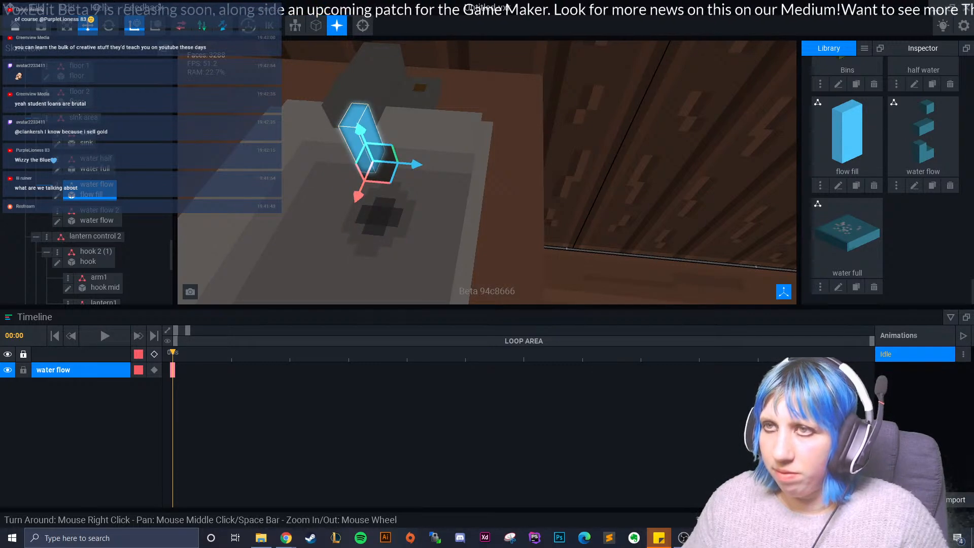
- Rotate the water flow node 90° about its vertical axis
{"action": "left_click", "coordinate": [108, 26]}
{"action": "mouse_move", "coordinate": [388, 173]}
{"action": "right_mouse_down"}
{"action": "mouse_move", "coordinate": [379, 183]}
{"action": "mouse_move", "coordinate": [401, 161]}
{"action": "right_mouse_up"}
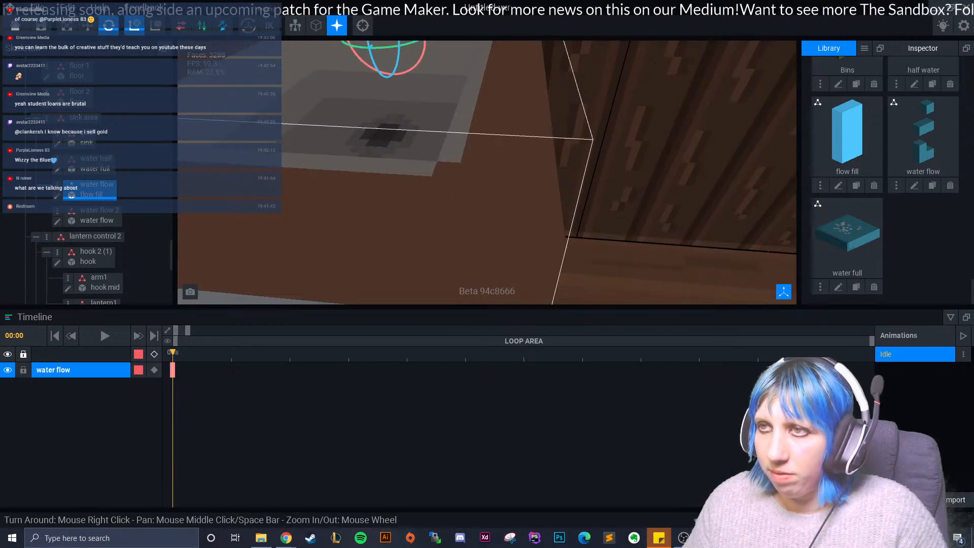
{"action": "middle_click_drag", "start_coordinate": [401, 161], "coordinate": [399, 244]}
{"action": "left_click_drag", "start_coordinate": [418, 187], "coordinate": [384, 180]}
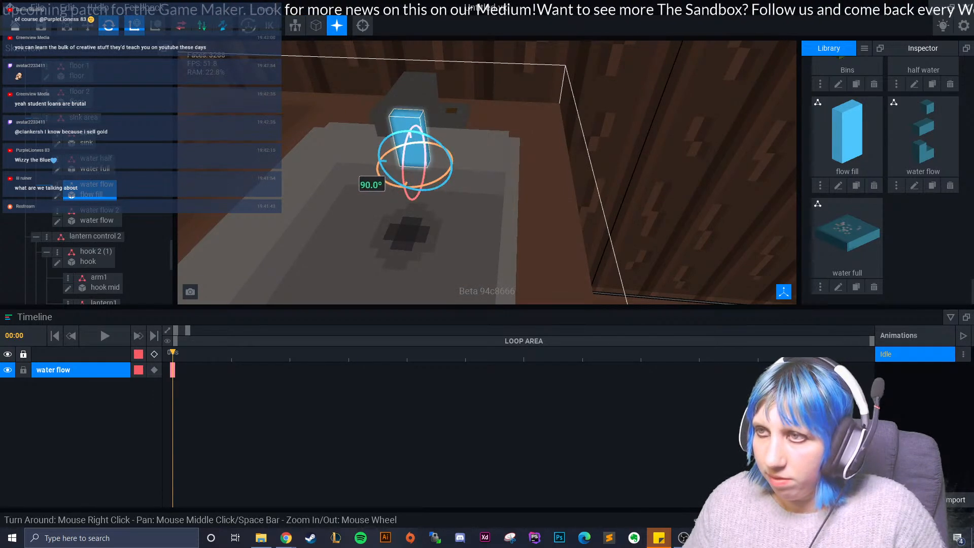
{"action": "right_click_drag", "start_coordinate": [303, 163], "coordinate": [302, 166]}
- Fine-tune the water flow node under the tap's spout and lower it beneath the basin floor
{"action": "left_click", "coordinate": [88, 26]}
{"action": "left_click_drag", "start_coordinate": [376, 165], "coordinate": [398, 168]}
{"action": "left_click", "coordinate": [372, 161]}
{"action": "left_click", "coordinate": [380, 153]}
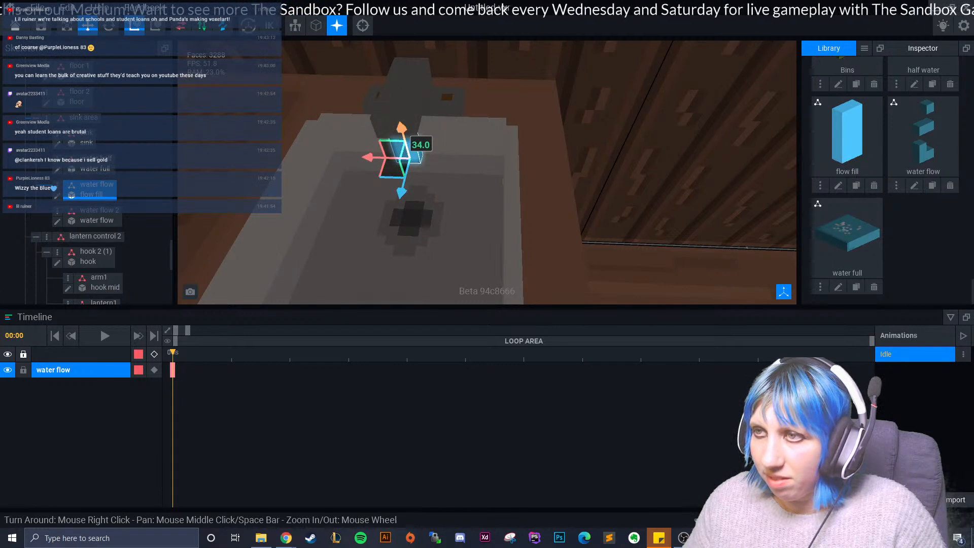
{"action": "left_click_drag", "start_coordinate": [403, 179], "coordinate": [403, 182]}
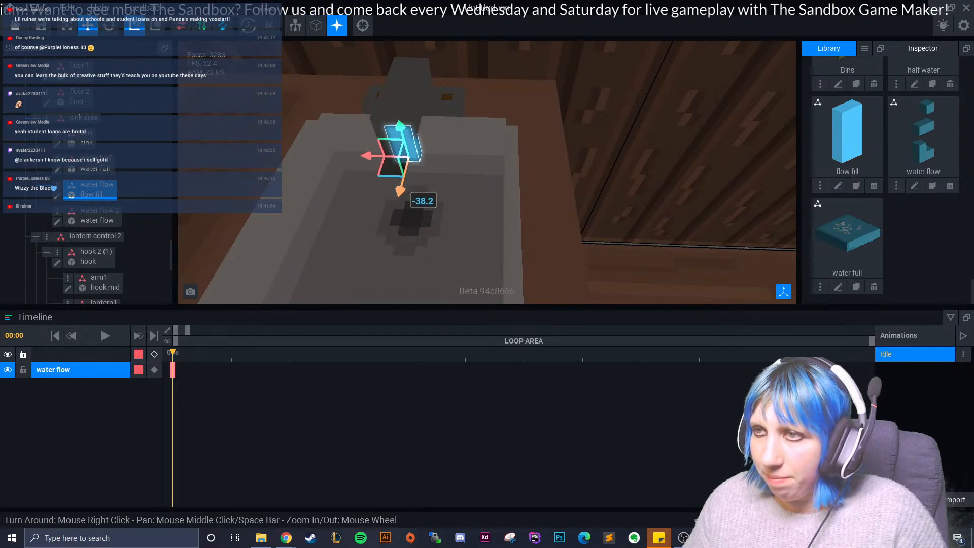
{"action": "left_click_drag", "start_coordinate": [371, 153], "coordinate": [366, 152]}
{"action": "right_click_drag", "start_coordinate": [445, 165], "coordinate": [450, 164]}
{"action": "left_click_drag", "start_coordinate": [404, 92], "coordinate": [420, 210]}
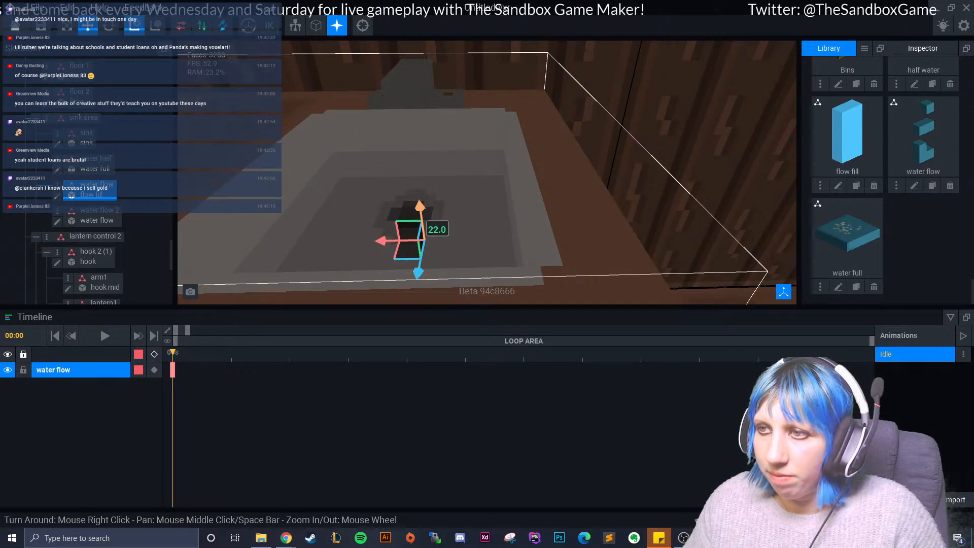
- Select the water flow 2 node and move it from the floor up to the sink's right basin
{"action": "scroll", "coordinate": [425, 213], "scroll_direction": "down", "scroll_amount": 1}
{"action": "scroll", "coordinate": [425, 213], "scroll_direction": "down", "scroll_amount": 5}
{"action": "middle_click_drag", "start_coordinate": [435, 196], "coordinate": [370, 87]}
{"action": "scroll", "coordinate": [487, 173], "scroll_direction": "down", "scroll_amount": 2}
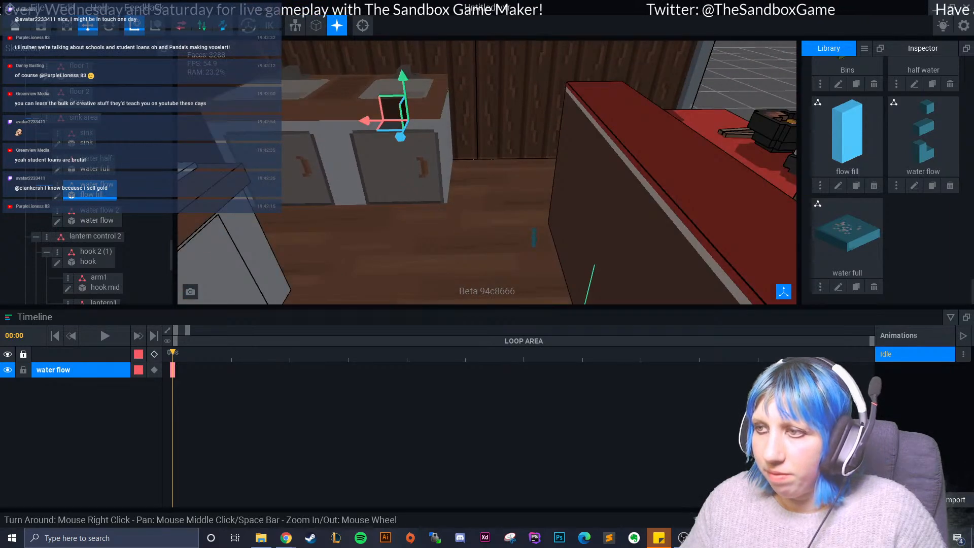
{"action": "left_click", "coordinate": [534, 238]}
{"action": "left_click_drag", "start_coordinate": [533, 238], "coordinate": [394, 75]}
{"action": "left_click_drag", "start_coordinate": [445, 113], "coordinate": [428, 113]}
{"action": "middle_click_drag", "start_coordinate": [427, 112], "coordinate": [449, 218]}
{"action": "scroll", "coordinate": [446, 218], "scroll_direction": "up", "scroll_amount": 2}
{"action": "scroll", "coordinate": [437, 224], "scroll_direction": "down", "scroll_amount": 1}
{"action": "left_click_drag", "start_coordinate": [402, 262], "coordinate": [437, 168]}
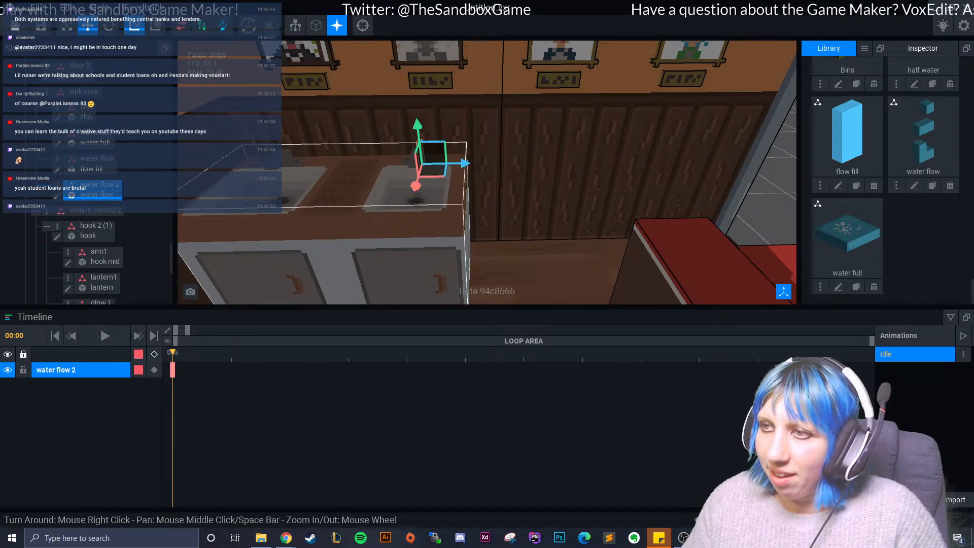
- Rotate the water flow 2 node about its vertical axis to match the tap's direction
{"action": "scroll", "coordinate": [437, 167], "scroll_direction": "up", "scroll_amount": 2}
{"action": "scroll", "coordinate": [436, 167], "scroll_direction": "up", "scroll_amount": 2}
{"action": "right_click_drag", "start_coordinate": [436, 167], "coordinate": [406, 198]}
{"action": "left_click", "coordinate": [108, 26]}
{"action": "left_click_drag", "start_coordinate": [352, 173], "coordinate": [453, 132]}
- Lower the water flow 2 node and line it up under the tap's spout
{"action": "key", "text": "w"}
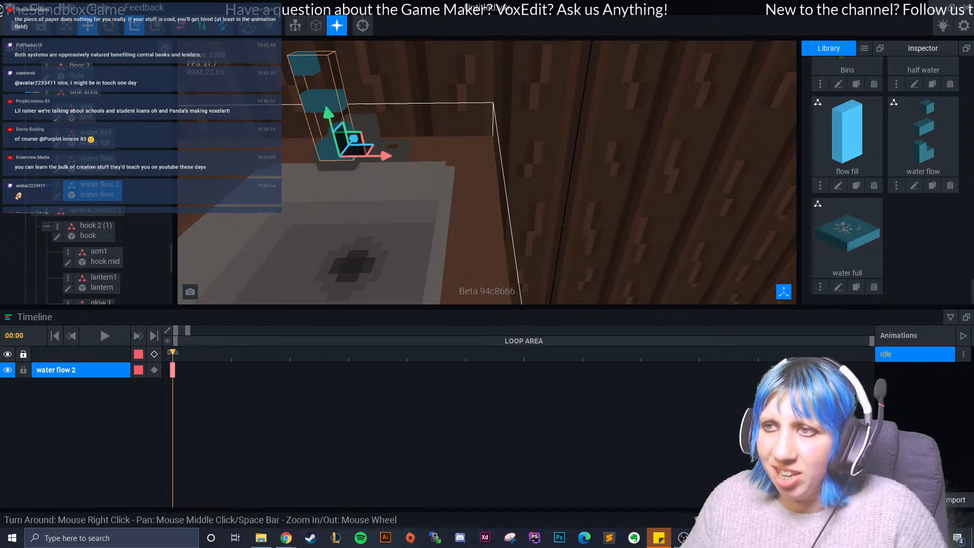
{"action": "left_click_drag", "start_coordinate": [328, 112], "coordinate": [352, 175]}
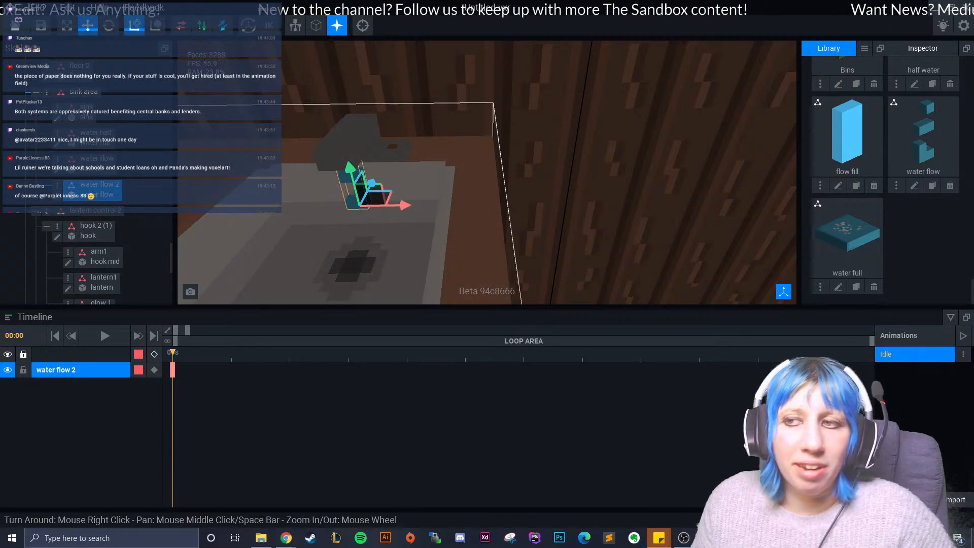
{"action": "right_click_drag", "start_coordinate": [386, 213], "coordinate": [342, 207]}
{"action": "scroll", "coordinate": [396, 183], "scroll_direction": "up", "scroll_amount": 3}
{"action": "scroll", "coordinate": [375, 195], "scroll_direction": "up", "scroll_amount": 3}
- Lower the water flow 2 node beneath the right basin's floor and deselect it
{"action": "left_click_drag", "start_coordinate": [351, 162], "coordinate": [343, 261]}
{"action": "scroll", "coordinate": [350, 257], "scroll_direction": "down", "scroll_amount": 2}
{"action": "left_click_drag", "start_coordinate": [341, 225], "coordinate": [353, 279]}
{"action": "right_click_drag", "start_coordinate": [354, 279], "coordinate": [355, 295]}
{"action": "left_click_drag", "start_coordinate": [357, 236], "coordinate": [362, 263]}
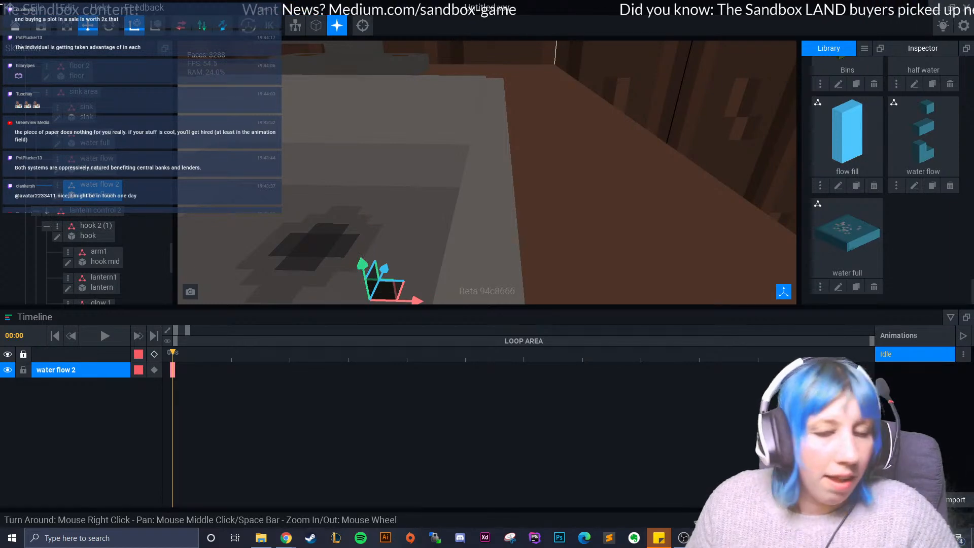
{"action": "scroll", "coordinate": [362, 263], "scroll_direction": "down", "scroll_amount": 8}
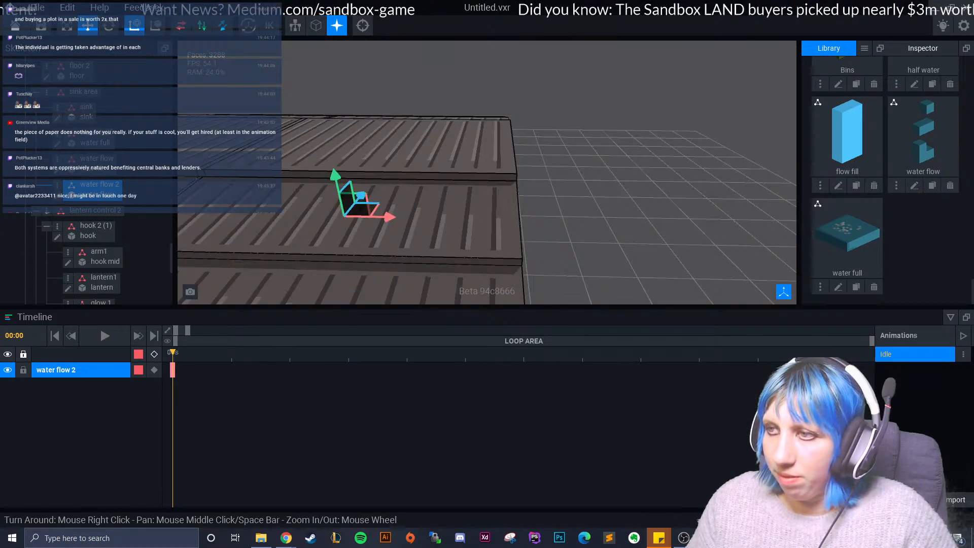
{"action": "scroll", "coordinate": [362, 264], "scroll_direction": "down", "scroll_amount": 5}
{"action": "right_click_drag", "start_coordinate": [362, 264], "coordinate": [406, 265]}
{"action": "left_click", "coordinate": [406, 265]}
- Examine the sink cabinet and the rest of the ramen shop interior from several angles
{"action": "middle_click_drag", "start_coordinate": [353, 161], "coordinate": [412, 199]}
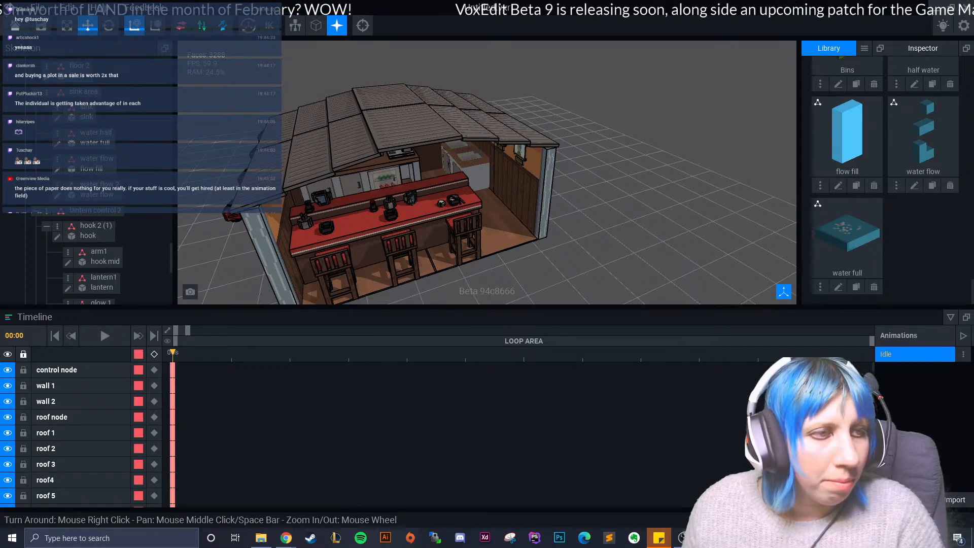
{"action": "scroll", "coordinate": [400, 215], "scroll_direction": "up", "scroll_amount": 10}
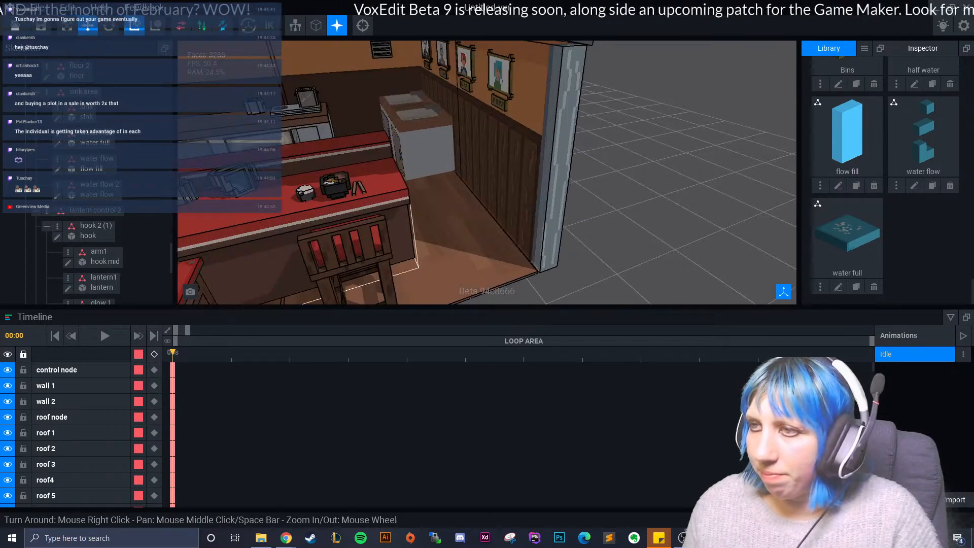
{"action": "right_click_drag", "start_coordinate": [400, 216], "coordinate": [497, 229]}
{"action": "right_click_drag", "start_coordinate": [538, 203], "coordinate": [477, 178]}
{"action": "scroll", "coordinate": [485, 194], "scroll_direction": "down", "scroll_amount": 3}
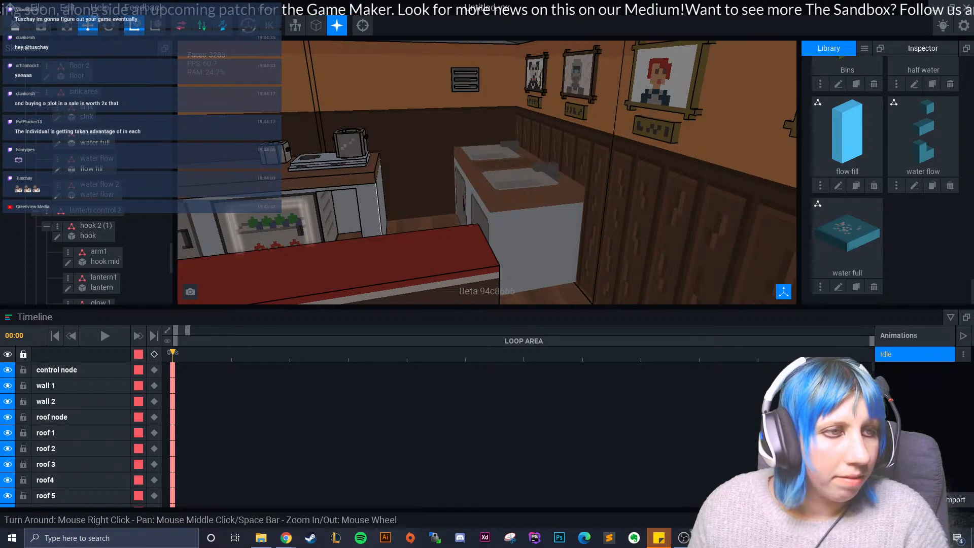
{"action": "scroll", "coordinate": [478, 178], "scroll_direction": "down", "scroll_amount": 4}
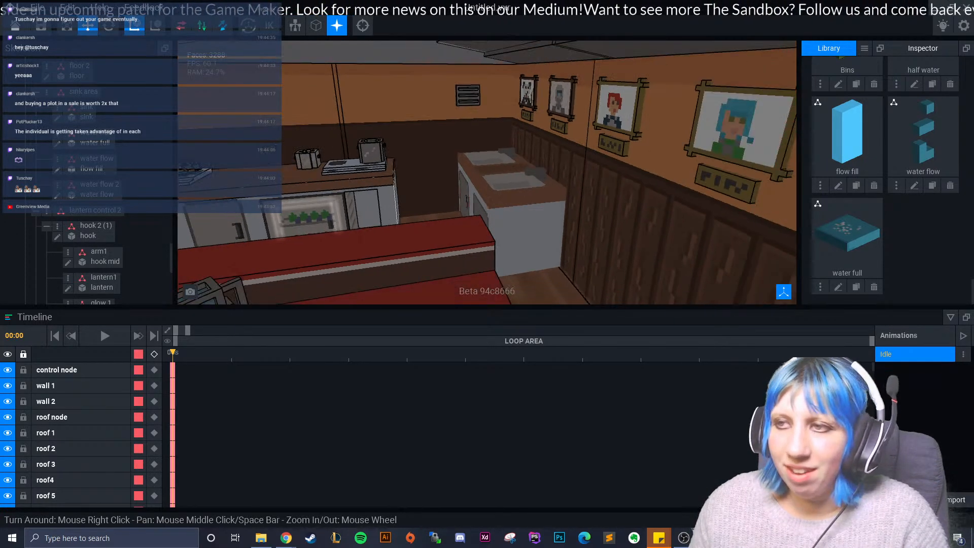
{"action": "middle_click_drag", "start_coordinate": [477, 178], "coordinate": [401, 91]}
{"action": "scroll", "coordinate": [401, 91], "scroll_direction": "down", "scroll_amount": 4}
{"action": "right_click_drag", "start_coordinate": [404, 261], "coordinate": [412, 270]}
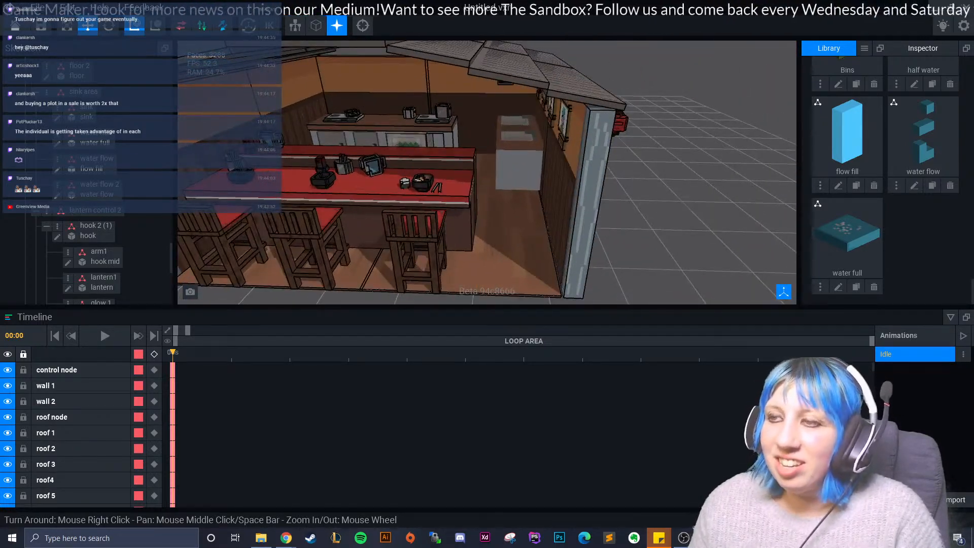
{"action": "scroll", "coordinate": [380, 226], "scroll_direction": "up", "scroll_amount": 10}
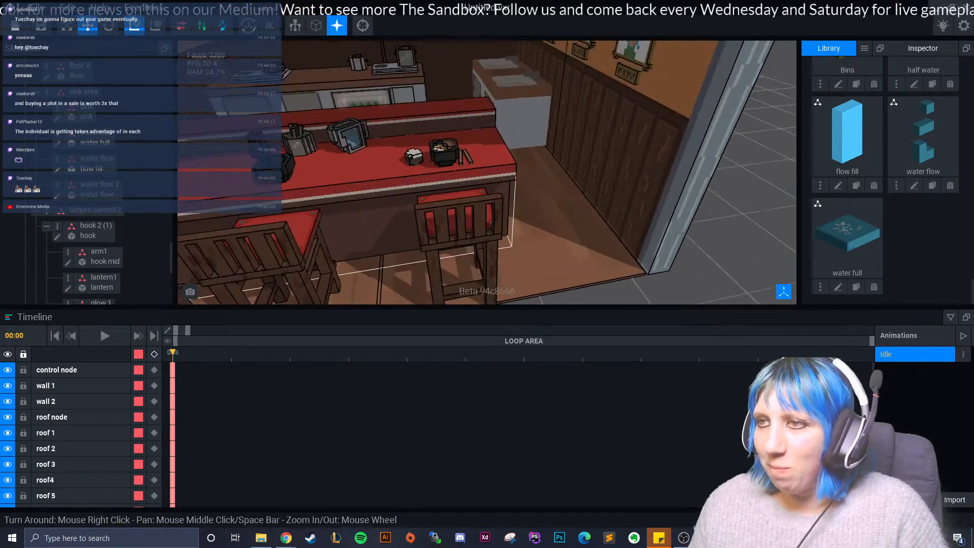
{"action": "right_click_drag", "start_coordinate": [366, 236], "coordinate": [366, 211]}
{"action": "middle_click_drag", "start_coordinate": [366, 212], "coordinate": [406, 229]}
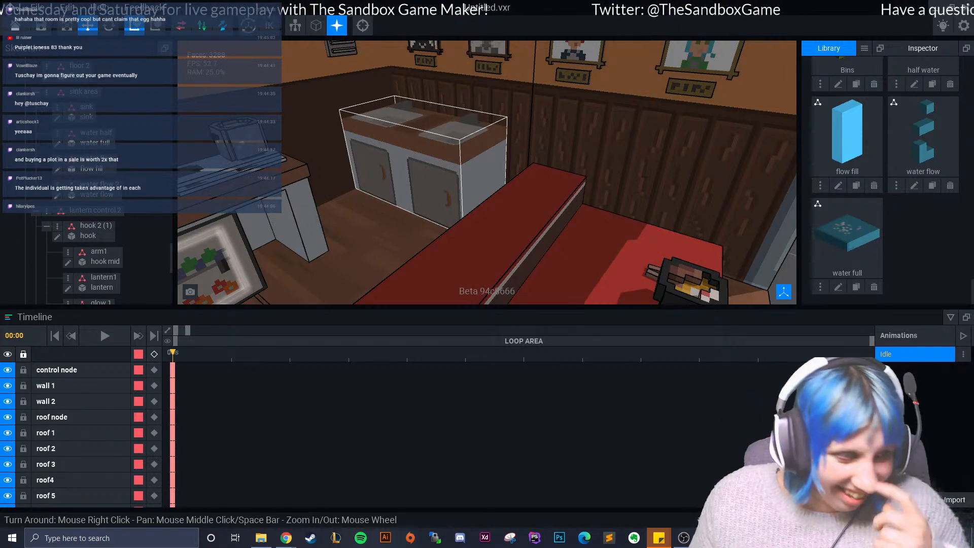
- Examine the sink cabinet and its two basins from several angles, along with the nearby kitchen counter
{"action": "right_click_drag", "start_coordinate": [447, 218], "coordinate": [407, 218]}
{"action": "scroll", "coordinate": [408, 218], "scroll_direction": "up", "scroll_amount": 6}
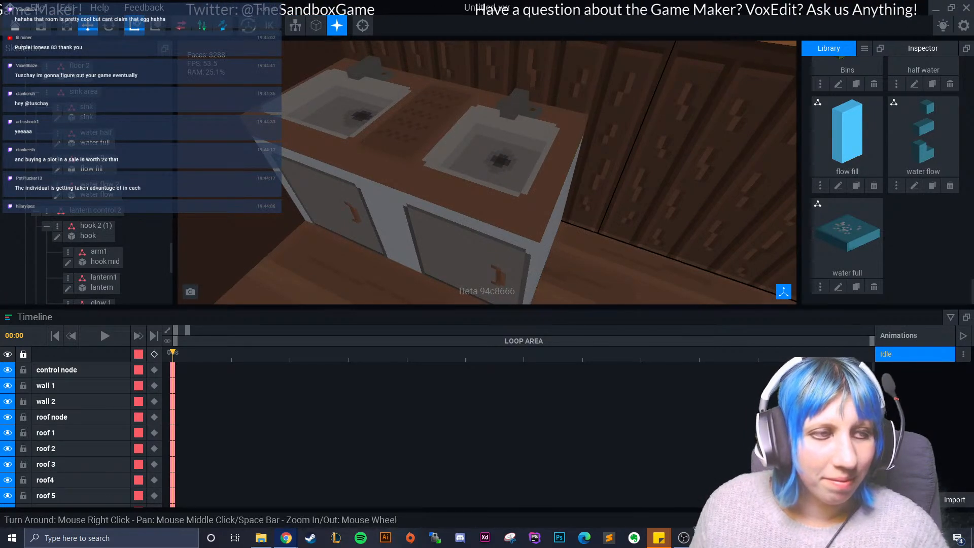
{"action": "right_click_drag", "start_coordinate": [560, 198], "coordinate": [442, 178]}
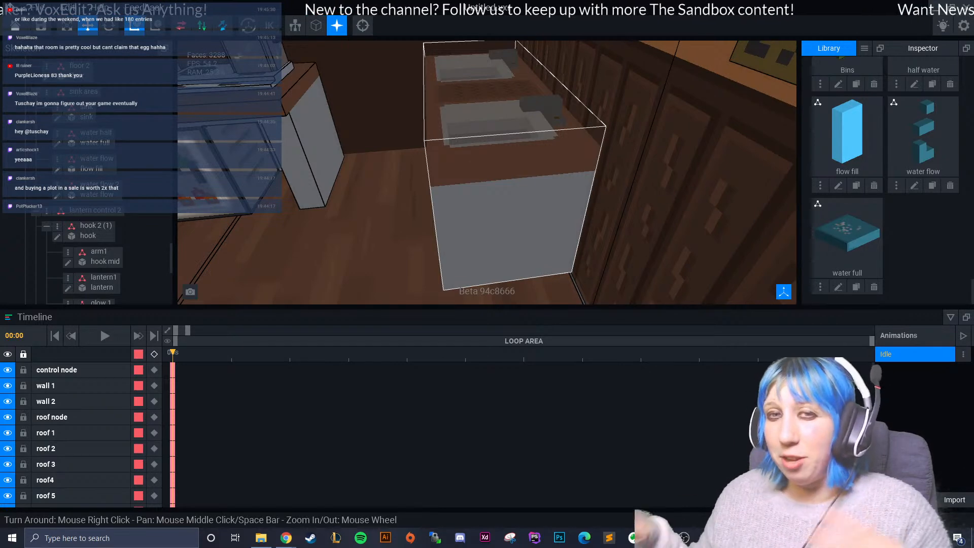
{"action": "scroll", "coordinate": [513, 163], "scroll_direction": "down", "scroll_amount": 5}
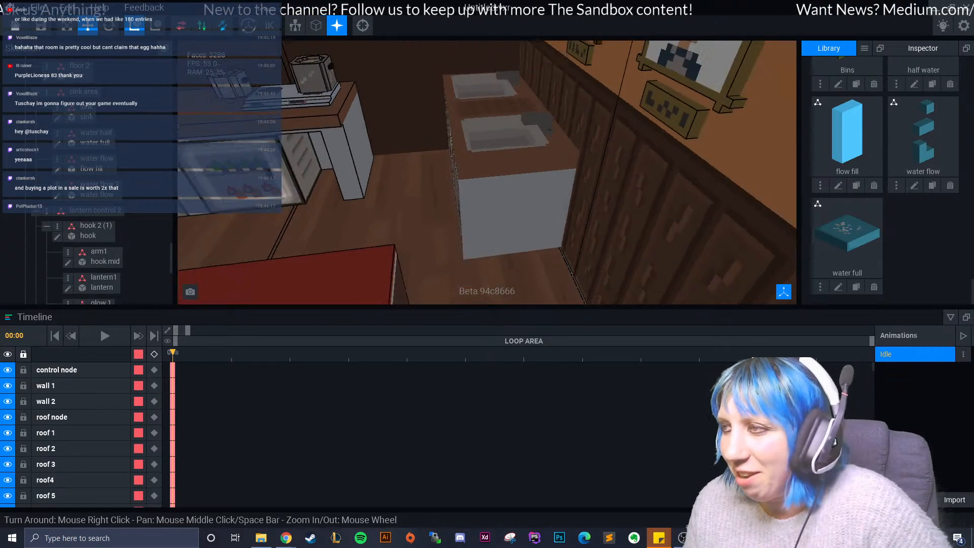
{"action": "right_click_drag", "start_coordinate": [488, 172], "coordinate": [553, 167]}
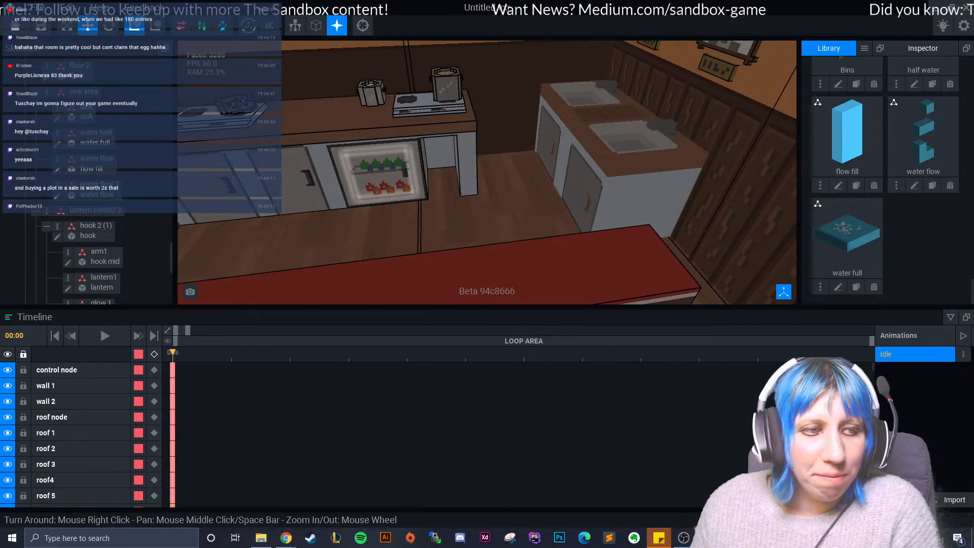
{"action": "scroll", "coordinate": [469, 218], "scroll_direction": "down", "scroll_amount": 5}
{"action": "right_click_drag", "start_coordinate": [469, 224], "coordinate": [512, 219]}
{"action": "scroll", "coordinate": [467, 201], "scroll_direction": "up", "scroll_amount": 6}
{"action": "scroll", "coordinate": [467, 203], "scroll_direction": "up", "scroll_amount": 3}
{"action": "scroll", "coordinate": [513, 203], "scroll_direction": "up", "scroll_amount": 4}
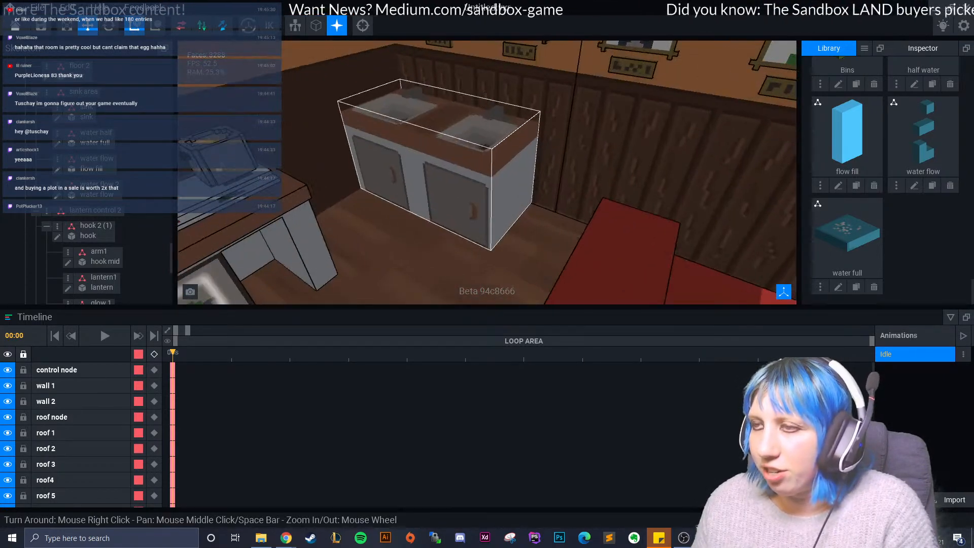
{"action": "right_click_drag", "start_coordinate": [425, 205], "coordinate": [475, 204]}
{"action": "scroll", "coordinate": [457, 208], "scroll_direction": "down", "scroll_amount": 6}
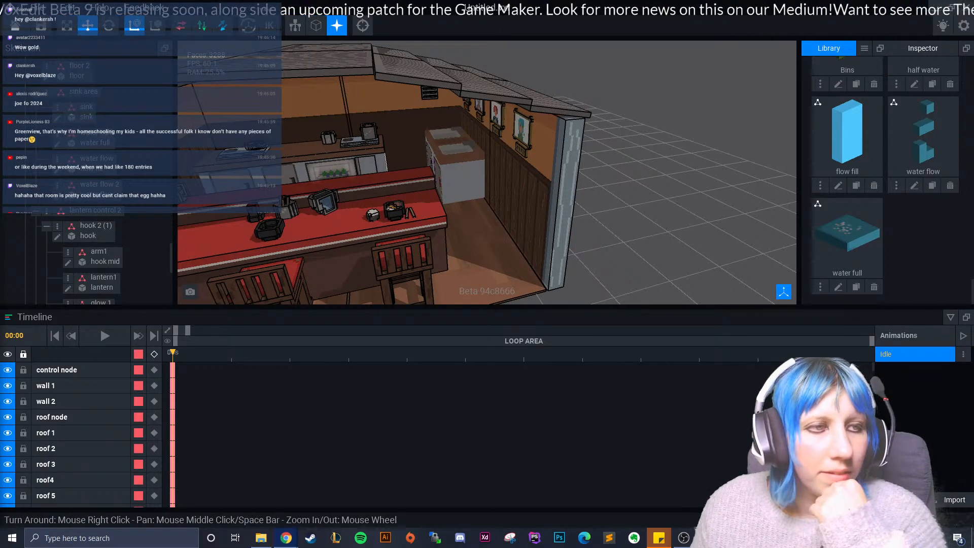
- Inspect the green dumpsters against the shop's outer wall, selecting and deselecting them
{"action": "right_click_drag", "start_coordinate": [531, 227], "coordinate": [532, 228]}
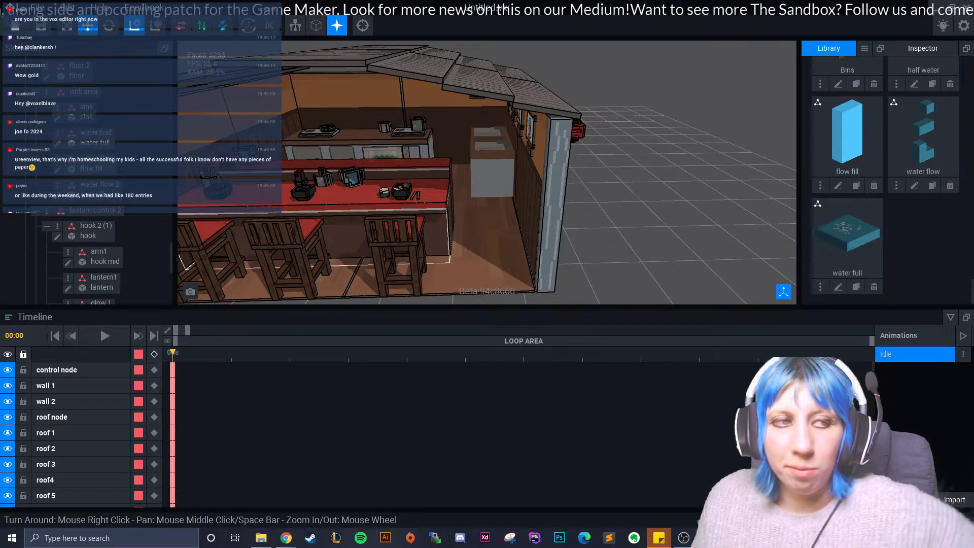
{"action": "right_click_drag", "start_coordinate": [358, 236], "coordinate": [358, 236]}
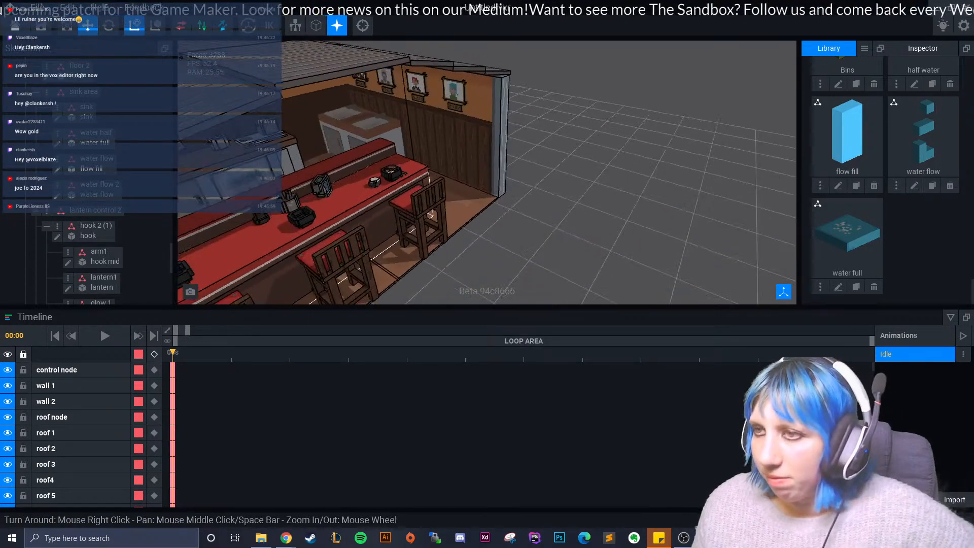
{"action": "scroll", "coordinate": [359, 236], "scroll_direction": "up", "scroll_amount": 5}
{"action": "middle_click_drag", "start_coordinate": [358, 236], "coordinate": [420, 296]}
{"action": "scroll", "coordinate": [406, 203], "scroll_direction": "up", "scroll_amount": 4}
{"action": "right_click_drag", "start_coordinate": [337, 215], "coordinate": [337, 215]}
{"action": "right_click_drag", "start_coordinate": [337, 169], "coordinate": [337, 169]}
{"action": "left_click", "coordinate": [337, 169]}
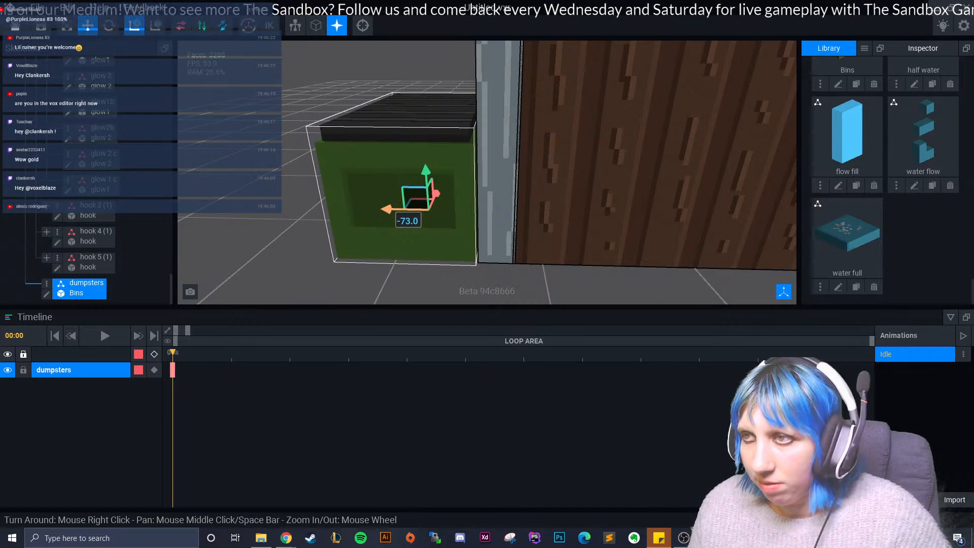
{"action": "left_click", "coordinate": [284, 223]}
- Examine the bar counter with its bowls and the sink corner from outside and inside the shop
{"action": "right_click_drag", "start_coordinate": [284, 223], "coordinate": [508, 243]}
{"action": "right_click_drag", "start_coordinate": [324, 211], "coordinate": [619, 205]}
{"action": "scroll", "coordinate": [488, 198], "scroll_direction": "up", "scroll_amount": 3}
{"action": "scroll", "coordinate": [538, 200], "scroll_direction": "down", "scroll_amount": 5}
{"action": "right_click_drag", "start_coordinate": [329, 230], "coordinate": [350, 219]}
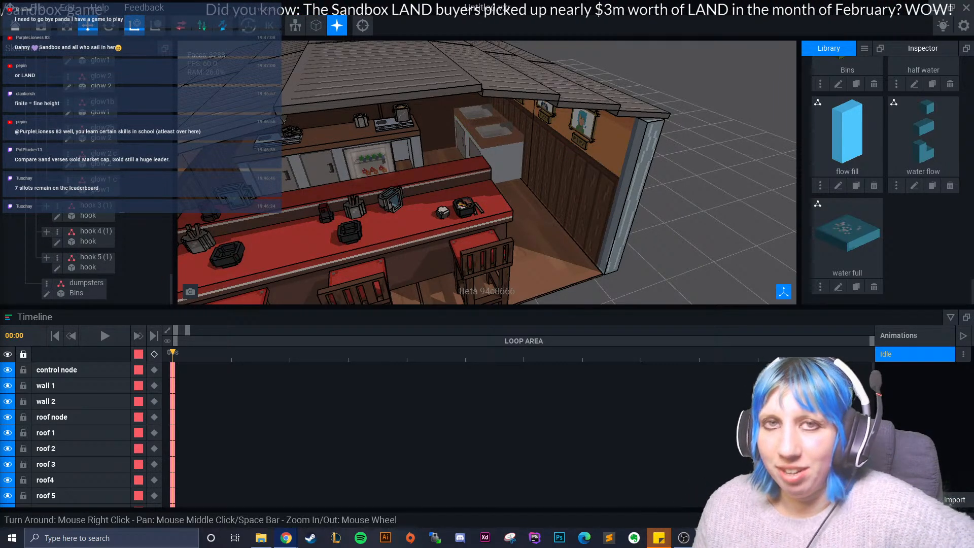
{"action": "right_click_drag", "start_coordinate": [515, 200], "coordinate": [533, 178]}
{"action": "scroll", "coordinate": [533, 178], "scroll_direction": "up", "scroll_amount": 3}
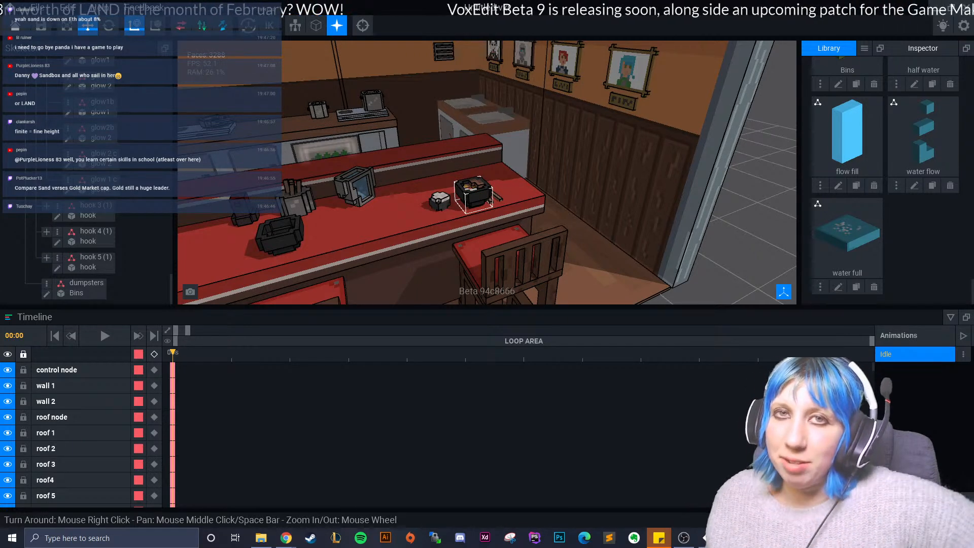
{"action": "right_click_drag", "start_coordinate": [406, 122], "coordinate": [414, 142]}
{"action": "scroll", "coordinate": [413, 143], "scroll_direction": "up", "scroll_amount": 8}
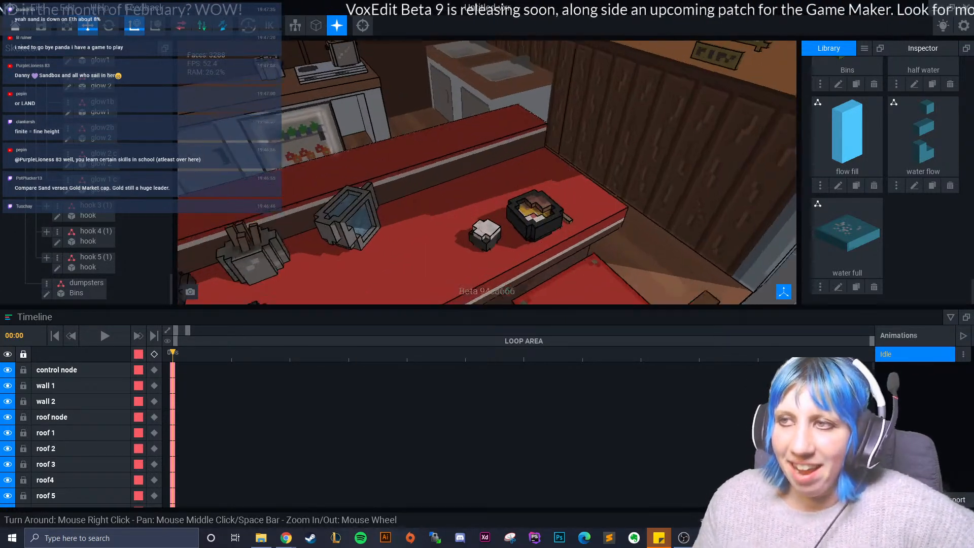
{"action": "scroll", "coordinate": [368, 172], "scroll_direction": "up", "scroll_amount": 2}
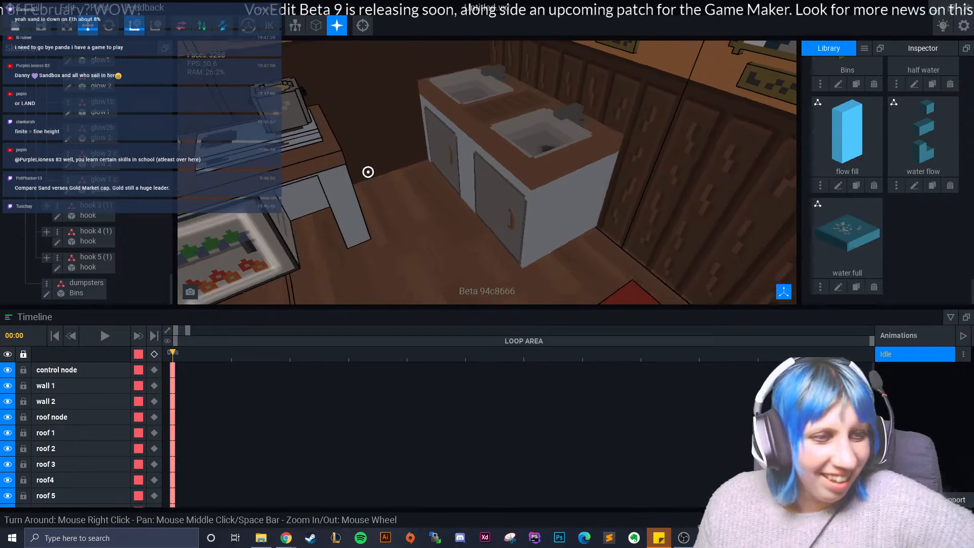
{"action": "mouse_move", "coordinate": [368, 172]}
{"action": "right_mouse_down"}
{"action": "mouse_move", "coordinate": [384, 150]}
{"action": "mouse_move", "coordinate": [371, 165]}
{"action": "right_mouse_up"}
{"action": "scroll", "coordinate": [368, 172], "scroll_direction": "down", "scroll_amount": 4}
{"action": "scroll", "coordinate": [384, 149], "scroll_direction": "up", "scroll_amount": 5}
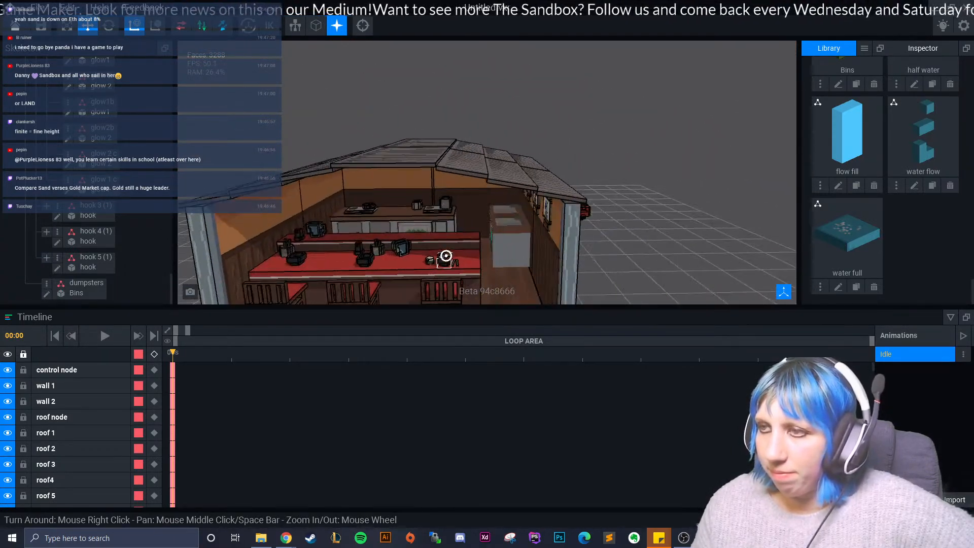
- Examine the shop's roof, interior and rear cooking counter with its burners and pans for missing details
{"action": "right_click_drag", "start_coordinate": [463, 250], "coordinate": [439, 258]}
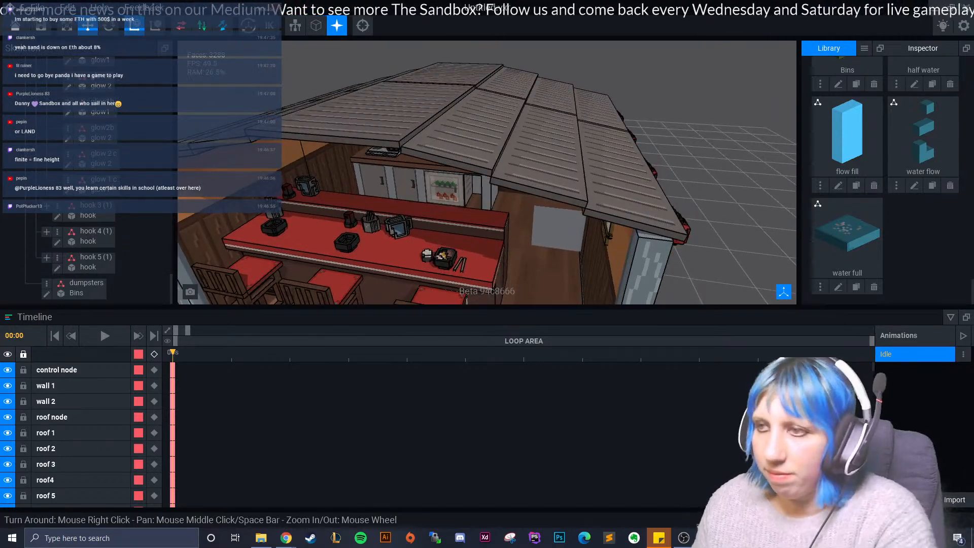
{"action": "scroll", "coordinate": [487, 173], "scroll_direction": "up", "scroll_amount": 8}
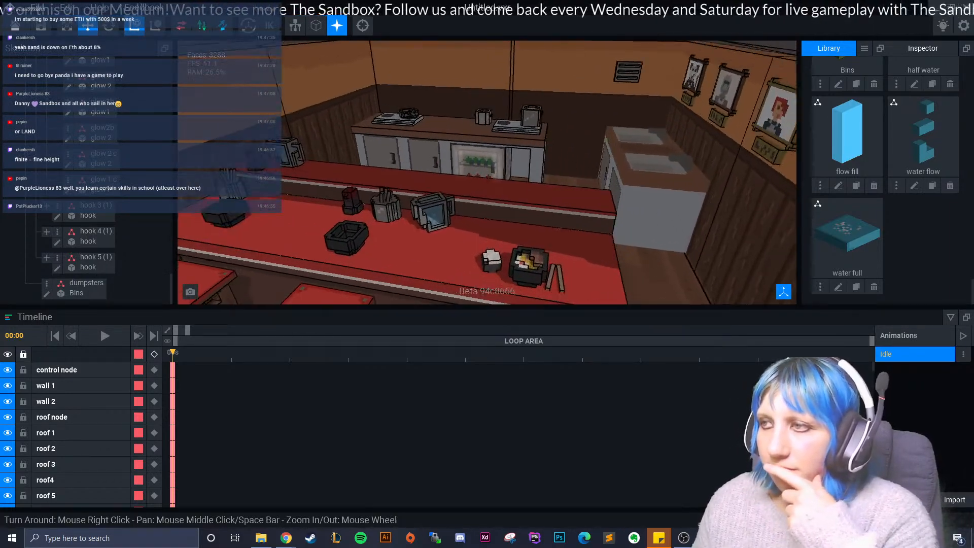
{"action": "right_click_drag", "start_coordinate": [459, 244], "coordinate": [441, 237]}
{"action": "scroll", "coordinate": [459, 243], "scroll_direction": "up", "scroll_amount": 2}
{"action": "scroll", "coordinate": [441, 237], "scroll_direction": "up", "scroll_amount": 3}
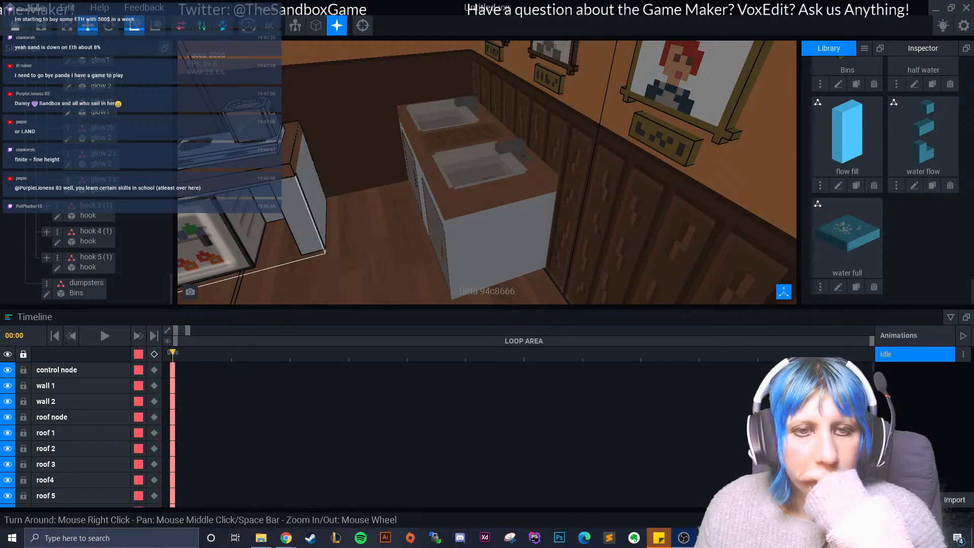
{"action": "right_click_drag", "start_coordinate": [387, 232], "coordinate": [388, 213]}
{"action": "scroll", "coordinate": [387, 223], "scroll_direction": "down", "scroll_amount": 6}
{"action": "right_click_drag", "start_coordinate": [413, 266], "coordinate": [426, 236]}
{"action": "scroll", "coordinate": [383, 250], "scroll_direction": "up", "scroll_amount": 3}
{"action": "scroll", "coordinate": [426, 220], "scroll_direction": "up", "scroll_amount": 5}
{"action": "right_click_drag", "start_coordinate": [411, 188], "coordinate": [410, 188]}
{"action": "scroll", "coordinate": [411, 188], "scroll_direction": "up", "scroll_amount": 2}
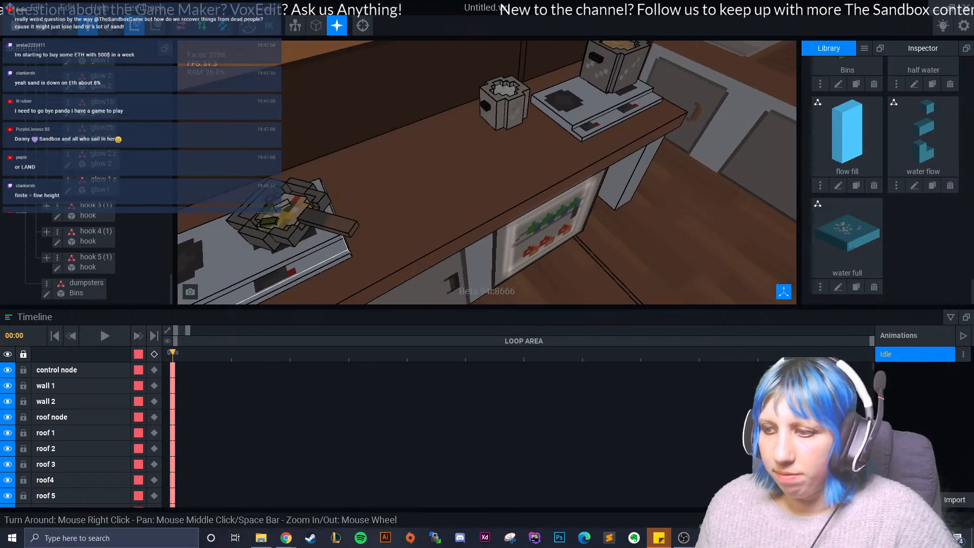
- Switch to Sticky Notes and check the note listing props for the ramen shop
{"action": "mouse_move", "coordinate": [658, 538]}
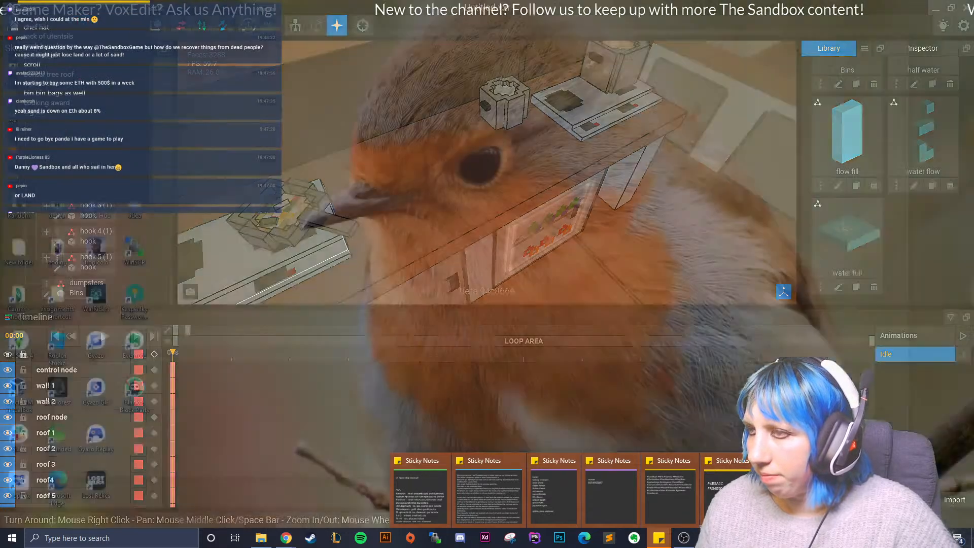
{"action": "left_click", "coordinate": [786, 497]}
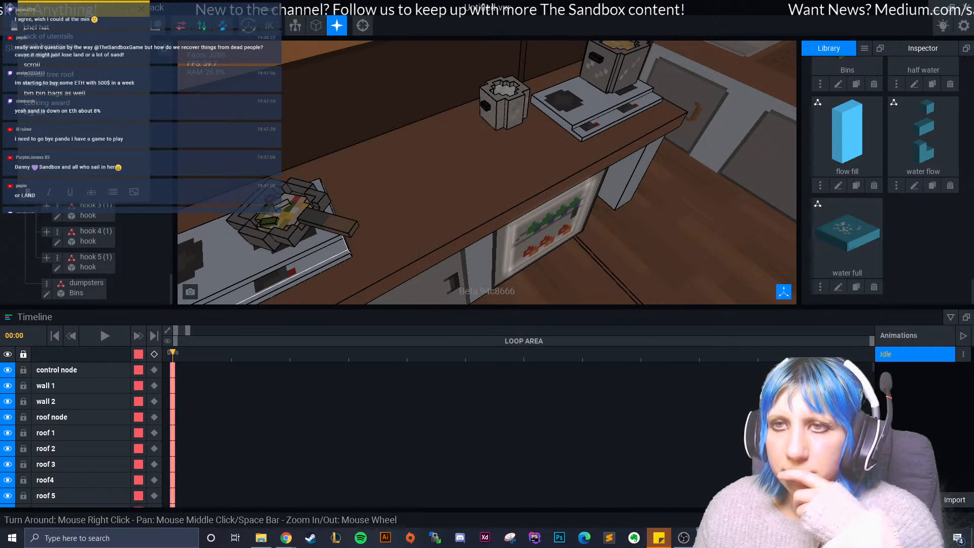
- Close the ramen shop scene, saving the changes to Untitled.vxr, and start a new asset in the Modeler
{"action": "left_click", "coordinate": [14, 25]}
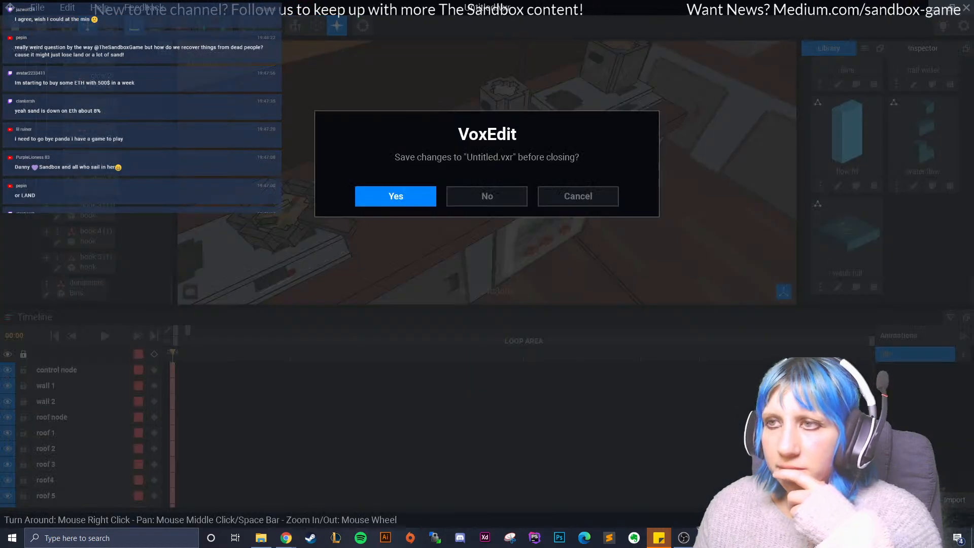
{"action": "left_click", "coordinate": [396, 196]}
{"action": "left_click", "coordinate": [325, 108]}
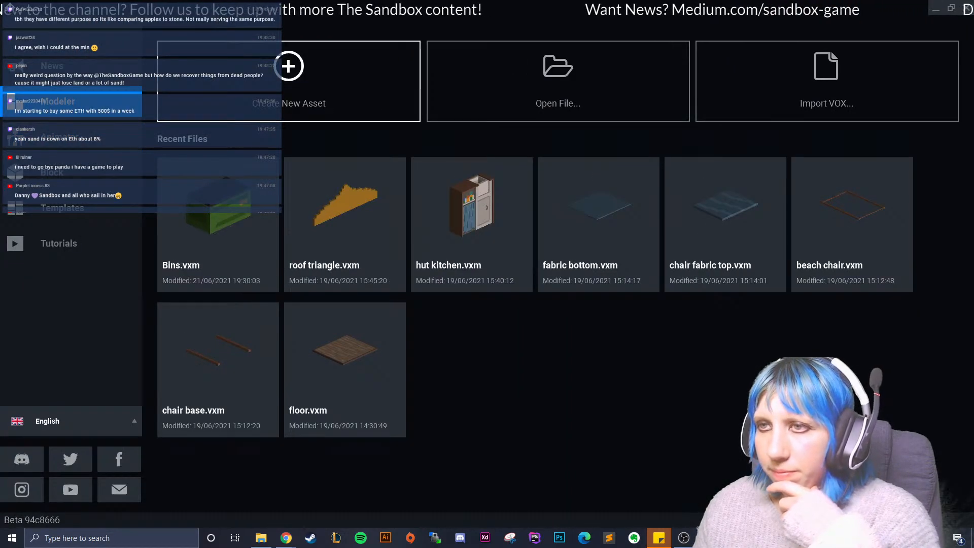
- Browse from the VoxEdit folder through the MONDAY folder to ramen stand as the new model's location
{"action": "left_click", "coordinate": [269, 182]}
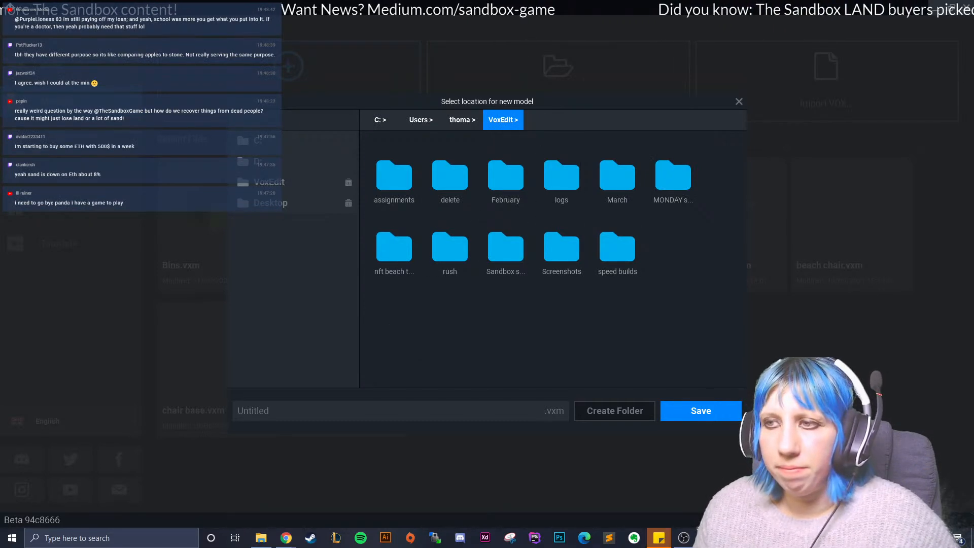
{"action": "double_click", "coordinate": [674, 175]}
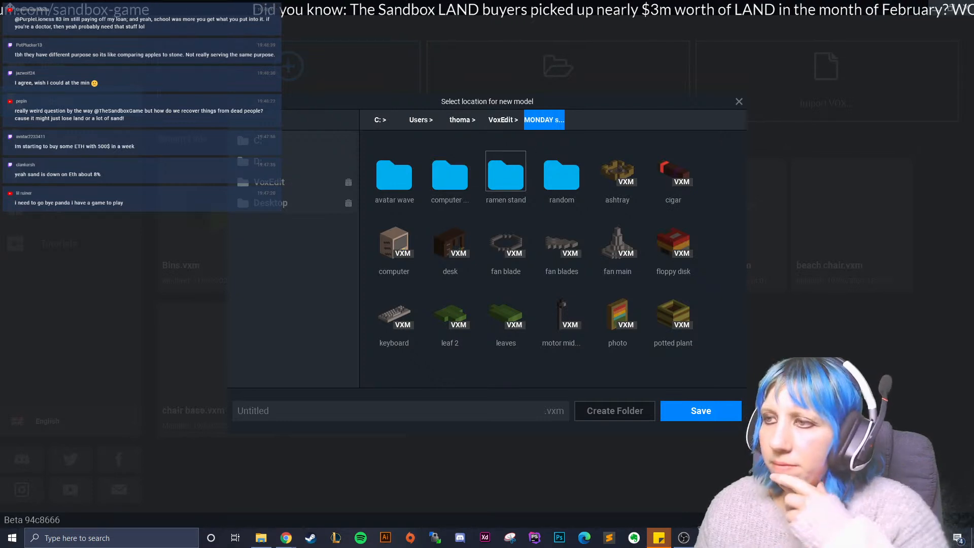
{"action": "double_click", "coordinate": [506, 175]}
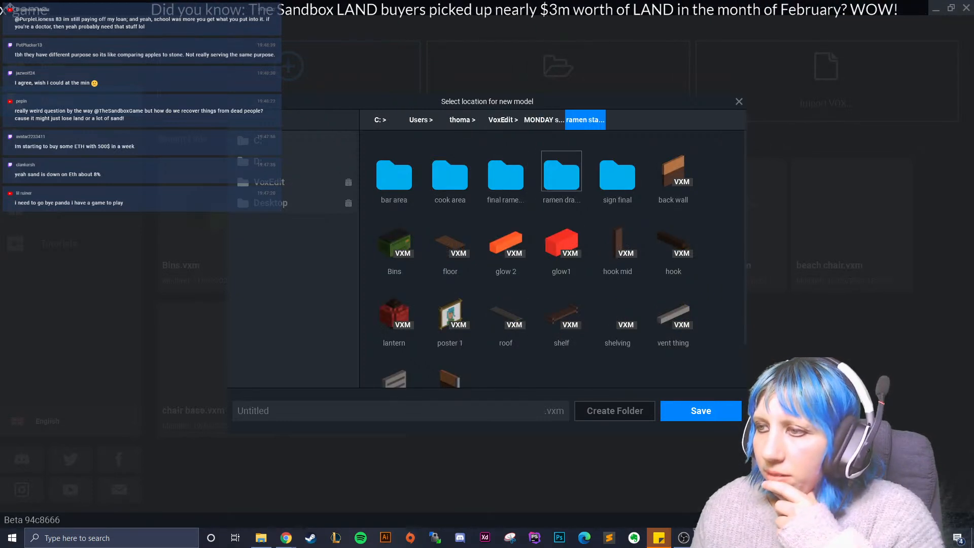
{"action": "scroll", "coordinate": [562, 173], "scroll_direction": "down", "scroll_amount": 1}
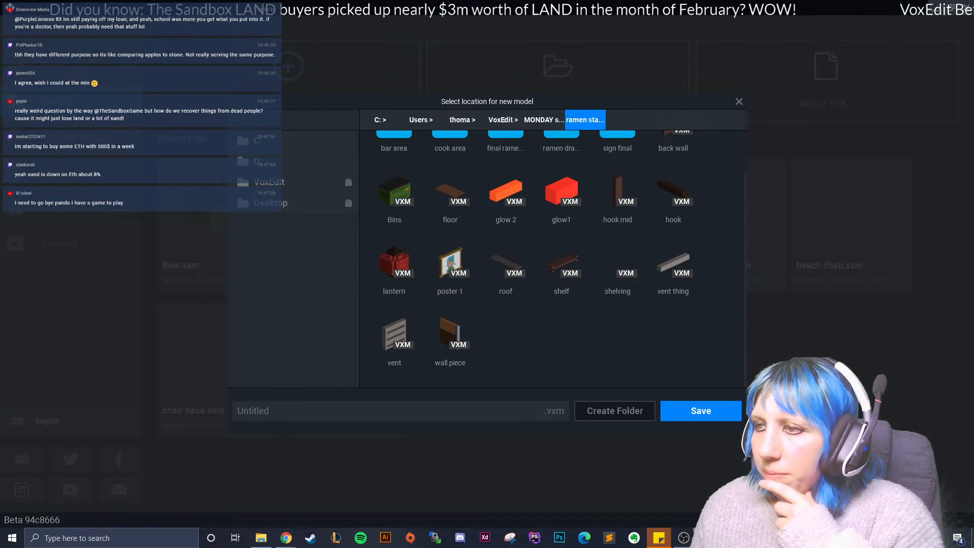
{"action": "scroll", "coordinate": [528, 330], "scroll_direction": "up", "scroll_amount": 1}
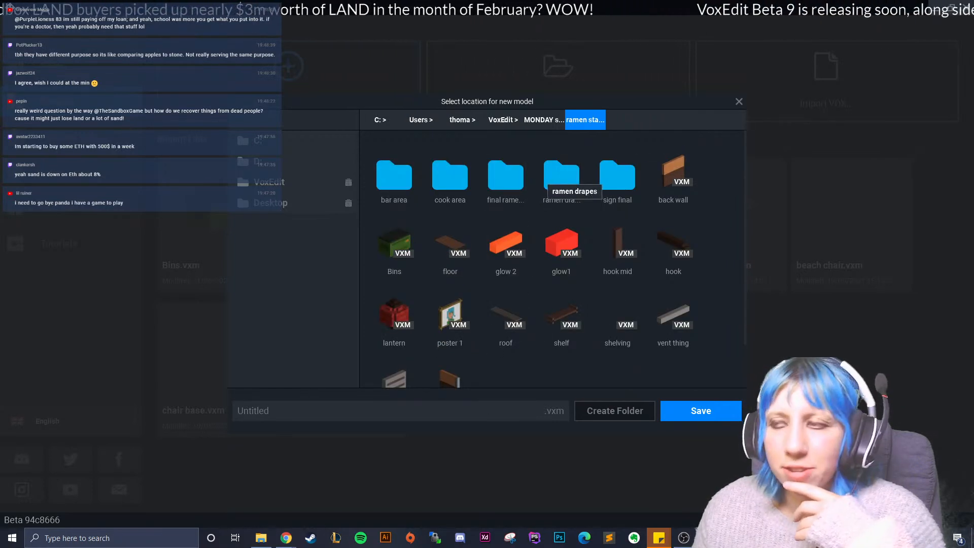
- Look through the ramen drapes folder and the final ramen folder's Untitled subfolder, and return to ramen stand
{"action": "double_click", "coordinate": [562, 175]}
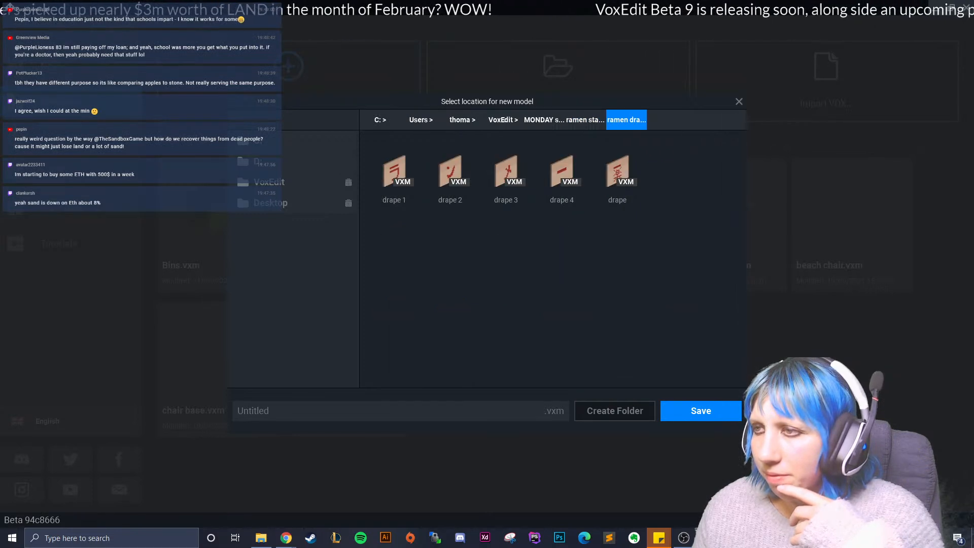
{"action": "left_click", "coordinate": [585, 120]}
{"action": "double_click", "coordinate": [506, 171]}
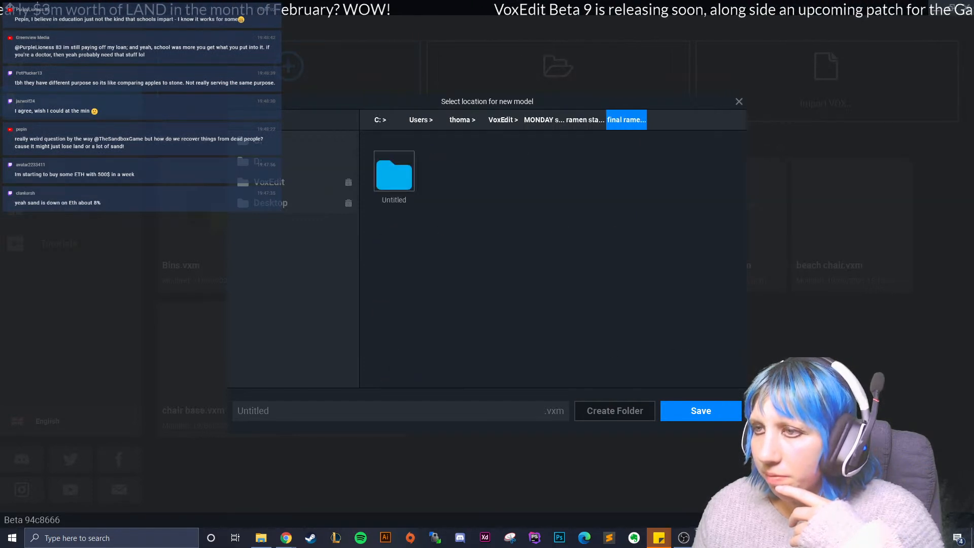
{"action": "double_click", "coordinate": [394, 171]}
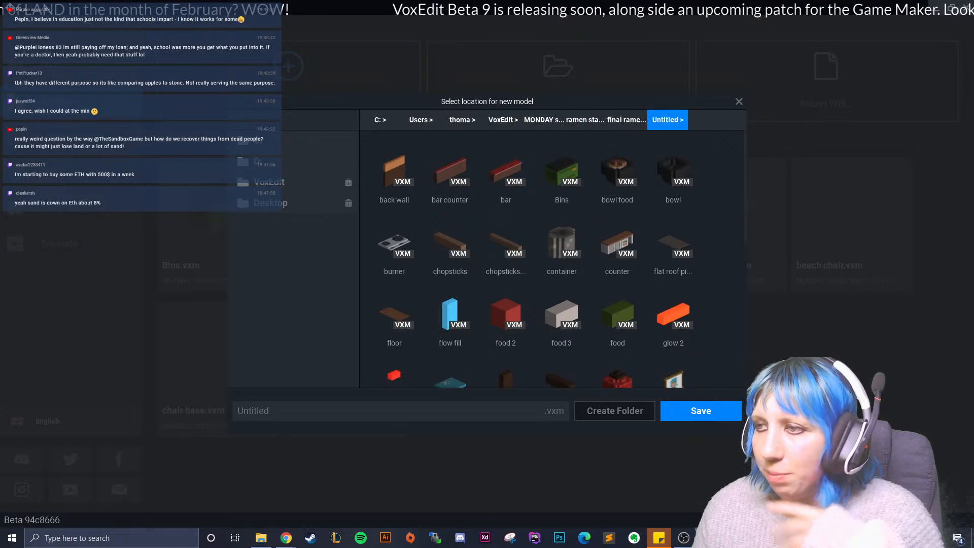
{"action": "left_click", "coordinate": [626, 120]}
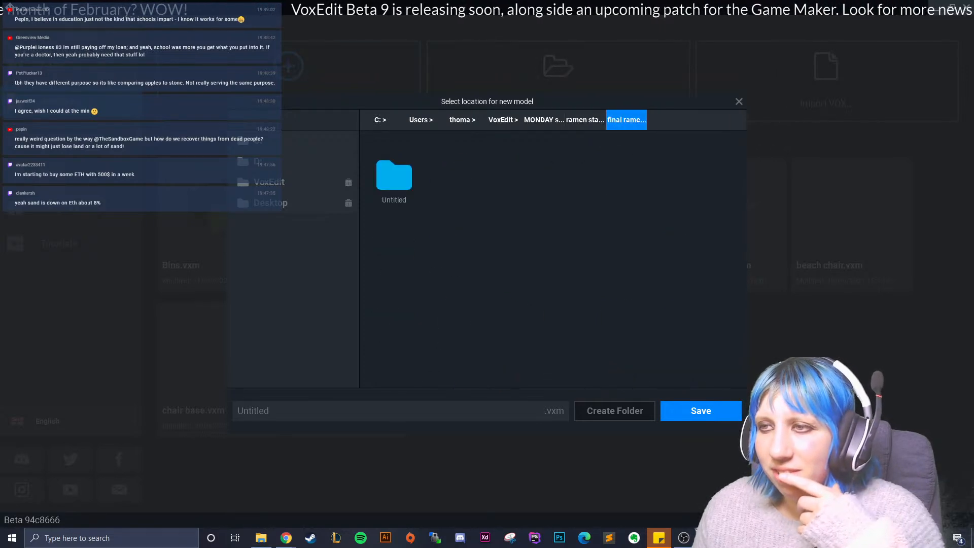
{"action": "left_click", "coordinate": [585, 119]}
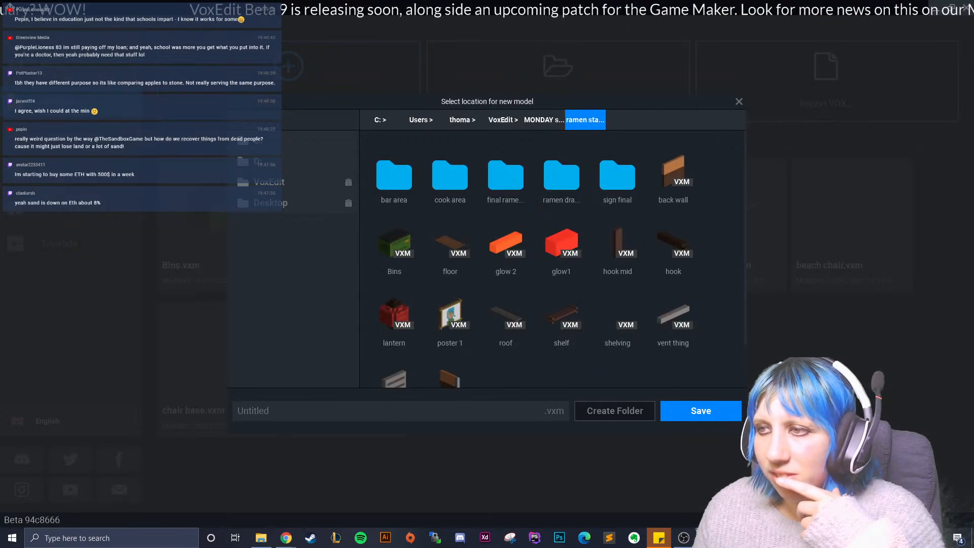
- Name the new model "bin bag" and save it in the ramen stand folder
{"action": "left_click", "coordinate": [398, 411]}
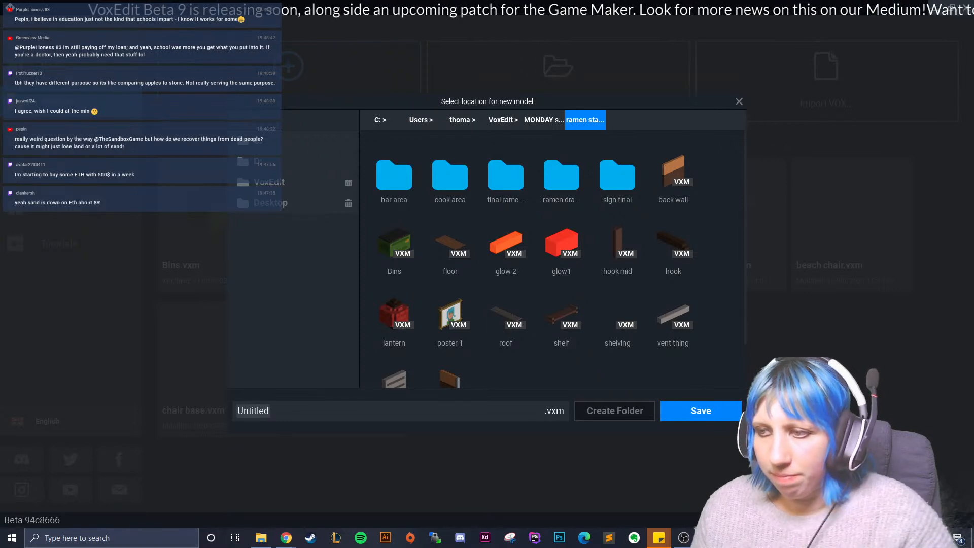
{"action": "type", "text": "bin"}
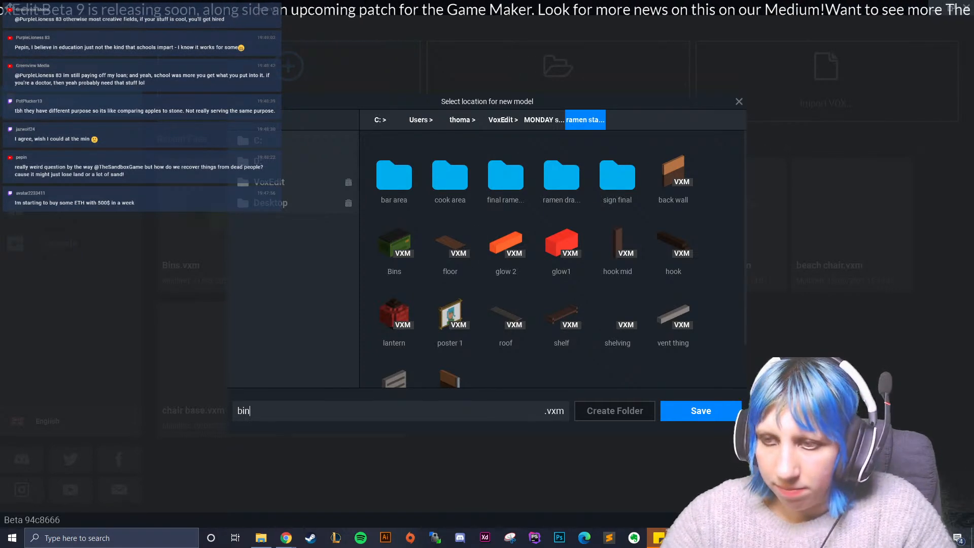
{"action": "type", "text": " bag"}
{"action": "key", "text": "Return"}
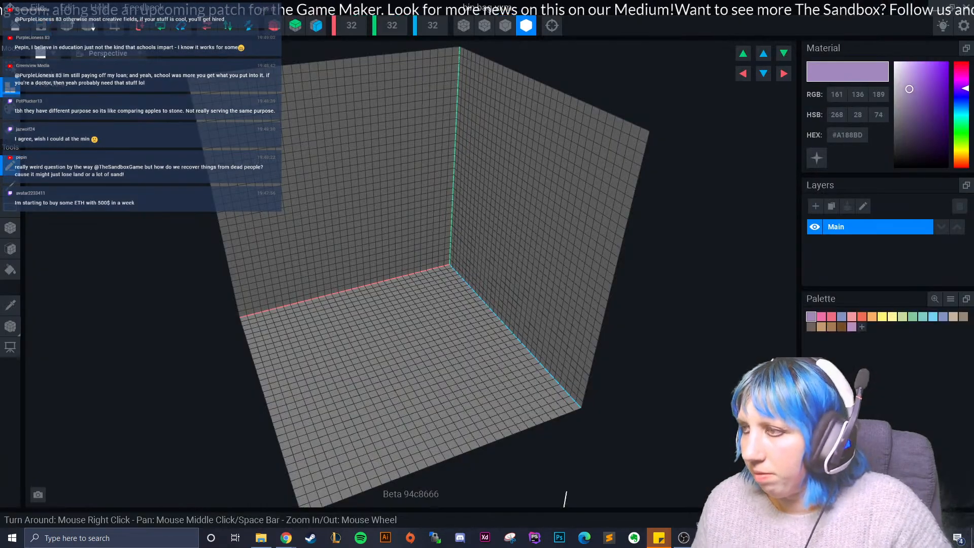
- Load a colour palette PNG from a VoxEdit folder in the user's Downloads, and set the material to dark grey #423F3E
{"action": "left_click", "coordinate": [951, 299]}
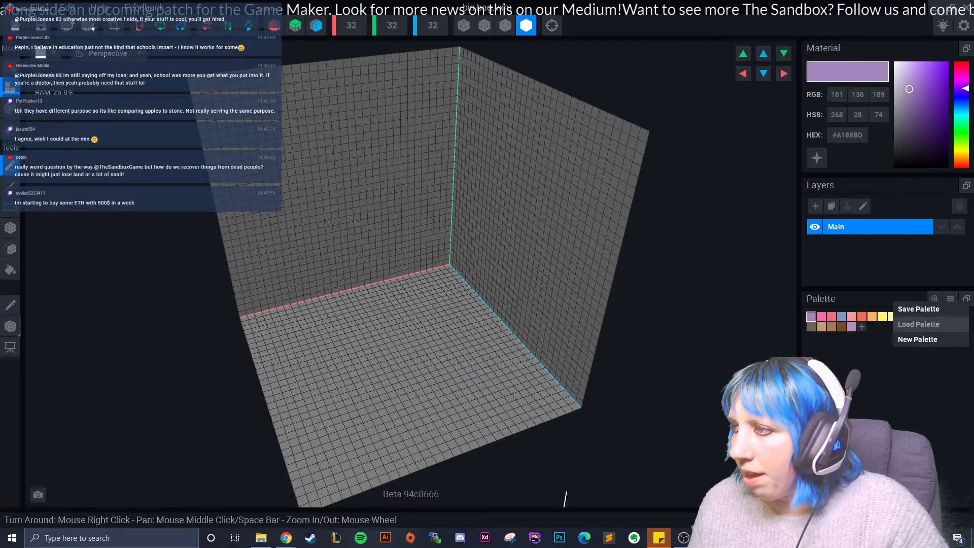
{"action": "left_click", "coordinate": [921, 324]}
{"action": "left_click", "coordinate": [292, 140]}
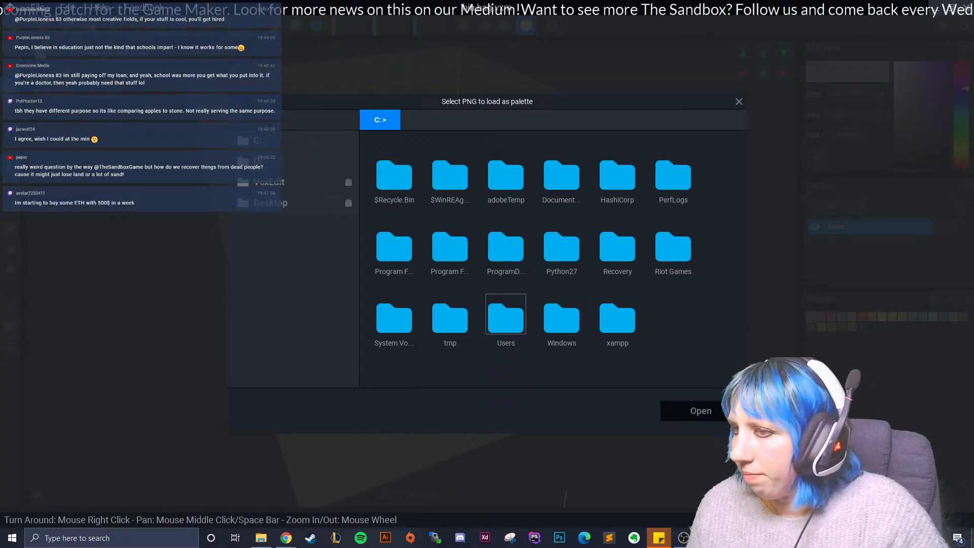
{"action": "double_click", "coordinate": [506, 316]}
{"action": "double_click", "coordinate": [674, 175]}
{"action": "scroll", "coordinate": [618, 243], "scroll_direction": "down", "scroll_amount": 3}
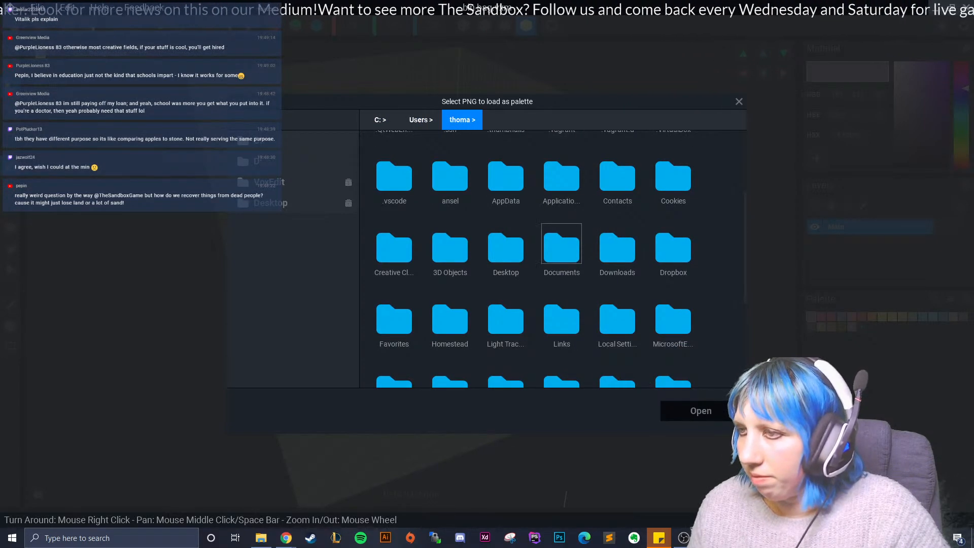
{"action": "double_click", "coordinate": [617, 248]}
{"action": "scroll", "coordinate": [617, 279], "scroll_direction": "down", "scroll_amount": 10}
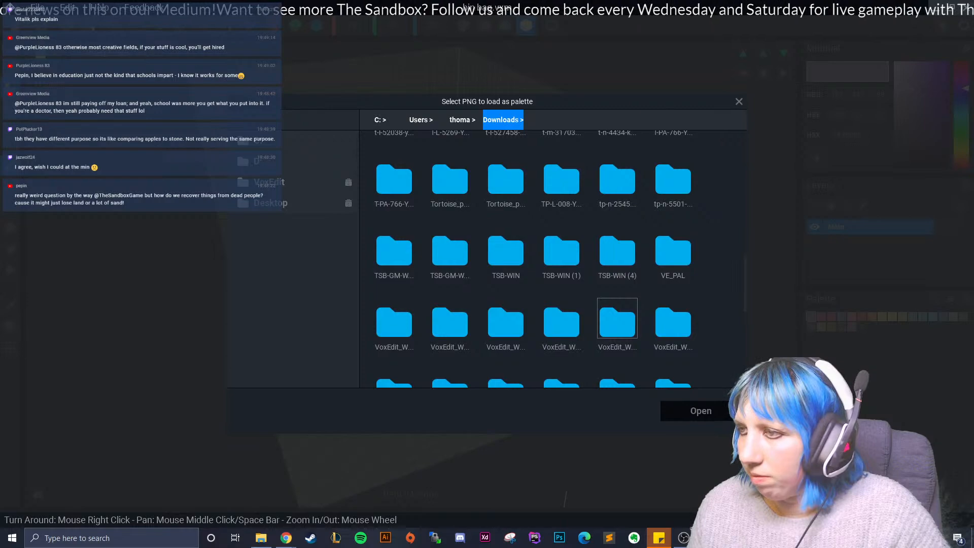
{"action": "double_click", "coordinate": [450, 333]}
{"action": "right_click_drag", "start_coordinate": [436, 279], "coordinate": [474, 282]}
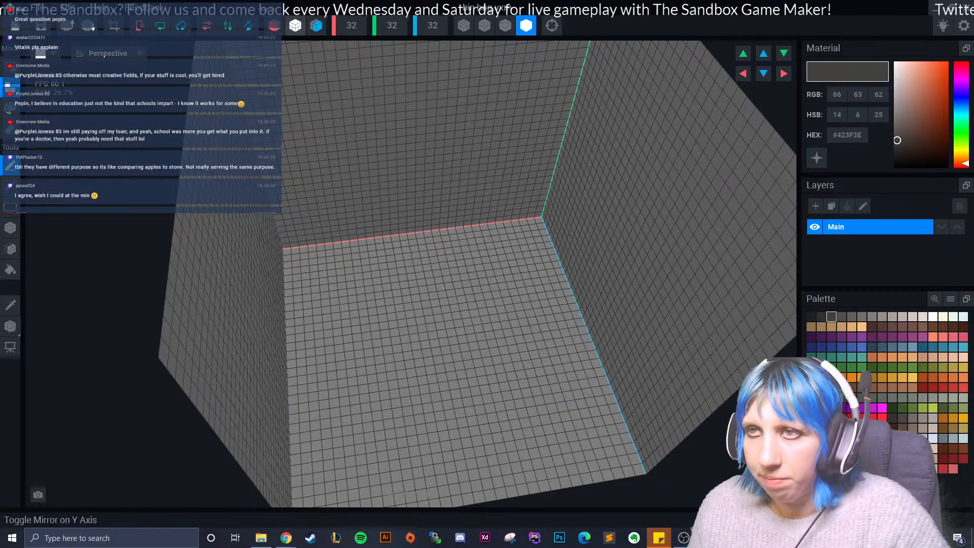
- With X and Z mirroring on, build a wide rounded, stepped disc of dark grey voxels in the centre of the floor
{"action": "left_click", "coordinate": [10, 228]}
{"action": "left_click", "coordinate": [10, 228]}
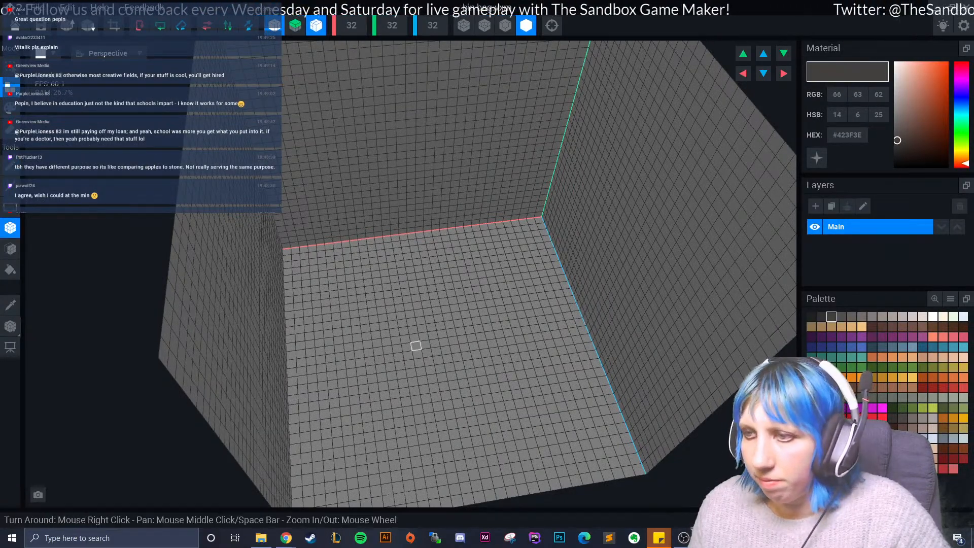
{"action": "left_click", "coordinate": [435, 345]}
{"action": "left_click", "coordinate": [438, 354]}
{"action": "left_click", "coordinate": [428, 351]}
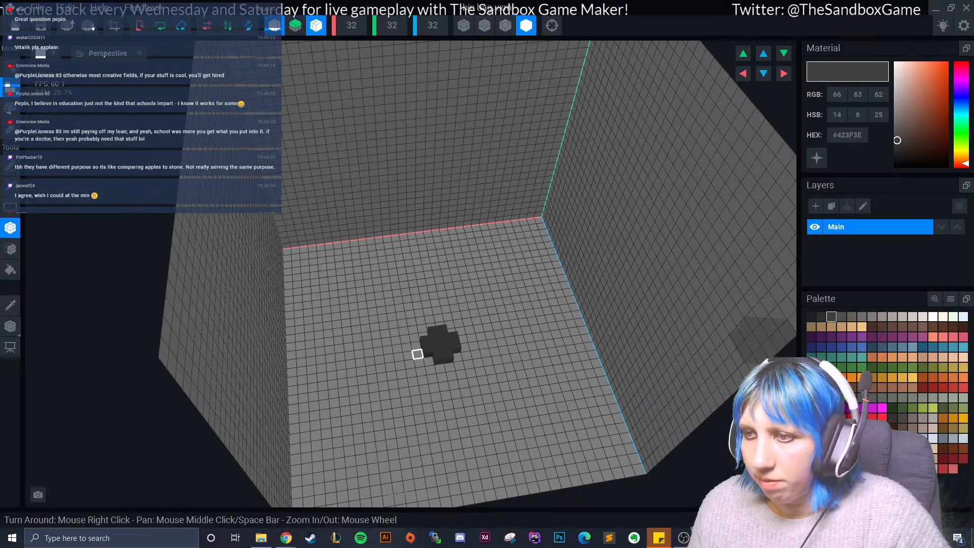
{"action": "left_click", "coordinate": [428, 361]}
{"action": "left_click", "coordinate": [440, 369]}
{"action": "left_click", "coordinate": [417, 354]}
{"action": "left_click", "coordinate": [420, 363]}
{"action": "left_click", "coordinate": [420, 365]}
{"action": "left_click", "coordinate": [408, 351]}
{"action": "left_click", "coordinate": [407, 343]}
{"action": "left_click", "coordinate": [442, 377]}
{"action": "left_click", "coordinate": [432, 379]}
{"action": "left_click", "coordinate": [421, 371]}
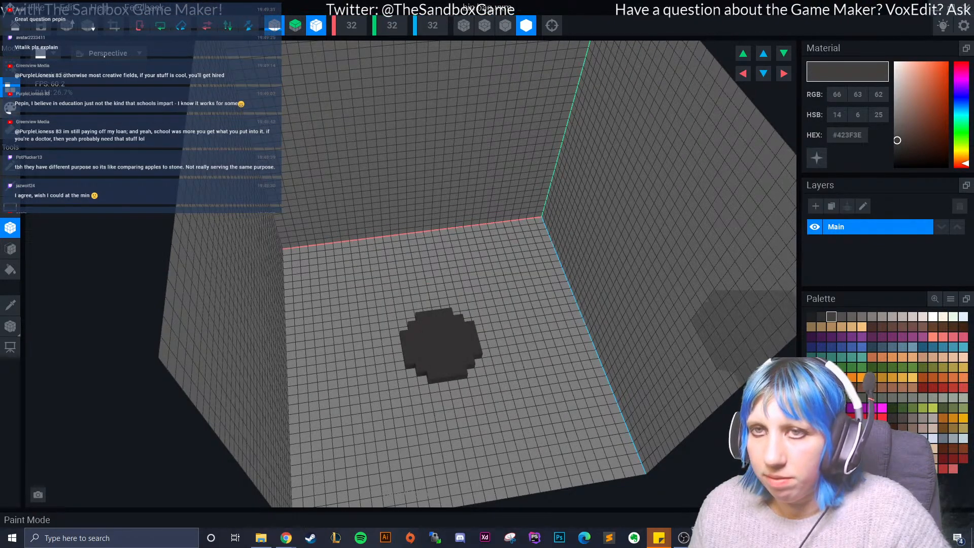
{"action": "mouse_move", "coordinate": [455, 394]}
{"action": "left_mouse_down"}
{"action": "mouse_move", "coordinate": [428, 403]}
{"action": "mouse_move", "coordinate": [466, 384]}
{"action": "mouse_move", "coordinate": [416, 400]}
{"action": "mouse_move", "coordinate": [405, 334]}
{"action": "mouse_move", "coordinate": [390, 313]}
{"action": "mouse_move", "coordinate": [383, 406]}
{"action": "mouse_move", "coordinate": [396, 398]}
{"action": "left_mouse_up"}
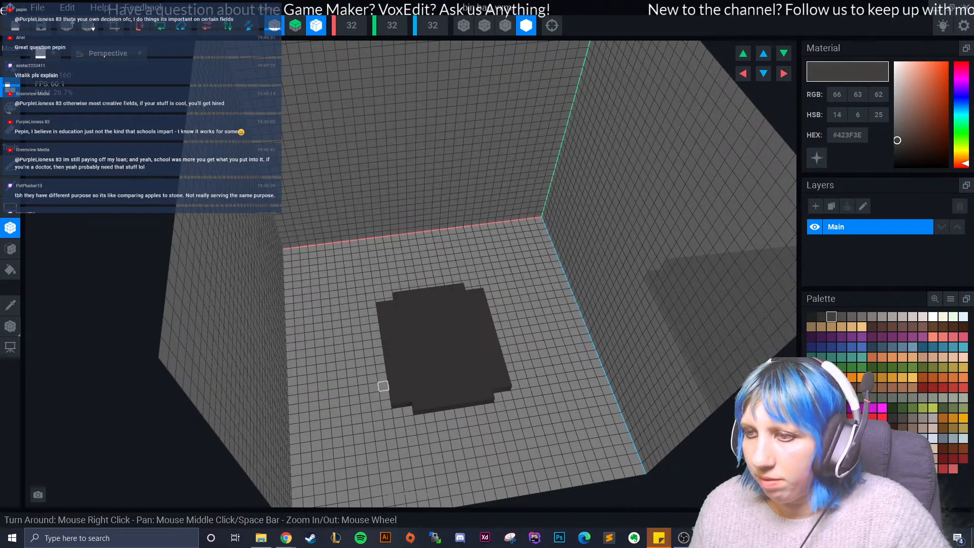
{"action": "left_click_drag", "start_coordinate": [373, 318], "coordinate": [487, 409]}
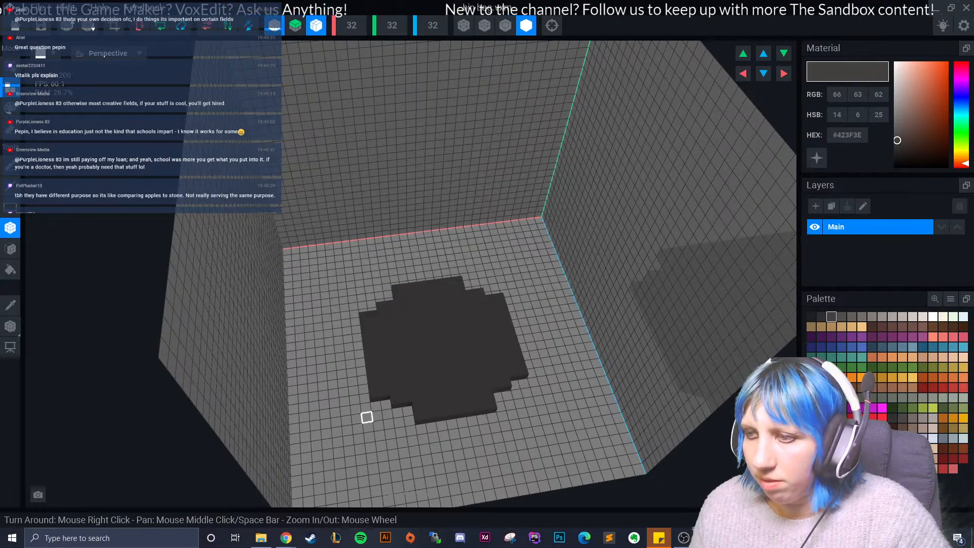
- Extrude the disc's top face upward with the Face tool to form a thick slab, and return to the Box tool
{"action": "scroll", "coordinate": [404, 395], "scroll_direction": "up", "scroll_amount": 2}
{"action": "left_click", "coordinate": [11, 249]}
{"action": "left_click", "coordinate": [421, 383]}
{"action": "left_click", "coordinate": [432, 381]}
{"action": "left_click", "coordinate": [447, 374]}
{"action": "right_click_drag", "start_coordinate": [460, 369], "coordinate": [465, 366]}
{"action": "scroll", "coordinate": [465, 367], "scroll_direction": "down", "scroll_amount": 3}
{"action": "left_click", "coordinate": [10, 228]}
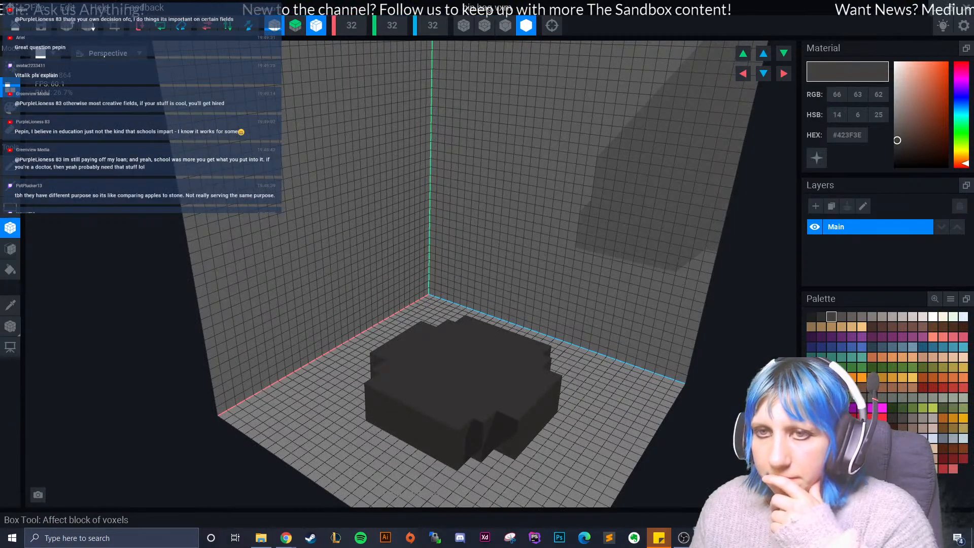
- Display edge outlines on the model and stack a slightly smaller rounded tier on top of the slab
{"action": "right_click_drag", "start_coordinate": [406, 350], "coordinate": [379, 351]}
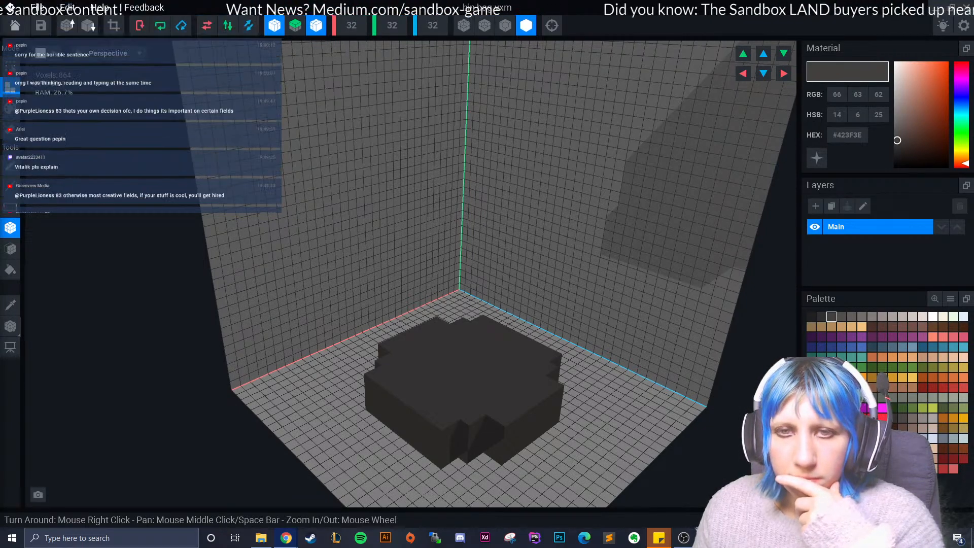
{"action": "right_click_drag", "start_coordinate": [487, 406], "coordinate": [310, 336]}
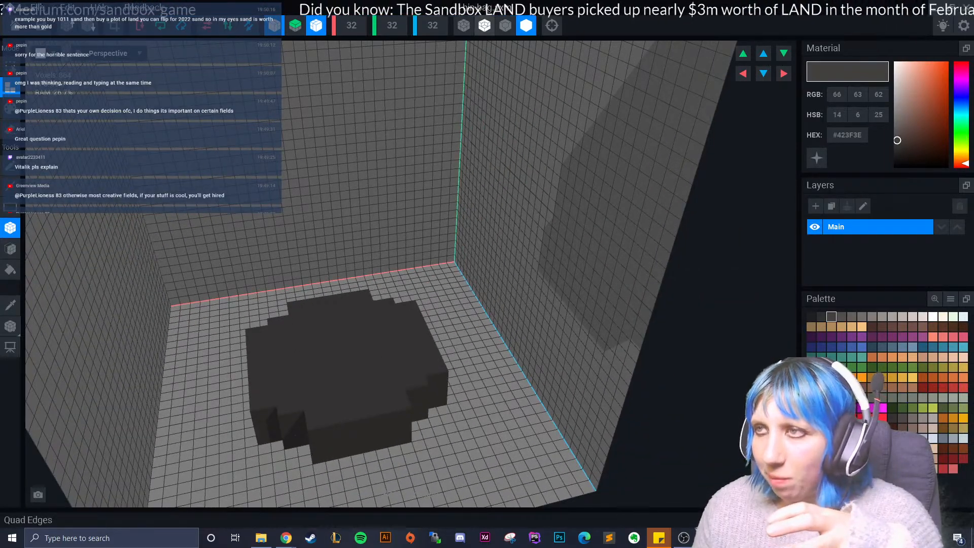
{"action": "left_click", "coordinate": [505, 25]}
{"action": "right_click_drag", "start_coordinate": [378, 254], "coordinate": [359, 320]}
{"action": "scroll", "coordinate": [359, 319], "scroll_direction": "up", "scroll_amount": 3}
{"action": "middle_click_drag", "start_coordinate": [287, 398], "coordinate": [330, 304]}
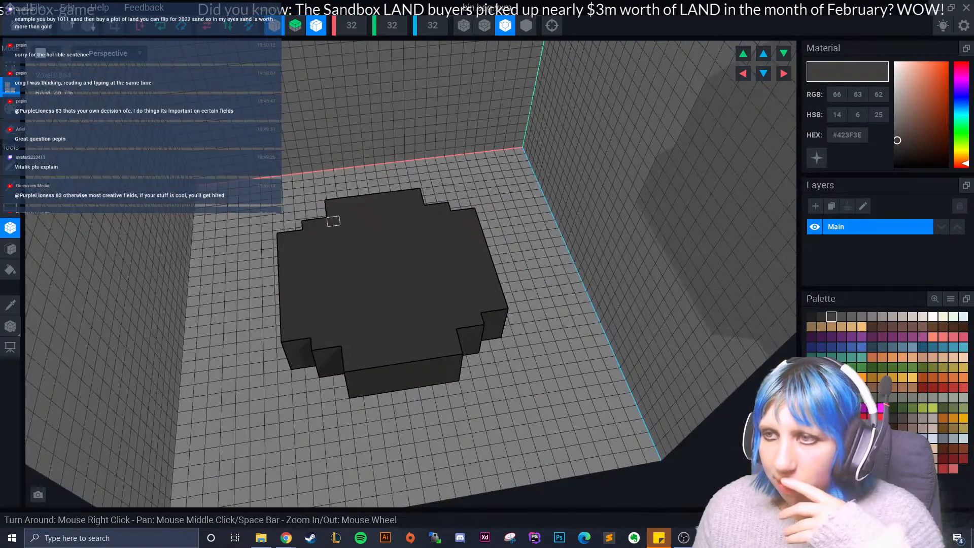
{"action": "left_click_drag", "start_coordinate": [332, 212], "coordinate": [435, 331]}
{"action": "left_click_drag", "start_coordinate": [310, 243], "coordinate": [301, 297]}
{"action": "right_click_drag", "start_coordinate": [301, 298], "coordinate": [301, 248]}
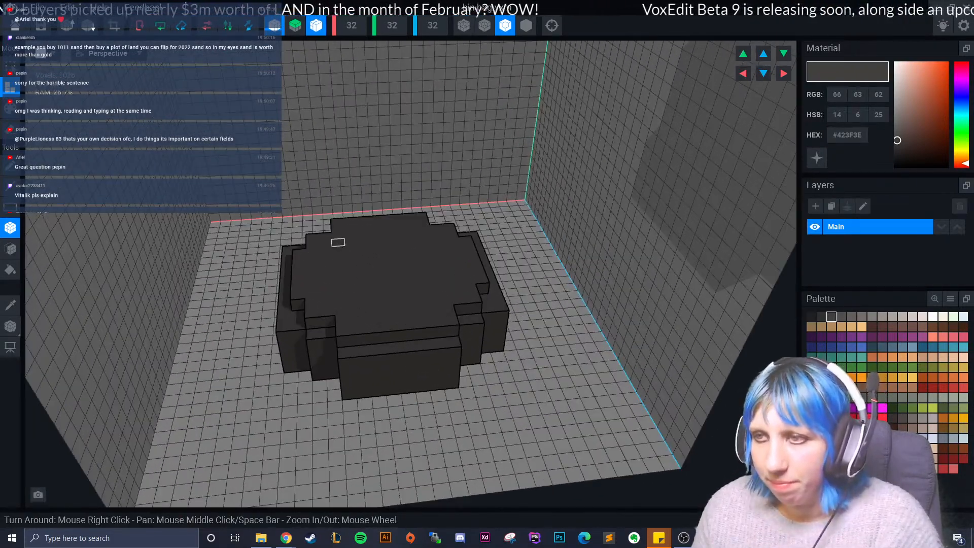
- Add a third, smaller rounded tier centred on top of the bin bag
{"action": "right_click_drag", "start_coordinate": [338, 243], "coordinate": [350, 170]}
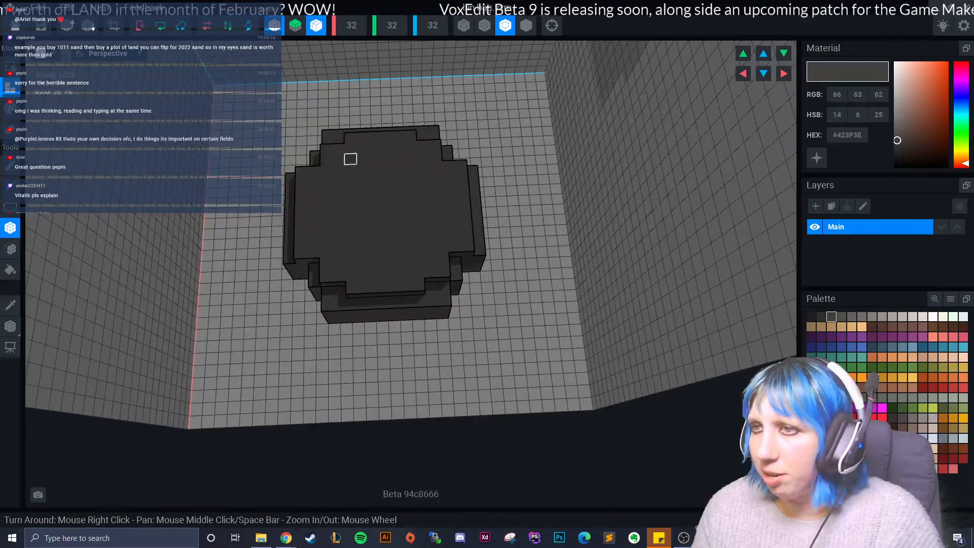
{"action": "left_click_drag", "start_coordinate": [338, 170], "coordinate": [429, 231]}
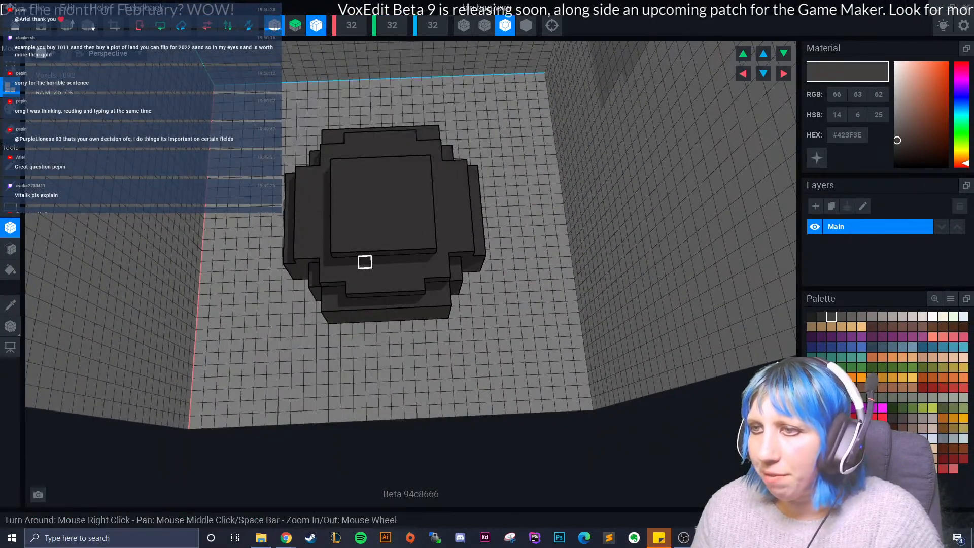
{"action": "right_click_drag", "start_coordinate": [326, 204], "coordinate": [346, 239]}
- Try to extrude the bin bag's upper faces with the Face tool, and undo the last three changes
{"action": "left_click", "coordinate": [11, 249]}
{"action": "left_click", "coordinate": [340, 237]}
{"action": "scroll", "coordinate": [328, 294], "scroll_direction": "down", "scroll_amount": 3}
{"action": "right_click_drag", "start_coordinate": [324, 328], "coordinate": [367, 312]}
{"action": "key", "text": "ctrl+z"}
{"action": "key", "text": "ctrl+z"}
{"action": "key", "text": "ctrl+z"}
{"action": "scroll", "coordinate": [330, 360], "scroll_direction": "up", "scroll_amount": 5}
- Leave the bin bag model and reopen the ramen shop scene Untitled.vxr in the Animator
{"action": "mouse_move", "coordinate": [349, 369]}
{"action": "right_mouse_down"}
{"action": "mouse_move", "coordinate": [339, 368]}
{"action": "mouse_move", "coordinate": [350, 369]}
{"action": "right_mouse_up"}
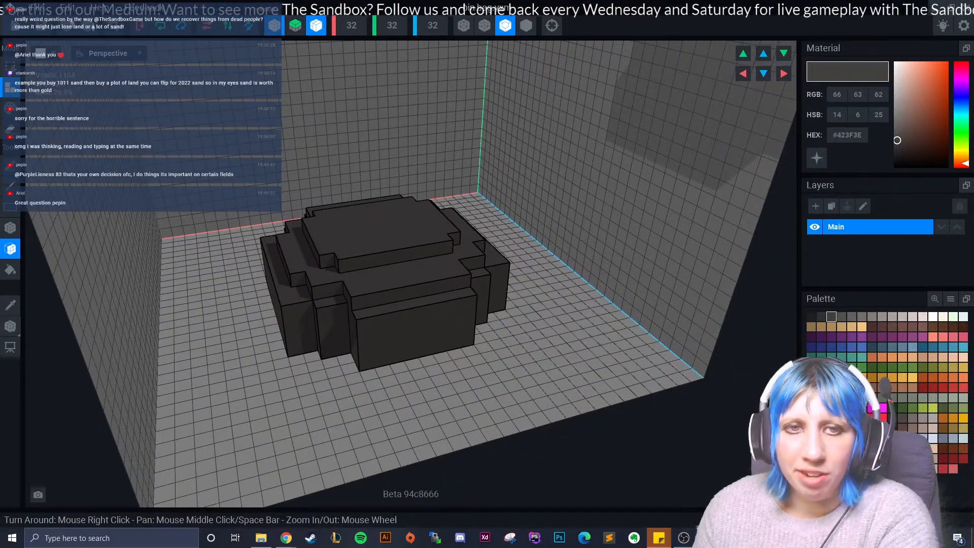
{"action": "right_click_drag", "start_coordinate": [328, 352], "coordinate": [406, 350]}
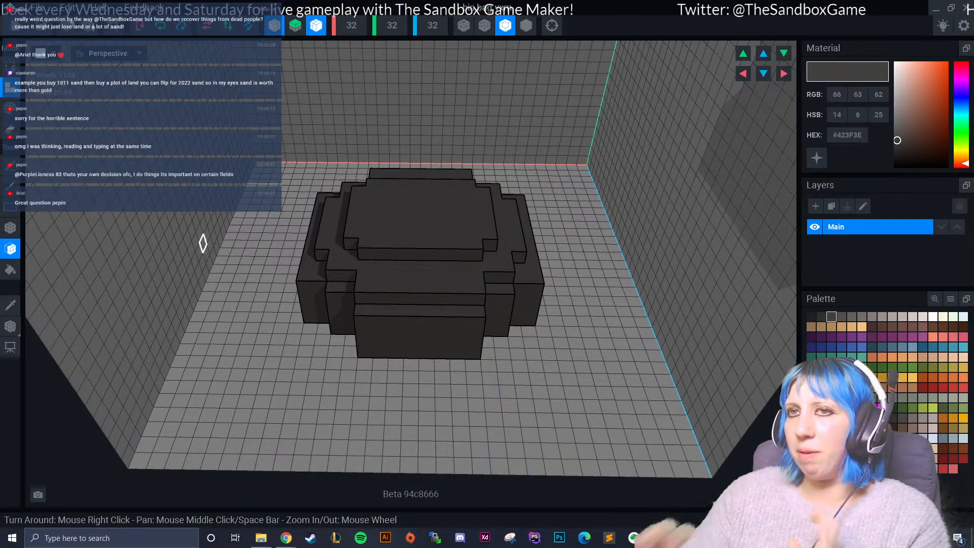
{"action": "left_click", "coordinate": [15, 25]}
{"action": "left_click", "coordinate": [486, 196]}
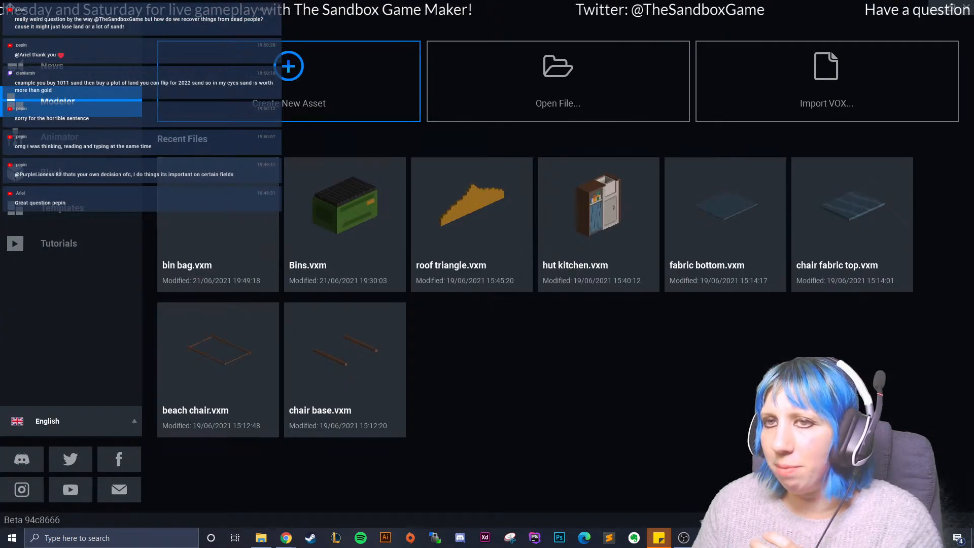
{"action": "left_click", "coordinate": [71, 137]}
{"action": "left_click", "coordinate": [218, 229]}
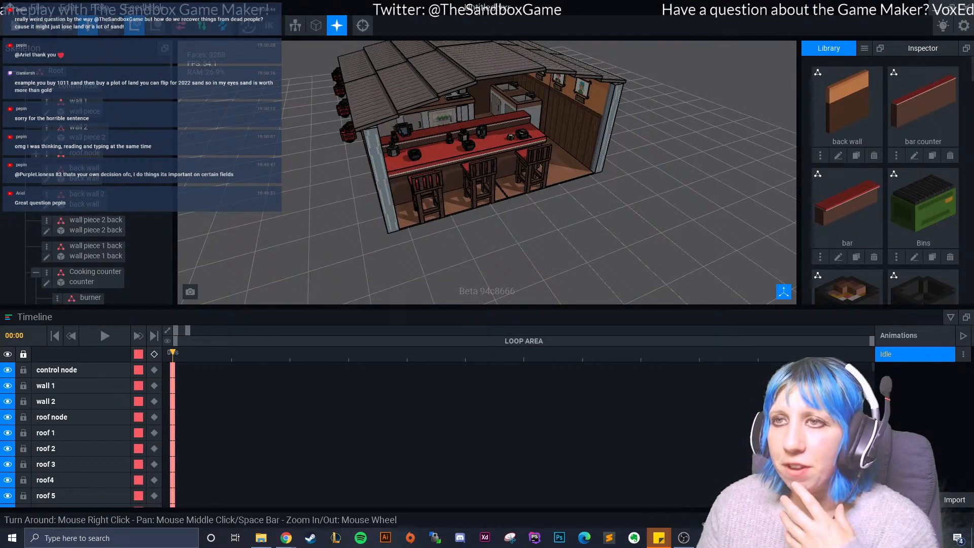
- Examine the shop's bar, cooking counter and sinks up close, and look through the scene's model library
{"action": "scroll", "coordinate": [435, 135], "scroll_direction": "up", "scroll_amount": 10}
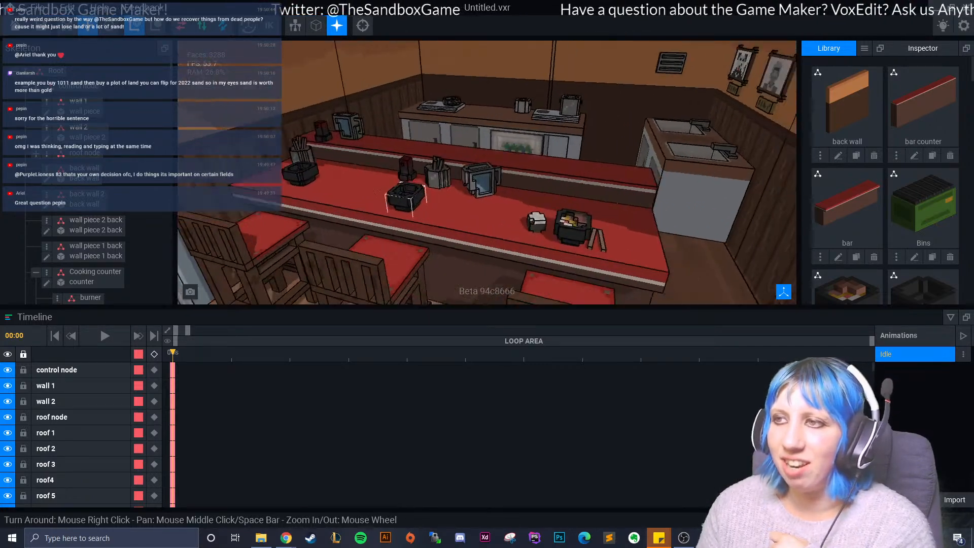
{"action": "right_click_drag", "start_coordinate": [457, 177], "coordinate": [487, 198]}
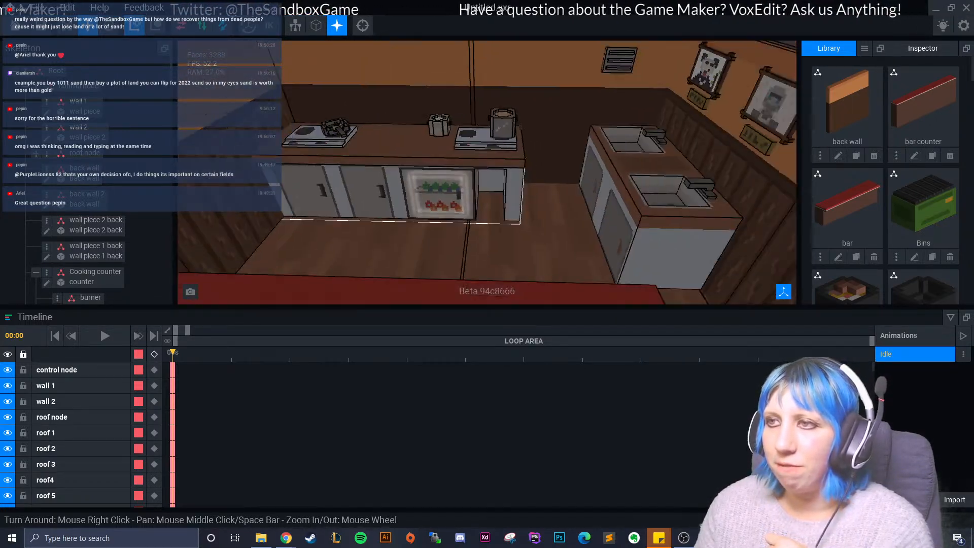
{"action": "scroll", "coordinate": [487, 198], "scroll_direction": "down", "scroll_amount": 10}
{"action": "scroll", "coordinate": [457, 233], "scroll_direction": "down", "scroll_amount": 5}
{"action": "right_click_drag", "start_coordinate": [457, 234], "coordinate": [337, 228]}
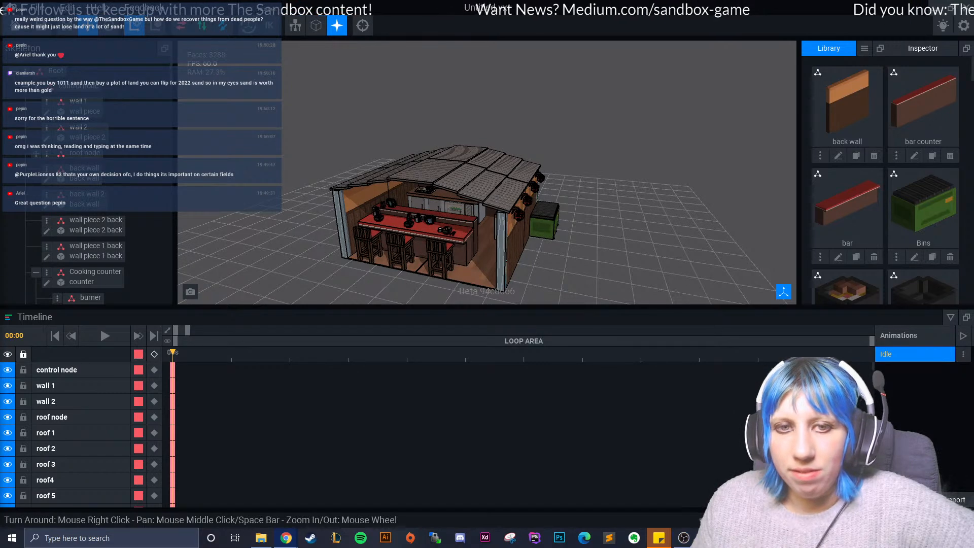
{"action": "scroll", "coordinate": [448, 215], "scroll_direction": "up", "scroll_amount": 8}
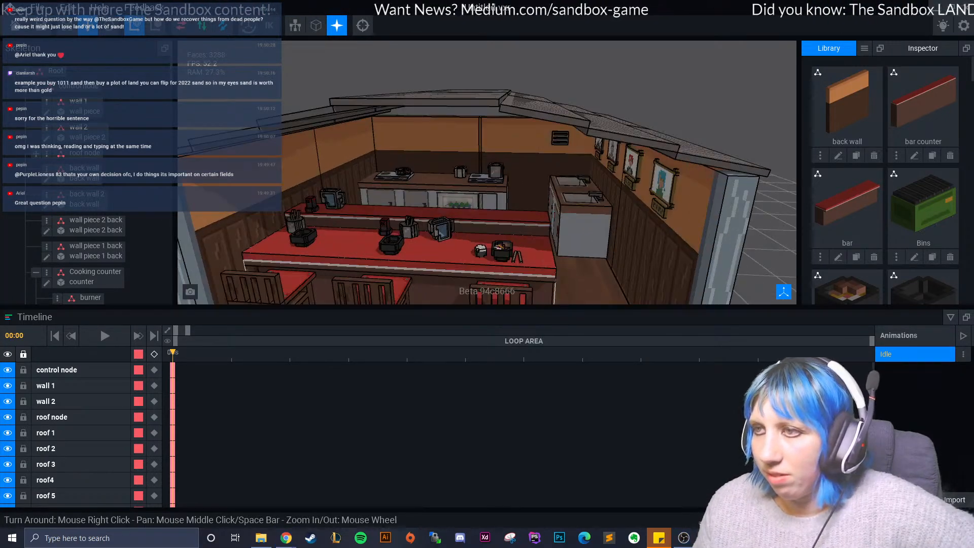
{"action": "scroll", "coordinate": [445, 250], "scroll_direction": "up", "scroll_amount": 10}
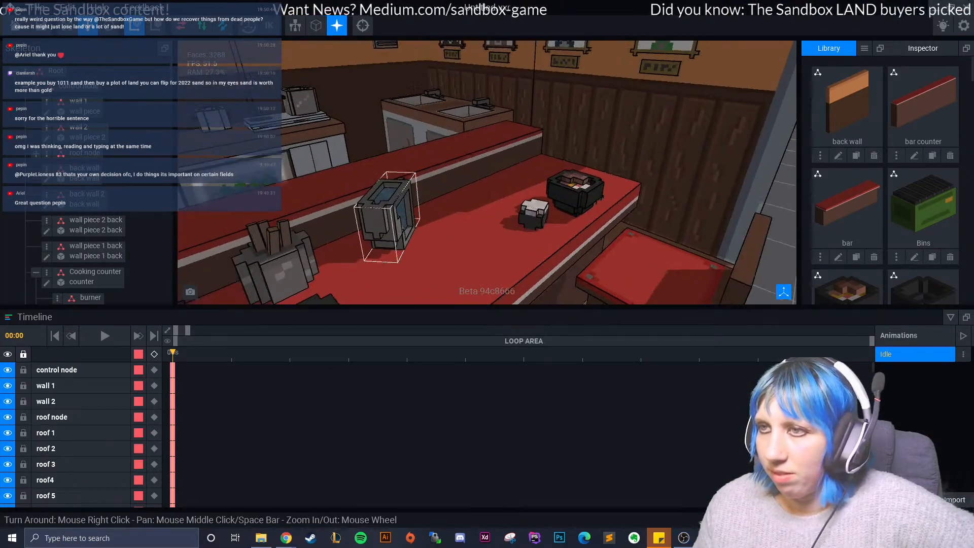
{"action": "mouse_move", "coordinate": [340, 152]}
{"action": "middle_mouse_down"}
{"action": "mouse_move", "coordinate": [391, 205]}
{"action": "mouse_move", "coordinate": [428, 215]}
{"action": "middle_mouse_up"}
{"action": "mouse_move", "coordinate": [427, 216]}
{"action": "right_mouse_down"}
{"action": "mouse_move", "coordinate": [350, 234]}
{"action": "mouse_move", "coordinate": [482, 182]}
{"action": "mouse_move", "coordinate": [542, 190]}
{"action": "mouse_move", "coordinate": [609, 228]}
{"action": "mouse_move", "coordinate": [497, 208]}
{"action": "mouse_move", "coordinate": [548, 241]}
{"action": "mouse_move", "coordinate": [539, 230]}
{"action": "right_mouse_up"}
{"action": "scroll", "coordinate": [874, 249], "scroll_direction": "down", "scroll_amount": 8}
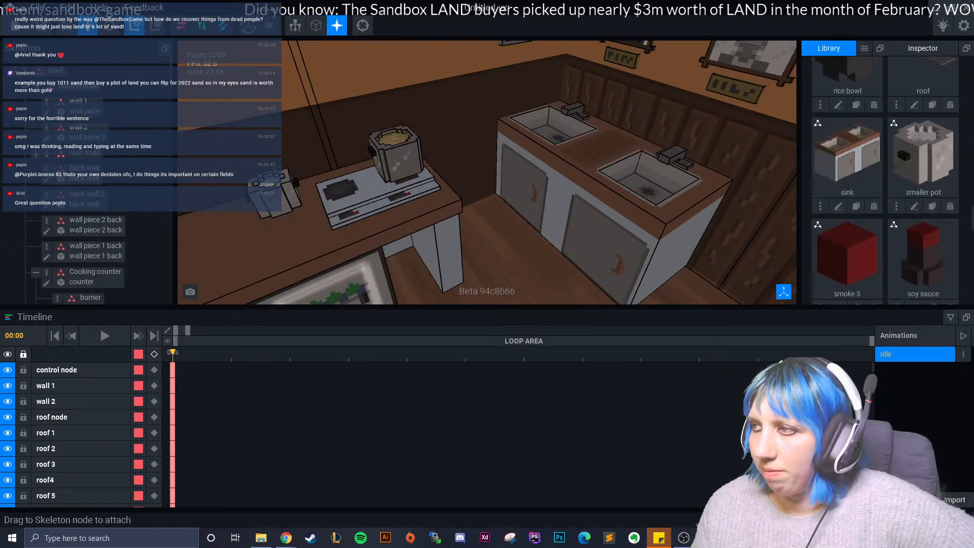
{"action": "right_click_drag", "start_coordinate": [584, 252], "coordinate": [554, 234]}
{"action": "scroll", "coordinate": [584, 263], "scroll_direction": "up", "scroll_amount": 3}
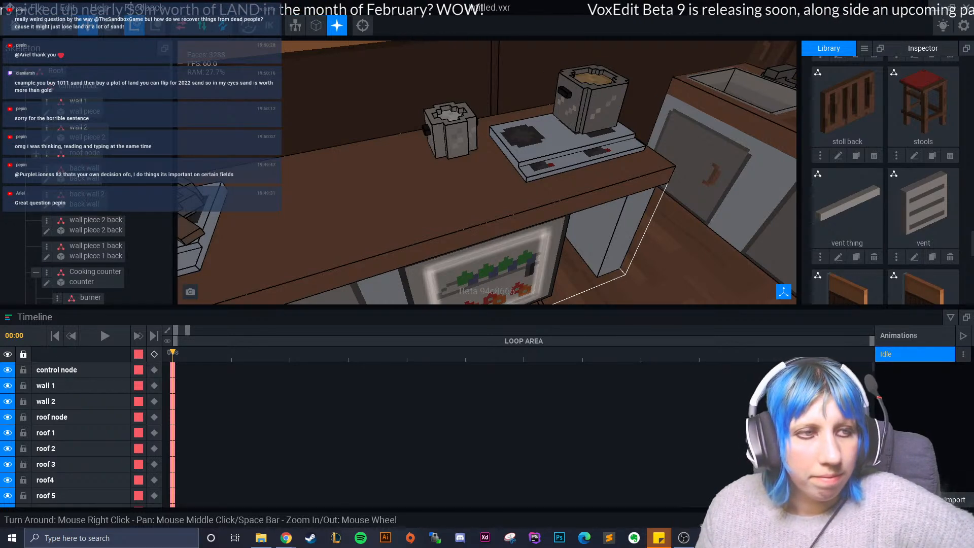
{"action": "right_click_drag", "start_coordinate": [554, 233], "coordinate": [608, 213]}
{"action": "scroll", "coordinate": [608, 213], "scroll_direction": "up", "scroll_amount": 5}
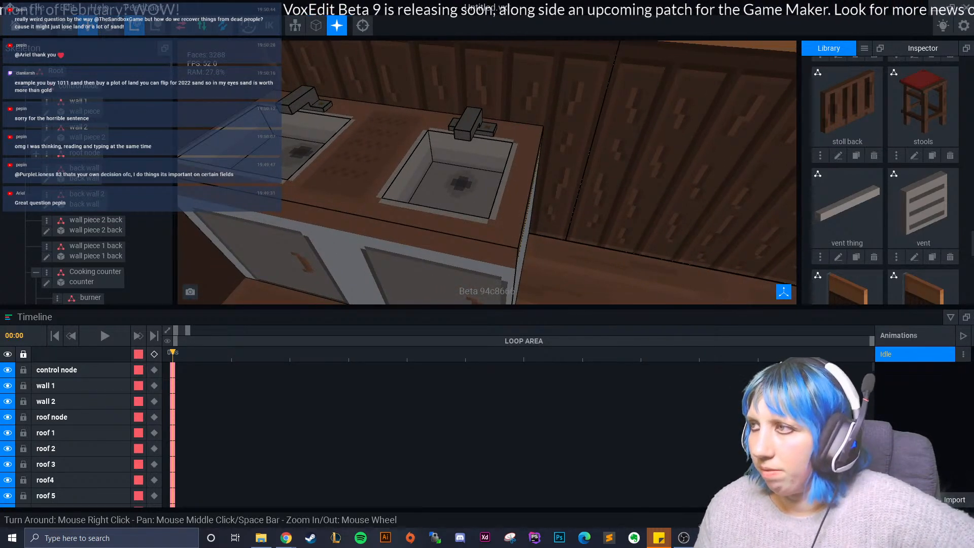
- Import the plate.vxm model into the library from the VoxEdit assignments > December > Kitchen folder on the D: drive
{"action": "left_click", "coordinate": [864, 48]}
{"action": "left_click", "coordinate": [894, 66]}
{"action": "left_click", "coordinate": [259, 162]}
{"action": "scroll", "coordinate": [562, 320], "scroll_direction": "down", "scroll_amount": 1}
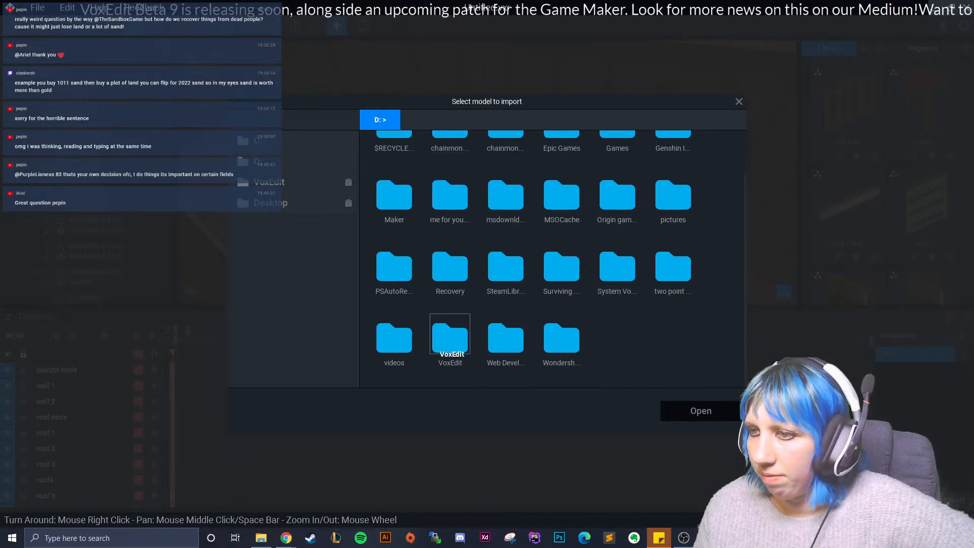
{"action": "double_click", "coordinate": [450, 337]}
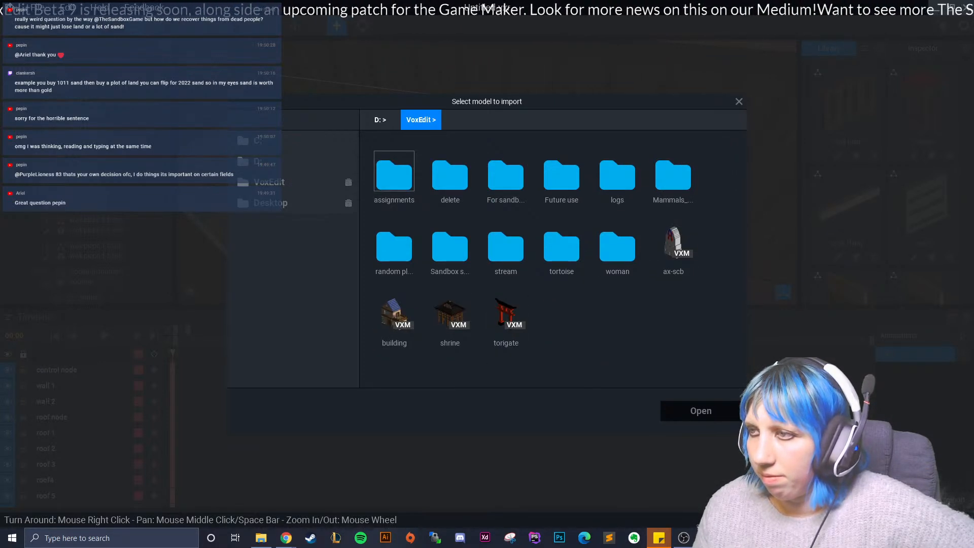
{"action": "double_click", "coordinate": [395, 175]}
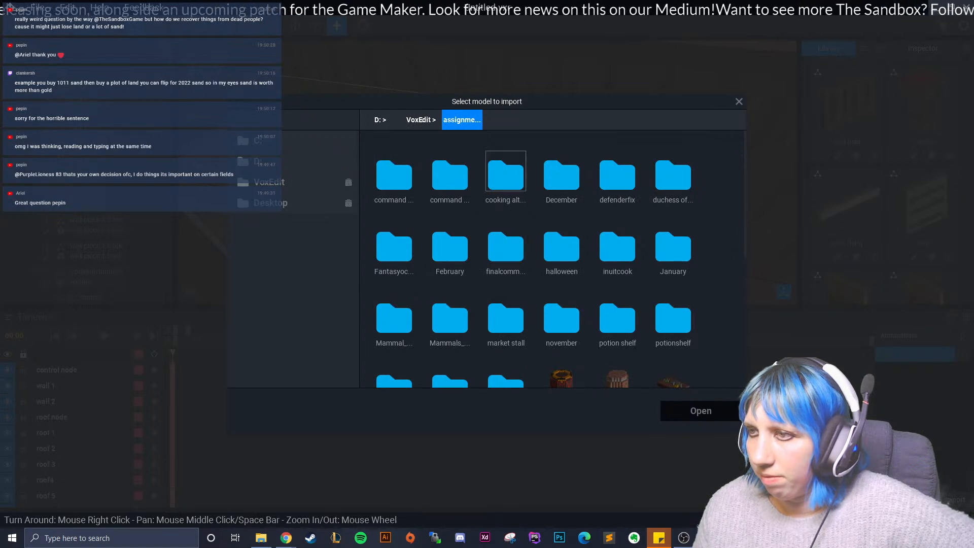
{"action": "double_click", "coordinate": [562, 175]}
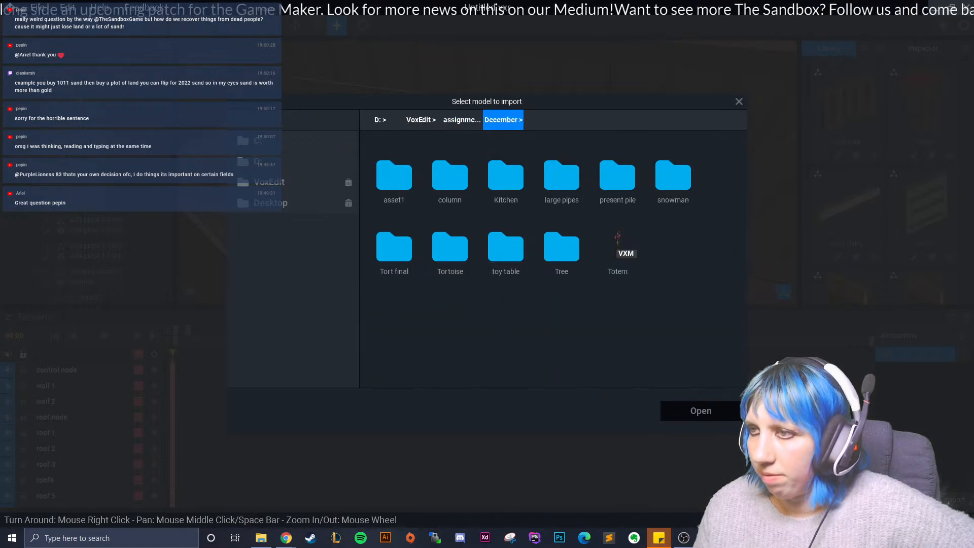
{"action": "double_click", "coordinate": [506, 175]}
{"action": "left_click", "coordinate": [506, 173]}
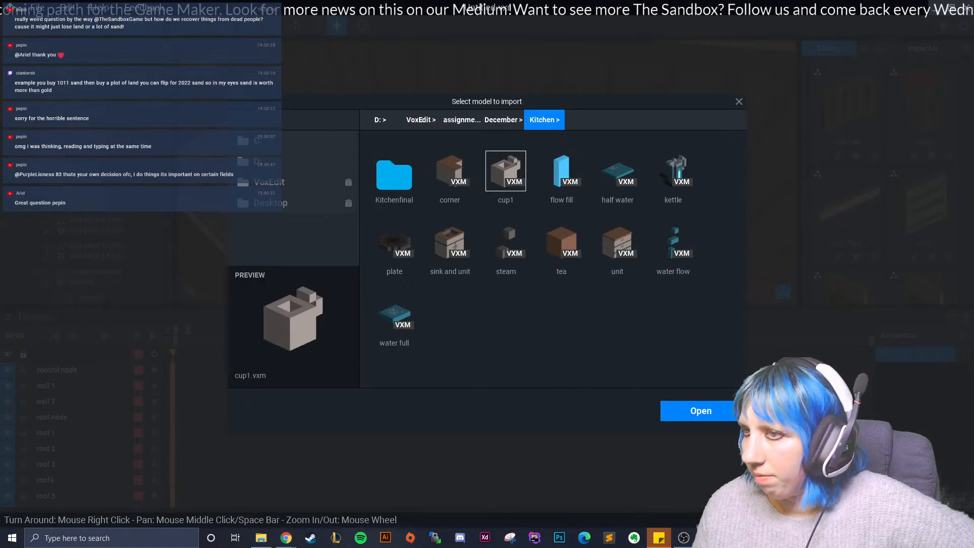
{"action": "left_click", "coordinate": [450, 242]}
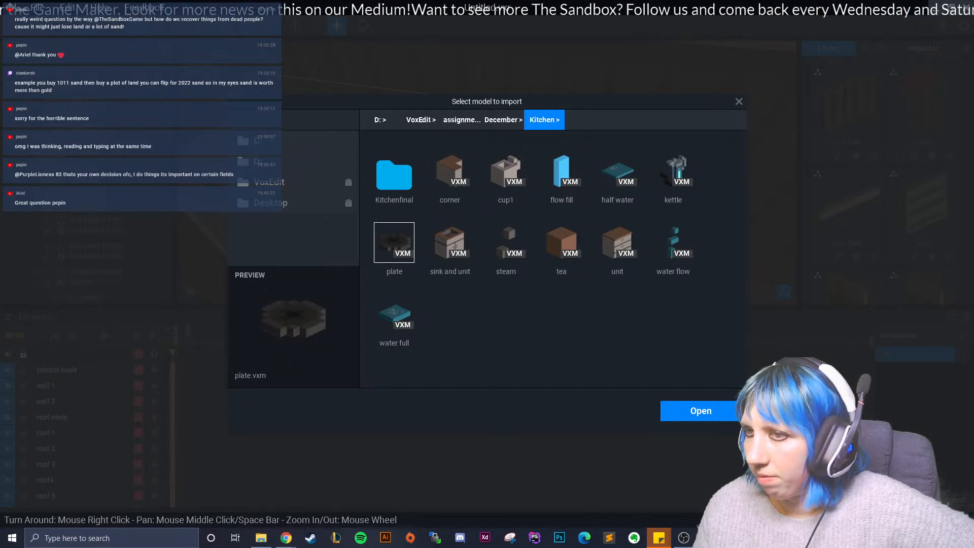
{"action": "left_click", "coordinate": [701, 411]}
- Import the cup1.vxm model into the library from the same Kitchen folder
{"action": "left_click", "coordinate": [865, 49]}
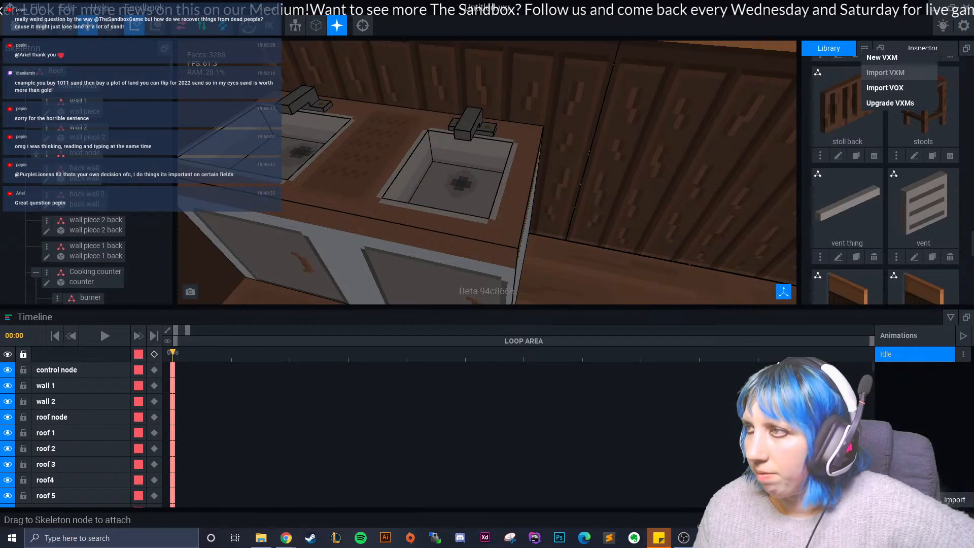
{"action": "left_click", "coordinate": [889, 72]}
{"action": "left_click", "coordinate": [506, 173]}
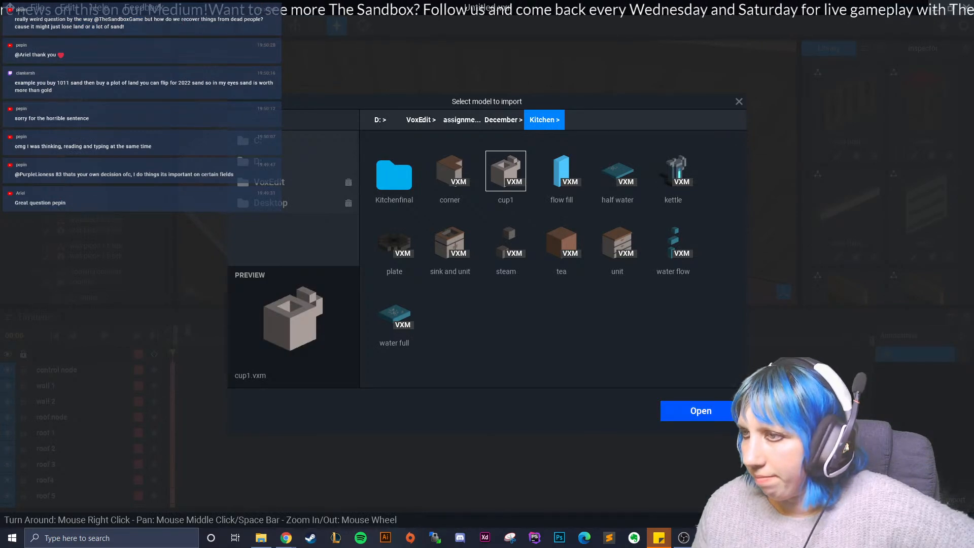
{"action": "left_click", "coordinate": [684, 411]}
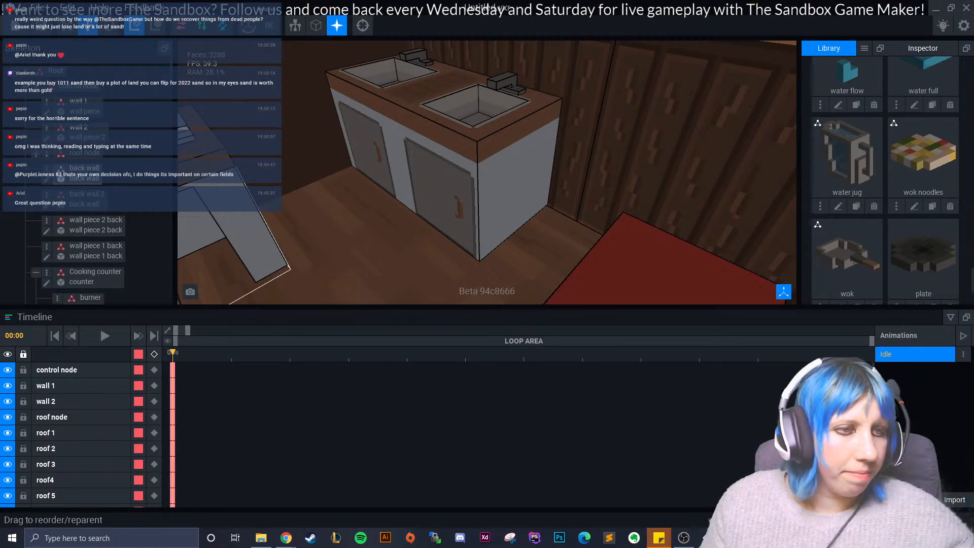
{"action": "right_click_drag", "start_coordinate": [457, 177], "coordinate": [543, 175]}
{"action": "middle_click_drag", "start_coordinate": [477, 51], "coordinate": [438, 98]}
{"action": "mouse_move", "coordinate": [438, 97]}
{"action": "right_mouse_down"}
{"action": "mouse_move", "coordinate": [399, 86]}
{"action": "mouse_move", "coordinate": [454, 96]}
{"action": "mouse_move", "coordinate": [395, 99]}
{"action": "right_mouse_up"}
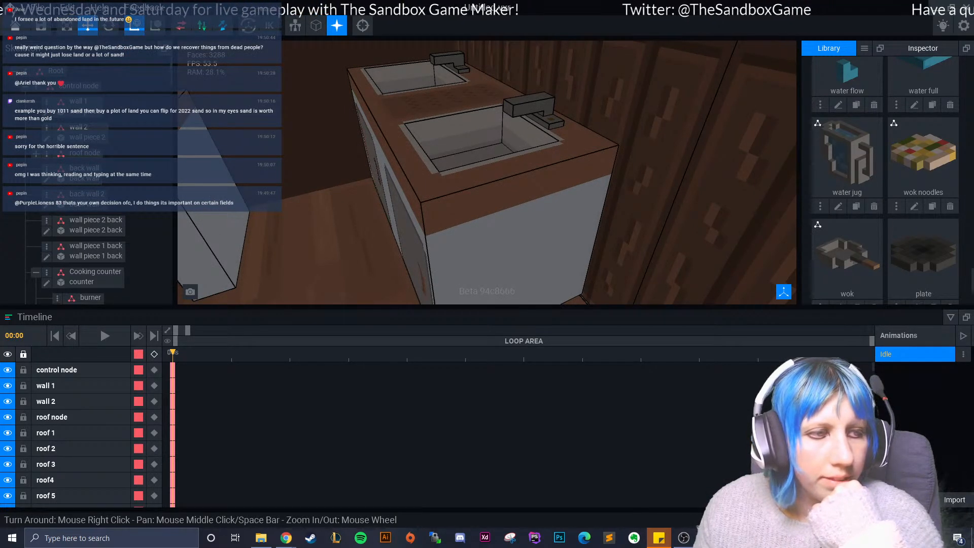
{"action": "mouse_move", "coordinate": [399, 170]}
{"action": "right_mouse_down"}
{"action": "mouse_move", "coordinate": [472, 162]}
{"action": "mouse_move", "coordinate": [436, 175]}
{"action": "mouse_move", "coordinate": [399, 170]}
{"action": "right_mouse_up"}
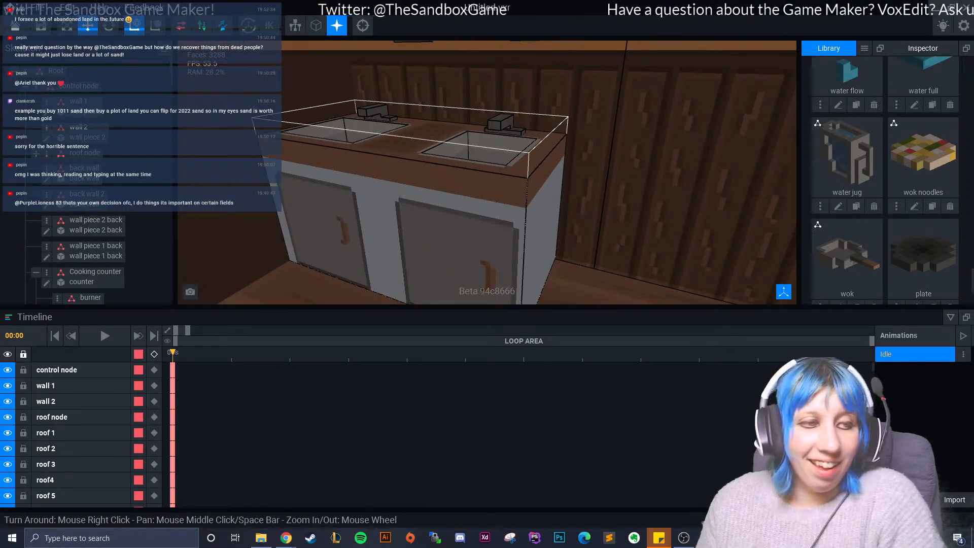
{"action": "right_click_drag", "start_coordinate": [400, 170], "coordinate": [396, 193]}
{"action": "scroll", "coordinate": [487, 172], "scroll_direction": "up", "scroll_amount": 4}
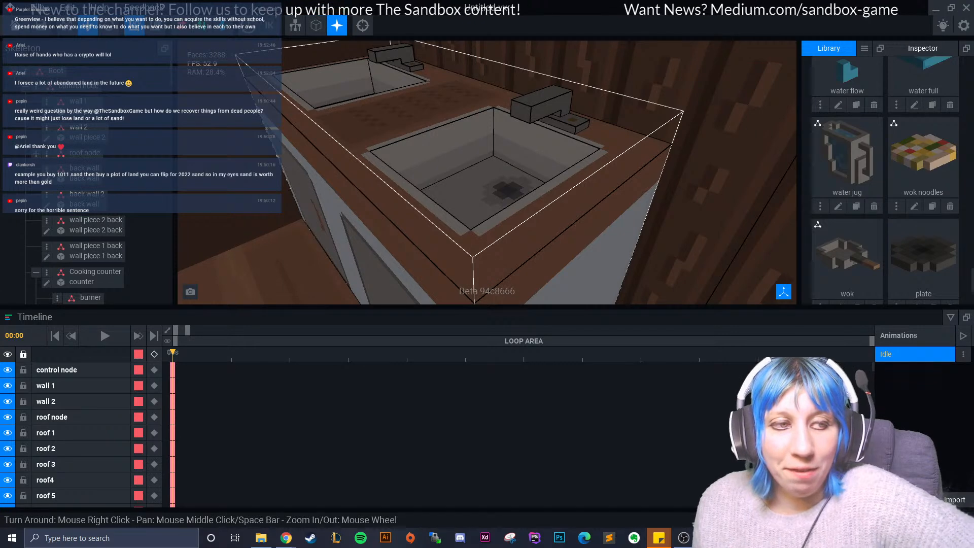
{"action": "right_click_drag", "start_coordinate": [456, 178], "coordinate": [558, 173]}
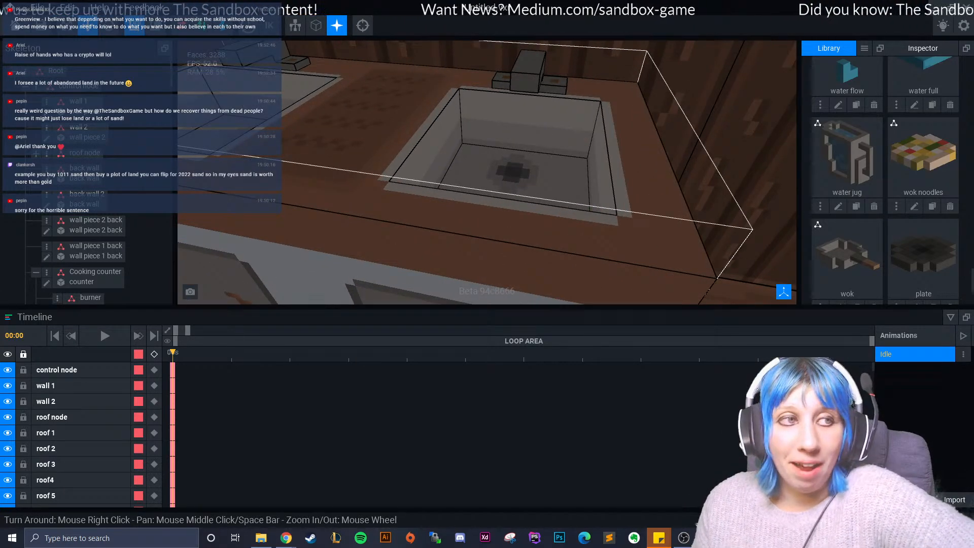
{"action": "right_click_drag", "start_coordinate": [361, 152], "coordinate": [386, 171]}
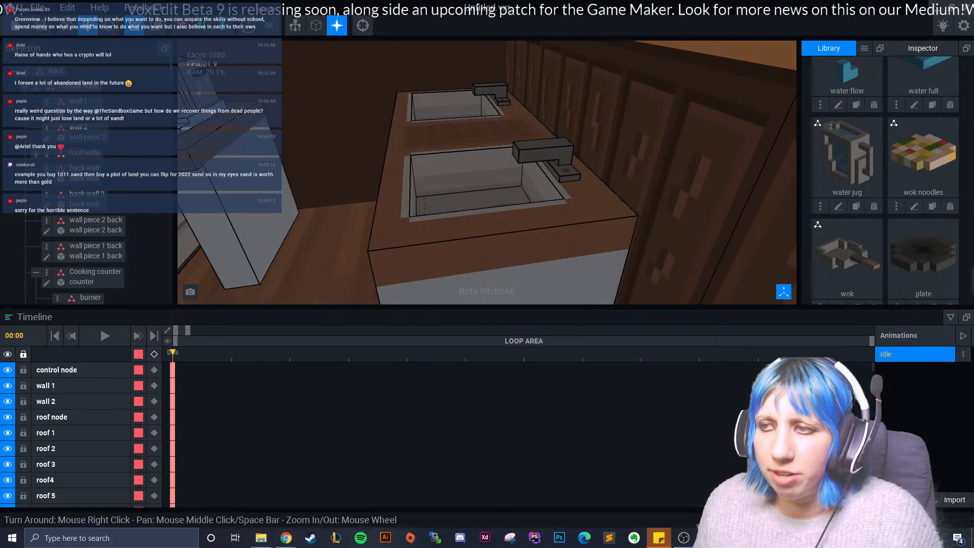
{"action": "right_click_drag", "start_coordinate": [314, 137], "coordinate": [380, 174]}
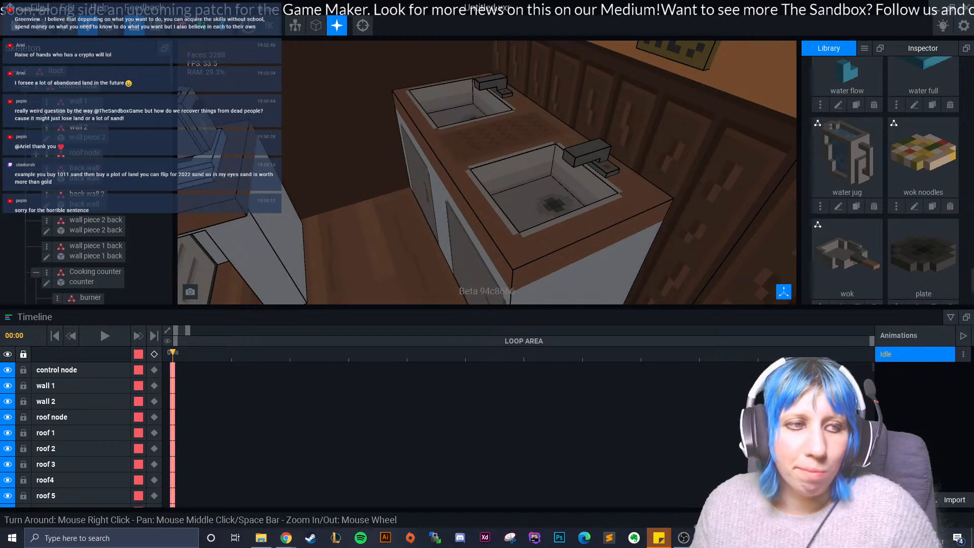
{"action": "right_click_drag", "start_coordinate": [380, 174], "coordinate": [413, 175]}
{"action": "scroll", "coordinate": [406, 185], "scroll_direction": "up", "scroll_amount": 3}
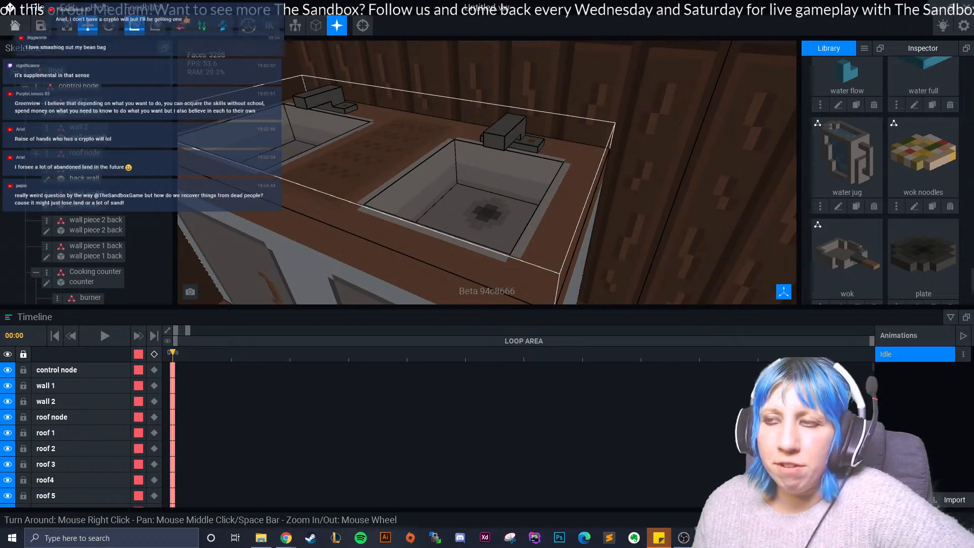
{"action": "right_click_drag", "start_coordinate": [294, 192], "coordinate": [277, 207]}
{"action": "scroll", "coordinate": [337, 209], "scroll_direction": "up", "scroll_amount": 2}
{"action": "scroll", "coordinate": [488, 172], "scroll_direction": "down", "scroll_amount": 3}
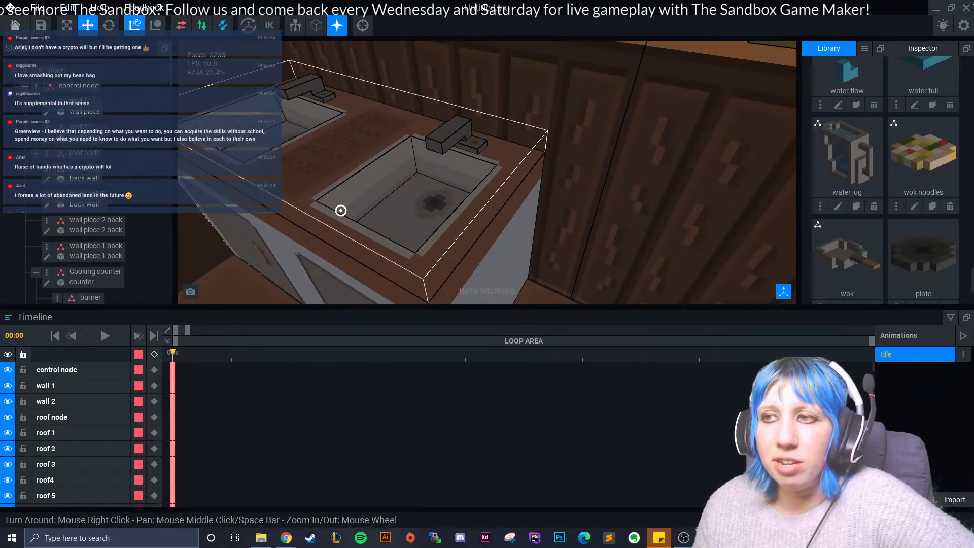
{"action": "scroll", "coordinate": [487, 173], "scroll_direction": "up", "scroll_amount": 1}
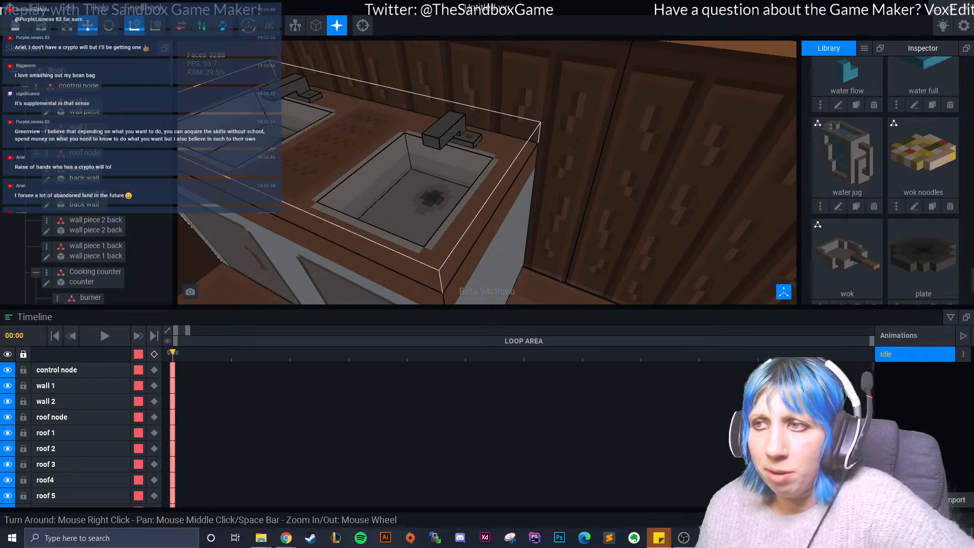
{"action": "right_click_drag", "start_coordinate": [477, 228], "coordinate": [442, 201]}
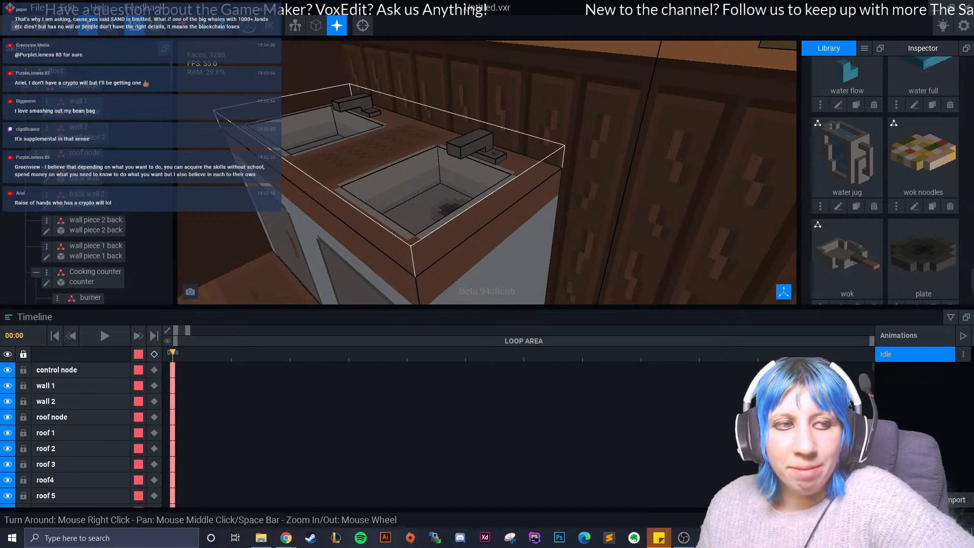
{"action": "right_click_drag", "start_coordinate": [456, 178], "coordinate": [513, 186]}
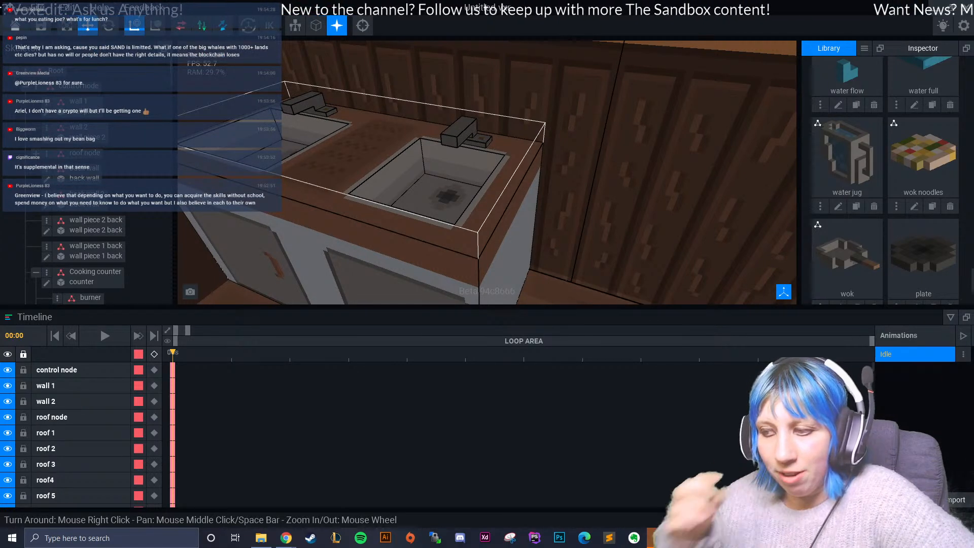
{"action": "scroll", "coordinate": [431, 172], "scroll_direction": "up", "scroll_amount": 3}
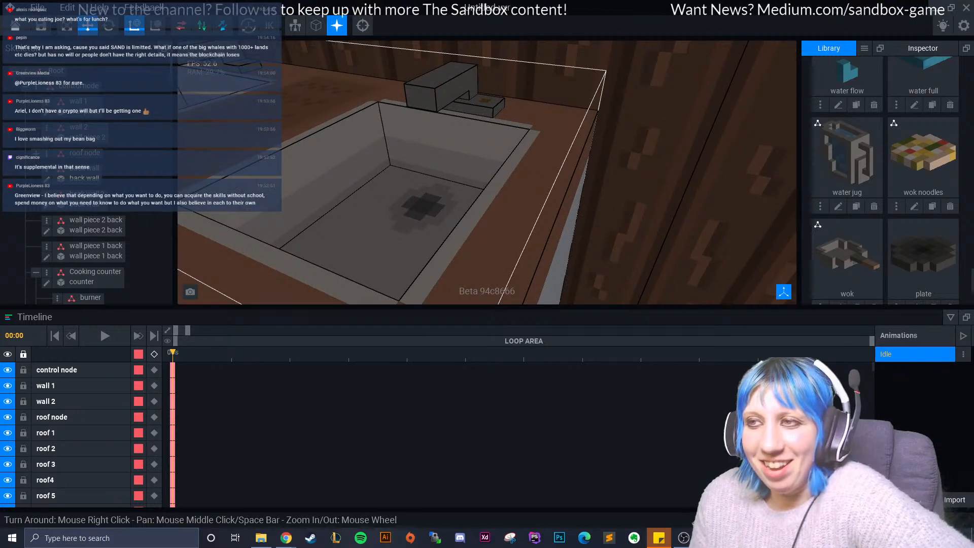
{"action": "right_click_drag", "start_coordinate": [432, 173], "coordinate": [462, 175]}
{"action": "scroll", "coordinate": [487, 173], "scroll_direction": "down", "scroll_amount": 3}
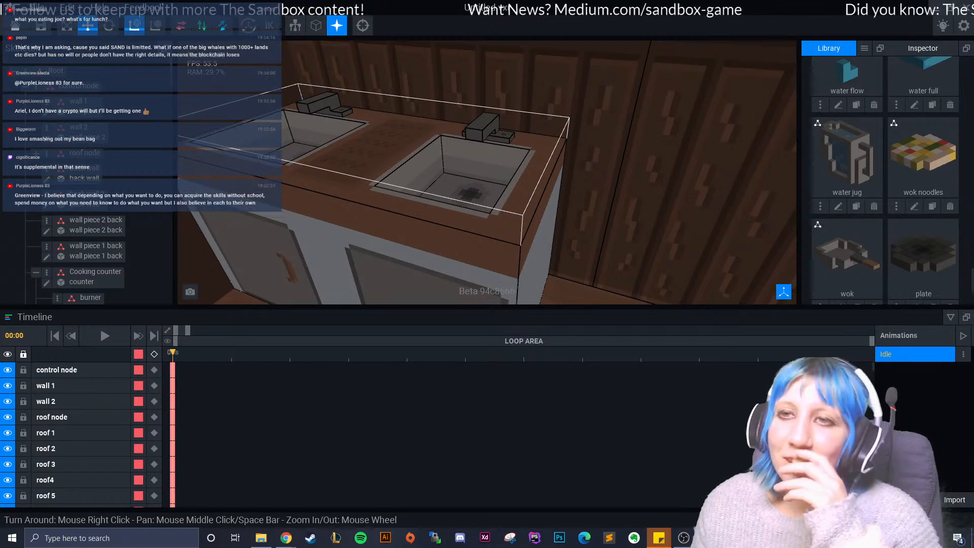
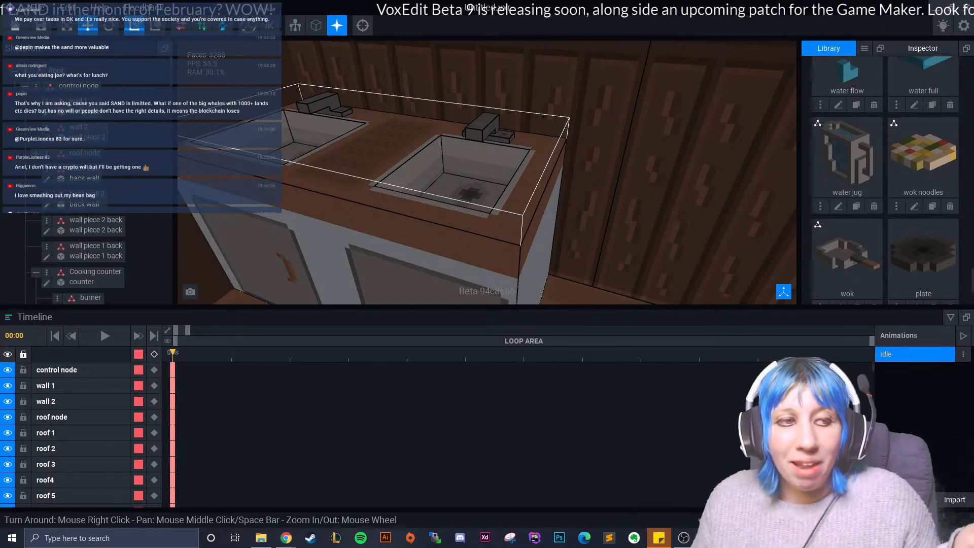
- Create a child node named plate under the sink area node
{"action": "right_click_drag", "start_coordinate": [345, 175], "coordinate": [366, 231]}
{"action": "scroll", "coordinate": [350, 191], "scroll_direction": "up", "scroll_amount": 2}
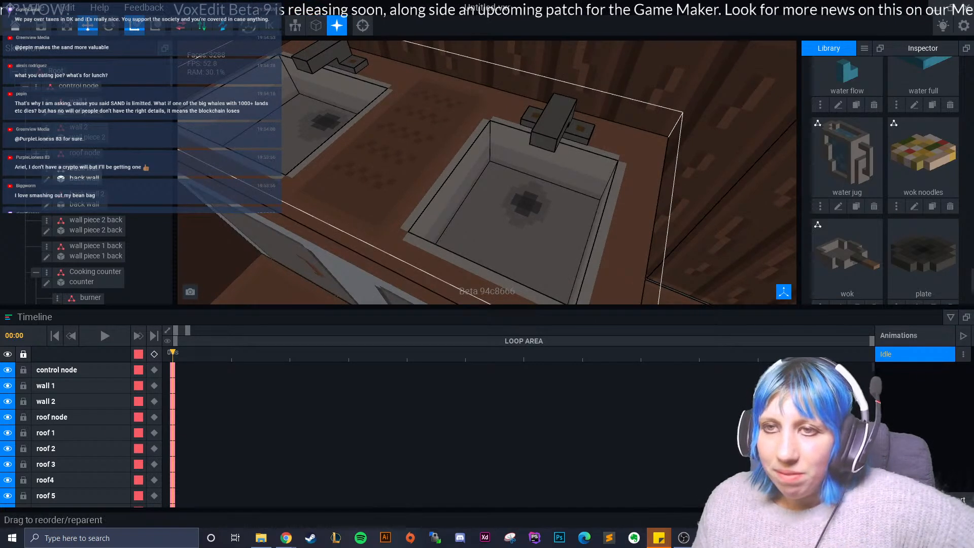
{"action": "middle_click_drag", "start_coordinate": [612, 218], "coordinate": [537, 195]}
{"action": "right_click_drag", "start_coordinate": [536, 196], "coordinate": [539, 168]}
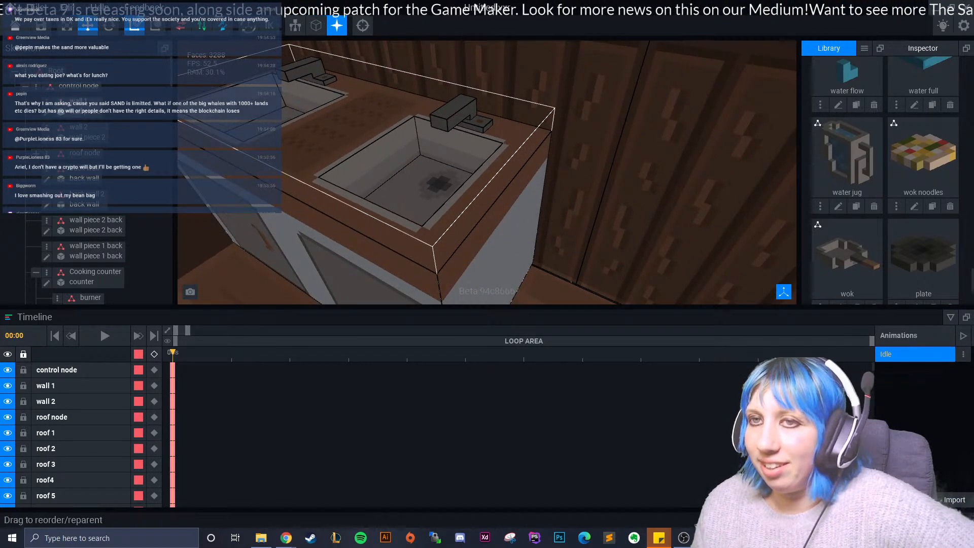
{"action": "scroll", "coordinate": [853, 203], "scroll_direction": "down", "scroll_amount": 1}
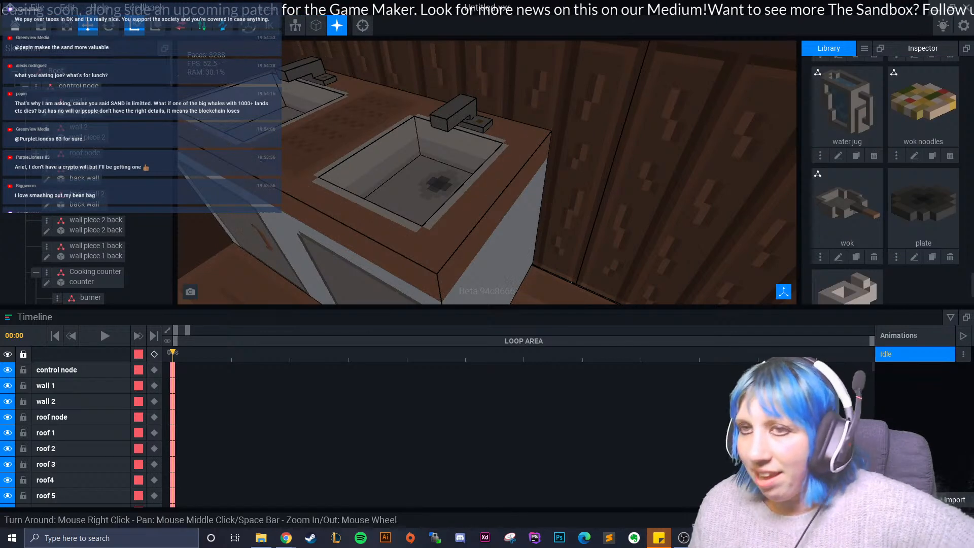
{"action": "left_click", "coordinate": [396, 208]}
{"action": "right_click", "coordinate": [76, 185]}
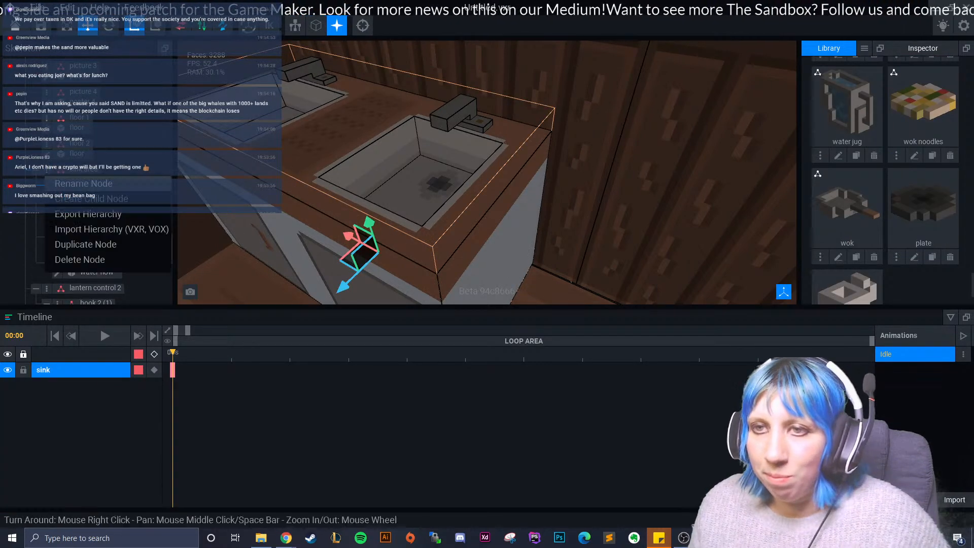
{"action": "left_click", "coordinate": [76, 198]}
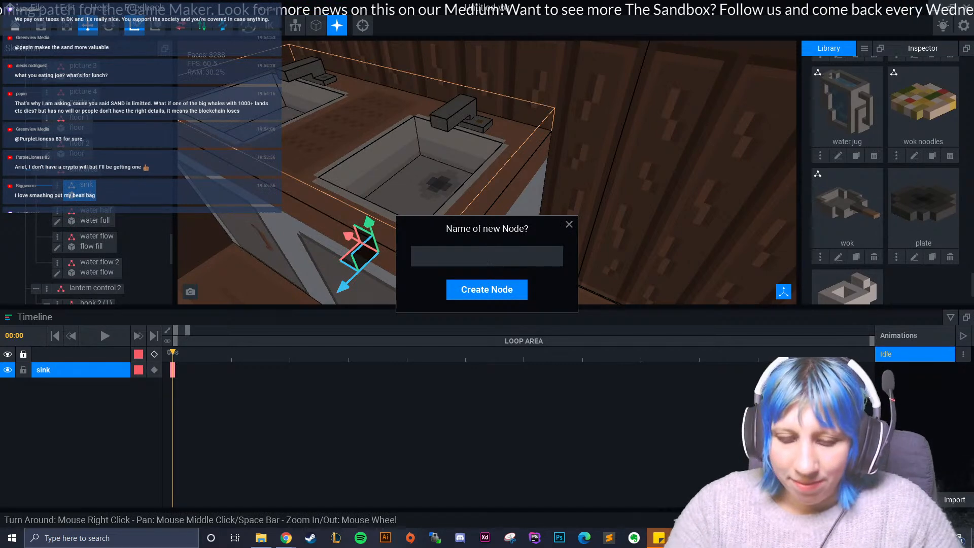
{"action": "type", "text": "plat"}
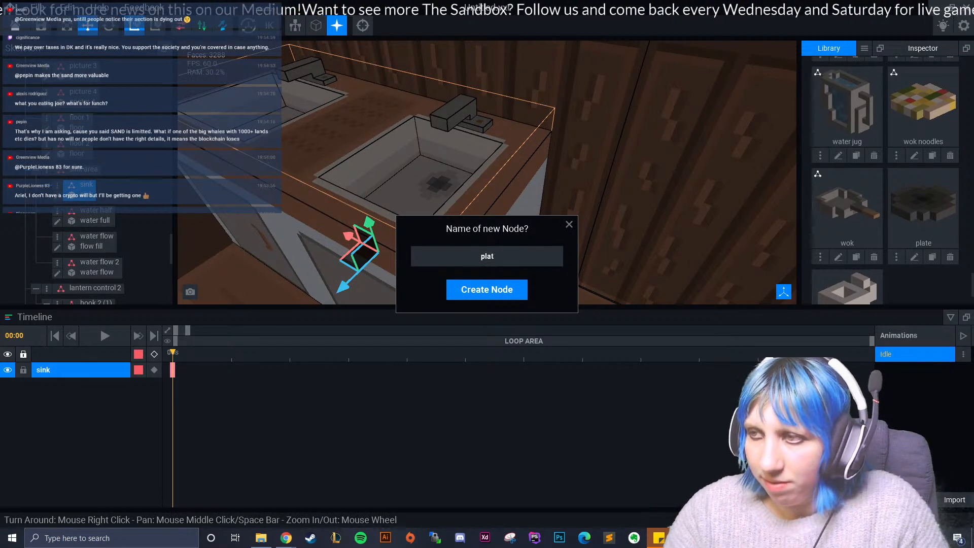
{"action": "type", "text": "e"}
{"action": "key", "text": "Return"}
- Add two more child nodes named bowl and cup under the sink area node
{"action": "left_click", "coordinate": [47, 170]}
{"action": "left_click", "coordinate": [76, 194]}
{"action": "type", "text": "bowl"}
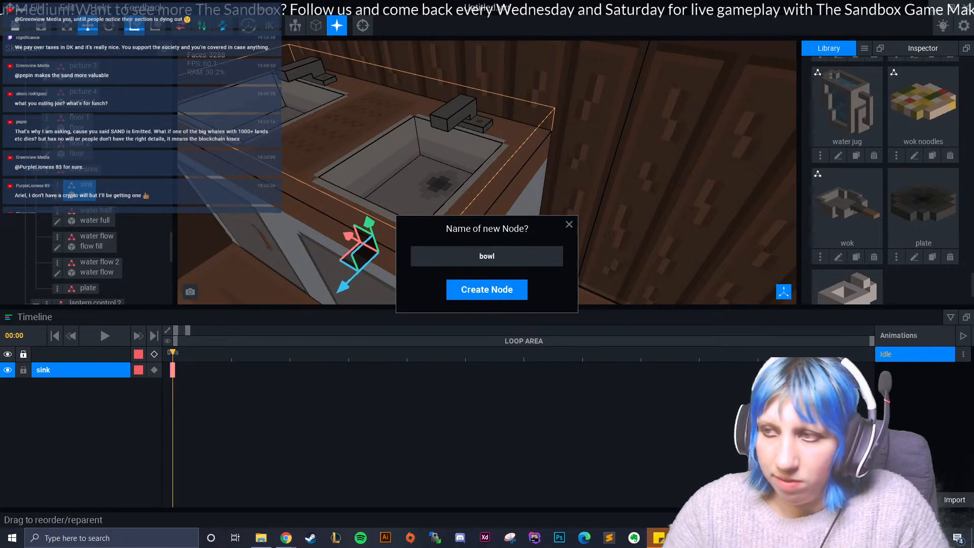
{"action": "key", "text": "Return"}
{"action": "left_click", "coordinate": [47, 170]}
{"action": "left_click", "coordinate": [76, 196]}
{"action": "type", "text": "cup"}
{"action": "key", "text": "Return"}
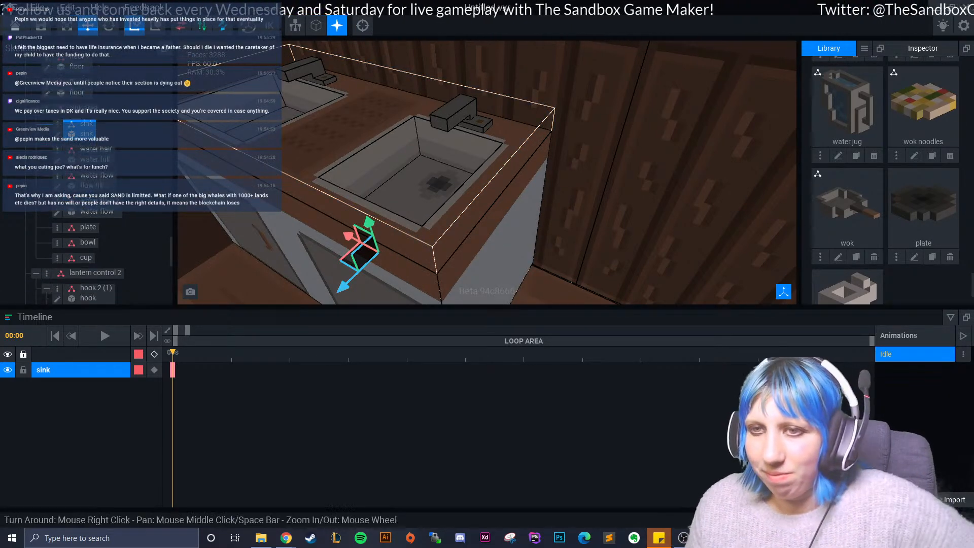
- Attach the plate model to the plate node and move it onto the sink counter
{"action": "left_click_drag", "start_coordinate": [923, 207], "coordinate": [88, 227]}
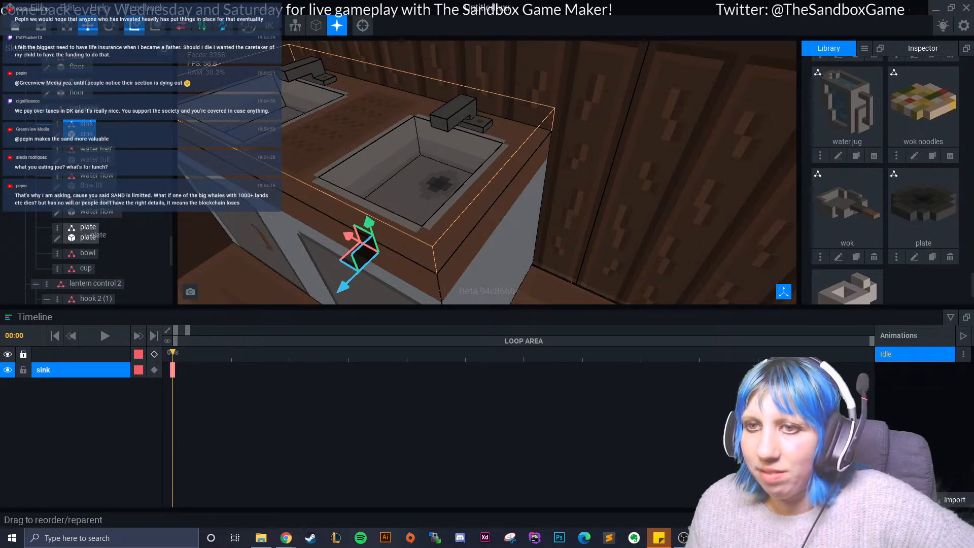
{"action": "left_click", "coordinate": [87, 227]}
{"action": "scroll", "coordinate": [447, 188], "scroll_direction": "down", "scroll_amount": 5}
{"action": "middle_click_drag", "start_coordinate": [447, 203], "coordinate": [411, 142]}
{"action": "right_click_drag", "start_coordinate": [386, 167], "coordinate": [459, 239]}
{"action": "left_click_drag", "start_coordinate": [459, 251], "coordinate": [451, 116]}
{"action": "right_click_drag", "start_coordinate": [451, 117], "coordinate": [459, 96]}
{"action": "left_click_drag", "start_coordinate": [499, 135], "coordinate": [295, 221]}
{"action": "middle_click_drag", "start_coordinate": [295, 218], "coordinate": [456, 195]}
{"action": "left_click_drag", "start_coordinate": [476, 239], "coordinate": [350, 104]}
{"action": "left_click_drag", "start_coordinate": [412, 74], "coordinate": [257, 115]}
{"action": "middle_click_drag", "start_coordinate": [257, 115], "coordinate": [335, 126]}
{"action": "left_click_drag", "start_coordinate": [298, 117], "coordinate": [325, 171]}
- Reposition the plate on the wooden counter section between the two sink basins
{"action": "scroll", "coordinate": [350, 188], "scroll_direction": "up", "scroll_amount": 2}
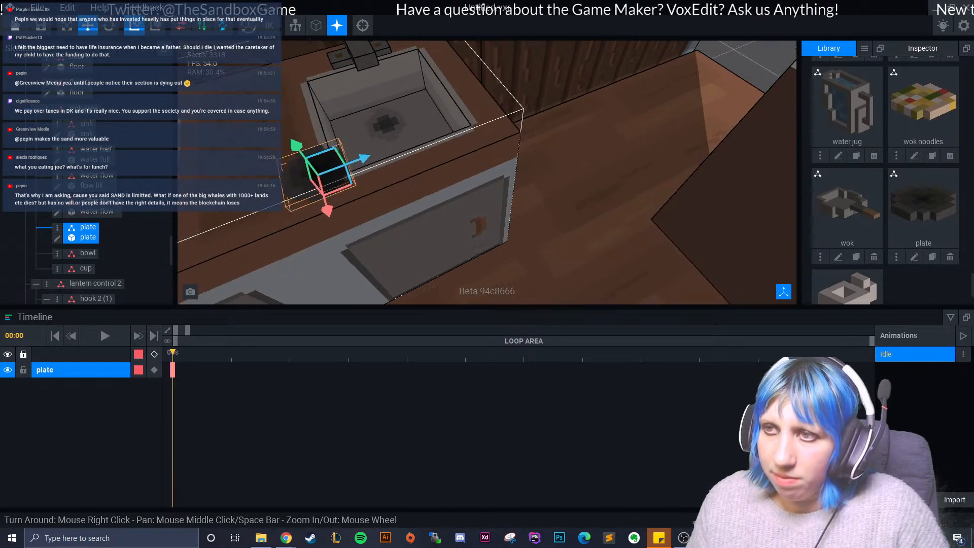
{"action": "middle_click_drag", "start_coordinate": [330, 209], "coordinate": [388, 219]}
{"action": "left_click_drag", "start_coordinate": [388, 220], "coordinate": [364, 154]}
{"action": "left_click", "coordinate": [390, 122]}
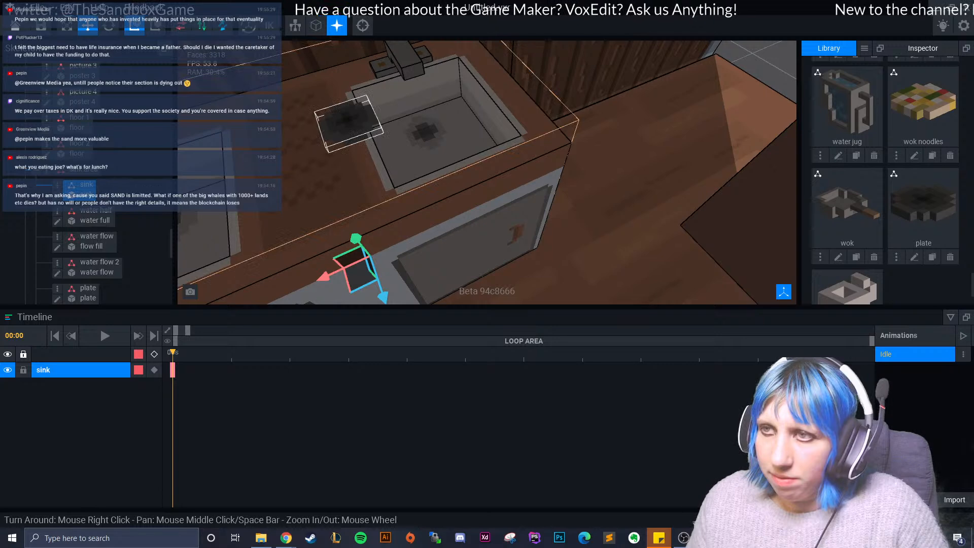
{"action": "left_click", "coordinate": [364, 129]}
{"action": "left_click", "coordinate": [396, 120]}
{"action": "left_click", "coordinate": [367, 123]}
{"action": "left_click_drag", "start_coordinate": [396, 111], "coordinate": [354, 125]}
{"action": "right_click_drag", "start_coordinate": [353, 131], "coordinate": [414, 148]}
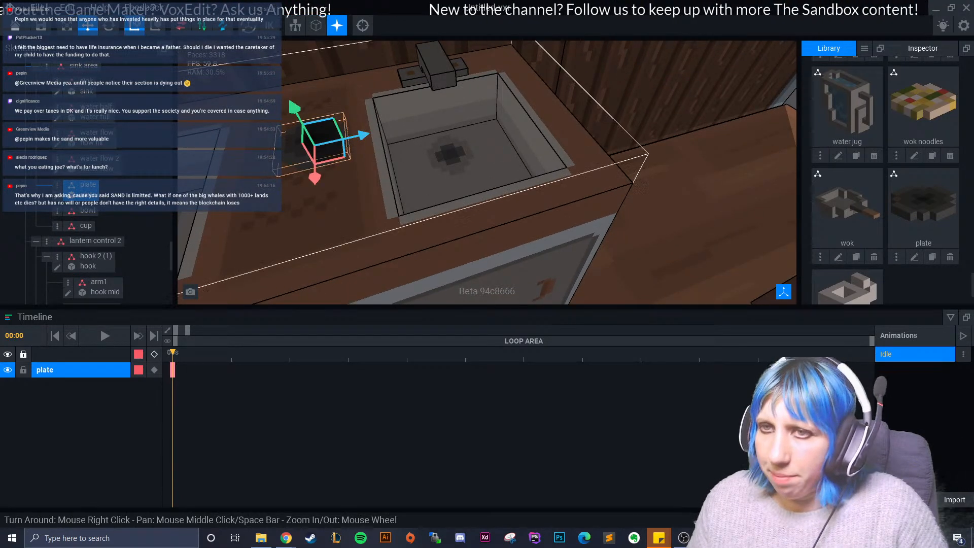
- Open the plate model for voxel editing and paint its outer rim red, #A82C23
{"action": "left_click", "coordinate": [57, 195]}
{"action": "right_click_drag", "start_coordinate": [409, 253], "coordinate": [416, 290]}
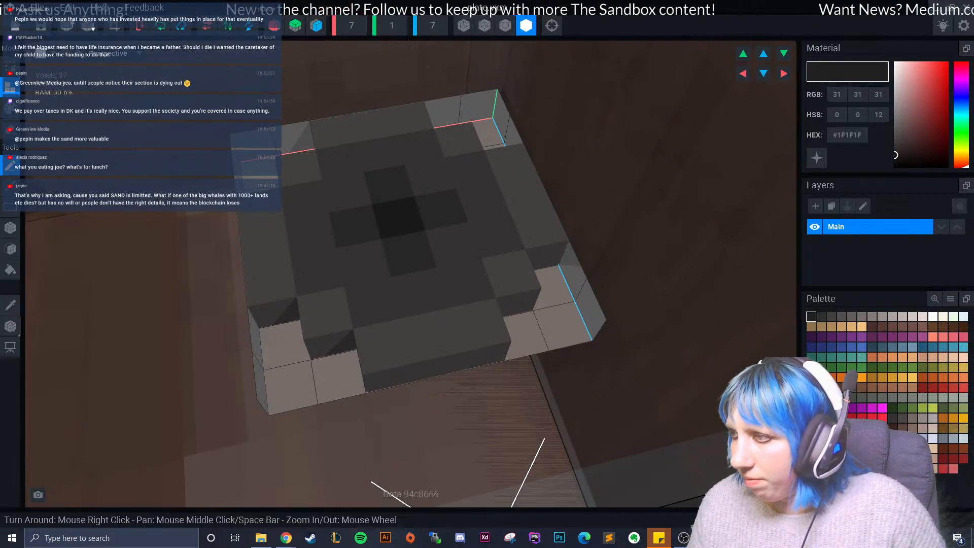
{"action": "left_click", "coordinate": [944, 387]}
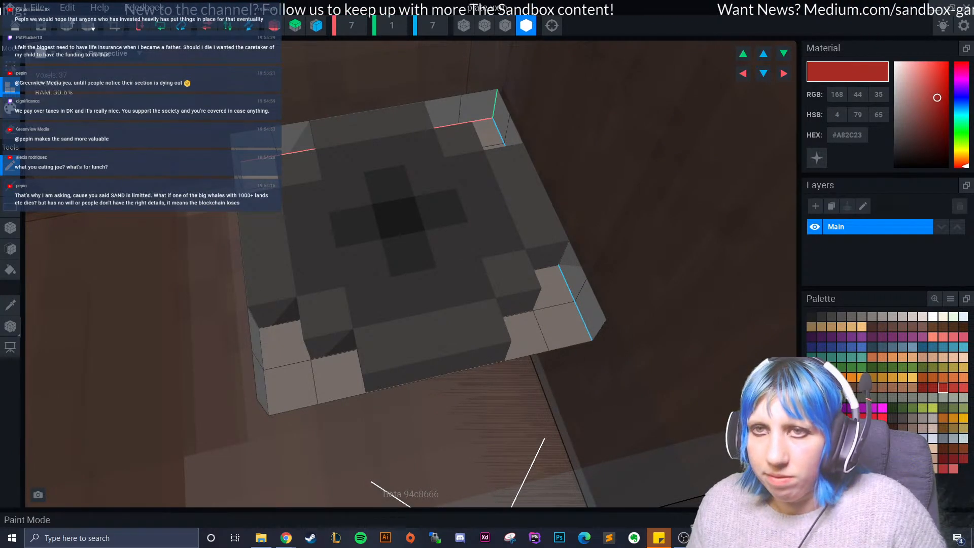
{"action": "left_click", "coordinate": [10, 249]}
{"action": "left_click", "coordinate": [264, 243]}
{"action": "left_click", "coordinate": [302, 167]}
{"action": "left_click", "coordinate": [371, 125]}
{"action": "mouse_move", "coordinate": [420, 146]}
{"action": "left_mouse_down"}
{"action": "mouse_move", "coordinate": [463, 135]}
{"action": "mouse_move", "coordinate": [505, 276]}
{"action": "mouse_move", "coordinate": [322, 311]}
{"action": "mouse_move", "coordinate": [479, 324]}
{"action": "left_mouse_up"}
- Paint the plate's inner surface and cross arms darker red #95271F, and its centre voxel #82221B
{"action": "left_click", "coordinate": [933, 388]}
{"action": "left_click", "coordinate": [465, 284]}
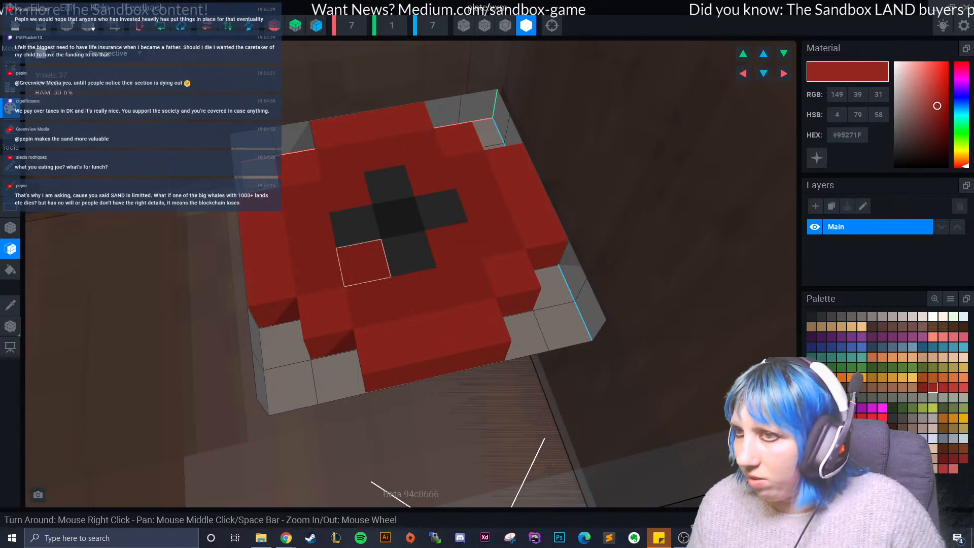
{"action": "left_click", "coordinate": [408, 253]}
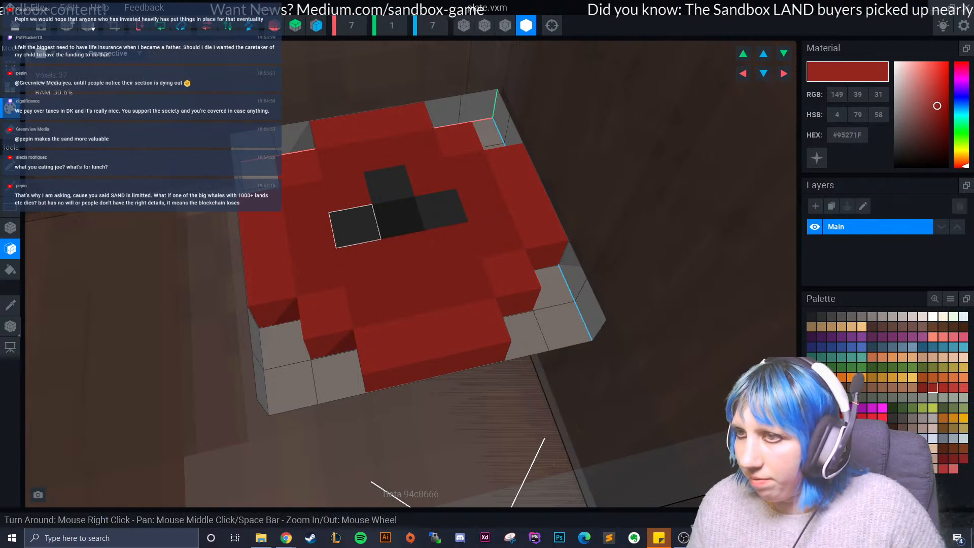
{"action": "left_click", "coordinate": [355, 225]}
{"action": "left_click", "coordinate": [389, 180]}
{"action": "left_click", "coordinate": [440, 209]}
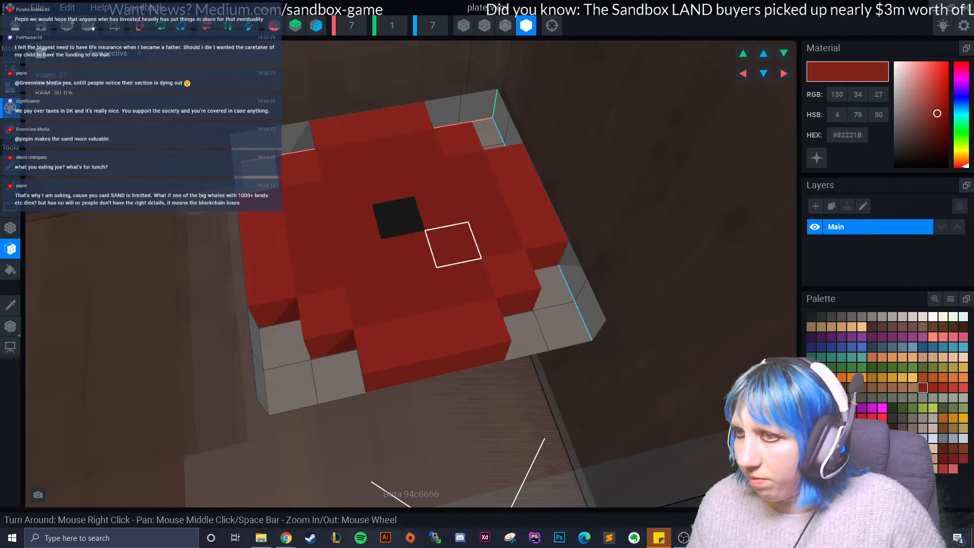
{"action": "left_click", "coordinate": [398, 217]}
{"action": "scroll", "coordinate": [395, 219], "scroll_direction": "down", "scroll_amount": 5}
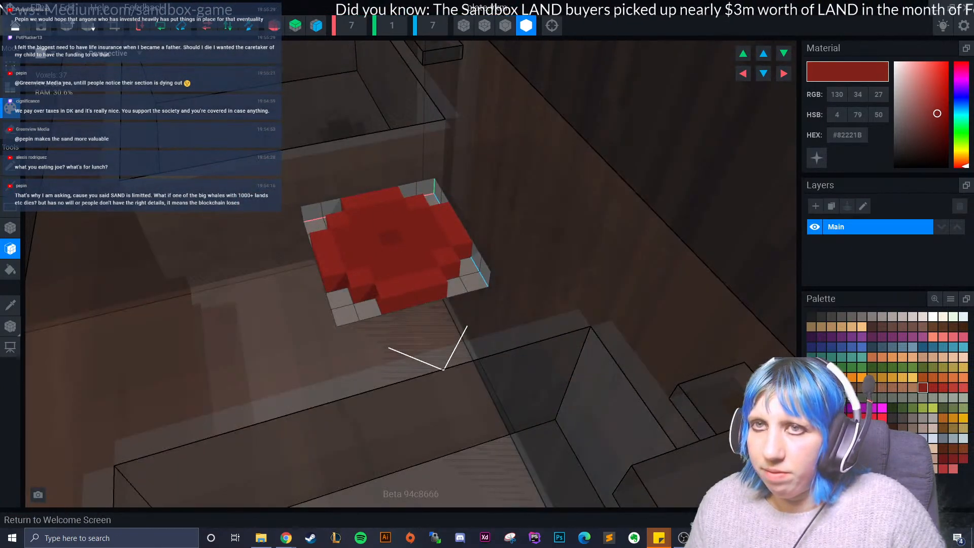
- Leave the plate model and return to the ramen shop scene at the sink counter
{"action": "left_click", "coordinate": [15, 25]}
{"action": "left_click", "coordinate": [401, 195]}
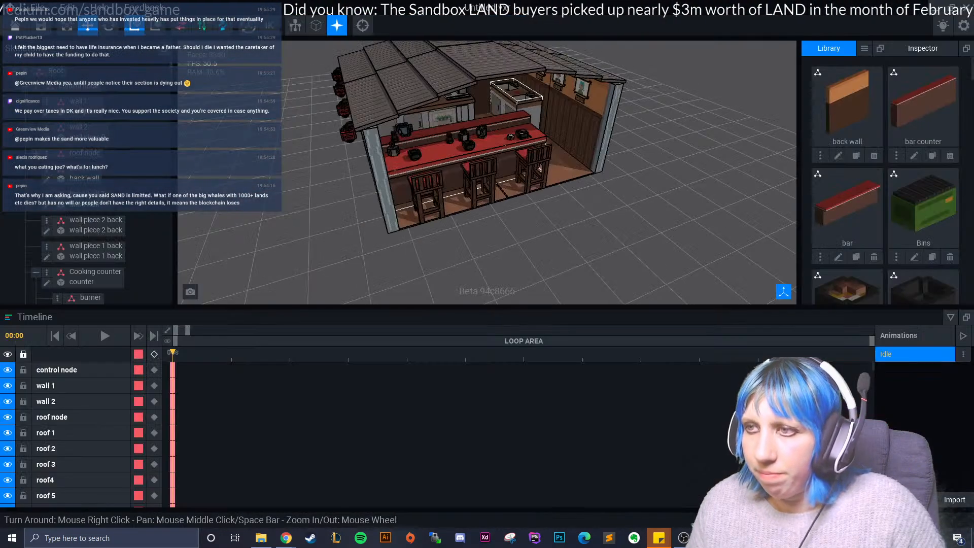
{"action": "scroll", "coordinate": [487, 172], "scroll_direction": "up", "scroll_amount": 5}
{"action": "scroll", "coordinate": [487, 172], "scroll_direction": "up", "scroll_amount": 3}
{"action": "right_click_drag", "start_coordinate": [488, 173], "coordinate": [609, 188]}
{"action": "scroll", "coordinate": [487, 173], "scroll_direction": "up", "scroll_amount": 4}
{"action": "scroll", "coordinate": [395, 125], "scroll_direction": "up", "scroll_amount": 2}
{"action": "left_click", "coordinate": [393, 125]}
{"action": "right_click_drag", "start_coordinate": [393, 125], "coordinate": [381, 117]}
{"action": "scroll", "coordinate": [380, 117], "scroll_direction": "up", "scroll_amount": 2}
{"action": "left_click", "coordinate": [358, 71]}
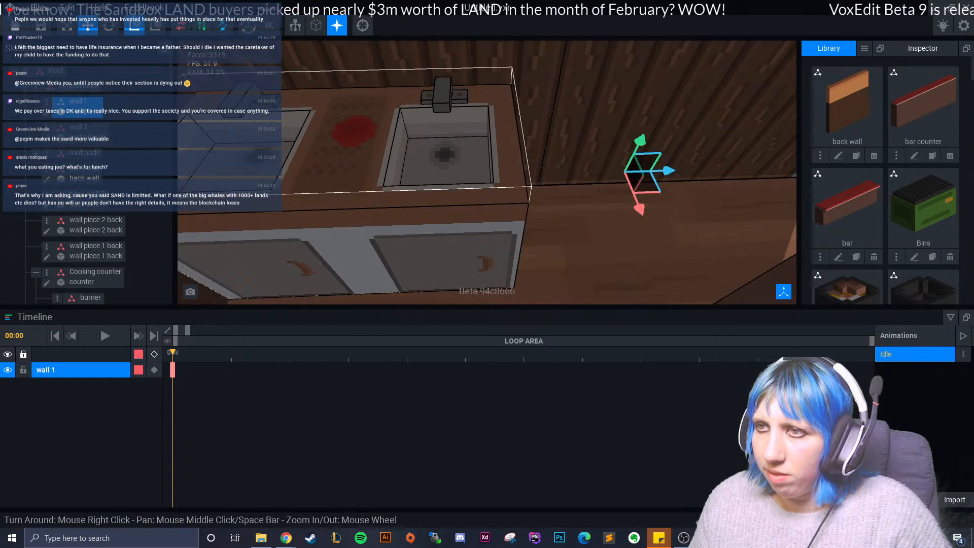
- Move the red plate to the counter's back edge between the sinks, at height 35 and about -55 along the counter
{"action": "left_click", "coordinate": [355, 131]}
{"action": "left_click_drag", "start_coordinate": [401, 132], "coordinate": [407, 132]}
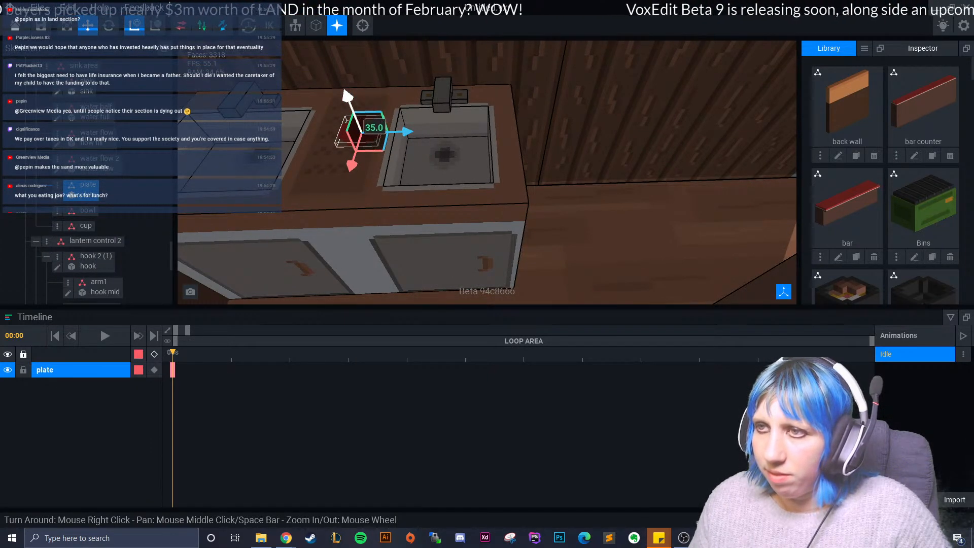
{"action": "left_click_drag", "start_coordinate": [353, 163], "coordinate": [360, 145]}
{"action": "left_click", "coordinate": [553, 214]}
{"action": "left_click", "coordinate": [370, 101]}
{"action": "left_click_drag", "start_coordinate": [414, 112], "coordinate": [401, 113]}
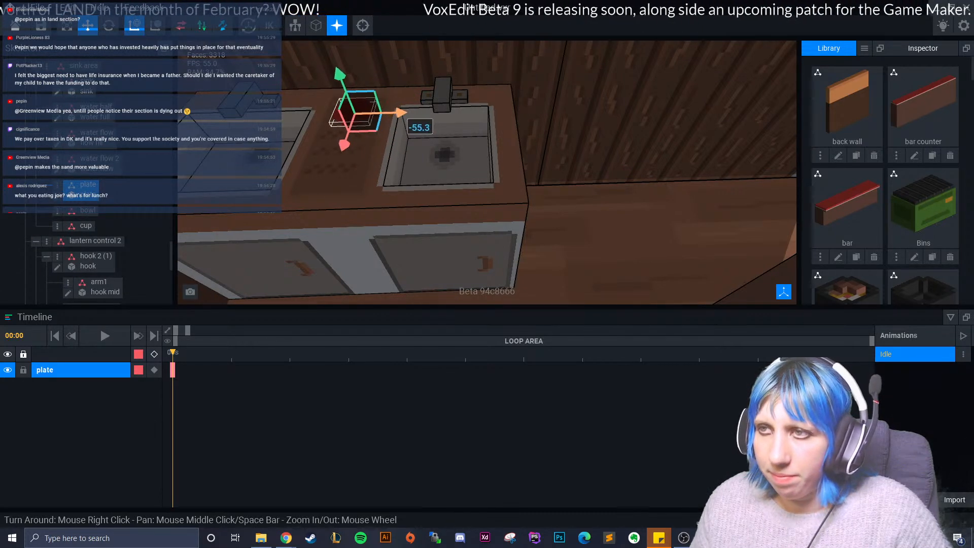
{"action": "left_click_drag", "start_coordinate": [345, 143], "coordinate": [349, 135]}
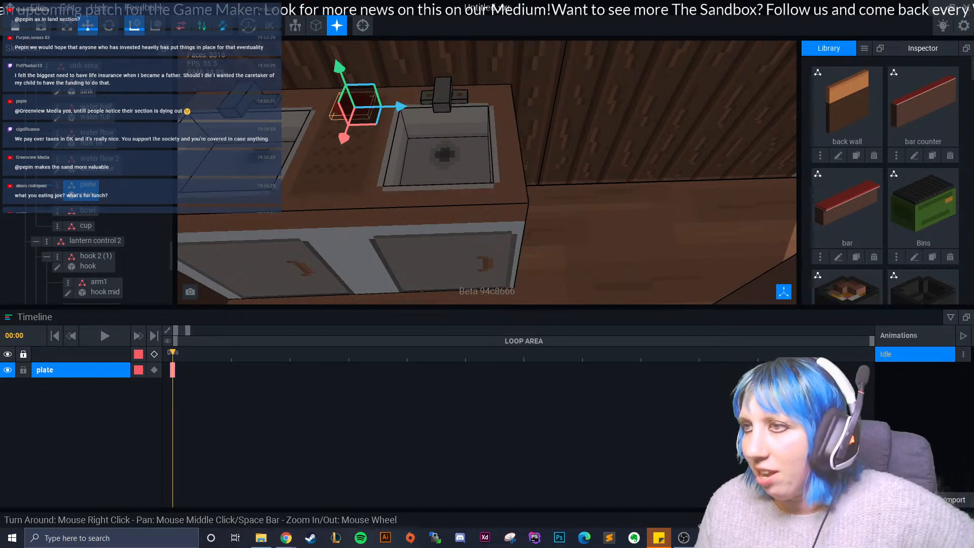
{"action": "middle_click_drag", "start_coordinate": [563, 224], "coordinate": [569, 230]}
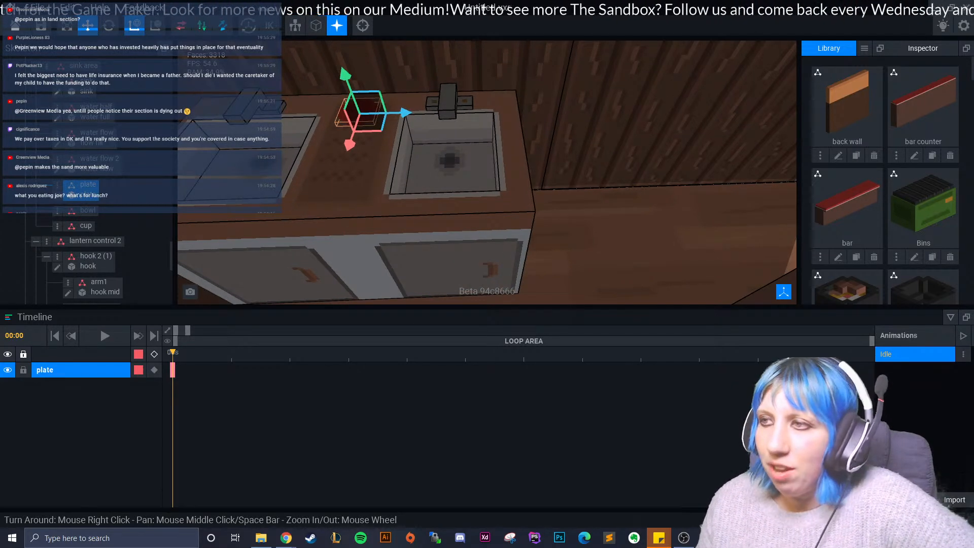
{"action": "left_click", "coordinate": [573, 230]}
{"action": "left_click", "coordinate": [360, 113]}
{"action": "left_click", "coordinate": [578, 229]}
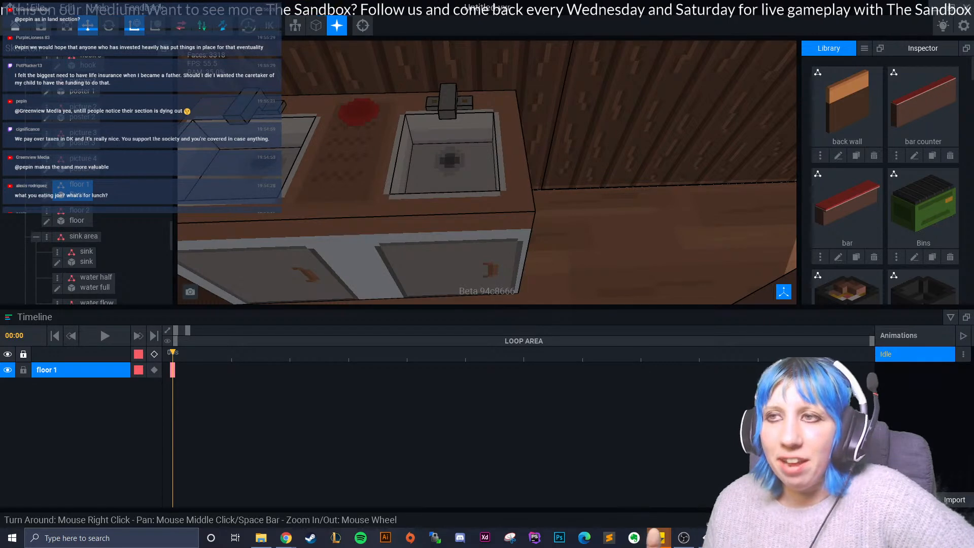
- Attach the cup1 model from the library to the cup node under the sink area
{"action": "scroll", "coordinate": [472, 109], "scroll_direction": "up", "scroll_amount": 3}
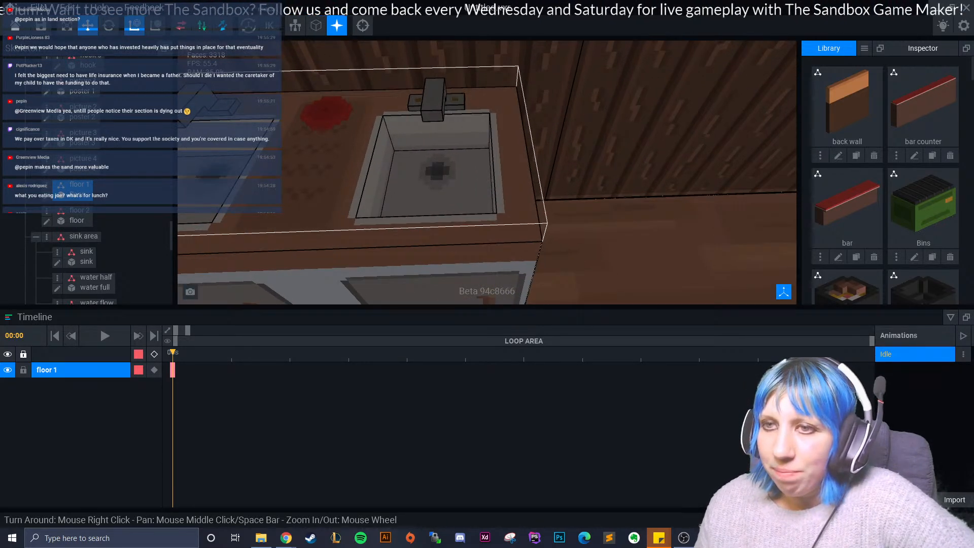
{"action": "middle_click_drag", "start_coordinate": [446, 167], "coordinate": [523, 176]}
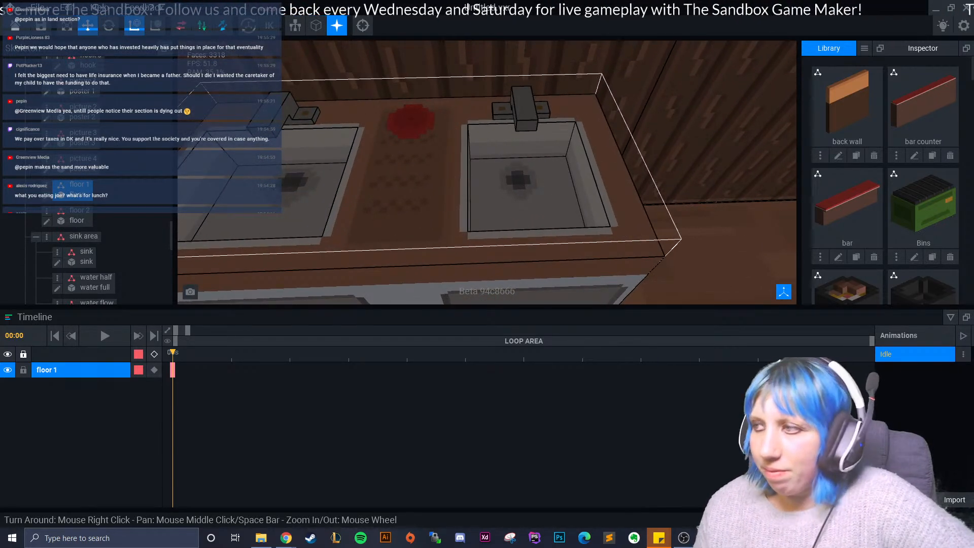
{"action": "scroll", "coordinate": [885, 180], "scroll_direction": "down", "scroll_amount": 3}
{"action": "scroll", "coordinate": [886, 181], "scroll_direction": "down", "scroll_amount": 10}
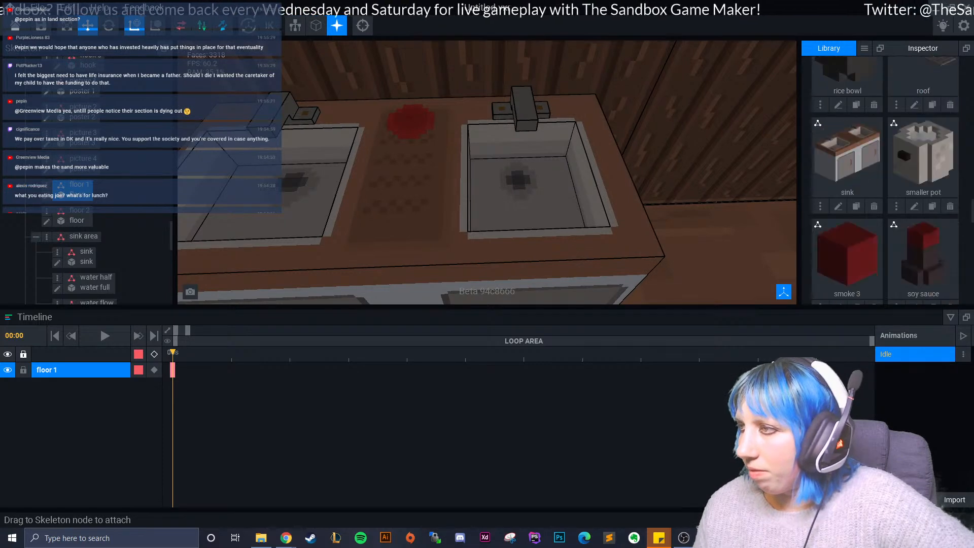
{"action": "scroll", "coordinate": [885, 180], "scroll_direction": "down", "scroll_amount": 5}
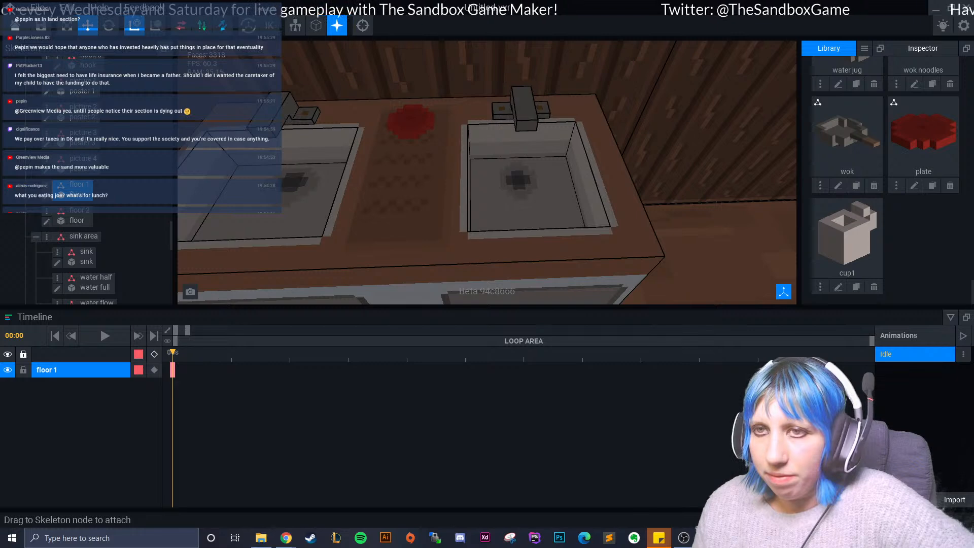
{"action": "scroll", "coordinate": [83, 255], "scroll_direction": "down", "scroll_amount": 4}
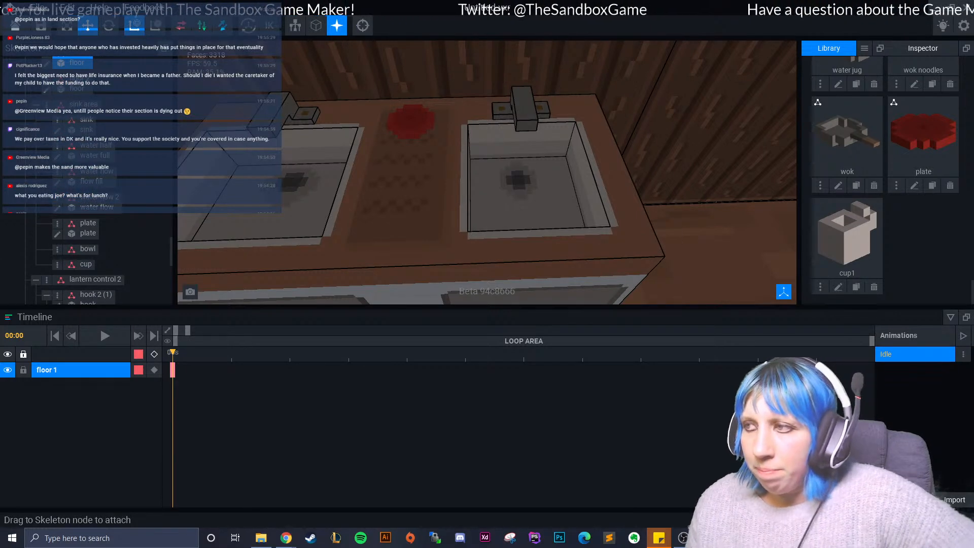
{"action": "left_click_drag", "start_coordinate": [848, 233], "coordinate": [86, 265]}
- Move the cup from its starting place to the sink counter, over the basin nearest the wall's end
{"action": "scroll", "coordinate": [507, 213], "scroll_direction": "down", "scroll_amount": 2}
{"action": "middle_click_drag", "start_coordinate": [533, 244], "coordinate": [391, 57]}
{"action": "left_click_drag", "start_coordinate": [647, 266], "coordinate": [372, 170]}
{"action": "middle_click_drag", "start_coordinate": [376, 176], "coordinate": [450, 210]}
{"action": "left_click_drag", "start_coordinate": [400, 246], "coordinate": [429, 57]}
{"action": "middle_click_drag", "start_coordinate": [429, 57], "coordinate": [461, 179]}
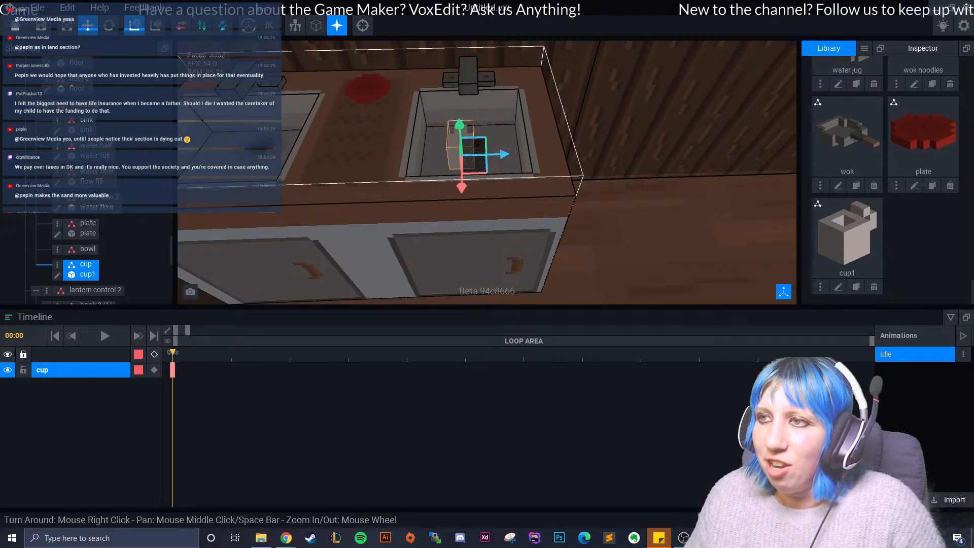
- Place the cup beside the red plate between the sinks, at -61 along the counter and height 34, towards the wall
{"action": "left_click_drag", "start_coordinate": [503, 154], "coordinate": [383, 175]}
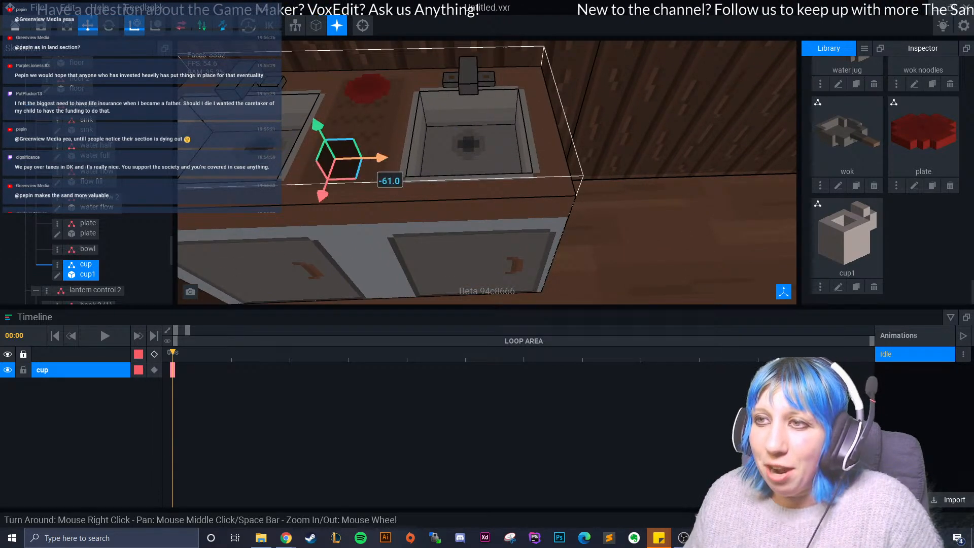
{"action": "left_click_drag", "start_coordinate": [318, 127], "coordinate": [305, 100]}
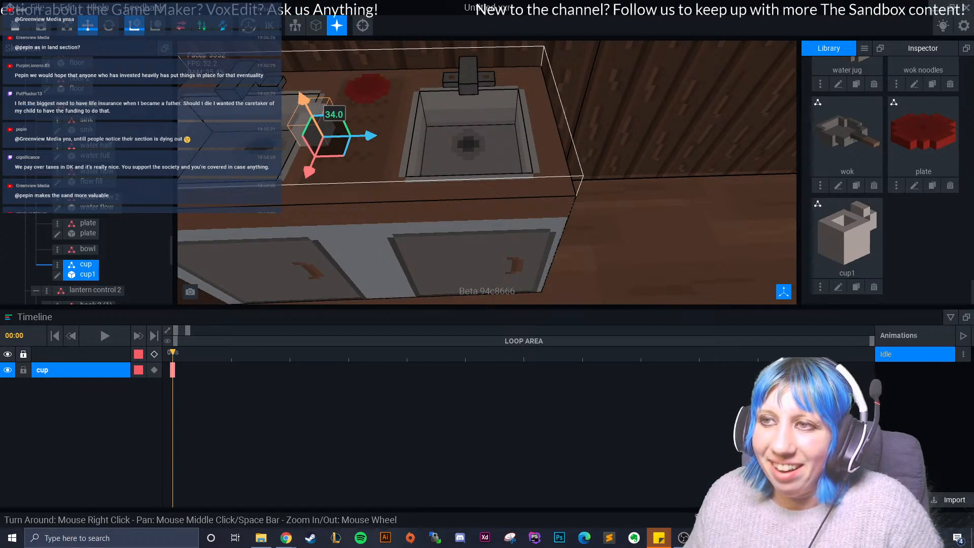
{"action": "left_click", "coordinate": [308, 60]}
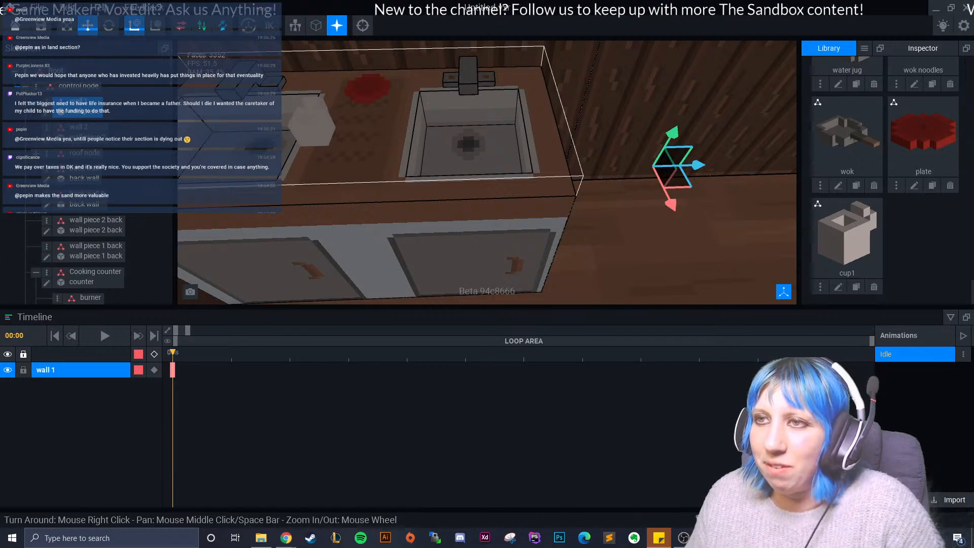
{"action": "left_click", "coordinate": [314, 126]}
{"action": "left_click_drag", "start_coordinate": [306, 167], "coordinate": [317, 140]}
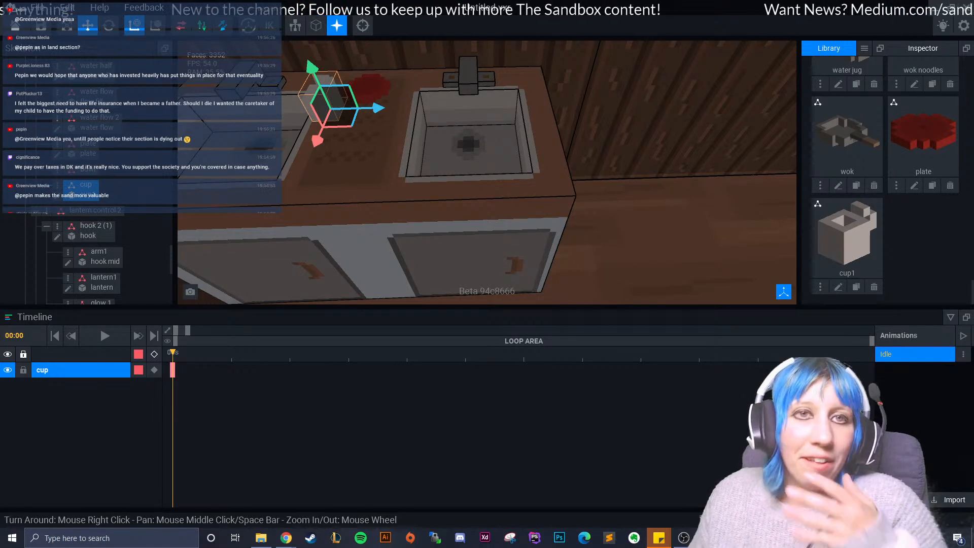
- Inspect the placement of the cup and red plate on the counter between the two sinks
{"action": "left_click", "coordinate": [620, 238]}
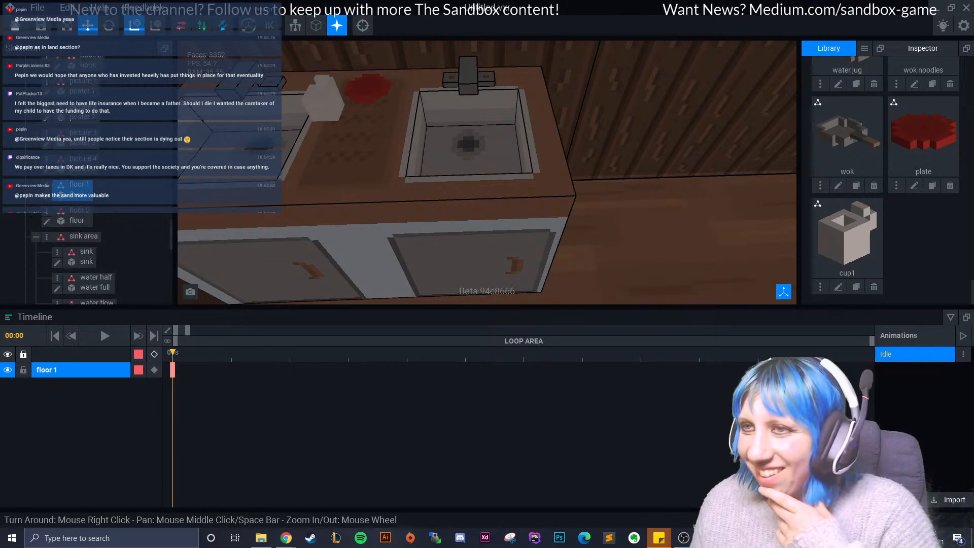
{"action": "scroll", "coordinate": [619, 239], "scroll_direction": "down", "scroll_amount": 1}
{"action": "middle_click_drag", "start_coordinate": [619, 238], "coordinate": [416, 183]}
{"action": "middle_click_drag", "start_coordinate": [604, 218], "coordinate": [488, 173]}
{"action": "scroll", "coordinate": [487, 172], "scroll_direction": "down", "scroll_amount": 4}
{"action": "right_click_drag", "start_coordinate": [487, 173], "coordinate": [574, 183]}
{"action": "scroll", "coordinate": [573, 182], "scroll_direction": "up", "scroll_amount": 4}
{"action": "middle_click_drag", "start_coordinate": [573, 182], "coordinate": [569, 83]}
{"action": "scroll", "coordinate": [924, 147], "scroll_direction": "up", "scroll_amount": 4}
{"action": "scroll", "coordinate": [886, 177], "scroll_direction": "up", "scroll_amount": 5}
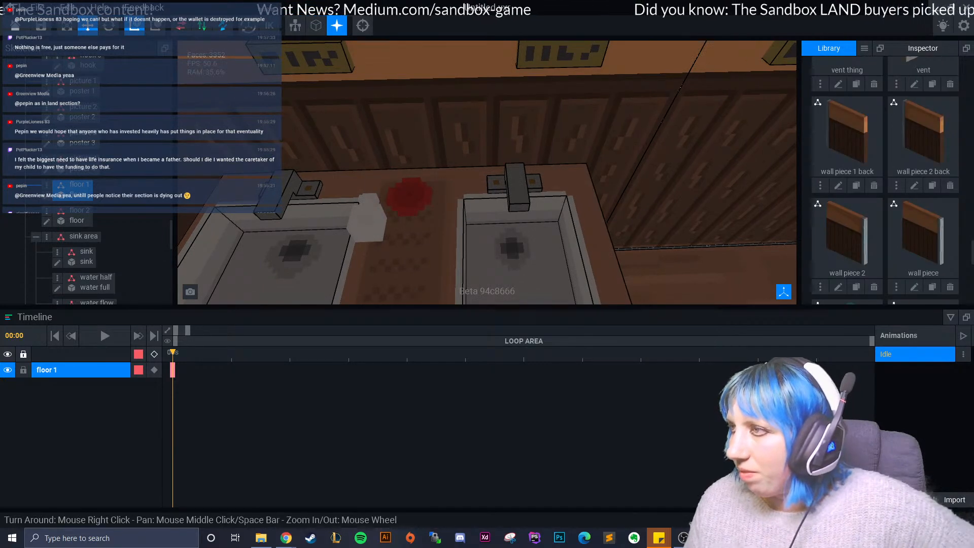
- Attach the bowl model from the library to the bowl node under the sink area
{"action": "left_click", "coordinate": [325, 253]}
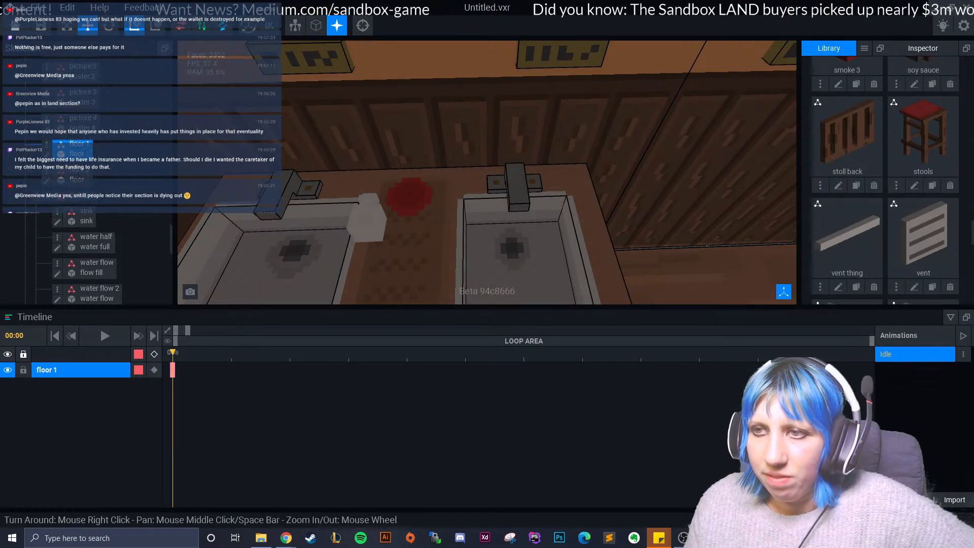
{"action": "scroll", "coordinate": [101, 228], "scroll_direction": "down", "scroll_amount": 4}
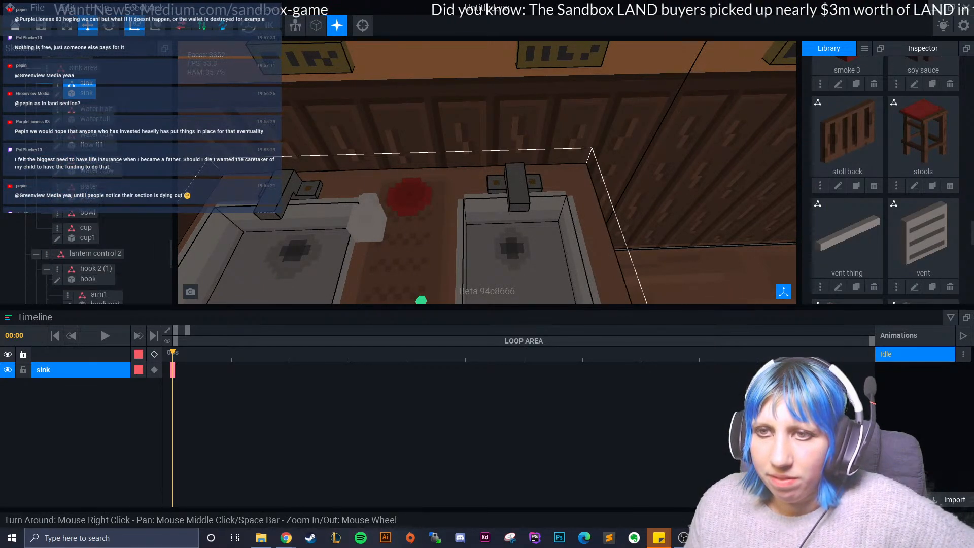
{"action": "scroll", "coordinate": [856, 185], "scroll_direction": "down", "scroll_amount": 3}
{"action": "scroll", "coordinate": [857, 185], "scroll_direction": "down", "scroll_amount": 5}
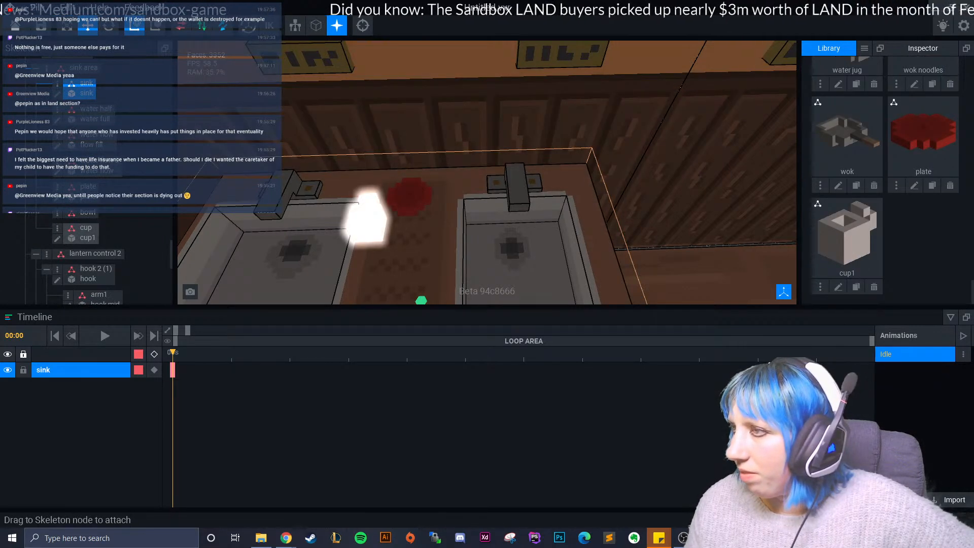
{"action": "scroll", "coordinate": [873, 237], "scroll_direction": "up", "scroll_amount": 15}
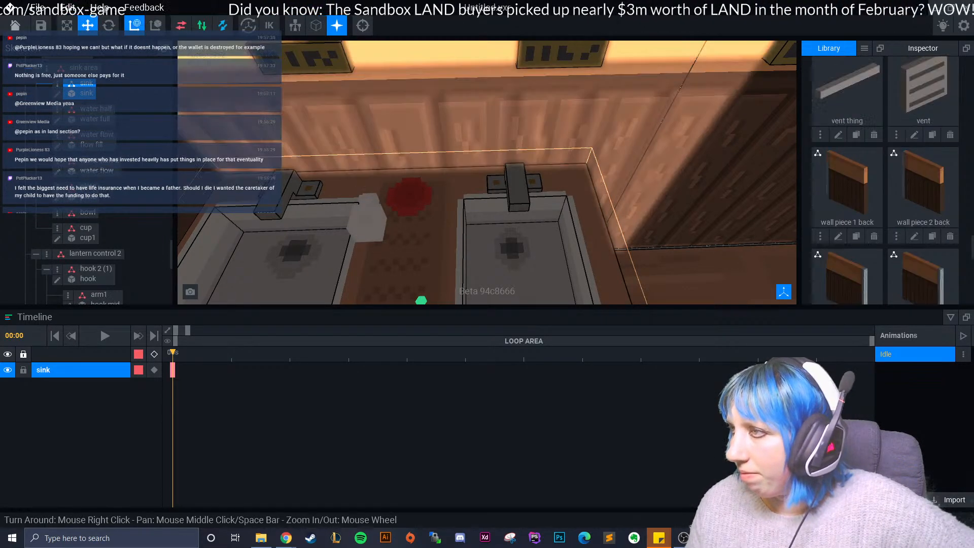
{"action": "scroll", "coordinate": [874, 203], "scroll_direction": "up", "scroll_amount": 5}
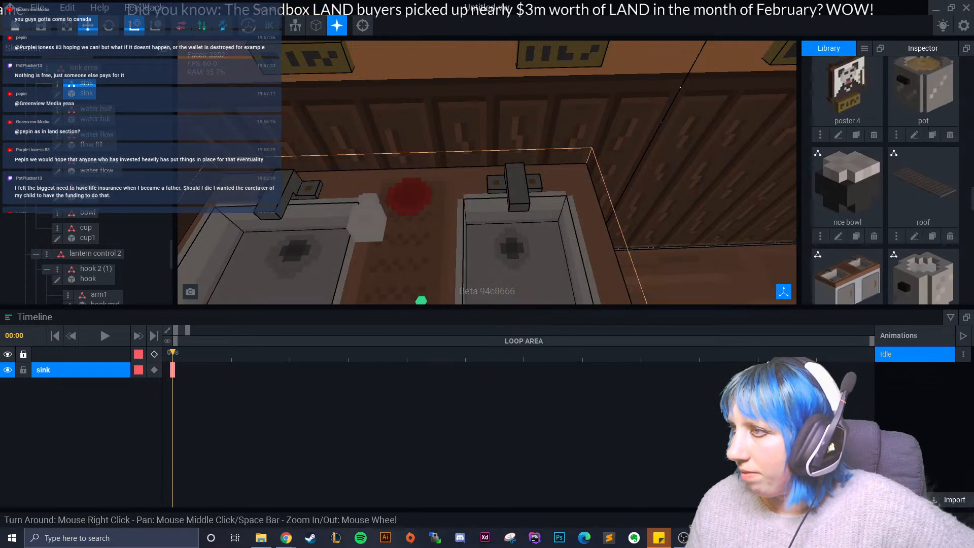
{"action": "scroll", "coordinate": [873, 203], "scroll_direction": "up", "scroll_amount": 10}
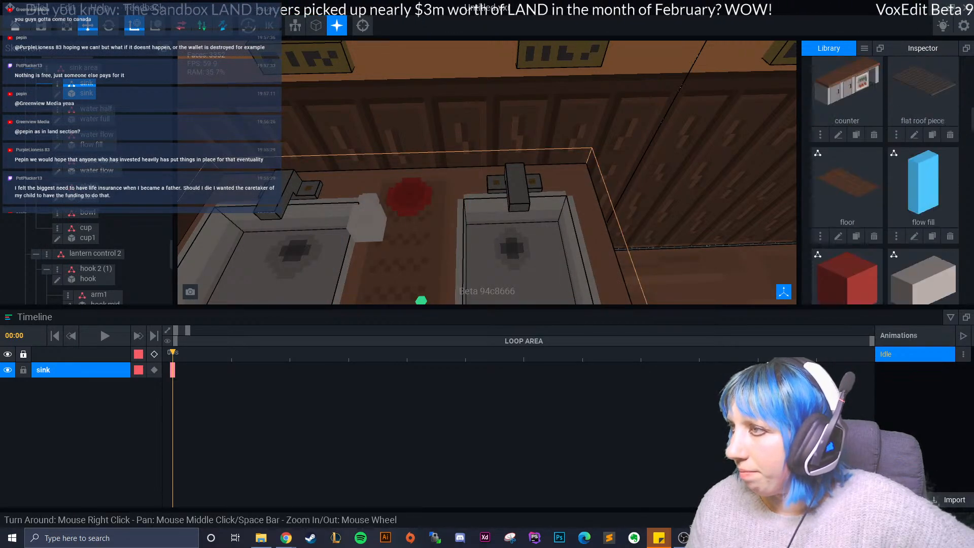
{"action": "scroll", "coordinate": [933, 186], "scroll_direction": "up", "scroll_amount": 3}
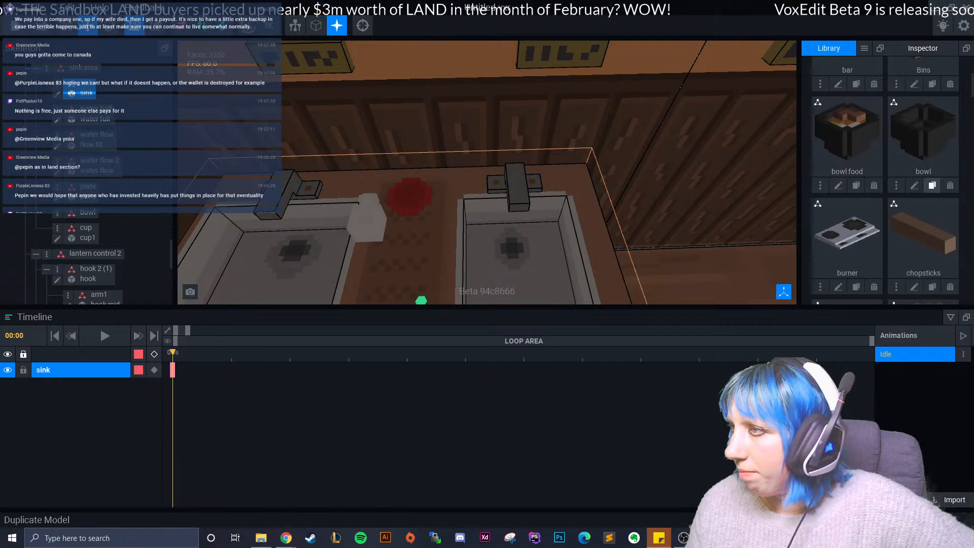
{"action": "scroll", "coordinate": [885, 180], "scroll_direction": "up", "scroll_amount": 5}
{"action": "scroll", "coordinate": [885, 180], "scroll_direction": "down", "scroll_amount": 8}
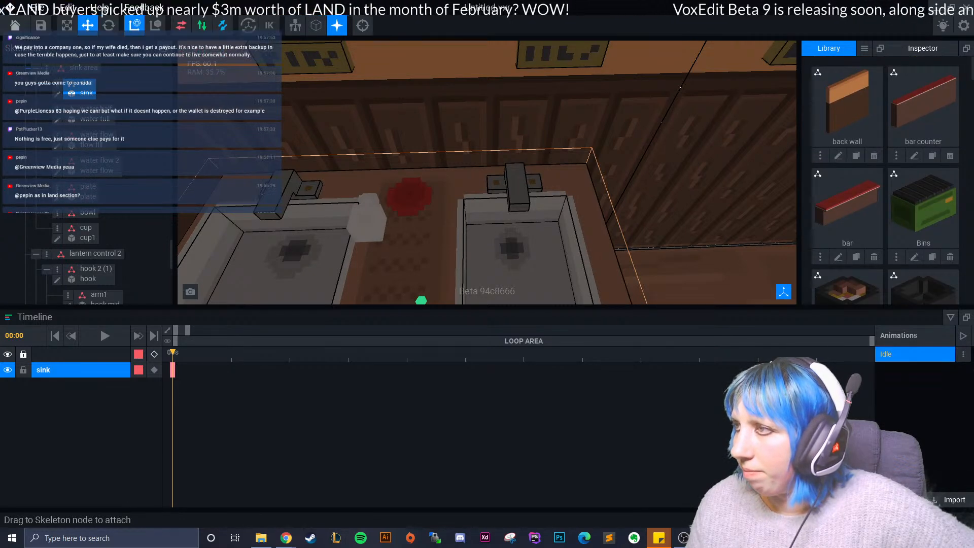
{"action": "scroll", "coordinate": [886, 181], "scroll_direction": "up", "scroll_amount": 1}
{"action": "left_click_drag", "start_coordinate": [924, 104], "coordinate": [88, 214]}
{"action": "left_click", "coordinate": [88, 219]}
- Move the bowl onto the counter between the two sinks, in front of the cup and plate, at height 33
{"action": "middle_click_drag", "start_coordinate": [395, 218], "coordinate": [304, 71]}
{"action": "scroll", "coordinate": [487, 172], "scroll_direction": "down", "scroll_amount": 5}
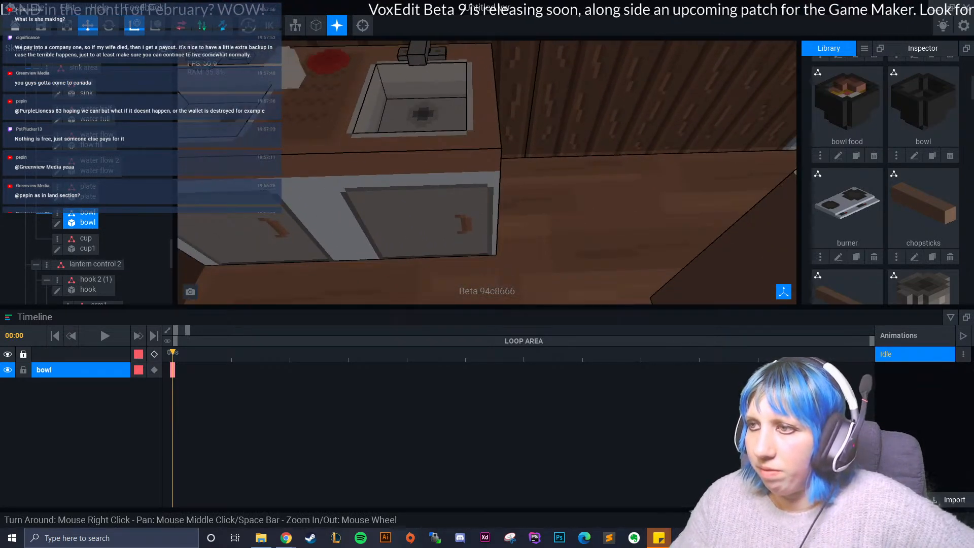
{"action": "left_click_drag", "start_coordinate": [587, 247], "coordinate": [409, 115]}
{"action": "middle_click_drag", "start_coordinate": [426, 76], "coordinate": [428, 128]}
{"action": "left_click_drag", "start_coordinate": [416, 100], "coordinate": [386, 180]}
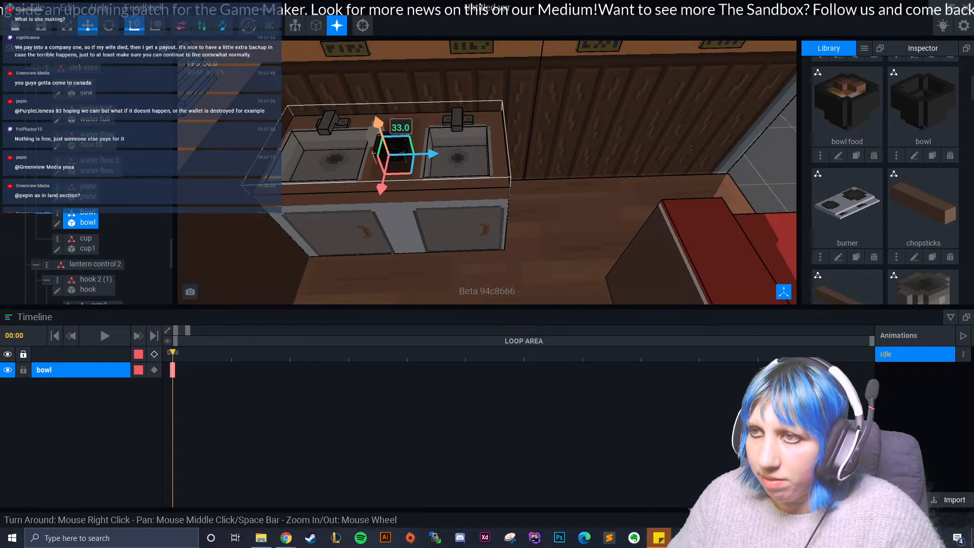
{"action": "left_click_drag", "start_coordinate": [377, 120], "coordinate": [377, 123]}
{"action": "scroll", "coordinate": [378, 124], "scroll_direction": "up", "scroll_amount": 5}
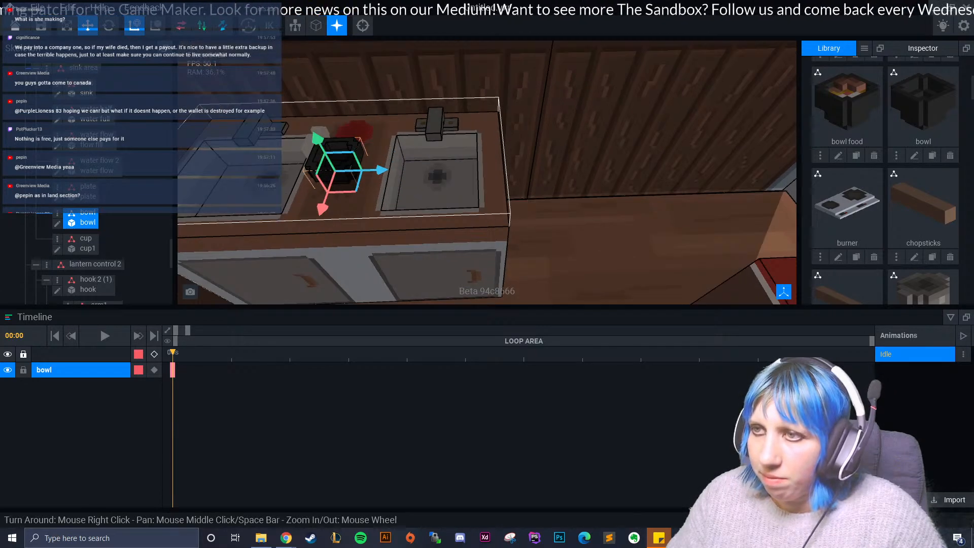
{"action": "middle_click_drag", "start_coordinate": [378, 127], "coordinate": [450, 116]}
{"action": "right_click_drag", "start_coordinate": [443, 213], "coordinate": [443, 213]}
{"action": "left_click_drag", "start_coordinate": [325, 204], "coordinate": [382, 215]}
{"action": "right_click_drag", "start_coordinate": [443, 213], "coordinate": [314, 208]}
{"action": "scroll", "coordinate": [443, 203], "scroll_direction": "down", "scroll_amount": 2}
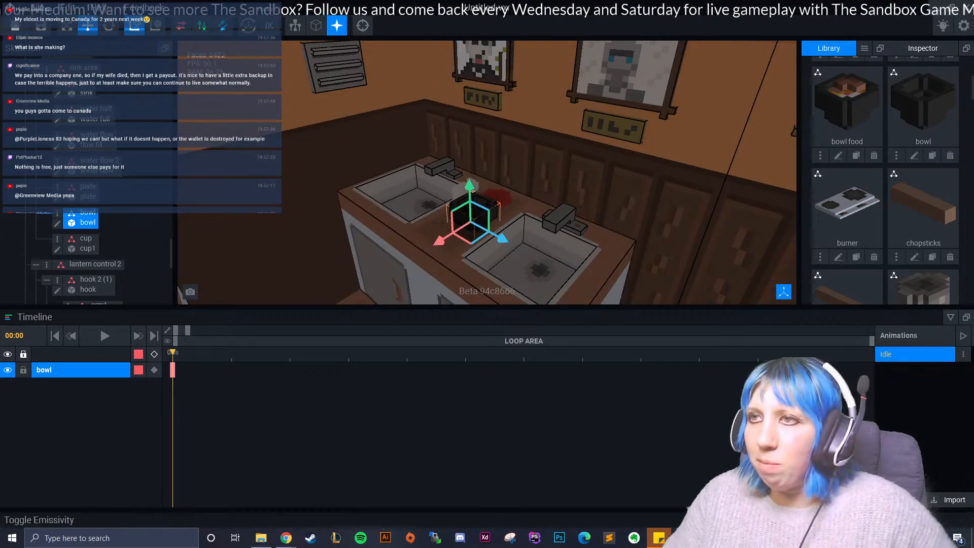
- Examine the whole ramen shop from the front and along the outer wall with the lanterns and green dumpster
{"action": "scroll", "coordinate": [444, 203], "scroll_direction": "down", "scroll_amount": 5}
{"action": "right_click_drag", "start_coordinate": [443, 203], "coordinate": [386, 177]}
{"action": "left_click", "coordinate": [523, 246]}
{"action": "right_click_drag", "start_coordinate": [523, 247], "coordinate": [500, 256]}
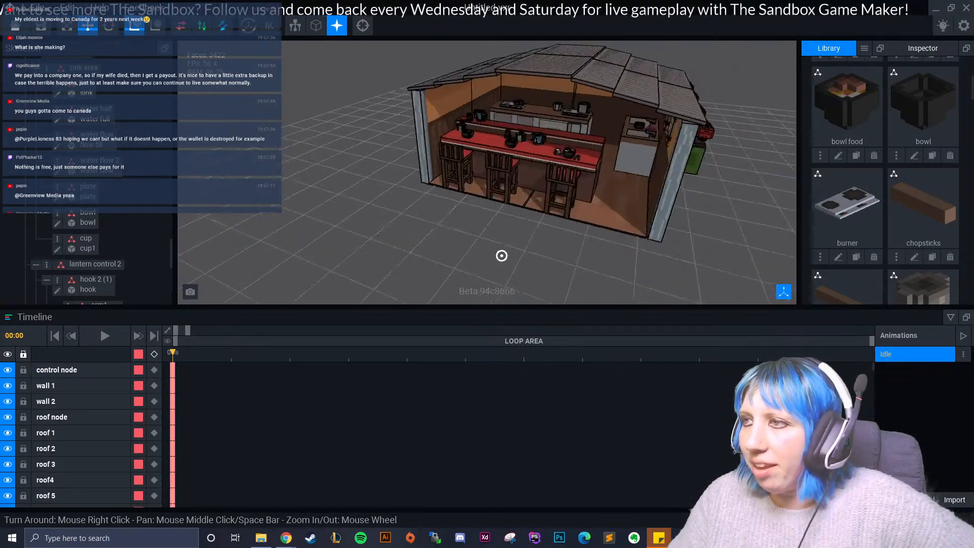
{"action": "scroll", "coordinate": [500, 256], "scroll_direction": "up", "scroll_amount": 3}
{"action": "middle_click_drag", "start_coordinate": [500, 223], "coordinate": [365, 257]}
{"action": "mouse_move", "coordinate": [578, 254]}
{"action": "right_mouse_down"}
{"action": "mouse_move", "coordinate": [497, 255]}
{"action": "mouse_move", "coordinate": [564, 252]}
{"action": "right_mouse_up"}
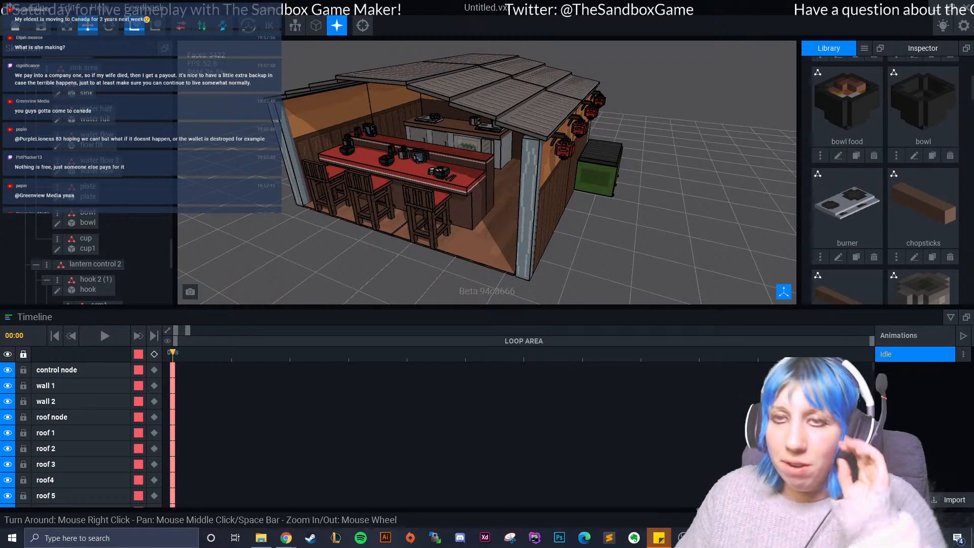
{"action": "right_click_drag", "start_coordinate": [467, 177], "coordinate": [522, 175]}
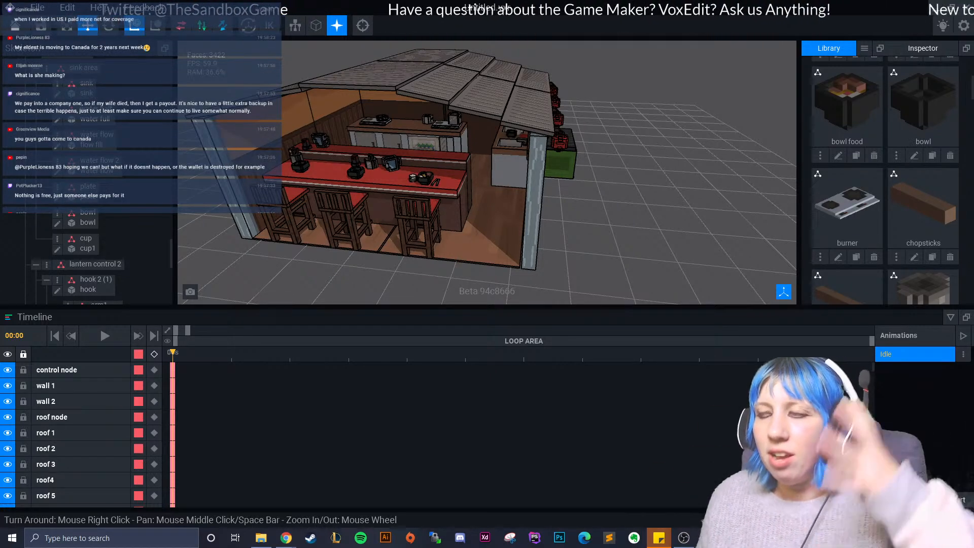
{"action": "right_click_drag", "start_coordinate": [437, 229], "coordinate": [294, 234]}
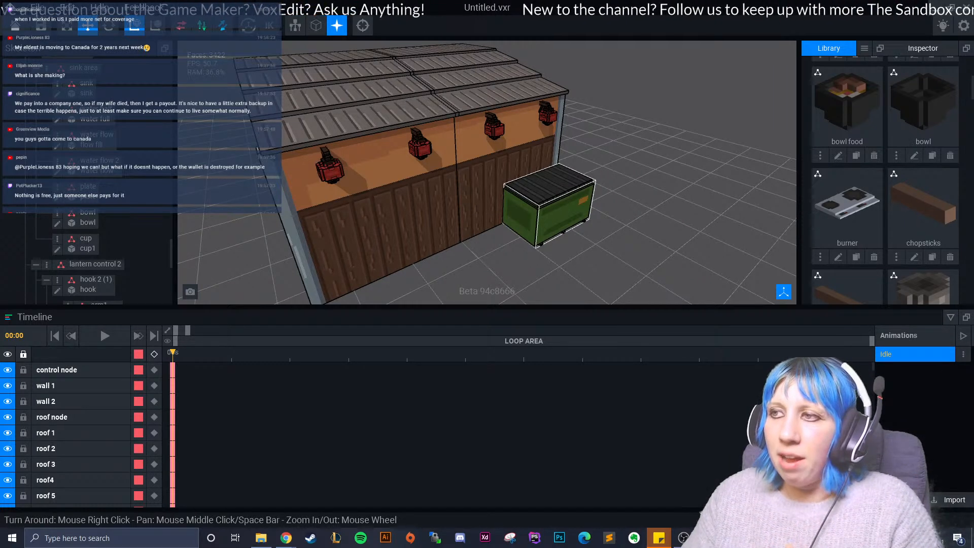
{"action": "left_click", "coordinate": [546, 203]}
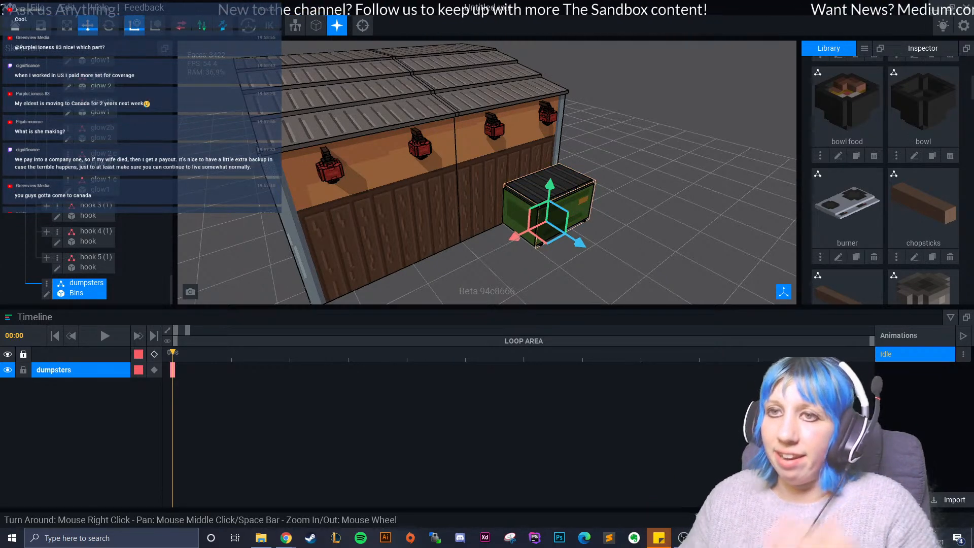
{"action": "right_click_drag", "start_coordinate": [599, 213], "coordinate": [669, 224]}
{"action": "left_click", "coordinate": [670, 224]}
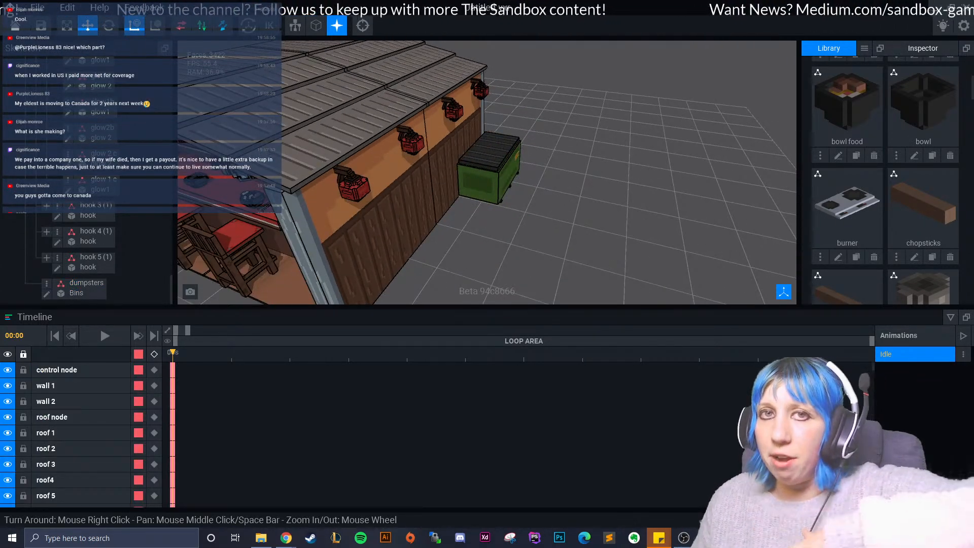
- Examine the shop's open front, the red bar counter with its tableware, and the stools
{"action": "right_click_drag", "start_coordinate": [437, 173], "coordinate": [573, 162]}
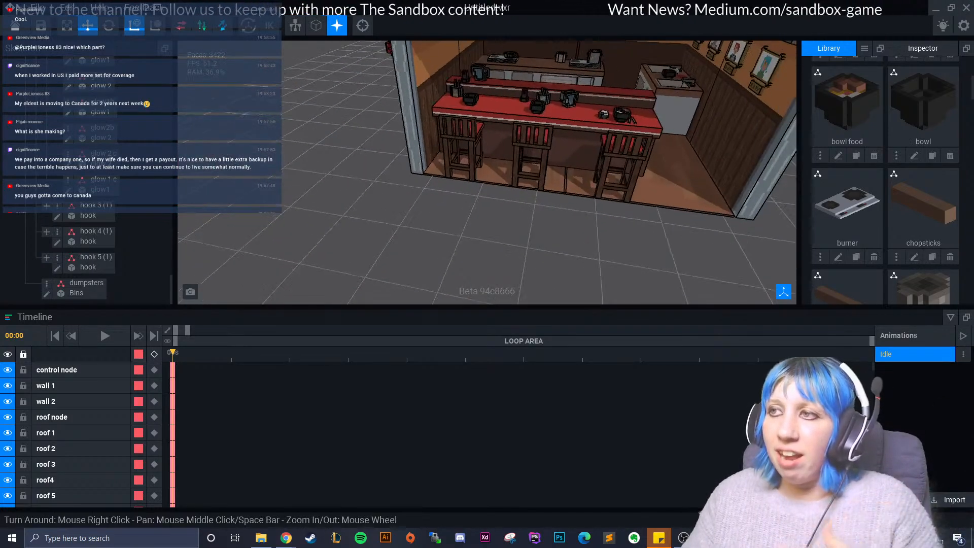
{"action": "middle_click_drag", "start_coordinate": [573, 162], "coordinate": [457, 223]}
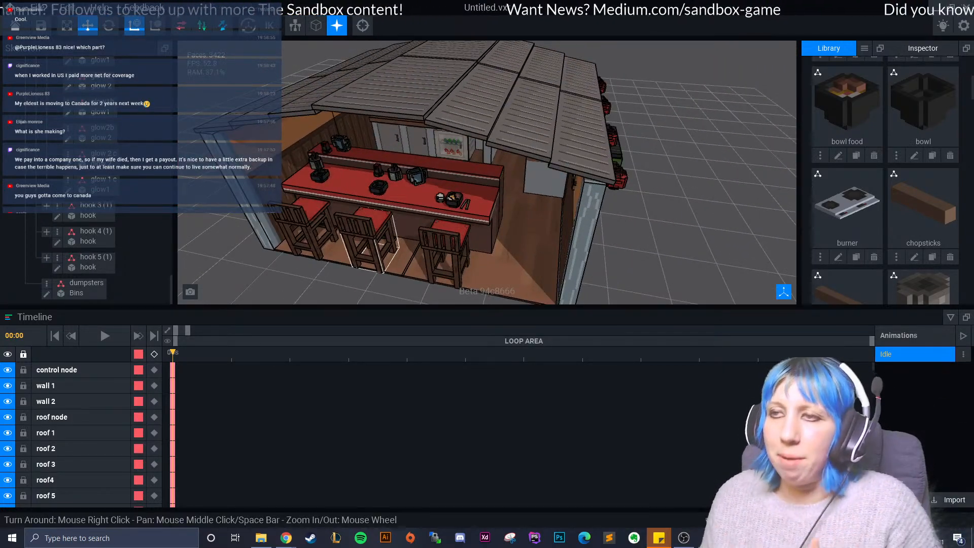
{"action": "scroll", "coordinate": [453, 200], "scroll_direction": "up", "scroll_amount": 6}
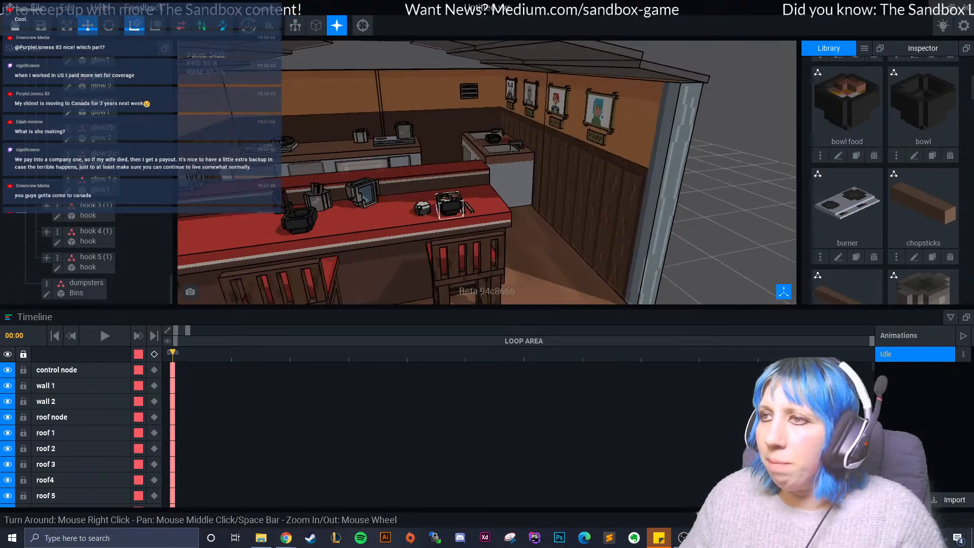
{"action": "scroll", "coordinate": [473, 203], "scroll_direction": "down", "scroll_amount": 6}
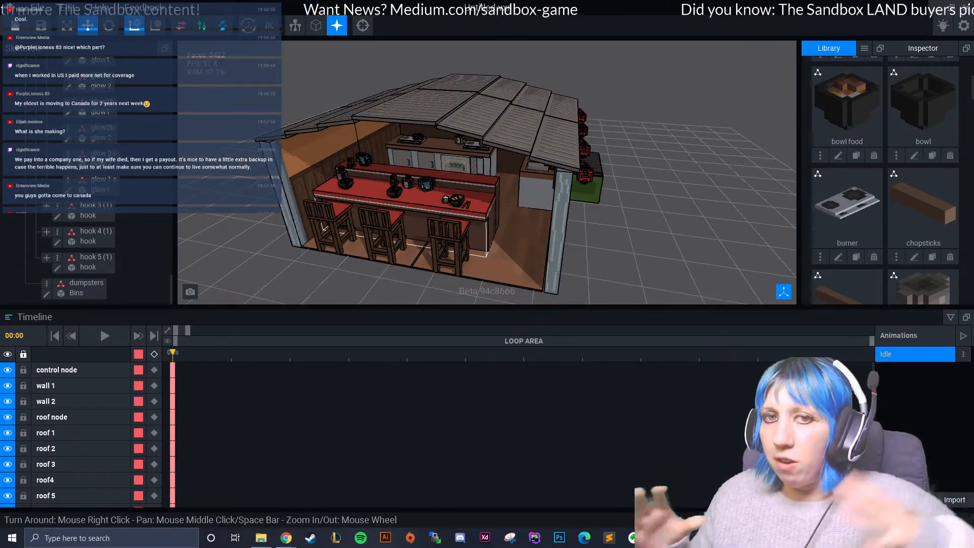
{"action": "right_click_drag", "start_coordinate": [446, 182], "coordinate": [528, 208]}
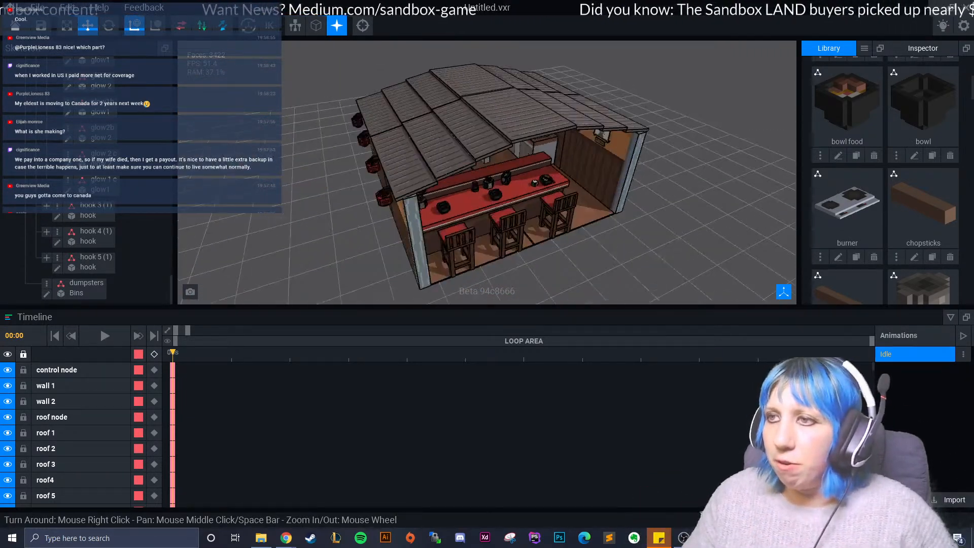
{"action": "scroll", "coordinate": [487, 193], "scroll_direction": "up", "scroll_amount": 8}
{"action": "scroll", "coordinate": [487, 193], "scroll_direction": "up", "scroll_amount": 5}
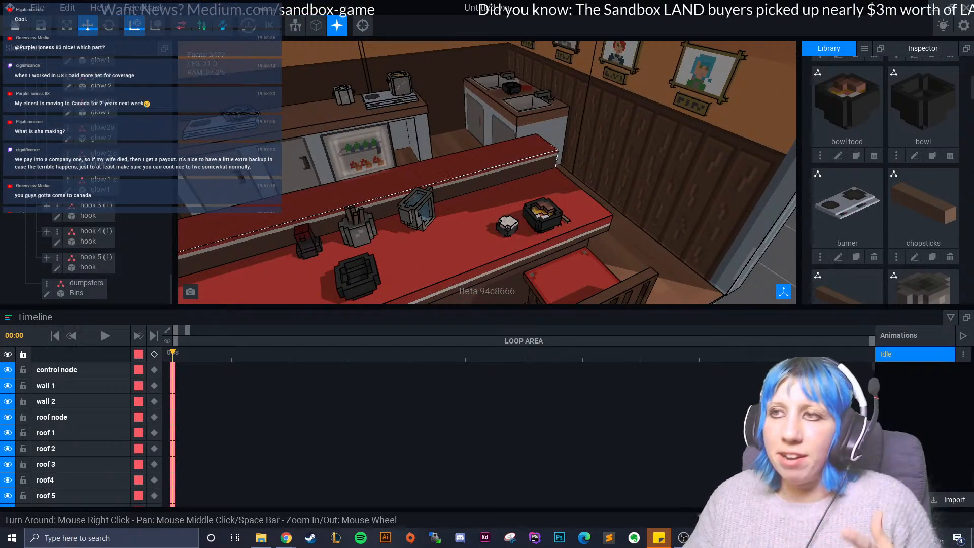
{"action": "scroll", "coordinate": [487, 193], "scroll_direction": "down", "scroll_amount": 8}
{"action": "right_click_drag", "start_coordinate": [488, 193], "coordinate": [426, 167]}
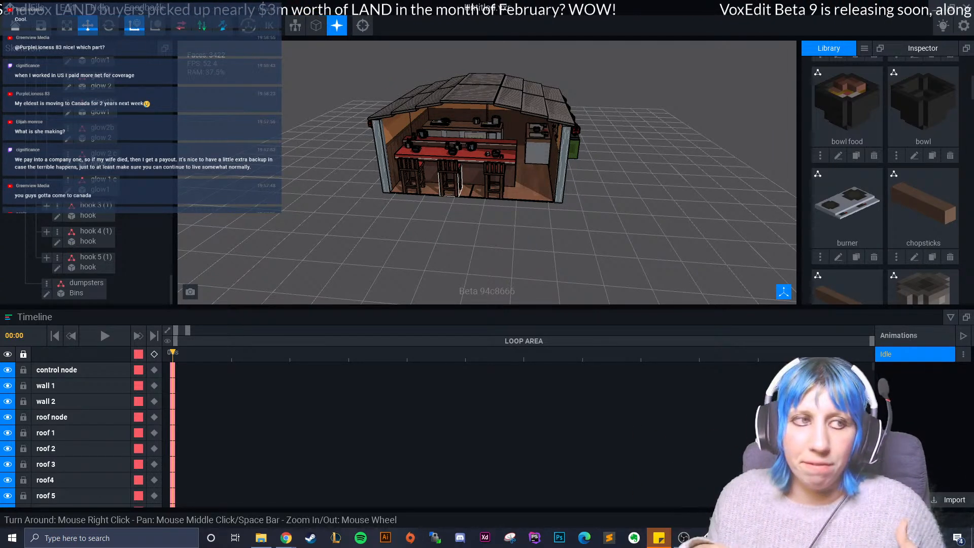
- Inspect the sink corner with its new props, and review the complete shop from the front and above
{"action": "right_click_drag", "start_coordinate": [450, 178], "coordinate": [508, 195]}
{"action": "scroll", "coordinate": [464, 179], "scroll_direction": "up", "scroll_amount": 5}
{"action": "scroll", "coordinate": [507, 195], "scroll_direction": "up", "scroll_amount": 4}
{"action": "right_click_drag", "start_coordinate": [472, 168], "coordinate": [512, 175]}
{"action": "scroll", "coordinate": [487, 168], "scroll_direction": "up", "scroll_amount": 3}
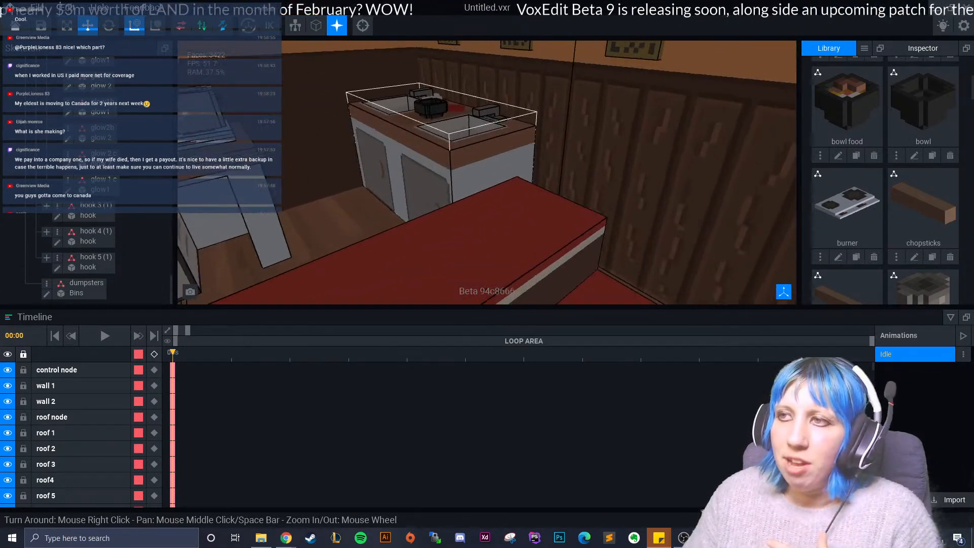
{"action": "right_click_drag", "start_coordinate": [457, 162], "coordinate": [493, 158]}
{"action": "scroll", "coordinate": [457, 163], "scroll_direction": "up", "scroll_amount": 3}
{"action": "right_click_drag", "start_coordinate": [533, 223], "coordinate": [439, 228]}
{"action": "scroll", "coordinate": [439, 229], "scroll_direction": "up", "scroll_amount": 2}
{"action": "right_click_drag", "start_coordinate": [472, 177], "coordinate": [512, 177]}
{"action": "scroll", "coordinate": [487, 173], "scroll_direction": "down", "scroll_amount": 5}
{"action": "scroll", "coordinate": [460, 249], "scroll_direction": "down", "scroll_amount": 10}
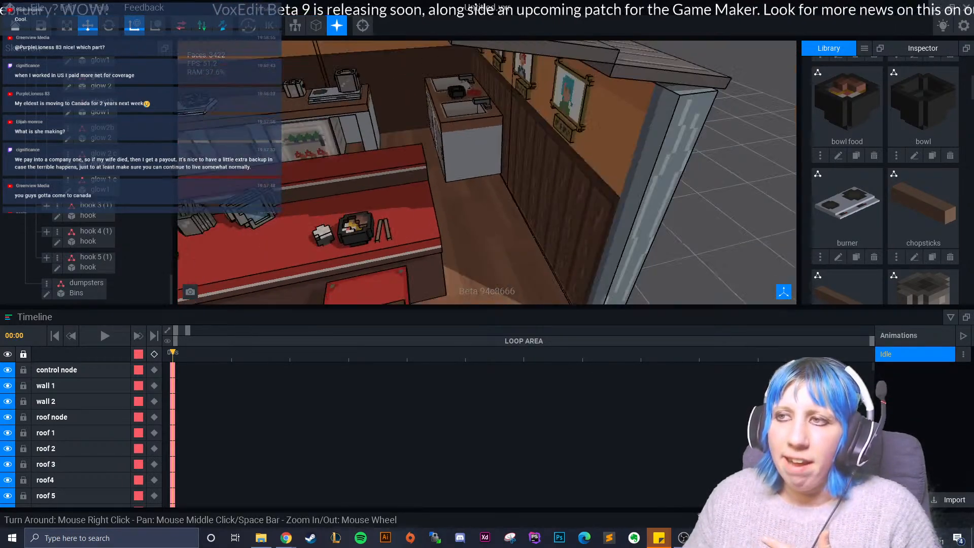
{"action": "right_click_drag", "start_coordinate": [461, 249], "coordinate": [454, 249]}
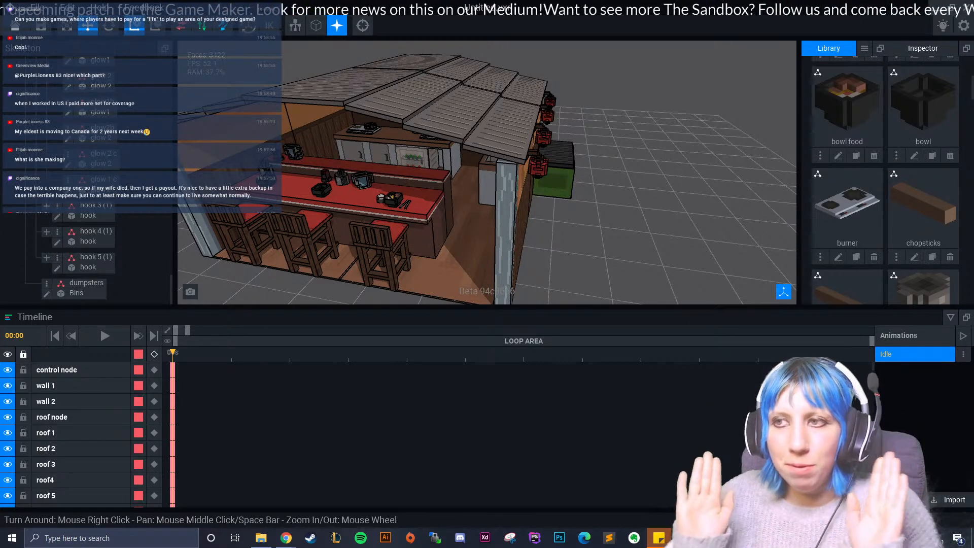
{"action": "scroll", "coordinate": [454, 249], "scroll_direction": "up", "scroll_amount": 5}
{"action": "right_click_drag", "start_coordinate": [453, 249], "coordinate": [502, 226]}
{"action": "scroll", "coordinate": [492, 188], "scroll_direction": "down", "scroll_amount": 5}
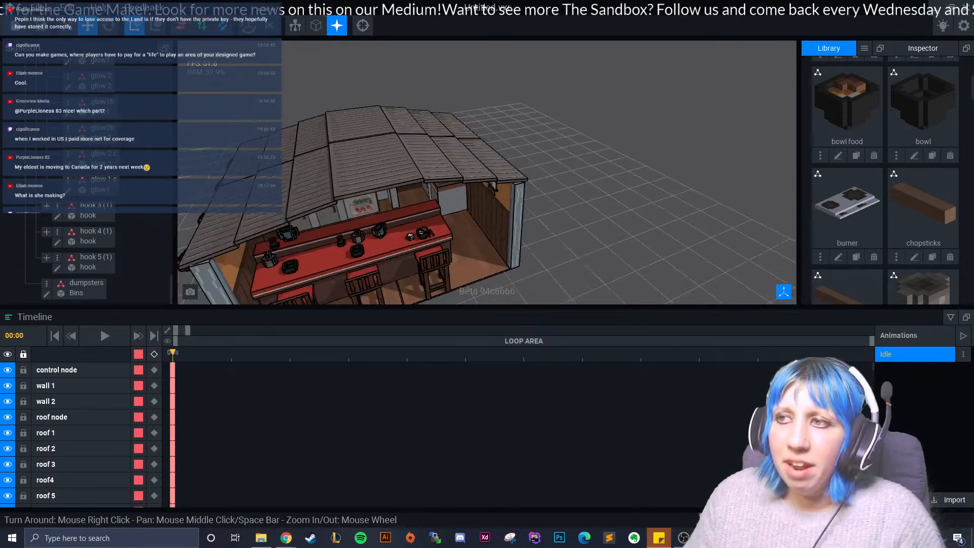
{"action": "right_click_drag", "start_coordinate": [492, 187], "coordinate": [475, 252]}
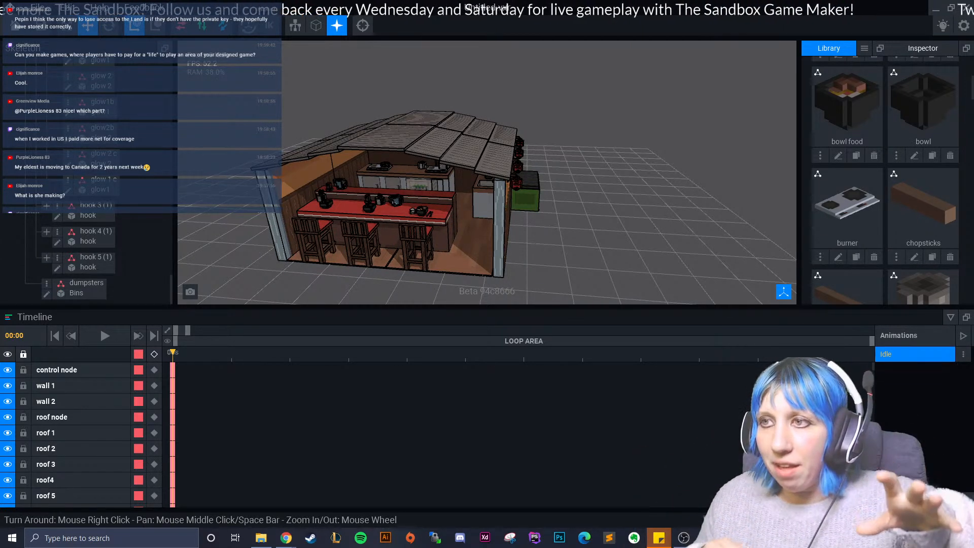
{"action": "right_click_drag", "start_coordinate": [443, 224], "coordinate": [500, 229]}
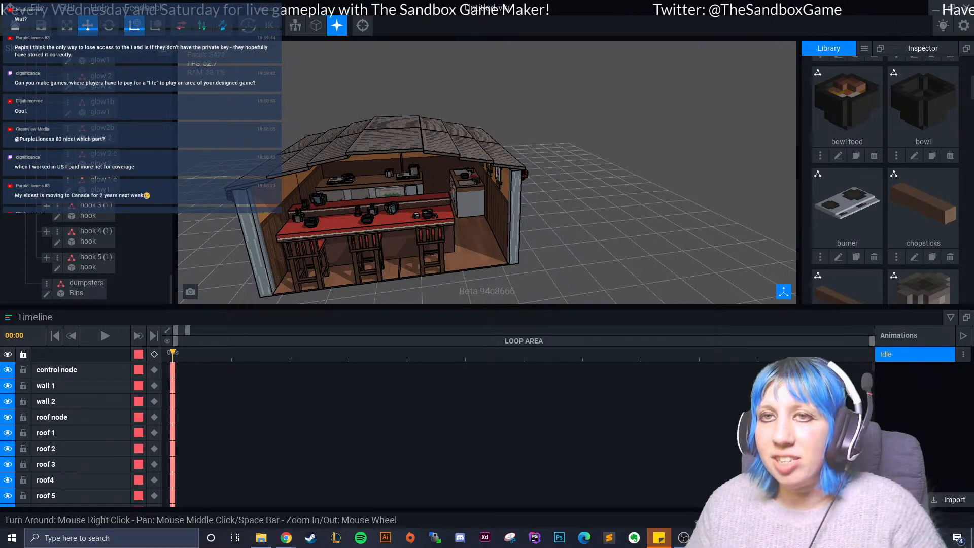
- Leave the shop scene for the start screen and open the recent file sign.vxr
{"action": "left_click", "coordinate": [16, 26]}
{"action": "left_click", "coordinate": [396, 196]}
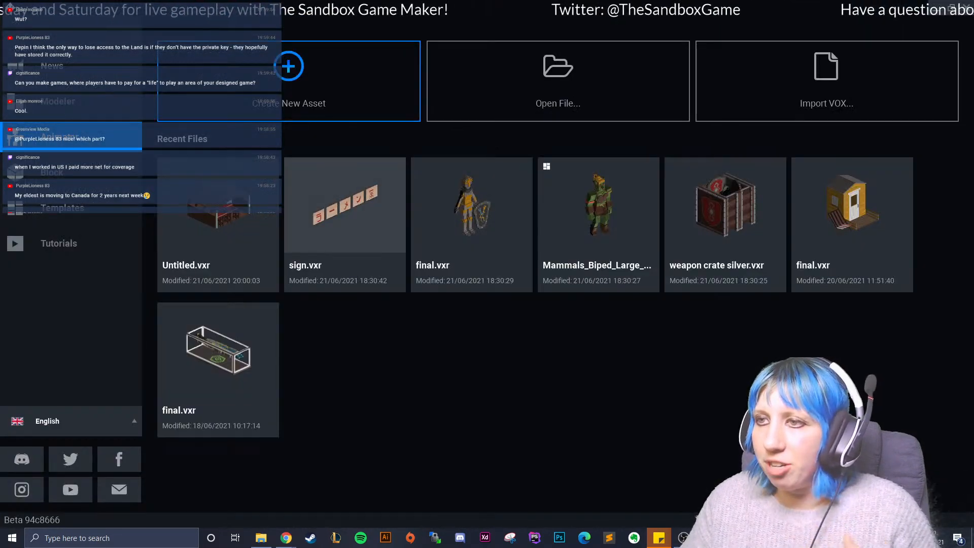
{"action": "left_click", "coordinate": [345, 205]}
{"action": "right_click_drag", "start_coordinate": [346, 205], "coordinate": [285, 177]}
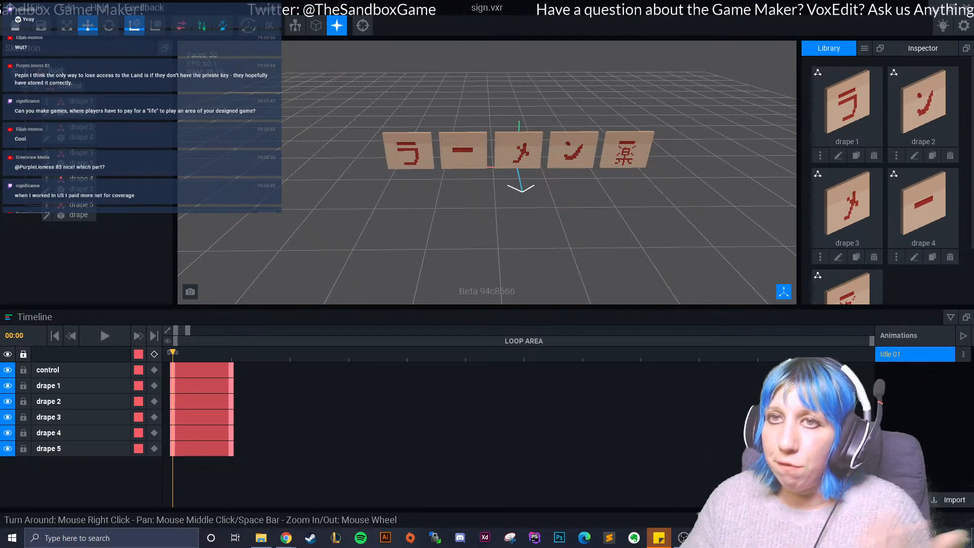
- Leave the sign asset for the start screen and reopen the recent file Untitled.vxr
{"action": "left_click", "coordinate": [15, 25]}
{"action": "left_click", "coordinate": [396, 196]}
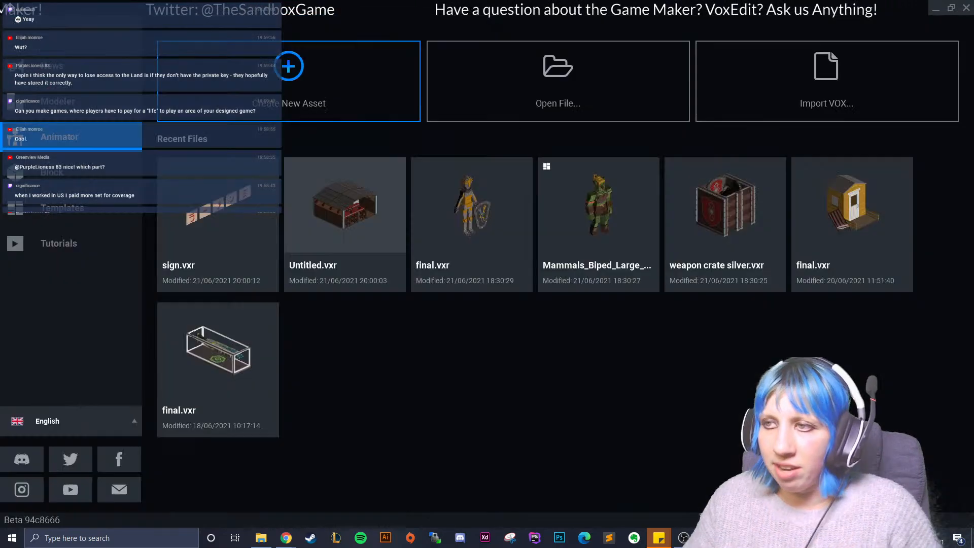
{"action": "left_click", "coordinate": [345, 205]}
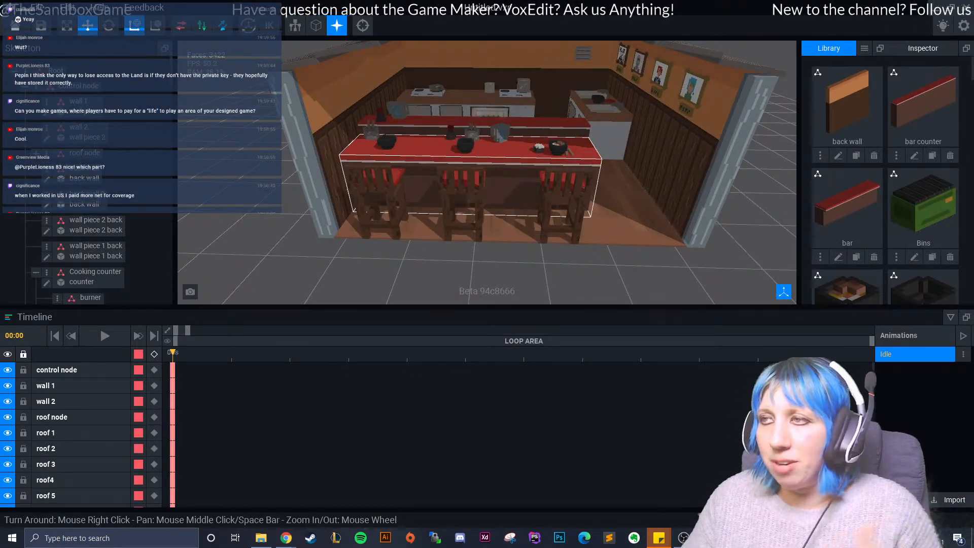
- Look over the reopened shop's front corner, with the bar counter, the stools and the wall portraits
{"action": "right_click_drag", "start_coordinate": [485, 200], "coordinate": [466, 200]}
{"action": "middle_click_drag", "start_coordinate": [513, 218], "coordinate": [355, 249]}
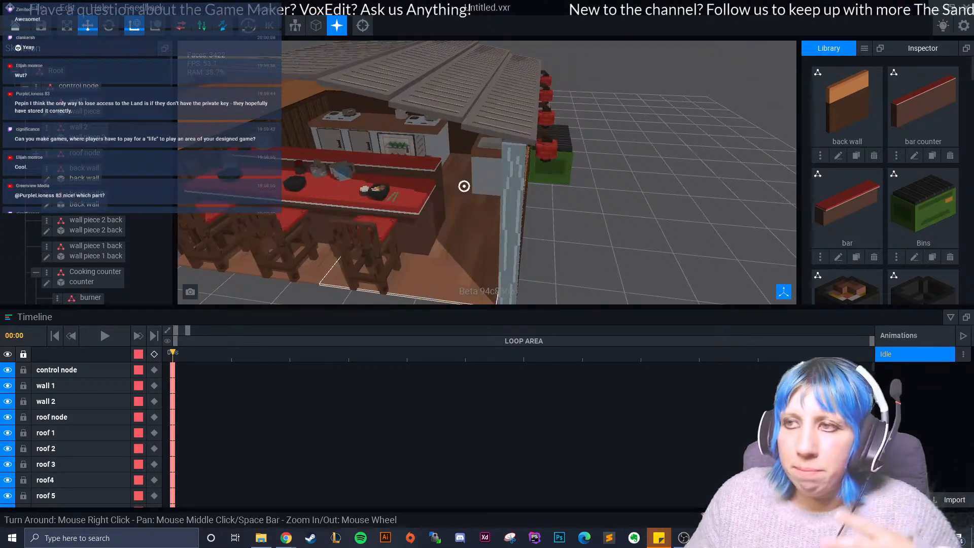
{"action": "right_click_drag", "start_coordinate": [431, 259], "coordinate": [469, 234]}
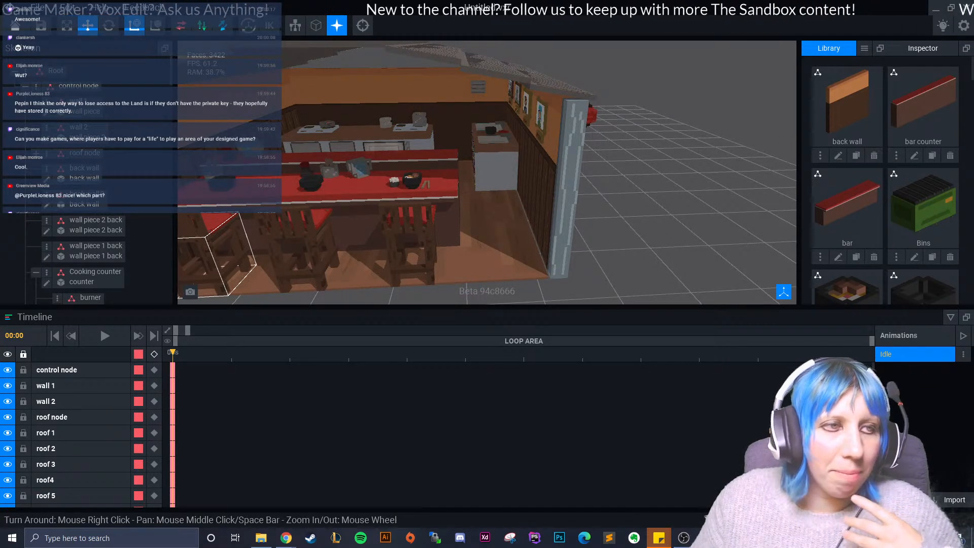
{"action": "right_click_drag", "start_coordinate": [391, 152], "coordinate": [391, 167]}
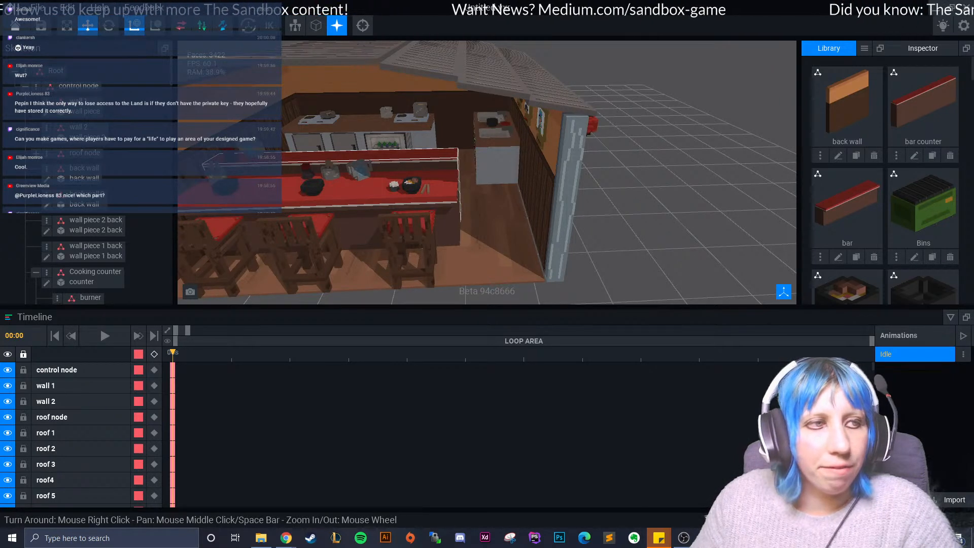
{"action": "mouse_move", "coordinate": [401, 186]}
{"action": "right_mouse_down"}
{"action": "mouse_move", "coordinate": [428, 182]}
{"action": "mouse_move", "coordinate": [406, 183]}
{"action": "right_mouse_up"}
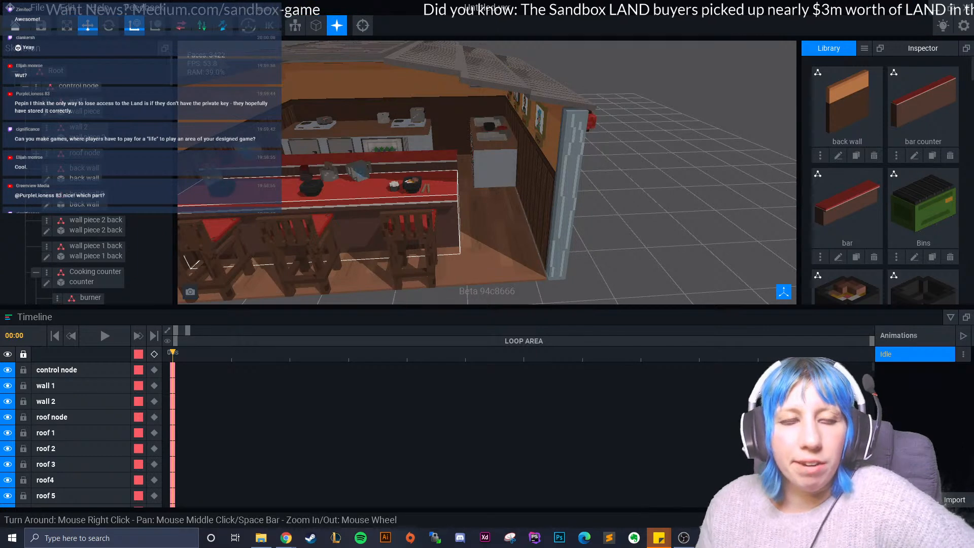
{"action": "scroll", "coordinate": [426, 187], "scroll_direction": "up", "scroll_amount": 8}
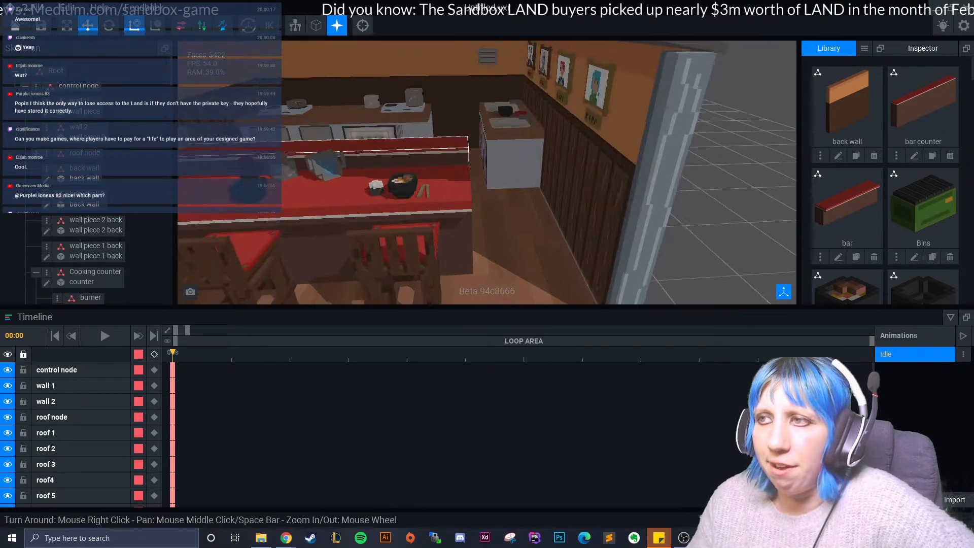
{"action": "scroll", "coordinate": [426, 187], "scroll_direction": "down", "scroll_amount": 3}
- Duplicate the red plate behind the black bowl by the sink as "plate 2" and move it vertically to about 32.6
{"action": "right_click_drag", "start_coordinate": [427, 187], "coordinate": [440, 239]}
{"action": "scroll", "coordinate": [431, 199], "scroll_direction": "up", "scroll_amount": 6}
{"action": "left_click", "coordinate": [373, 200]}
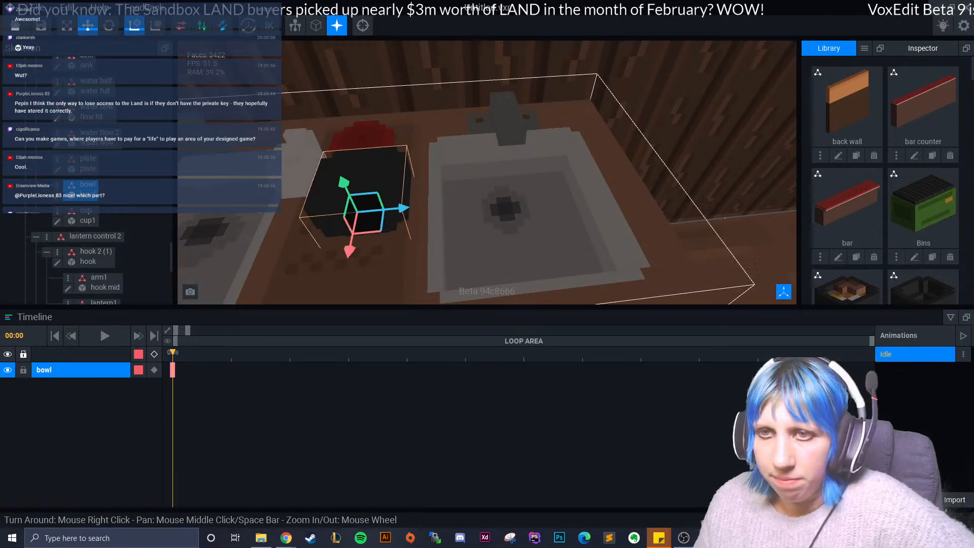
{"action": "left_click", "coordinate": [87, 159]}
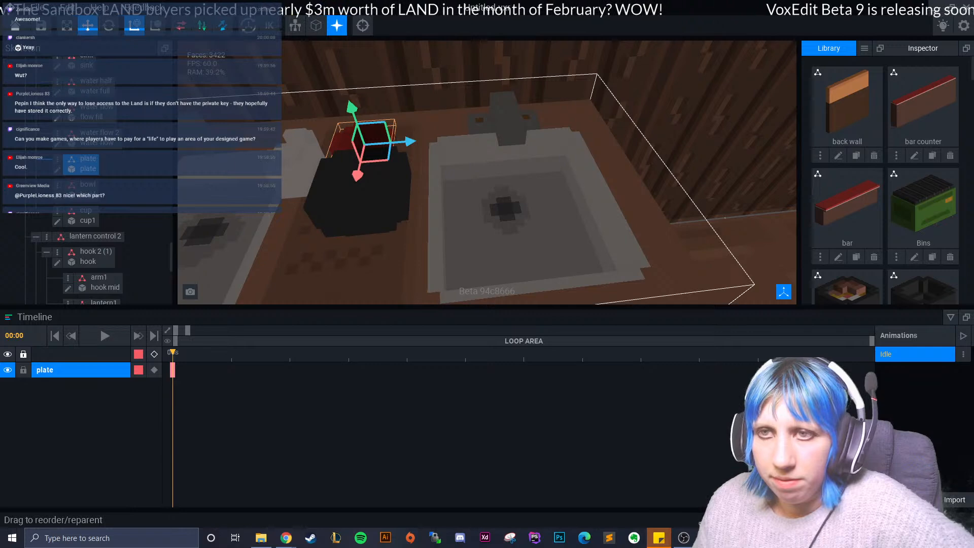
{"action": "left_click", "coordinate": [58, 159]}
{"action": "left_click", "coordinate": [97, 228]}
{"action": "type", "text": "plate 2"}
{"action": "key", "text": "Return"}
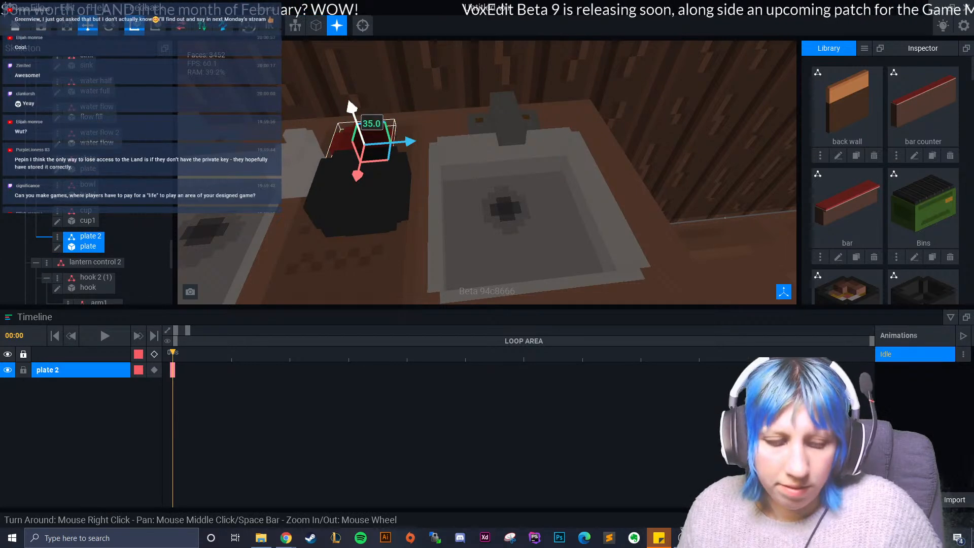
{"action": "left_click_drag", "start_coordinate": [341, 129], "coordinate": [335, 114]}
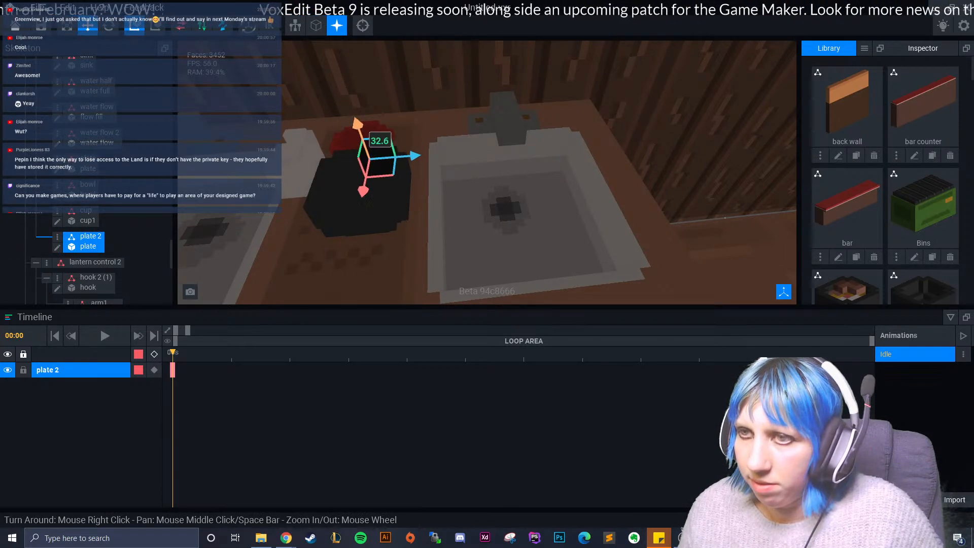
{"action": "left_click", "coordinate": [57, 236]}
{"action": "left_click", "coordinate": [103, 261]}
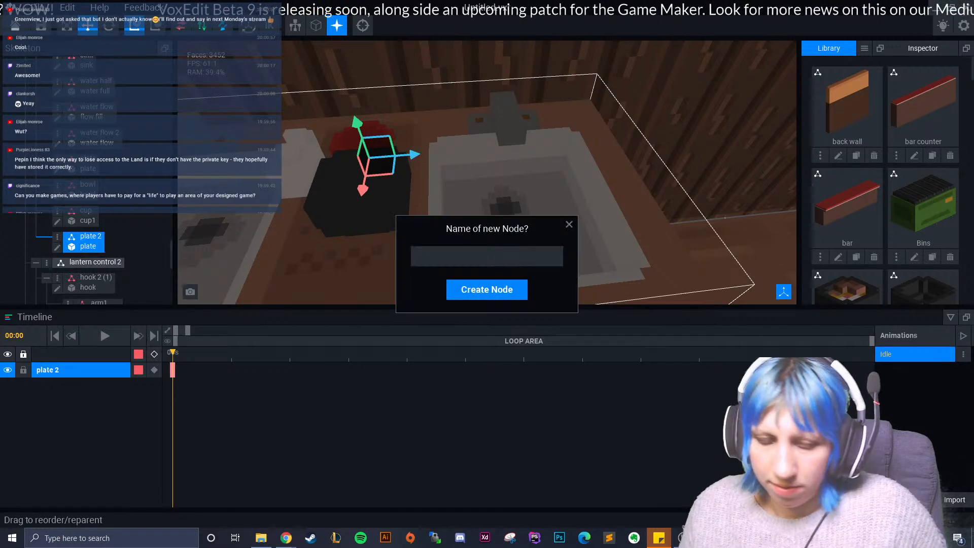
{"action": "type", "text": "plate 3"}
{"action": "key", "text": "Return"}
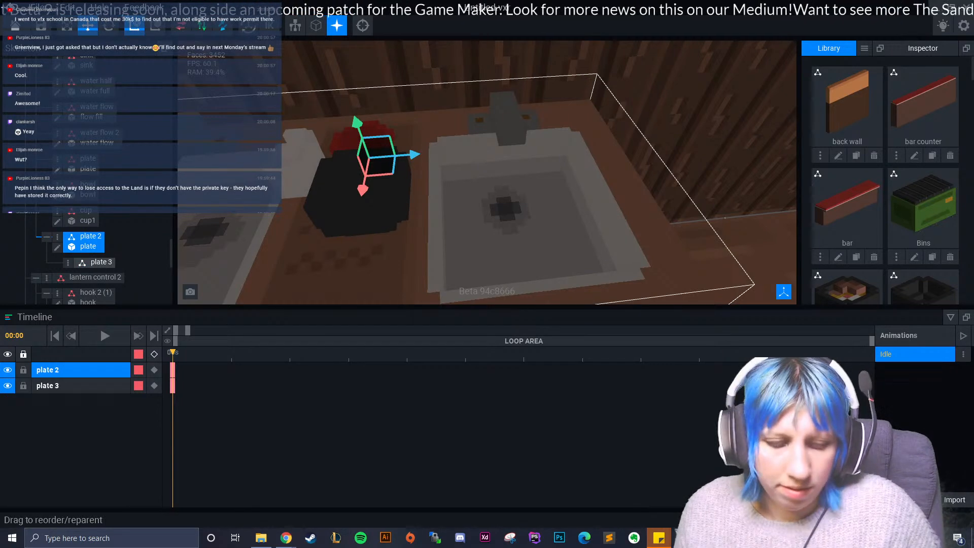
- Duplicate the plate 2 node as "Plate 3" and lower one of the plates slightly in the stack
{"action": "left_click", "coordinate": [57, 236]}
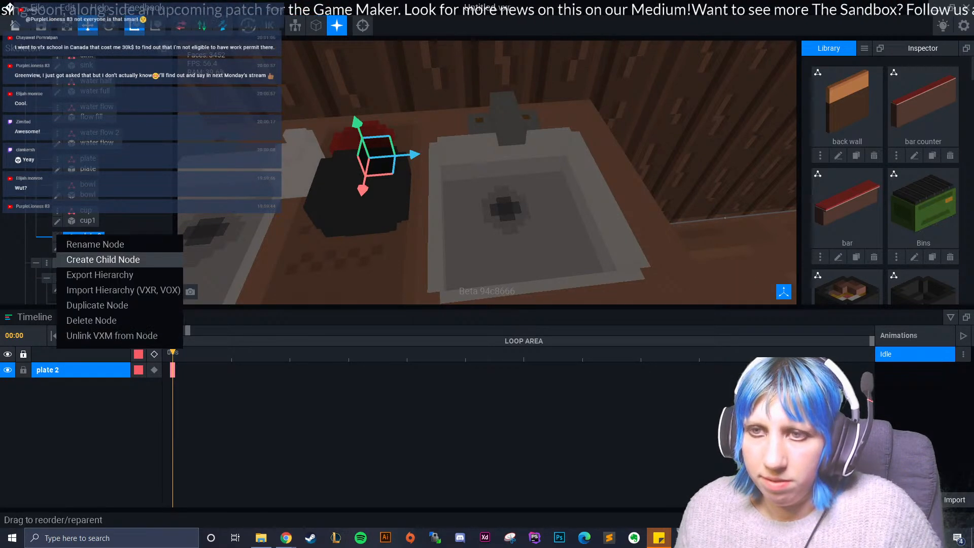
{"action": "left_click", "coordinate": [97, 305]}
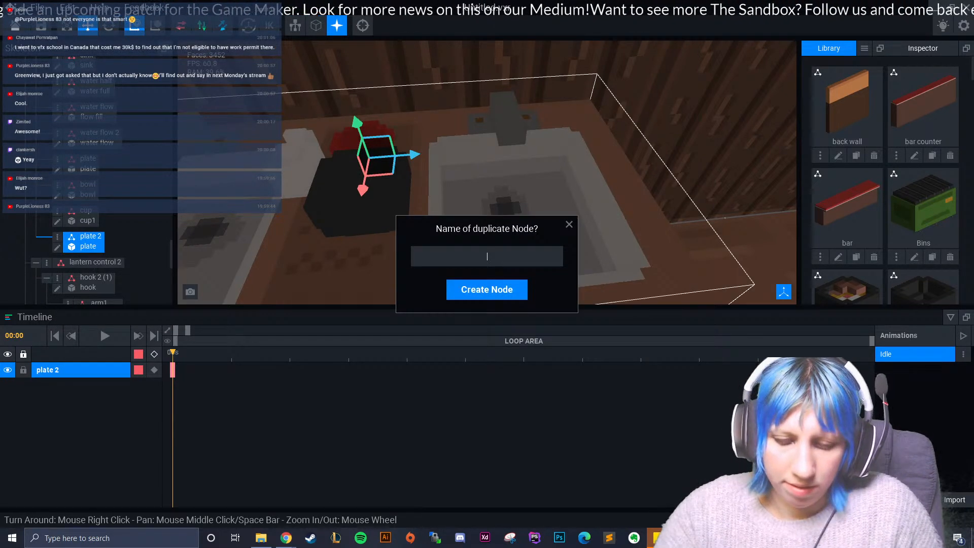
{"action": "type", "text": "Plate 3"}
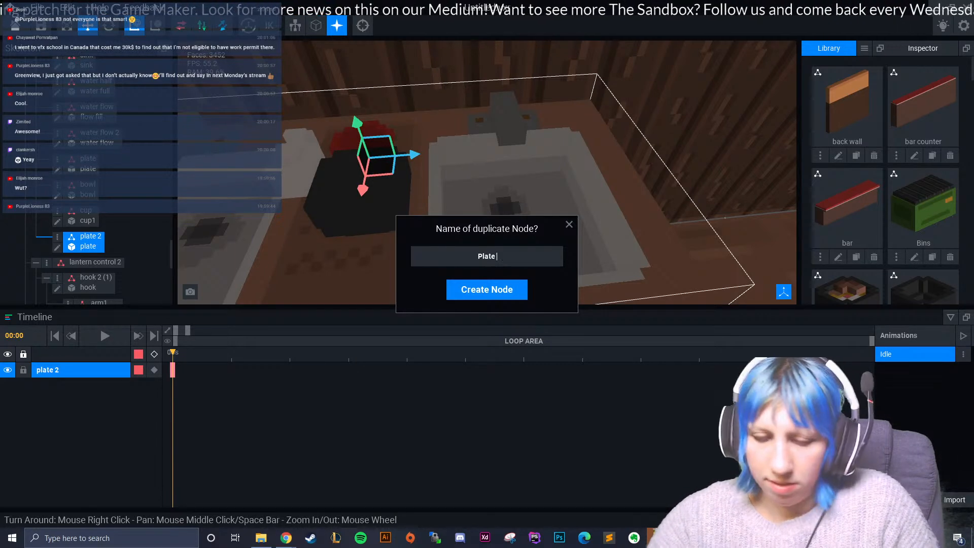
{"action": "key", "text": "Return"}
{"action": "left_click_drag", "start_coordinate": [358, 123], "coordinate": [361, 134]}
- Duplicate the black bowl's node as "bowl 2a" and move the original bowl node downward
{"action": "left_click", "coordinate": [343, 181]}
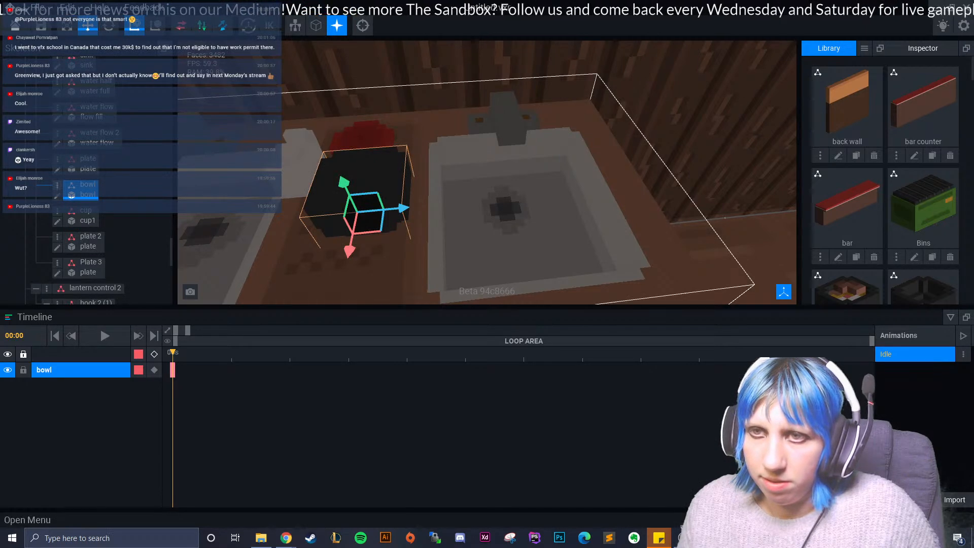
{"action": "left_click", "coordinate": [57, 185]}
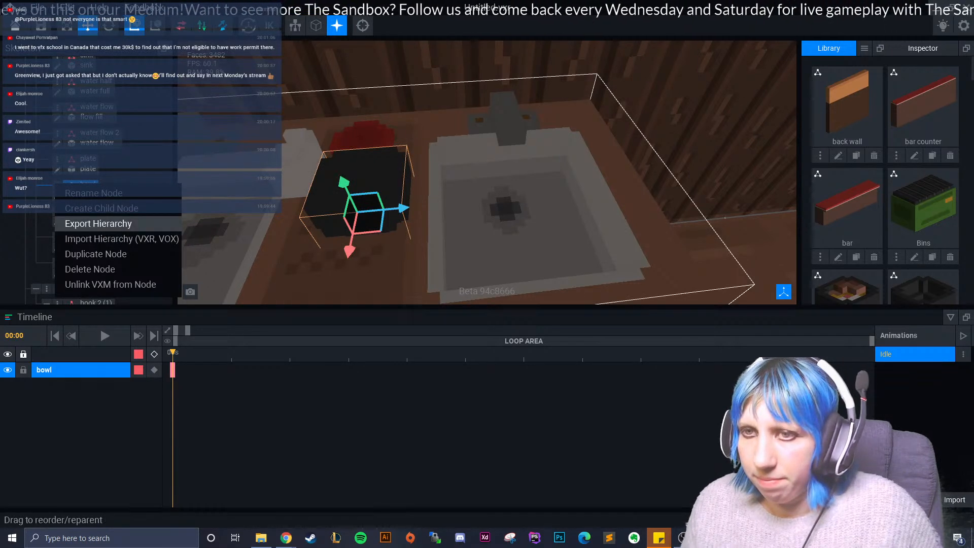
{"action": "left_click", "coordinate": [96, 253]}
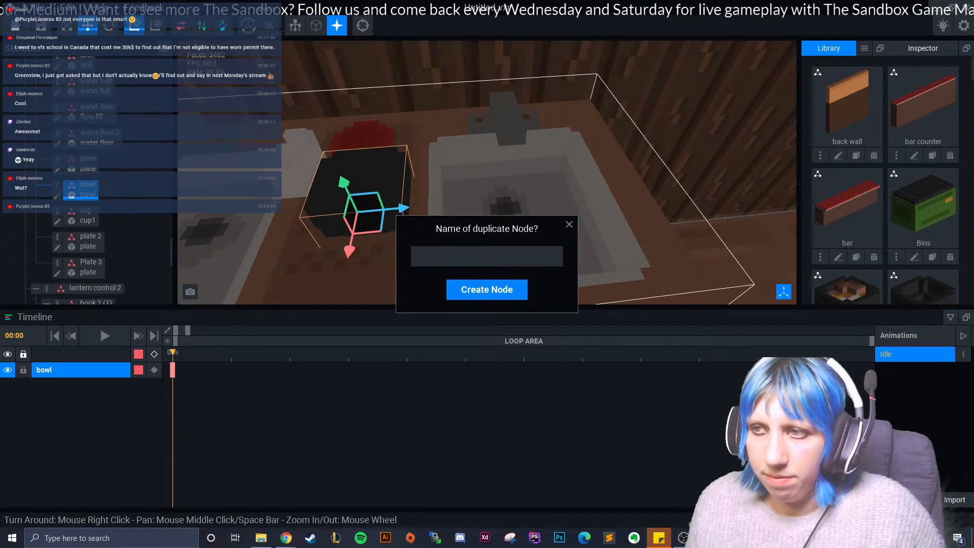
{"action": "type", "text": "bowl 2"}
{"action": "key", "text": "Return"}
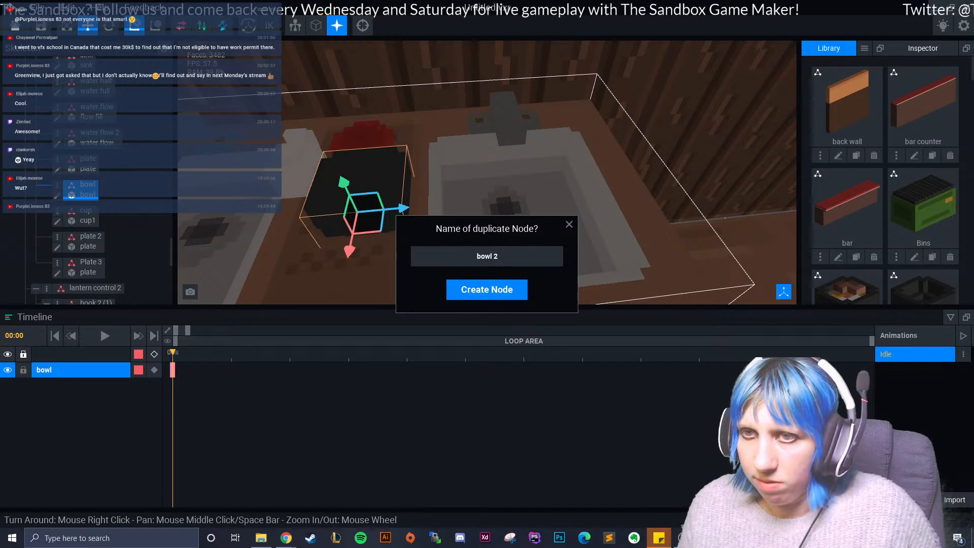
{"action": "key", "text": "BackSpace"}
{"action": "type", "text": "2a"}
{"action": "key", "text": "Return"}
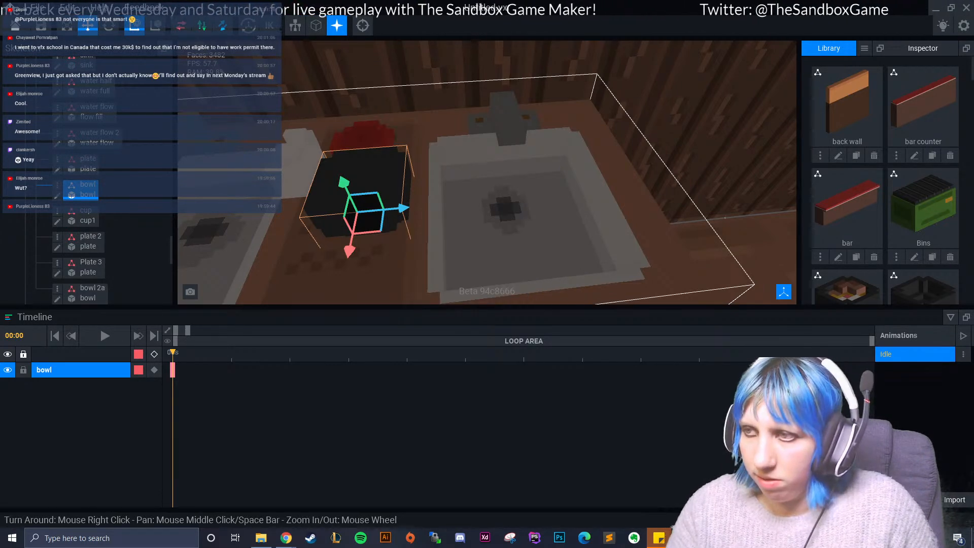
{"action": "left_click_drag", "start_coordinate": [344, 183], "coordinate": [372, 243]}
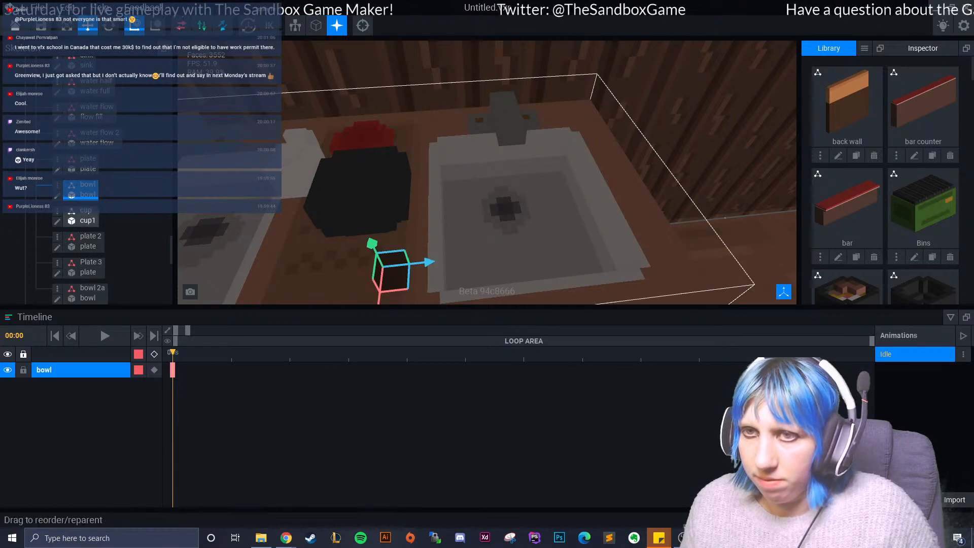
- Check the dishes between the two sinks from a low angle and the sink corner from the bar
{"action": "right_click_drag", "start_coordinate": [477, 236], "coordinate": [477, 237]}
{"action": "left_click", "coordinate": [477, 237]}
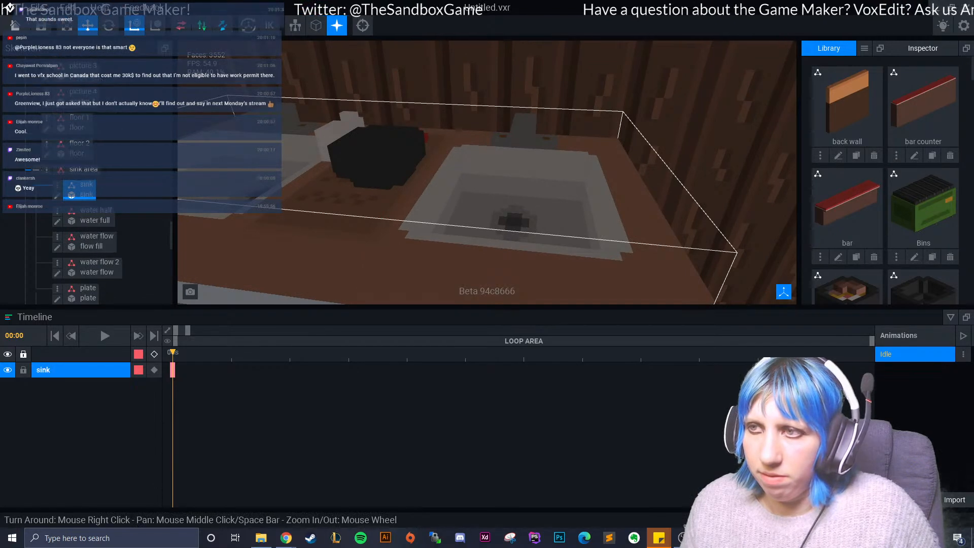
{"action": "scroll", "coordinate": [477, 237], "scroll_direction": "down", "scroll_amount": 6}
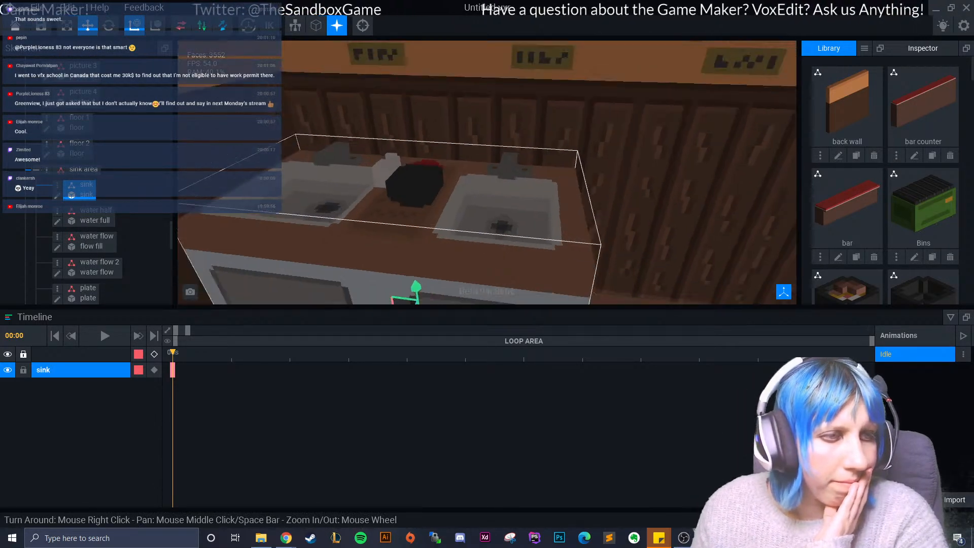
{"action": "right_click_drag", "start_coordinate": [477, 237], "coordinate": [386, 223]}
{"action": "scroll", "coordinate": [487, 173], "scroll_direction": "down", "scroll_amount": 10}
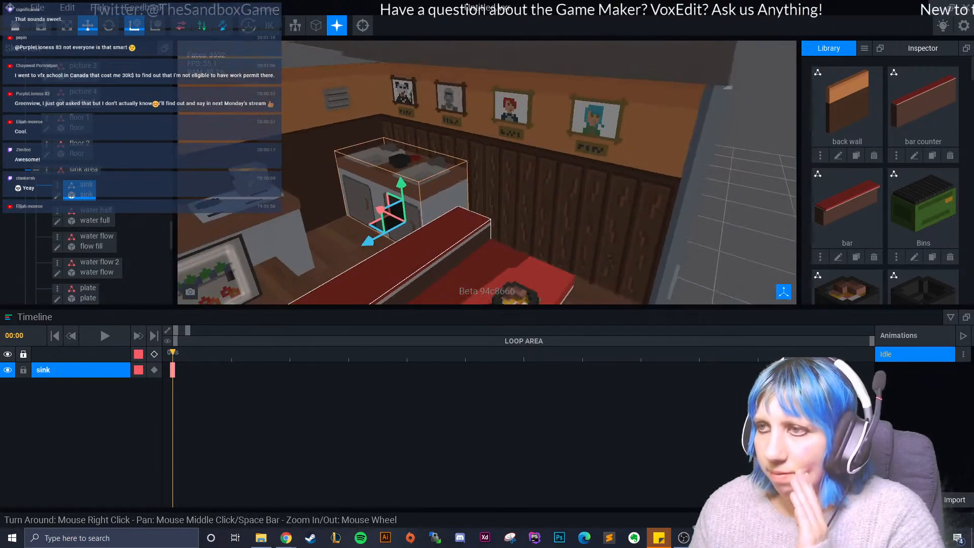
{"action": "left_click", "coordinate": [594, 224]}
- Examine the red plates and black bowls beside the sink up close from above
{"action": "right_click_drag", "start_coordinate": [615, 216], "coordinate": [614, 254]}
{"action": "scroll", "coordinate": [593, 224], "scroll_direction": "up", "scroll_amount": 5}
{"action": "scroll", "coordinate": [487, 218], "scroll_direction": "up", "scroll_amount": 5}
{"action": "right_click_drag", "start_coordinate": [487, 218], "coordinate": [376, 201]}
{"action": "middle_click_drag", "start_coordinate": [376, 200], "coordinate": [457, 213]}
{"action": "scroll", "coordinate": [457, 213], "scroll_direction": "up", "scroll_amount": 4}
{"action": "middle_click_drag", "start_coordinate": [325, 203], "coordinate": [440, 198]}
{"action": "scroll", "coordinate": [440, 198], "scroll_direction": "up", "scroll_amount": 3}
{"action": "mouse_move", "coordinate": [440, 198]}
{"action": "right_mouse_down"}
{"action": "mouse_move", "coordinate": [345, 215]}
{"action": "mouse_move", "coordinate": [440, 198]}
{"action": "right_mouse_up"}
{"action": "middle_click_drag", "start_coordinate": [440, 198], "coordinate": [294, 266]}
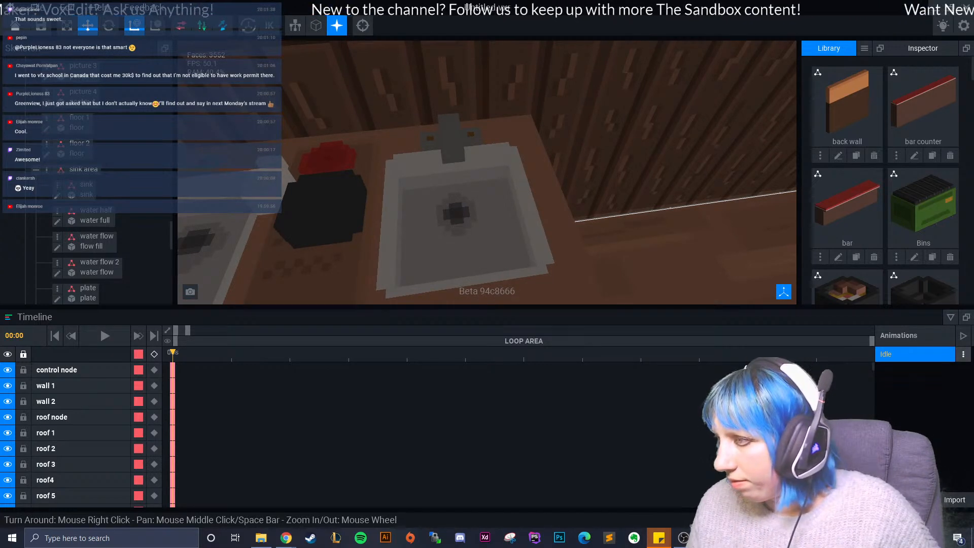
- Review the whole shop from outside, from the front corner round to the centre of the open front
{"action": "scroll", "coordinate": [550, 233], "scroll_direction": "down", "scroll_amount": 6}
{"action": "scroll", "coordinate": [550, 233], "scroll_direction": "down", "scroll_amount": 5}
{"action": "right_click_drag", "start_coordinate": [550, 233], "coordinate": [520, 228]}
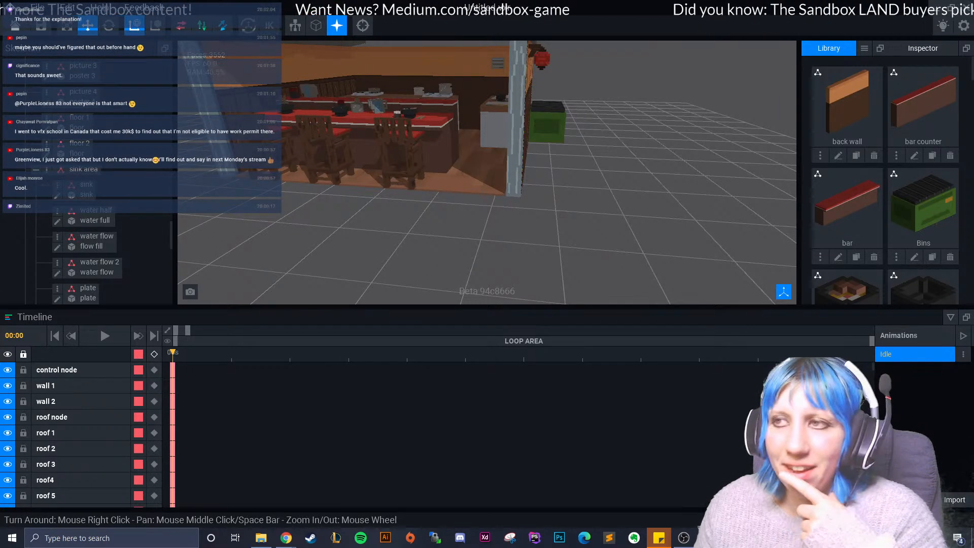
{"action": "right_click_drag", "start_coordinate": [431, 132], "coordinate": [422, 167]}
{"action": "middle_click_drag", "start_coordinate": [421, 167], "coordinate": [419, 236]}
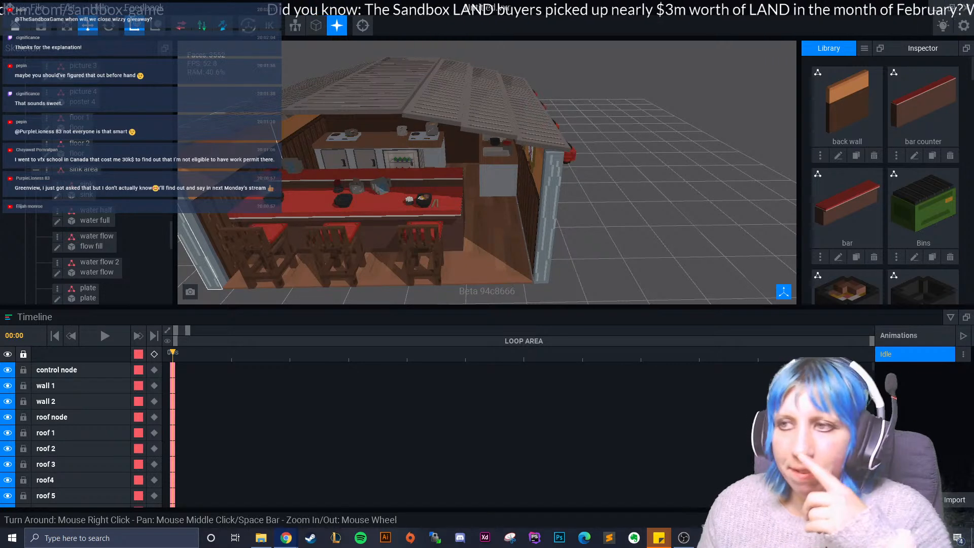
{"action": "middle_click_drag", "start_coordinate": [208, 257], "coordinate": [302, 248]}
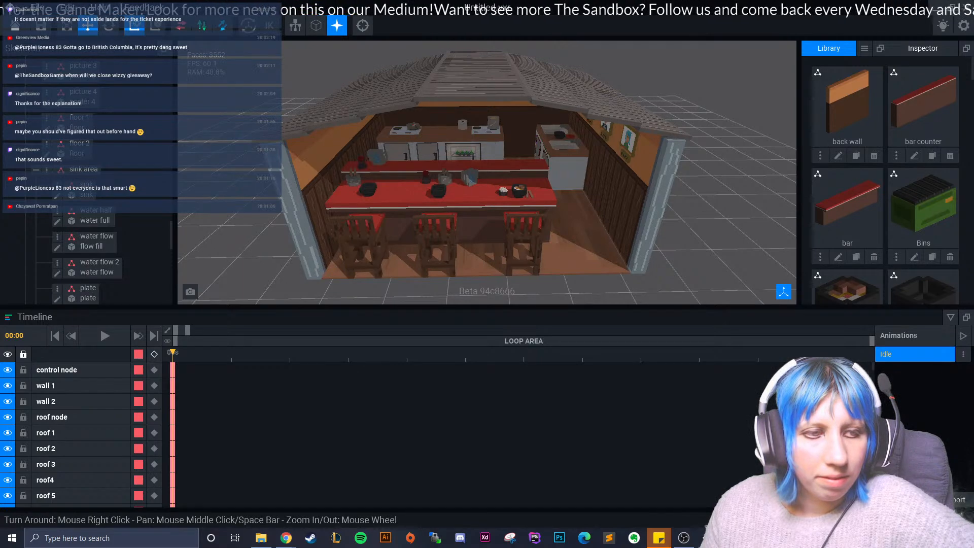
- Inspect the ramen bowl and tableware on the bar, the cooking counter with its glass-fronted fridge, and the sink counter
{"action": "right_click_drag", "start_coordinate": [361, 227], "coordinate": [307, 254]}
{"action": "scroll", "coordinate": [390, 227], "scroll_direction": "up", "scroll_amount": 8}
{"action": "scroll", "coordinate": [378, 184], "scroll_direction": "up", "scroll_amount": 7}
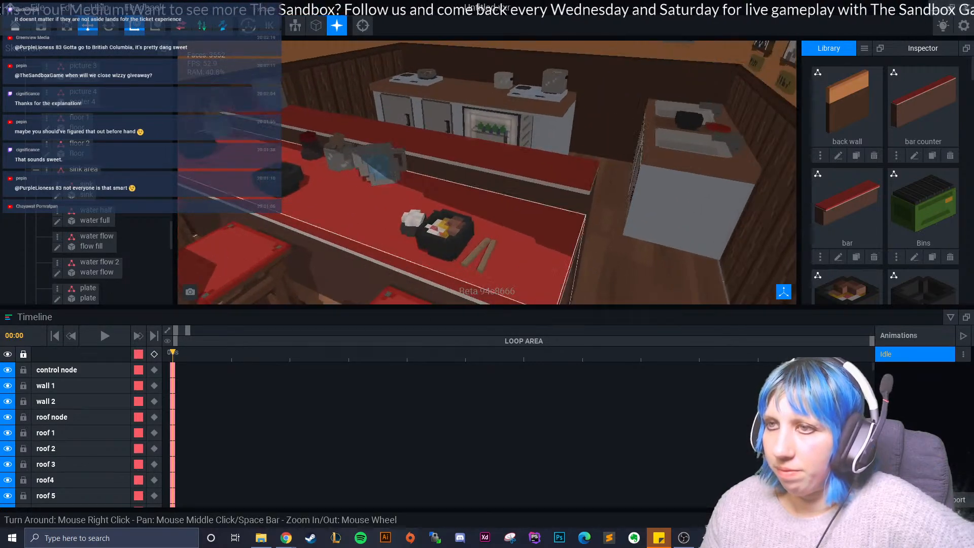
{"action": "scroll", "coordinate": [437, 178], "scroll_direction": "up", "scroll_amount": 2}
{"action": "right_click_drag", "start_coordinate": [442, 175], "coordinate": [492, 162]}
{"action": "scroll", "coordinate": [488, 168], "scroll_direction": "down", "scroll_amount": 3}
{"action": "right_click_drag", "start_coordinate": [472, 147], "coordinate": [375, 51]}
{"action": "scroll", "coordinate": [432, 137], "scroll_direction": "down", "scroll_amount": 6}
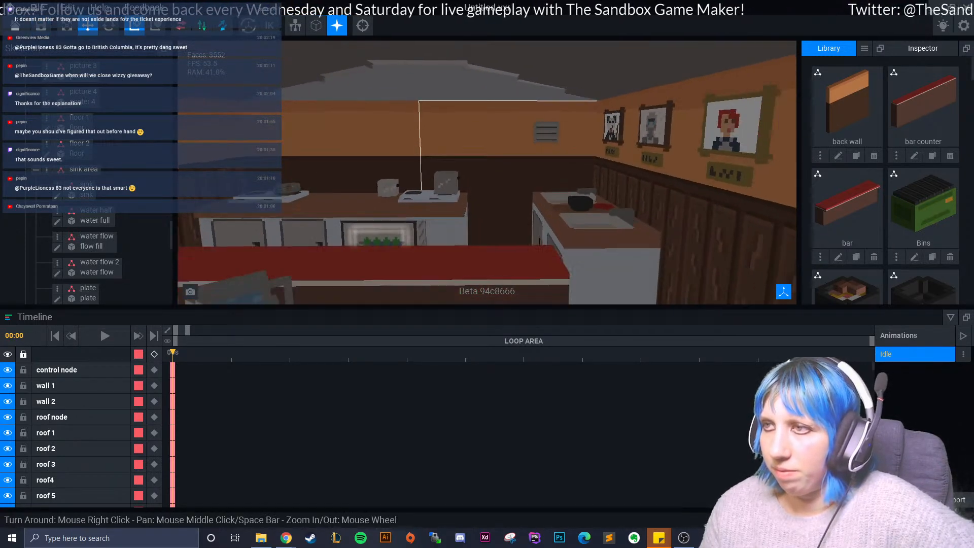
{"action": "right_click_drag", "start_coordinate": [427, 137], "coordinate": [437, 194]}
{"action": "scroll", "coordinate": [437, 168], "scroll_direction": "up", "scroll_amount": 5}
{"action": "scroll", "coordinate": [437, 175], "scroll_direction": "up", "scroll_amount": 3}
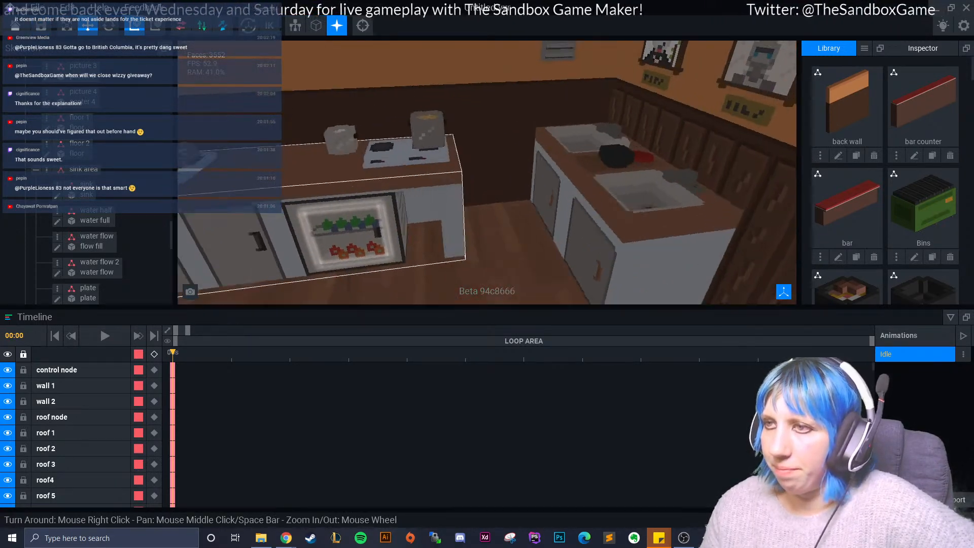
- Consult the sticky note listing prop ideas such as the mouse trap and big cat, and return to the kitchen view
{"action": "mouse_move", "coordinate": [659, 538]}
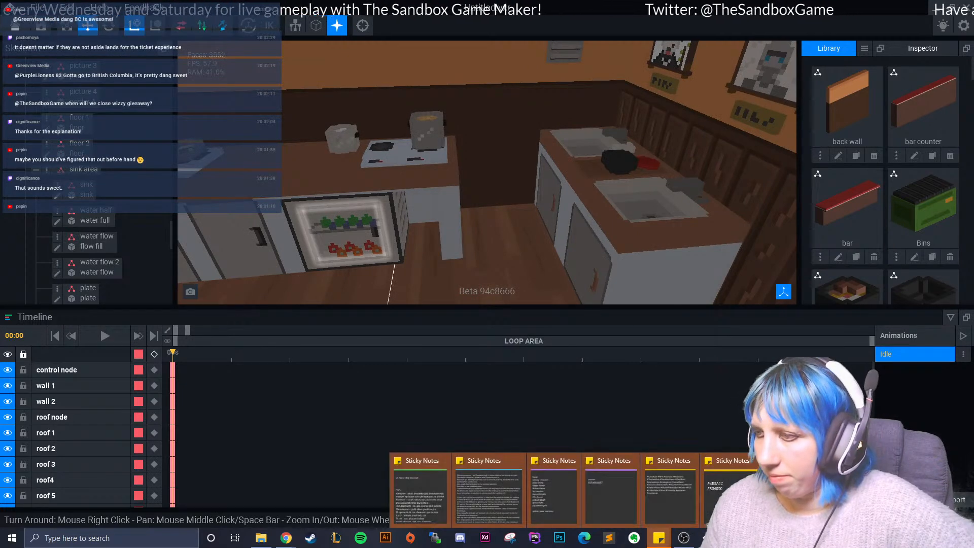
{"action": "left_click", "coordinate": [792, 494]}
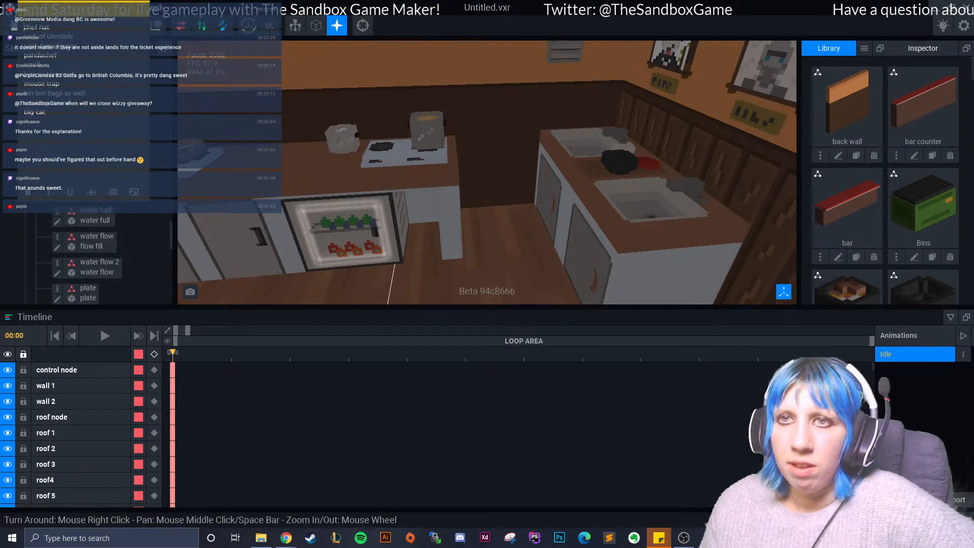
{"action": "scroll", "coordinate": [624, 406], "scroll_direction": "down", "scroll_amount": 2}
- Reopen the prop ideas sticky note over the front view of the shop and reposition it to read the list
{"action": "scroll", "coordinate": [630, 178], "scroll_direction": "down", "scroll_amount": 2}
{"action": "right_click_drag", "start_coordinate": [629, 178], "coordinate": [599, 165]}
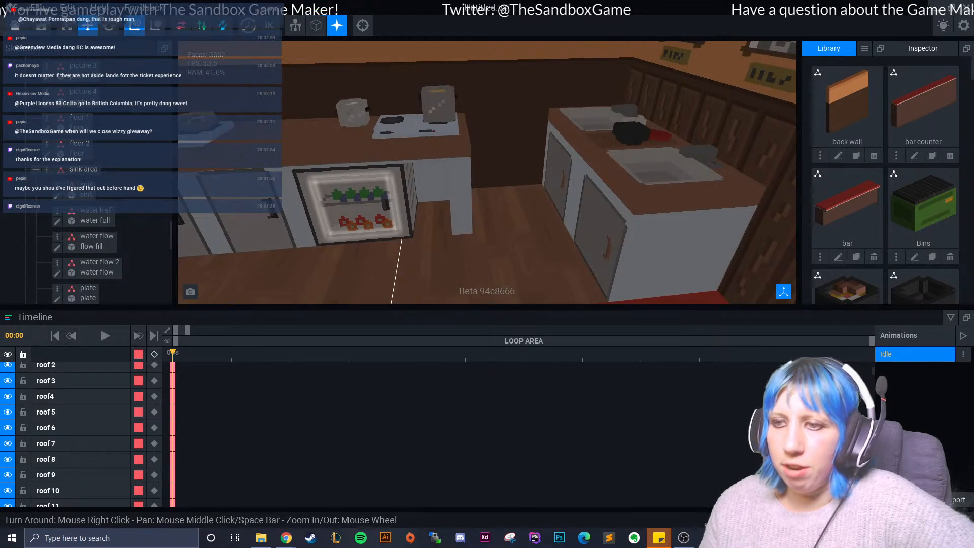
{"action": "scroll", "coordinate": [583, 203], "scroll_direction": "down", "scroll_amount": 6}
{"action": "right_click_drag", "start_coordinate": [556, 264], "coordinate": [487, 237]}
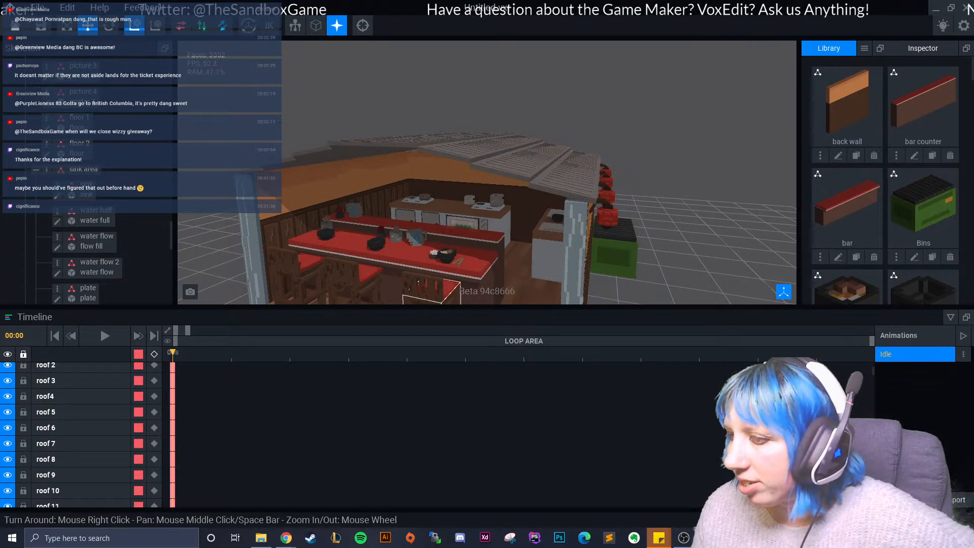
{"action": "mouse_move", "coordinate": [659, 538]}
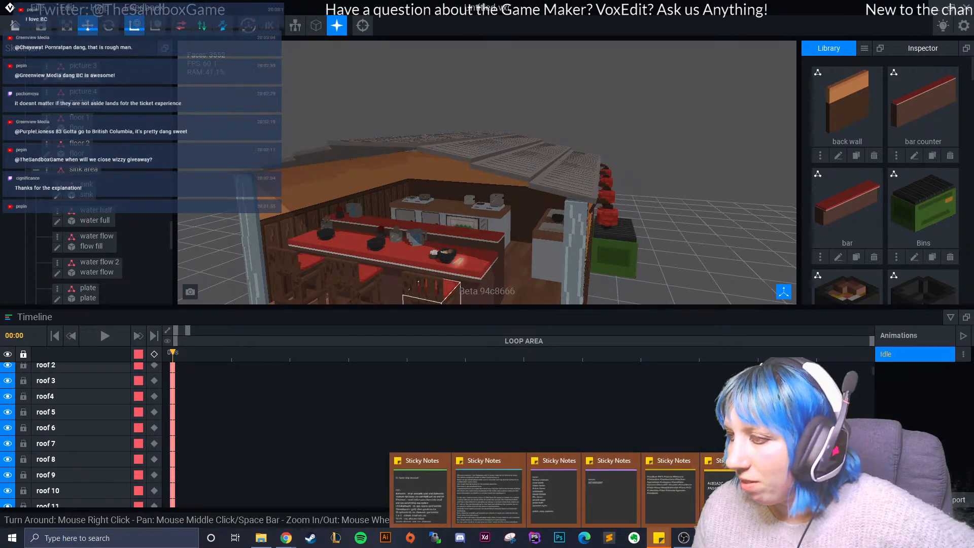
{"action": "mouse_move", "coordinate": [408, 460]}
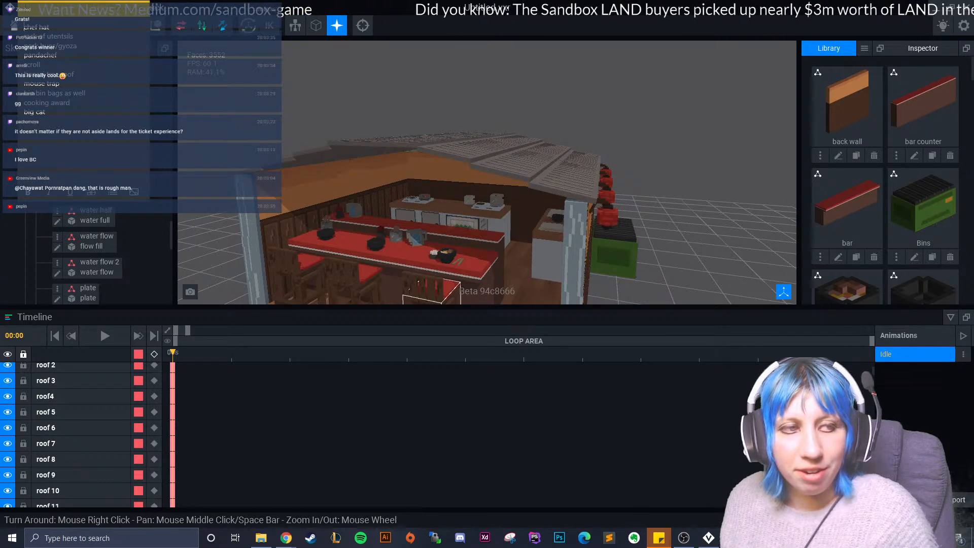
{"action": "mouse_move", "coordinate": [69, 11]}
{"action": "left_mouse_down"}
{"action": "mouse_move", "coordinate": [68, 40]}
{"action": "mouse_move", "coordinate": [76, 24]}
{"action": "left_mouse_up"}
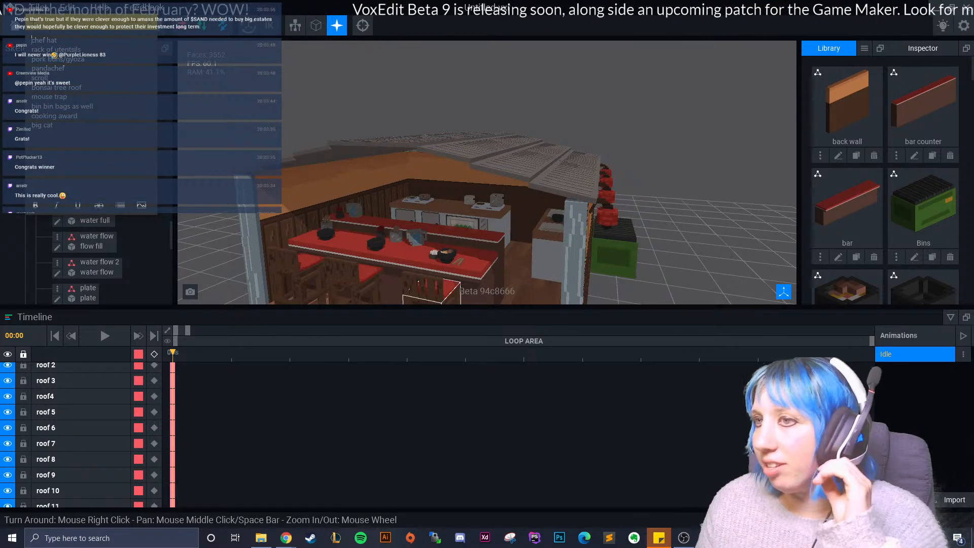
- Review the shop's exterior from the open front round to the vented back wall and the roof, returning to the front corner
{"action": "right_click_drag", "start_coordinate": [364, 227], "coordinate": [282, 194]}
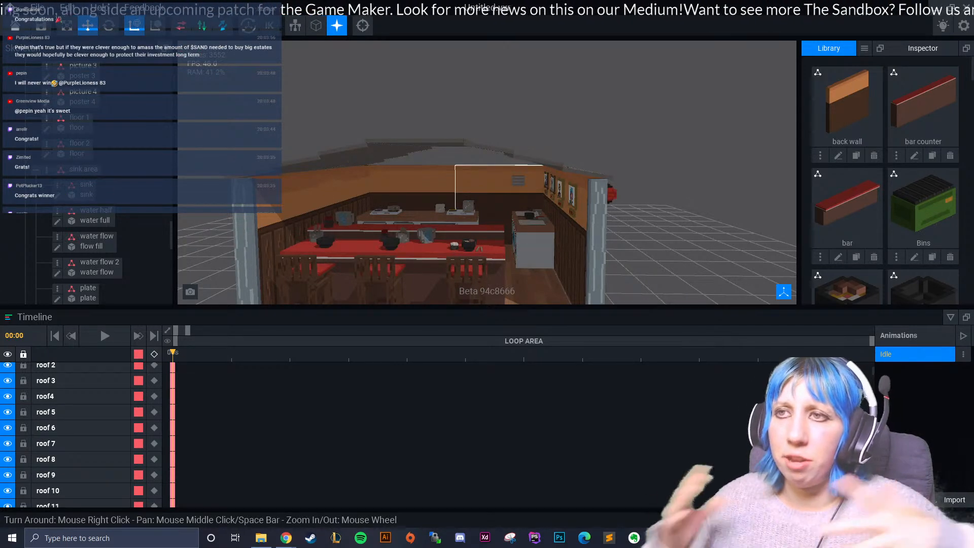
{"action": "right_click_drag", "start_coordinate": [475, 223], "coordinate": [475, 223]}
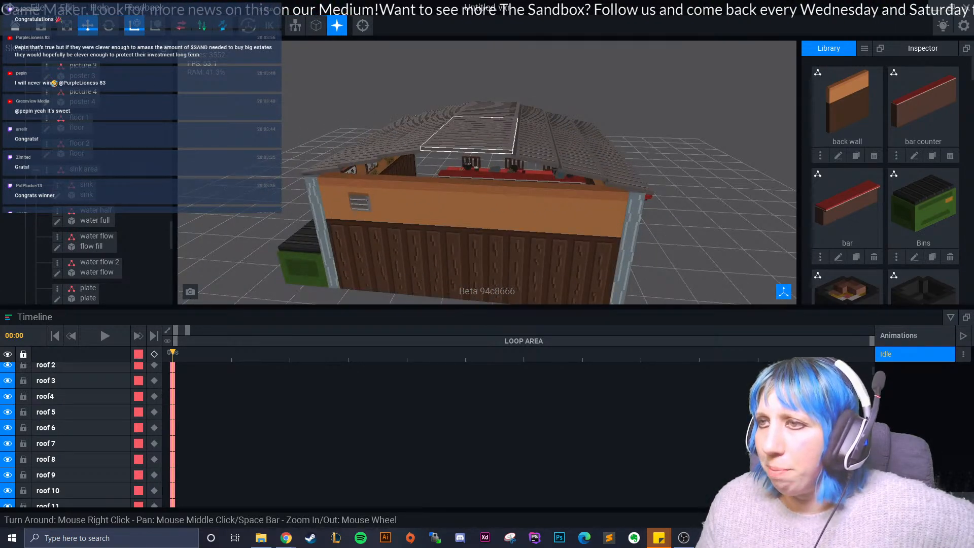
{"action": "right_click_drag", "start_coordinate": [406, 239], "coordinate": [304, 178]}
{"action": "scroll", "coordinate": [350, 183], "scroll_direction": "up", "scroll_amount": 3}
{"action": "scroll", "coordinate": [351, 183], "scroll_direction": "down", "scroll_amount": 4}
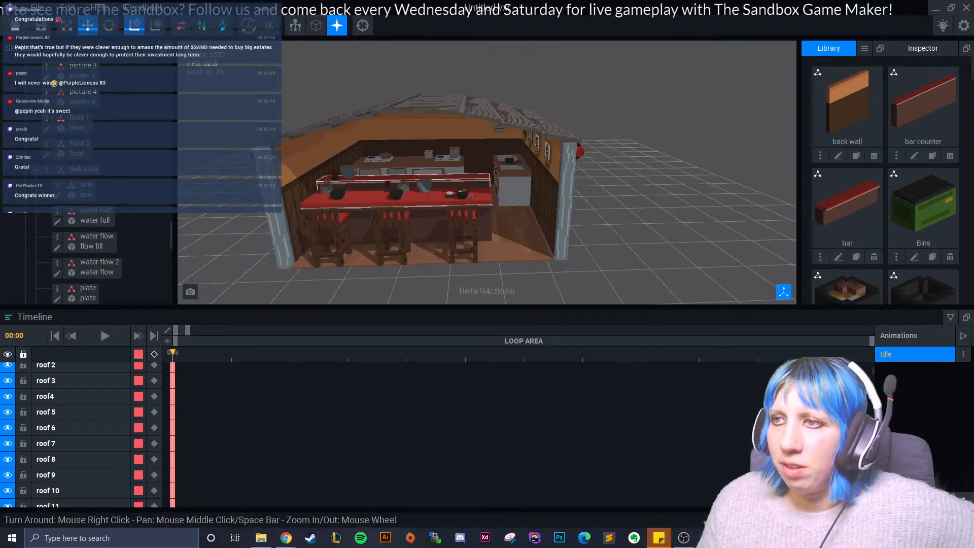
{"action": "right_click_drag", "start_coordinate": [457, 190], "coordinate": [363, 186]}
{"action": "scroll", "coordinate": [477, 223], "scroll_direction": "up", "scroll_amount": 3}
{"action": "scroll", "coordinate": [510, 229], "scroll_direction": "down", "scroll_amount": 1}
{"action": "right_click_drag", "start_coordinate": [510, 228], "coordinate": [492, 242]}
{"action": "scroll", "coordinate": [410, 242], "scroll_direction": "up", "scroll_amount": 2}
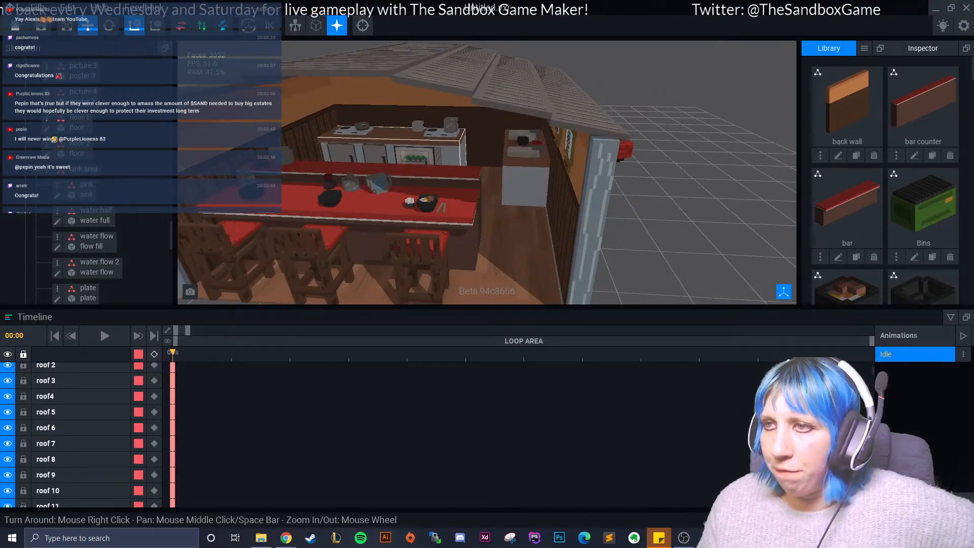
- Inspect the ramen bowl and chopsticks on the bar, then the glass-fronted fridge behind the counter
{"action": "scroll", "coordinate": [363, 155], "scroll_direction": "up", "scroll_amount": 3}
{"action": "middle_click_drag", "start_coordinate": [363, 156], "coordinate": [378, 197]}
{"action": "scroll", "coordinate": [378, 197], "scroll_direction": "up", "scroll_amount": 2}
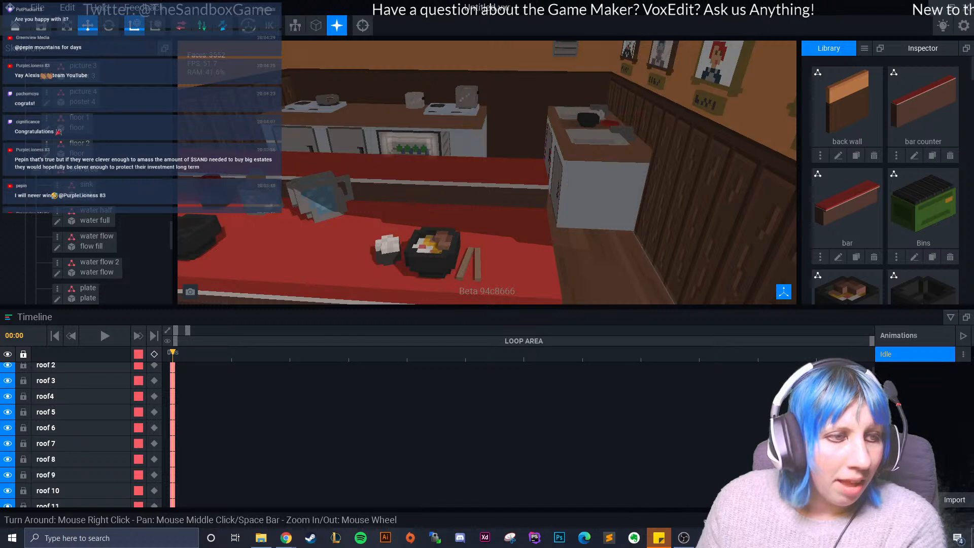
{"action": "right_click_drag", "start_coordinate": [435, 232], "coordinate": [462, 198]}
{"action": "scroll", "coordinate": [463, 190], "scroll_direction": "up", "scroll_amount": 4}
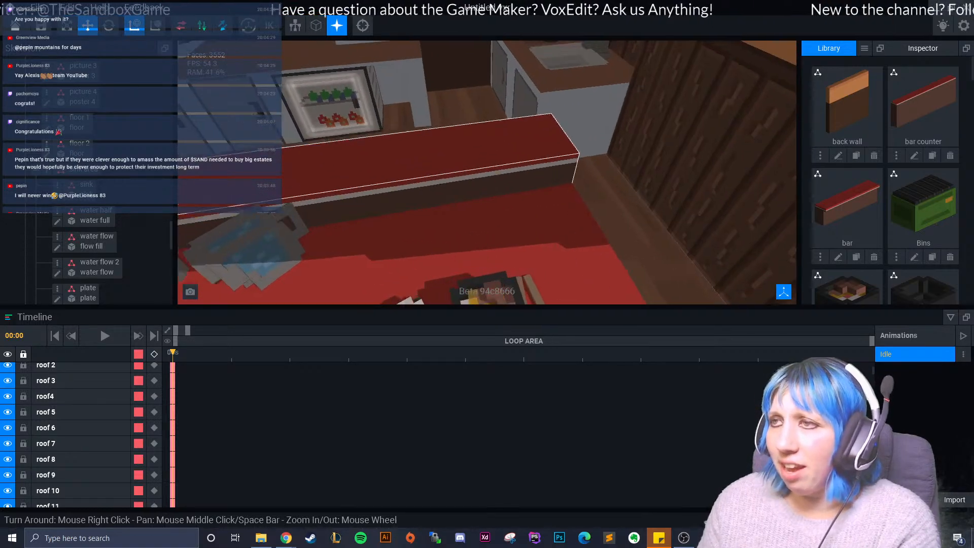
{"action": "middle_click_drag", "start_coordinate": [394, 135], "coordinate": [413, 171]}
{"action": "scroll", "coordinate": [414, 171], "scroll_direction": "up", "scroll_amount": 3}
{"action": "mouse_move", "coordinate": [413, 171]}
{"action": "right_mouse_down"}
{"action": "mouse_move", "coordinate": [386, 160]}
{"action": "mouse_move", "coordinate": [413, 172]}
{"action": "mouse_move", "coordinate": [401, 168]}
{"action": "right_mouse_up"}
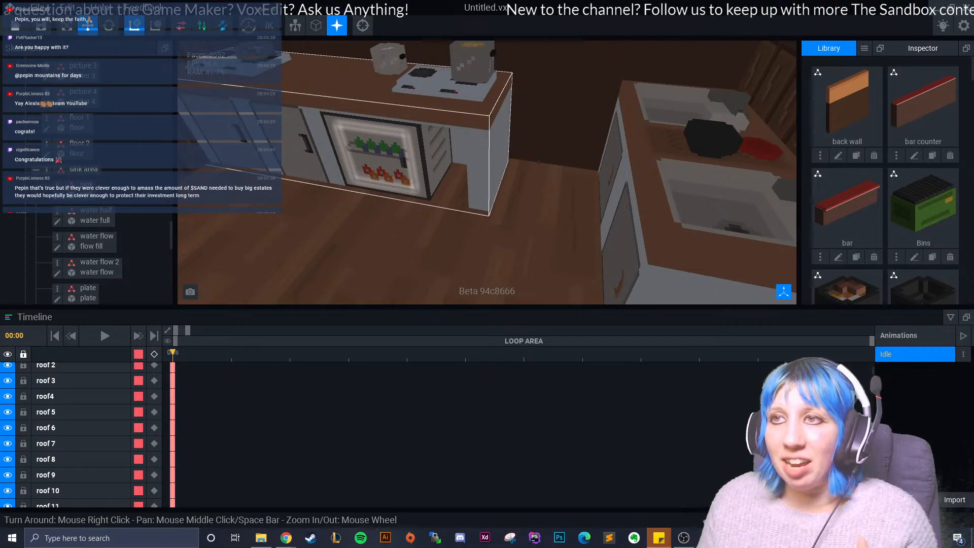
- Examine the filled pan and the pot on the cooking counter's stoves up close
{"action": "middle_click_drag", "start_coordinate": [401, 168], "coordinate": [385, 223]}
{"action": "scroll", "coordinate": [422, 203], "scroll_direction": "up", "scroll_amount": 4}
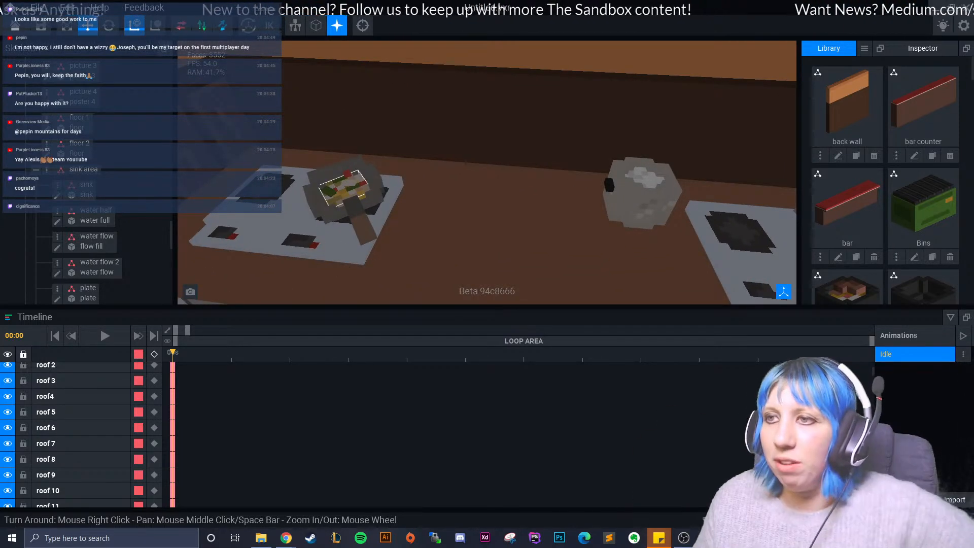
{"action": "right_click_drag", "start_coordinate": [355, 206], "coordinate": [343, 207]}
{"action": "middle_click_drag", "start_coordinate": [343, 207], "coordinate": [305, 198]}
{"action": "scroll", "coordinate": [488, 182], "scroll_direction": "down", "scroll_amount": 2}
- Inspect the four framed character portraits and their nameplates on the wall above the sinks, ending towards the wall vent
{"action": "middle_click_drag", "start_coordinate": [609, 193], "coordinate": [508, 177]}
{"action": "right_click_drag", "start_coordinate": [507, 177], "coordinate": [541, 181]}
{"action": "scroll", "coordinate": [416, 182], "scroll_direction": "down", "scroll_amount": 4}
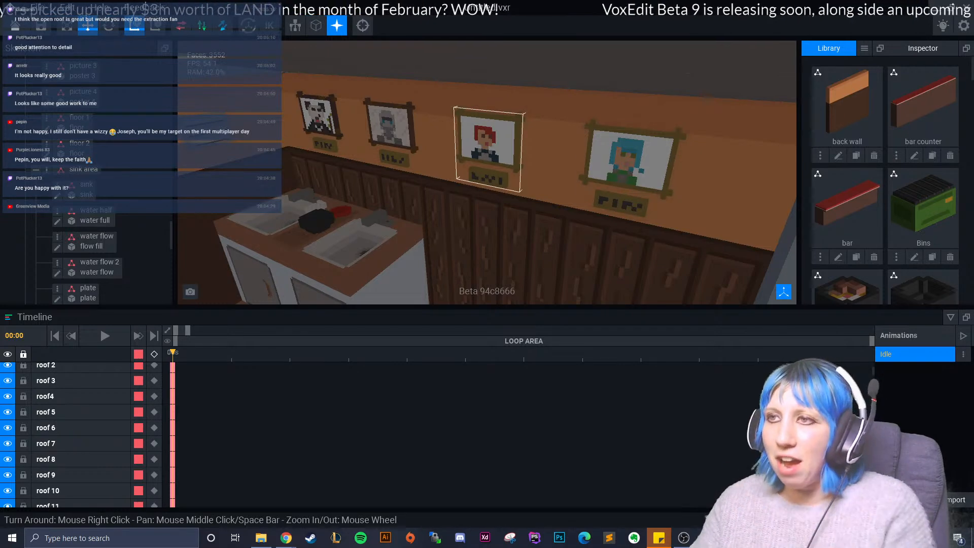
{"action": "right_click_drag", "start_coordinate": [449, 153], "coordinate": [406, 165]}
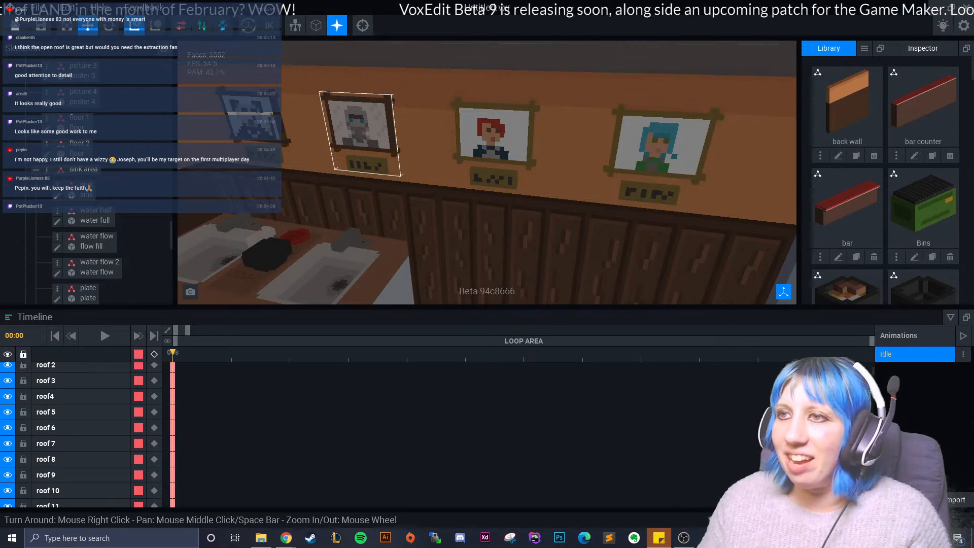
{"action": "scroll", "coordinate": [497, 132], "scroll_direction": "up", "scroll_amount": 2}
{"action": "middle_click_drag", "start_coordinate": [328, 122], "coordinate": [464, 189]}
{"action": "scroll", "coordinate": [424, 183], "scroll_direction": "up", "scroll_amount": 1}
{"action": "scroll", "coordinate": [488, 173], "scroll_direction": "down", "scroll_amount": 1}
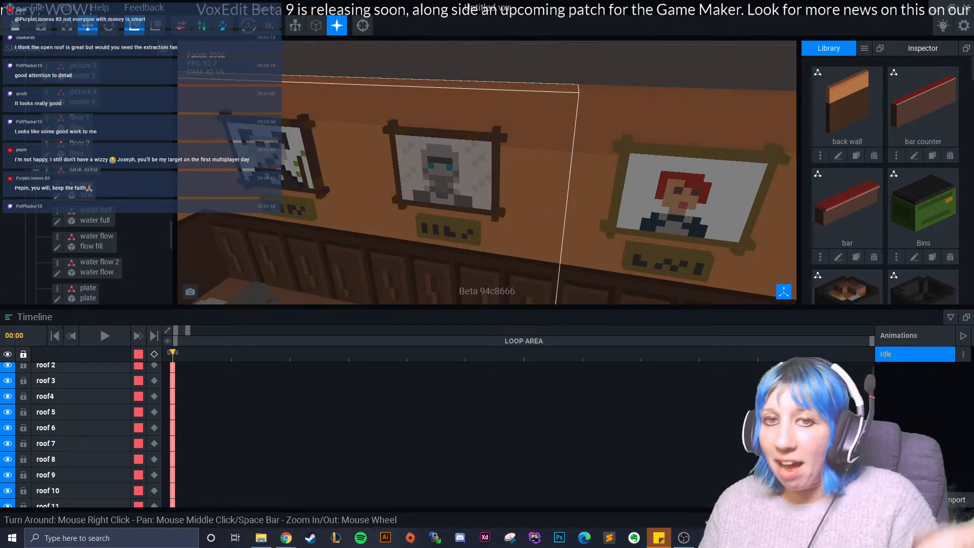
{"action": "mouse_move", "coordinate": [378, 199]}
{"action": "right_mouse_down"}
{"action": "mouse_move", "coordinate": [399, 209]}
{"action": "mouse_move", "coordinate": [382, 195]}
{"action": "right_mouse_up"}
{"action": "scroll", "coordinate": [399, 209], "scroll_direction": "down", "scroll_amount": 2}
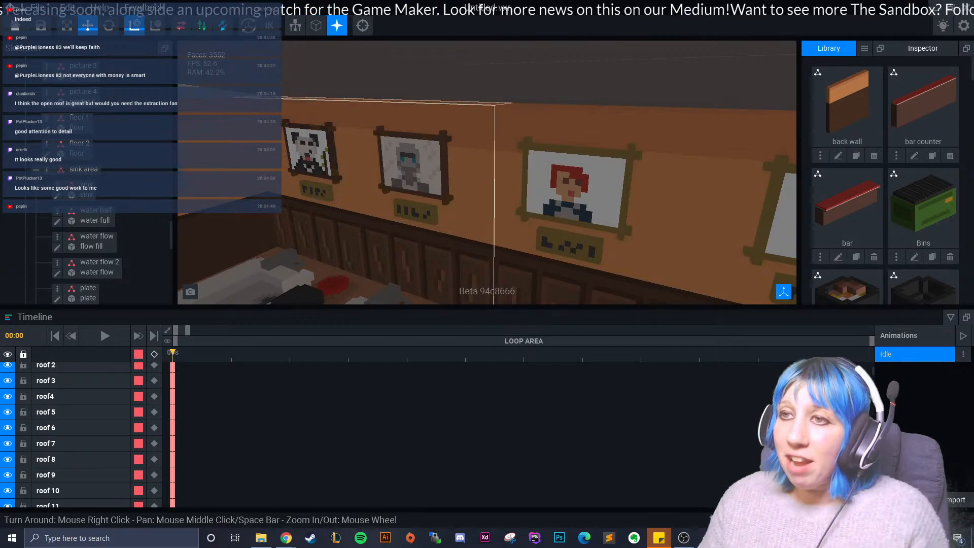
{"action": "middle_click_drag", "start_coordinate": [355, 188], "coordinate": [410, 203]}
{"action": "scroll", "coordinate": [411, 203], "scroll_direction": "up", "scroll_amount": 2}
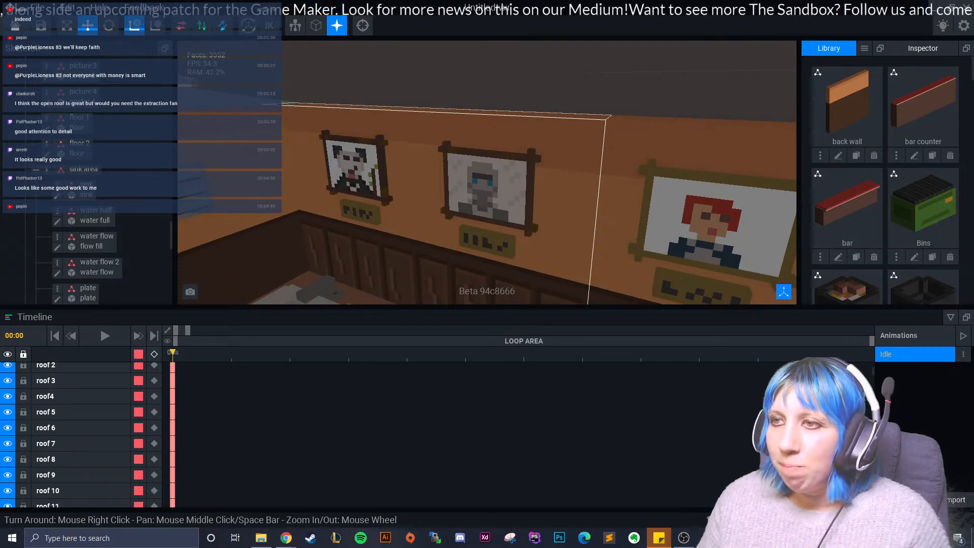
{"action": "scroll", "coordinate": [410, 203], "scroll_direction": "down", "scroll_amount": 4}
{"action": "right_click_drag", "start_coordinate": [410, 203], "coordinate": [457, 215]}
{"action": "scroll", "coordinate": [456, 215], "scroll_direction": "up", "scroll_amount": 3}
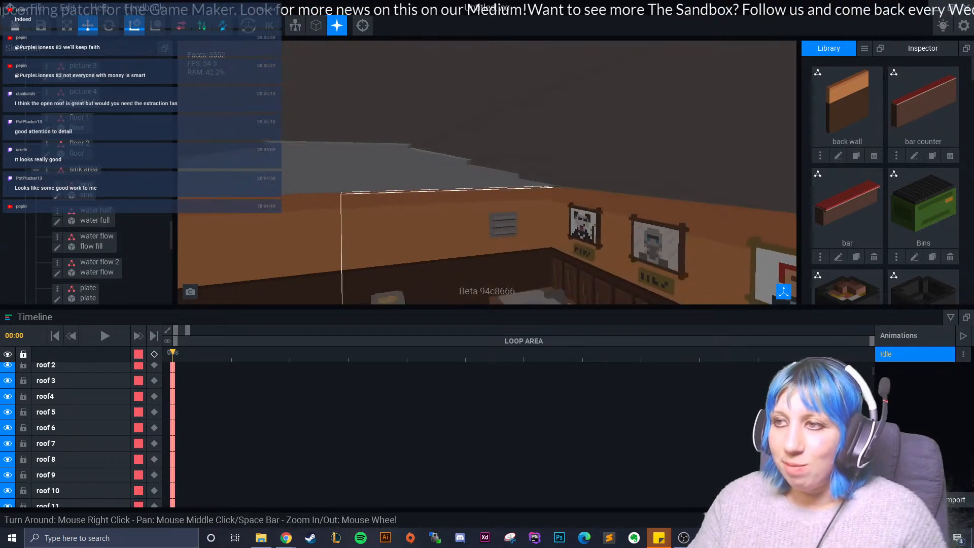
- Review the stools, bar and interior from outside the shop's open front at several angles
{"action": "middle_click_drag", "start_coordinate": [457, 216], "coordinate": [451, 196]}
{"action": "scroll", "coordinate": [426, 132], "scroll_direction": "down", "scroll_amount": 6}
{"action": "right_click_drag", "start_coordinate": [373, 117], "coordinate": [418, 193]}
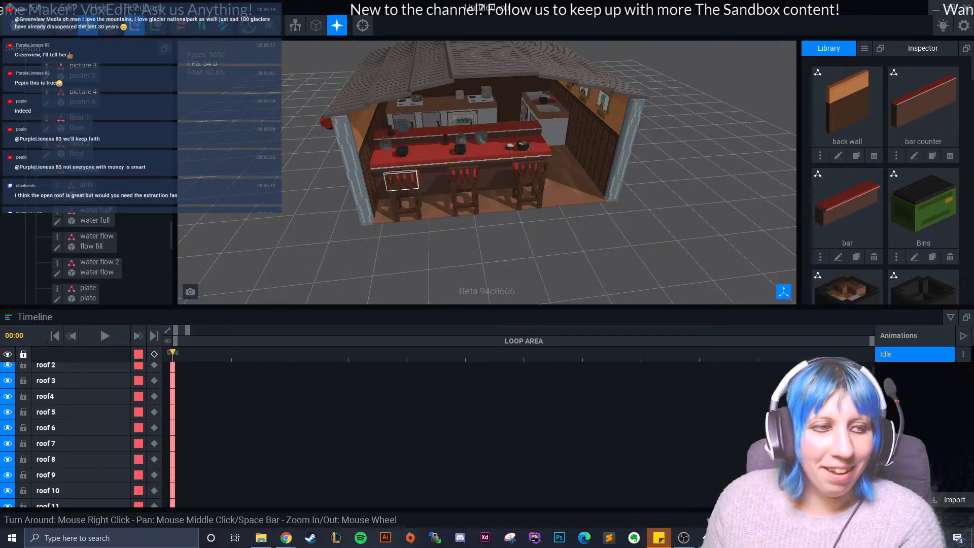
{"action": "right_click_drag", "start_coordinate": [542, 114], "coordinate": [553, 110]}
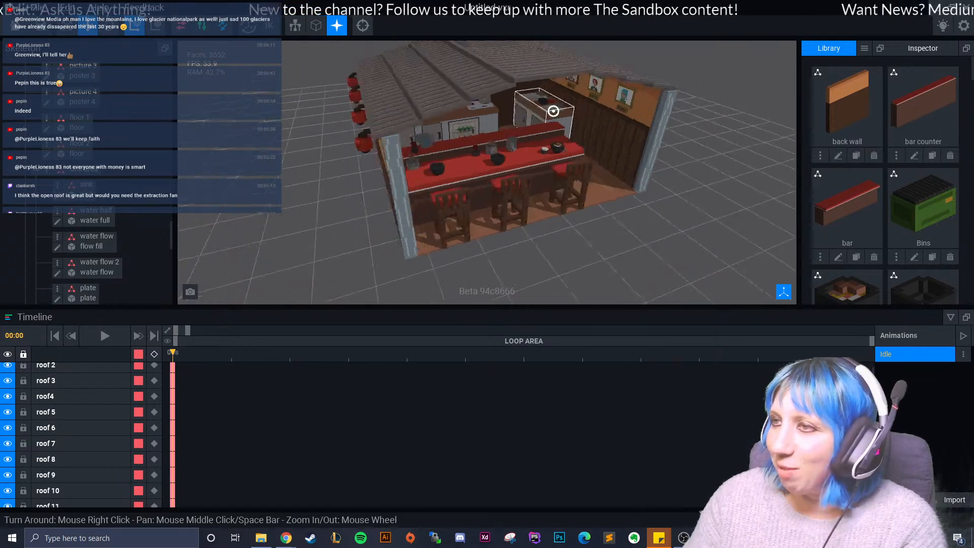
{"action": "scroll", "coordinate": [553, 111], "scroll_direction": "up", "scroll_amount": 5}
{"action": "scroll", "coordinate": [459, 152], "scroll_direction": "down", "scroll_amount": 2}
{"action": "right_click_drag", "start_coordinate": [459, 152], "coordinate": [464, 121]}
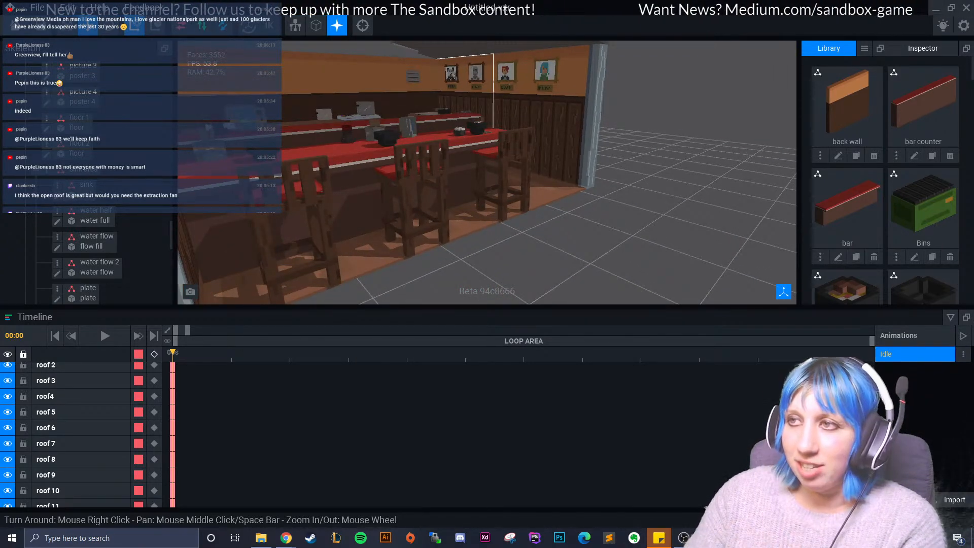
{"action": "right_click_drag", "start_coordinate": [475, 76], "coordinate": [536, 137]}
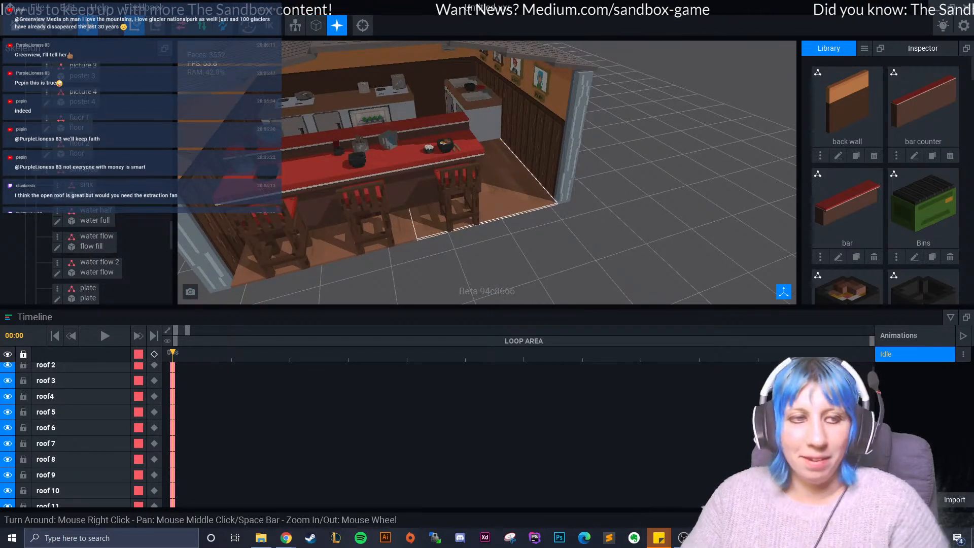
{"action": "right_click_drag", "start_coordinate": [457, 220], "coordinate": [576, 212]}
{"action": "right_click_drag", "start_coordinate": [508, 217], "coordinate": [519, 217]}
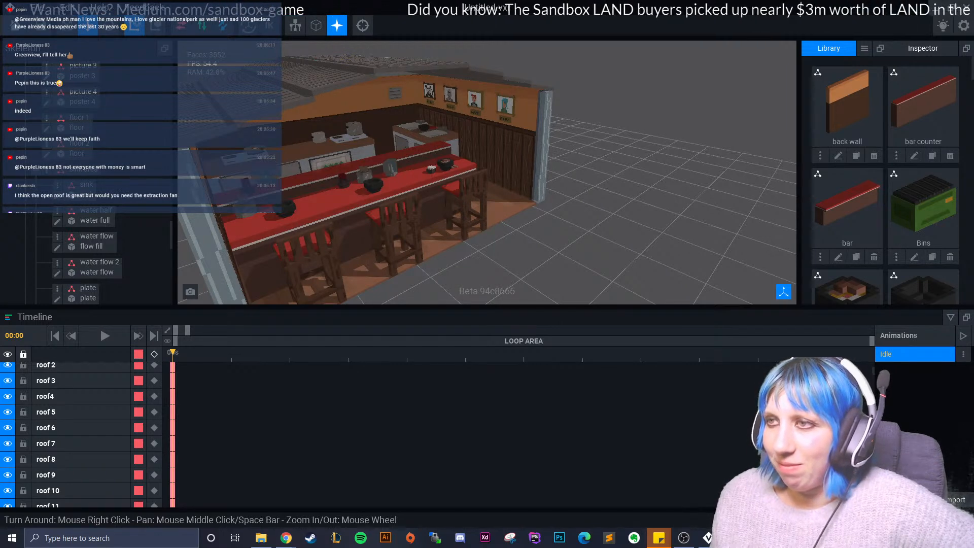
- Examine the full row of wall portraits together with the double sink beneath them
{"action": "scroll", "coordinate": [431, 153], "scroll_direction": "up", "scroll_amount": 4}
{"action": "middle_click_drag", "start_coordinate": [412, 127], "coordinate": [417, 157]}
{"action": "scroll", "coordinate": [417, 157], "scroll_direction": "up", "scroll_amount": 4}
{"action": "right_click_drag", "start_coordinate": [417, 158], "coordinate": [447, 165]}
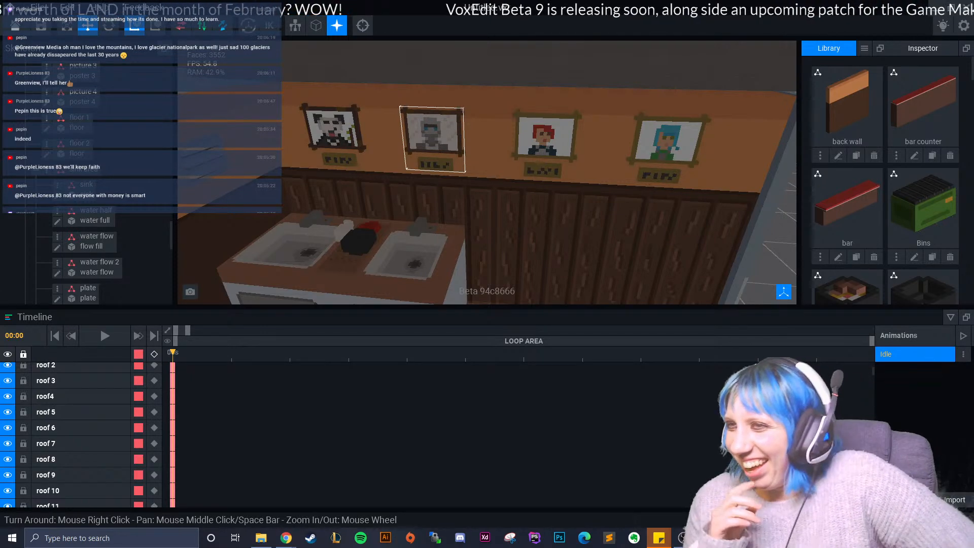
{"action": "scroll", "coordinate": [487, 173], "scroll_direction": "up", "scroll_amount": 5}
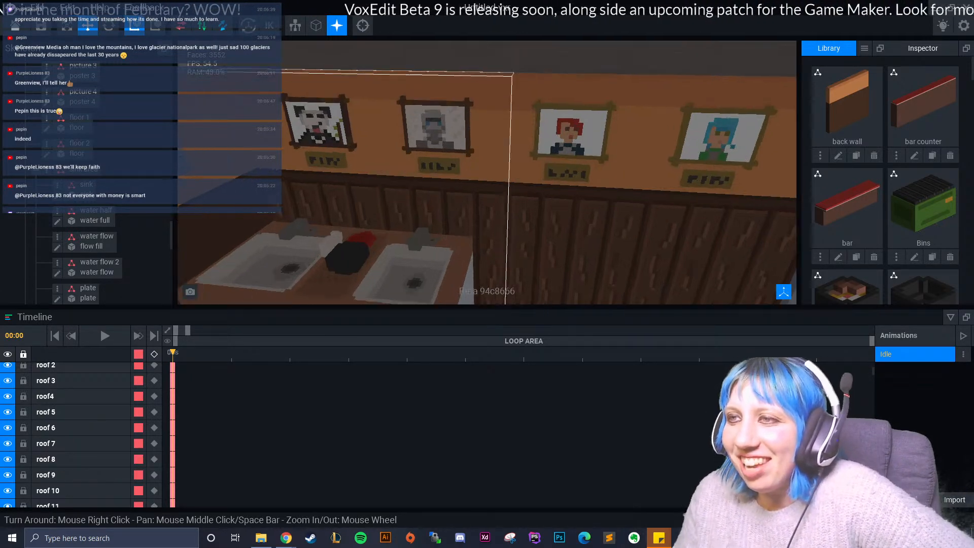
{"action": "right_click_drag", "start_coordinate": [452, 218], "coordinate": [478, 203]}
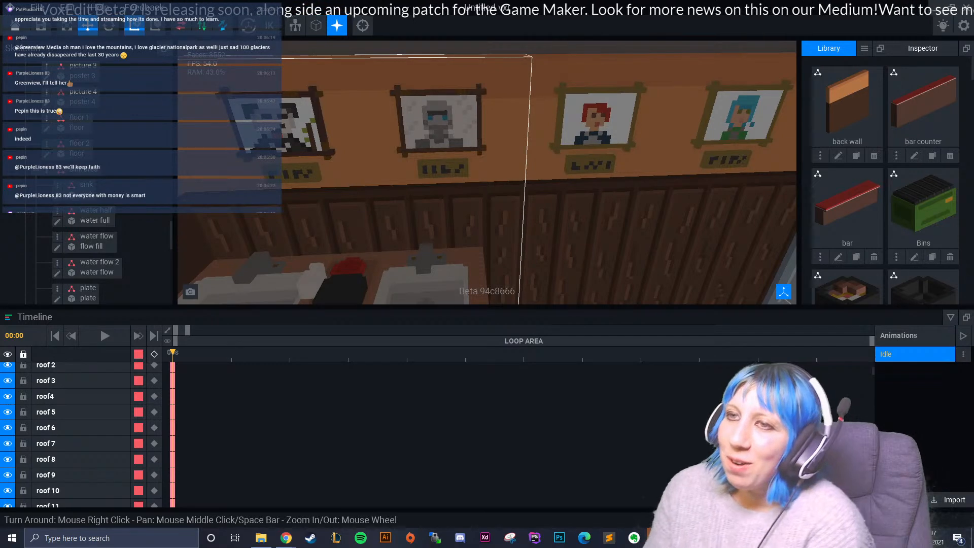
{"action": "right_click_drag", "start_coordinate": [478, 191], "coordinate": [479, 192]}
{"action": "right_click_drag", "start_coordinate": [304, 152], "coordinate": [341, 156]}
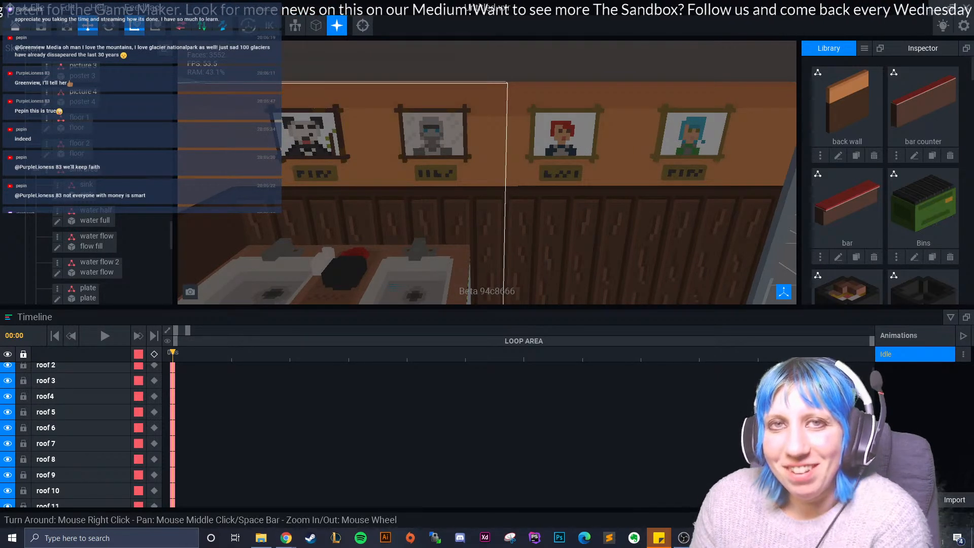
- Compare the panda and grey hooded figure portraits up close, including their nameplates
{"action": "right_click_drag", "start_coordinate": [325, 137], "coordinate": [399, 162]}
{"action": "scroll", "coordinate": [355, 153], "scroll_direction": "up", "scroll_amount": 5}
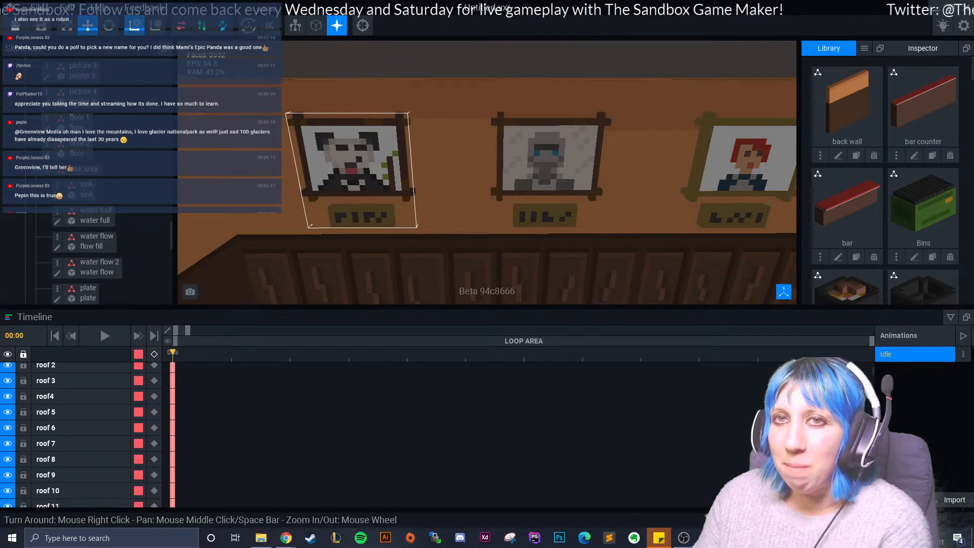
{"action": "scroll", "coordinate": [414, 229], "scroll_direction": "down", "scroll_amount": 5}
{"action": "right_click_drag", "start_coordinate": [421, 228], "coordinate": [416, 230]}
{"action": "scroll", "coordinate": [472, 132], "scroll_direction": "up", "scroll_amount": 5}
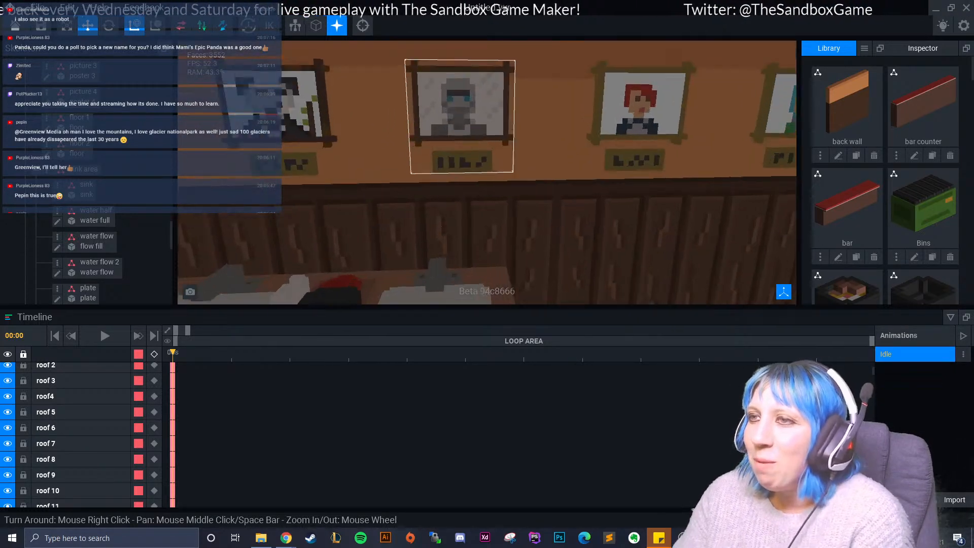
{"action": "scroll", "coordinate": [472, 132], "scroll_direction": "up", "scroll_amount": 2}
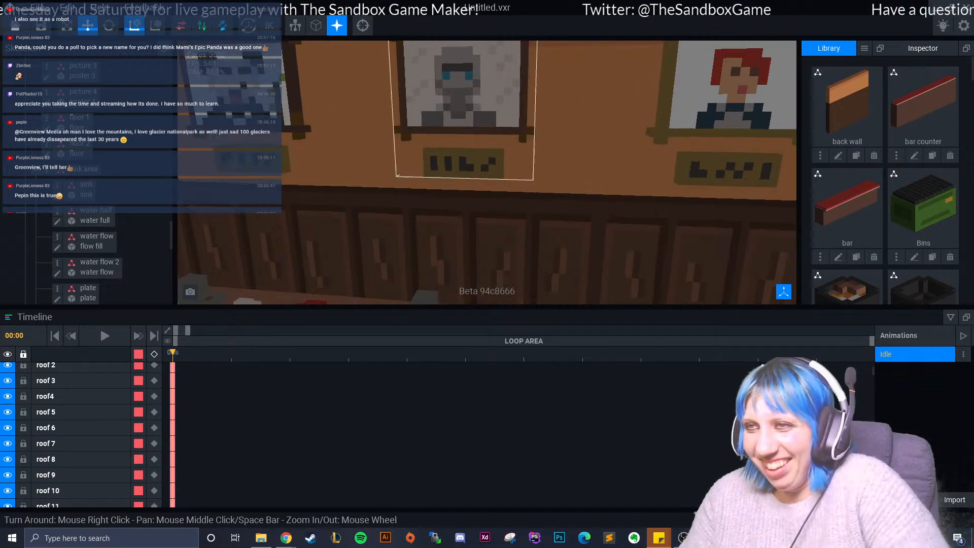
{"action": "scroll", "coordinate": [472, 132], "scroll_direction": "down", "scroll_amount": 6}
{"action": "right_click_drag", "start_coordinate": [472, 137], "coordinate": [421, 150]}
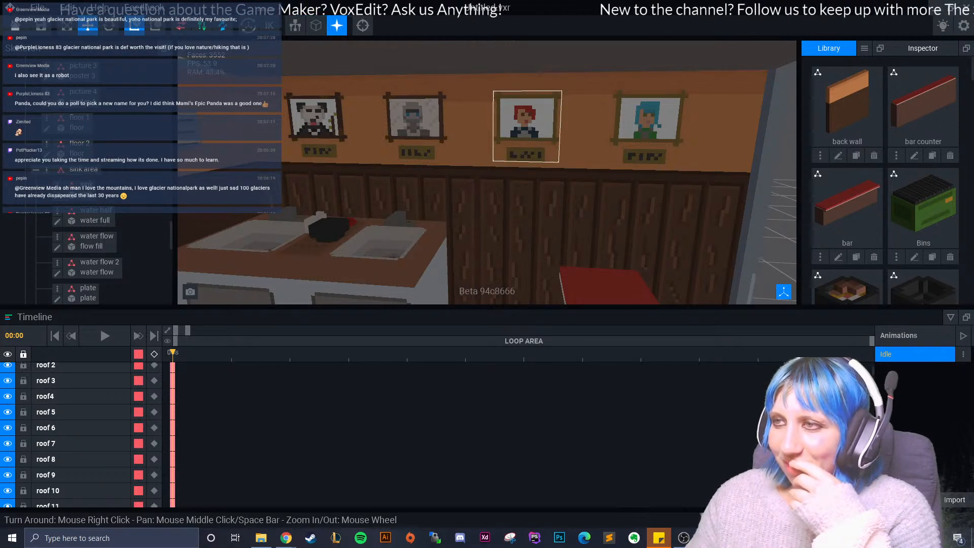
- Examine the blue-haired and red-haired character portraits up close, then move back towards the grey hooded figure
{"action": "right_click_drag", "start_coordinate": [550, 142], "coordinate": [550, 144]}
{"action": "scroll", "coordinate": [550, 144], "scroll_direction": "up", "scroll_amount": 5}
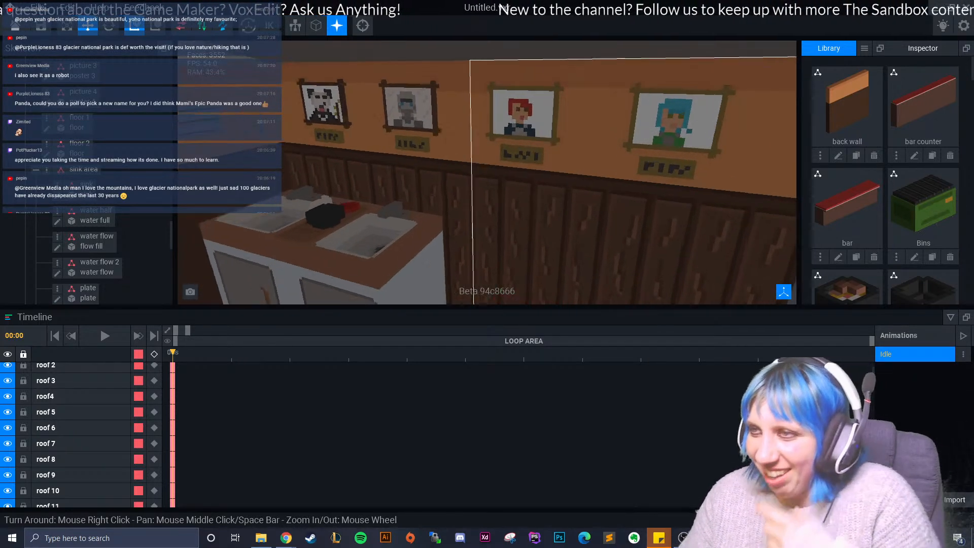
{"action": "scroll", "coordinate": [452, 150], "scroll_direction": "down", "scroll_amount": 3}
{"action": "scroll", "coordinate": [552, 168], "scroll_direction": "up", "scroll_amount": 3}
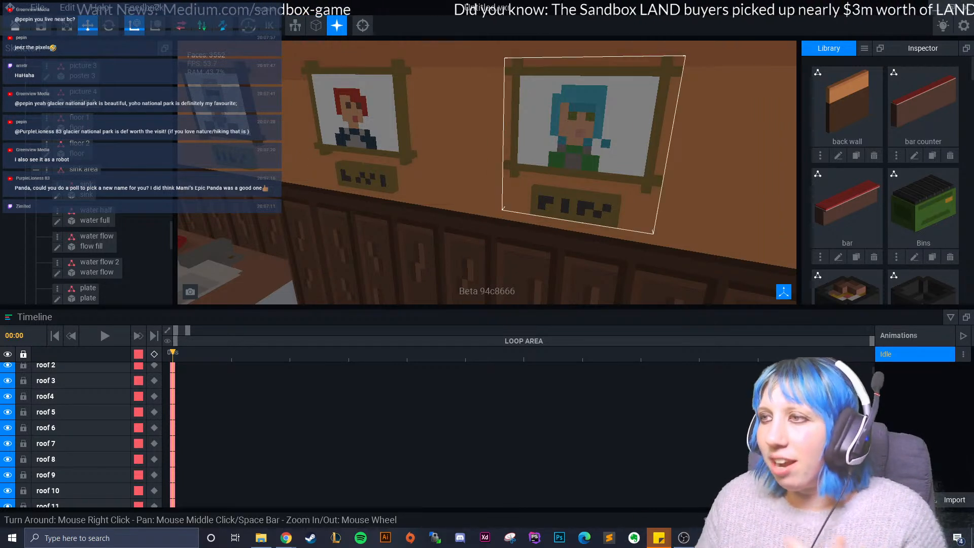
{"action": "right_click_drag", "start_coordinate": [548, 142], "coordinate": [591, 170]}
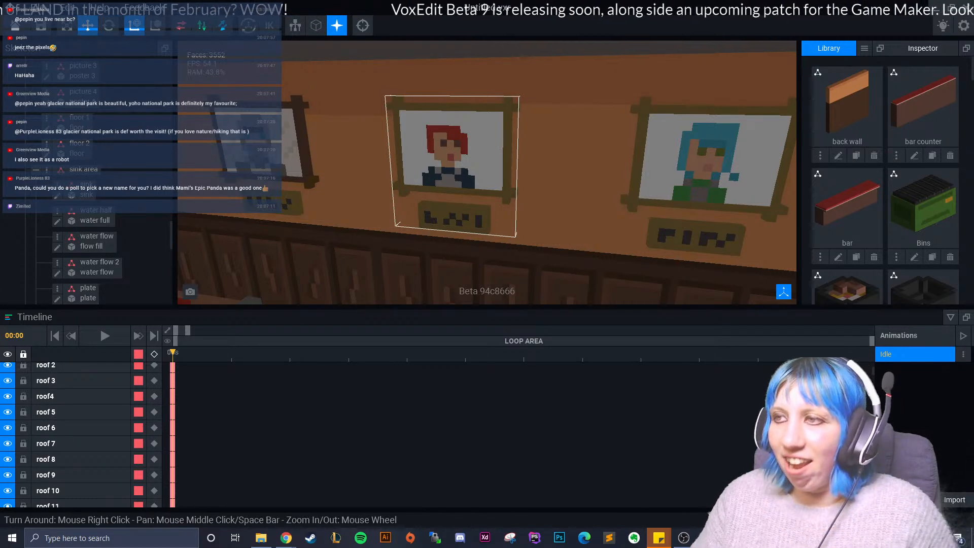
{"action": "right_click_drag", "start_coordinate": [406, 168], "coordinate": [425, 173]}
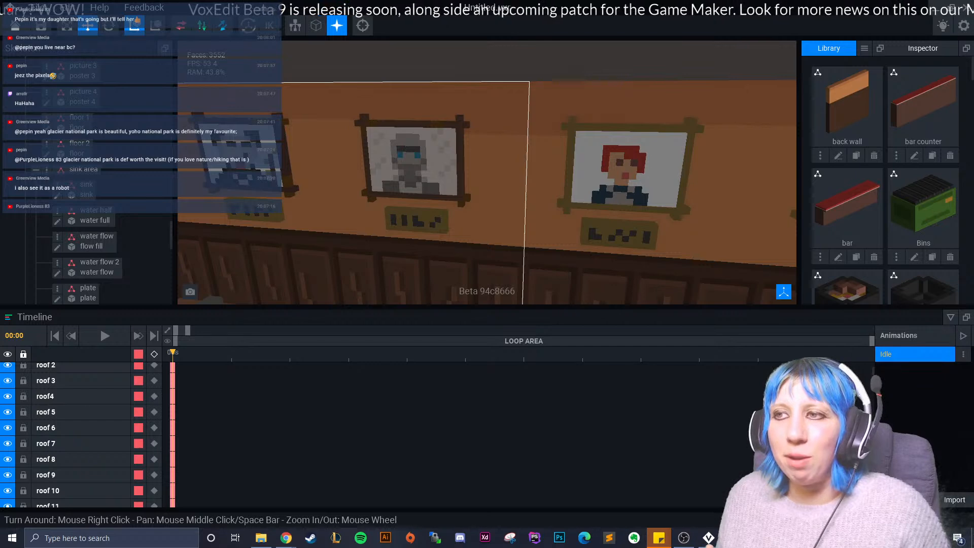
- Examine the grey hooded figure portrait alongside the neighbouring panda and red-haired character portraits
{"action": "middle_click_drag", "start_coordinate": [335, 173], "coordinate": [391, 190]}
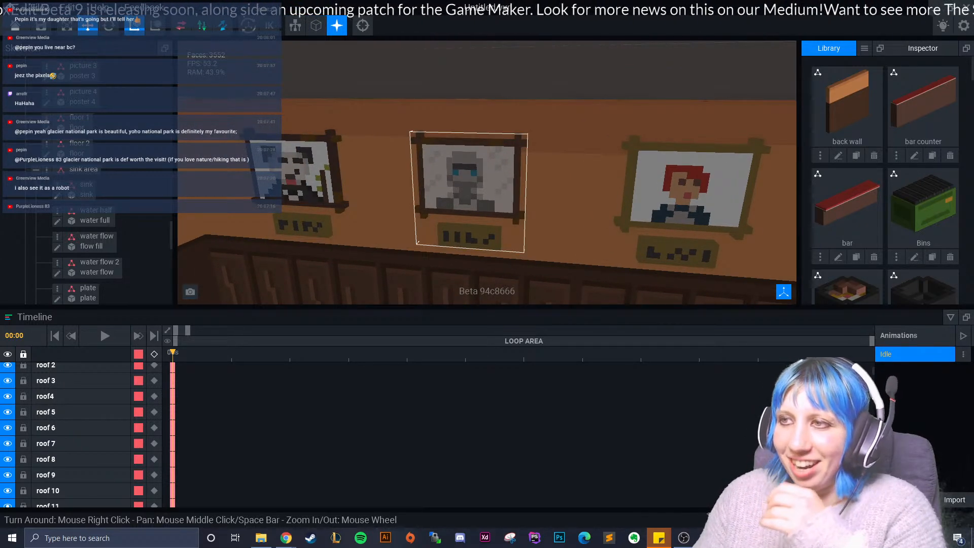
{"action": "right_click_drag", "start_coordinate": [481, 181], "coordinate": [504, 185]}
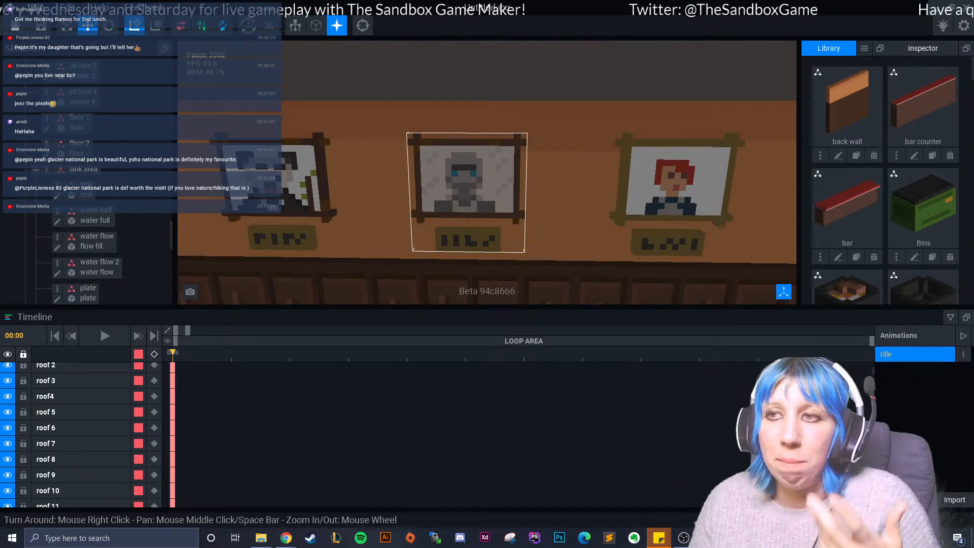
{"action": "right_click_drag", "start_coordinate": [479, 194], "coordinate": [417, 200]}
{"action": "scroll", "coordinate": [416, 200], "scroll_direction": "down", "scroll_amount": 5}
{"action": "scroll", "coordinate": [487, 172], "scroll_direction": "up", "scroll_amount": 5}
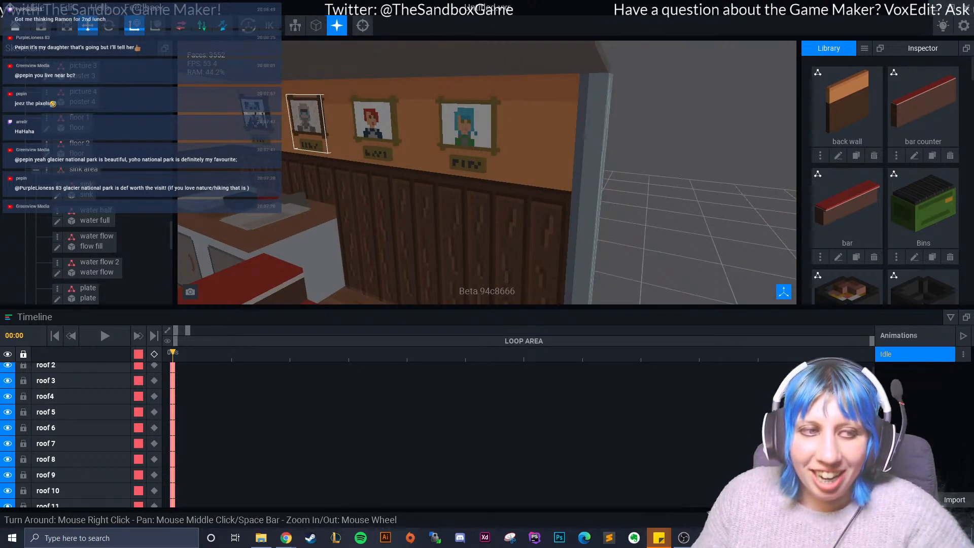
- Review the roof, bar and portrait wall from outside the shop's open front
{"action": "right_click_drag", "start_coordinate": [472, 184], "coordinate": [392, 222]}
{"action": "scroll", "coordinate": [401, 198], "scroll_direction": "down", "scroll_amount": 5}
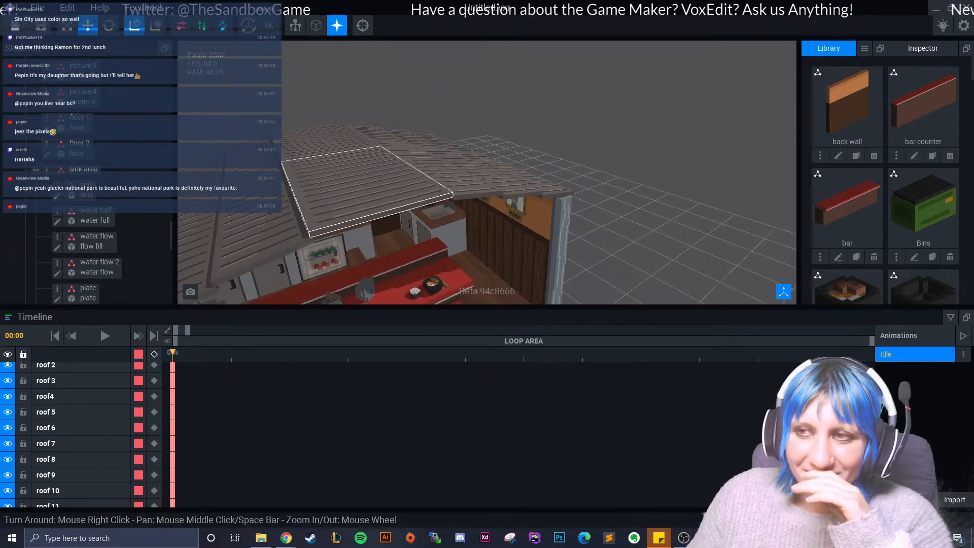
{"action": "scroll", "coordinate": [414, 219], "scroll_direction": "up", "scroll_amount": 6}
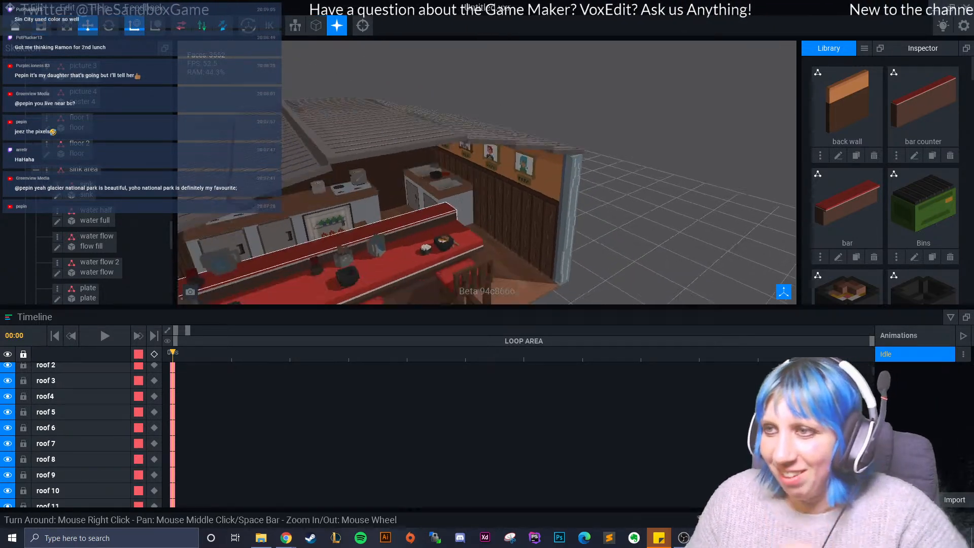
{"action": "mouse_move", "coordinate": [414, 220]}
{"action": "right_mouse_down"}
{"action": "mouse_move", "coordinate": [403, 227]}
{"action": "mouse_move", "coordinate": [435, 219]}
{"action": "mouse_move", "coordinate": [414, 212]}
{"action": "right_mouse_up"}
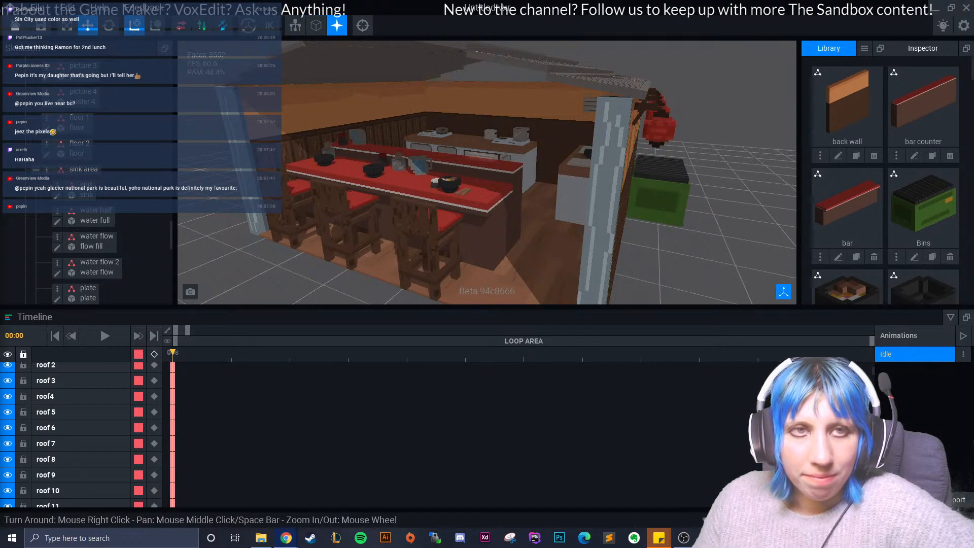
{"action": "right_click_drag", "start_coordinate": [426, 213], "coordinate": [447, 96]}
- Open the red-haired character's portrait for voxel editing and inspect its face, frame and nameplate
{"action": "left_click", "coordinate": [373, 94]}
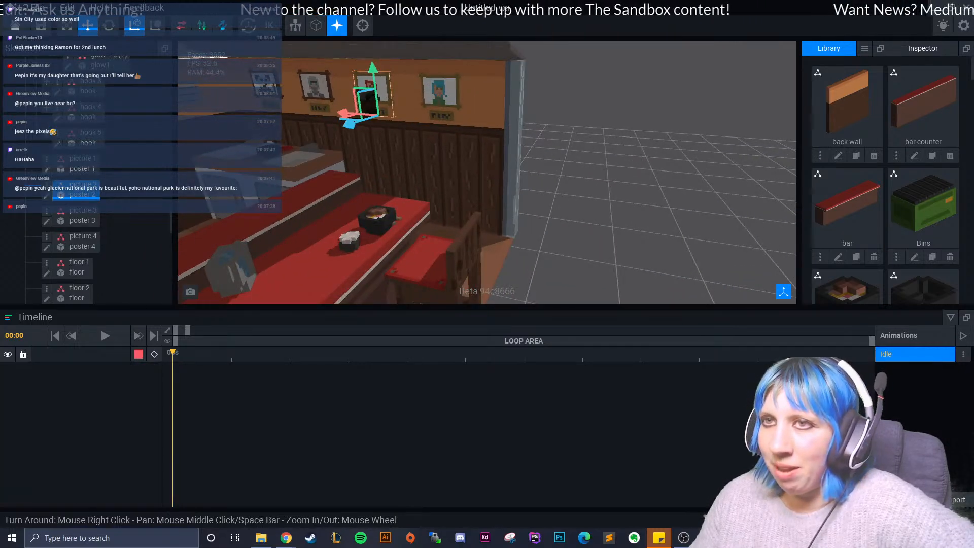
{"action": "left_click", "coordinate": [47, 196]}
{"action": "right_click_drag", "start_coordinate": [359, 167], "coordinate": [516, 326]}
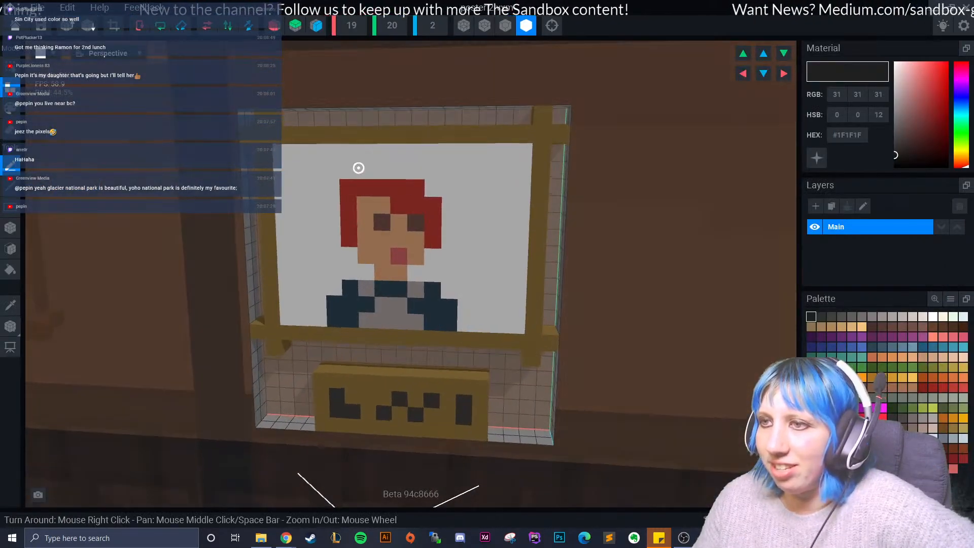
{"action": "middle_click_drag", "start_coordinate": [516, 326], "coordinate": [517, 272]}
{"action": "right_click_drag", "start_coordinate": [359, 167], "coordinate": [374, 158]}
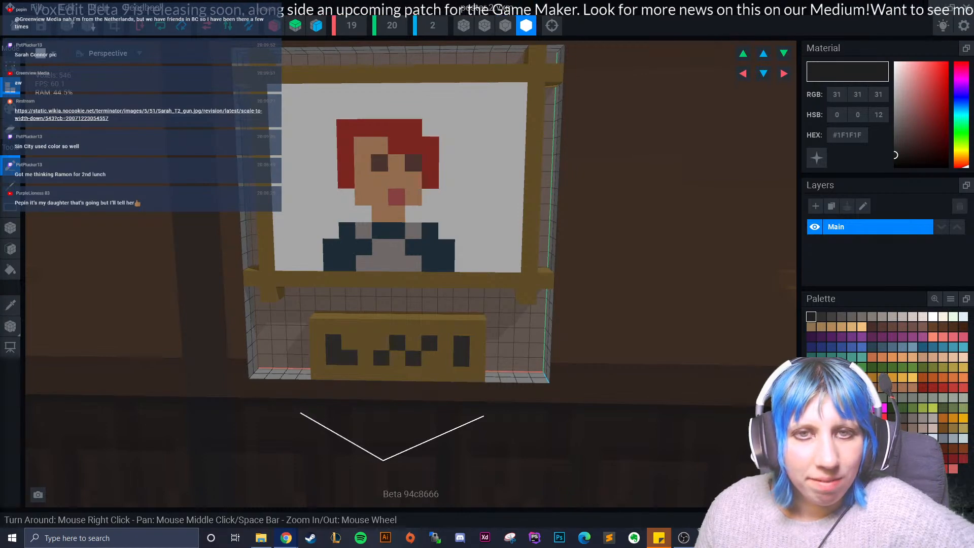
- Browse the Google image results for "sarah connor" in the browser as a comparison for the portrait, and close the window
{"action": "left_click_drag", "start_coordinate": [0, 102], "coordinate": [113, 262]}
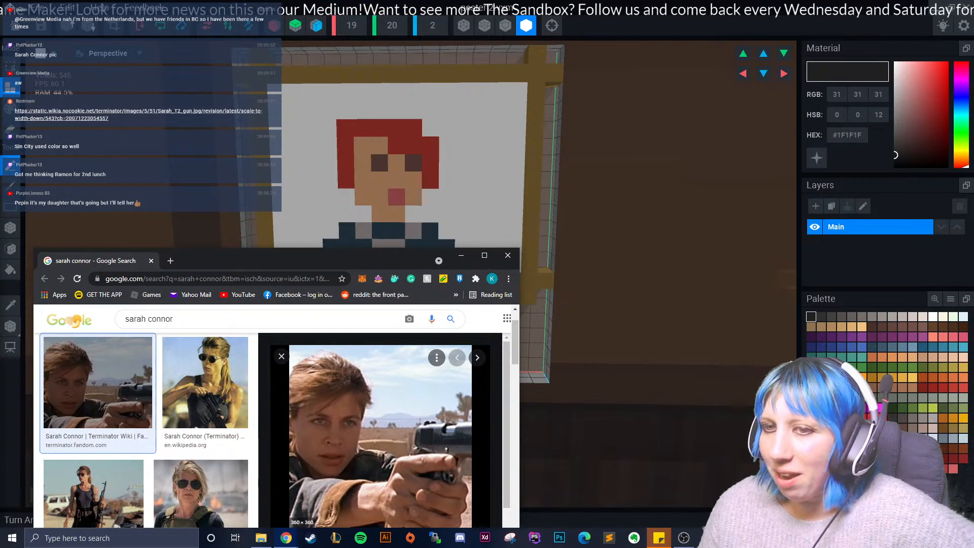
{"action": "scroll", "coordinate": [381, 436], "scroll_direction": "down", "scroll_amount": 10}
{"action": "scroll", "coordinate": [381, 436], "scroll_direction": "down", "scroll_amount": 3}
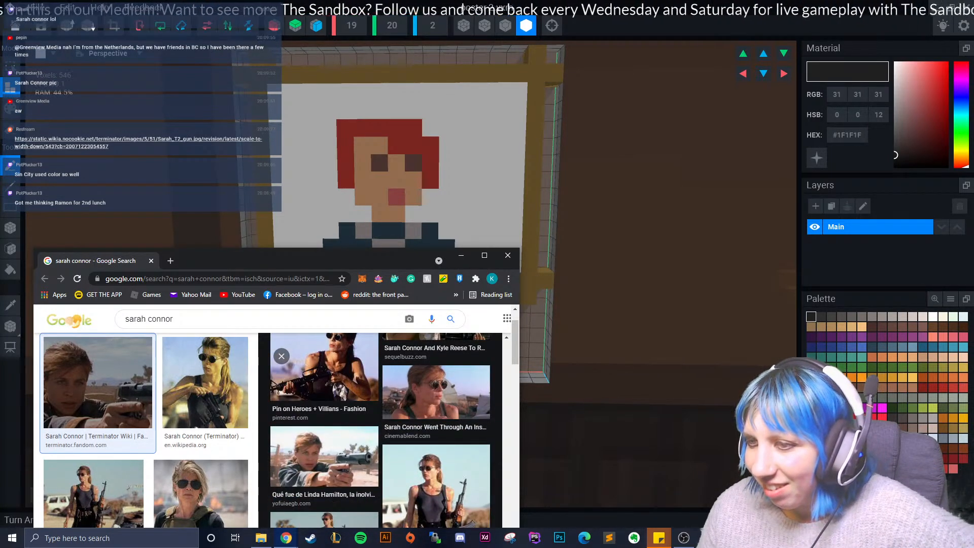
{"action": "scroll", "coordinate": [380, 436], "scroll_direction": "down", "scroll_amount": 1}
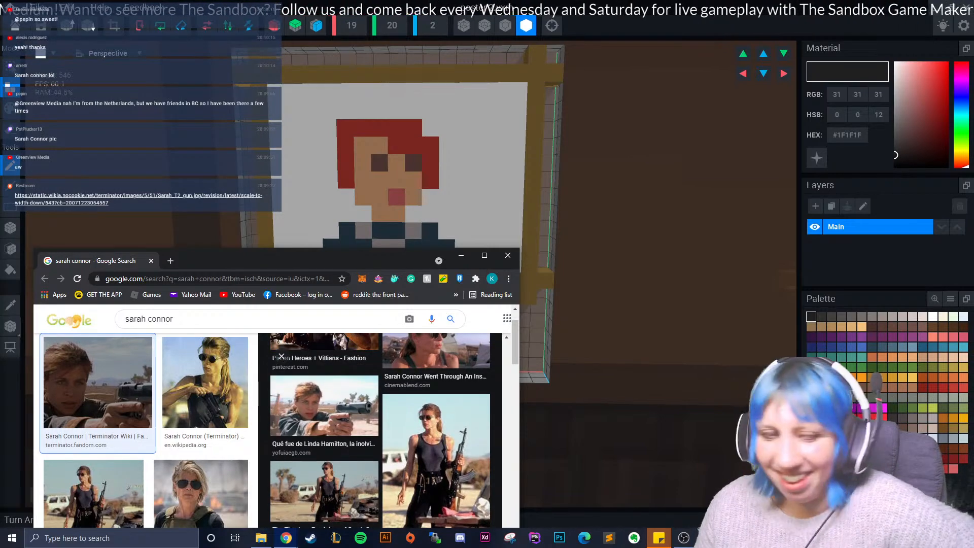
{"action": "scroll", "coordinate": [381, 436], "scroll_direction": "up", "scroll_amount": 5}
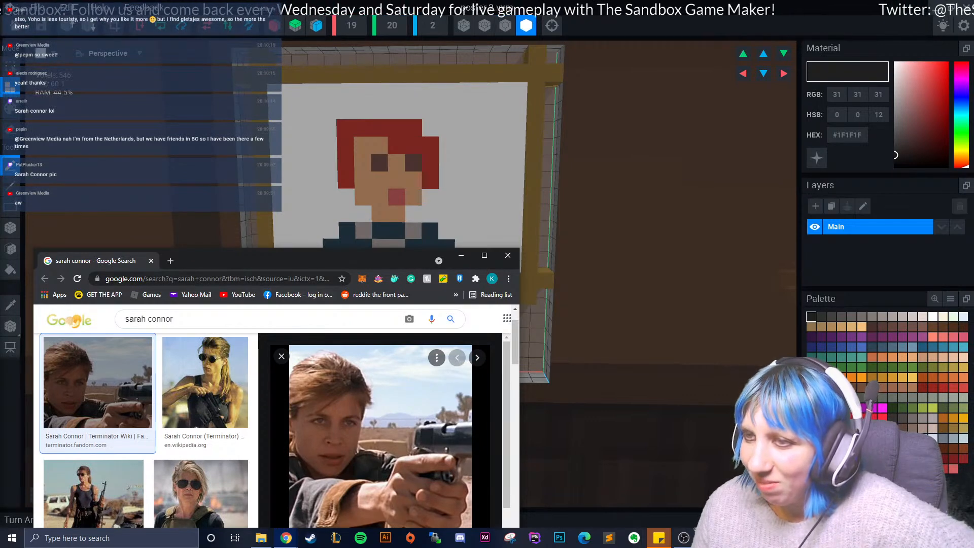
{"action": "left_click_drag", "start_coordinate": [352, 264], "coordinate": [376, 213]}
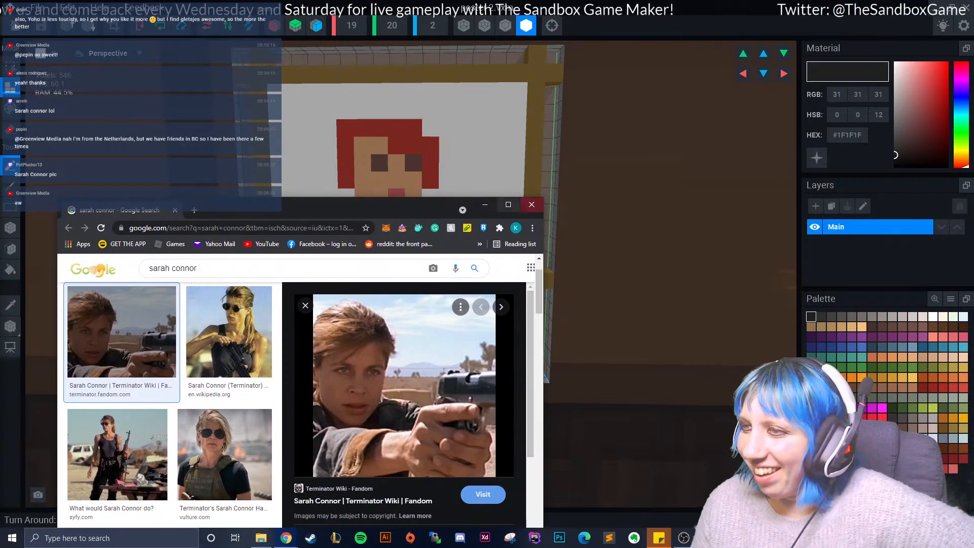
{"action": "left_click", "coordinate": [531, 205]}
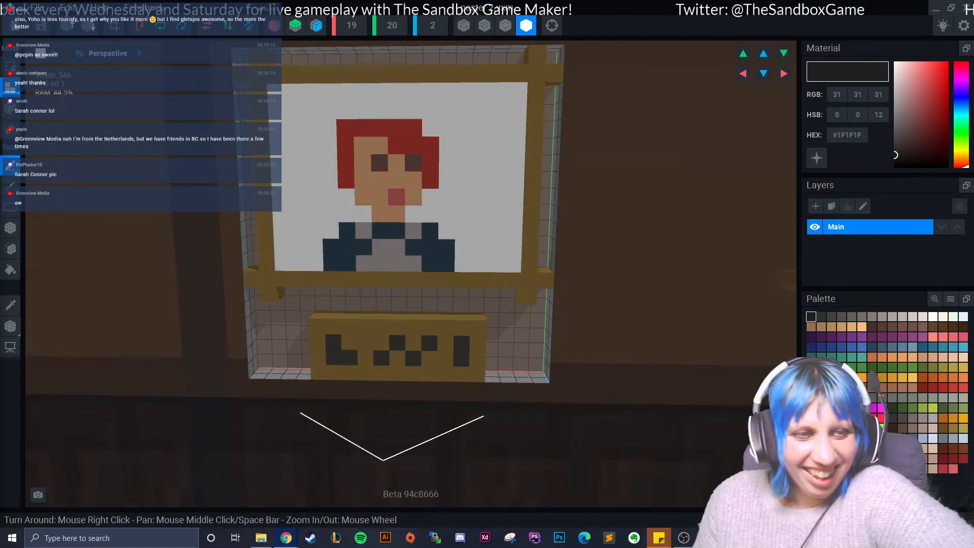
- Return from the portrait to the full shop scene, clear the selection, and view the portrait row from above the bar
{"action": "left_click", "coordinate": [15, 26]}
{"action": "left_click", "coordinate": [396, 196]}
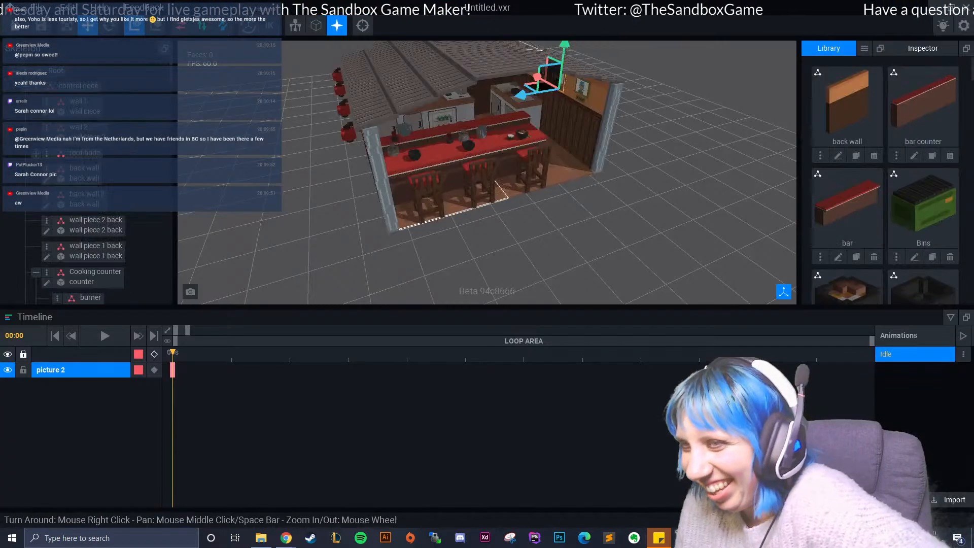
{"action": "right_click_drag", "start_coordinate": [447, 195], "coordinate": [401, 180]}
{"action": "left_click", "coordinate": [507, 238]}
{"action": "right_click_drag", "start_coordinate": [507, 239], "coordinate": [532, 228]}
{"action": "scroll", "coordinate": [553, 244], "scroll_direction": "up", "scroll_amount": 5}
{"action": "scroll", "coordinate": [533, 228], "scroll_direction": "up", "scroll_amount": 3}
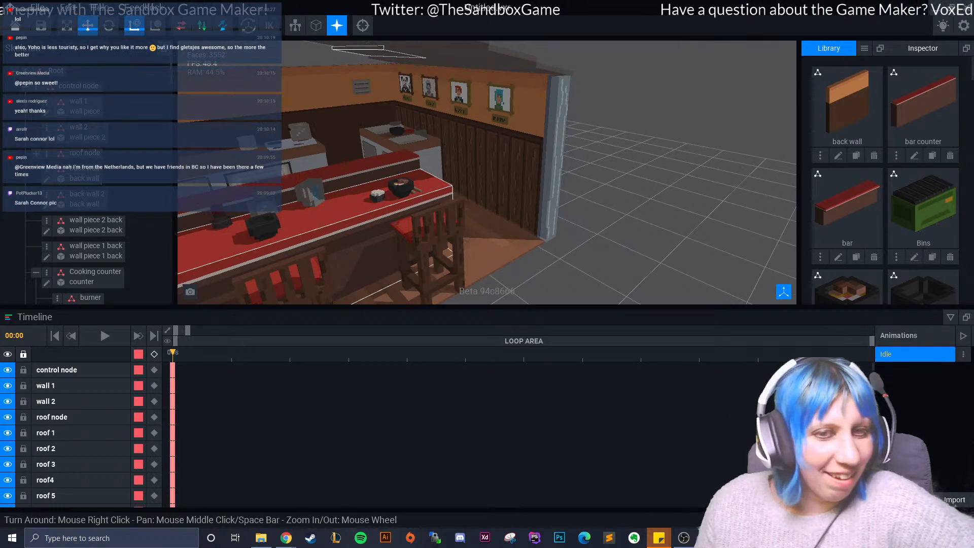
{"action": "right_click_drag", "start_coordinate": [428, 131], "coordinate": [428, 137]}
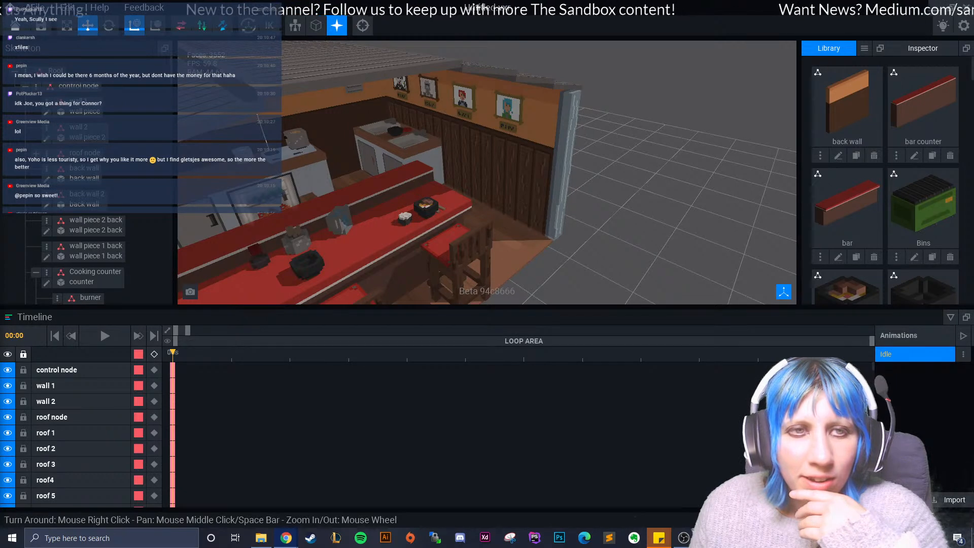
- Check the "scully x files" image results in the browser, and return to the scene to compare them with the wall portraits
{"action": "left_click_drag", "start_coordinate": [0, 116], "coordinate": [213, 29]}
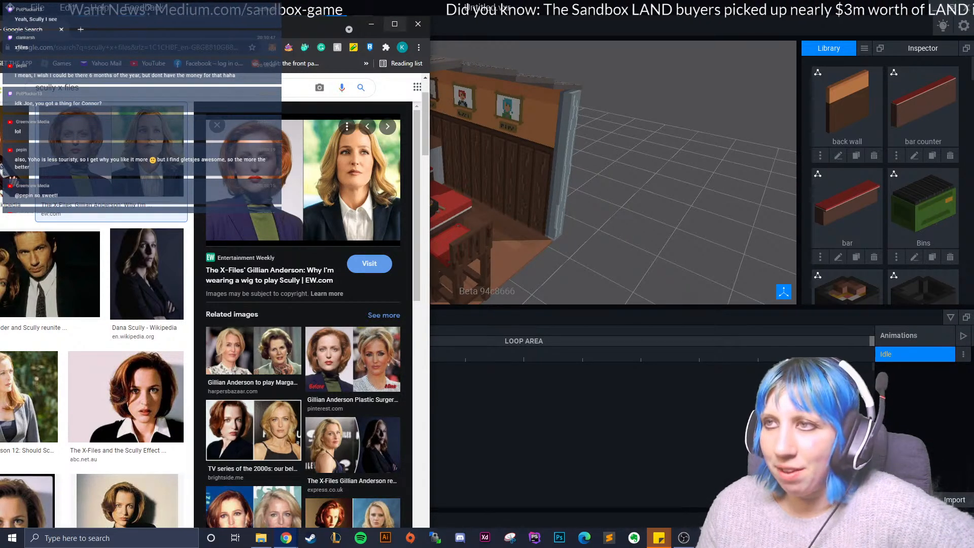
{"action": "key", "text": "alt+Tab"}
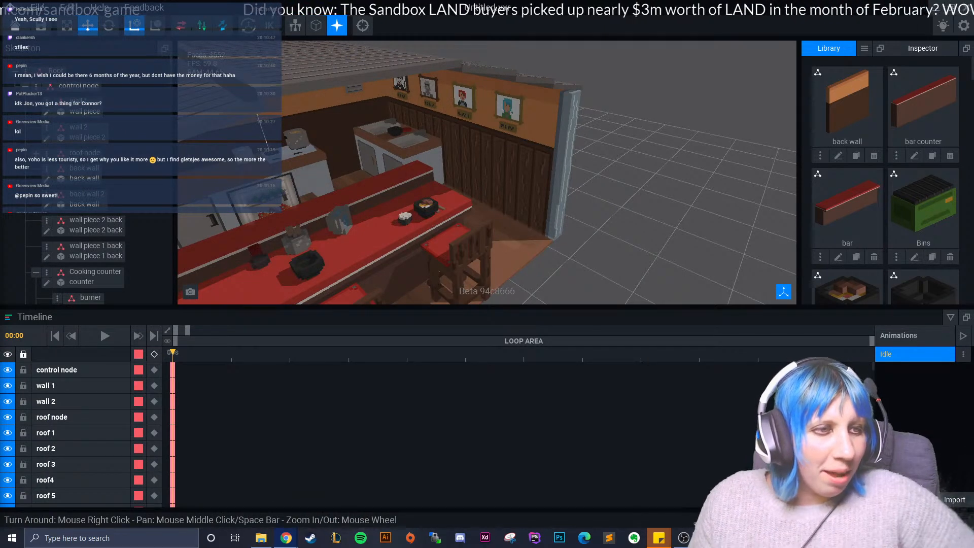
{"action": "right_click_drag", "start_coordinate": [442, 116], "coordinate": [406, 122]}
{"action": "scroll", "coordinate": [406, 132], "scroll_direction": "up", "scroll_amount": 5}
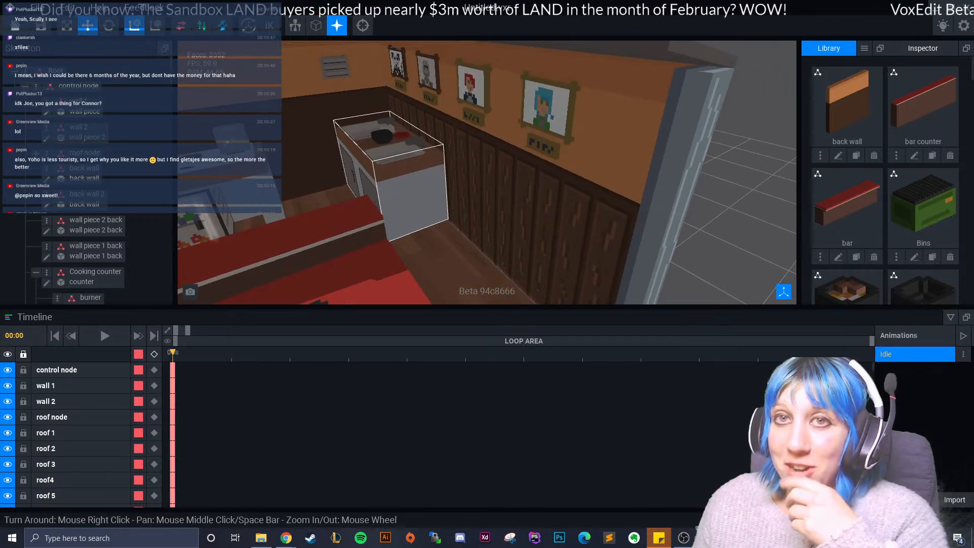
{"action": "right_click_drag", "start_coordinate": [456, 151], "coordinate": [436, 160]}
{"action": "scroll", "coordinate": [386, 139], "scroll_direction": "down", "scroll_amount": 5}
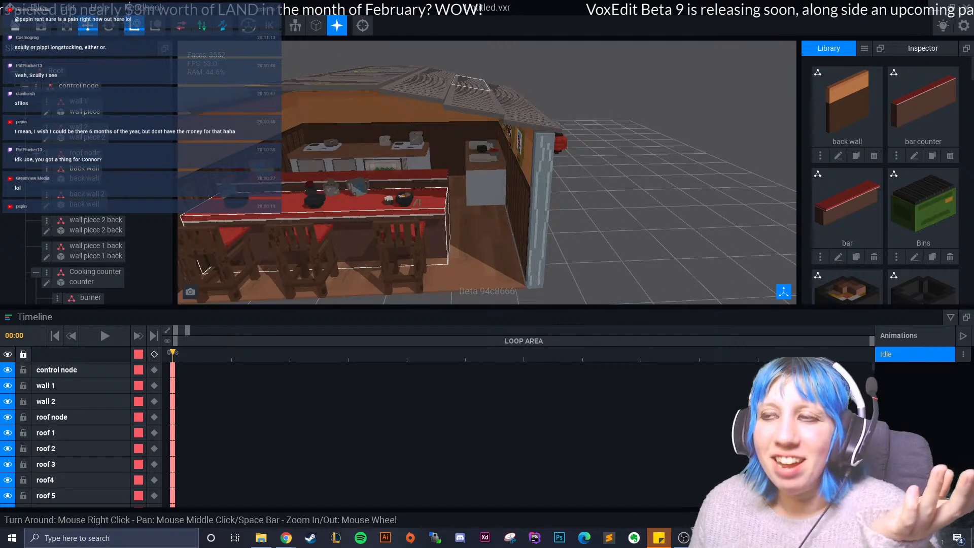
- Examine the portraits above the double sink, focusing closely on the grey hooded figure
{"action": "right_click_drag", "start_coordinate": [333, 191], "coordinate": [378, 202]}
{"action": "scroll", "coordinate": [389, 102], "scroll_direction": "up", "scroll_amount": 5}
{"action": "middle_click_drag", "start_coordinate": [389, 96], "coordinate": [375, 152]}
{"action": "scroll", "coordinate": [378, 152], "scroll_direction": "up", "scroll_amount": 3}
{"action": "right_click_drag", "start_coordinate": [378, 152], "coordinate": [431, 150]}
{"action": "scroll", "coordinate": [431, 150], "scroll_direction": "up", "scroll_amount": 4}
{"action": "middle_click_drag", "start_coordinate": [424, 89], "coordinate": [410, 147]}
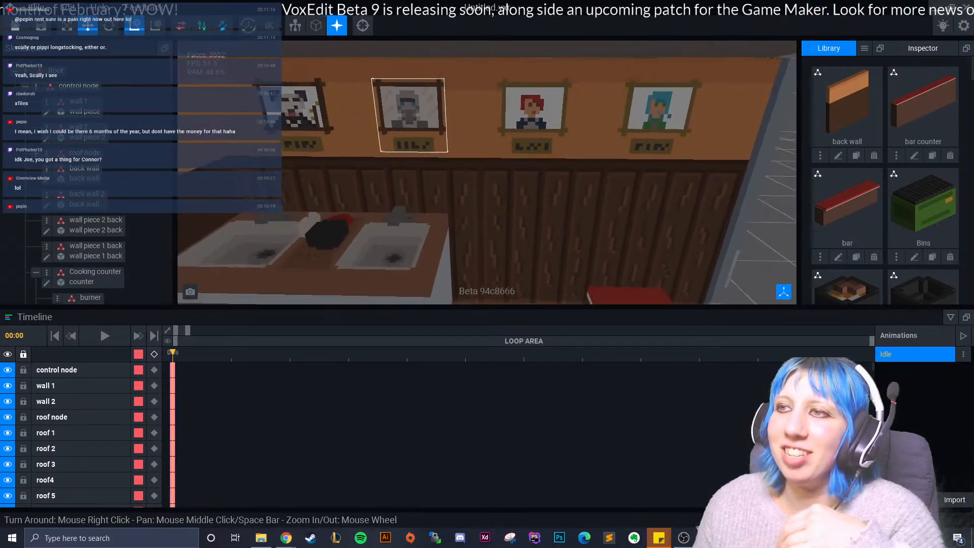
{"action": "scroll", "coordinate": [408, 147], "scroll_direction": "up", "scroll_amount": 6}
{"action": "right_click_drag", "start_coordinate": [401, 231], "coordinate": [397, 215]}
{"action": "scroll", "coordinate": [398, 215], "scroll_direction": "up", "scroll_amount": 3}
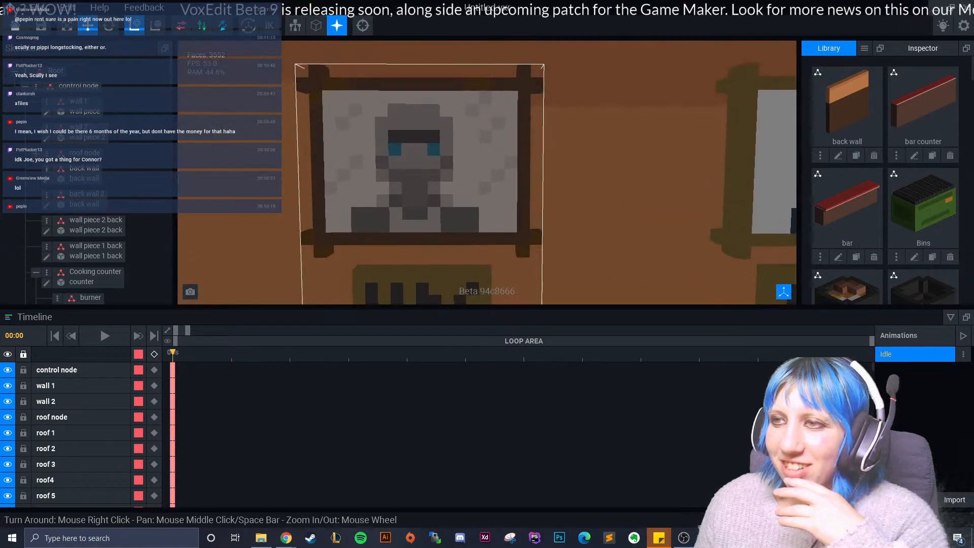
{"action": "scroll", "coordinate": [398, 215], "scroll_direction": "up", "scroll_amount": 2}
{"action": "scroll", "coordinate": [397, 215], "scroll_direction": "down", "scroll_amount": 7}
- Review the shop from above the roof and from its open front, ending at the portraits beyond the bar
{"action": "mouse_move", "coordinate": [403, 217]}
{"action": "right_mouse_down"}
{"action": "mouse_move", "coordinate": [396, 226]}
{"action": "mouse_move", "coordinate": [423, 221]}
{"action": "mouse_move", "coordinate": [385, 211]}
{"action": "right_mouse_up"}
{"action": "scroll", "coordinate": [396, 226], "scroll_direction": "down", "scroll_amount": 3}
{"action": "scroll", "coordinate": [414, 234], "scroll_direction": "down", "scroll_amount": 1}
{"action": "scroll", "coordinate": [423, 221], "scroll_direction": "down", "scroll_amount": 2}
{"action": "scroll", "coordinate": [385, 212], "scroll_direction": "down", "scroll_amount": 3}
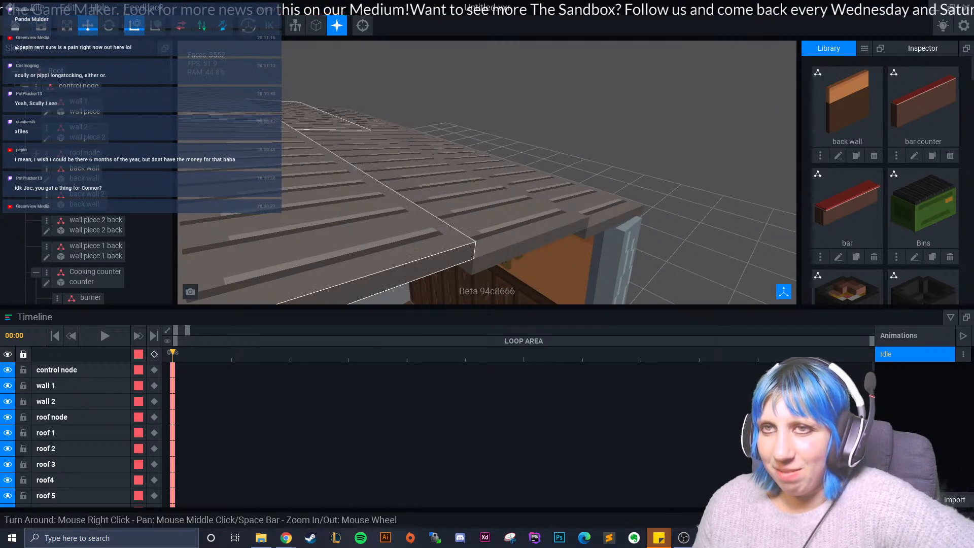
{"action": "middle_click_drag", "start_coordinate": [385, 233], "coordinate": [382, 153]}
{"action": "scroll", "coordinate": [378, 170], "scroll_direction": "down", "scroll_amount": 3}
{"action": "right_click_drag", "start_coordinate": [377, 175], "coordinate": [373, 192]}
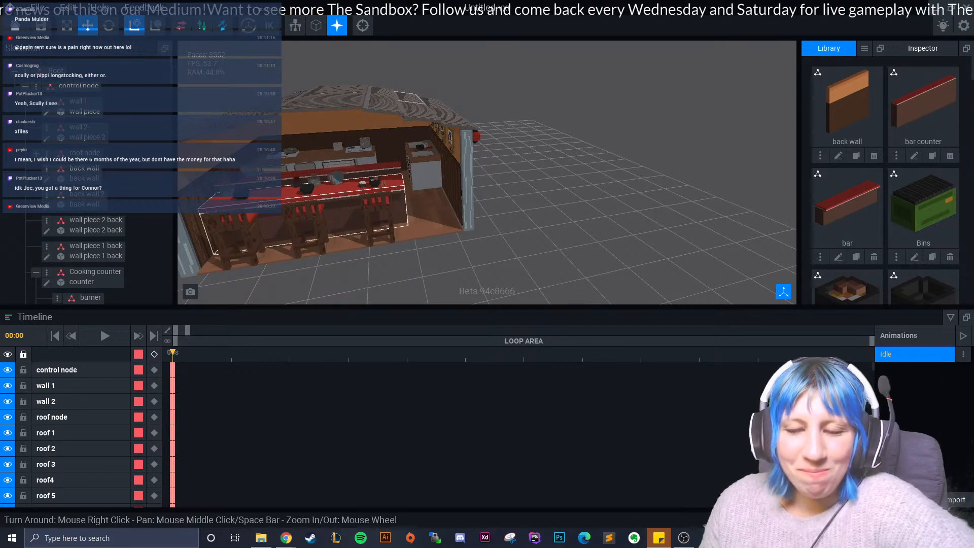
{"action": "scroll", "coordinate": [389, 174], "scroll_direction": "up", "scroll_amount": 10}
{"action": "right_click_drag", "start_coordinate": [374, 197], "coordinate": [351, 205]}
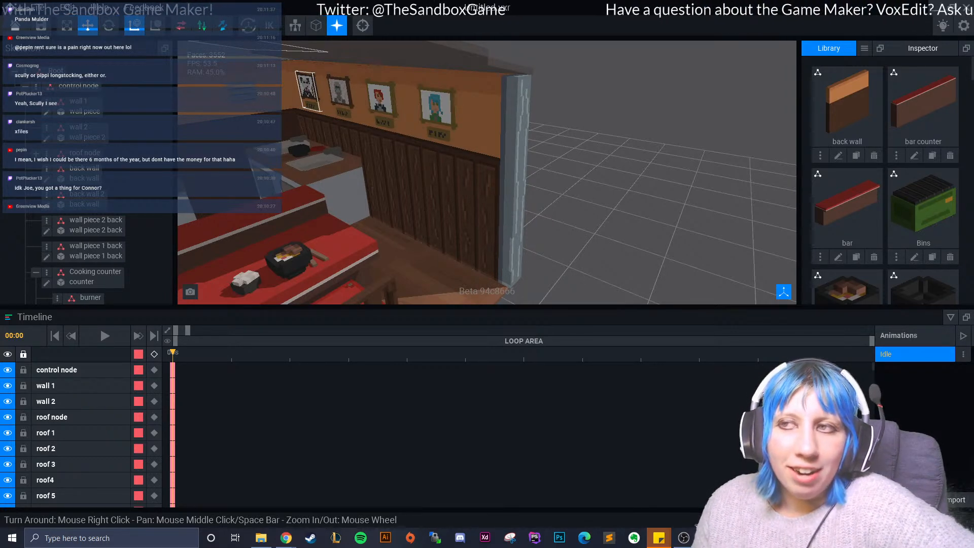
- Review the shop front from several angles, including the bar stools, kitchen, roof, side lanterns and green bin
{"action": "scroll", "coordinate": [431, 173], "scroll_direction": "down", "scroll_amount": 5}
{"action": "right_click_drag", "start_coordinate": [432, 173], "coordinate": [332, 73]}
{"action": "right_click_drag", "start_coordinate": [457, 185], "coordinate": [540, 225]}
{"action": "middle_click_drag", "start_coordinate": [442, 182], "coordinate": [500, 200]}
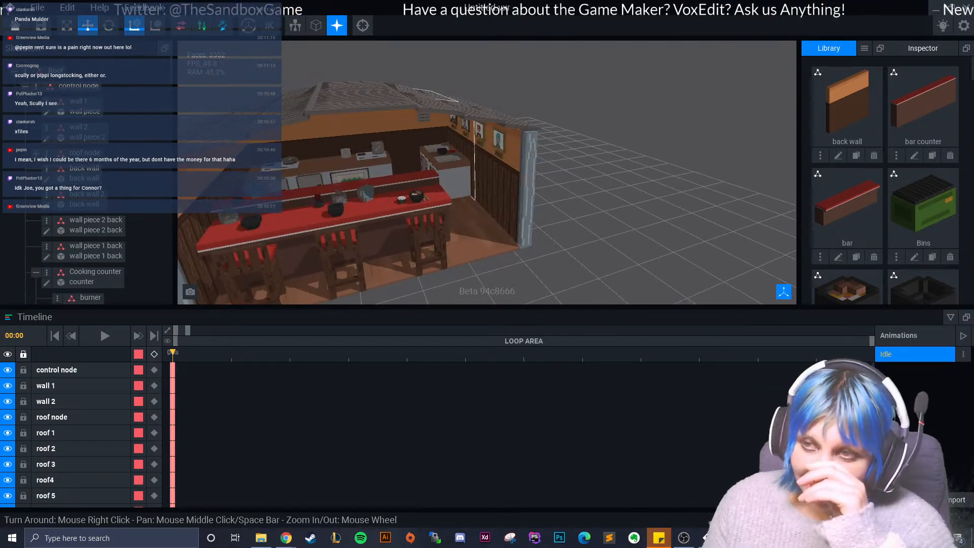
{"action": "right_click_drag", "start_coordinate": [355, 166], "coordinate": [459, 159]}
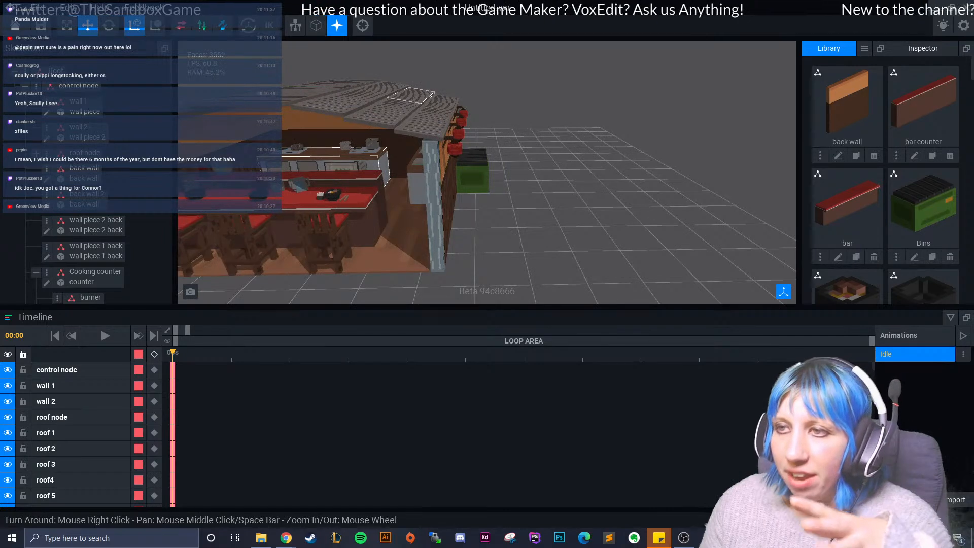
{"action": "middle_click_drag", "start_coordinate": [355, 168], "coordinate": [548, 208]}
{"action": "right_click_drag", "start_coordinate": [508, 198], "coordinate": [563, 195]}
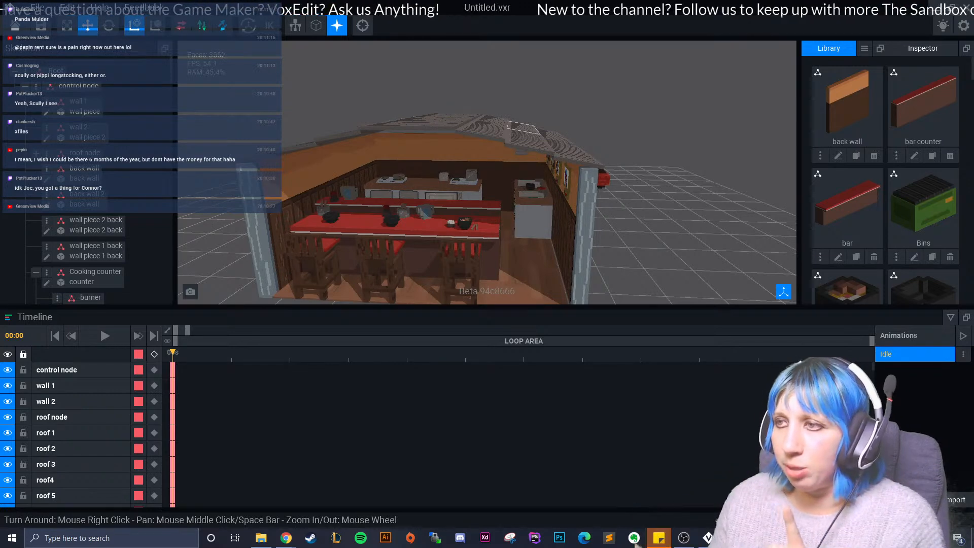
{"action": "right_click_drag", "start_coordinate": [576, 168], "coordinate": [629, 163]}
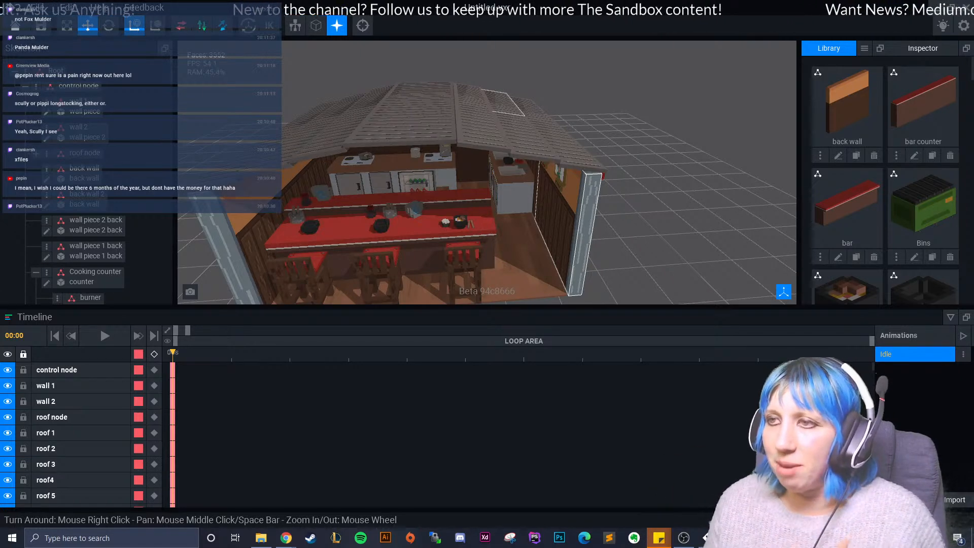
{"action": "right_click_drag", "start_coordinate": [566, 211], "coordinate": [567, 211]}
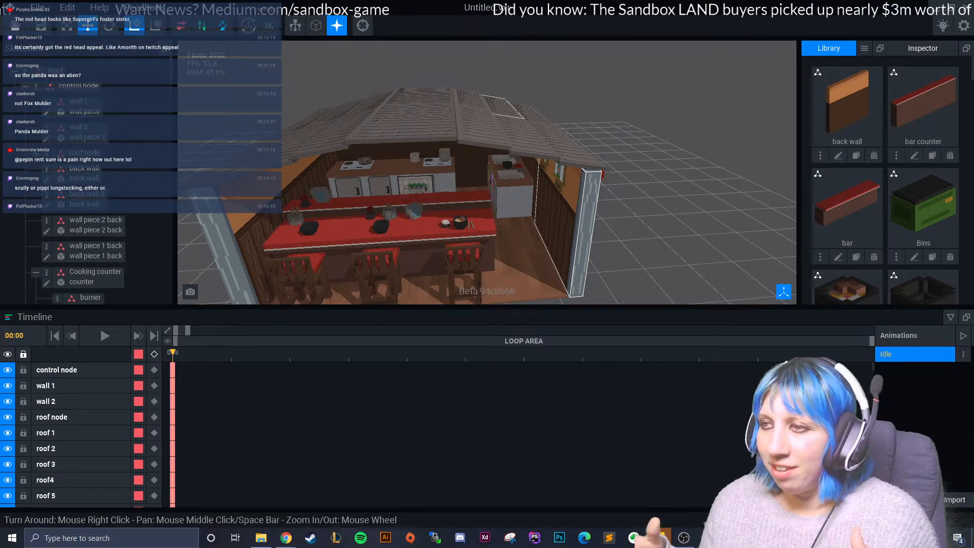
{"action": "right_click_drag", "start_coordinate": [515, 186], "coordinate": [518, 188]}
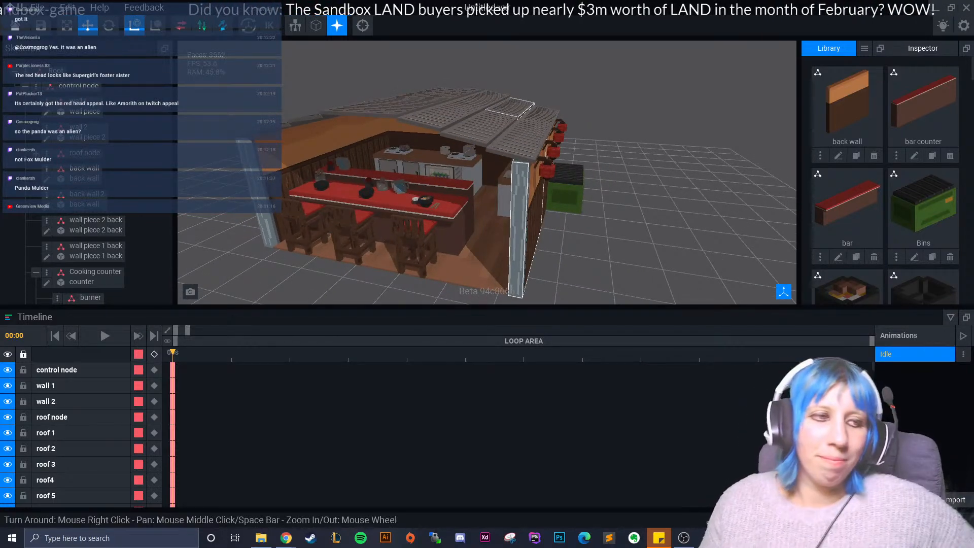
{"action": "right_click_drag", "start_coordinate": [487, 239], "coordinate": [502, 232]}
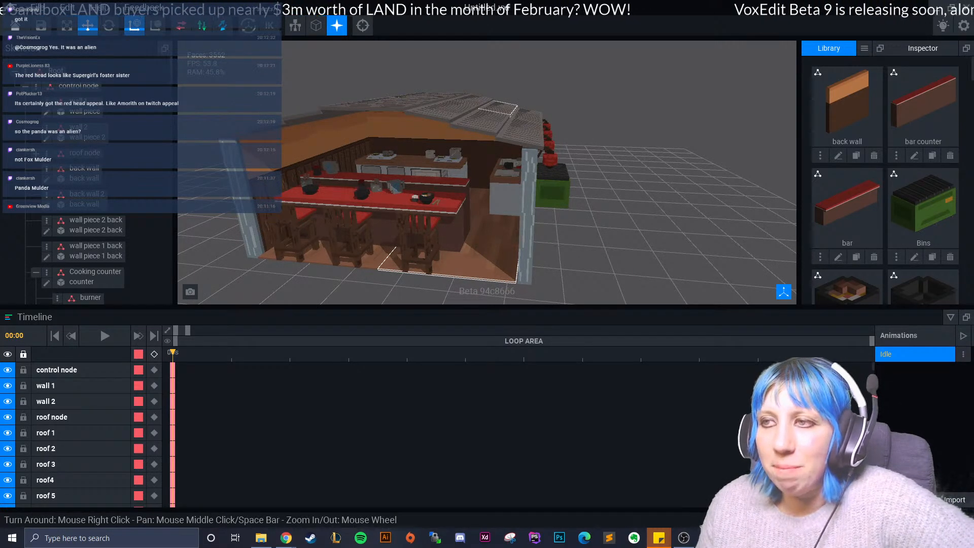
{"action": "scroll", "coordinate": [459, 227], "scroll_direction": "up", "scroll_amount": 10}
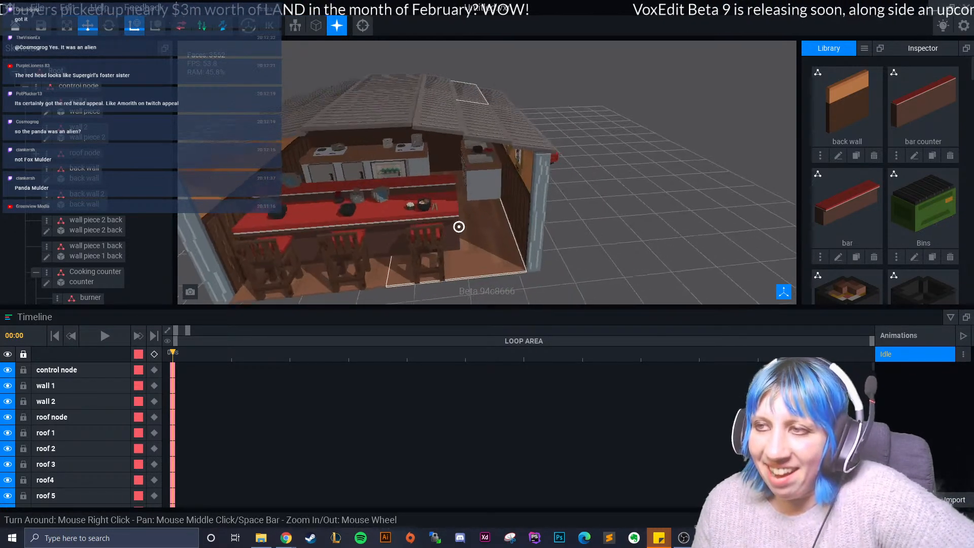
- Examine the kitchen counters up close, the lantern wall with the green bin, and the shop interior from its open corner
{"action": "scroll", "coordinate": [403, 241], "scroll_direction": "up", "scroll_amount": 8}
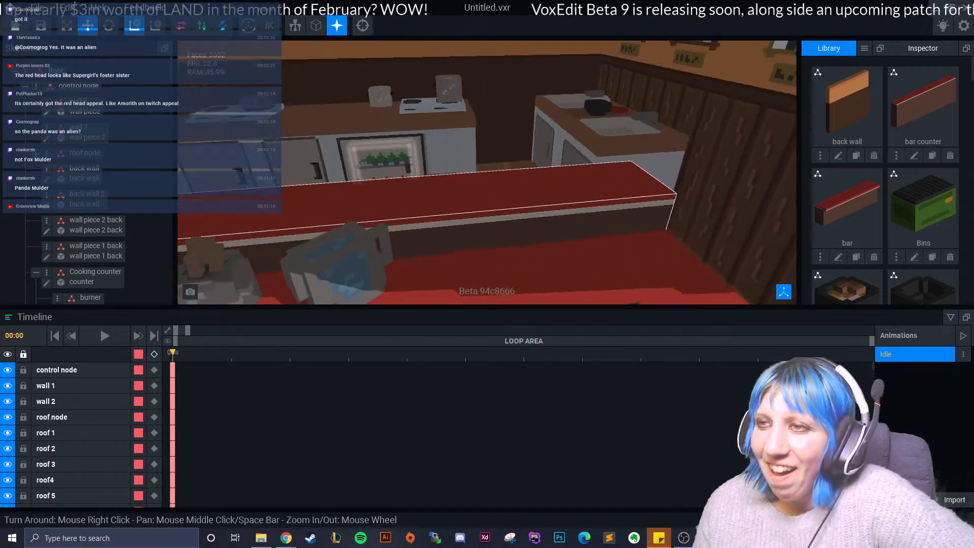
{"action": "right_click_drag", "start_coordinate": [363, 167], "coordinate": [356, 166]}
{"action": "scroll", "coordinate": [357, 167], "scroll_direction": "down", "scroll_amount": 10}
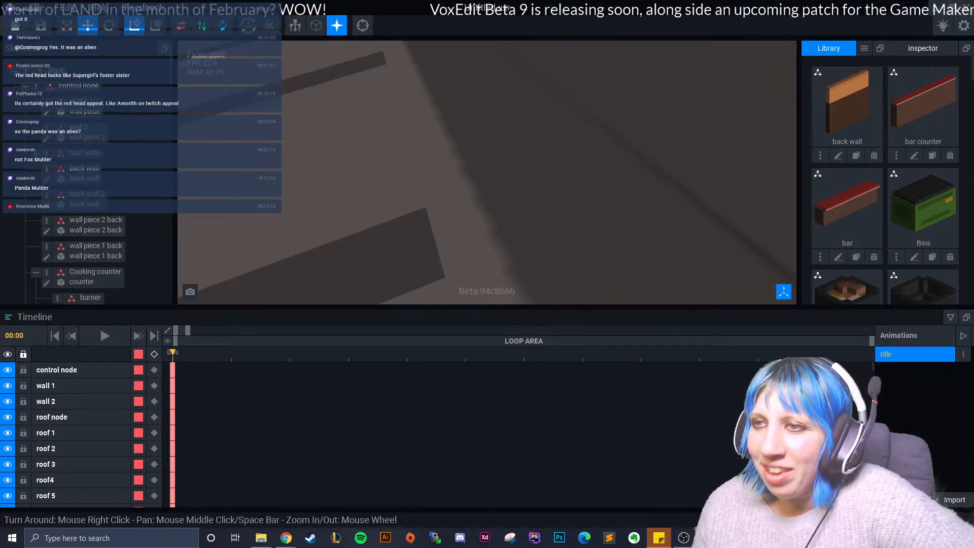
{"action": "right_click_drag", "start_coordinate": [447, 223], "coordinate": [510, 221]}
{"action": "scroll", "coordinate": [510, 221], "scroll_direction": "down", "scroll_amount": 3}
{"action": "right_click_drag", "start_coordinate": [546, 177], "coordinate": [345, 167]}
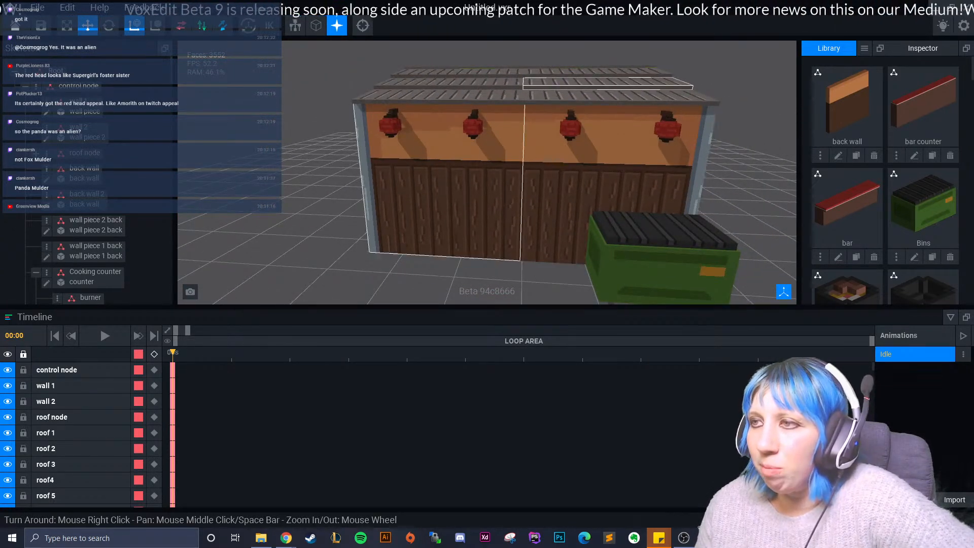
{"action": "right_click_drag", "start_coordinate": [507, 174], "coordinate": [624, 165]}
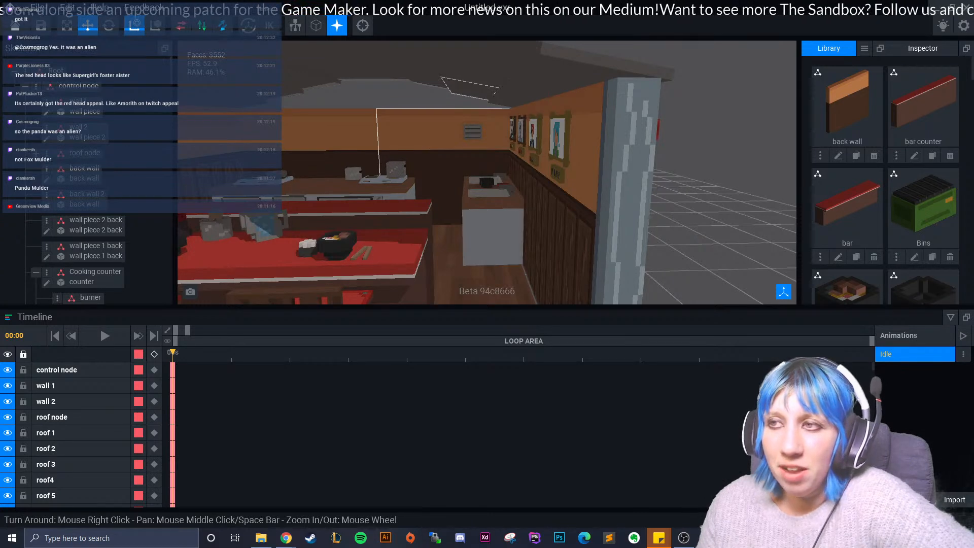
- Review the open shop front from raised, low and angled viewpoints, covering the bar, stools and wall portraits
{"action": "scroll", "coordinate": [451, 177], "scroll_direction": "down", "scroll_amount": 5}
{"action": "right_click_drag", "start_coordinate": [452, 177], "coordinate": [435, 212]}
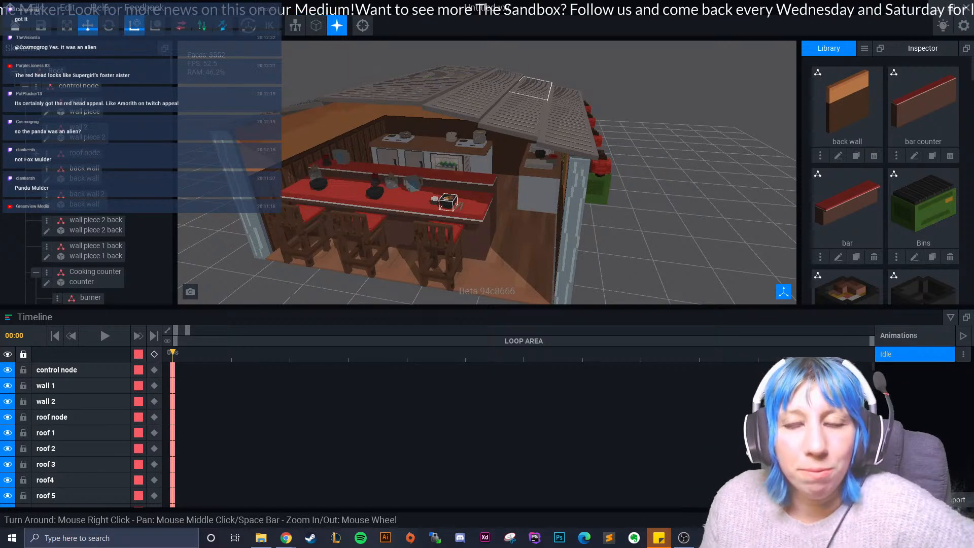
{"action": "right_click_drag", "start_coordinate": [447, 202], "coordinate": [544, 102]}
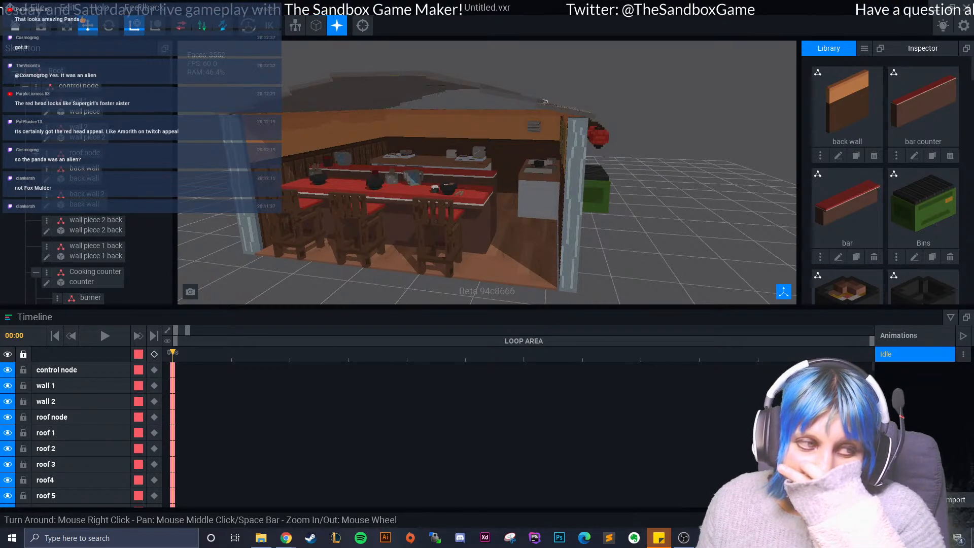
{"action": "right_click_drag", "start_coordinate": [545, 101], "coordinate": [239, 254]}
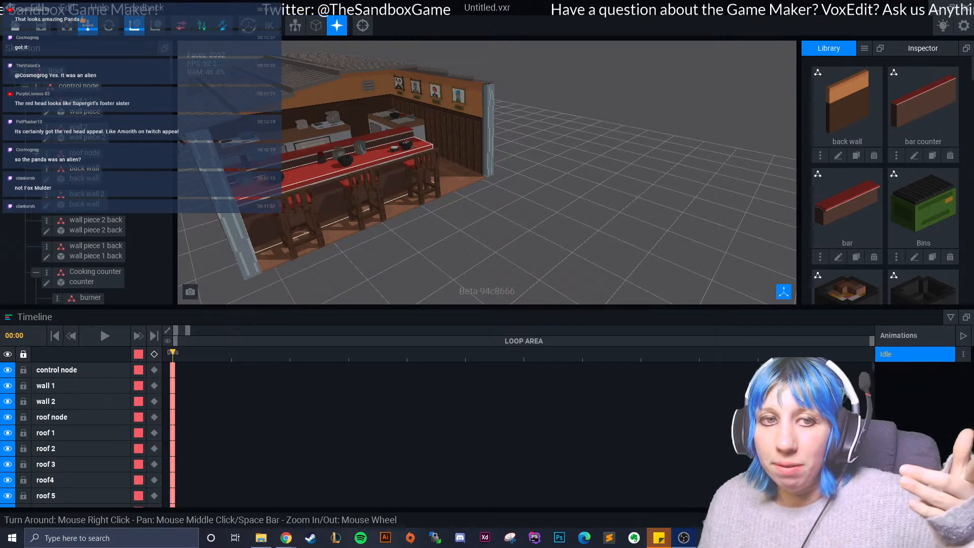
{"action": "key", "text": "alt+Tab"}
{"action": "key", "text": "alt+Tab"}
{"action": "scroll", "coordinate": [452, 225], "scroll_direction": "up", "scroll_amount": 5}
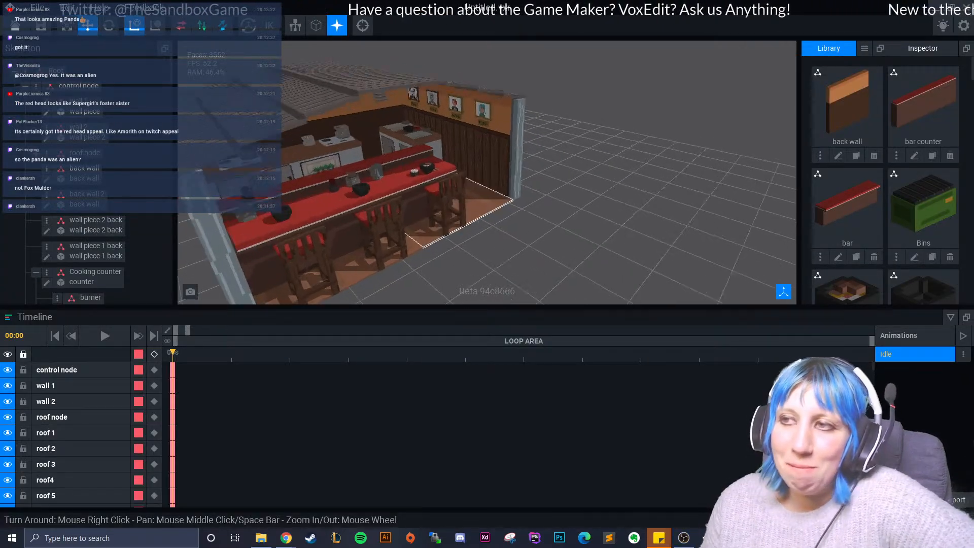